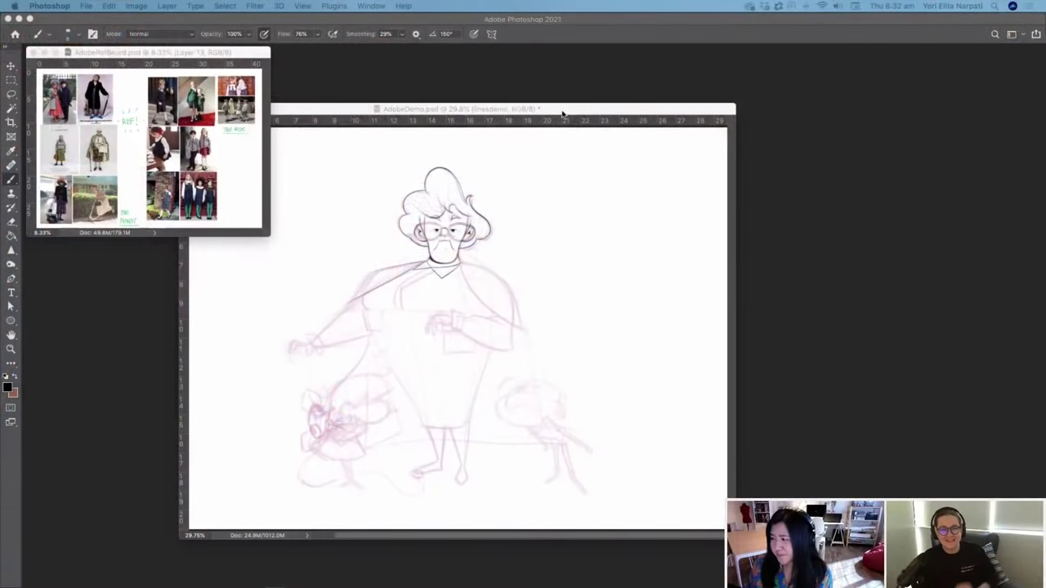
Step: Reposition and widen the AdobeDemo.psd window, enlarge the grandma drawing in it and show the layer list
left_click(534, 109)
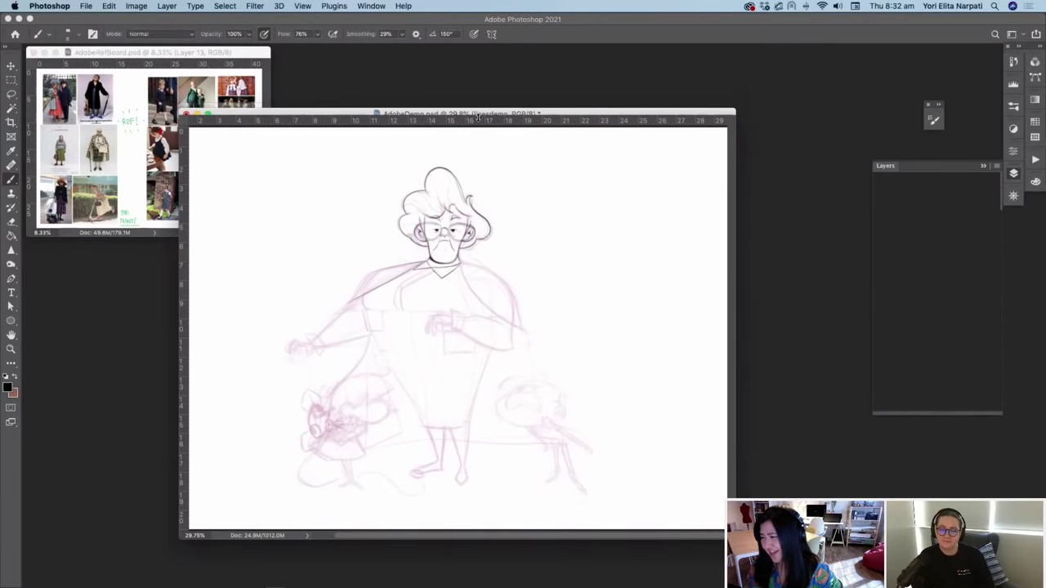
left_click_drag(480, 104, 442, 118)
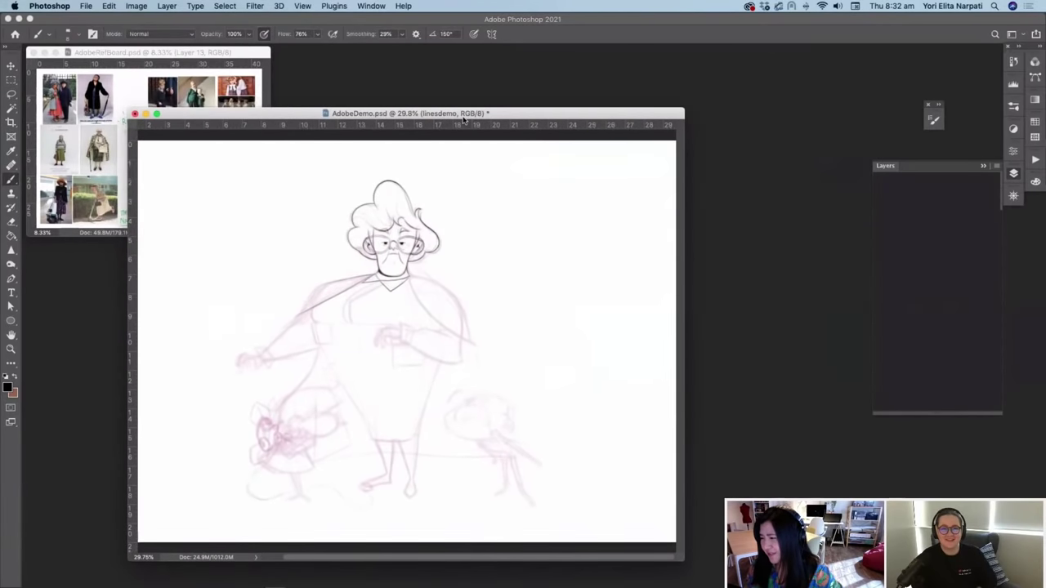
left_click_drag(682, 109, 817, 98)
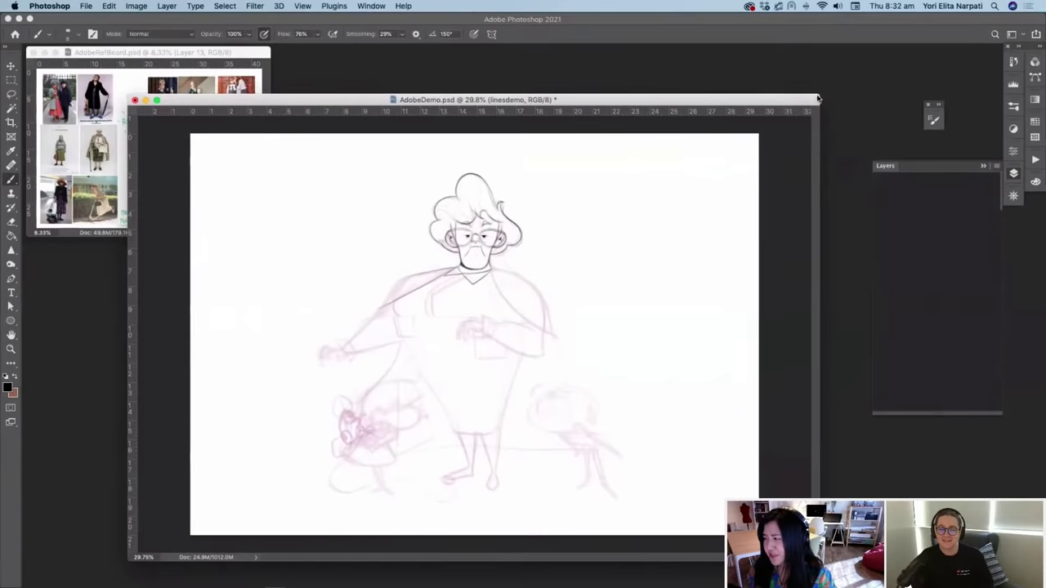
scroll(530, 258, "up", 5)
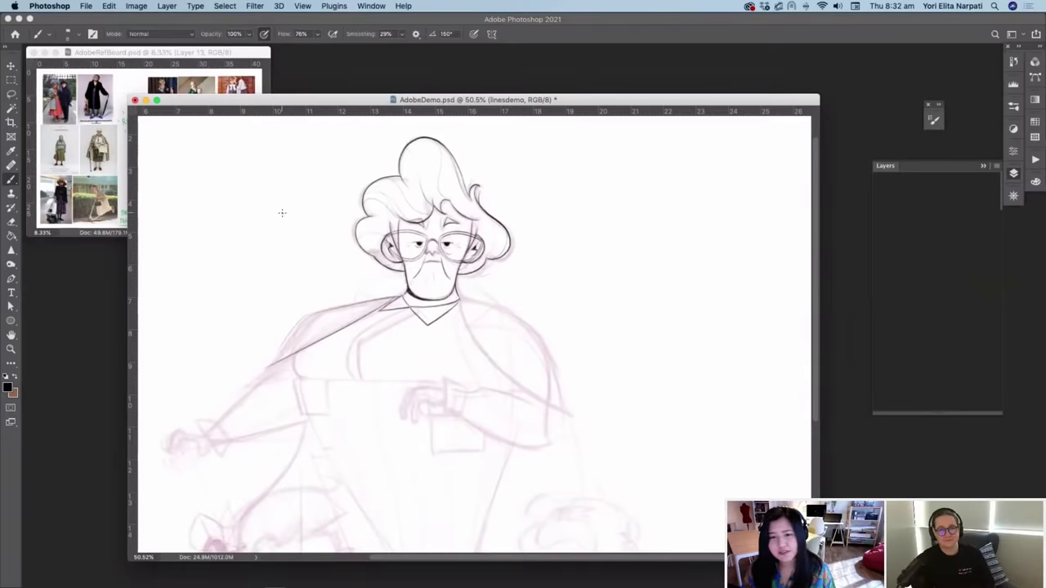
left_click_drag(512, 99, 516, 87)
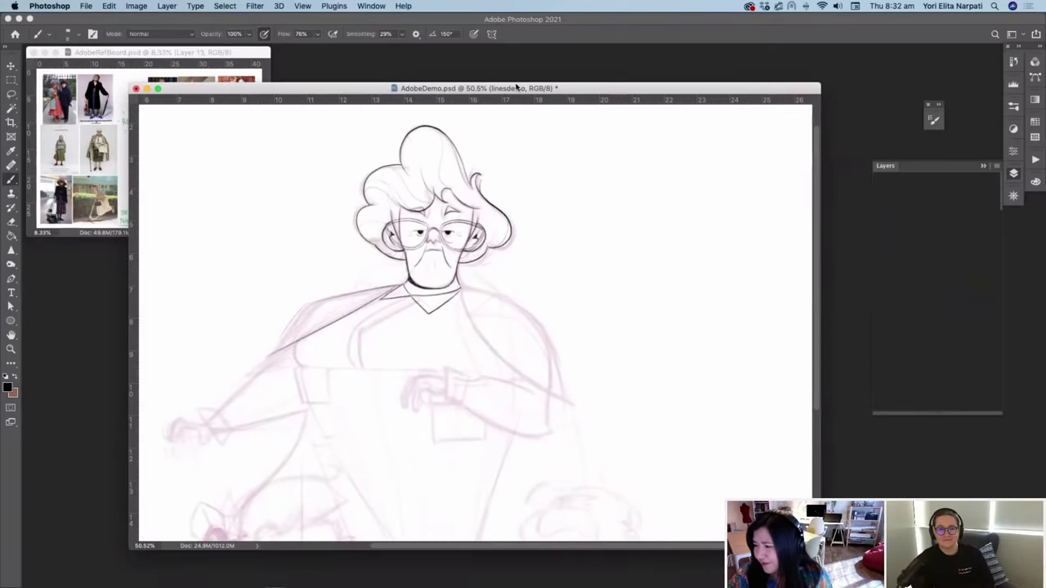
left_click(1014, 174)
left_click_drag(221, 92, 240, 103)
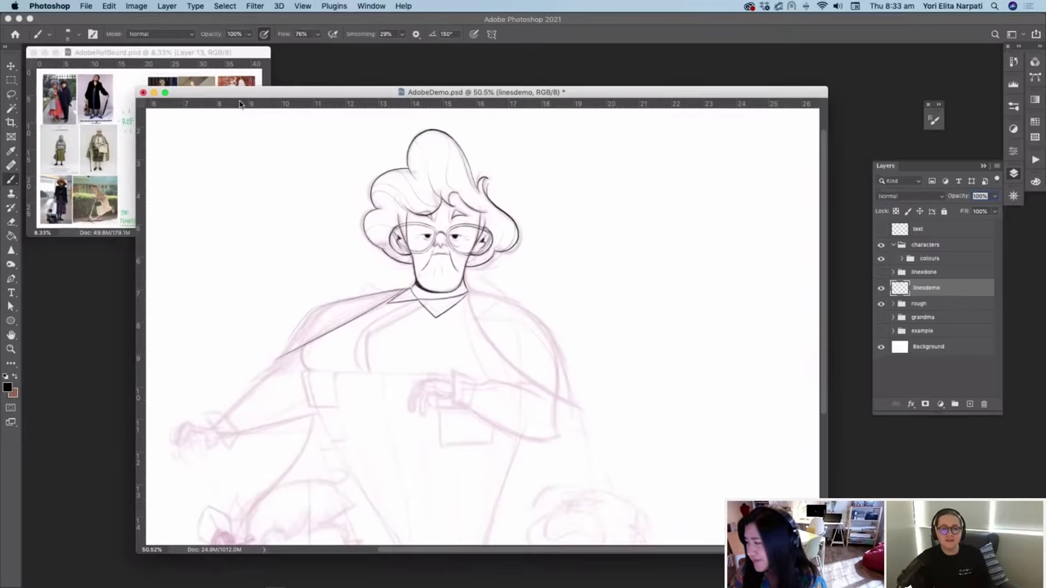
Step: Examine the newpencil brush preset and its Transfer and Shape Dynamics settings, and put the layer list away
right_click(494, 294)
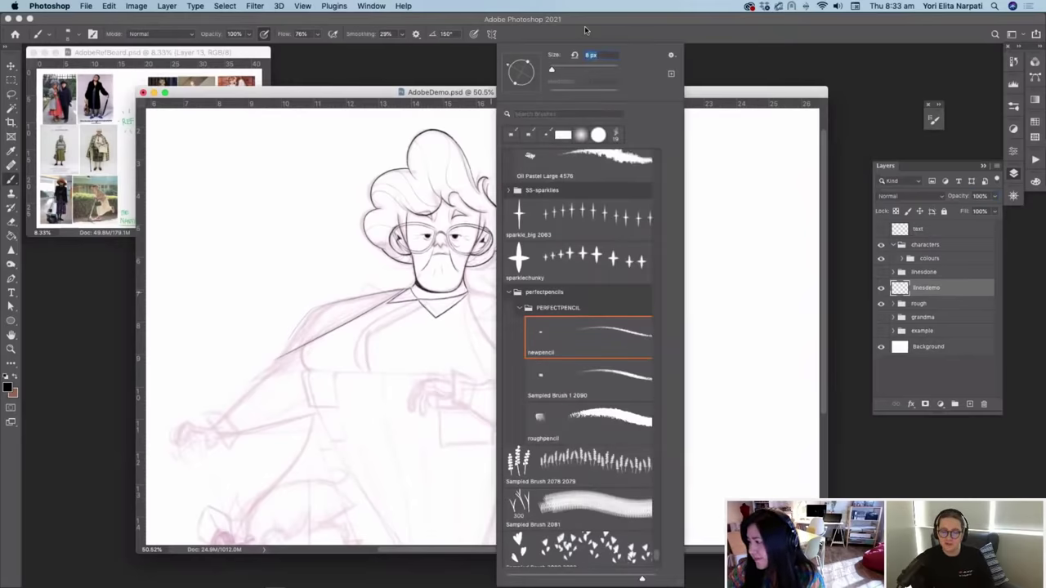
key("Return")
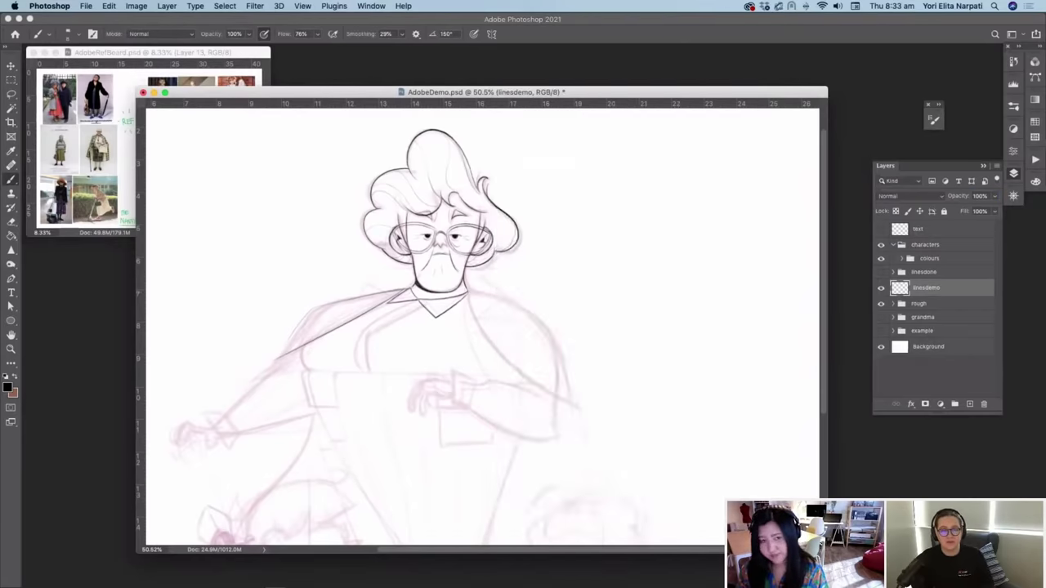
left_click(933, 120)
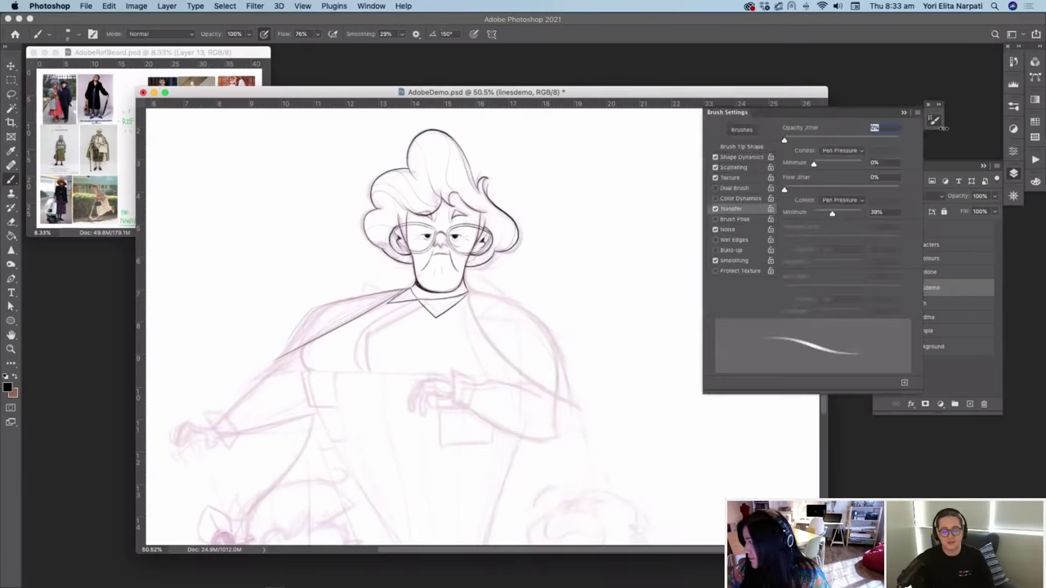
left_click(742, 158)
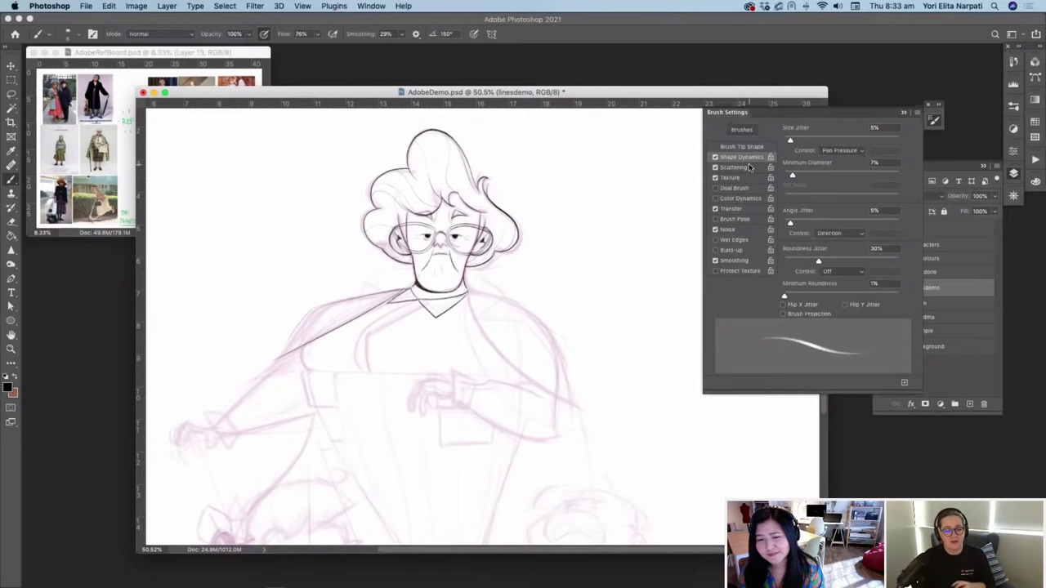
left_click_drag(551, 95, 541, 93)
left_click(1013, 174)
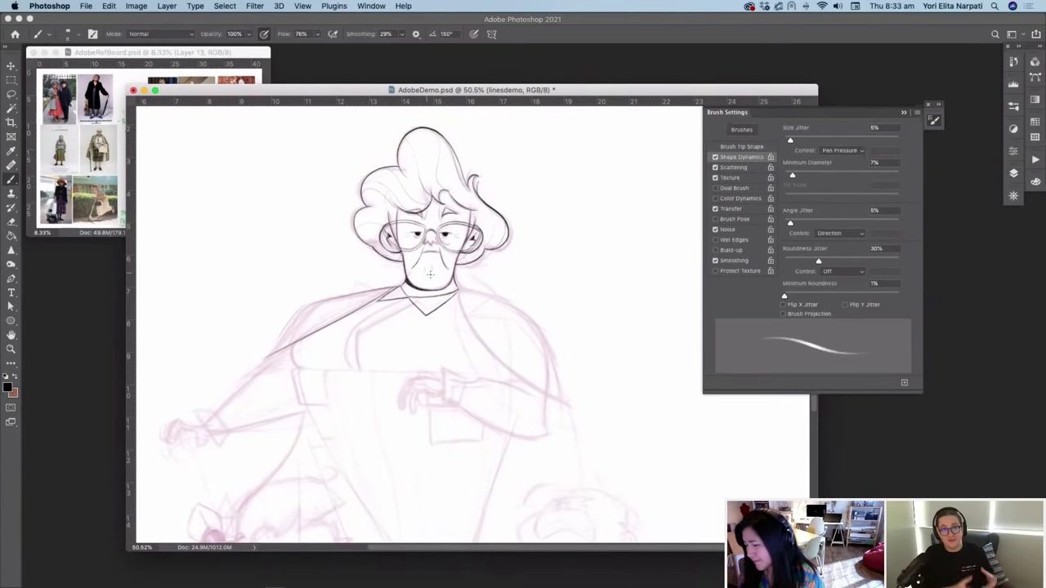
Step: Ink the upper edge and inner line of the cape collar beside the neck, and try its lower edge
scroll(455, 292, "up", 3)
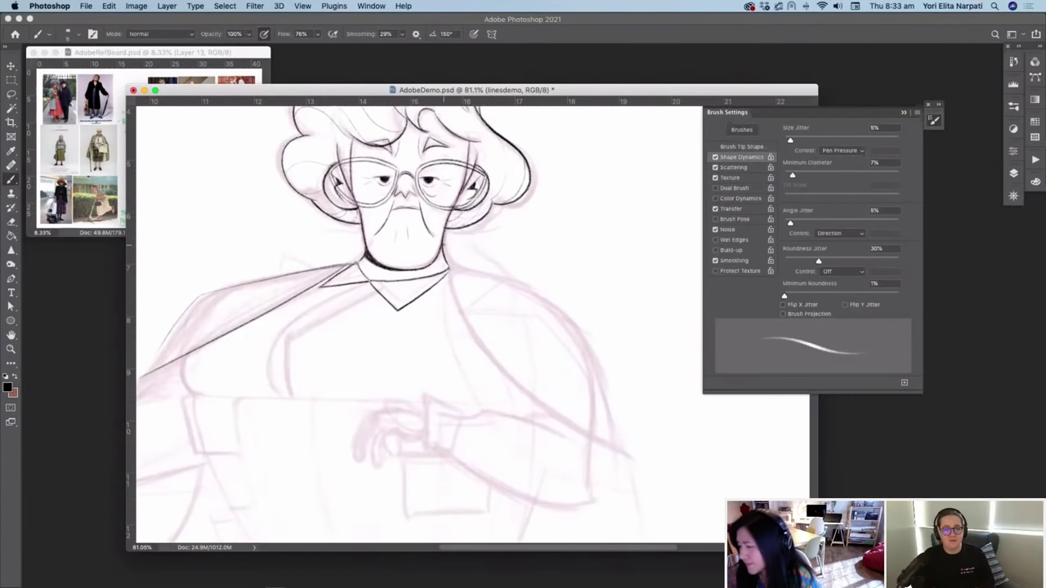
left_click_drag(456, 252, 467, 277)
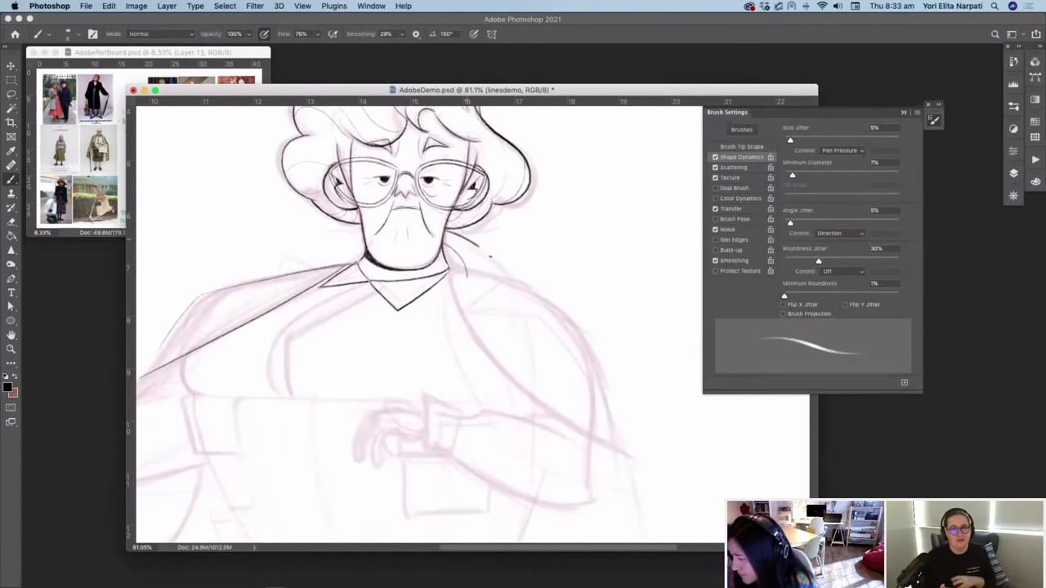
left_click_drag(466, 309, 500, 284)
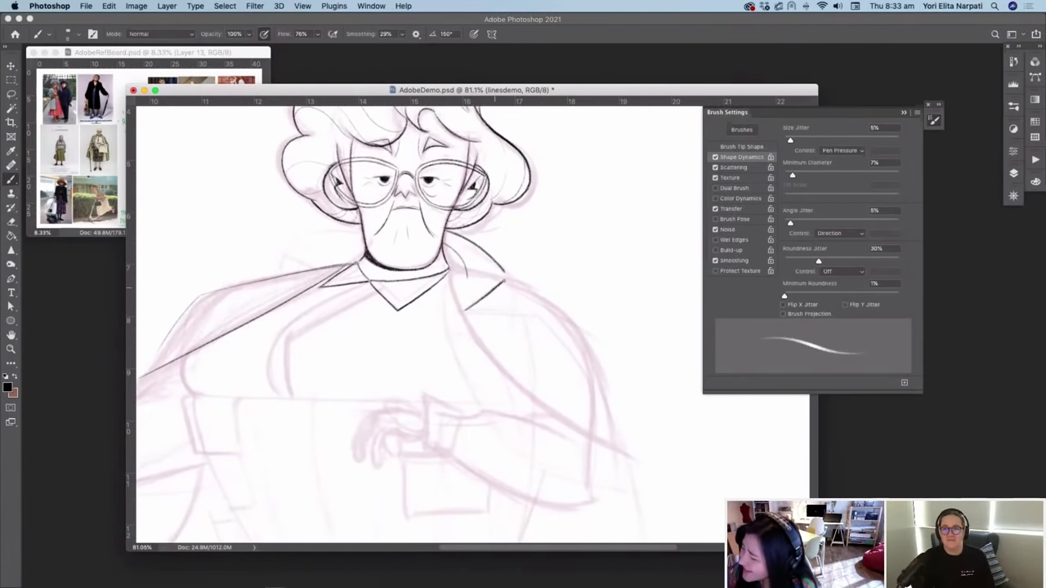
key("super+z")
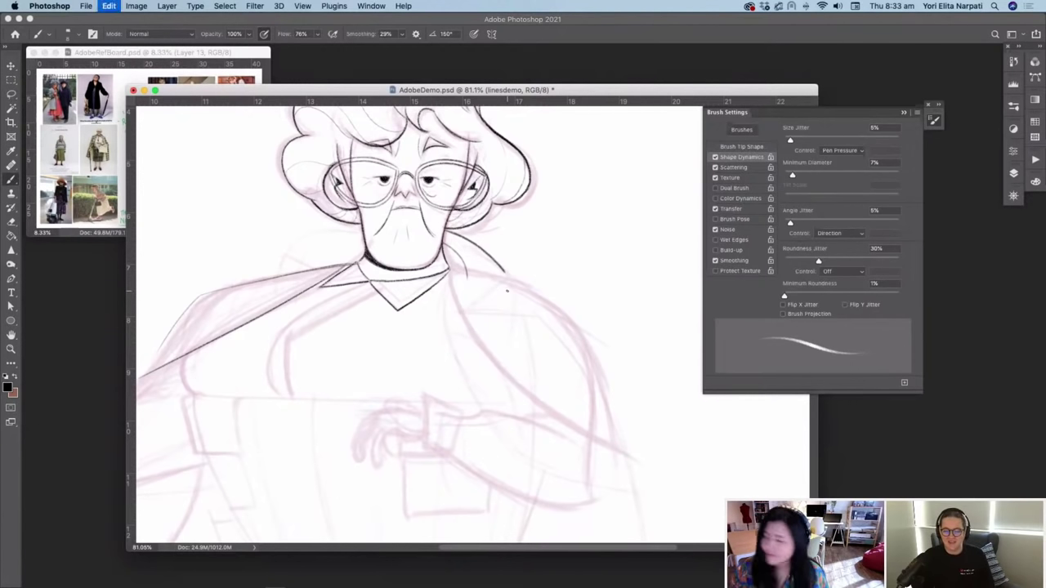
Step: Put the brush settings away and set the brush smoothing to 12%
left_click(933, 120)
left_click(402, 36)
left_click_drag(401, 46, 391, 48)
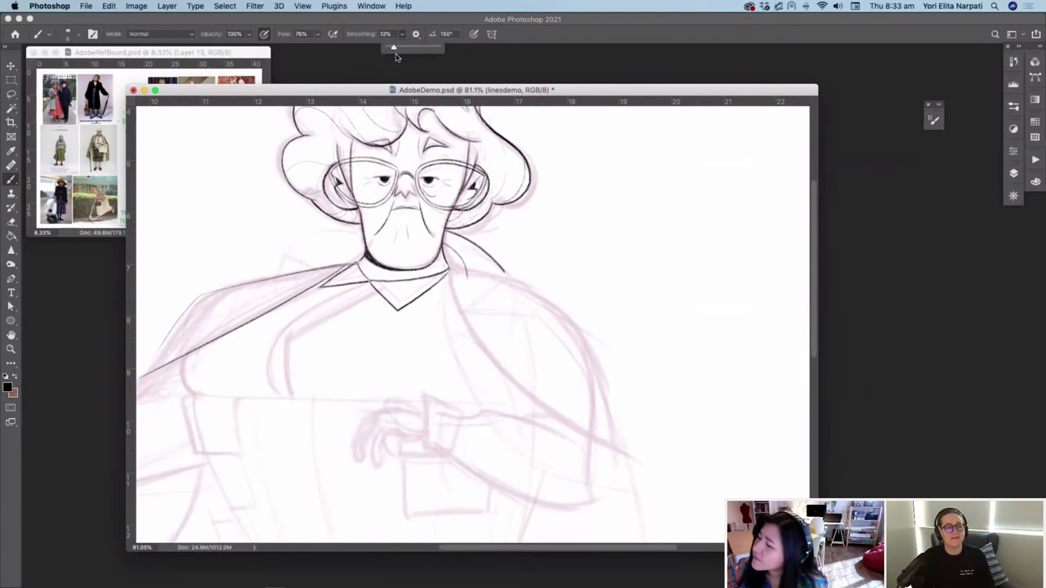
left_click(529, 91)
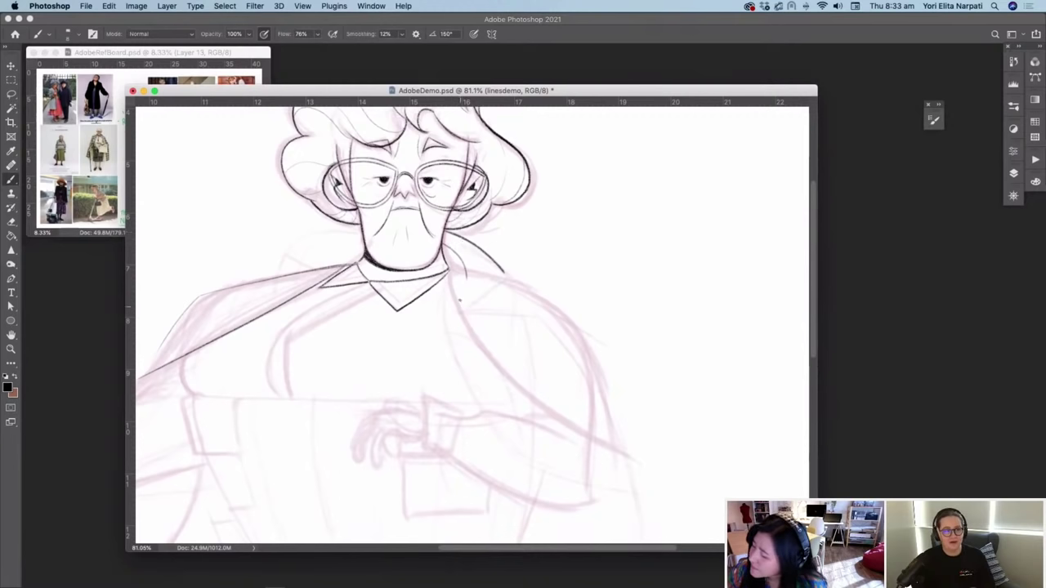
Step: Ink the collar's lower edge, the cape's long curved front edge and a fold line, and try the outer shoulder contour
left_click_drag(466, 308, 498, 282)
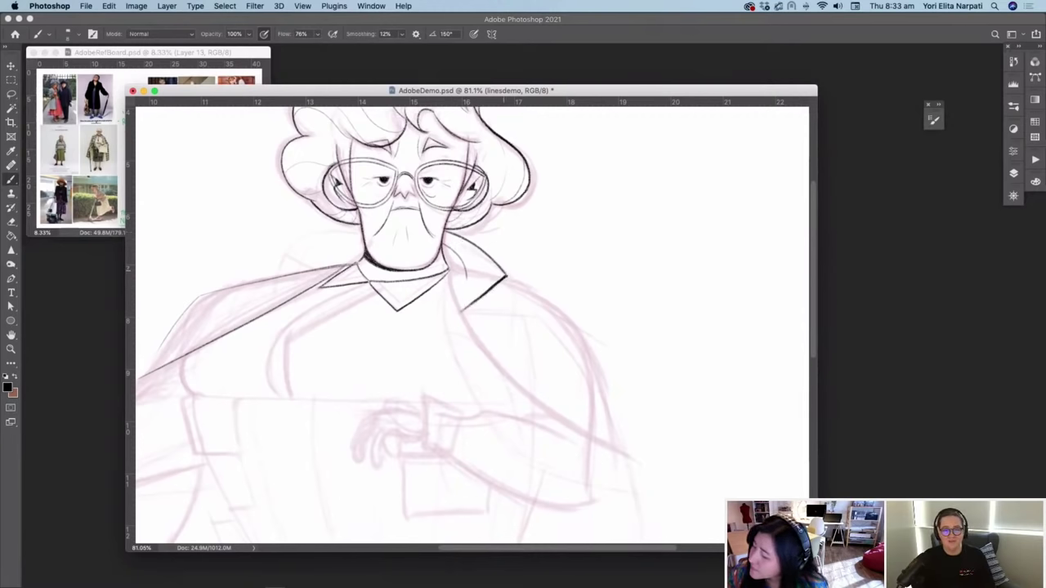
mouse_move(448, 274)
left_mouse_down()
mouse_move(447, 320)
mouse_move(478, 406)
mouse_move(574, 449)
left_mouse_up()
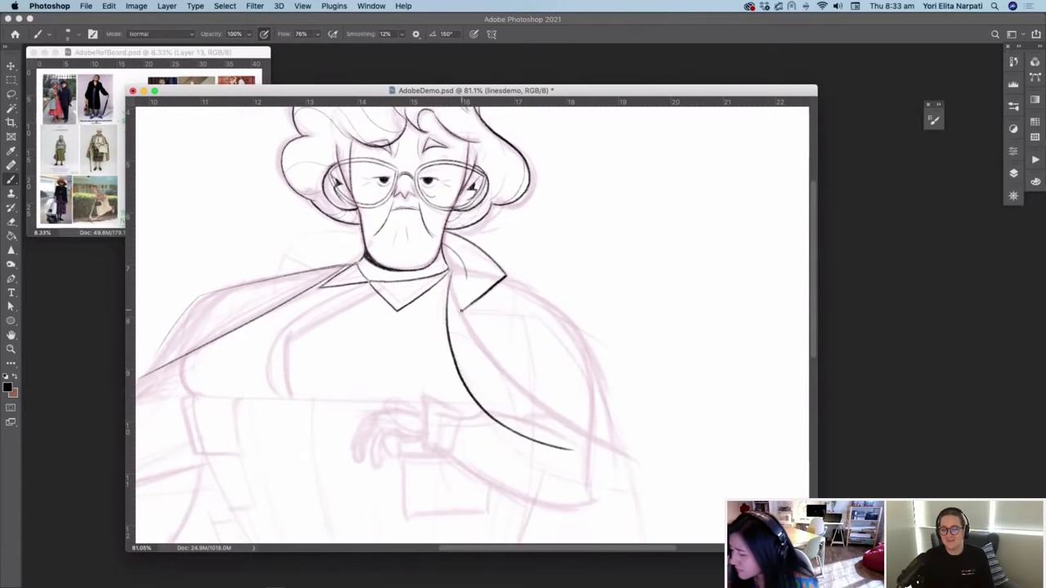
left_click_drag(521, 313, 531, 436)
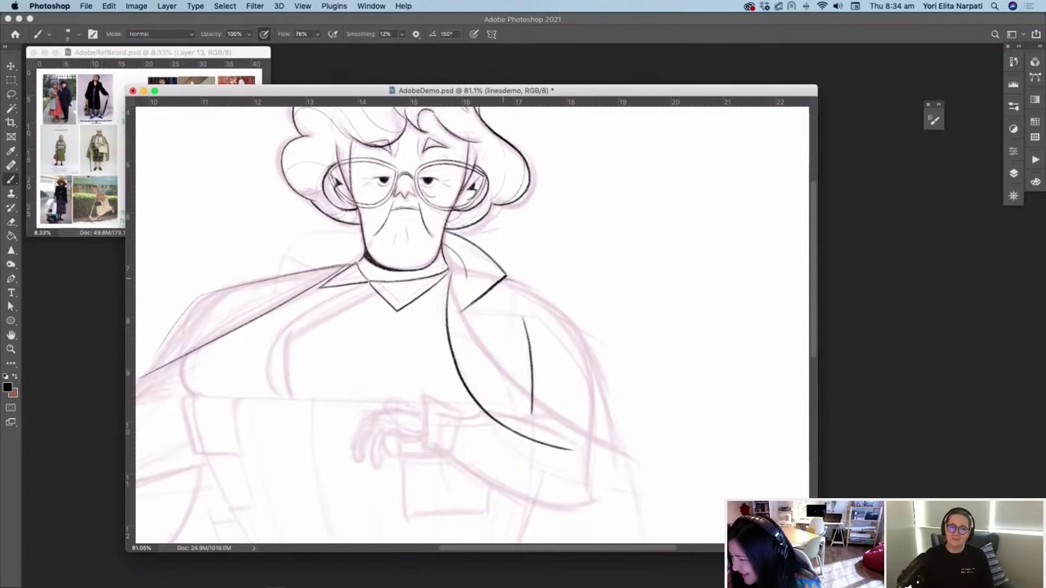
mouse_move(511, 281)
left_mouse_down()
mouse_move(580, 331)
mouse_move(625, 492)
left_mouse_up()
key("super+z")
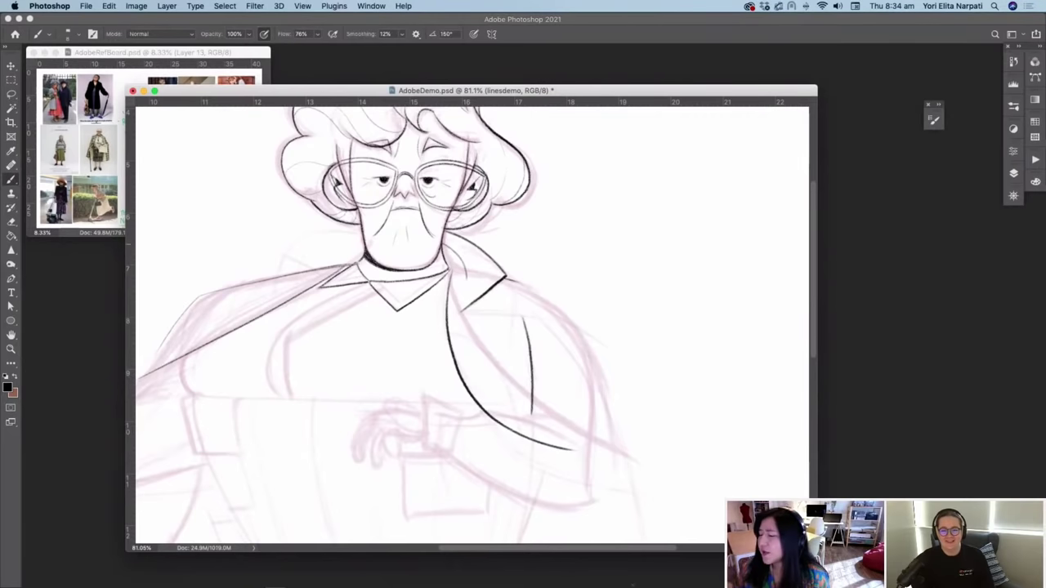
key("e")
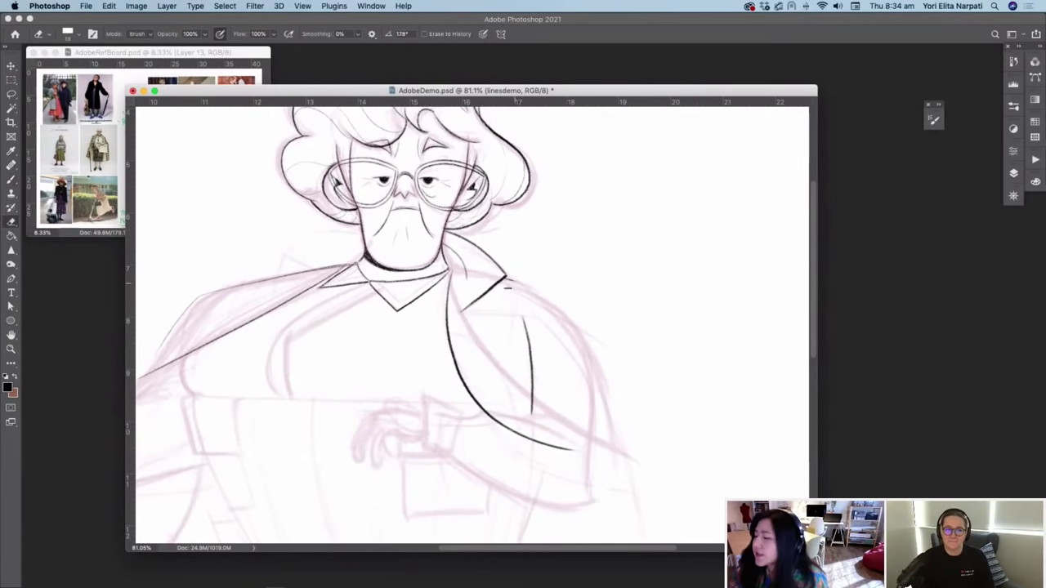
key("b")
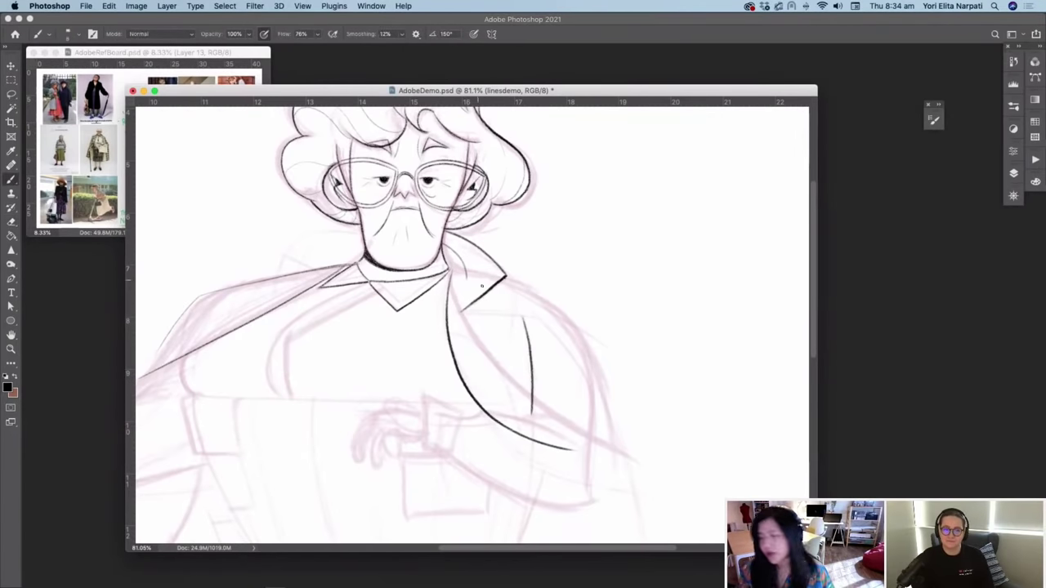
right_click(478, 280)
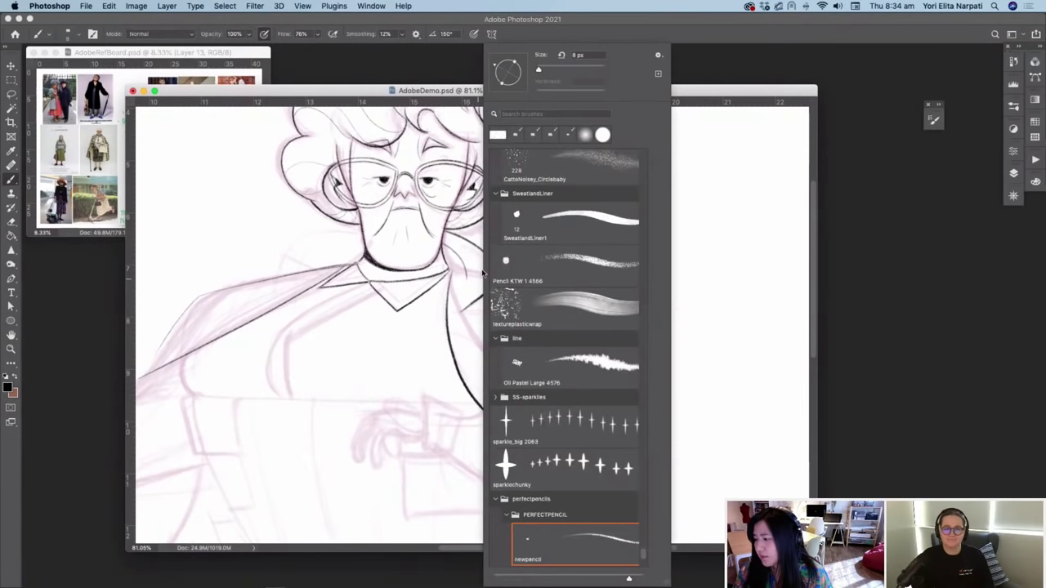
left_click(678, 93)
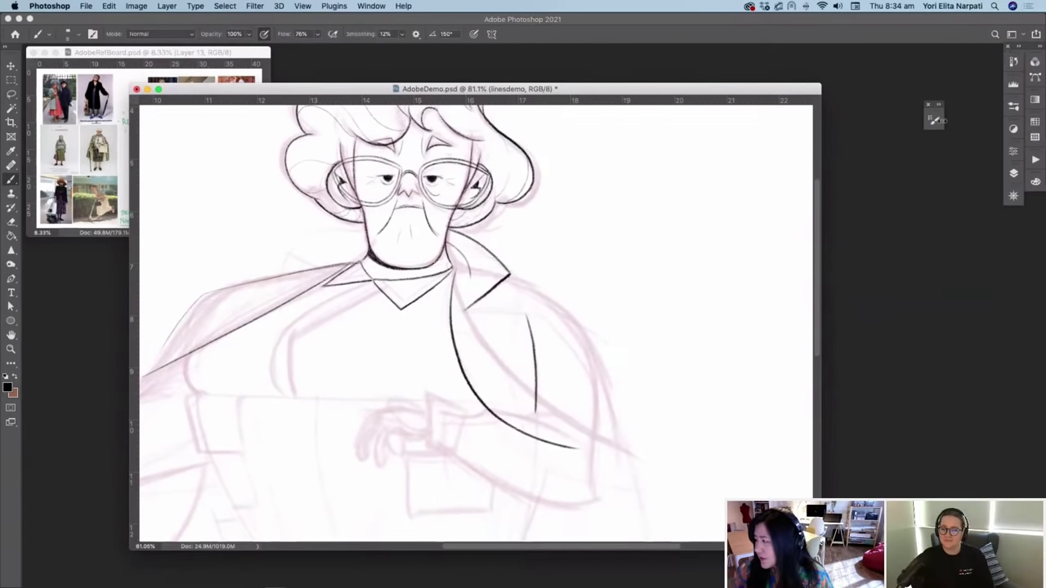
Step: Set the pencil brush's Minimum Diameter to 4% in Shape Dynamics and try a stroke on the canvas
left_click(934, 120)
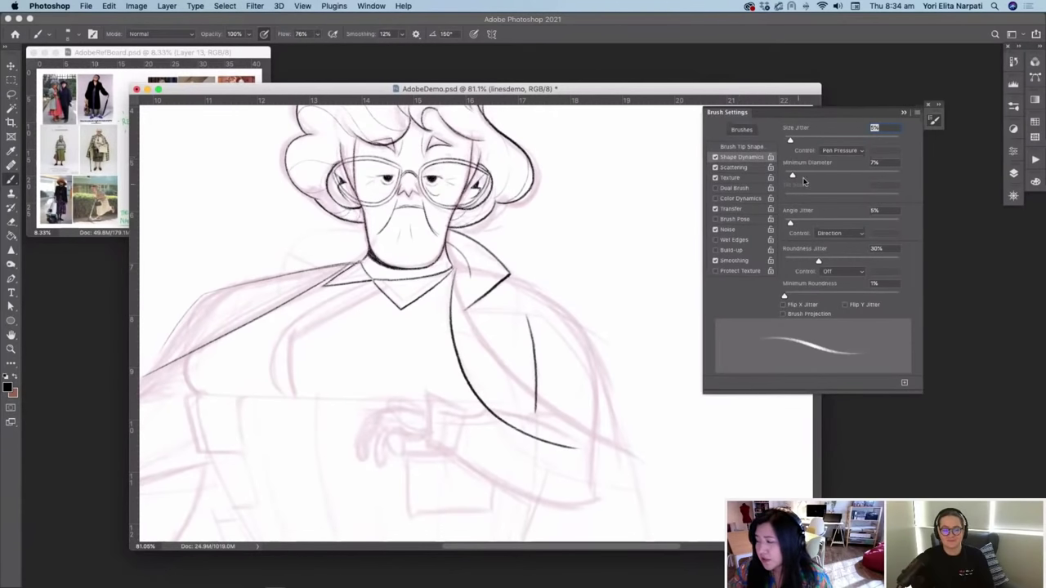
mouse_move(792, 175)
left_mouse_down()
mouse_move(850, 175)
mouse_move(802, 178)
left_mouse_up()
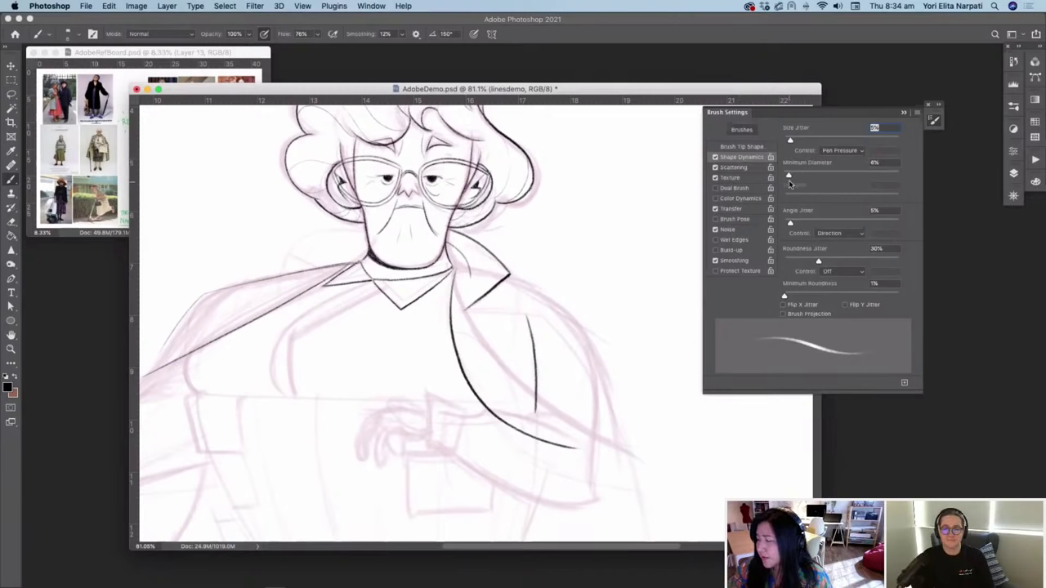
left_click_drag(528, 84, 526, 84)
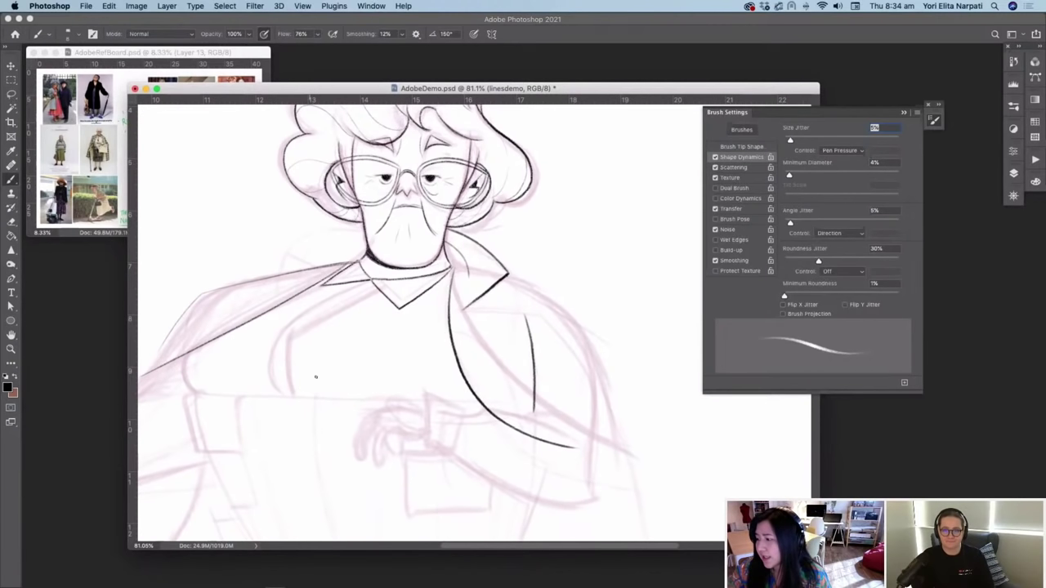
left_click_drag(594, 160, 508, 306)
key("super+z")
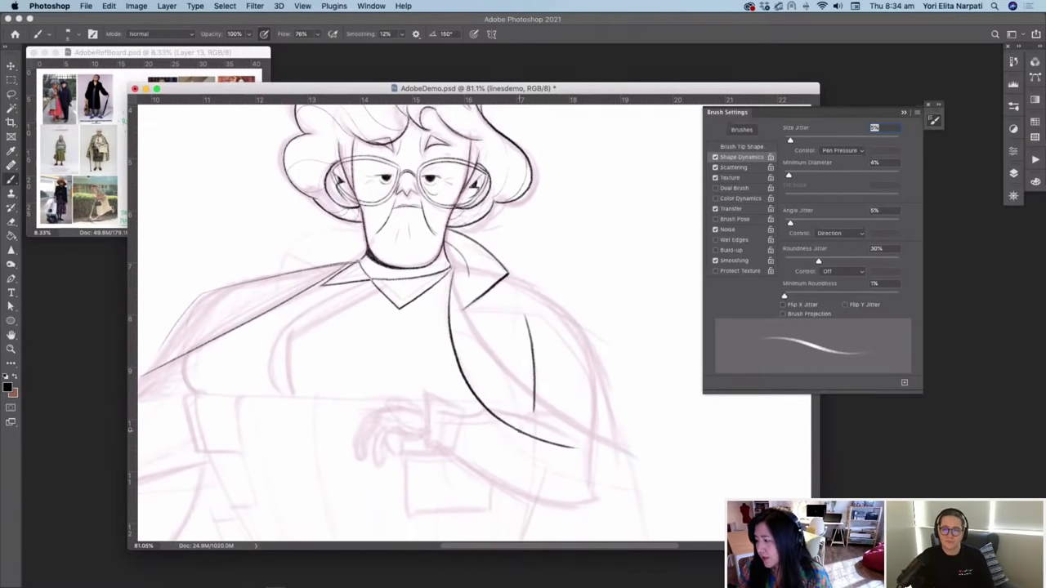
Step: Set the brush flow to 100% and smoothing to 14%, and try a long curved stroke over the cape
left_click(930, 119)
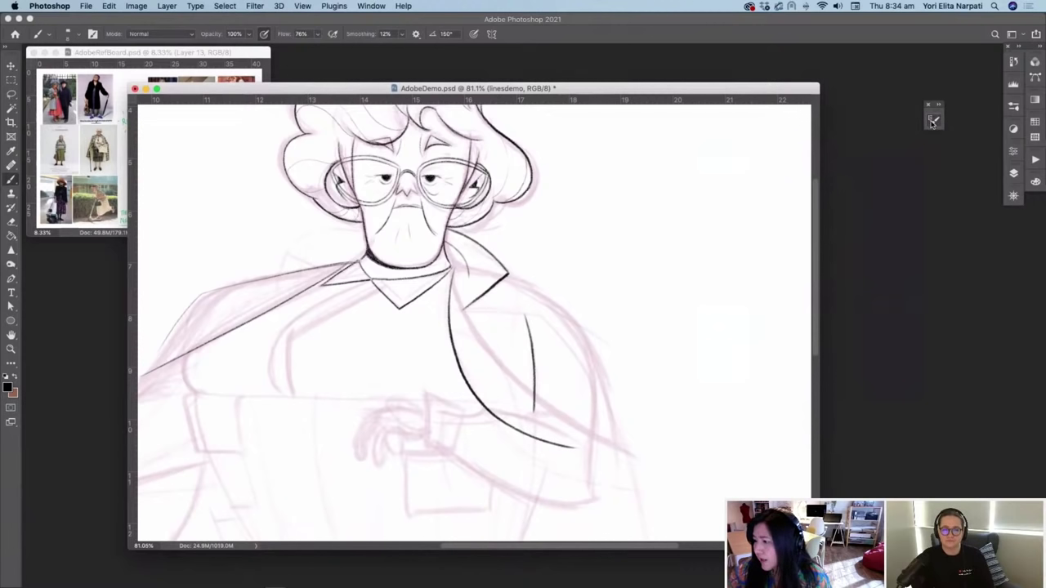
left_click(317, 34)
left_click_drag(319, 46, 374, 39)
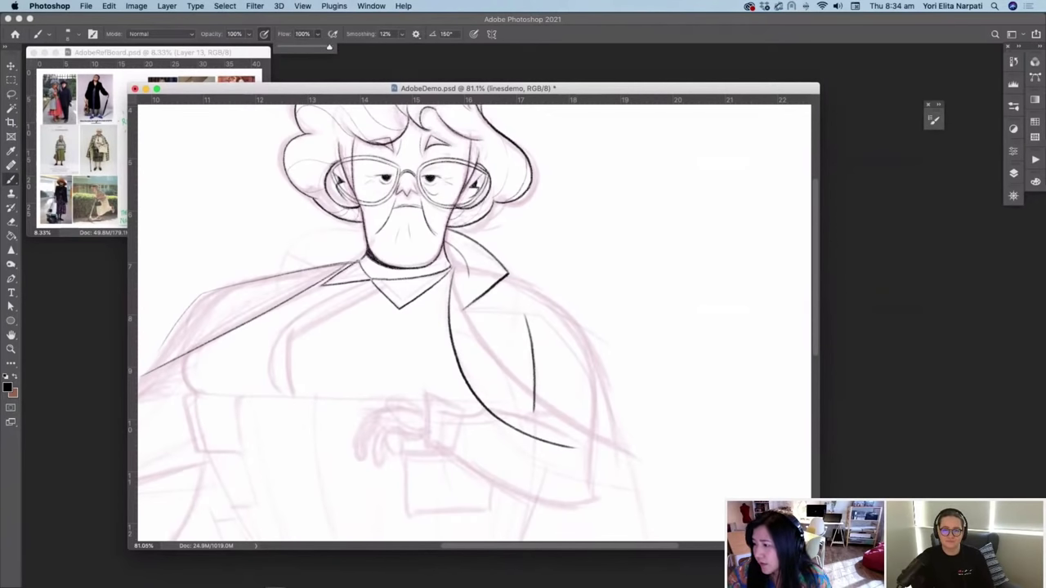
left_click(404, 48)
left_click_drag(404, 63, 411, 63)
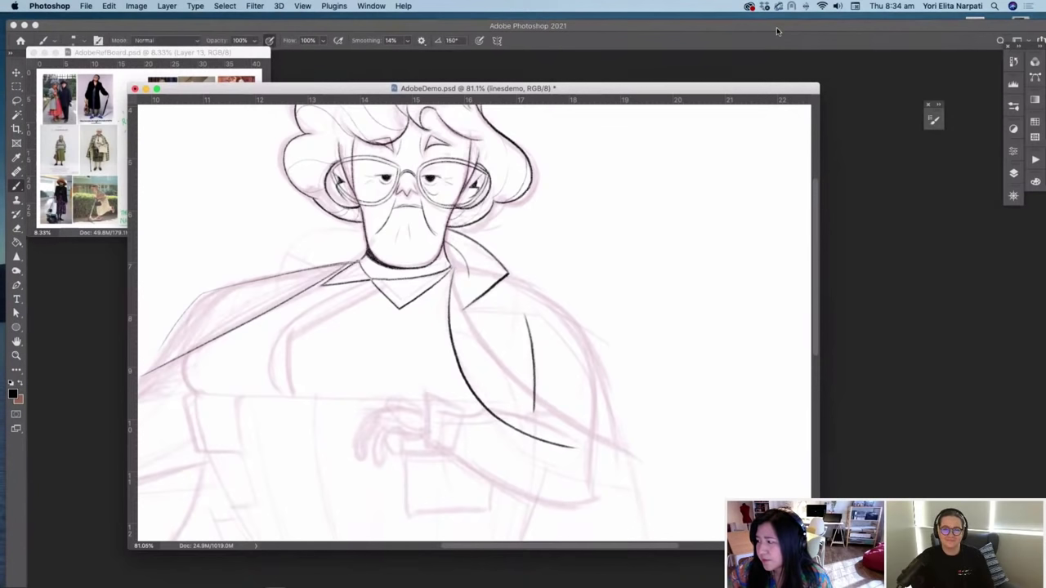
left_click_drag(513, 91, 522, 87)
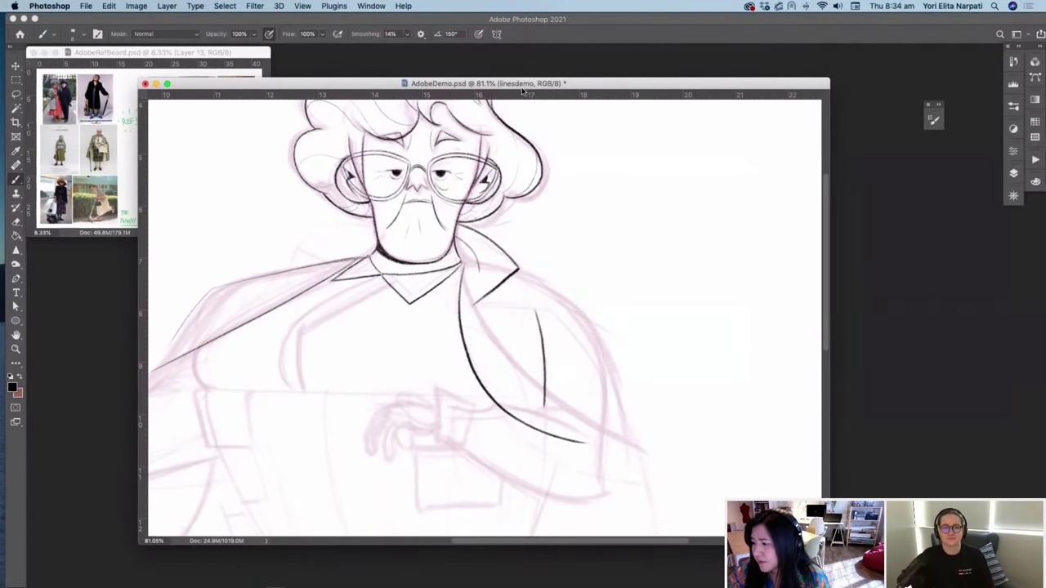
mouse_move(582, 203)
left_mouse_down()
mouse_move(572, 245)
mouse_move(584, 441)
left_mouse_up()
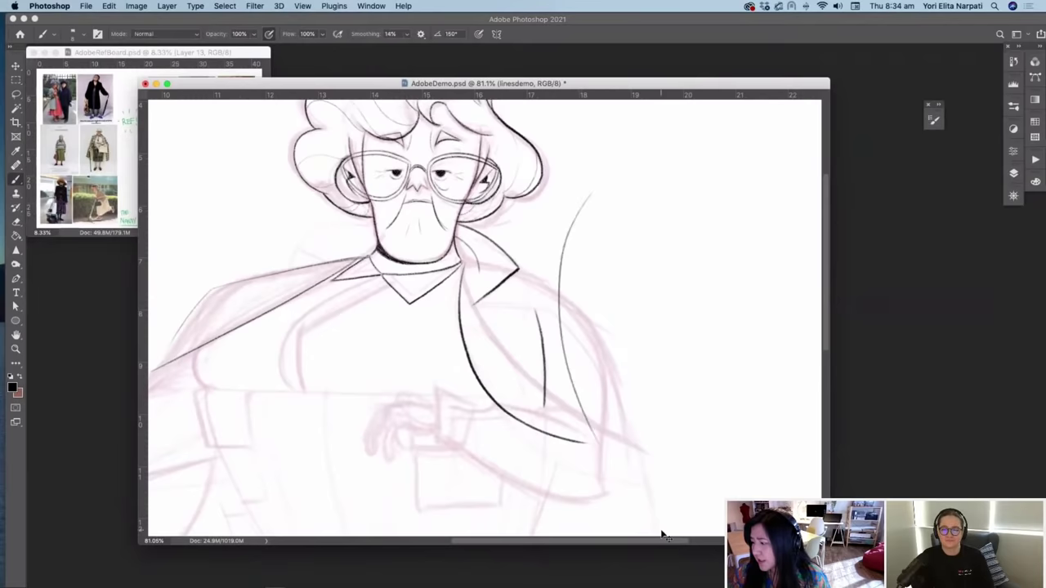
key("super+z")
Step: Open the layer list and toggle the linesdemo layer's visibility off and on
left_click(1013, 175)
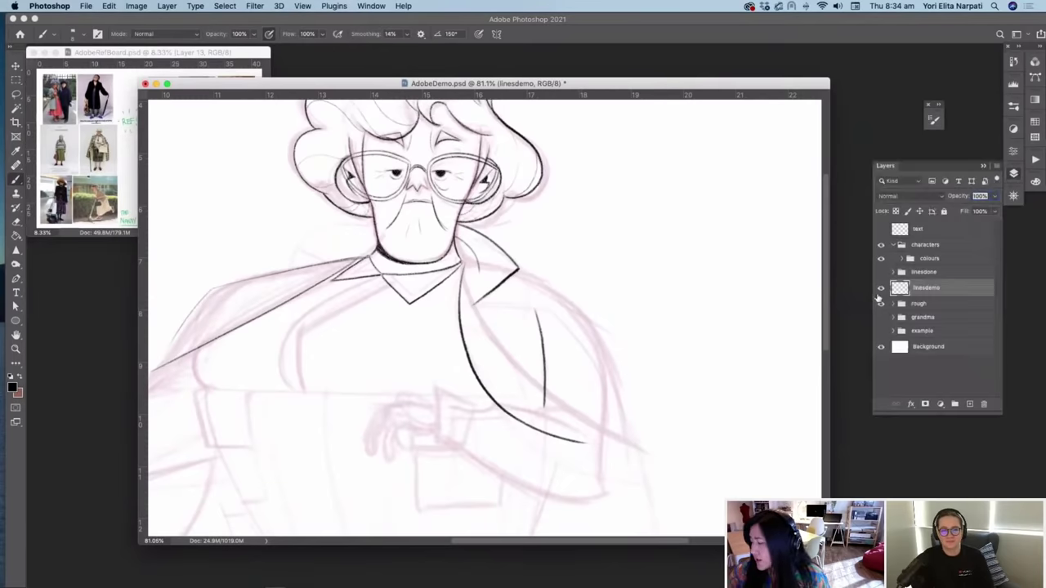
left_click(880, 291)
left_click(880, 291)
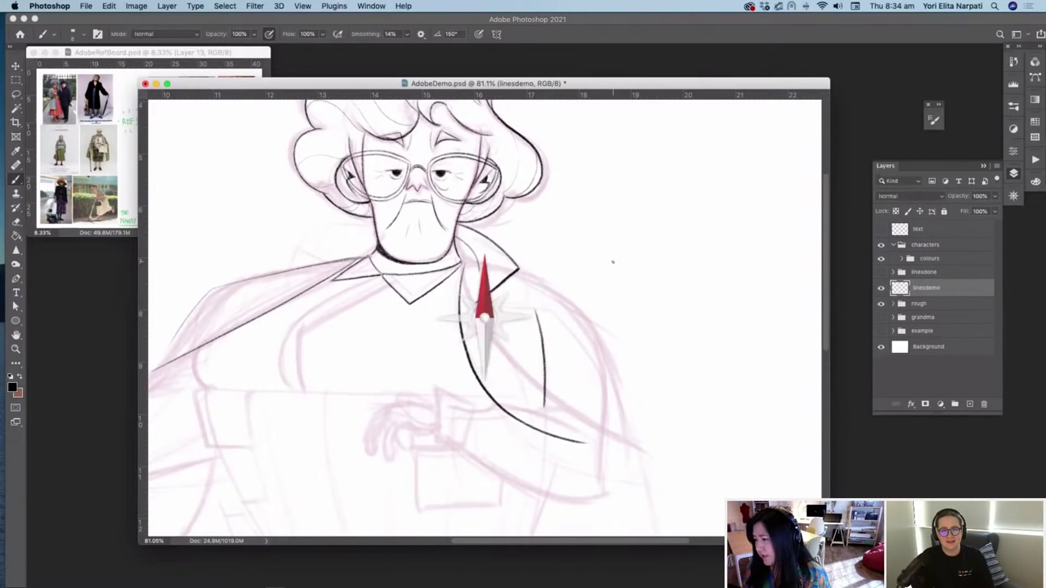
Step: Set the pencil brush size to 7 px and ink the lapel's upper edge from the coat collar to the fold line
scroll(617, 260, "up", 3)
scroll(620, 256, "up", 3)
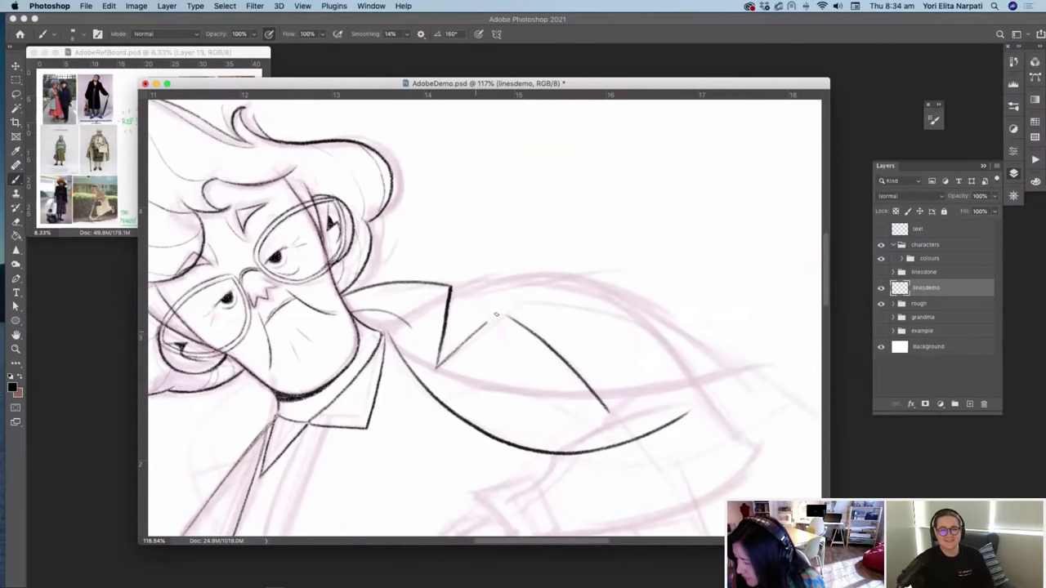
right_click(486, 263)
left_click_drag(594, 54, 555, 55)
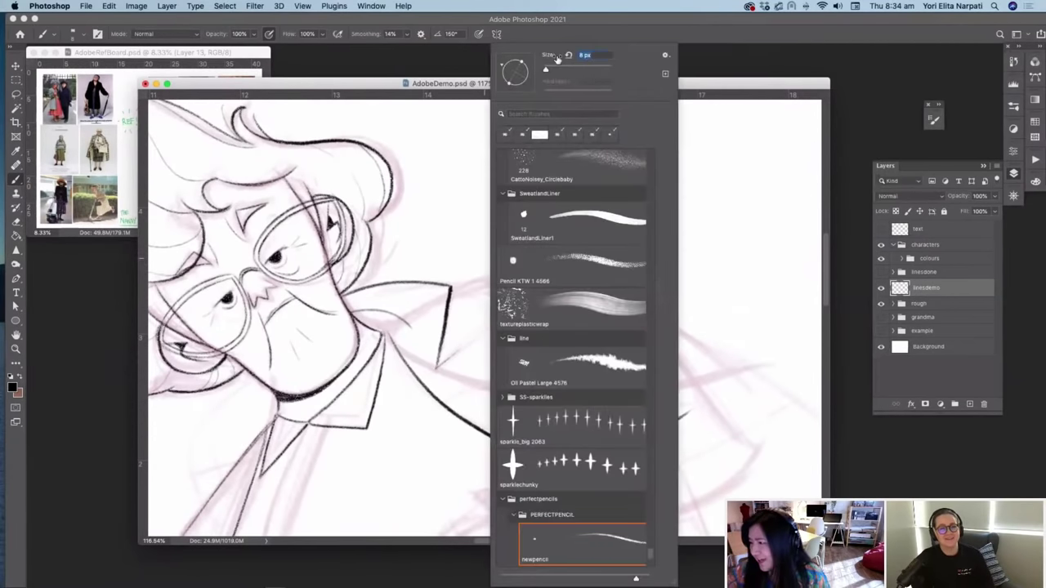
type("7")
key("Return")
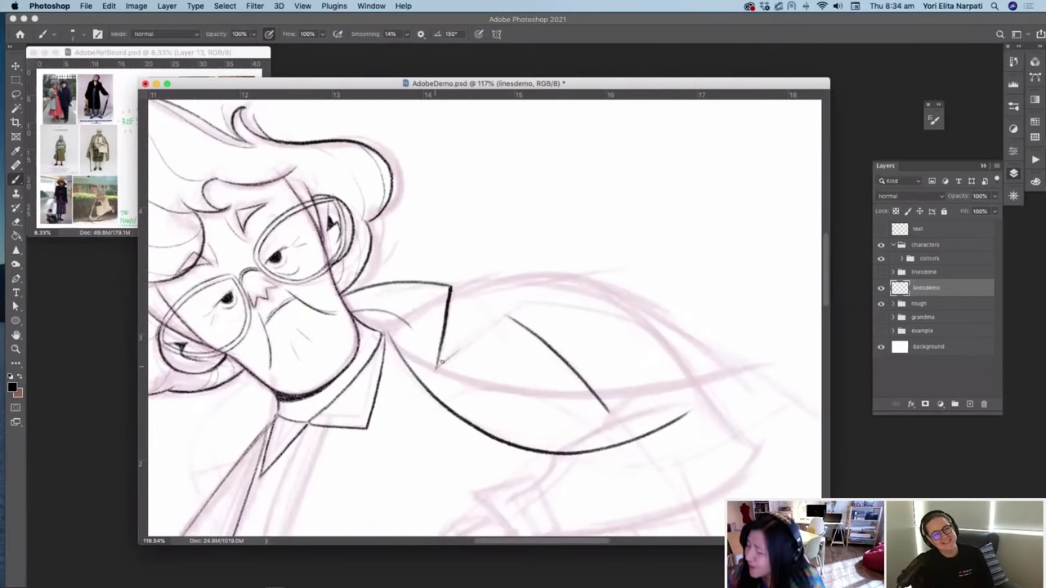
mouse_move(438, 365)
left_mouse_down()
mouse_move(498, 317)
mouse_move(552, 319)
left_mouse_up()
Step: Try a stroke for the right-hand shoulder contour starting near the collar, and undo it
key("space")
key("r")
mouse_move(529, 304)
left_mouse_down()
mouse_move(525, 339)
mouse_move(525, 298)
left_mouse_up()
key("space")
left_click_drag(682, 313, 536, 321)
key("super+space")
left_click_drag(401, 271, 511, 130)
key("super+z")
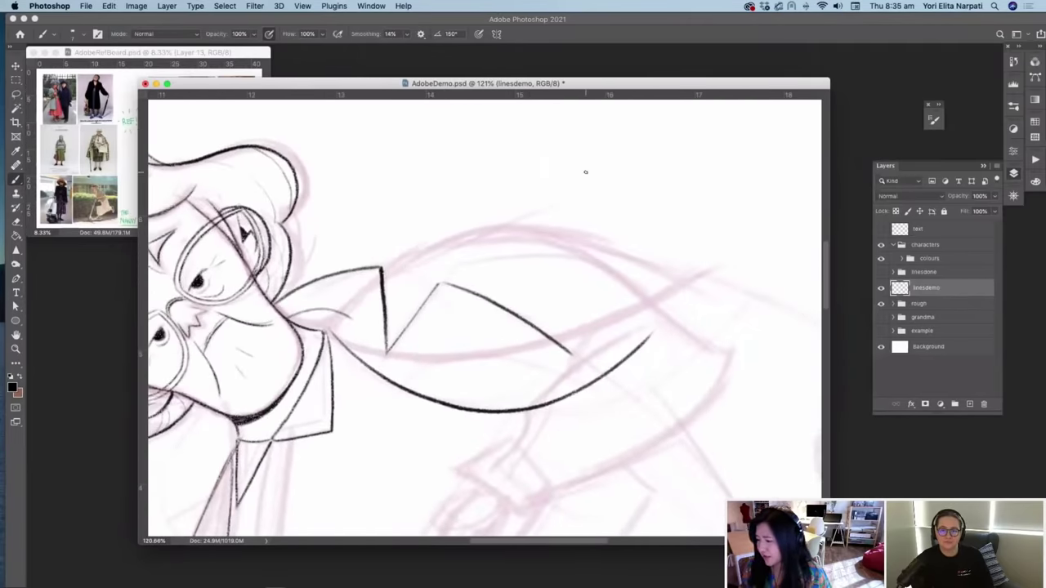
Step: Darken the left-hand shoulder line between the cape's outer corner and the neck, undoing unwanted strokes
key("r")
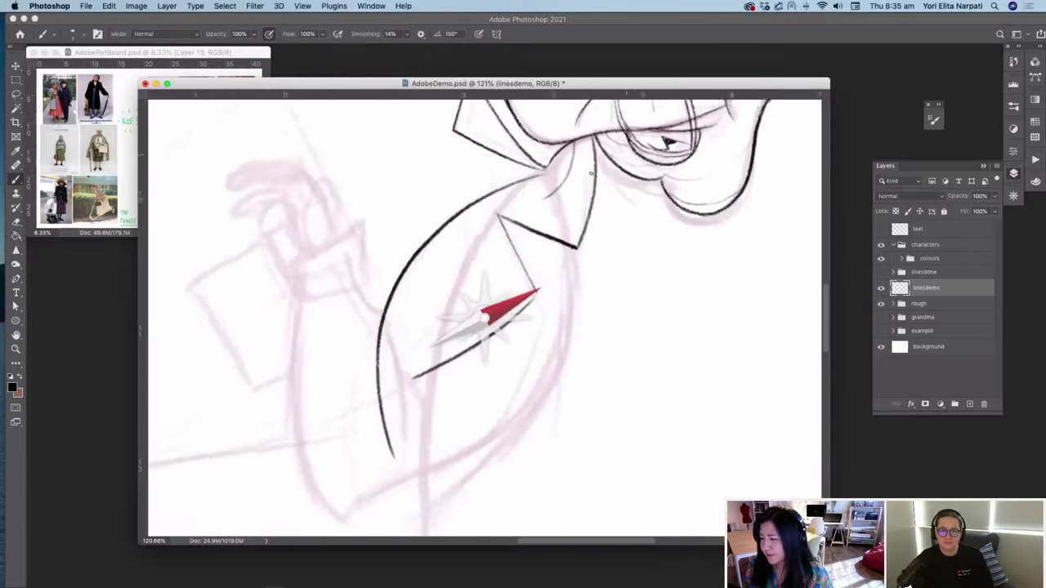
scroll(585, 173, "left", 4)
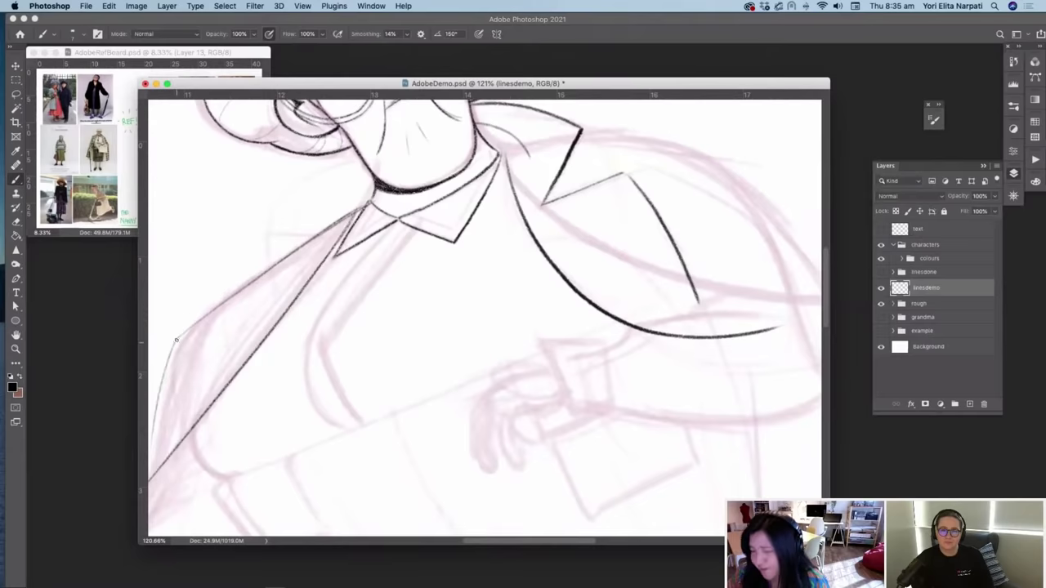
left_click_drag(176, 336, 219, 301)
key("super+z")
mouse_move(159, 357)
left_mouse_down("super")
mouse_move(366, 205)
mouse_move(374, 187)
left_mouse_up("super")
key("super+z")
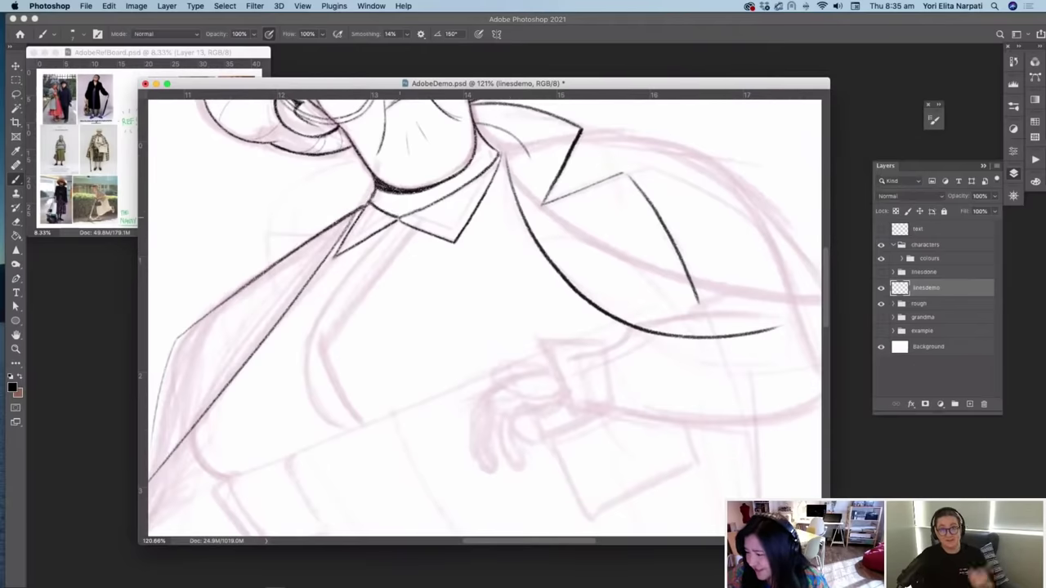
Step: Ink an inner line on the shirt collar's left flap, adjust the brush size, and ink the right flap's lower inner line
mouse_move(372, 206)
left_mouse_down()
mouse_move(351, 240)
mouse_move(389, 219)
left_mouse_up()
right_click(458, 328)
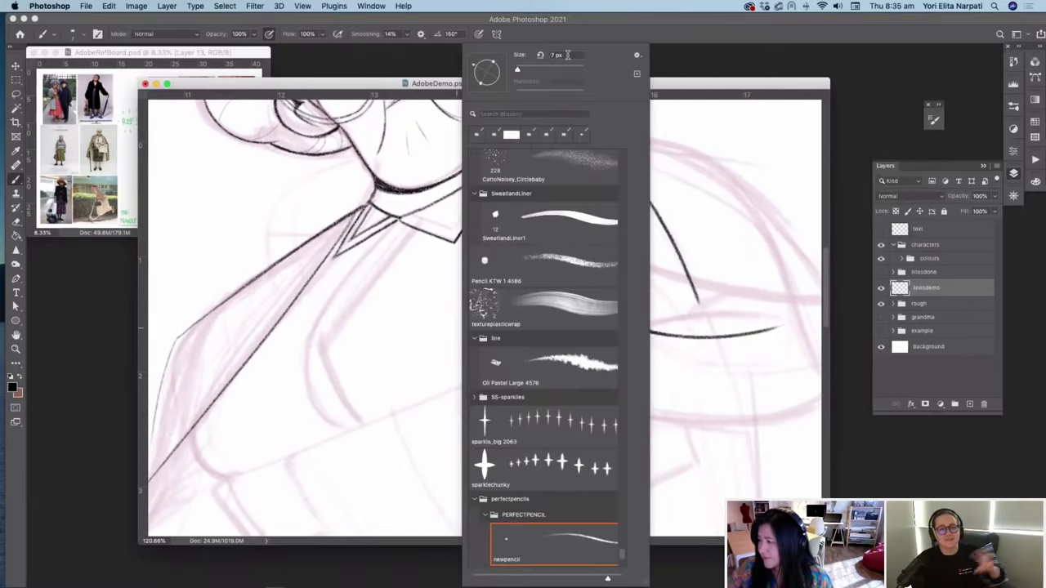
key("Return")
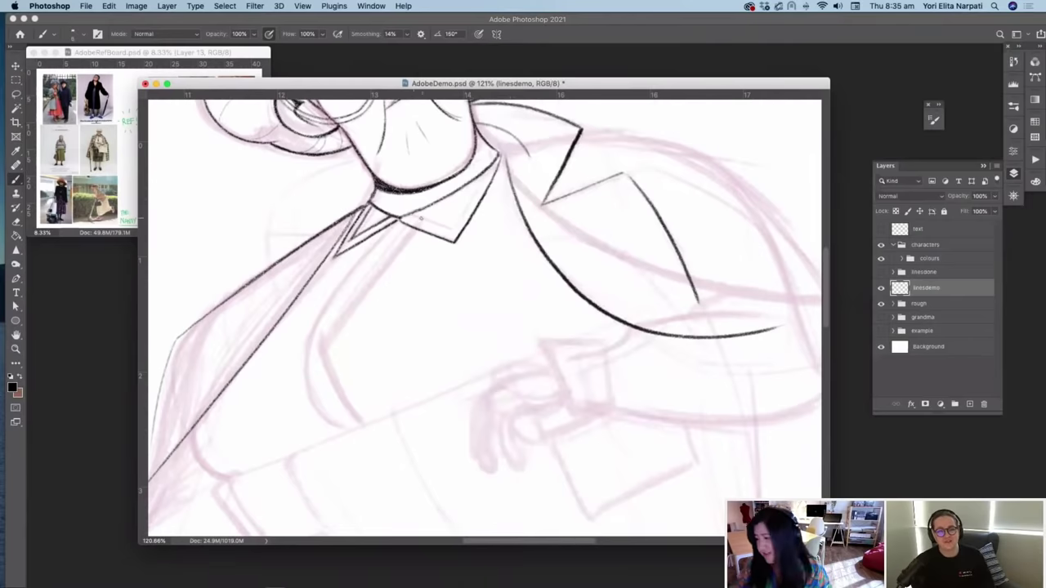
left_click_drag(409, 214, 452, 231)
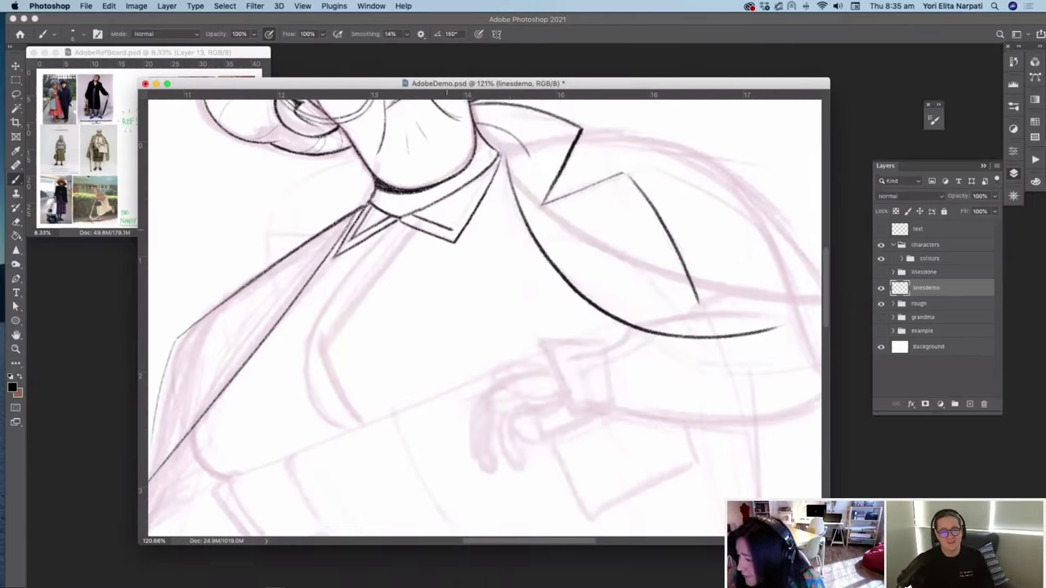
Step: Ink the side lines of the shirt collar's right flap and join the cape's long front edge to the collar
key("r")
scroll(474, 259, "up", 3)
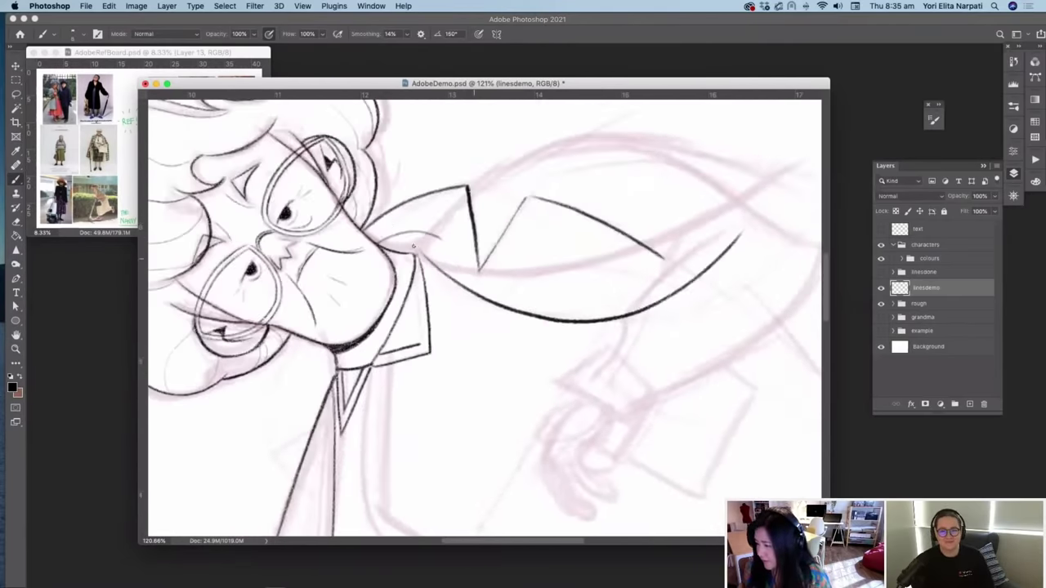
left_click_drag(412, 274, 420, 338)
mouse_move(417, 252)
left_mouse_down()
mouse_move(433, 353)
mouse_move(448, 366)
mouse_move(430, 345)
left_mouse_up()
key("r")
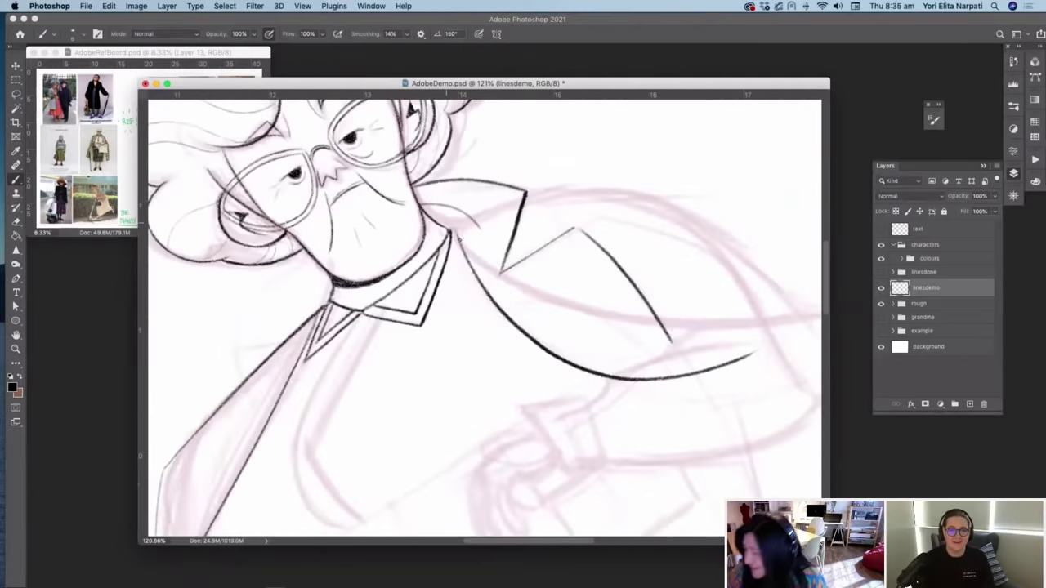
left_click_drag(447, 223, 483, 286)
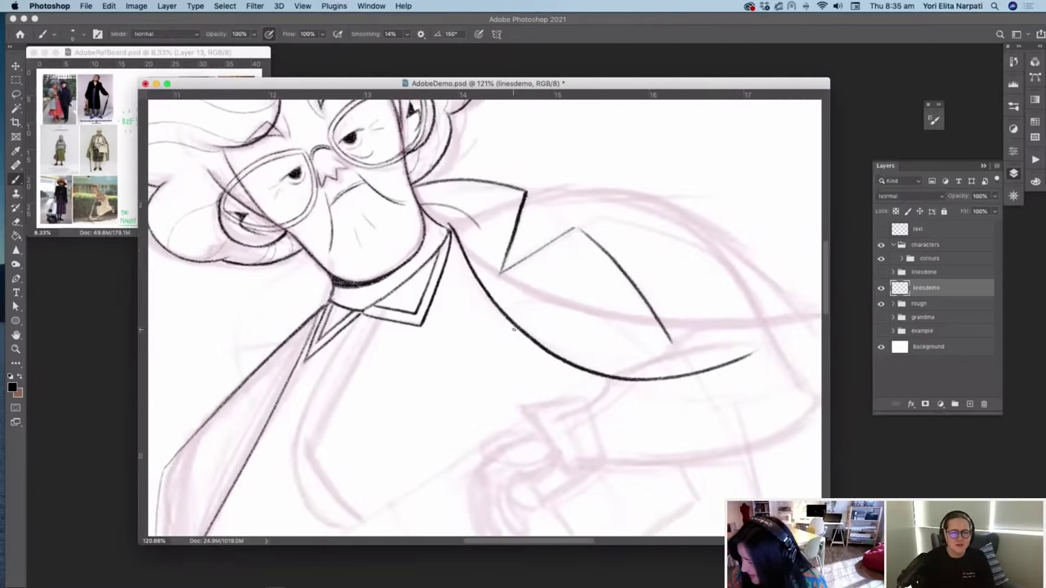
Step: Ink the inner garment edge on the left side of the chest, from the shirt collar to the lower curve, redoing unwanted strokes
key("r")
mouse_move(514, 330)
left_mouse_down()
mouse_move(509, 322)
mouse_move(514, 329)
left_mouse_up()
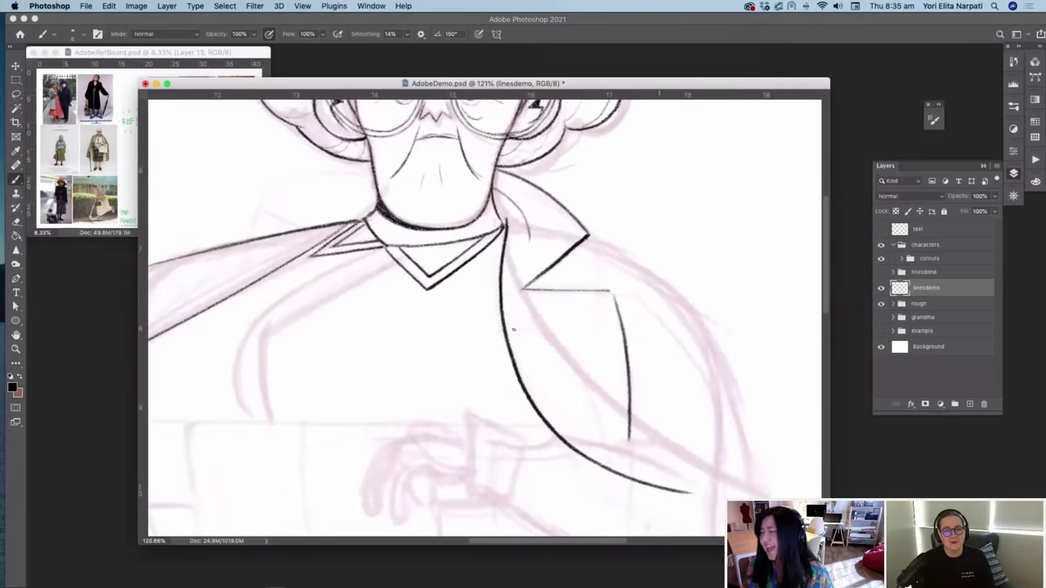
scroll(513, 328, "up", 3)
scroll(513, 327, "left", 4)
left_click_drag(390, 421, 393, 496)
key("super+z")
mouse_move(386, 449)
left_mouse_down()
mouse_move(387, 429)
mouse_move(399, 495)
left_mouse_up()
mouse_move(386, 436)
left_mouse_down()
mouse_move(421, 388)
mouse_move(501, 331)
left_mouse_up()
key("super+z")
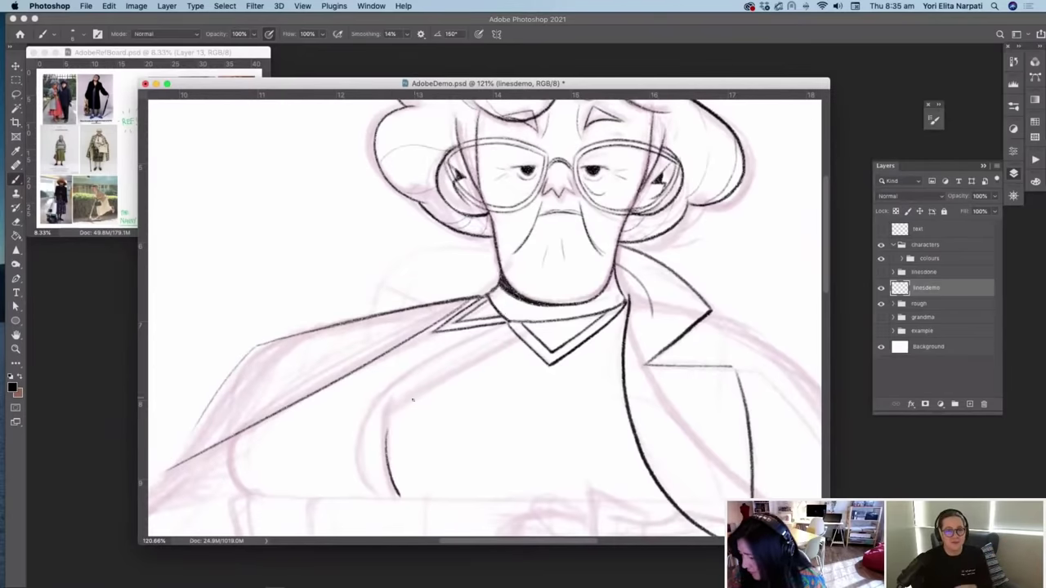
left_click_drag(392, 421, 439, 385)
left_click_drag(395, 419, 513, 334)
Step: Ink a second line parallel to the inner garment edge, from the collar down around the bend, to form a narrow band
key("r")
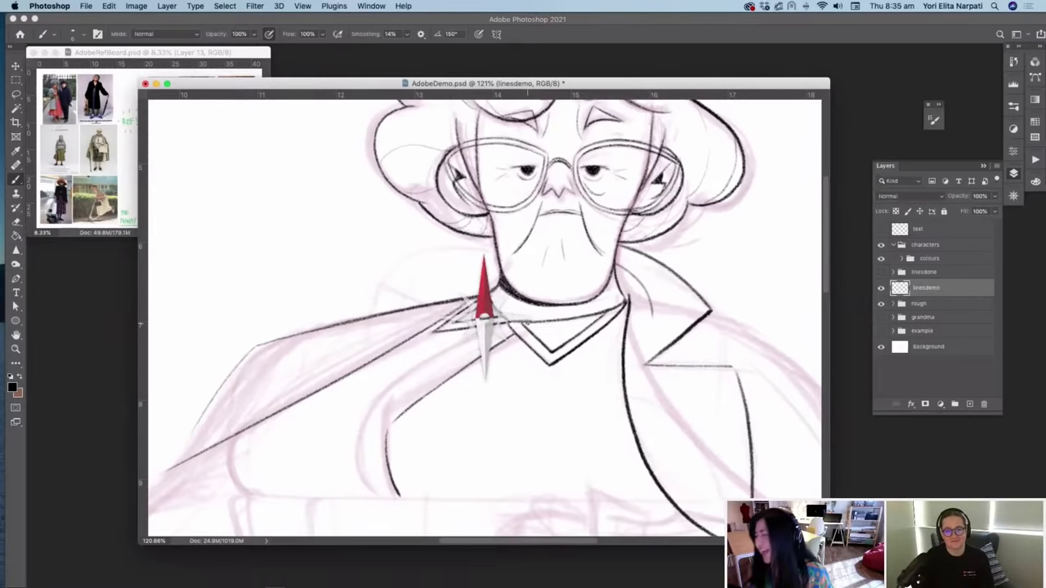
scroll(526, 324, "down", 3)
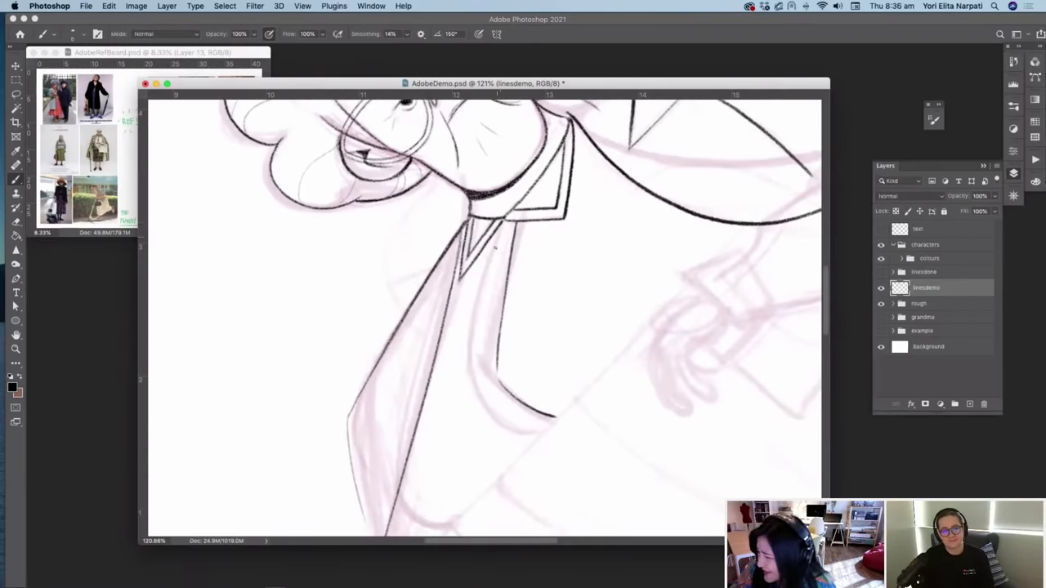
mouse_move(497, 232)
left_mouse_down()
mouse_move(482, 389)
mouse_move(482, 380)
mouse_move(518, 426)
mouse_move(557, 445)
left_mouse_up()
key("super+z")
mouse_move(482, 381)
left_mouse_down()
mouse_move(501, 410)
mouse_move(541, 426)
left_mouse_up()
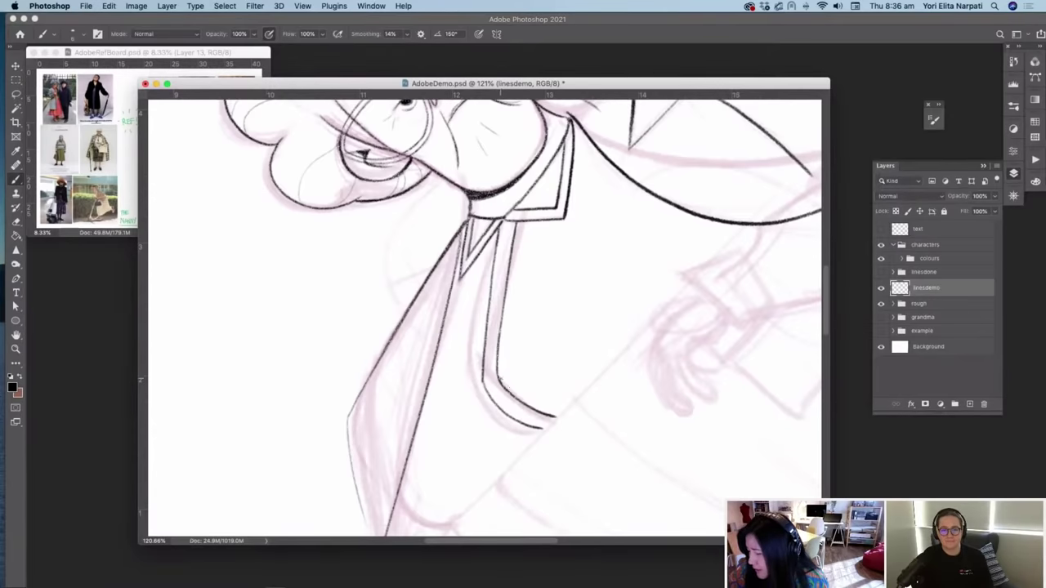
Step: Ink the short curved line below the cape's left-hand edge, redoing the first stroke and darkening the curve
scroll(515, 377, "down", 3)
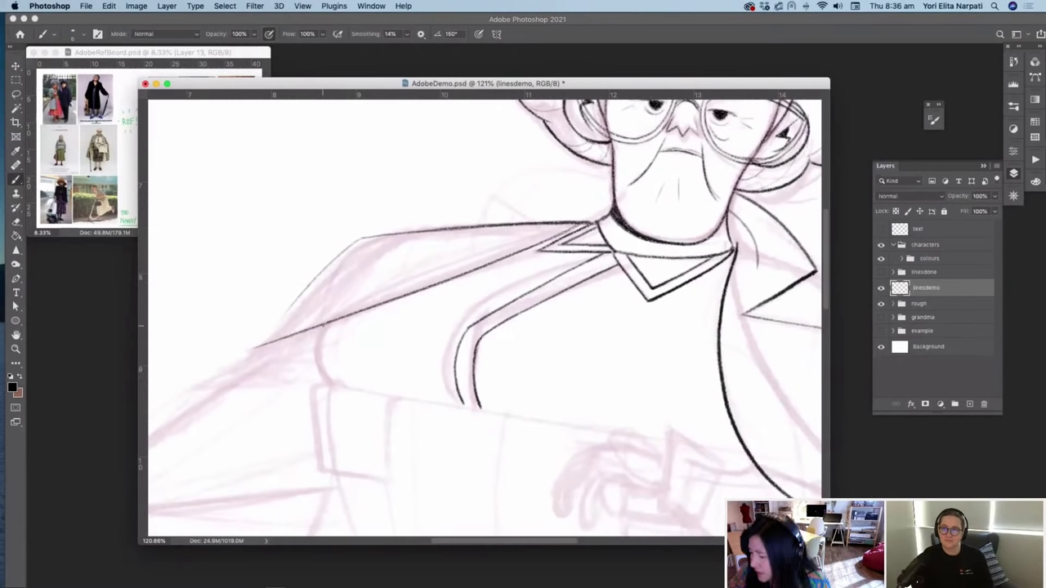
left_click_drag(320, 325, 331, 380)
key("super+z")
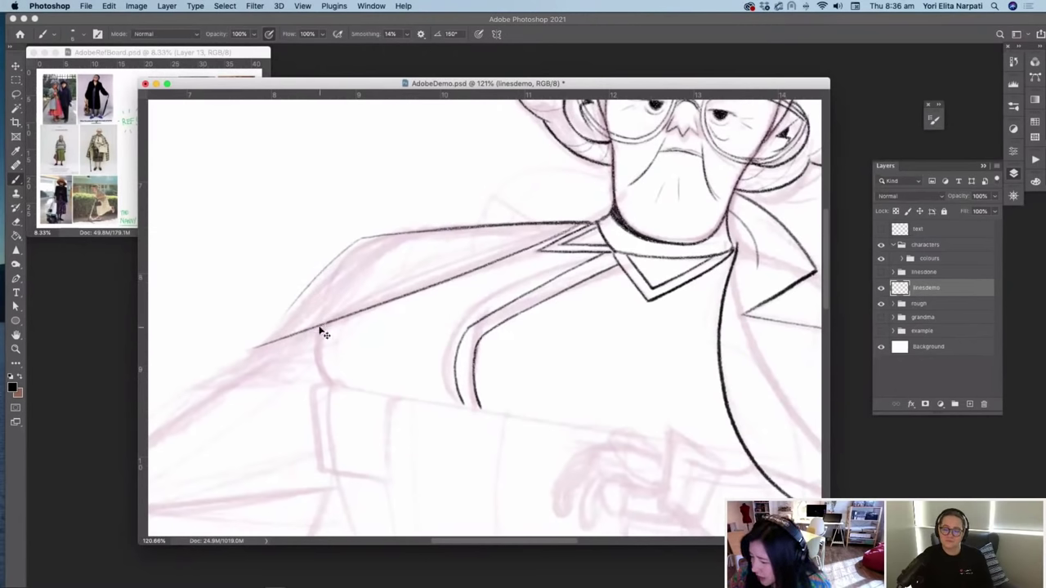
left_click_drag(317, 327, 331, 381)
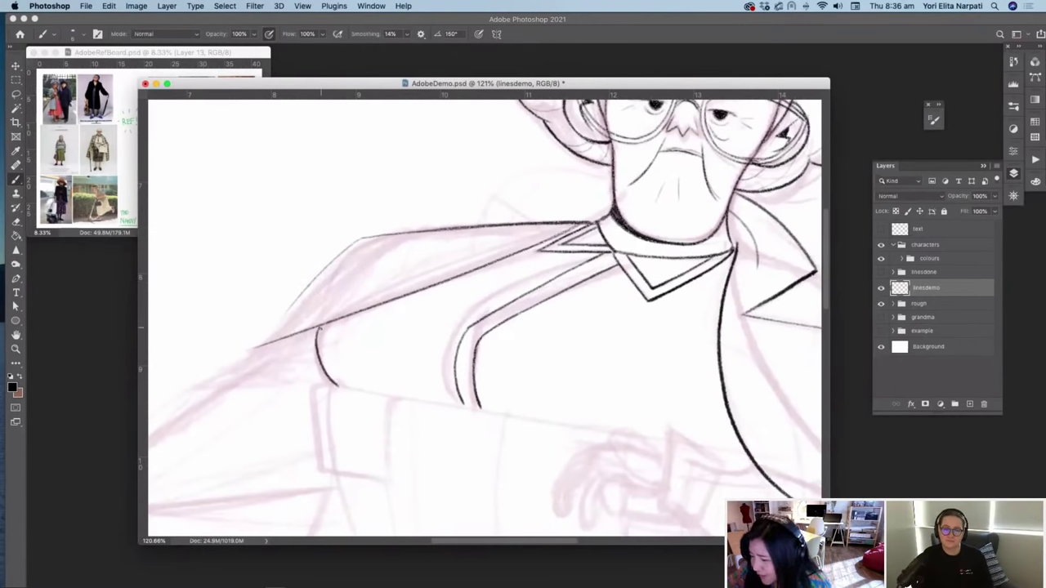
left_click_drag(317, 340, 336, 384)
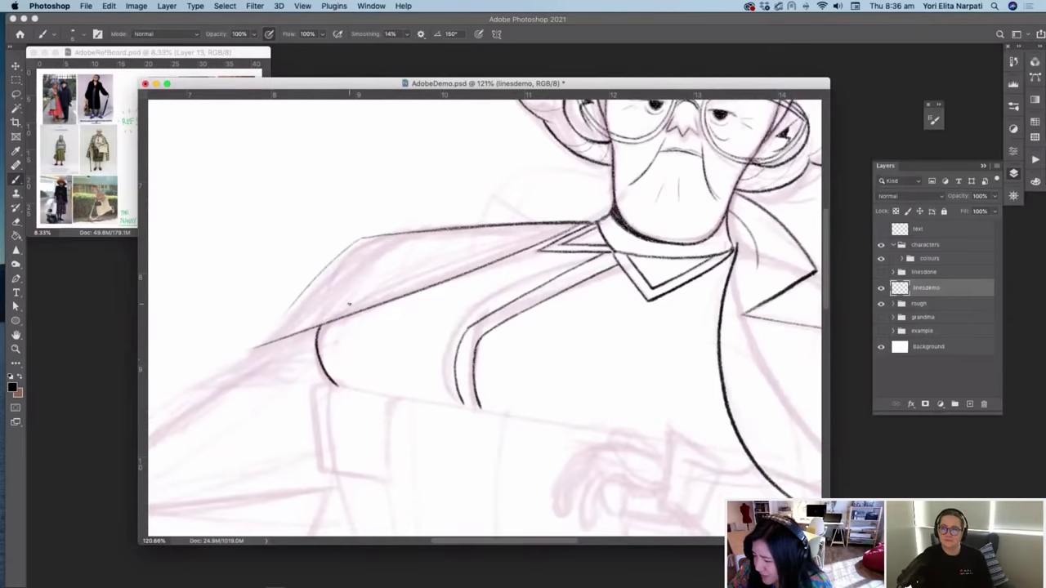
Step: Ink the right-hand shoulder and arm contour from the coat collar's tip, and extend the lapel's outer edge to the front edge
scroll(345, 300, "right", 5)
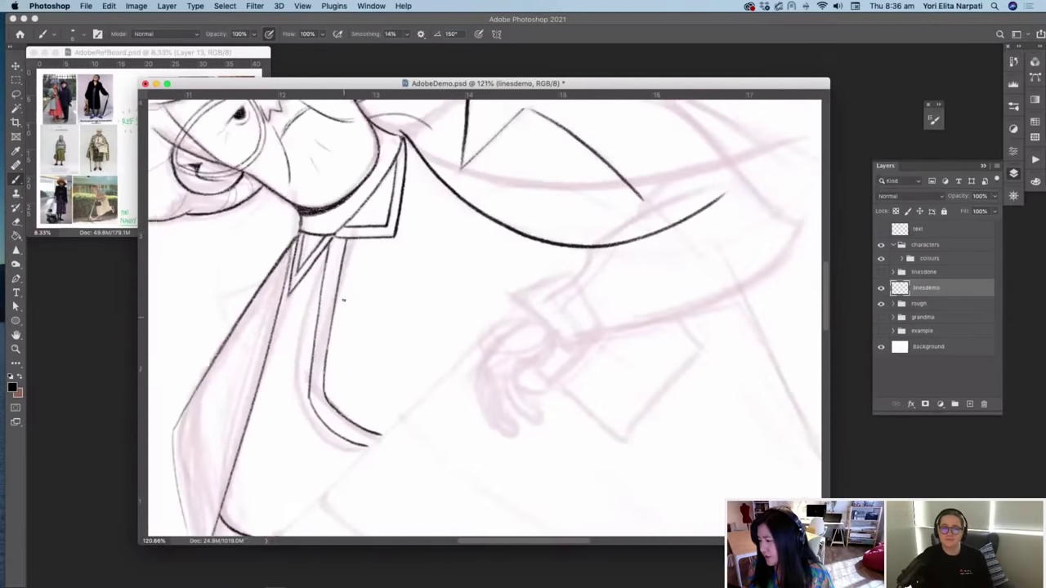
scroll(344, 300, "right", 5)
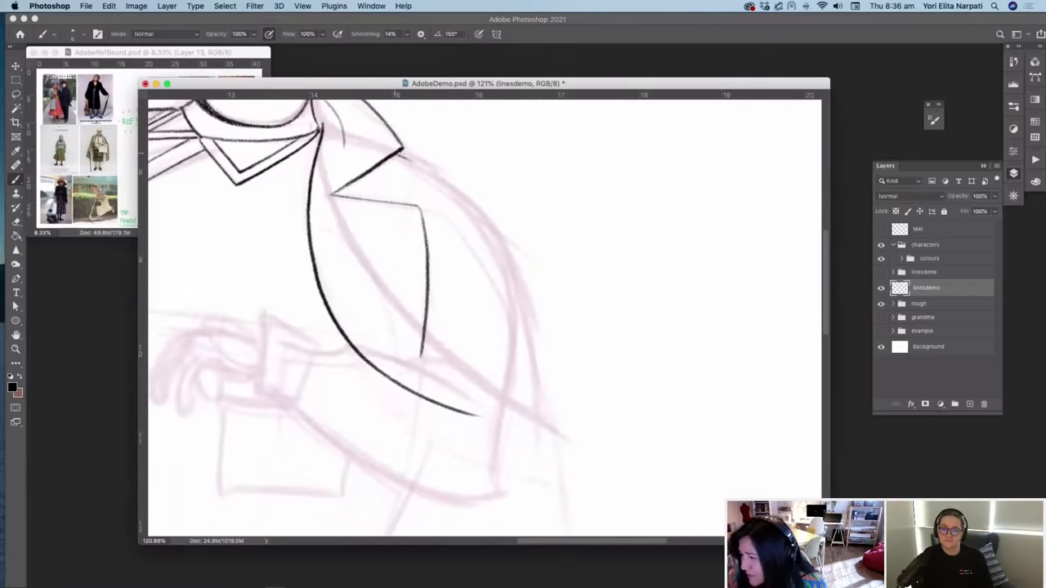
mouse_move(401, 151)
left_mouse_down()
mouse_move(491, 228)
mouse_move(511, 279)
mouse_move(548, 494)
left_mouse_up()
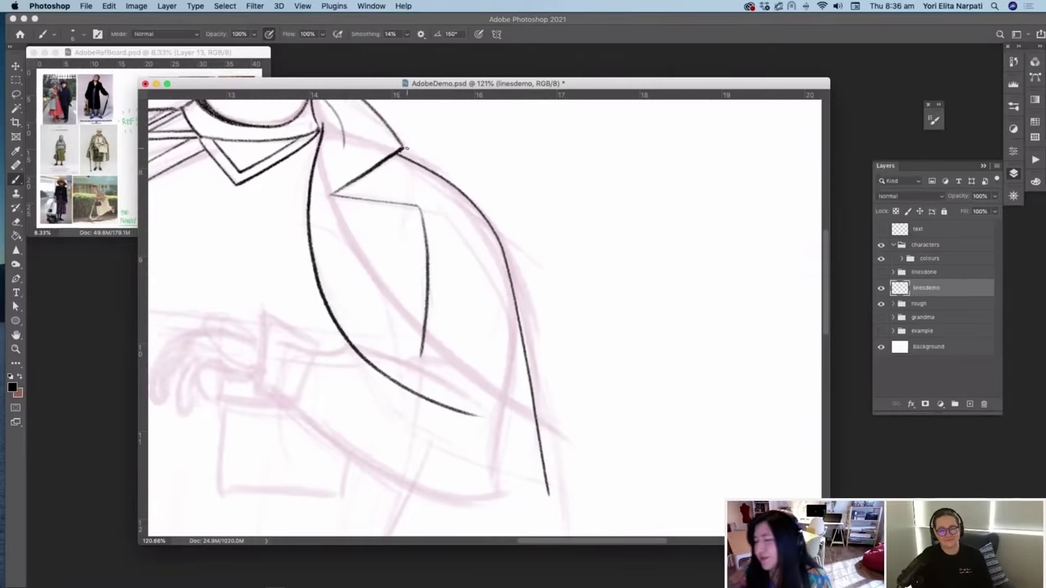
left_click_drag(420, 353, 413, 390)
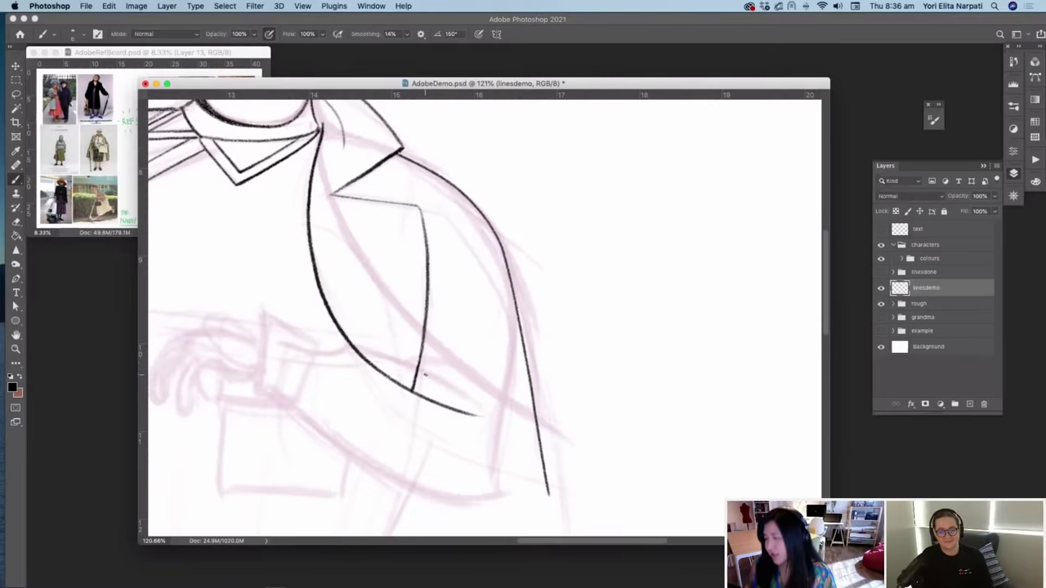
Step: Extend the cape's long curved front edge until it meets the outer arm contour
scroll(424, 374, "up", 3)
scroll(424, 374, "left", 2)
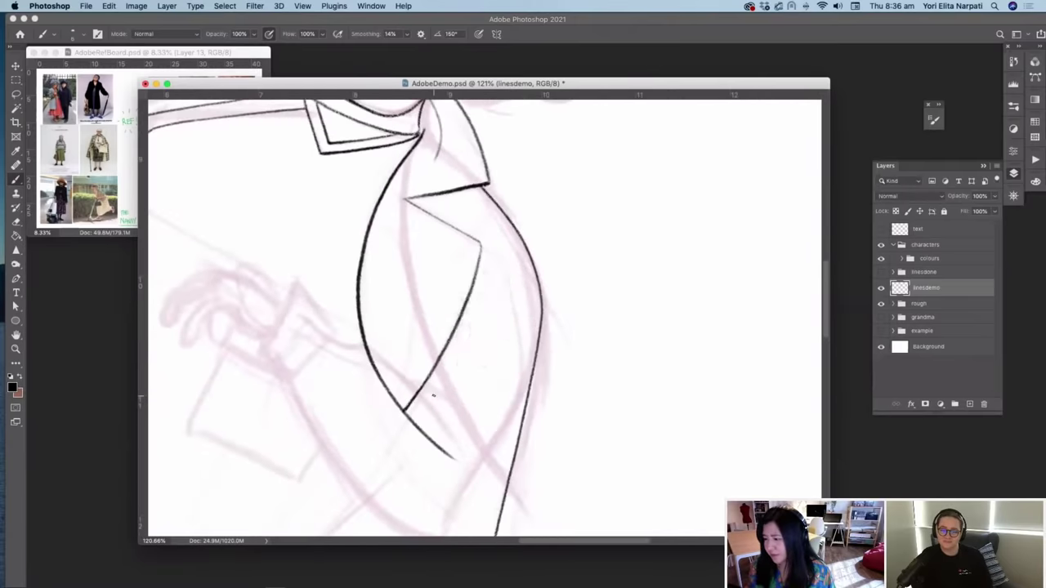
scroll(432, 396, "down", 5)
scroll(433, 396, "left", 2)
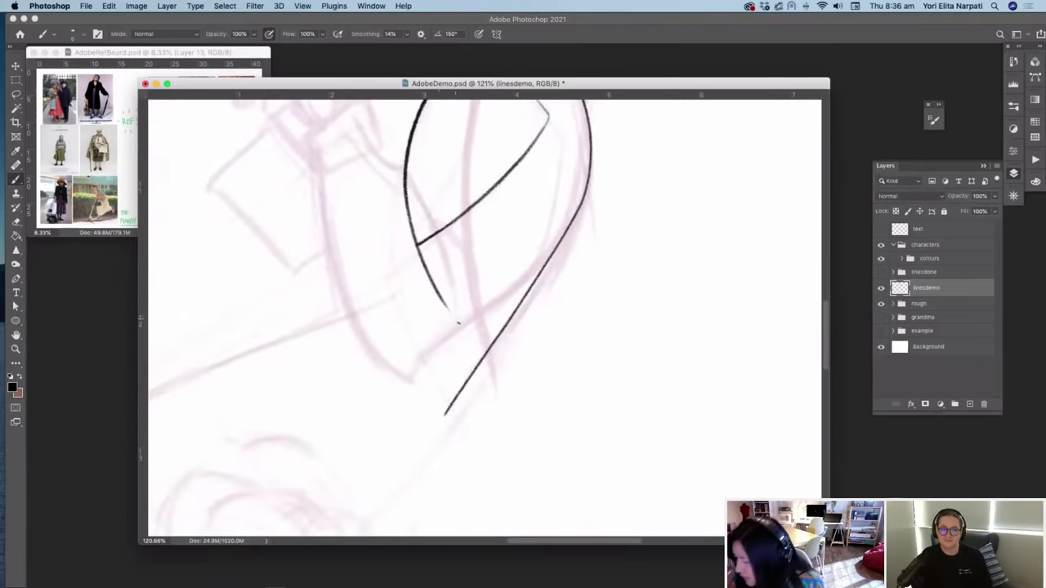
left_click_drag(445, 309, 487, 348)
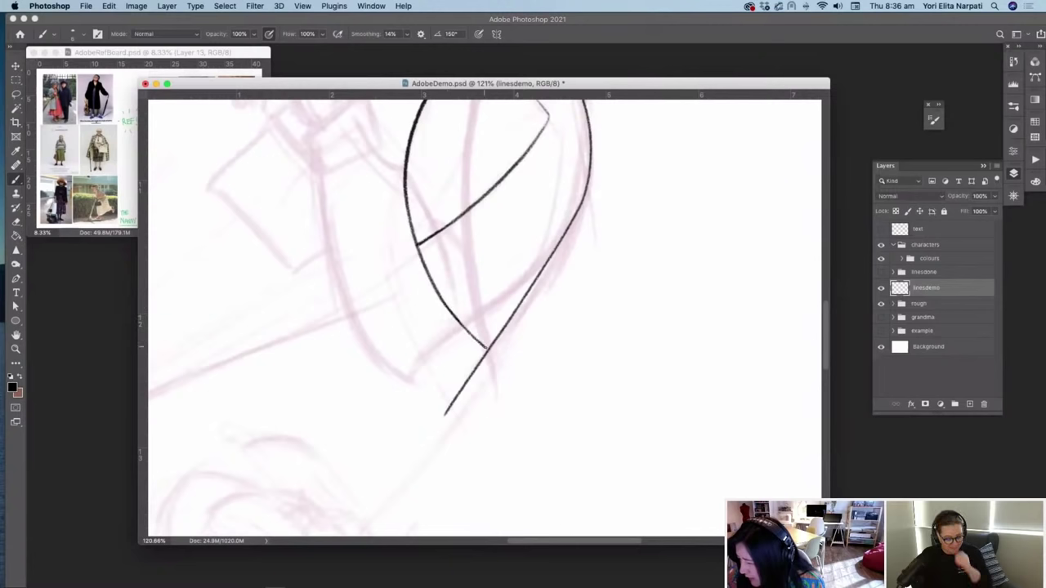
Step: Ink the coat collar's left-hand flap beside the jaw, with its outer curve, inner crease and pointed lower edge
scroll(481, 338, "up", 8)
scroll(482, 338, "left", 2)
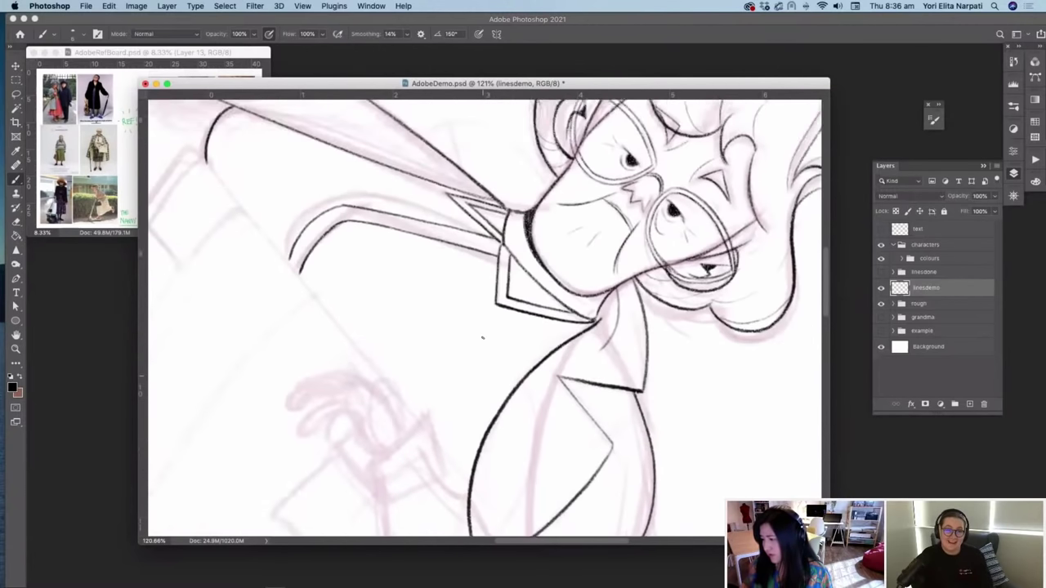
left_click_drag(482, 338, 482, 338)
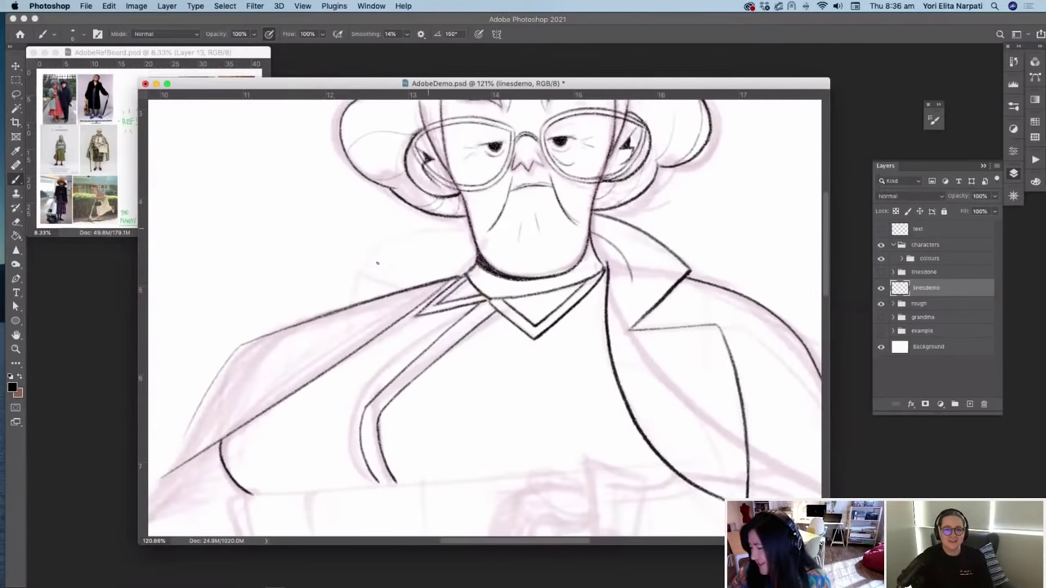
mouse_move(458, 219)
left_mouse_down()
mouse_move(410, 234)
mouse_move(370, 281)
left_mouse_up()
left_click_drag(469, 234, 436, 273)
left_click_drag(372, 283, 404, 299)
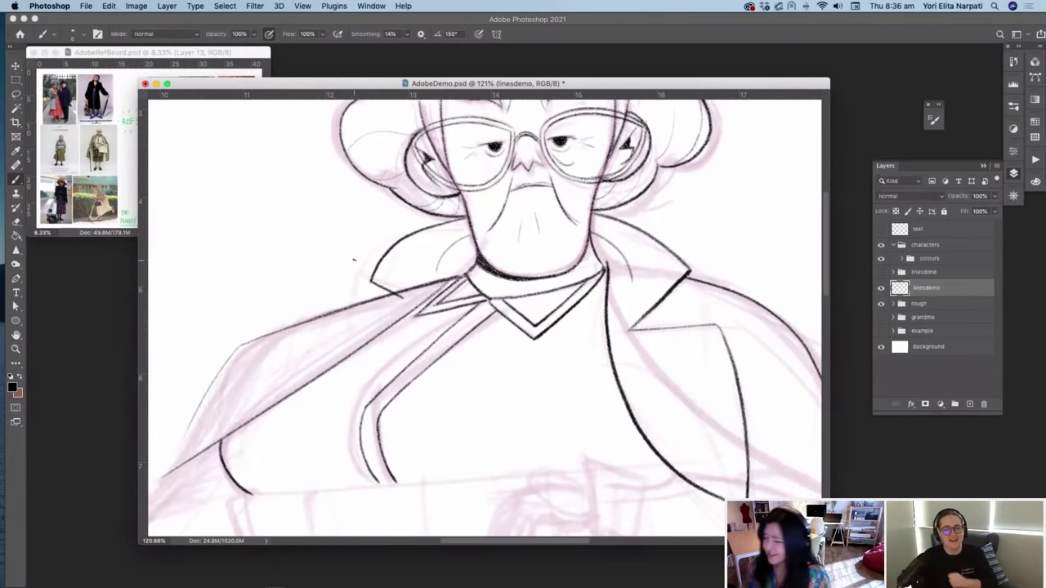
Step: Ink the left-hand lapel's top edge and the curve down to the cape's front edge, and switch to the Eraser
scroll(353, 259, "left", 2)
scroll(354, 260, "up", 1)
left_click_drag(368, 325, 430, 308)
left_click_drag(364, 325, 305, 413)
key("e")
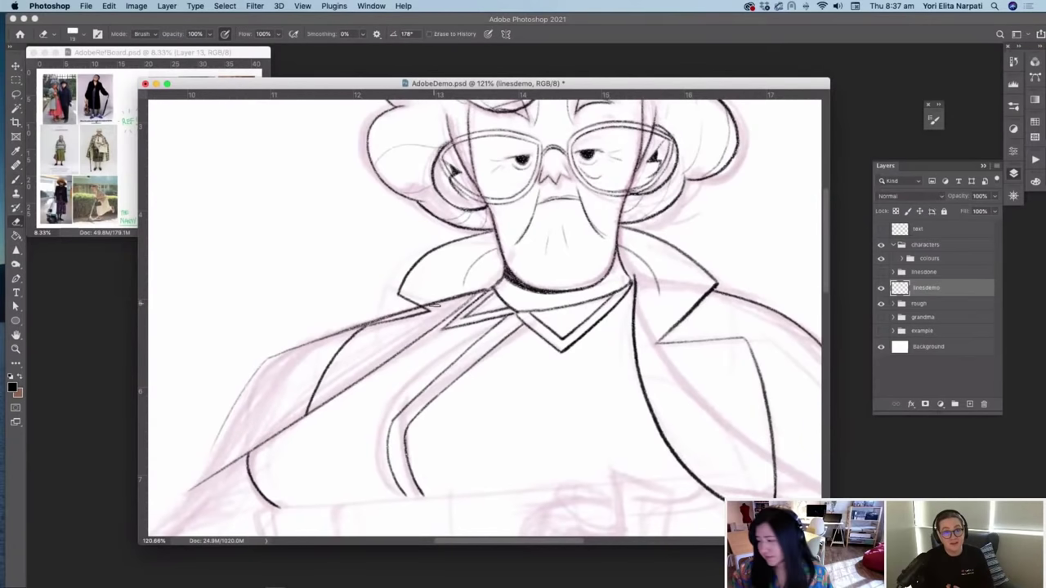
Step: Reduce the eraser size and clean up the line ends beneath the left-hand collar flap
right_click(512, 237)
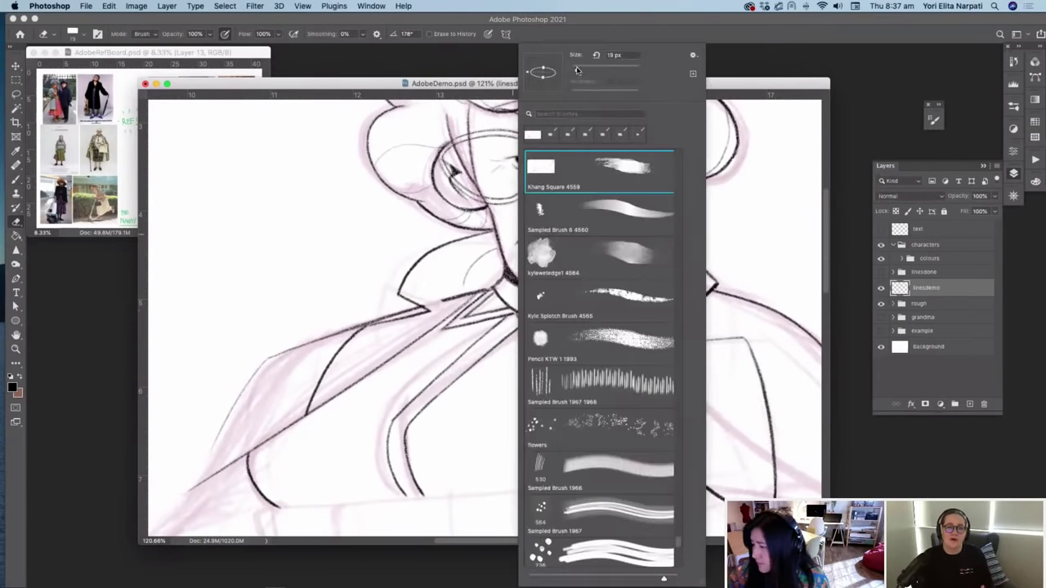
left_click_drag(581, 72, 575, 72)
key("Return")
left_click_drag(441, 298, 494, 282)
Step: Re-ink the upper stretch of the left-hand cape's diagonal front edge up to the collar with the Brush
key("b")
left_click_drag(375, 369, 464, 310)
key("super+z")
left_click_drag(397, 354, 484, 292)
Step: Ink the two slanted side edges of the rectangular tab at the left-hand end of the waistline
scroll(509, 263, "down", 5)
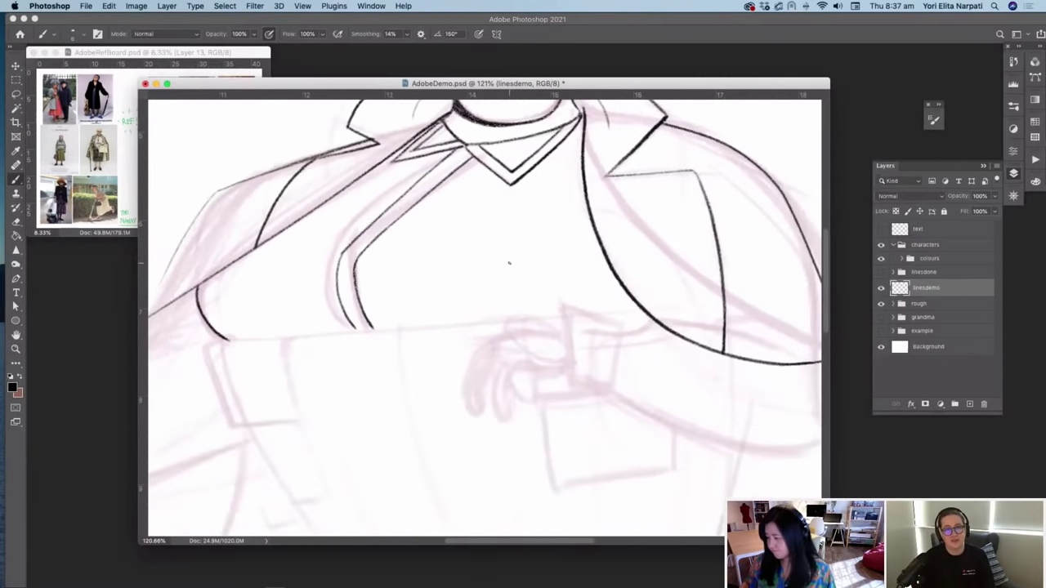
scroll(509, 264, "down", 4)
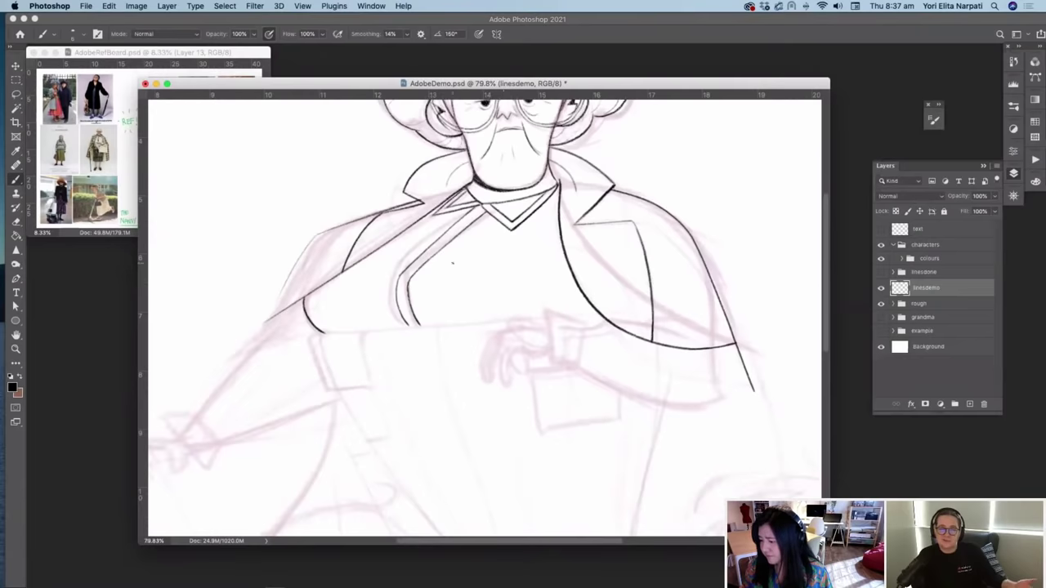
left_click_drag(361, 338, 369, 381)
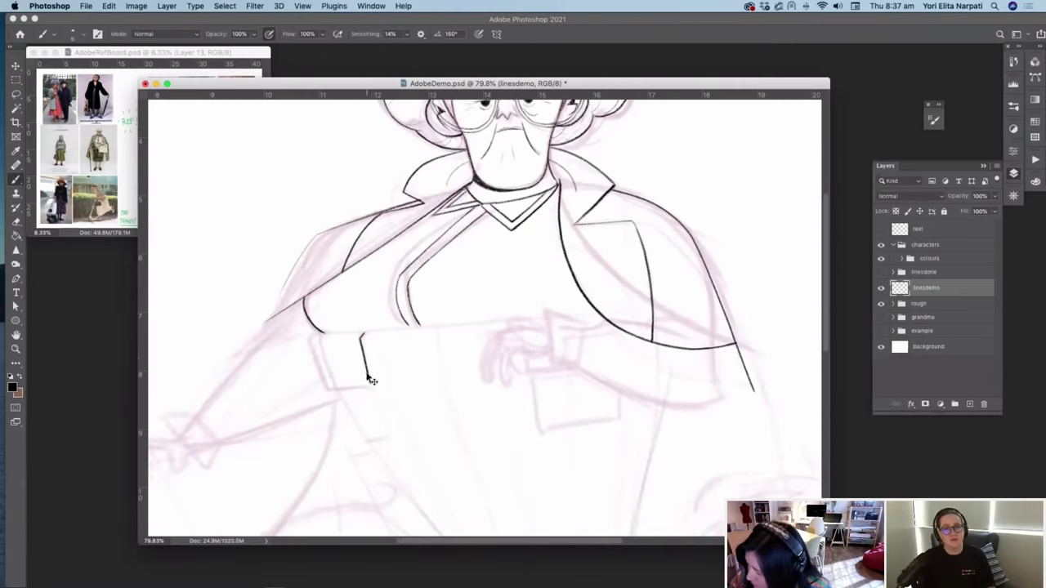
key("super+z")
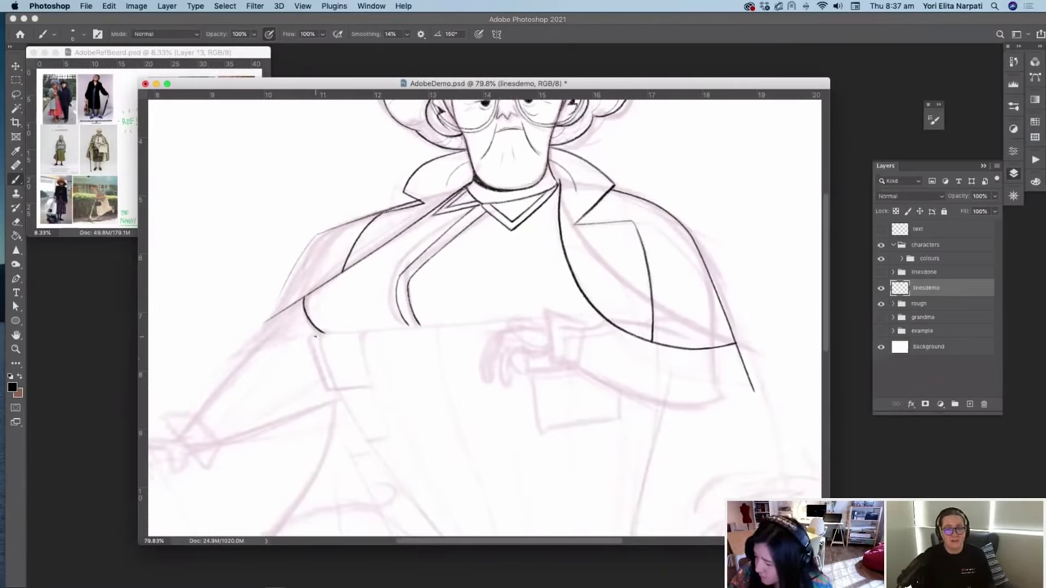
key("super+z")
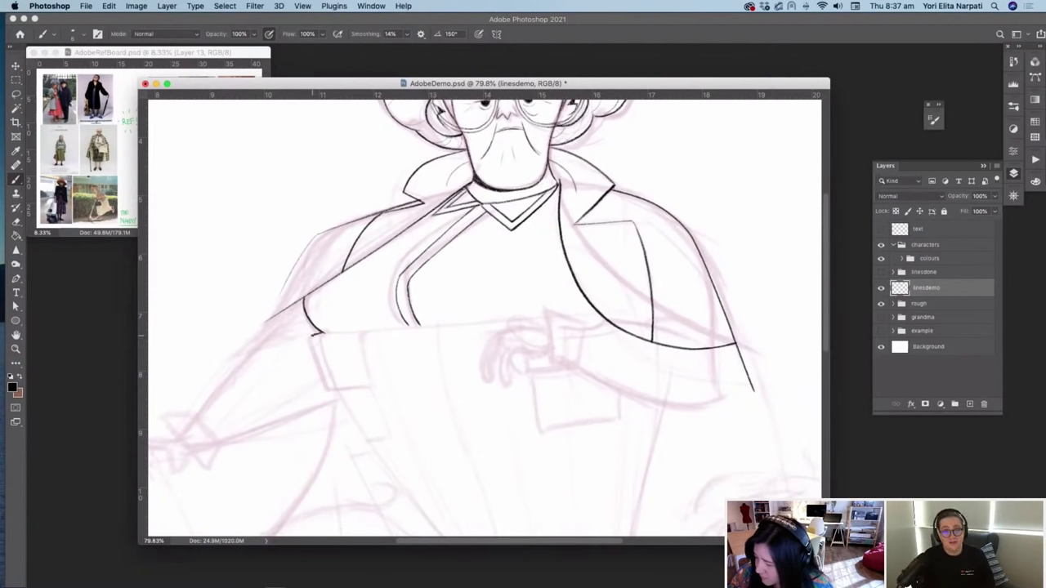
left_click_drag(311, 336, 321, 373)
left_click_drag(310, 338, 320, 374)
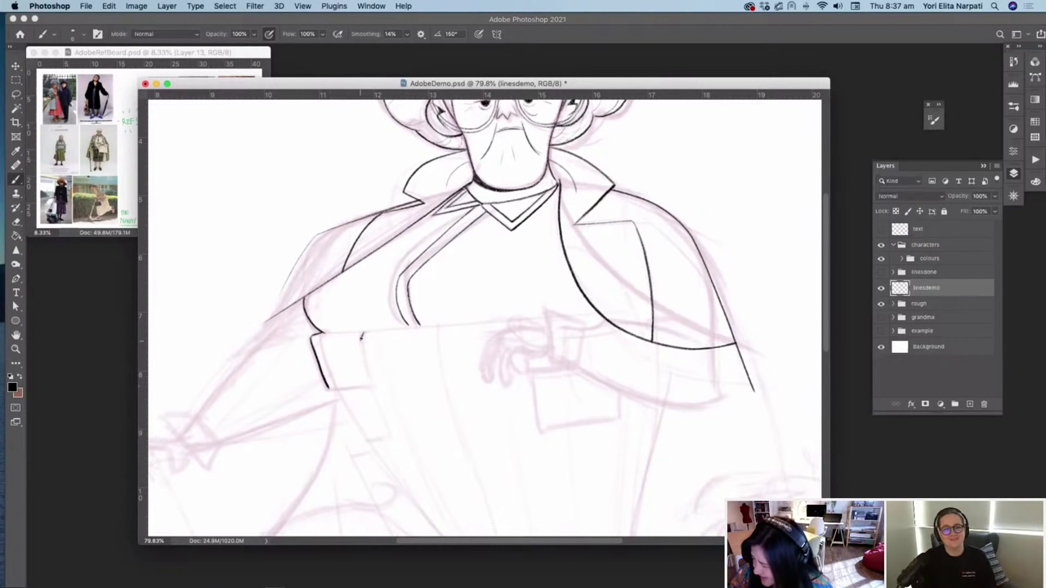
left_click_drag(360, 335, 372, 380)
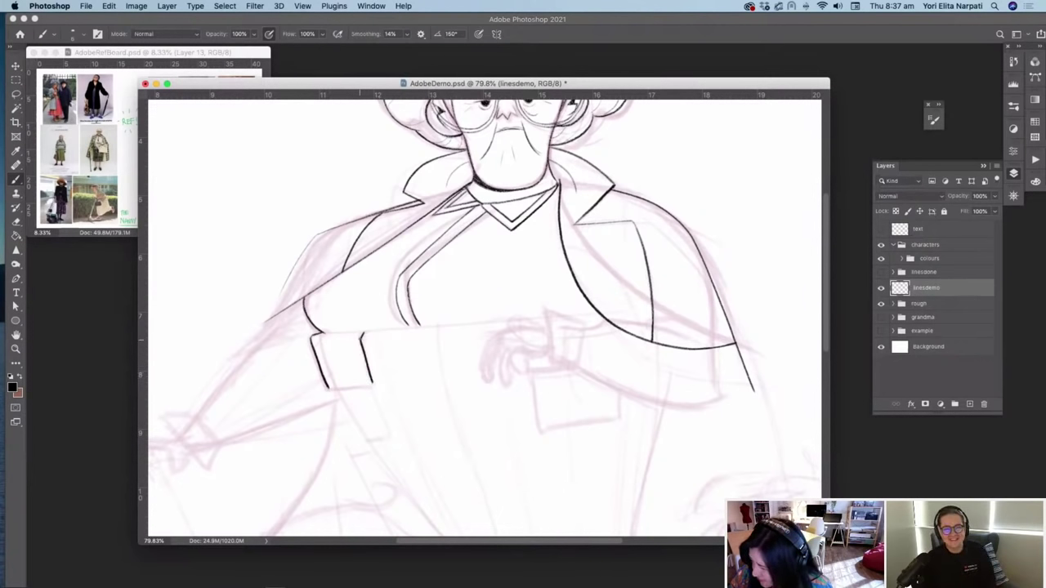
Step: Close the rectangular waist tab by inking its lower and upper edges
scroll(373, 393, "down", 2)
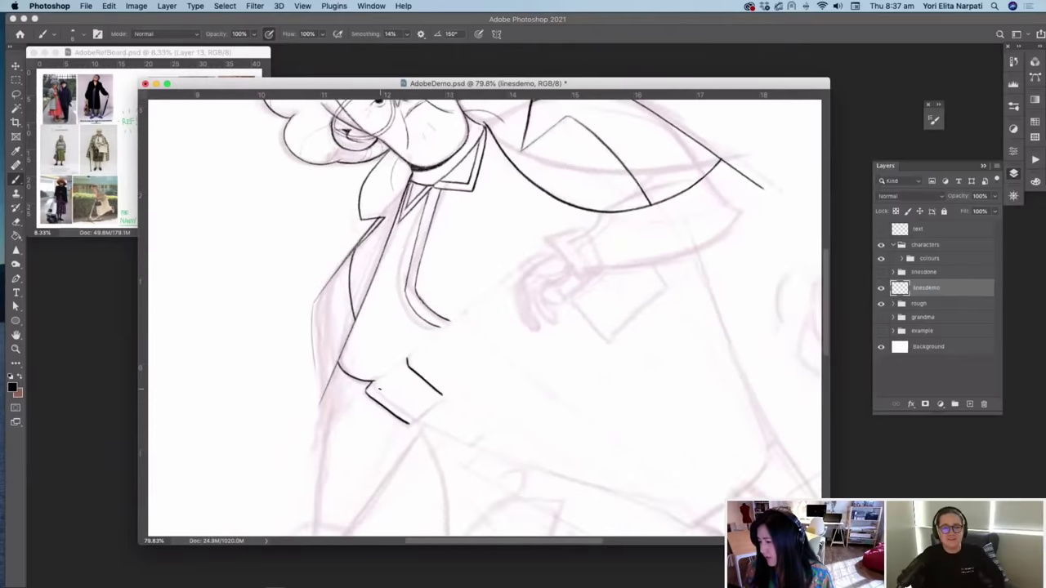
scroll(381, 388, "up", 4)
left_click_drag(367, 480, 420, 444)
key("super+z")
left_click_drag(368, 481, 420, 438)
left_click_drag(314, 415, 365, 379)
key("super+z")
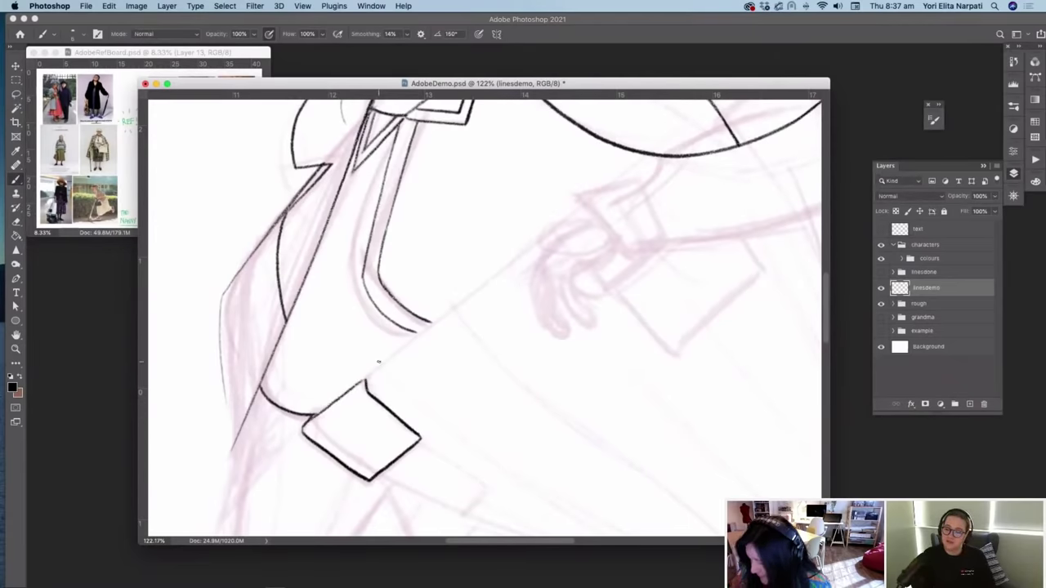
Step: Ink the narrower strap hanging below the rectangular waist tab, with its two long sides and closing end
key("r")
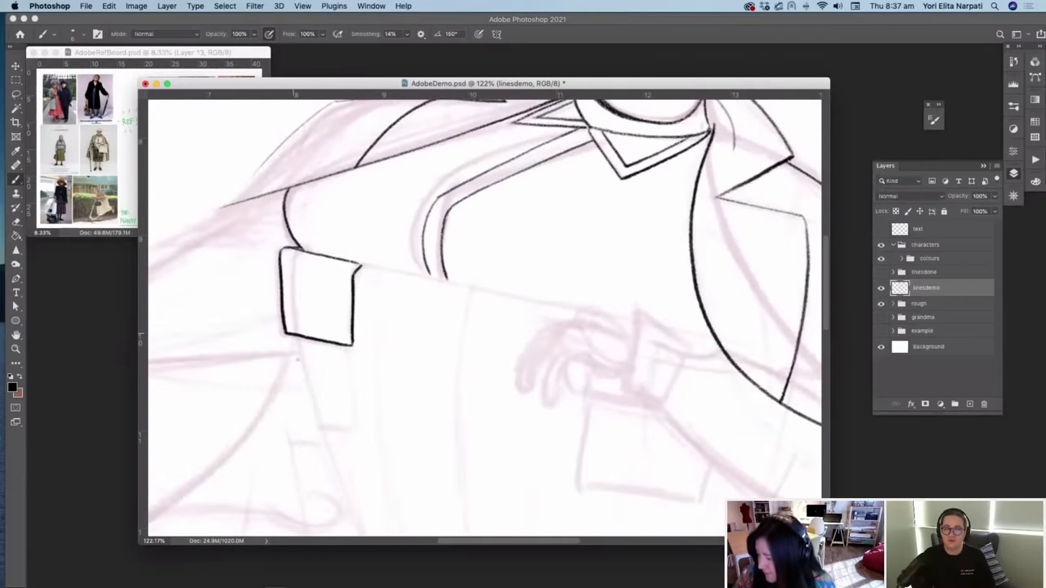
left_click_drag(293, 341, 315, 423)
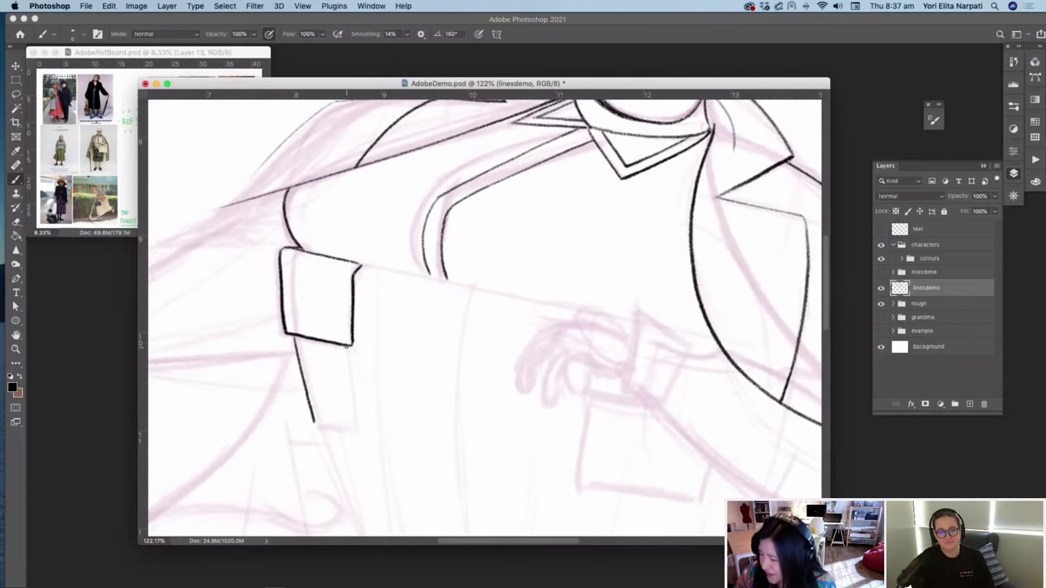
left_click_drag(347, 348, 357, 431)
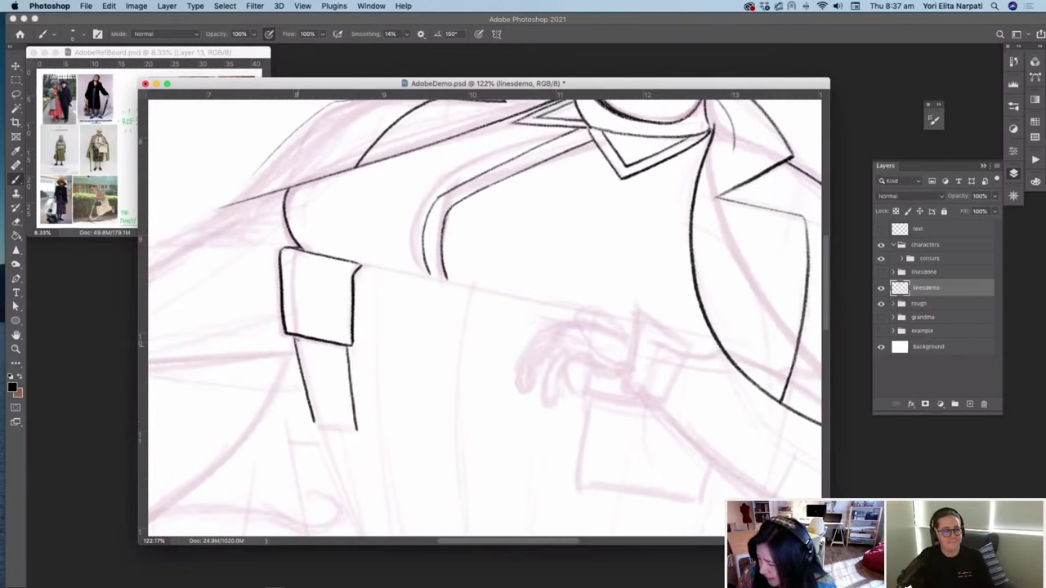
mouse_move(305, 393)
left_mouse_down()
mouse_move(345, 361)
mouse_move(362, 279)
mouse_move(366, 299)
left_mouse_up()
key("r")
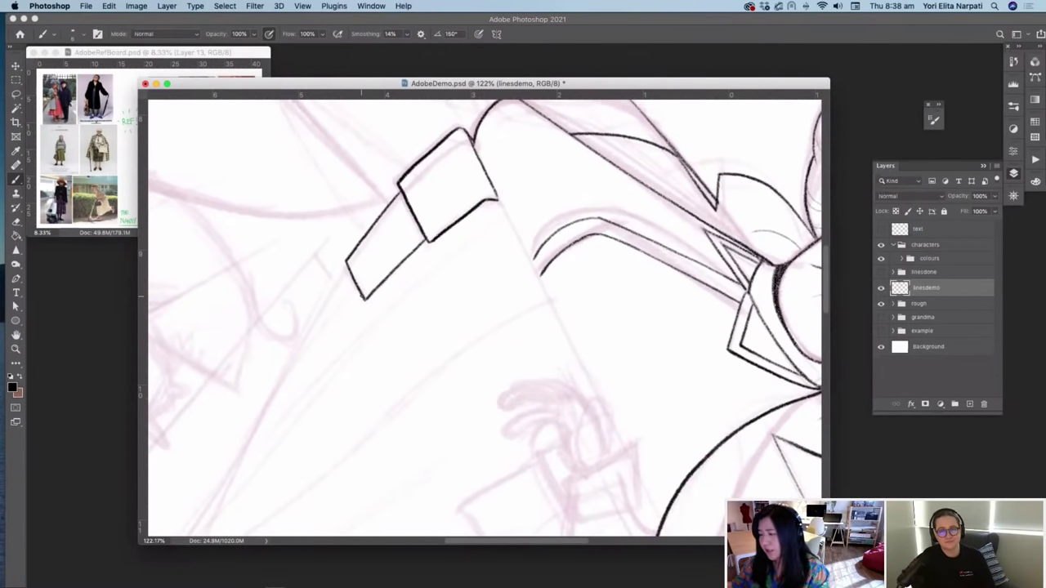
left_click(483, 315)
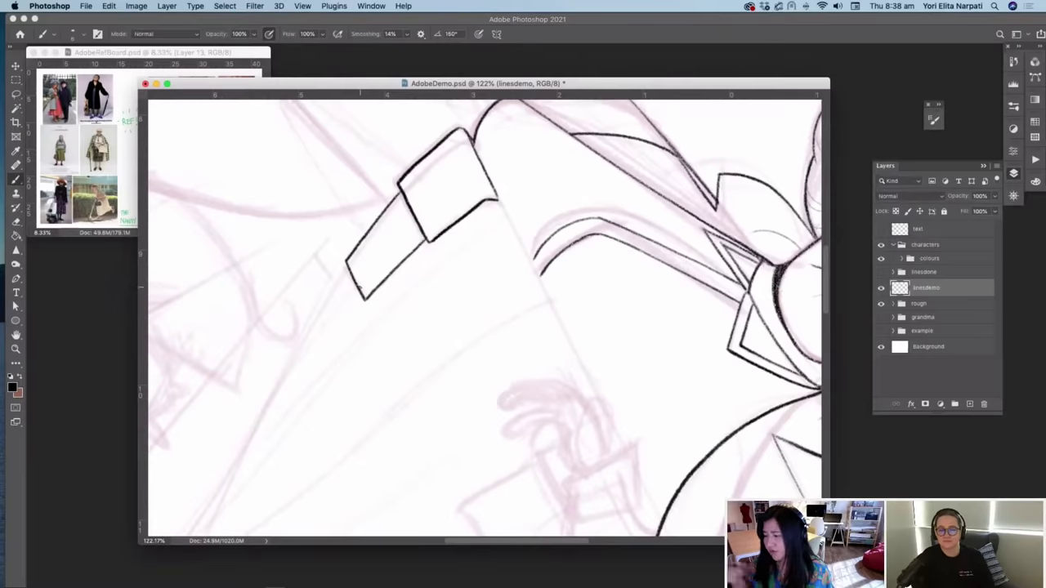
Step: Ink the short elbow edge of the bent right-hand sleeve, running down from the cape's hem
scroll(358, 285, "right", 4)
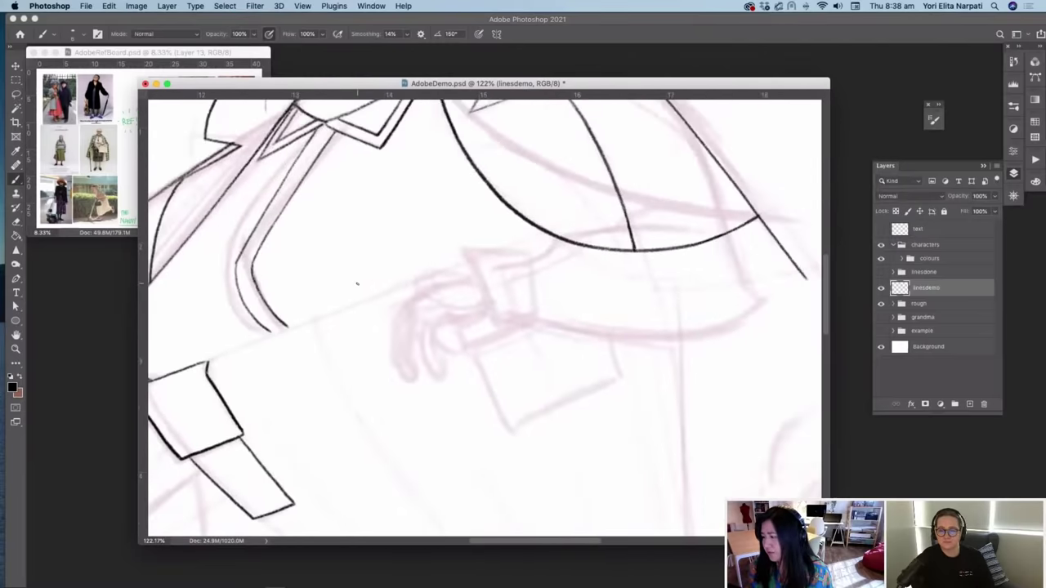
scroll(357, 284, "right", 4)
left_click_drag(636, 244, 659, 309)
key("super+z")
left_click_drag(635, 245, 660, 309)
key("super+z")
left_click_drag(632, 245, 658, 310)
Step: Ink the four-sided flared cuff at the wrist of the bent arm
left_click_drag(378, 282, 391, 327)
key("super+z")
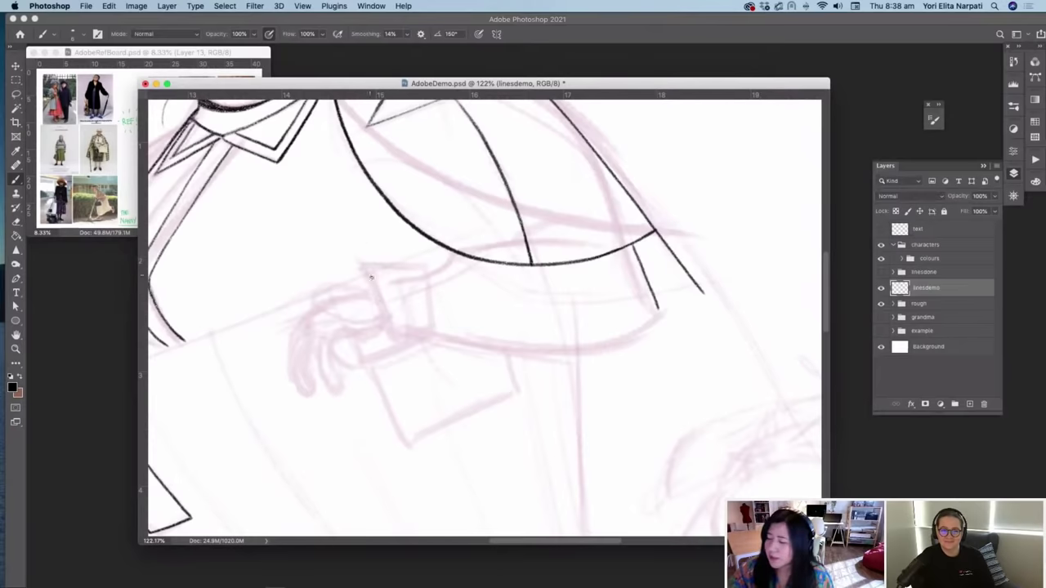
left_click_drag(365, 262, 393, 326)
left_click_drag(364, 262, 415, 280)
mouse_move(393, 329)
left_mouse_down()
mouse_move(417, 330)
mouse_move(395, 338)
mouse_move(415, 326)
left_mouse_up()
key("super+z")
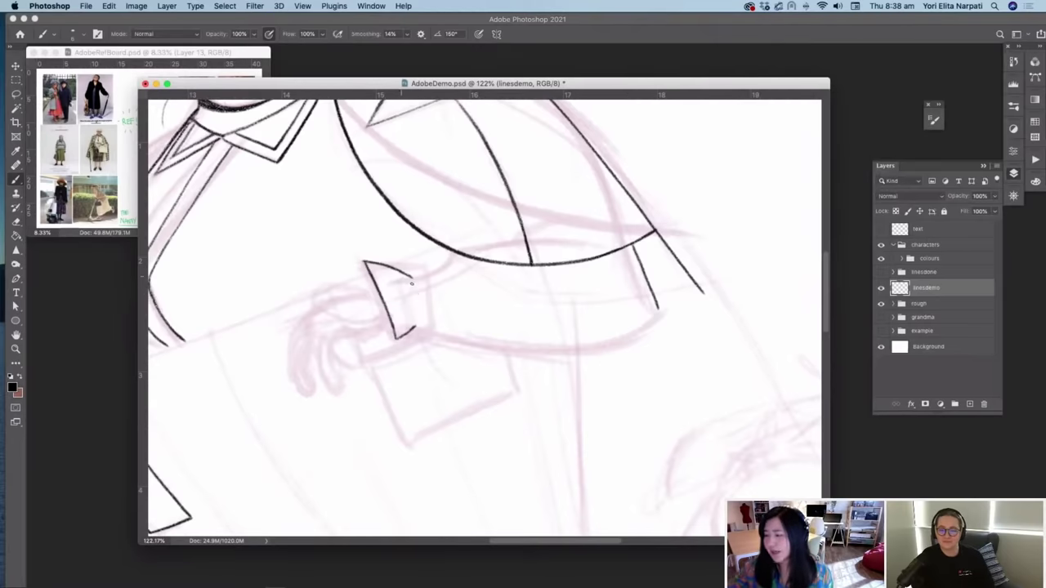
left_click_drag(410, 276, 415, 327)
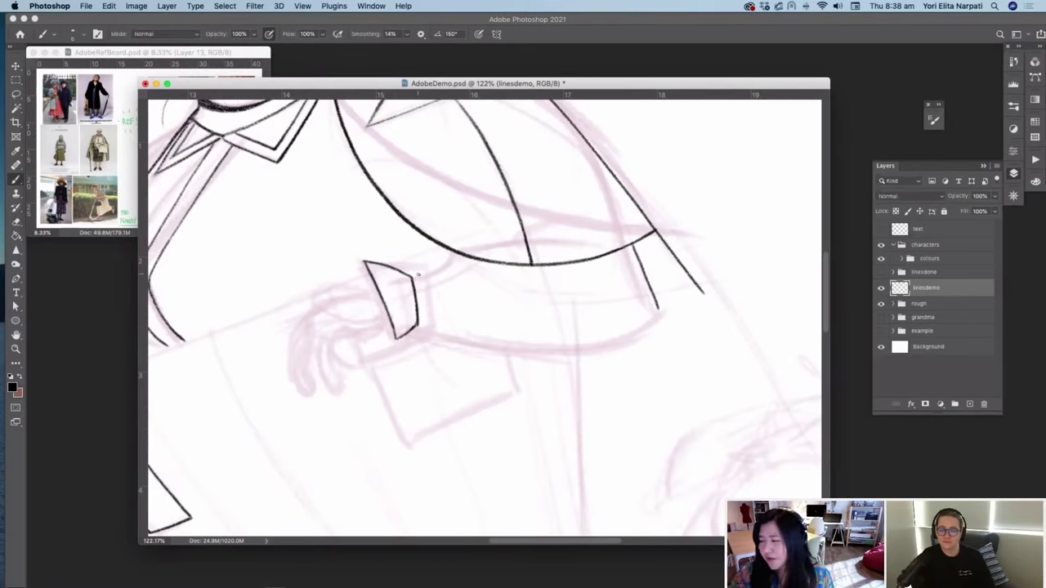
Step: Ink the bent sleeve's upper edge from cuff to cape and its long lower curve from cuff to elbow
left_click_drag(413, 276, 454, 256)
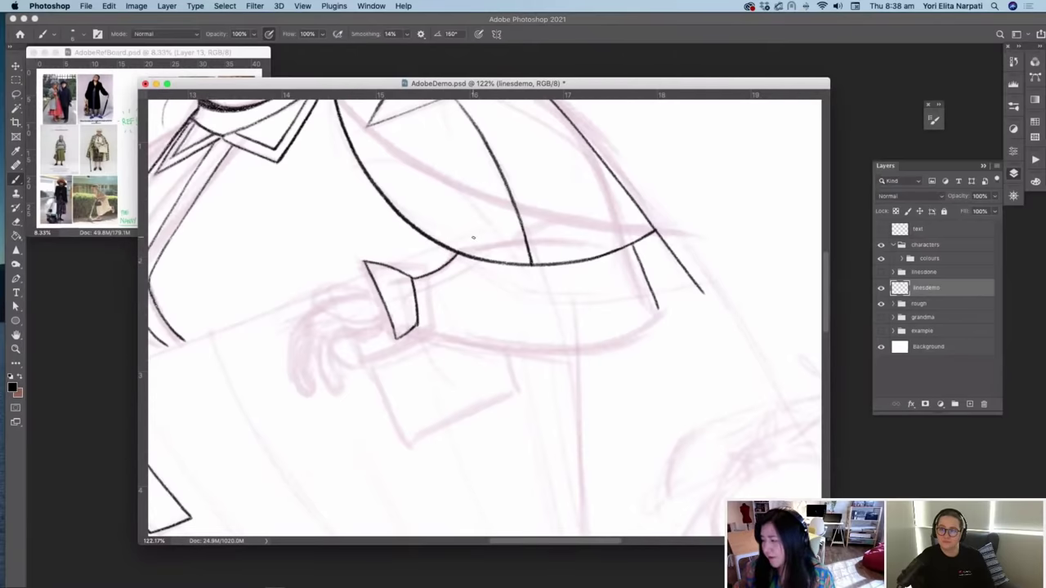
scroll(473, 237, "right", 3)
scroll(473, 238, "down", 3)
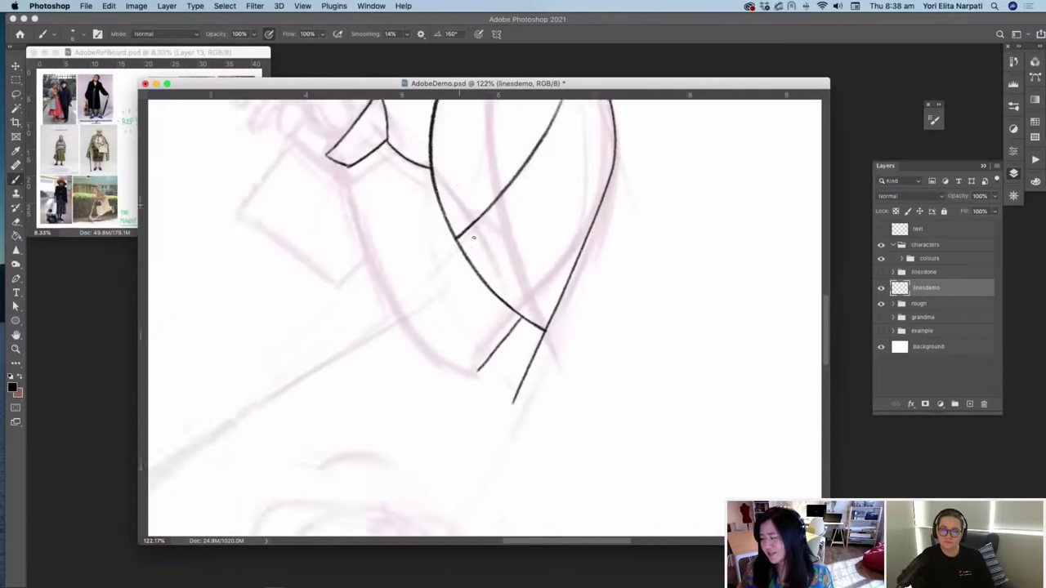
scroll(473, 237, "down", 3)
scroll(474, 237, "up", 3)
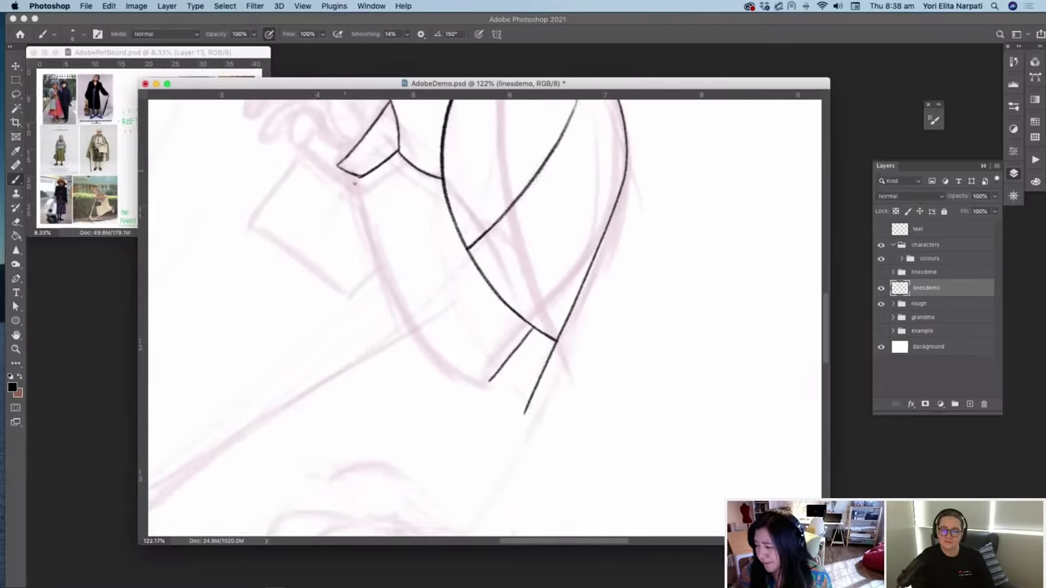
mouse_move(360, 177)
left_mouse_down()
mouse_move(386, 273)
mouse_move(423, 332)
mouse_move(489, 380)
left_mouse_up()
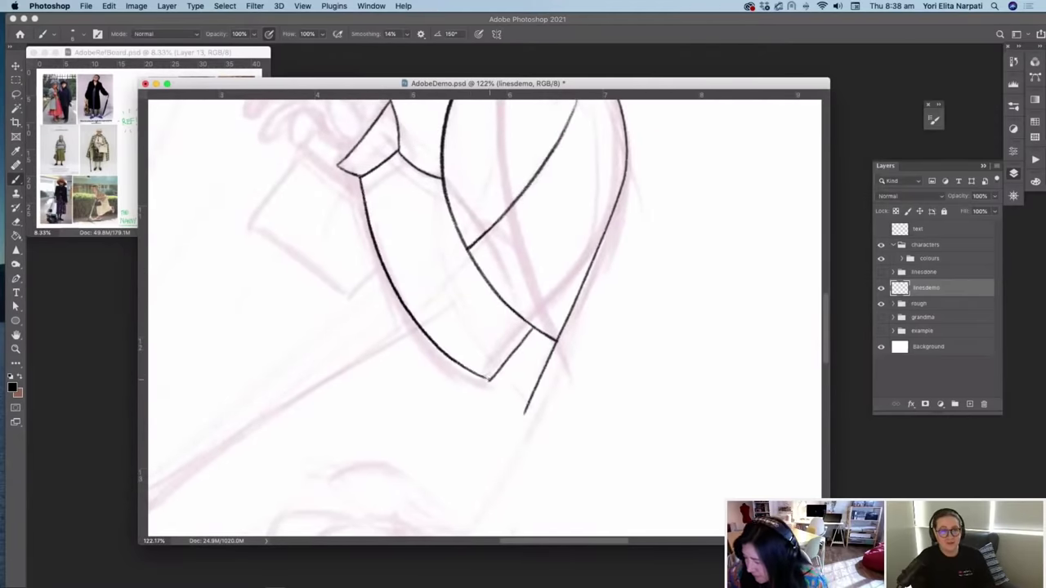
Step: Ink both sides of the first drooping finger on the hand in front of the cuff
scroll(423, 298, "up", 5)
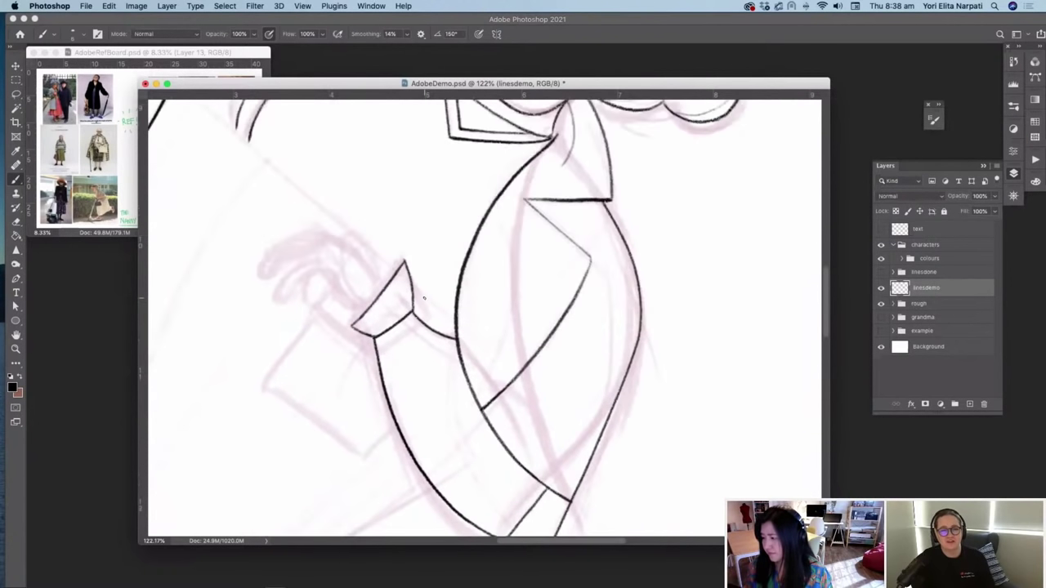
scroll(424, 298, "up", 3)
scroll(424, 294, "left", 2)
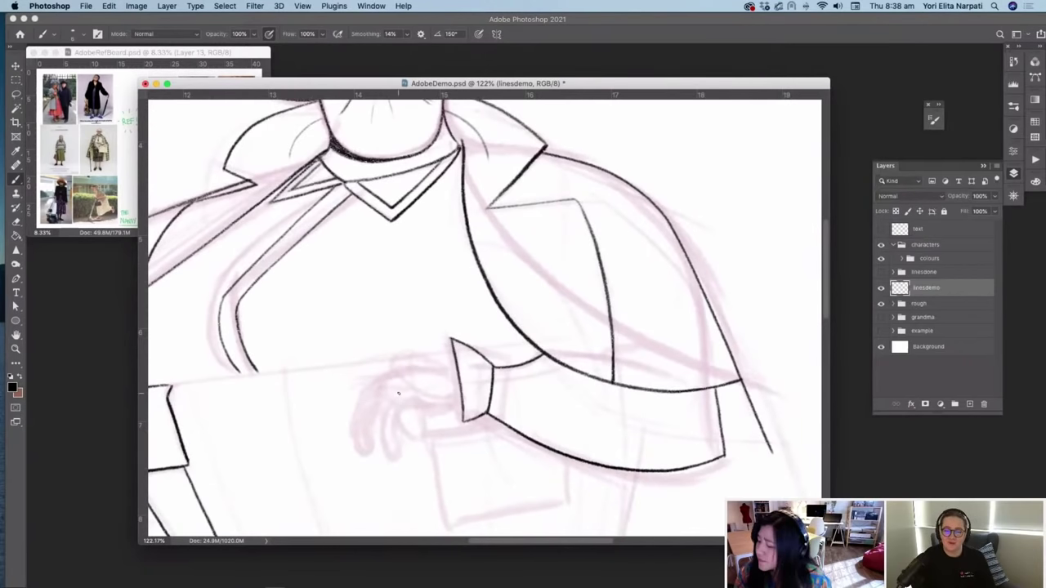
left_click_drag(399, 394, 383, 452)
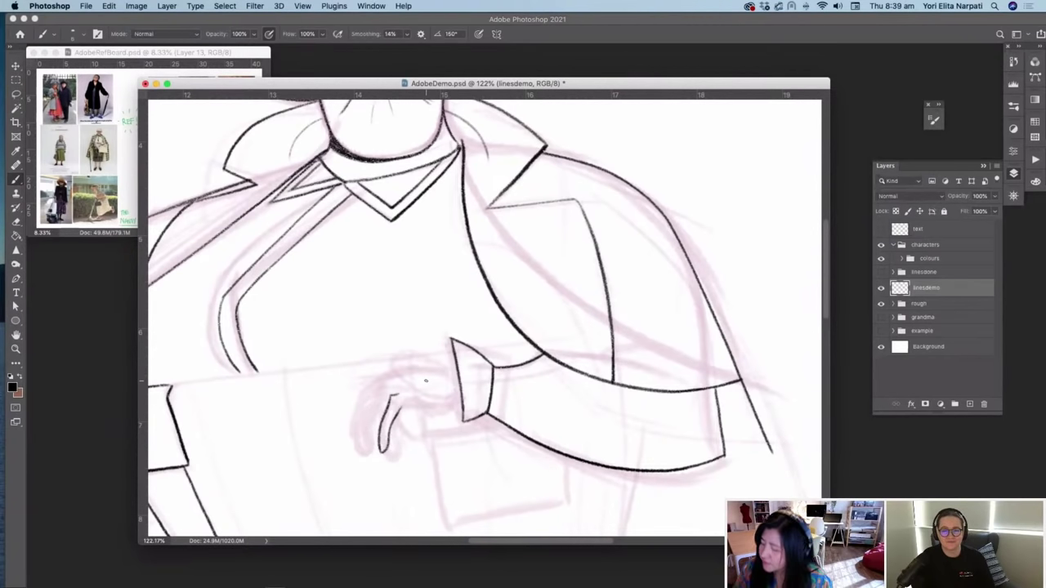
key("super+z")
key("super+z")
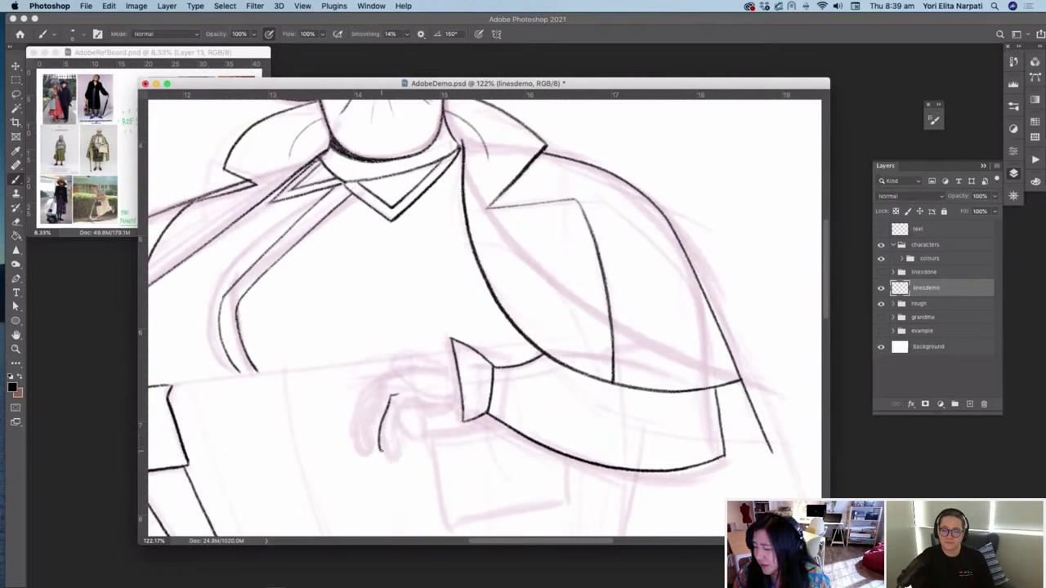
mouse_move(380, 454)
left_mouse_down()
mouse_move(392, 433)
mouse_move(402, 441)
mouse_move(384, 447)
mouse_move(423, 400)
left_mouse_up()
key("super+z")
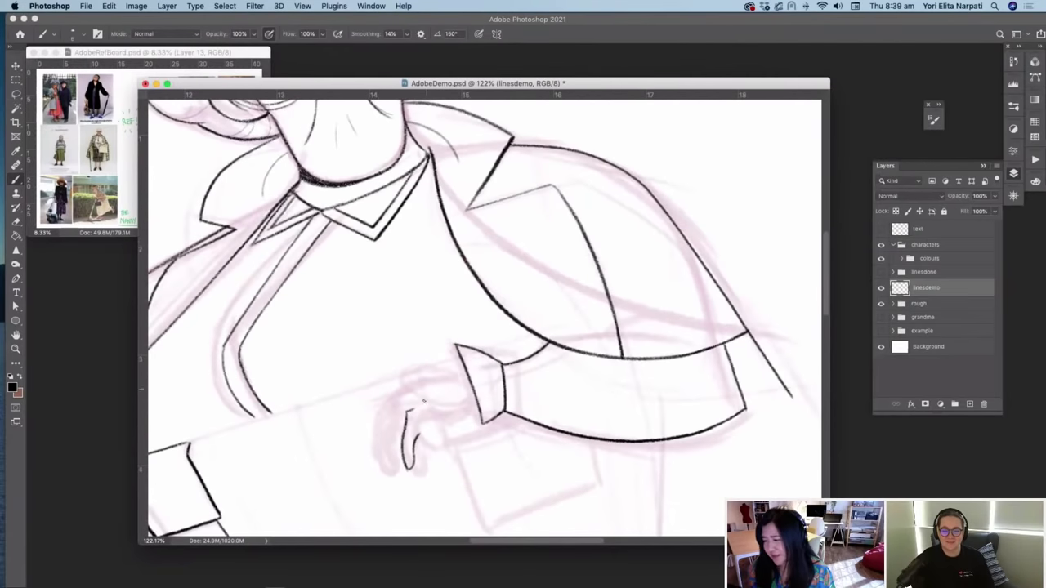
Step: Complete the hand with the palm's underside, the remaining fingers and the back of the hand joined to the cuff
mouse_move(414, 445)
left_mouse_down()
mouse_move(427, 419)
mouse_move(471, 408)
left_mouse_up()
mouse_move(395, 406)
left_mouse_down()
mouse_move(410, 401)
mouse_move(394, 420)
mouse_move(404, 468)
left_mouse_up()
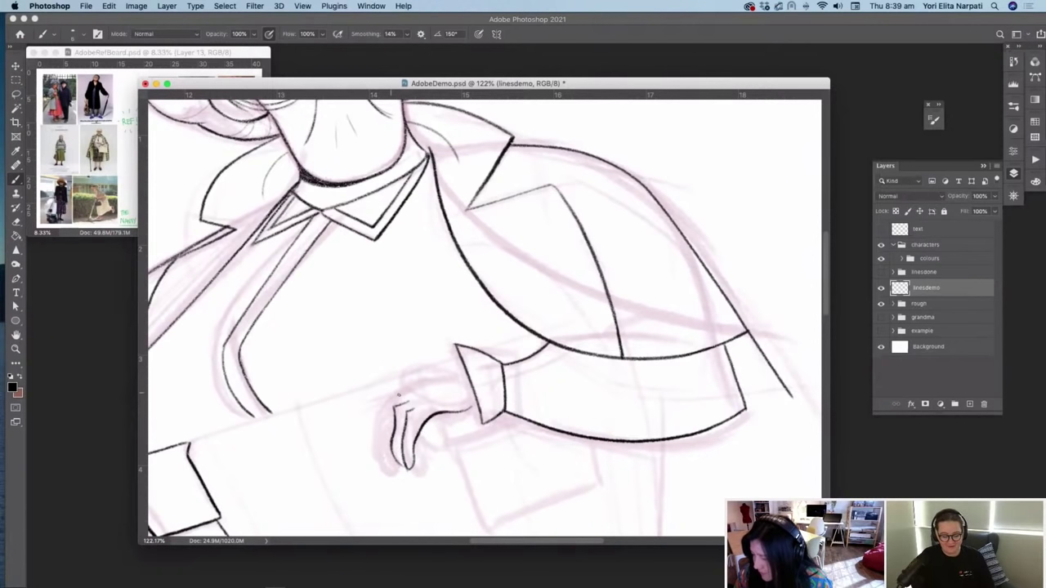
left_click_drag(407, 386, 463, 372)
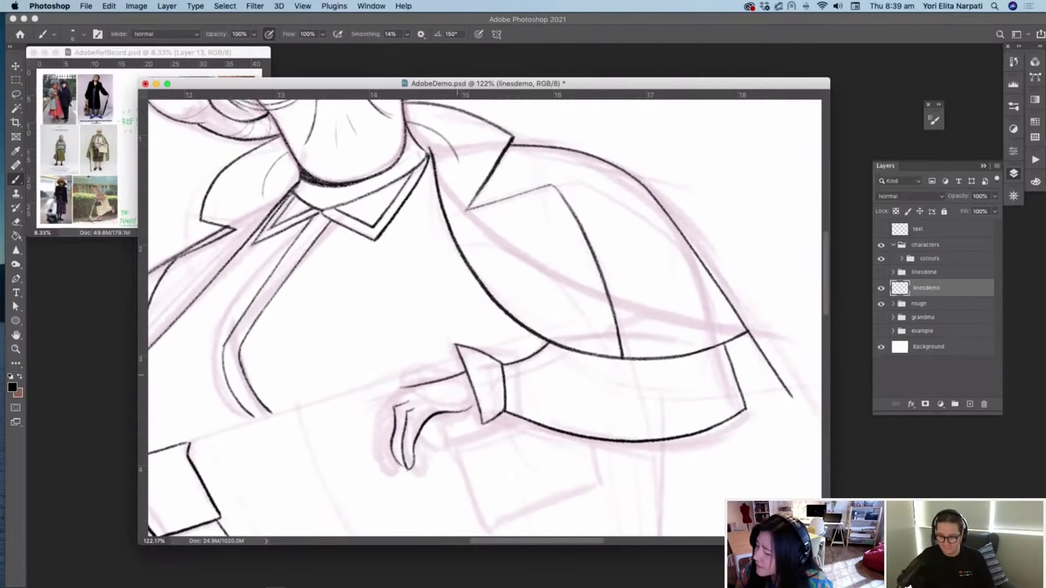
mouse_move(393, 400)
left_mouse_down()
mouse_move(386, 457)
mouse_move(407, 469)
left_mouse_up()
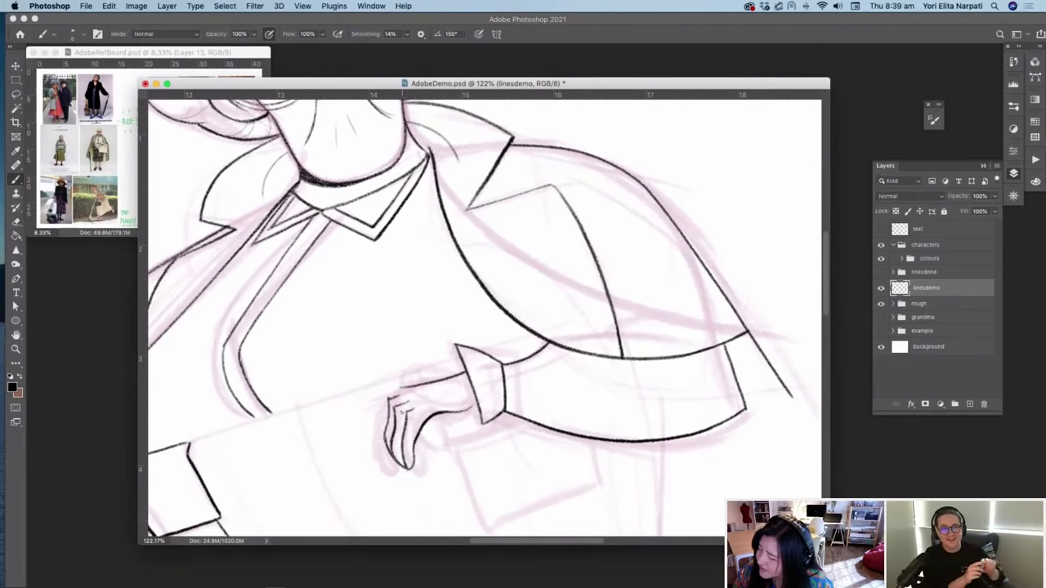
mouse_move(401, 385)
left_mouse_down()
mouse_move(386, 391)
mouse_move(387, 451)
left_mouse_up()
left_click_drag(448, 413, 481, 398)
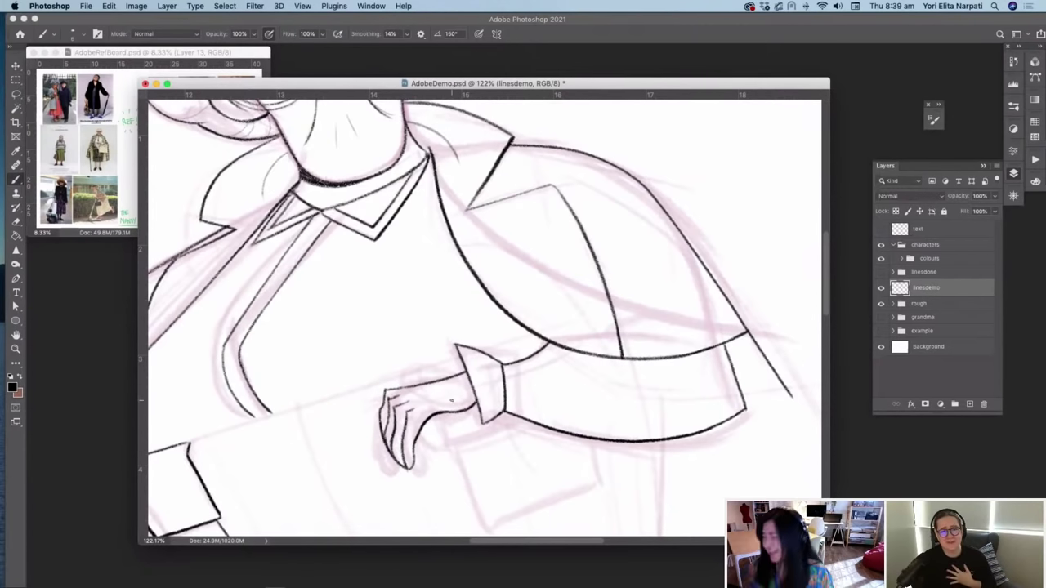
Step: Ink the long waistline from the rectangular tab past the hand, curving up to the cape's front edge
scroll(451, 400, "down", 3)
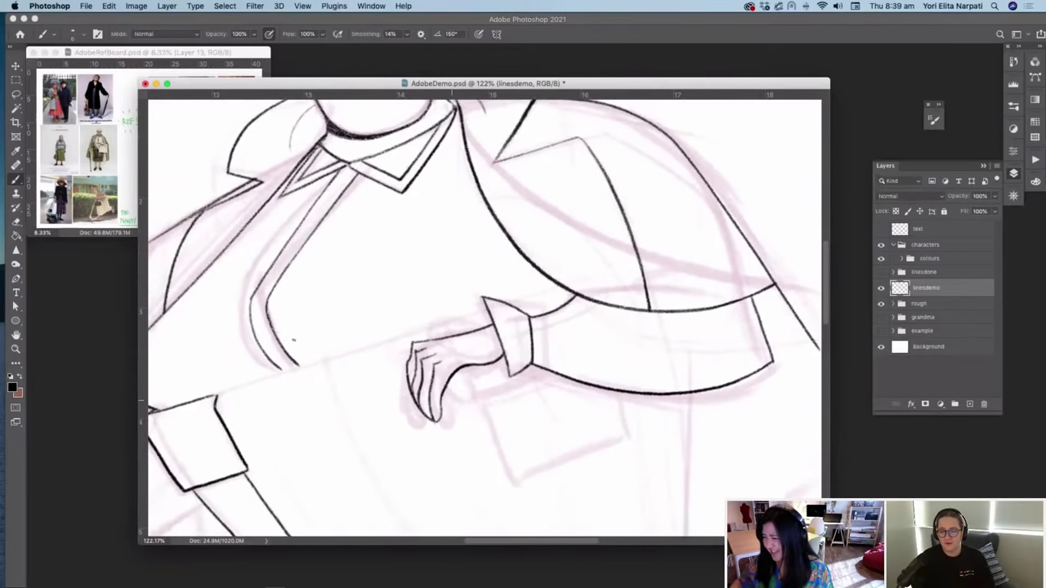
scroll(338, 343, "down", 3)
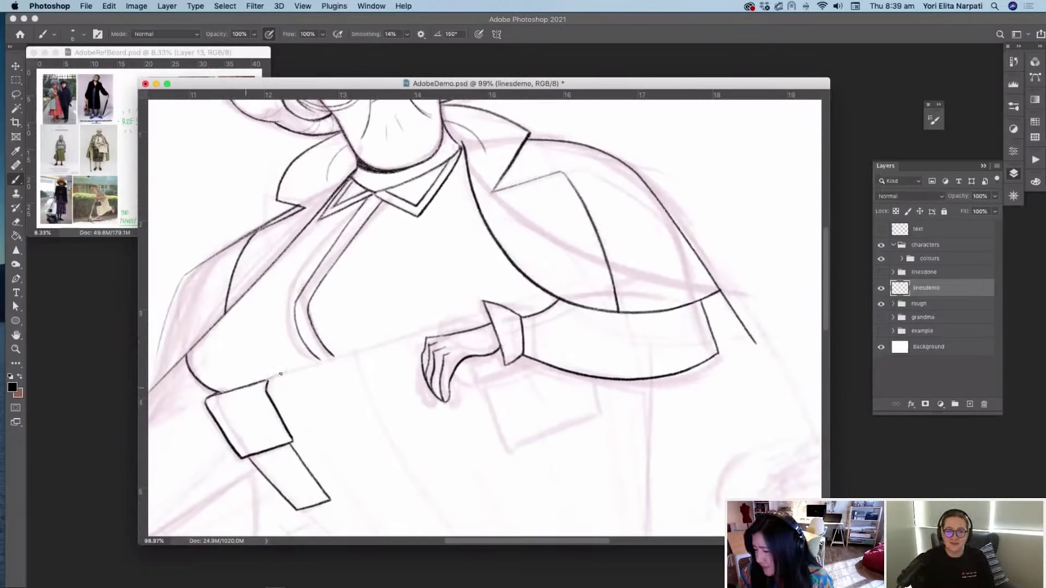
mouse_move(266, 378)
left_mouse_down()
mouse_move(484, 315)
mouse_move(527, 285)
left_mouse_up()
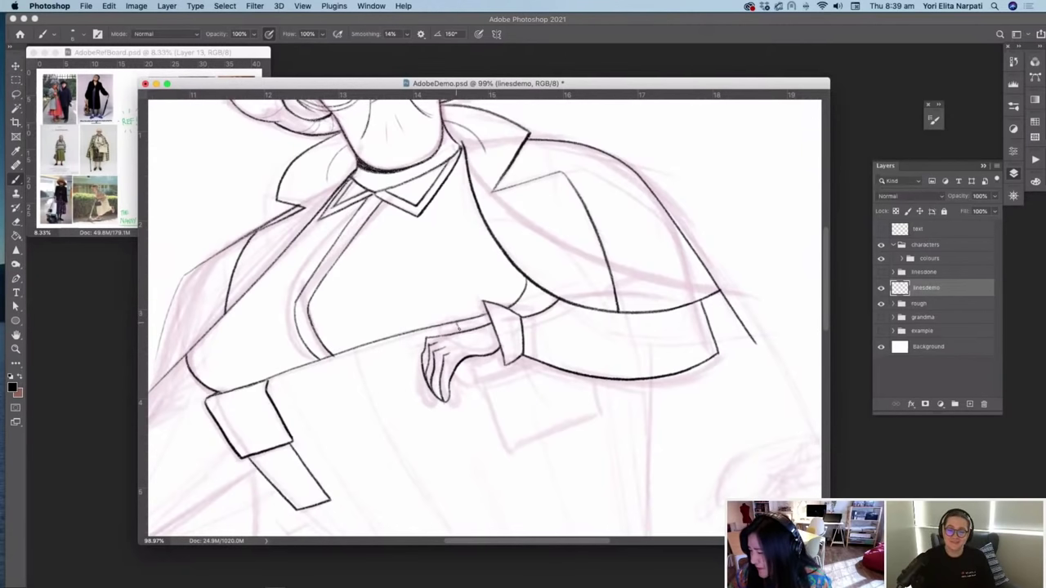
Step: Ink the pocket flap behind the hand and cuff, including its side edge and the bottom edge running to the sleeve
mouse_move(515, 305)
left_mouse_down()
mouse_move(546, 290)
mouse_move(552, 304)
left_mouse_up()
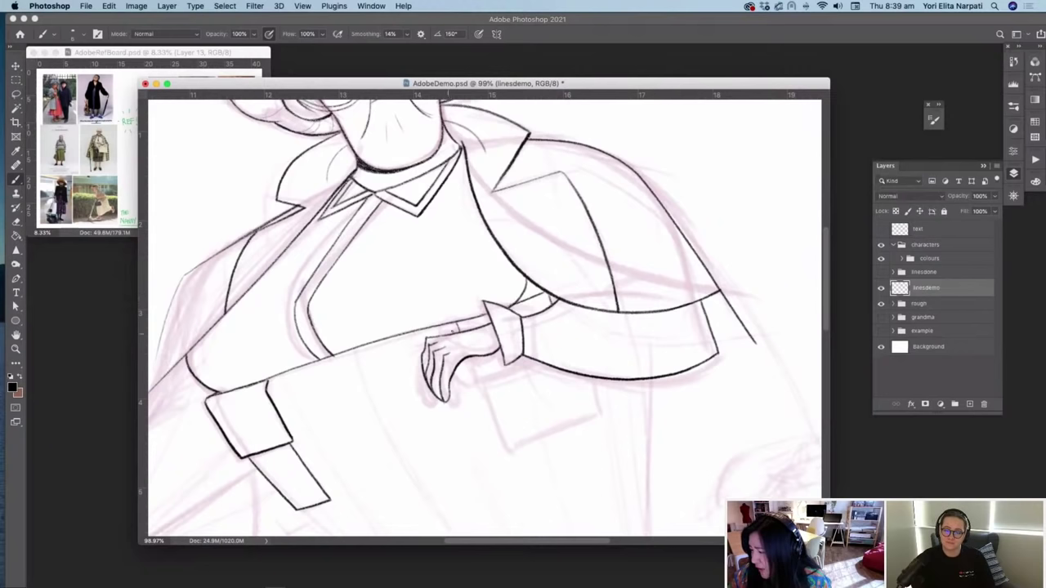
left_click_drag(469, 355, 479, 382)
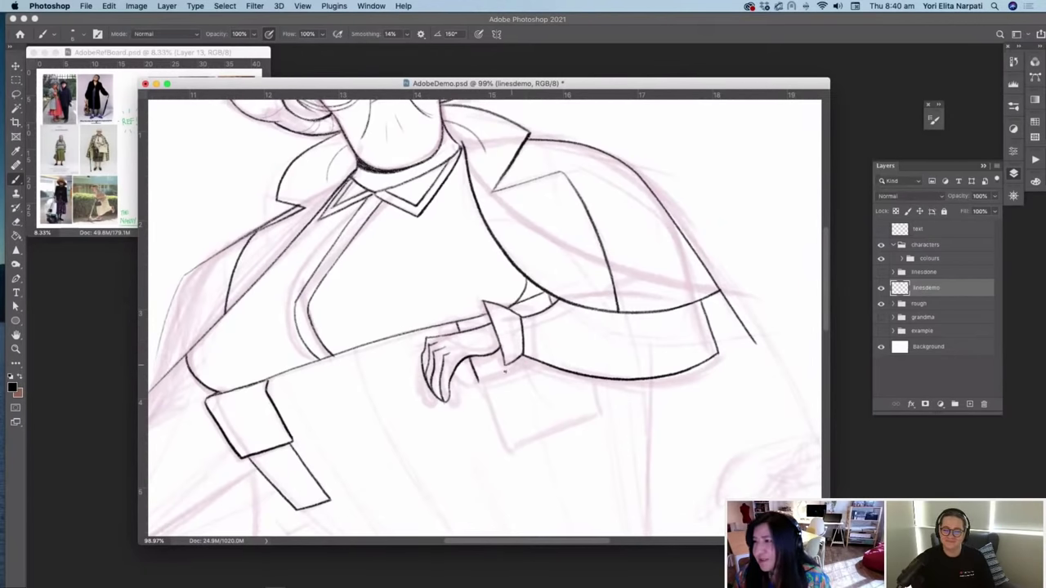
left_click_drag(477, 381, 541, 358)
key("super+z")
left_click_drag(477, 381, 539, 359)
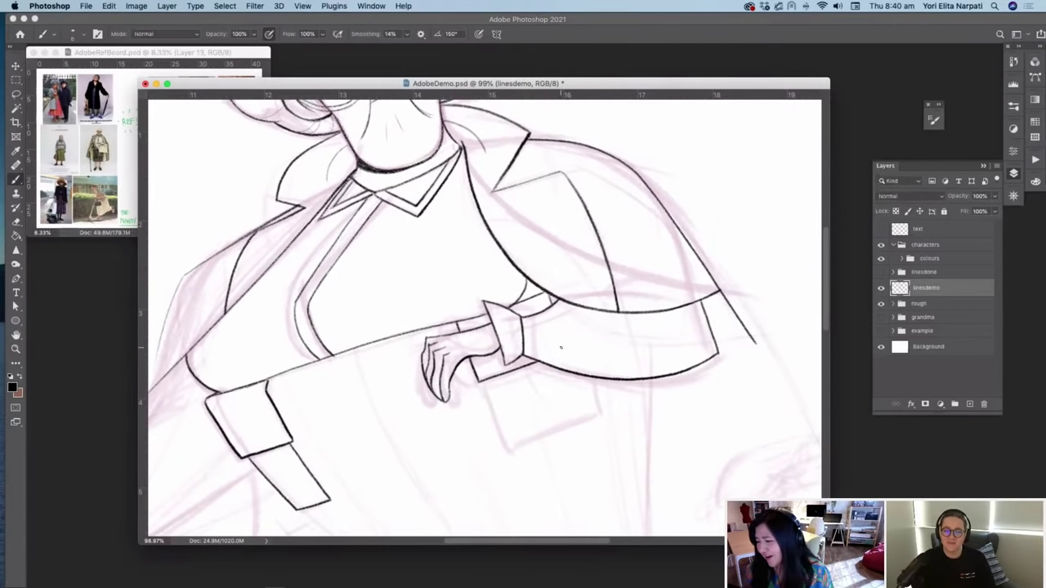
Step: Ink the rectangular pocket body below the flap, with two side edges and a slightly slanted bottom edge under the sleeve
scroll(560, 347, "down", 4)
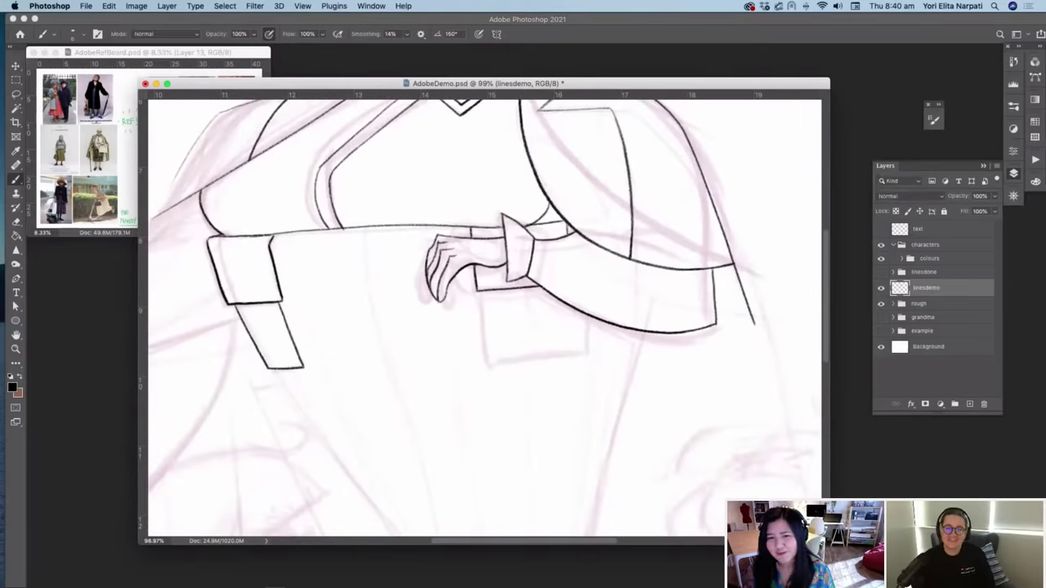
scroll(300, 351, "up", 4)
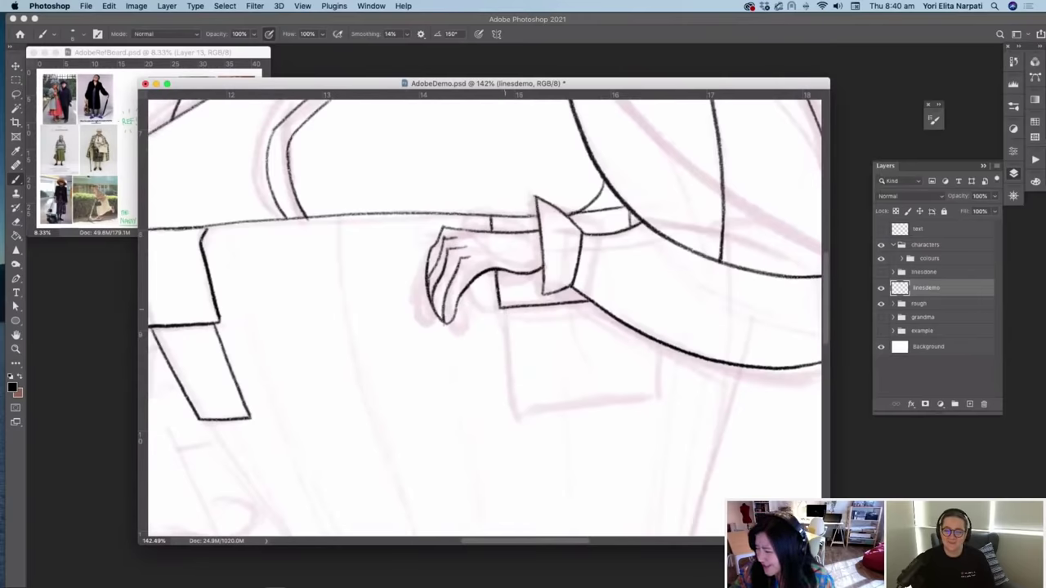
left_click_drag(507, 308, 513, 408)
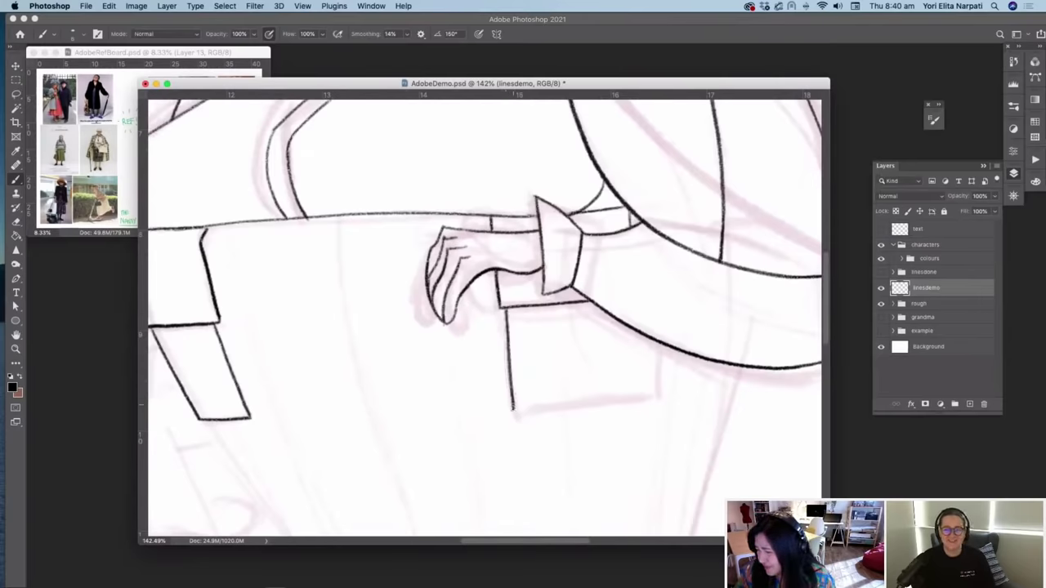
left_click_drag(649, 337, 651, 400)
left_click_drag(513, 408, 640, 399)
key("super+z")
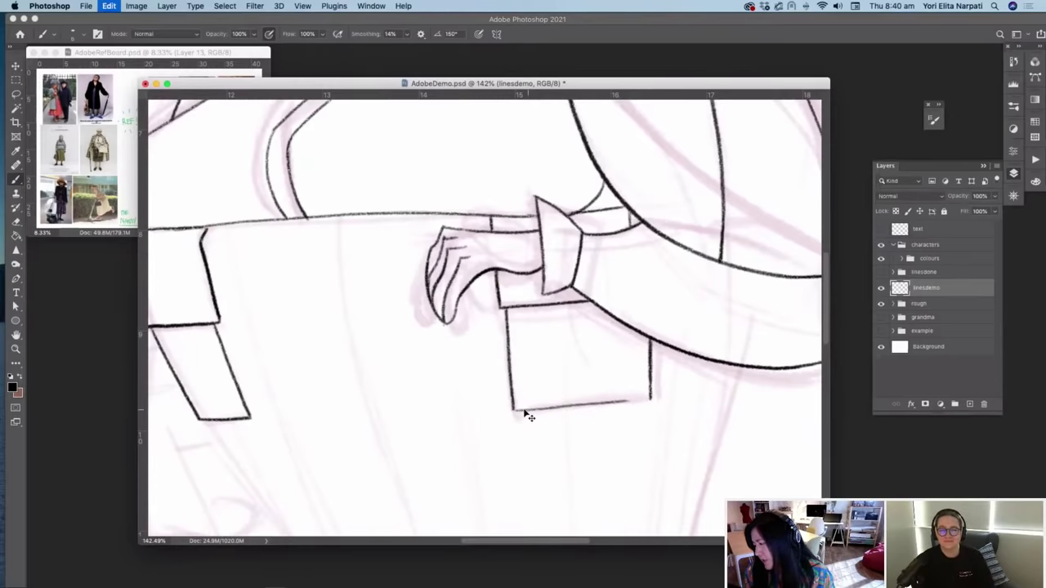
left_click_drag(513, 409, 651, 400)
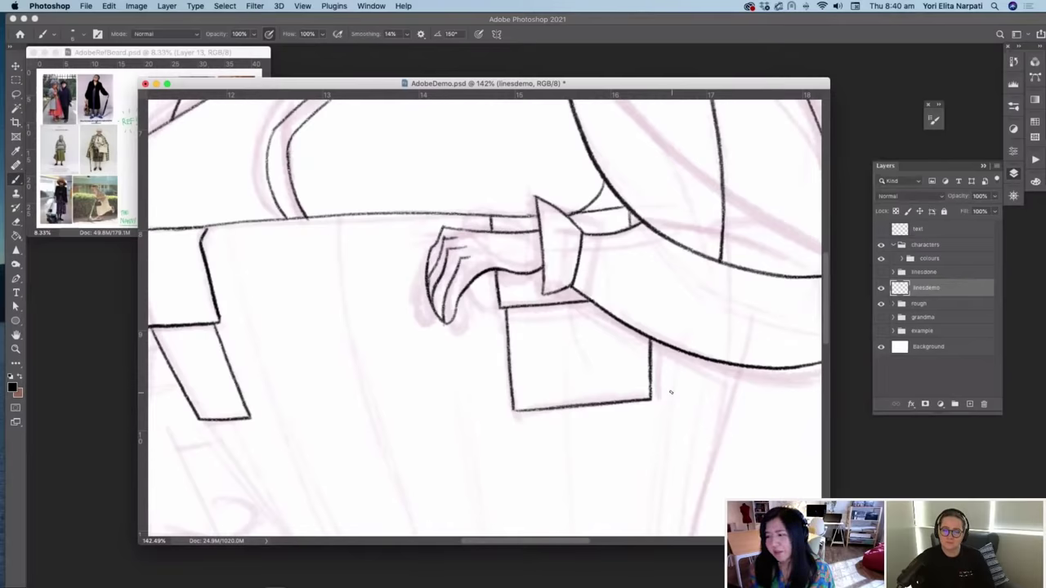
Step: Ink the skirt's tapering outline with both long side edges and the curved hem joining them
scroll(672, 392, "down", 5)
scroll(671, 392, "up", 2)
scroll(672, 392, "down", 2)
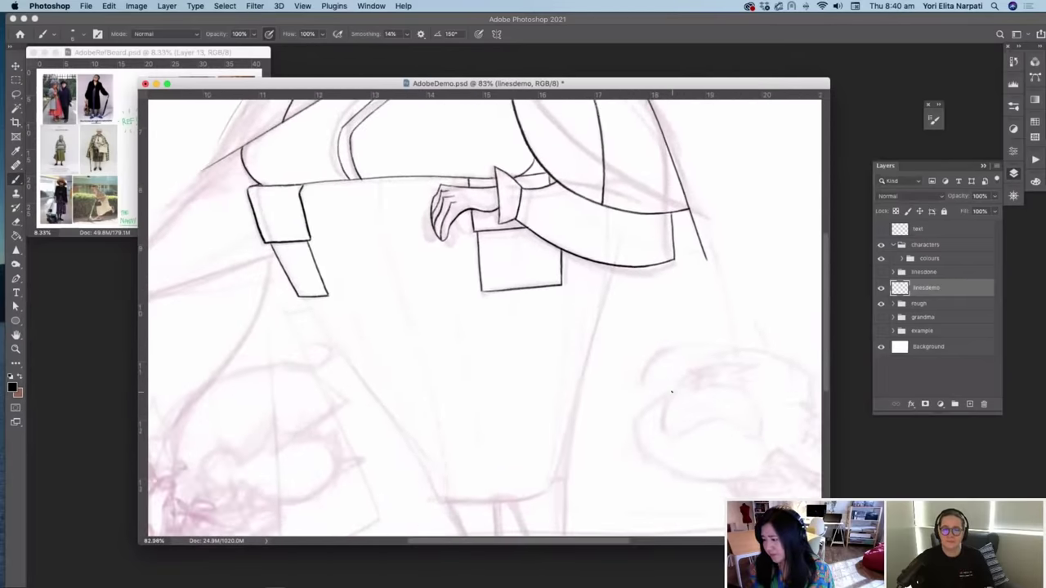
scroll(672, 393, "up", 2)
scroll(672, 392, "down", 3)
scroll(673, 390, "up", 2)
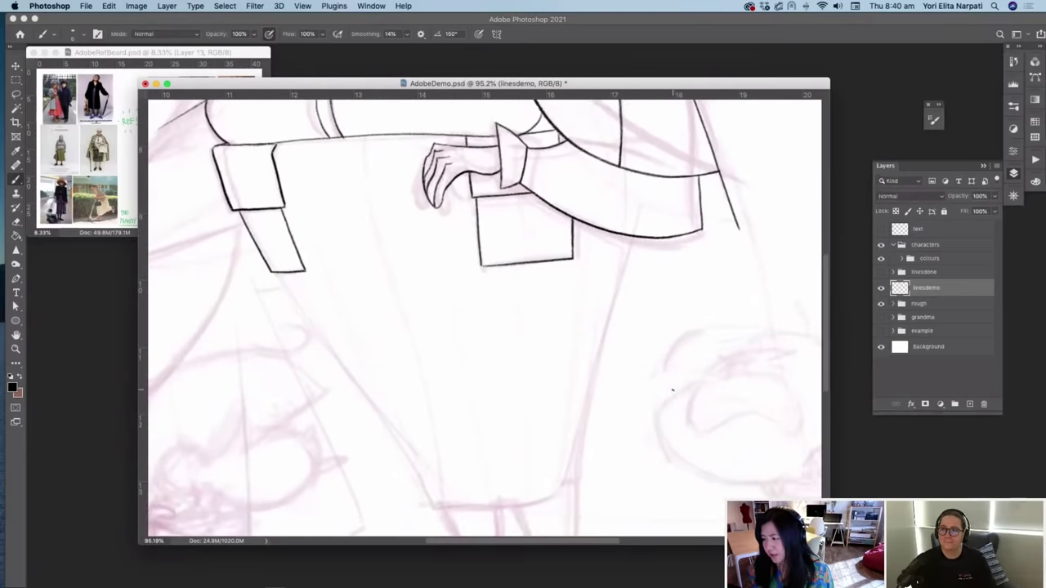
scroll(672, 390, "up", 2)
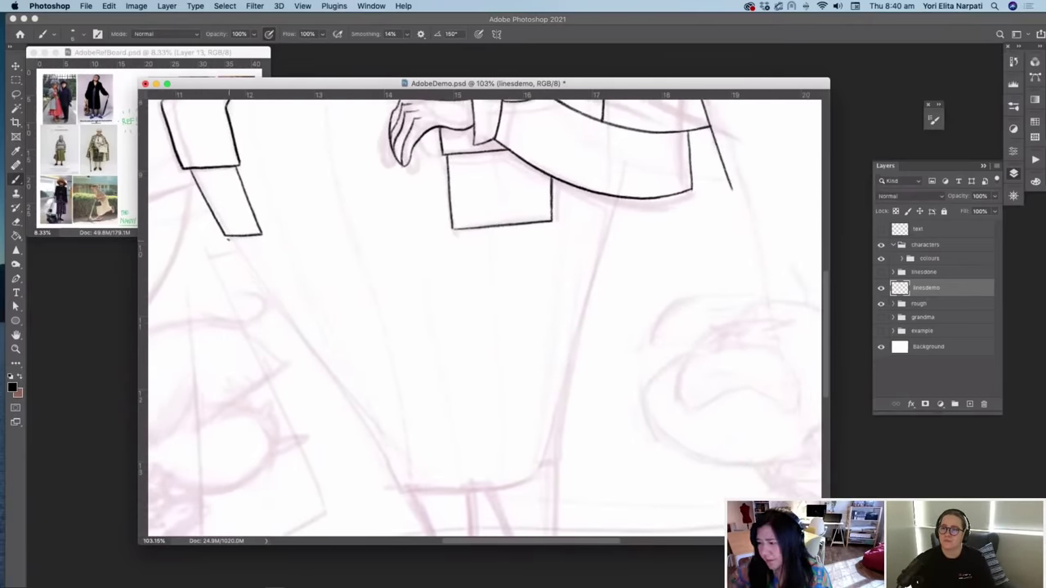
left_click_drag(230, 237, 399, 482)
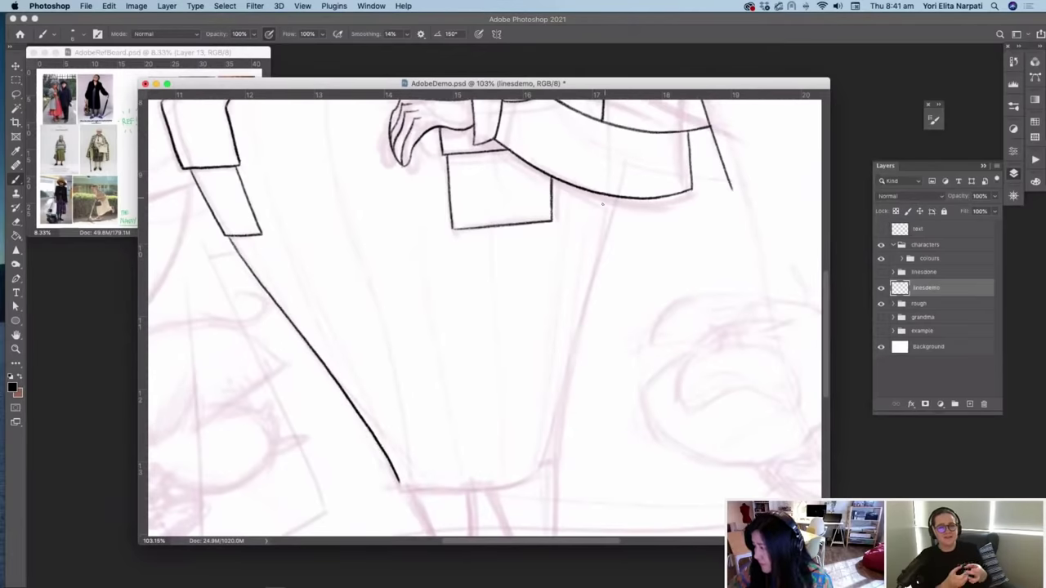
mouse_move(617, 201)
left_mouse_down()
mouse_move(574, 347)
mouse_move(557, 476)
left_mouse_up()
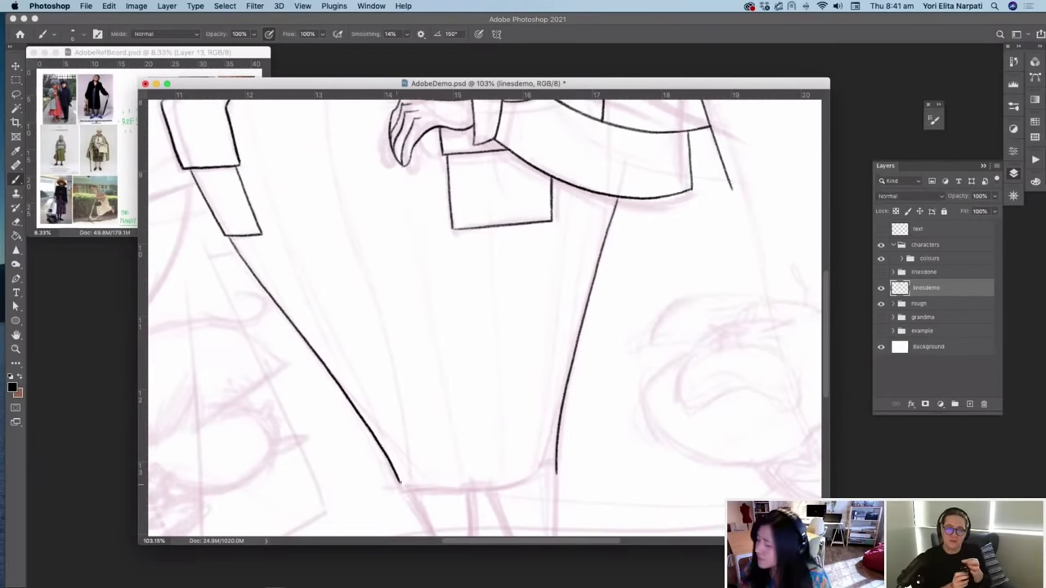
mouse_move(399, 482)
left_mouse_down()
mouse_move(555, 475)
mouse_move(536, 482)
left_mouse_up()
Step: Ink an inset border line inside the rectangular tab at the waist's left end
scroll(498, 493, "up", 4)
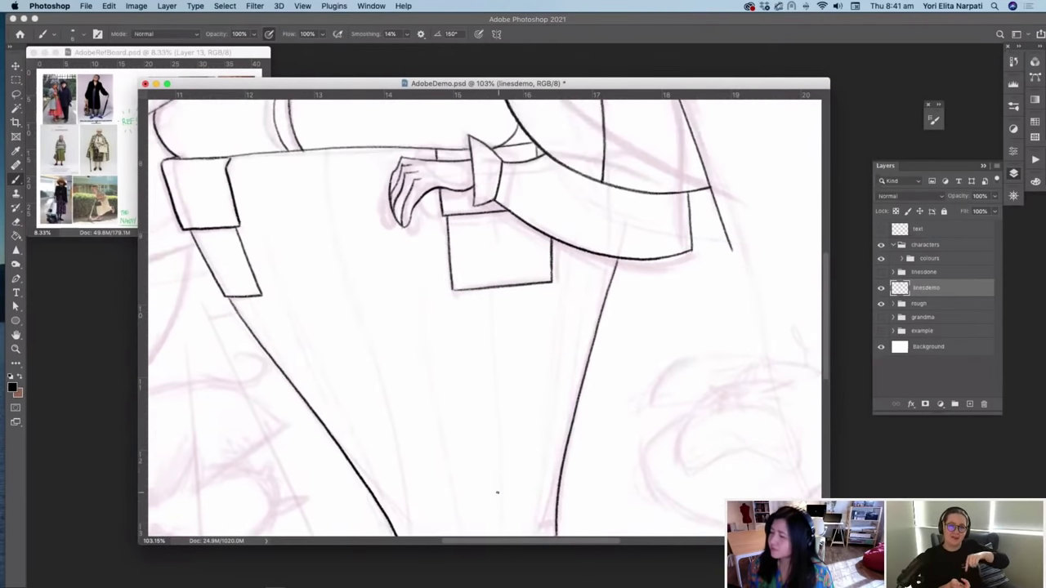
scroll(496, 493, "down", 3)
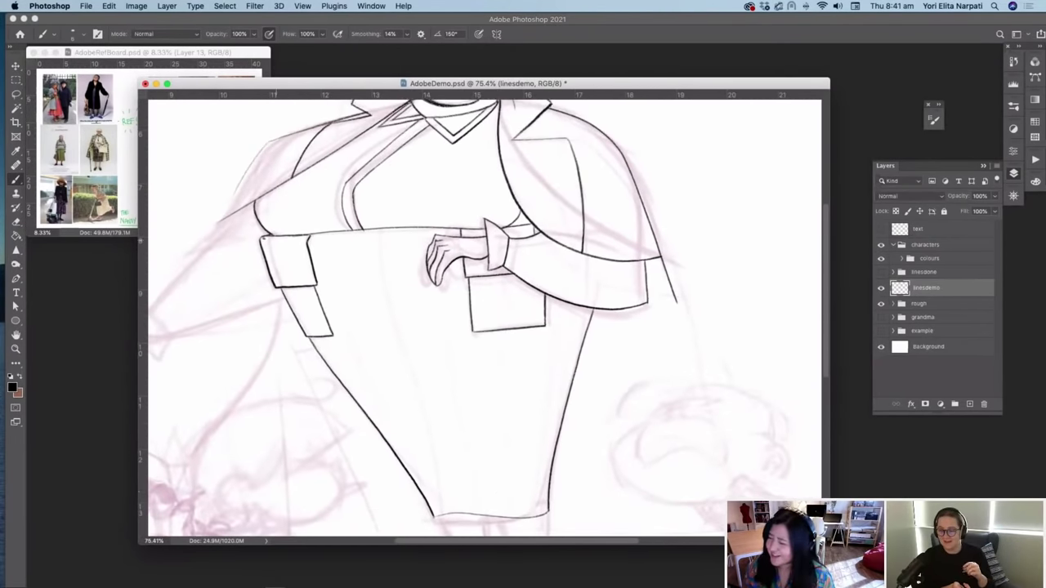
mouse_move(299, 236)
left_mouse_down()
mouse_move(302, 264)
mouse_move(298, 244)
left_mouse_up()
scroll(309, 216, "up", 5)
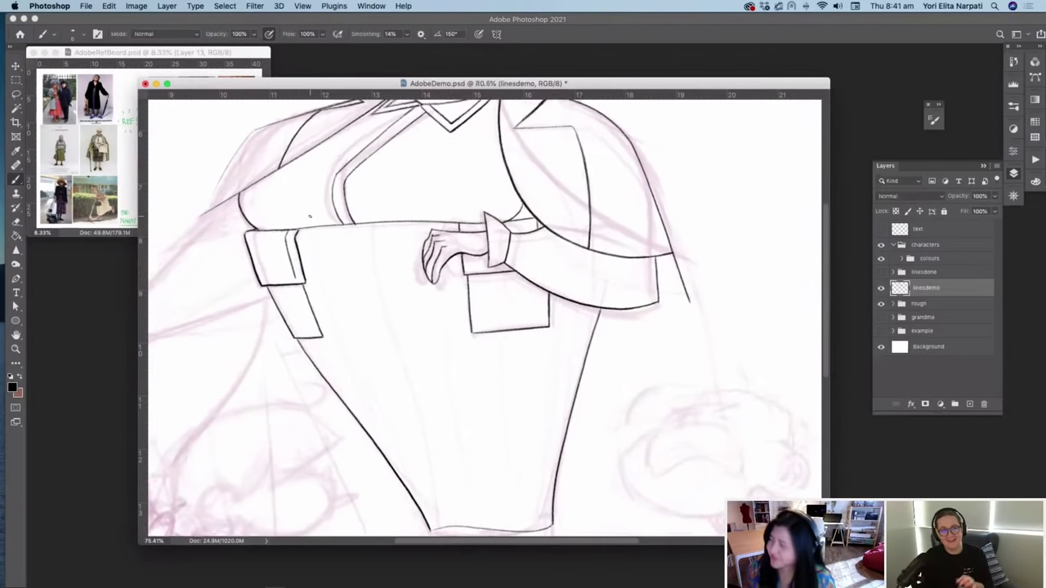
mouse_move(229, 226)
left_mouse_down()
mouse_move(252, 307)
mouse_move(306, 303)
left_mouse_up()
key("super+z")
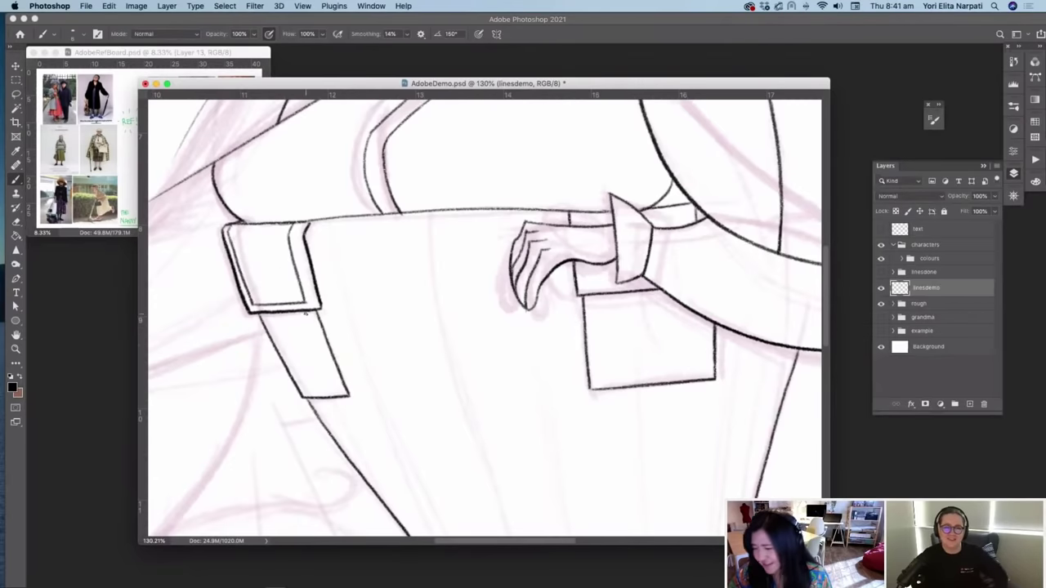
Step: Ink matching inset lines along the sides and bottom of the narrow pocket below the left tab
left_click_drag(308, 314, 334, 385)
left_click_drag(261, 314, 302, 392)
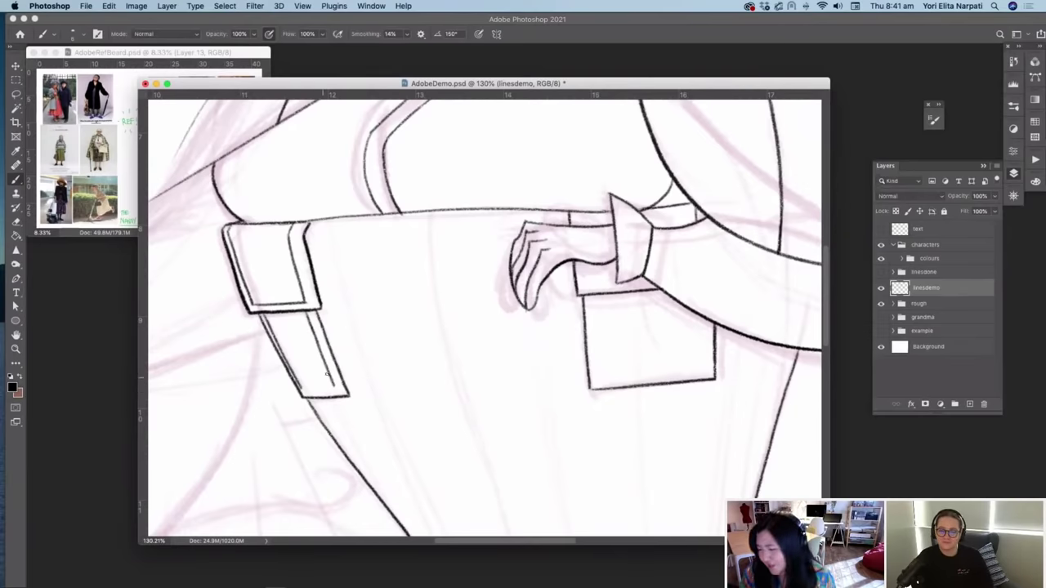
left_click_drag(303, 388, 338, 387)
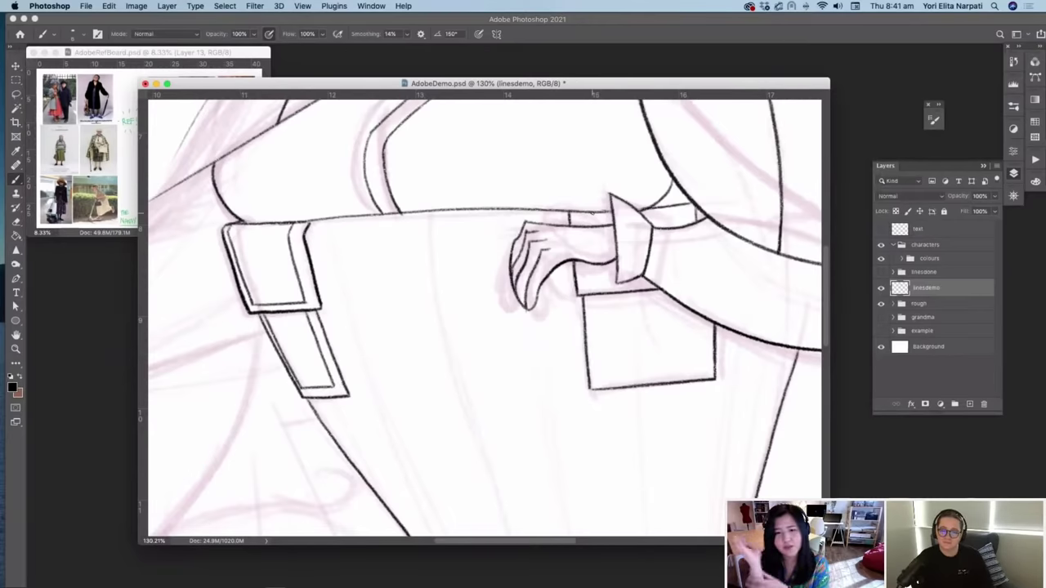
Step: Ink the inset border lines of the pocket flap above and below the wrist and on the cuff's far side
mouse_move(582, 213)
left_mouse_down()
mouse_move(584, 225)
mouse_move(587, 213)
left_mouse_up()
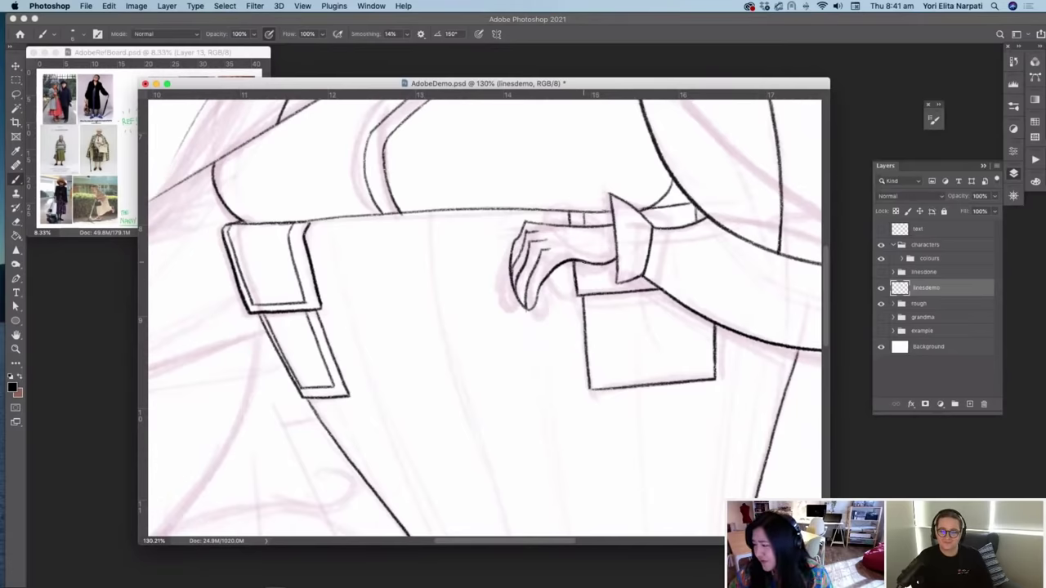
mouse_move(584, 260)
left_mouse_down()
mouse_move(587, 287)
mouse_move(618, 280)
mouse_move(589, 280)
left_mouse_up()
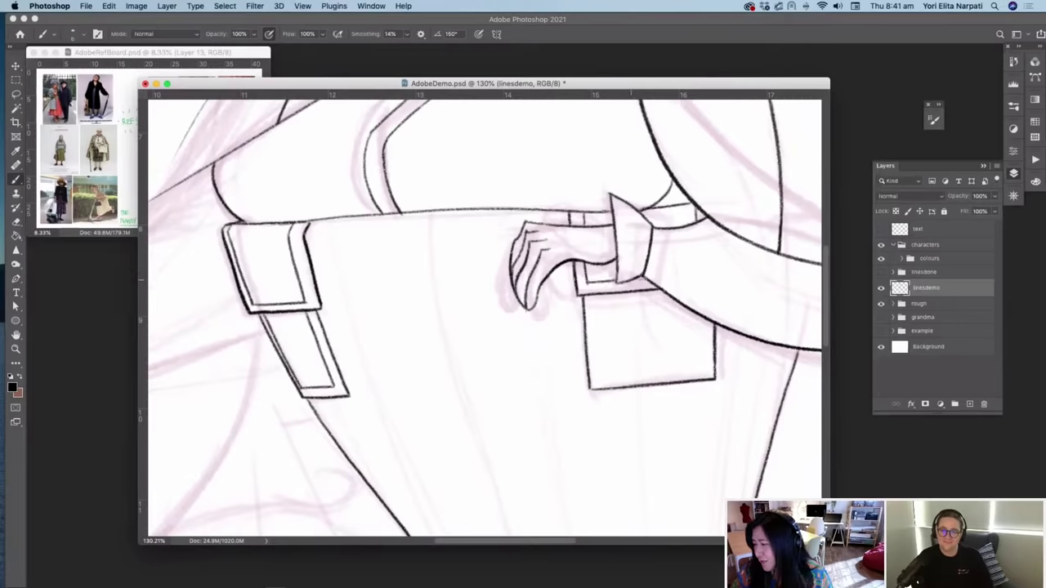
left_click_drag(683, 206, 683, 225)
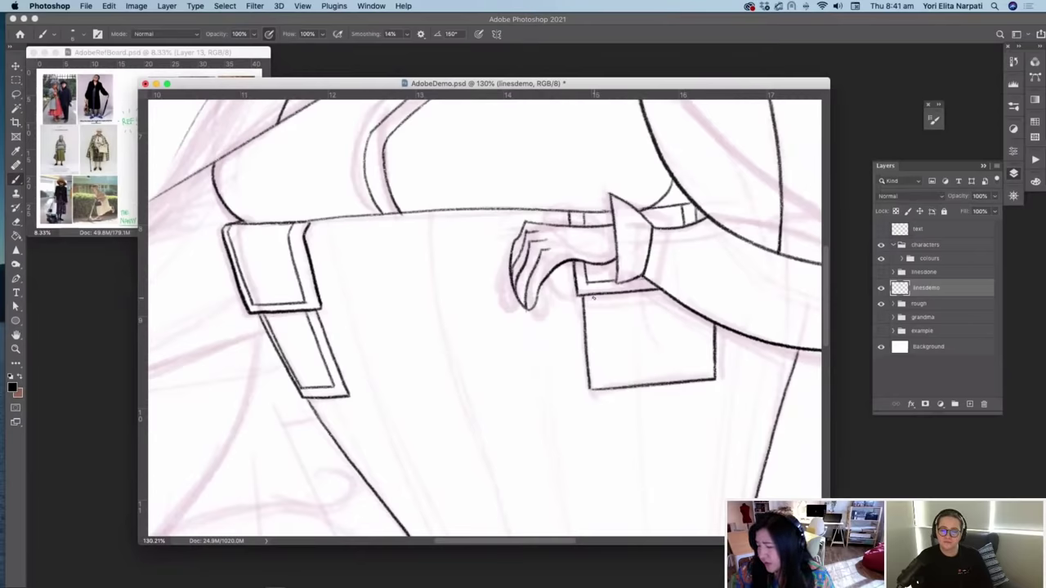
Step: Ink an inset border inside the pocket body under the sleeve, along both sides and the bottom edge
left_click_drag(597, 296, 603, 370)
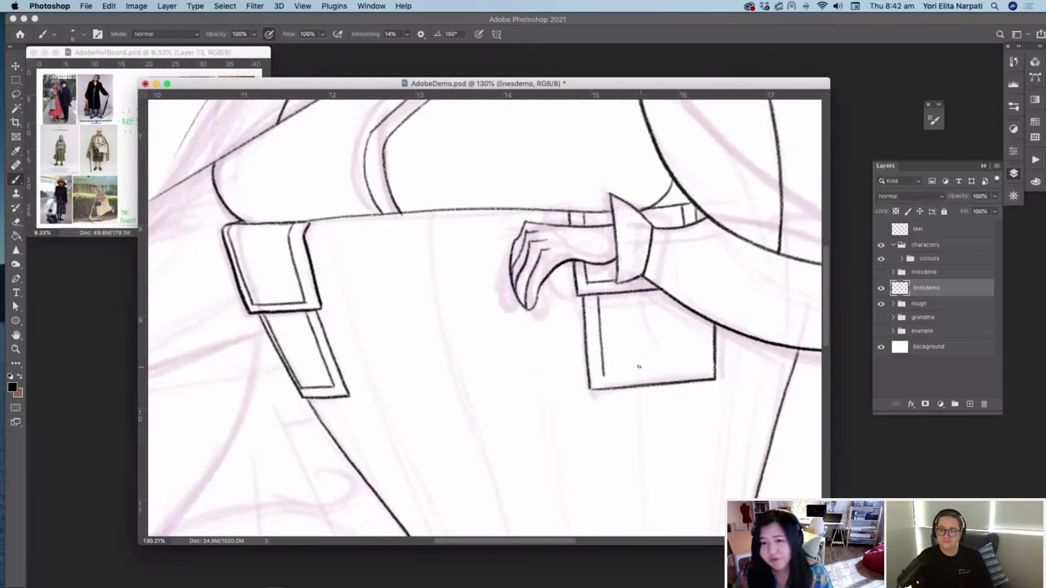
left_click_drag(605, 375, 690, 369)
left_click_drag(605, 374, 696, 368)
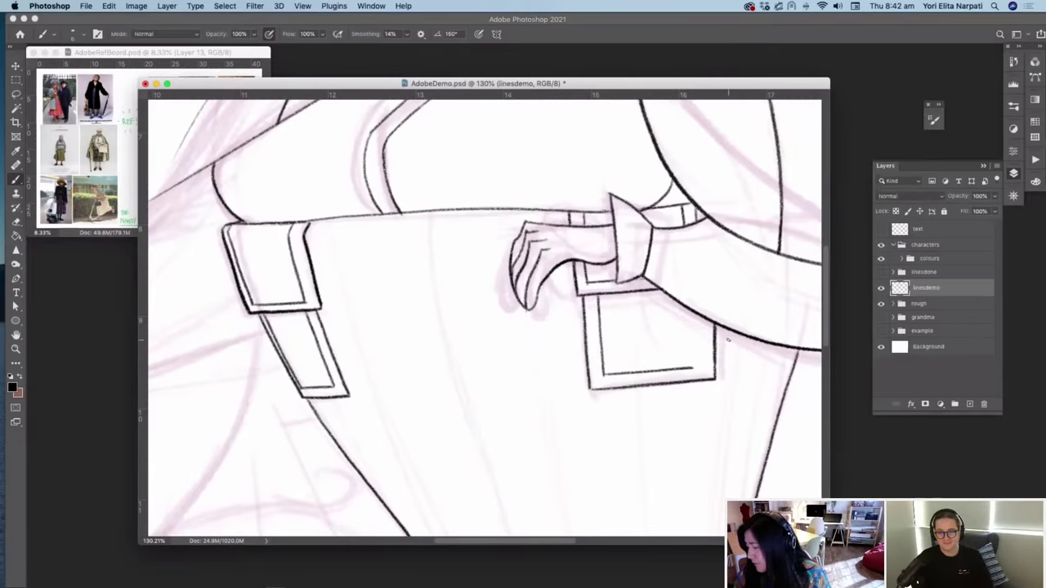
left_click_drag(697, 314, 695, 370)
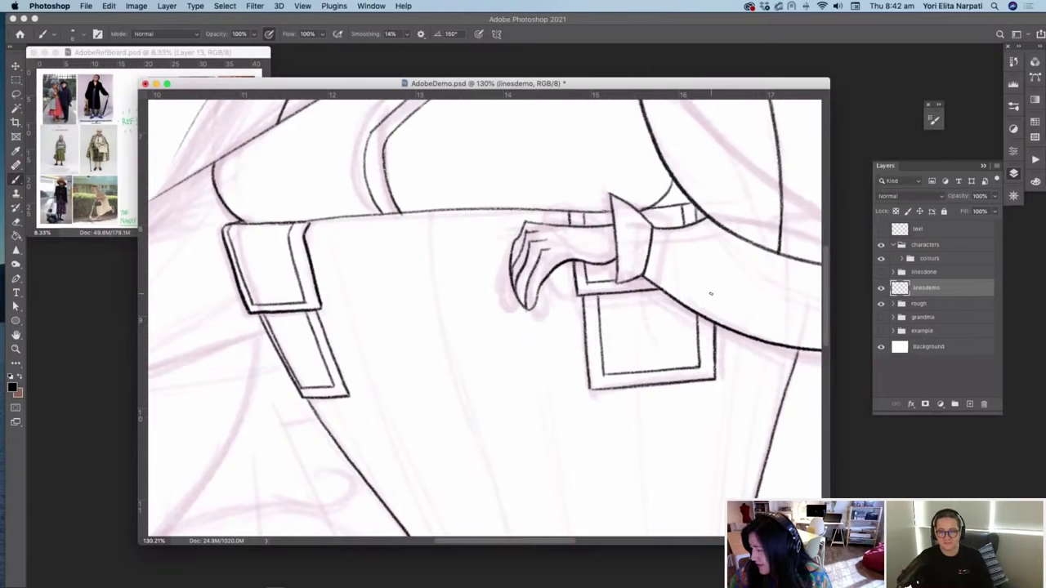
scroll(711, 293, "down", 3)
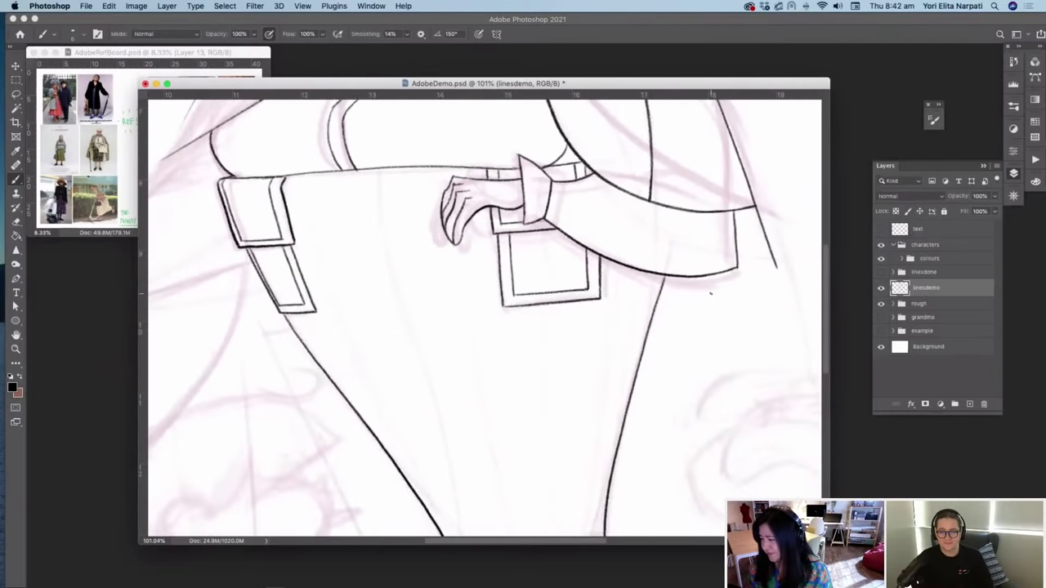
scroll(710, 293, "down", 4)
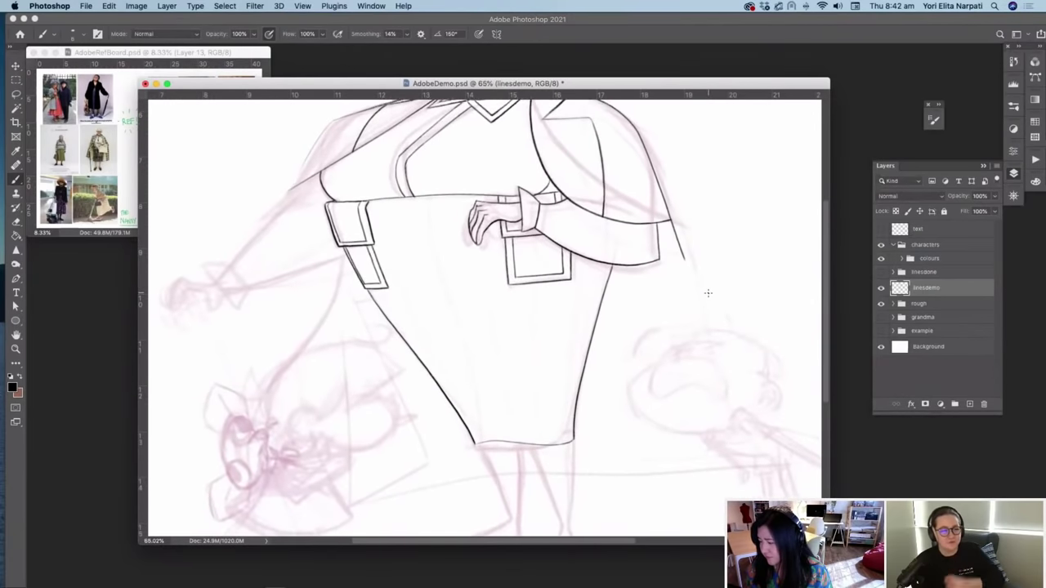
scroll(707, 293, "up", 1)
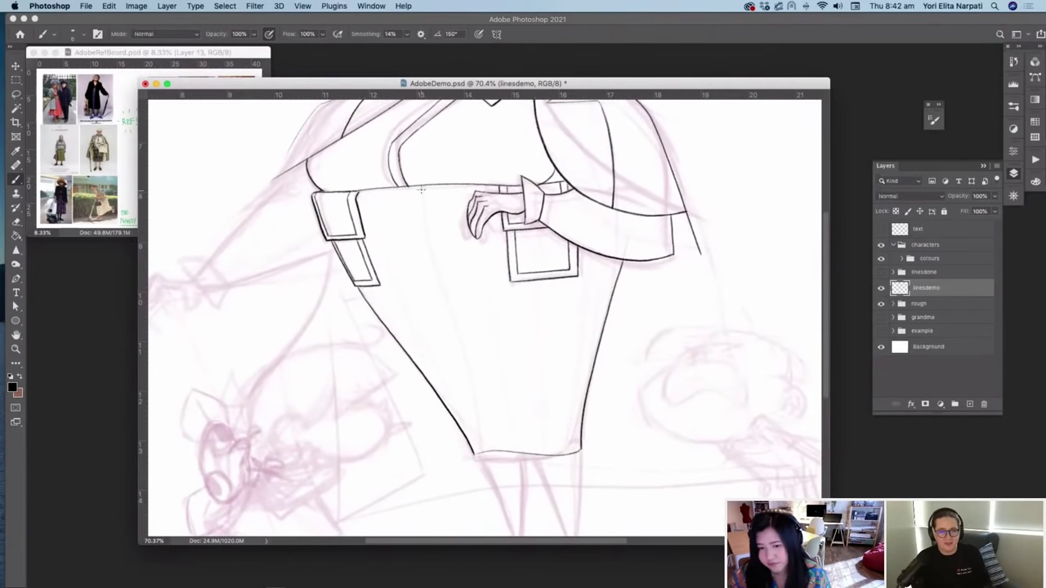
left_click_drag(423, 189, 500, 452)
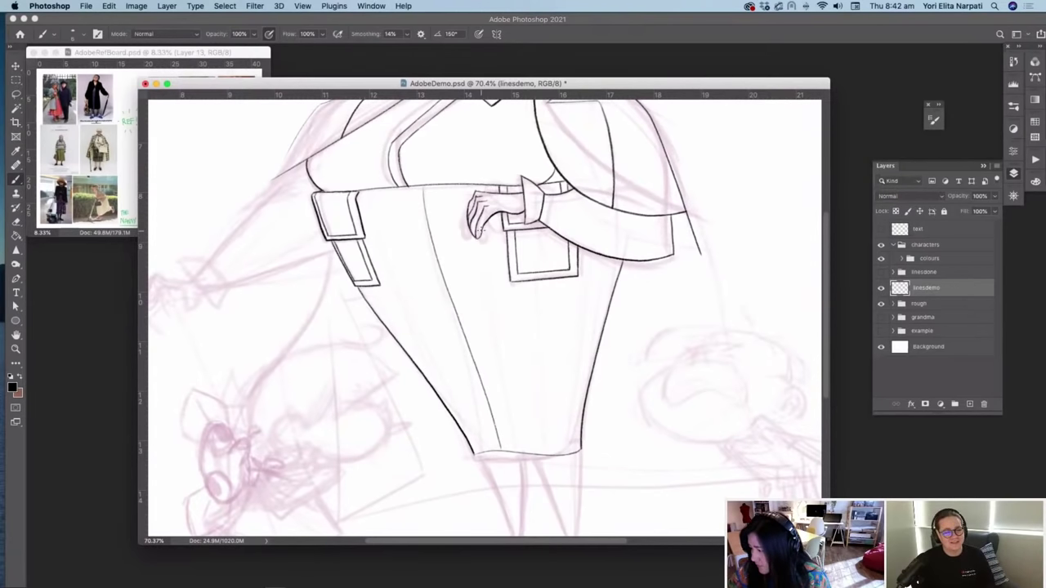
left_click_drag(479, 235, 510, 370)
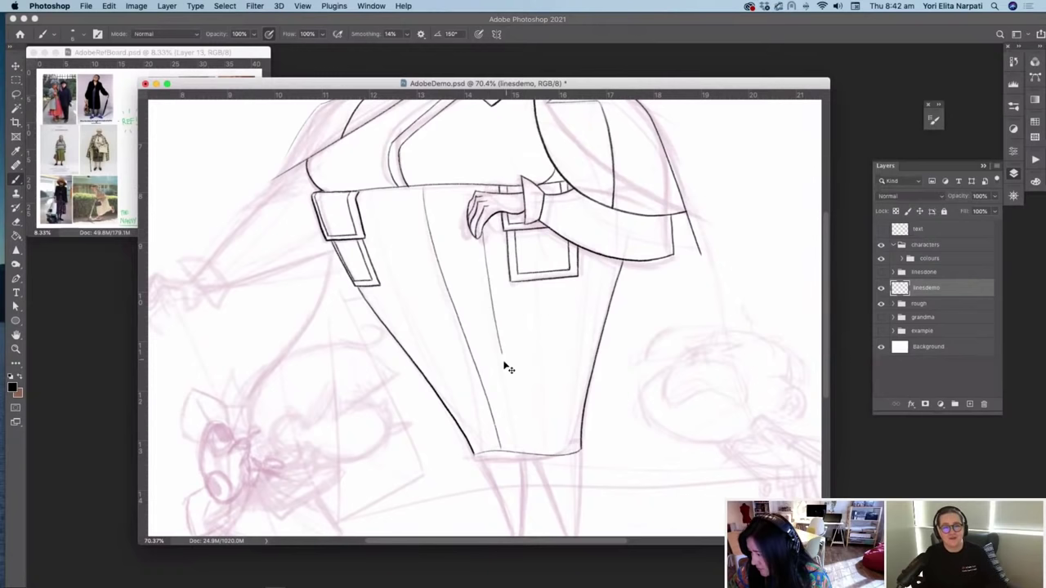
key("super+z")
key("super+z")
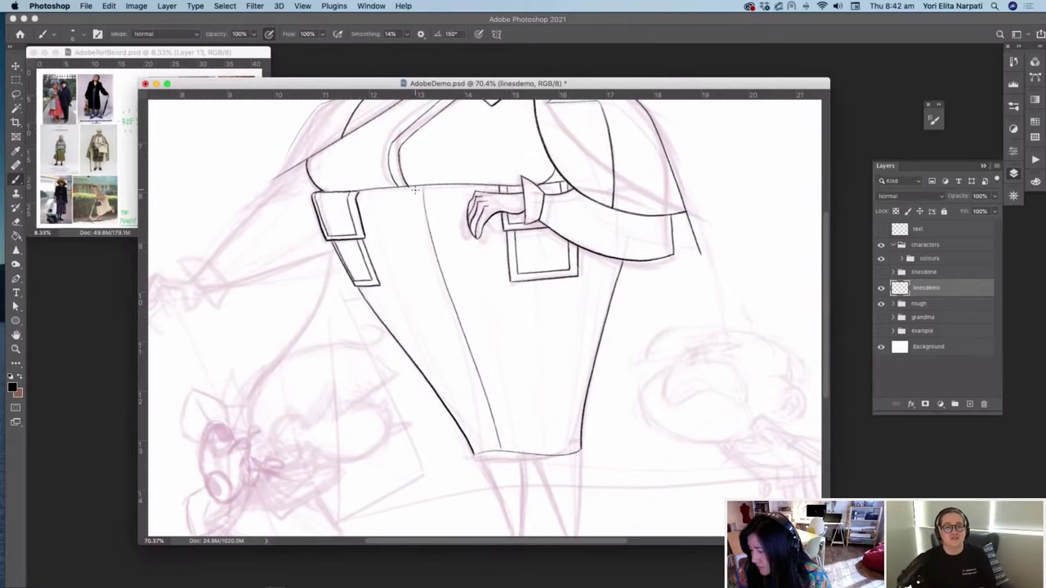
key("super+z")
key("super+z")
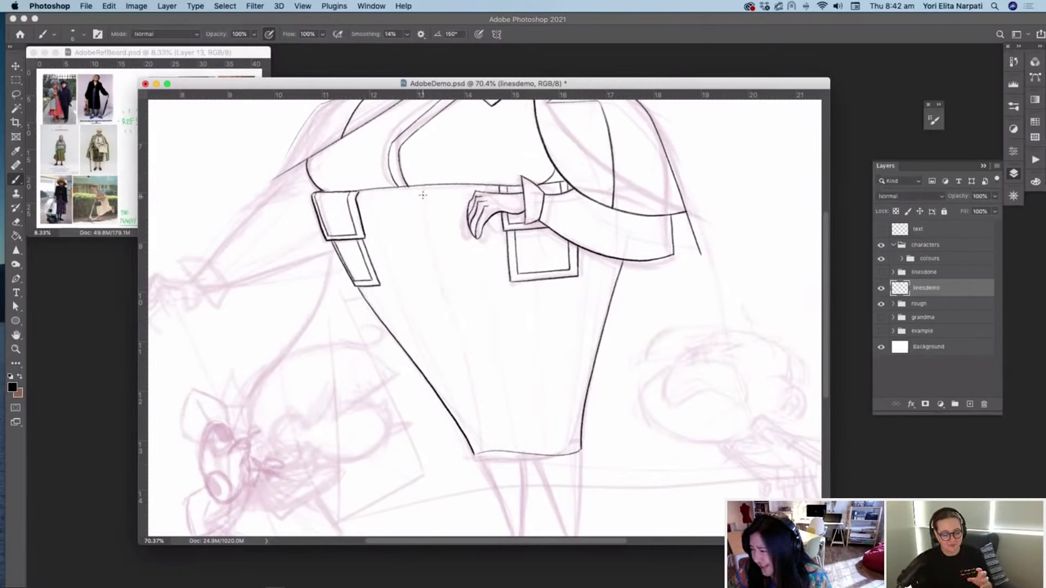
Step: Ink three long curved fold lines down the skirt: from mid-waist, beside the left tab and just inside the left edge
mouse_move(423, 187)
left_mouse_down()
mouse_move(433, 263)
mouse_move(491, 446)
left_mouse_up()
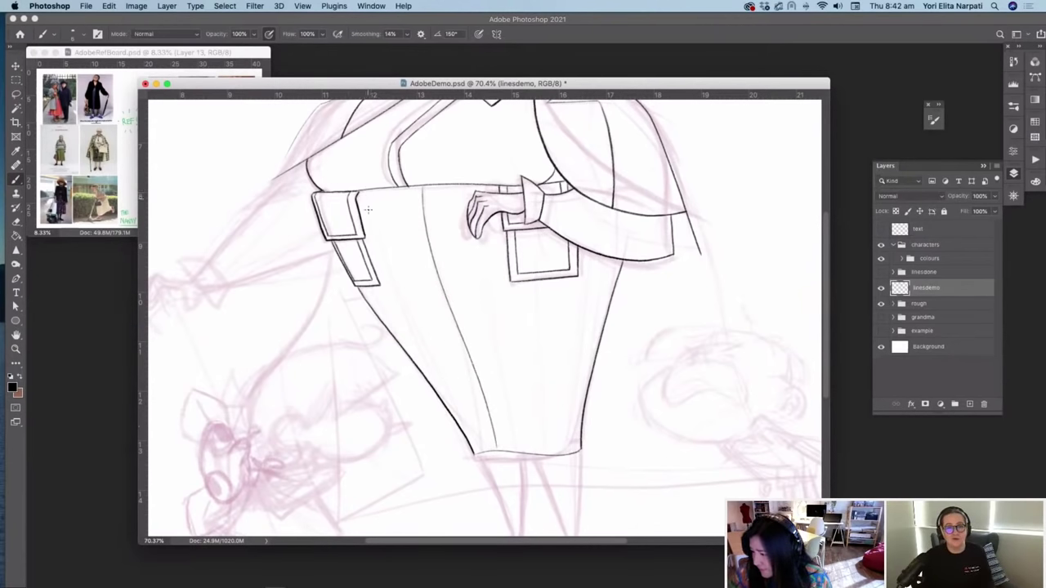
mouse_move(368, 193)
left_mouse_down()
mouse_move(397, 294)
mouse_move(474, 445)
left_mouse_up()
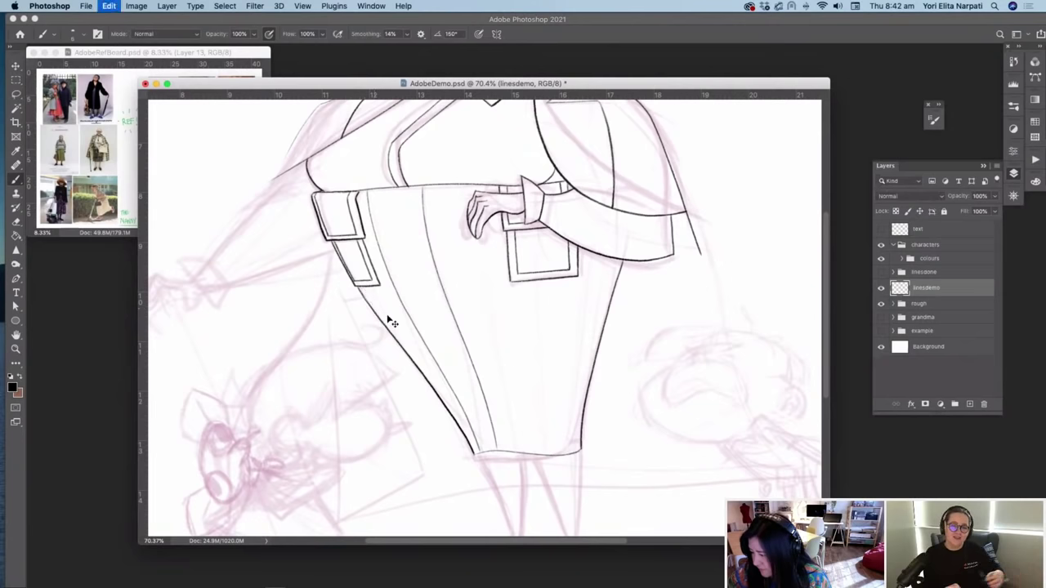
mouse_move(365, 289)
left_mouse_down()
mouse_move(455, 413)
mouse_move(469, 453)
left_mouse_up()
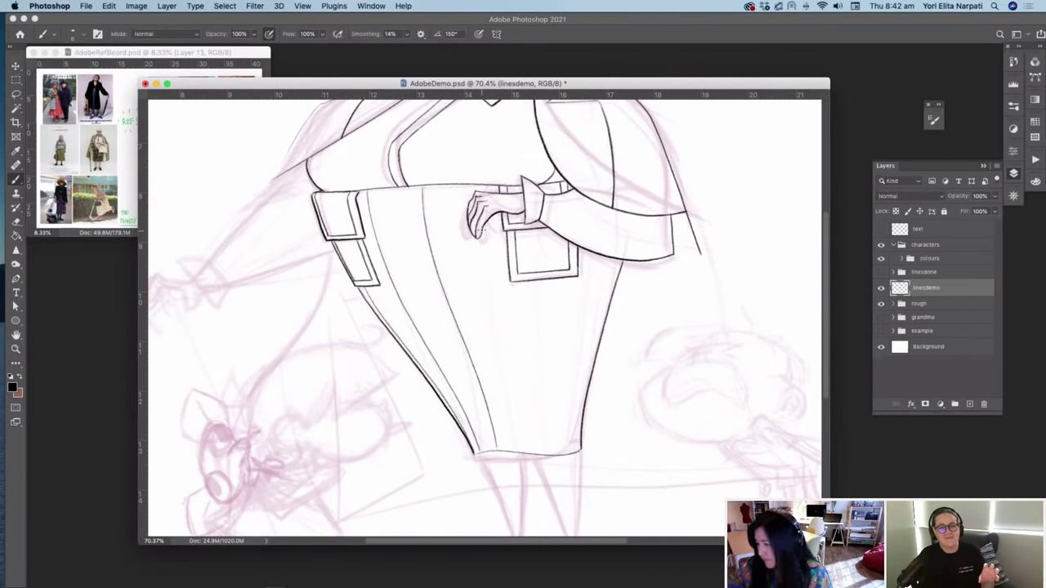
Step: Ink three long fold lines down the skirt's right half, from below the hand, the pocket and the sleeve to the hem
left_click_drag(486, 236, 513, 451)
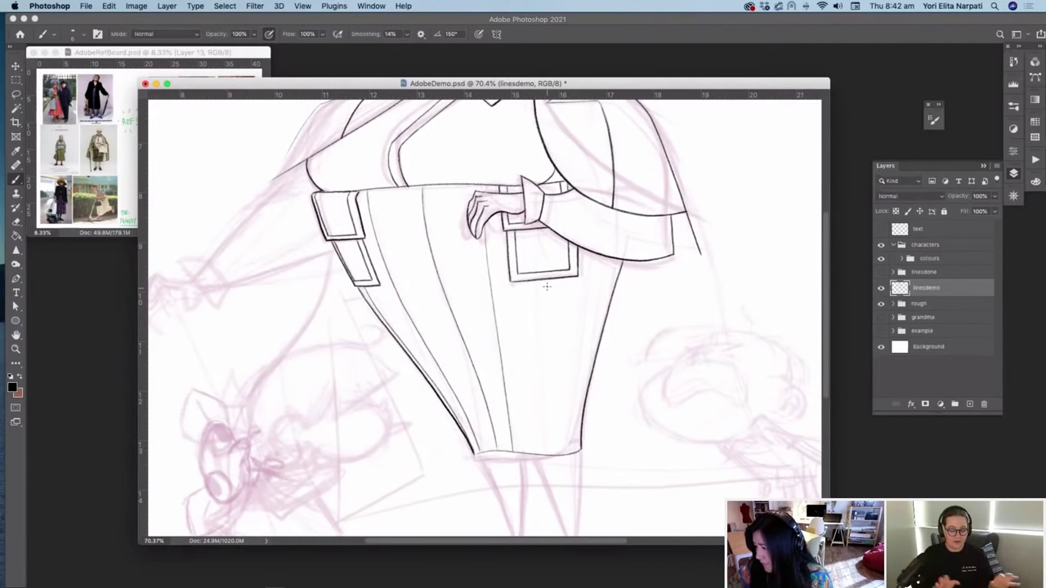
left_click_drag(546, 280, 535, 454)
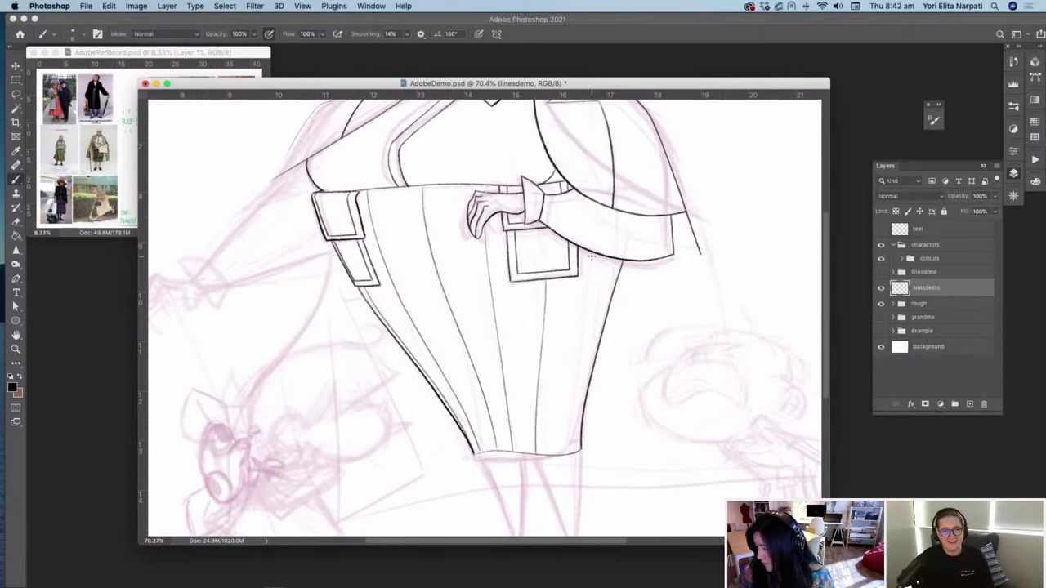
left_click_drag(595, 258, 561, 443)
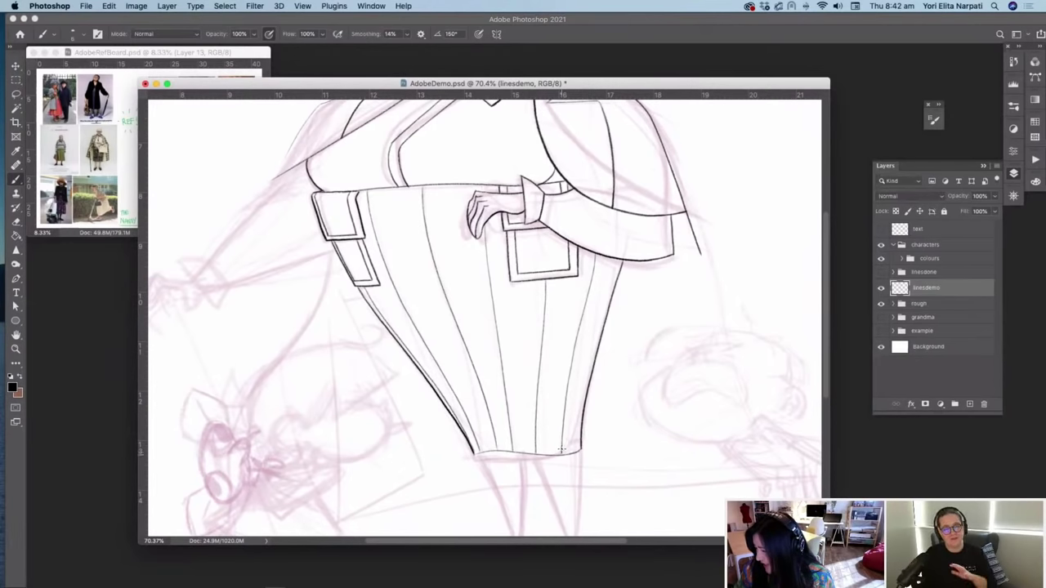
Step: Ink the flared four-sided cuff at the wrist of the outstretched left arm over the rough sketch
scroll(578, 404, "up", 5)
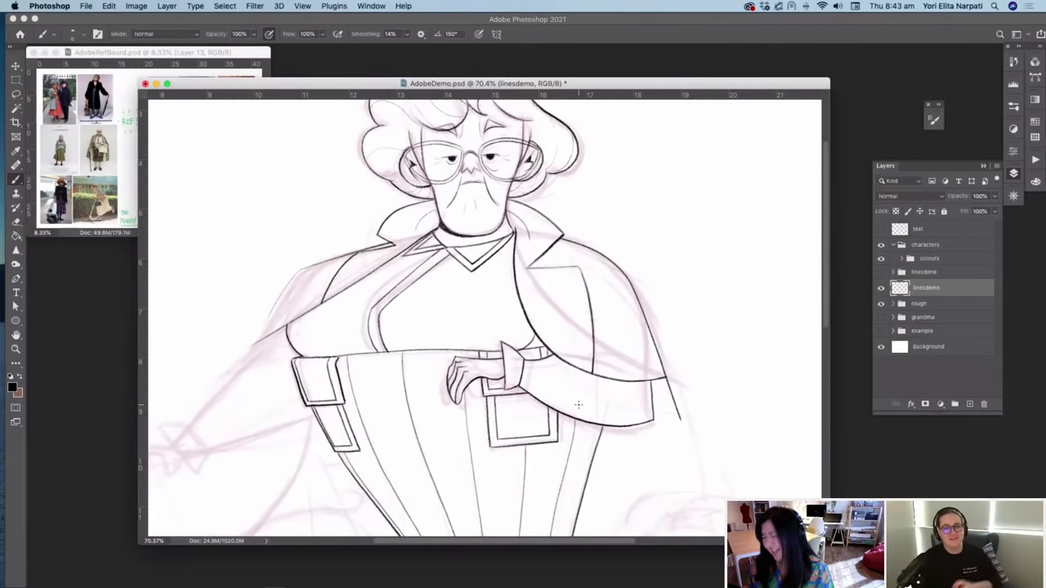
scroll(579, 405, "left", 2)
scroll(579, 405, "up", 2)
scroll(579, 404, "left", 3)
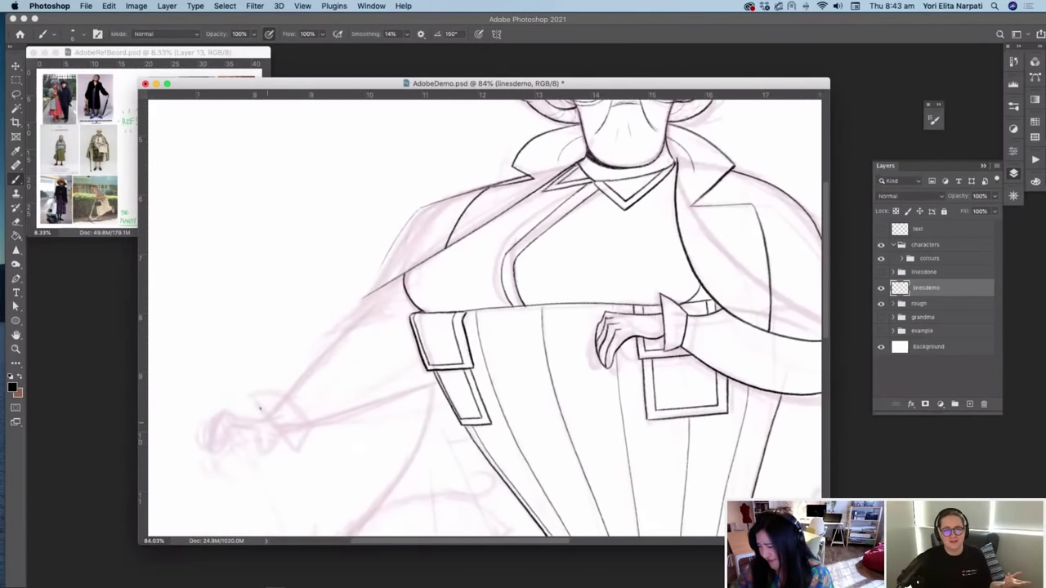
left_click_drag(254, 397, 290, 445)
mouse_move(286, 396)
left_mouse_down()
mouse_move(305, 424)
mouse_move(294, 444)
left_mouse_up()
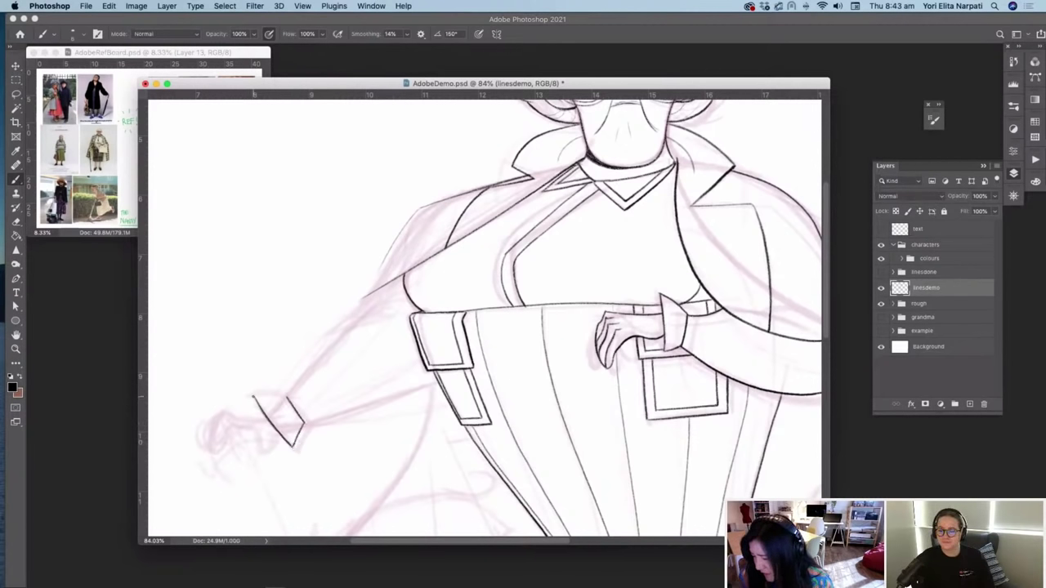
left_click_drag(254, 397, 283, 397)
key("super+z")
key("super+z")
key("super+z")
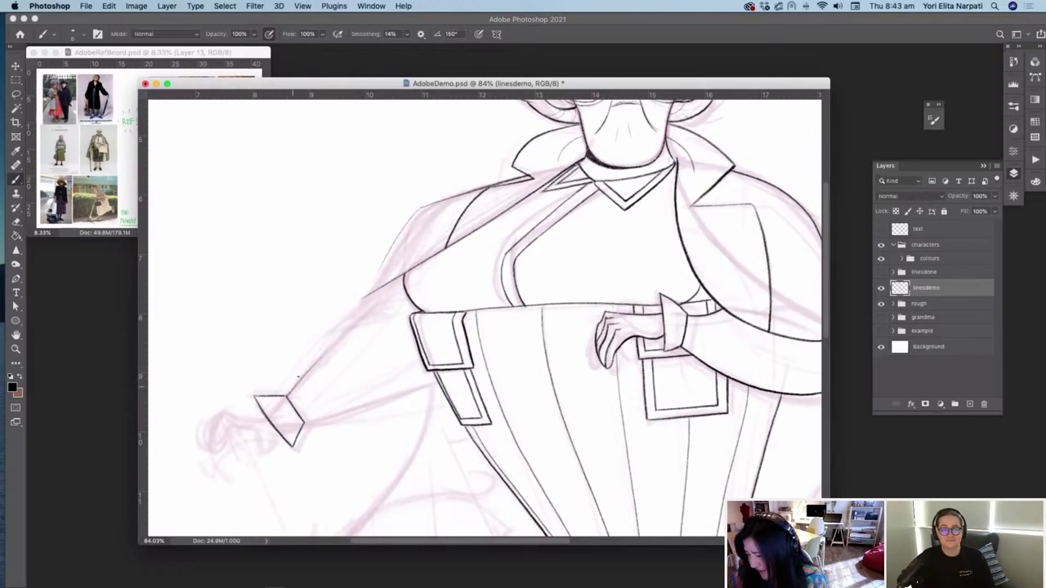
Step: Ink the upper and lower edges of the outstretched sleeve, from the cuff back towards the cape and the pocket
left_click_drag(286, 397, 367, 305)
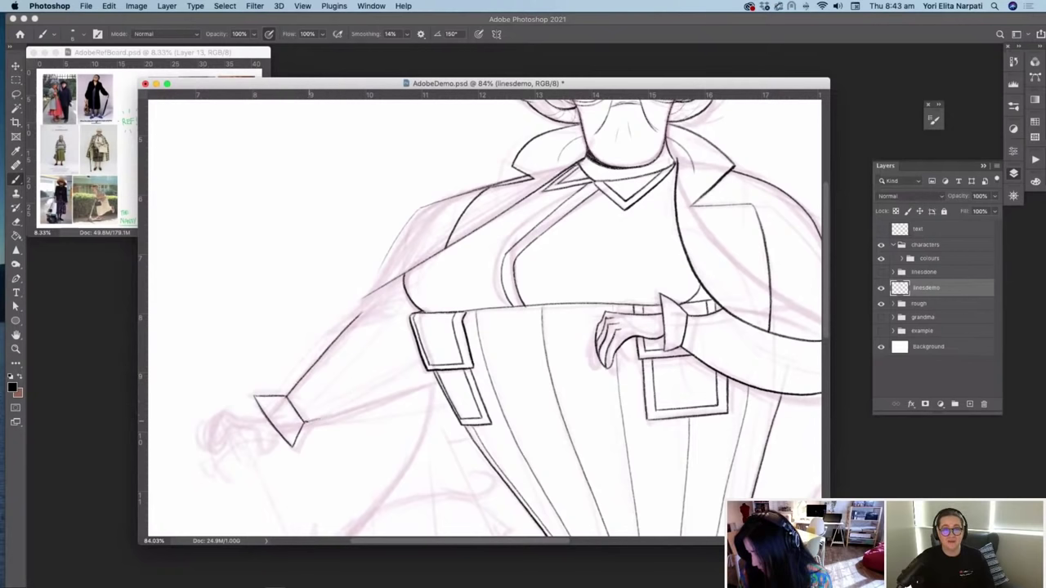
left_click_drag(304, 421, 436, 381)
left_click_drag(317, 417, 436, 381)
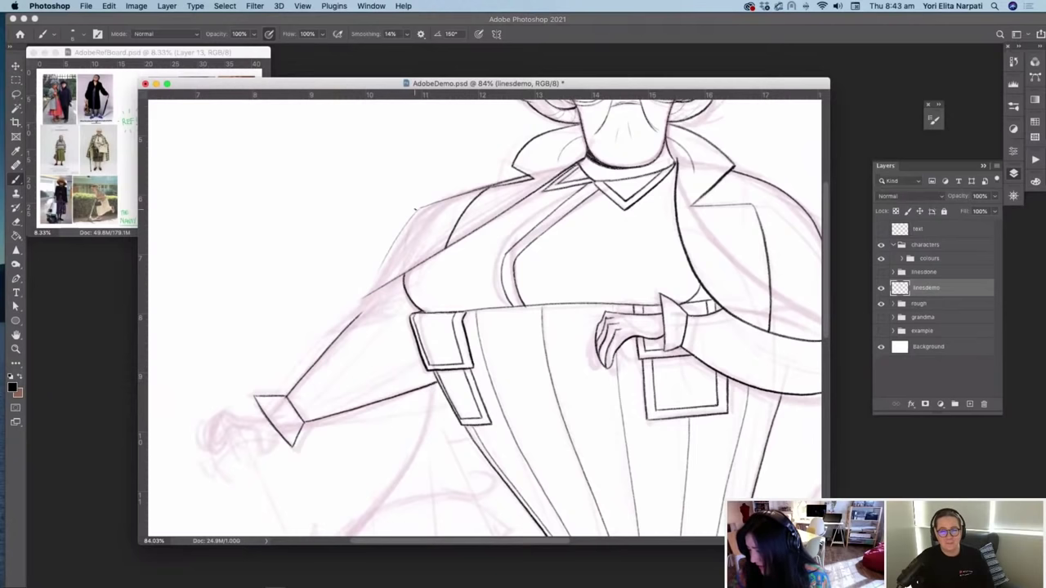
Step: With the canvas rotated, darken the cape's outer edge above the outstretched arm, ink its short lower edge and join the sleeve line to it
key("r")
left_click_drag(389, 259, 373, 337)
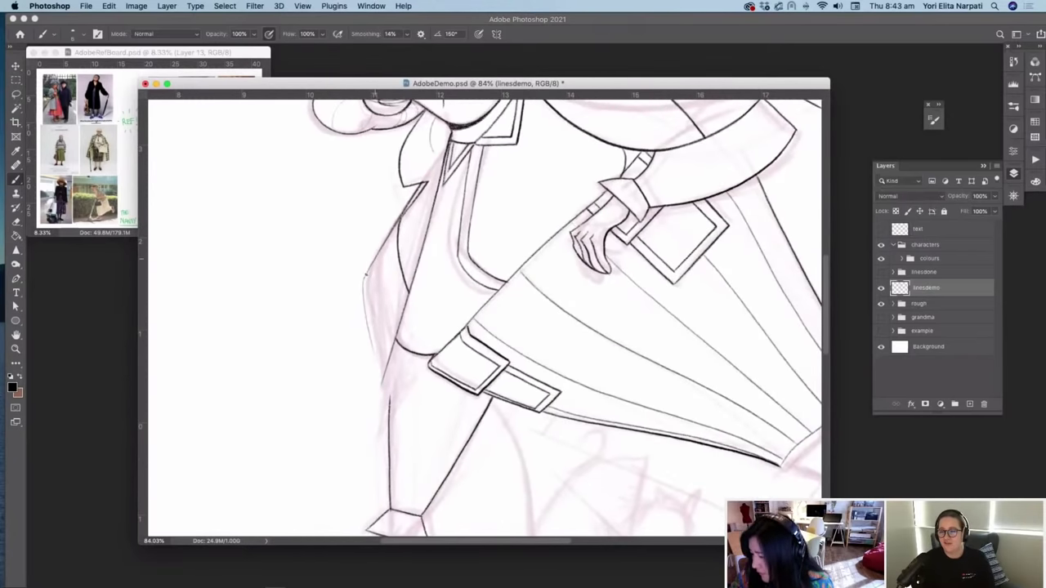
mouse_move(366, 274)
left_mouse_down()
mouse_move(386, 235)
mouse_move(369, 303)
mouse_move(379, 382)
left_mouse_up()
left_click_drag(396, 336, 385, 380)
key("super+z")
left_click_drag(396, 338, 382, 383)
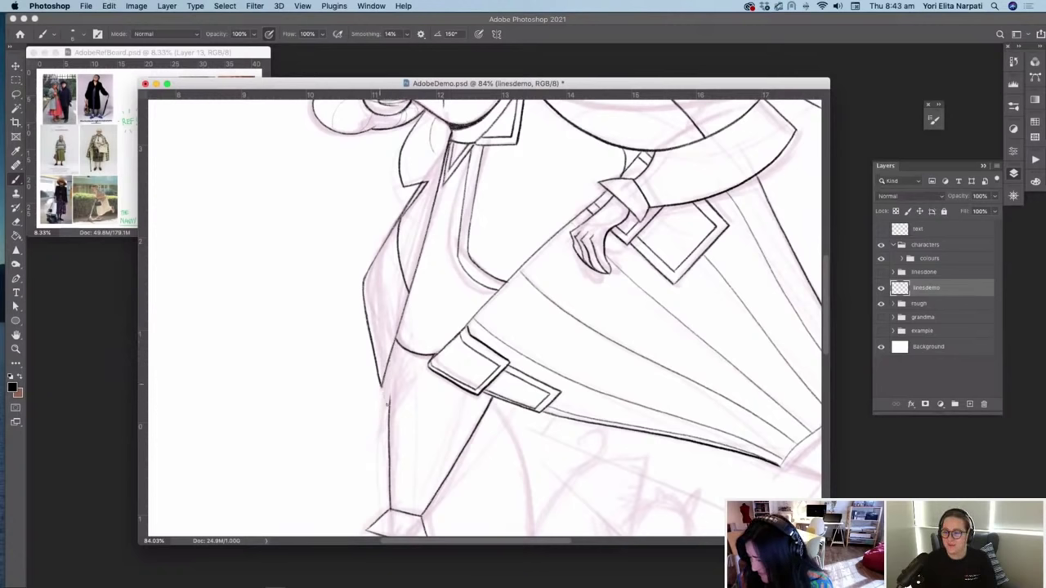
left_click_drag(379, 374, 391, 413)
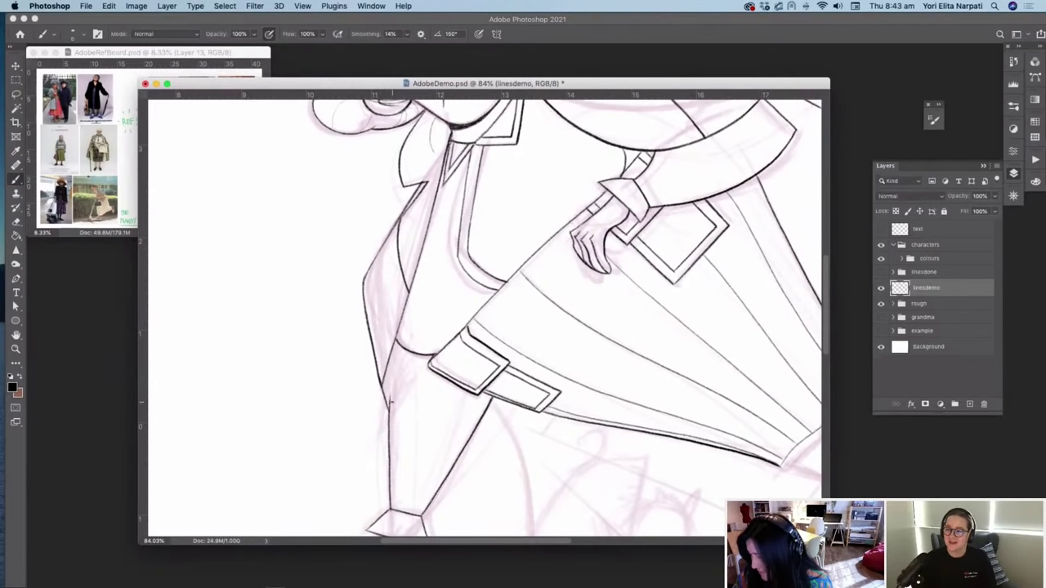
Step: Ink the front and back contours of the left leg from the skirt hem down to the ankle
scroll(391, 402, "up", 3)
scroll(392, 402, "up", 5)
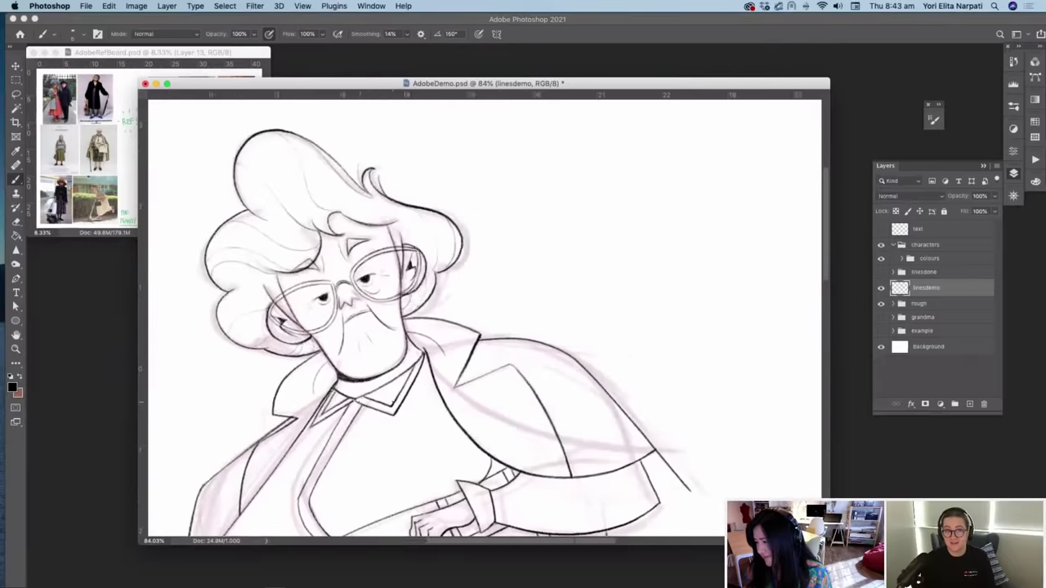
scroll(392, 402, "right", 6)
scroll(393, 402, "down", 5)
scroll(392, 402, "up", 1)
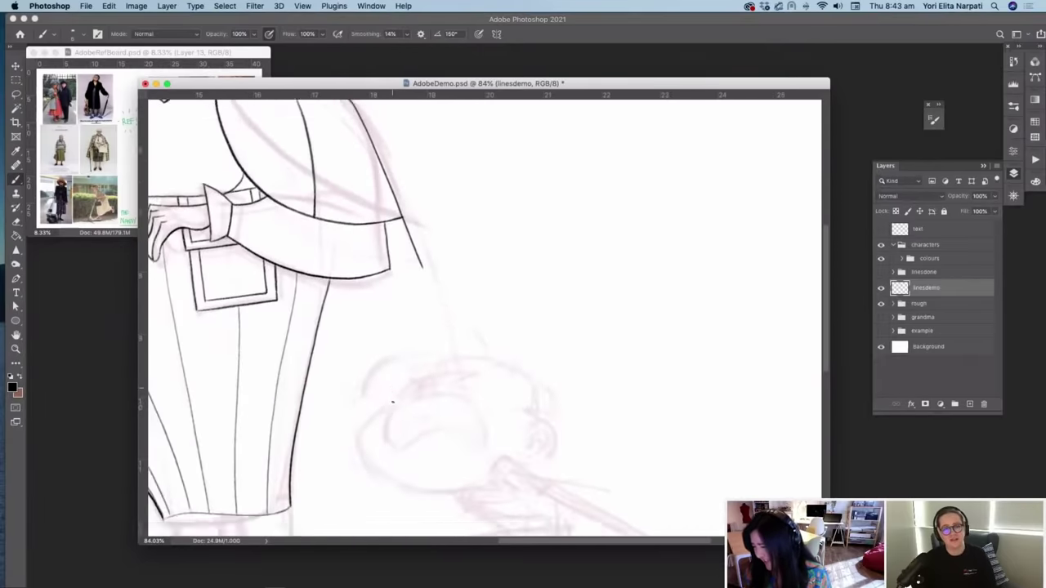
scroll(392, 402, "down", 5)
scroll(393, 402, "left", 3)
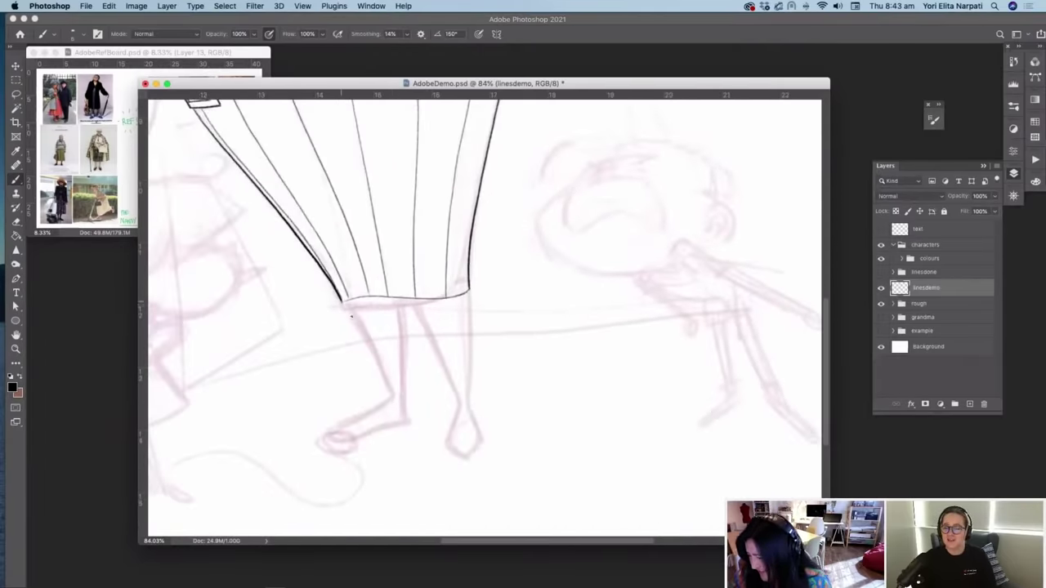
left_click_drag(347, 304, 393, 395)
left_click_drag(400, 300, 408, 418)
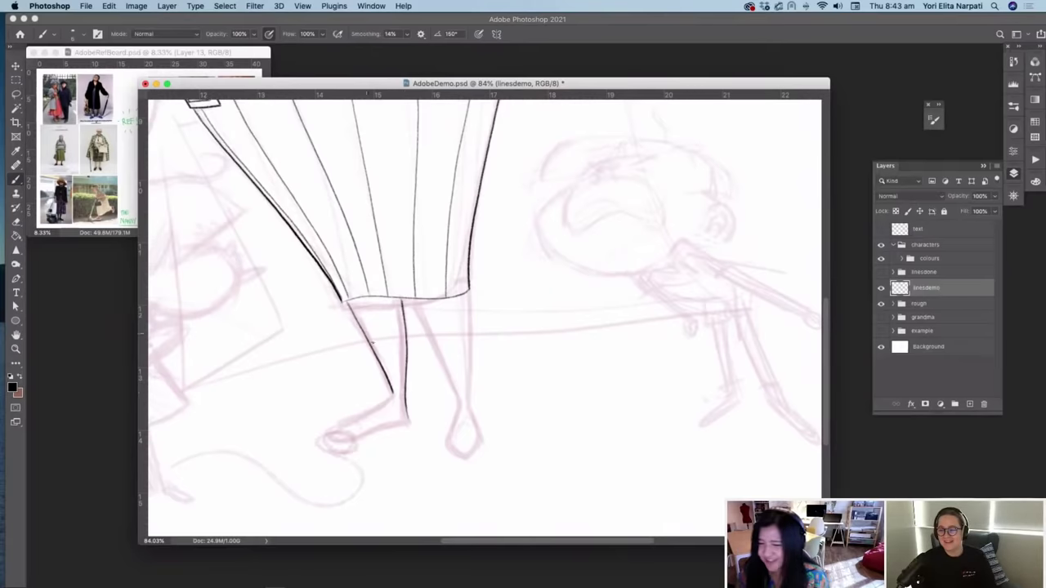
Step: Ink the left foot's rounded shoe toe, shoe opening, instep and underside up to the heel, and try a sole line
left_click_drag(327, 426, 364, 421)
key("super+z")
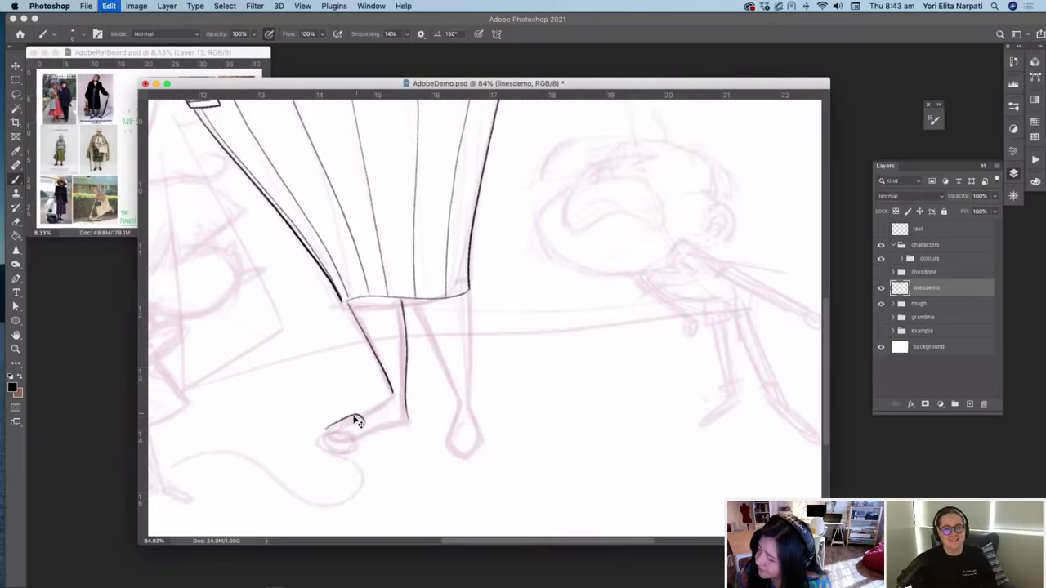
mouse_move(329, 441)
left_mouse_down()
mouse_move(340, 418)
mouse_move(354, 414)
mouse_move(359, 427)
left_mouse_up()
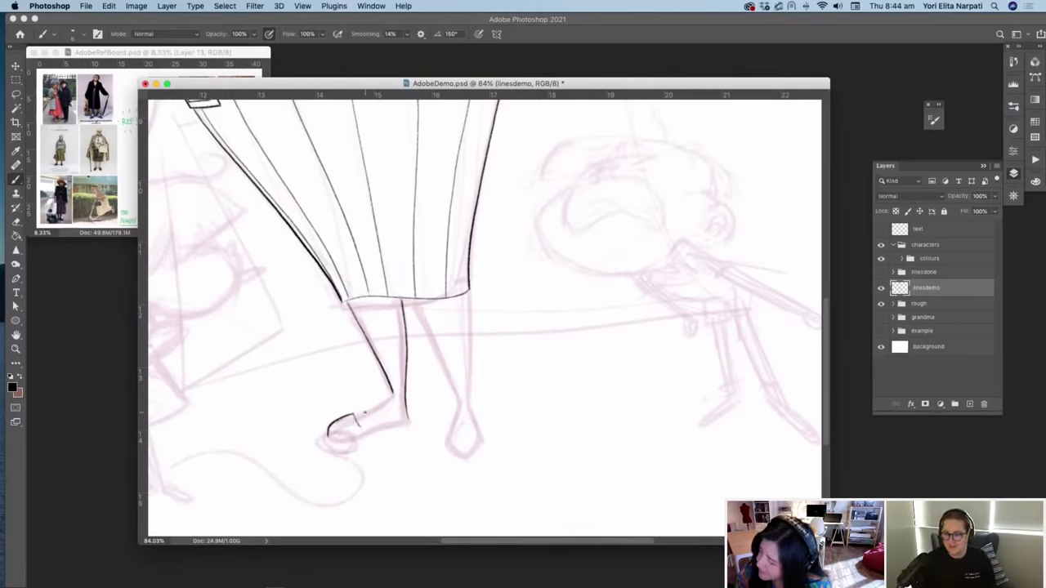
key("super+z")
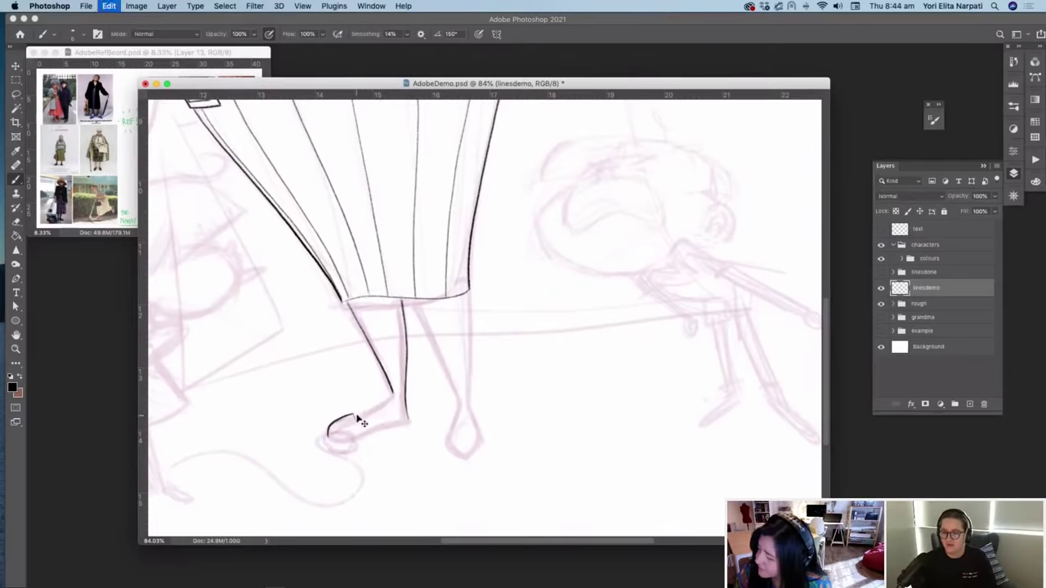
mouse_move(354, 413)
left_mouse_down()
mouse_move(364, 420)
mouse_move(389, 400)
left_mouse_up()
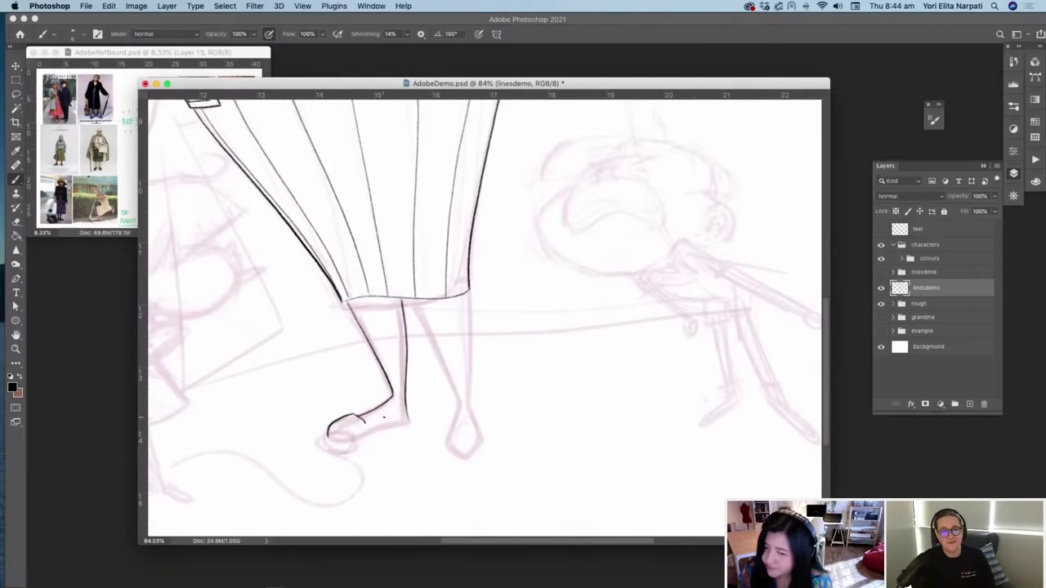
left_click_drag(365, 423, 402, 417)
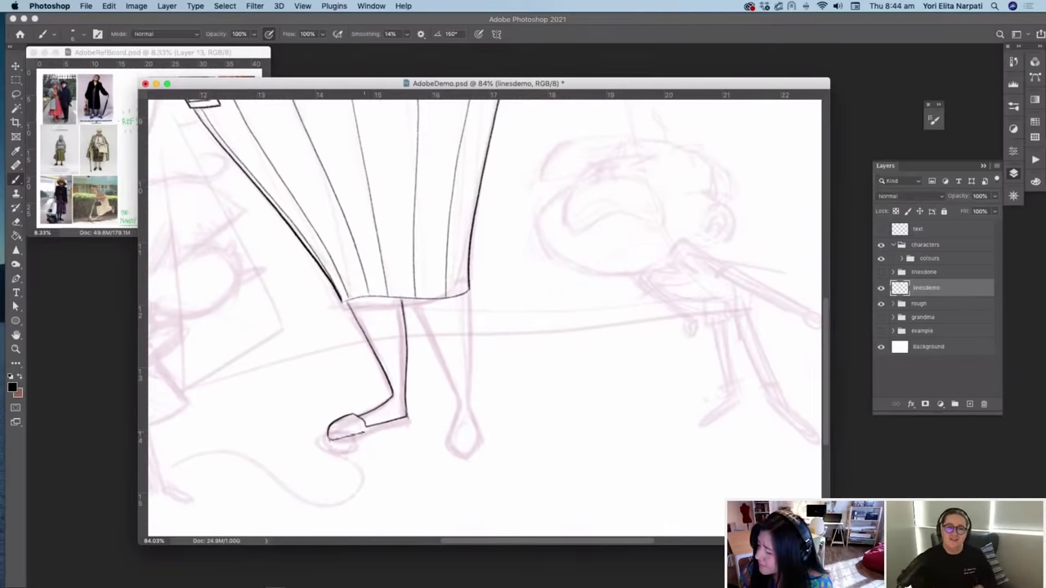
left_click_drag(335, 444, 409, 424)
key("super+z")
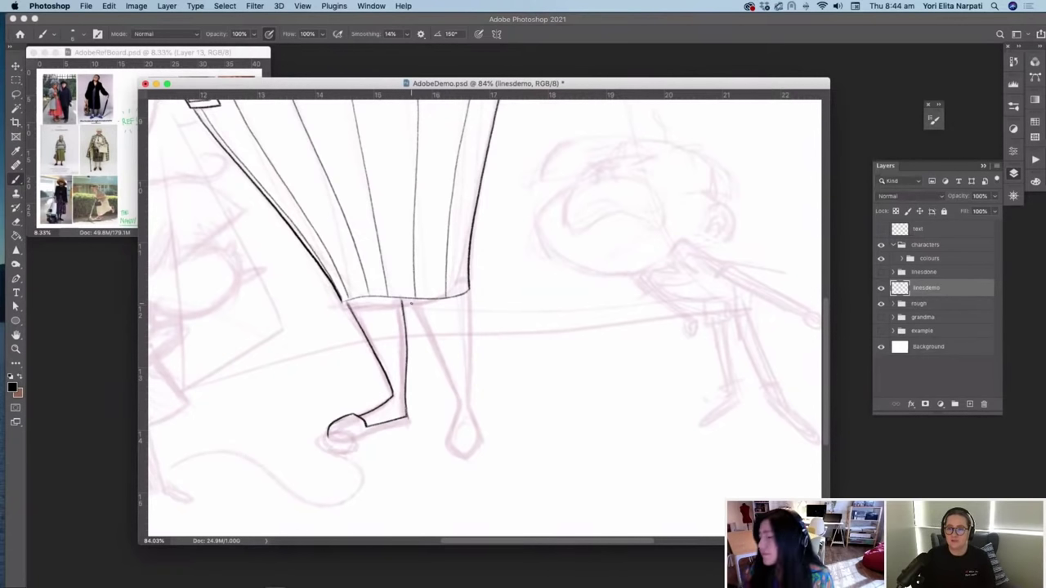
Step: Fill a dark shadow sliver under the skirt hem above the left leg
scroll(411, 303, "up", 3)
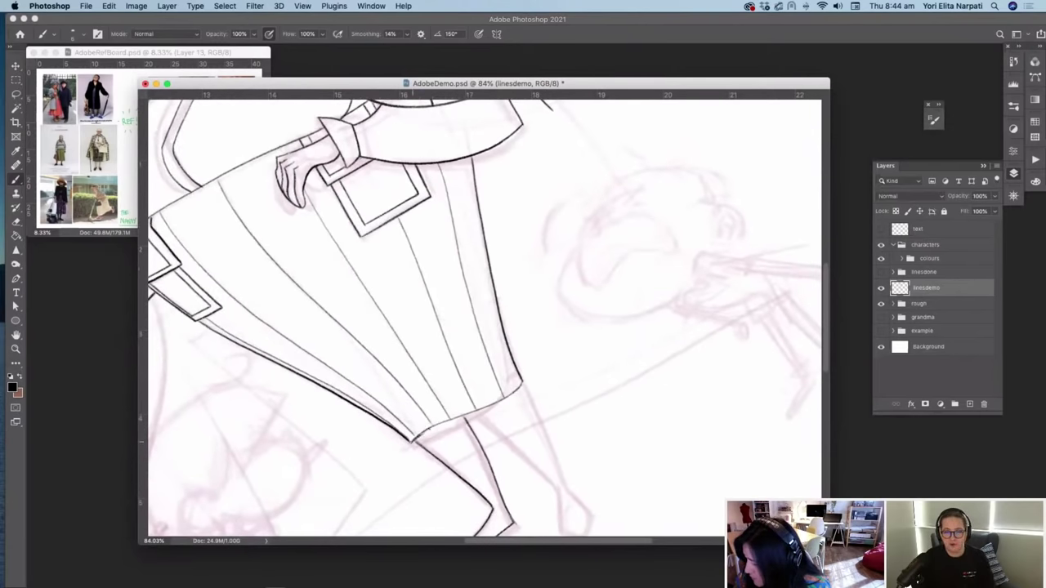
left_click_drag(420, 433, 498, 405)
left_click_drag(417, 442, 464, 415)
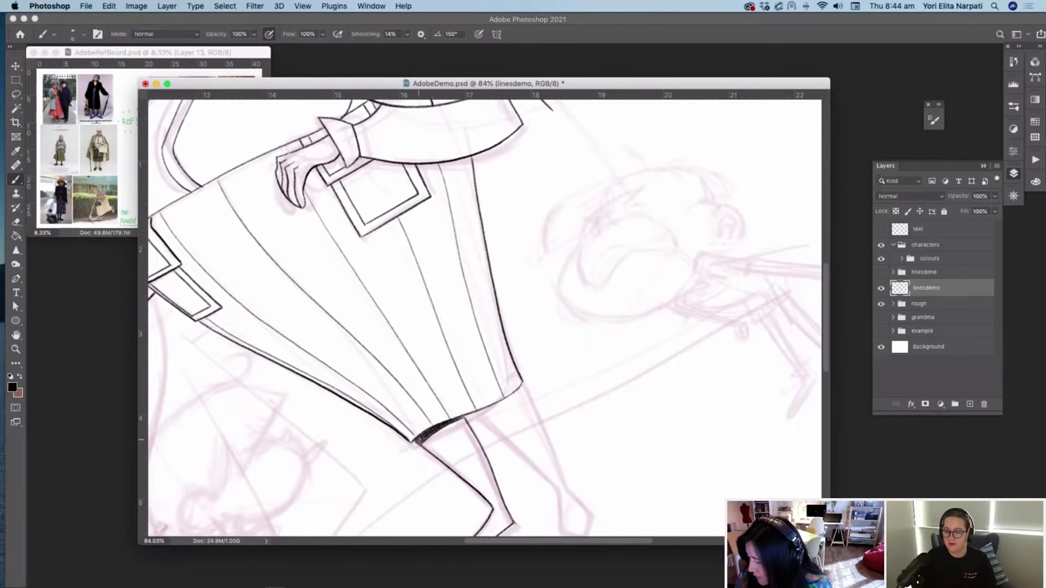
Step: Thicken the curved coat line running from the right lapel corner down to the cape's lower edge
scroll(467, 406, "up", 5)
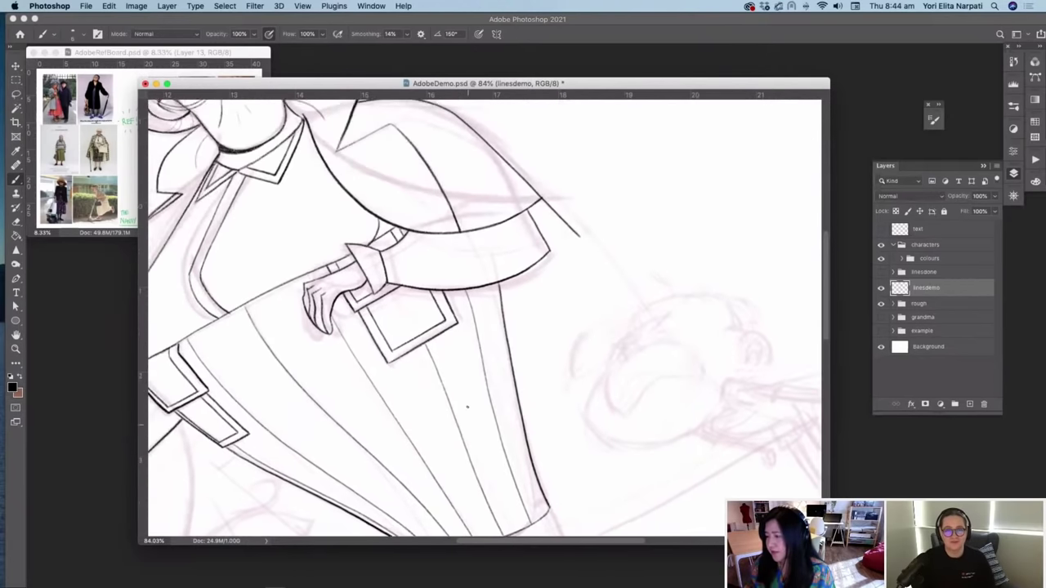
scroll(561, 415, "down", 5)
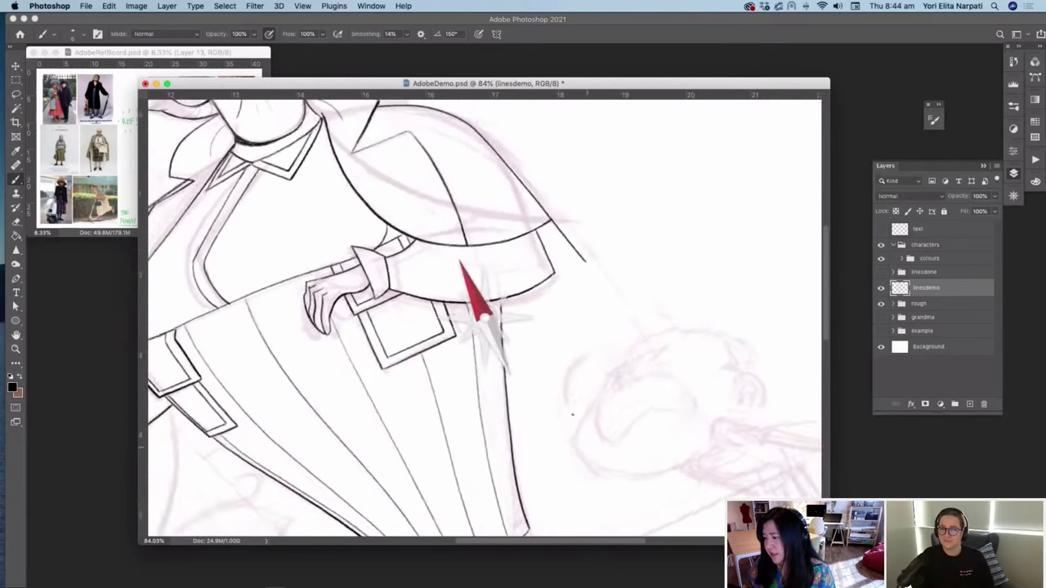
scroll(573, 414, "down", 2)
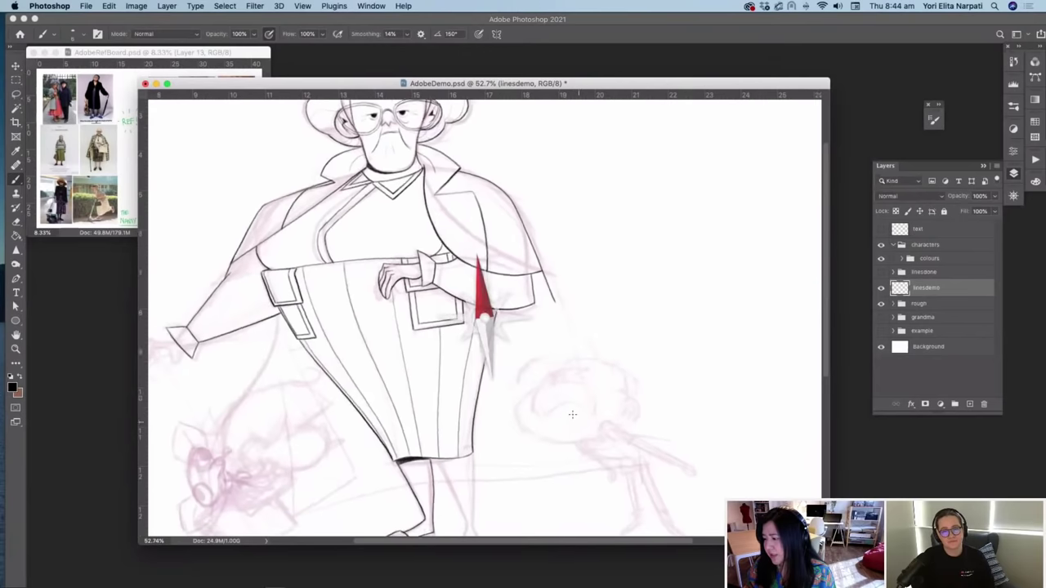
scroll(572, 414, "up", 5)
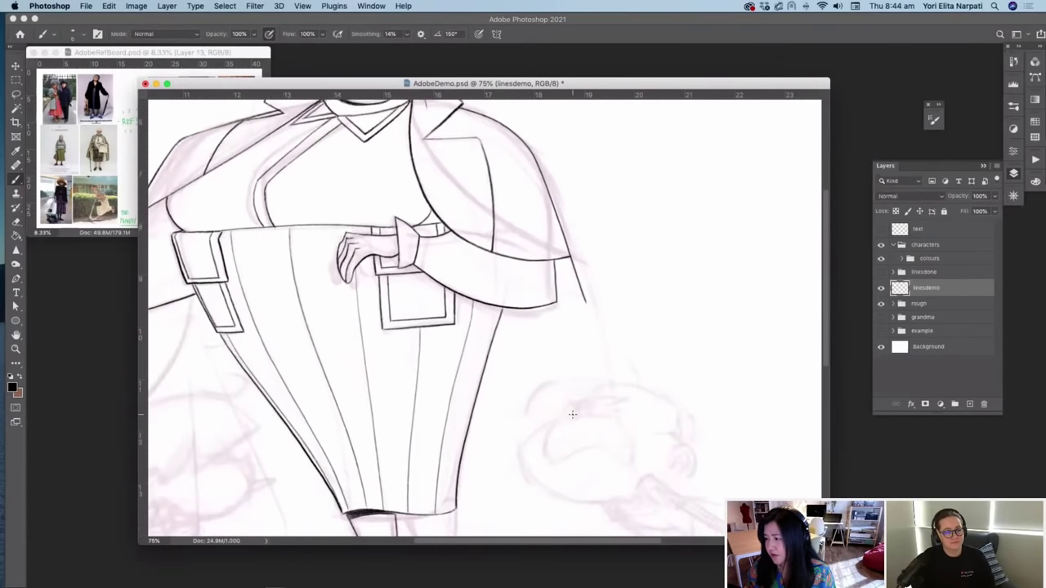
scroll(572, 414, "left", 3)
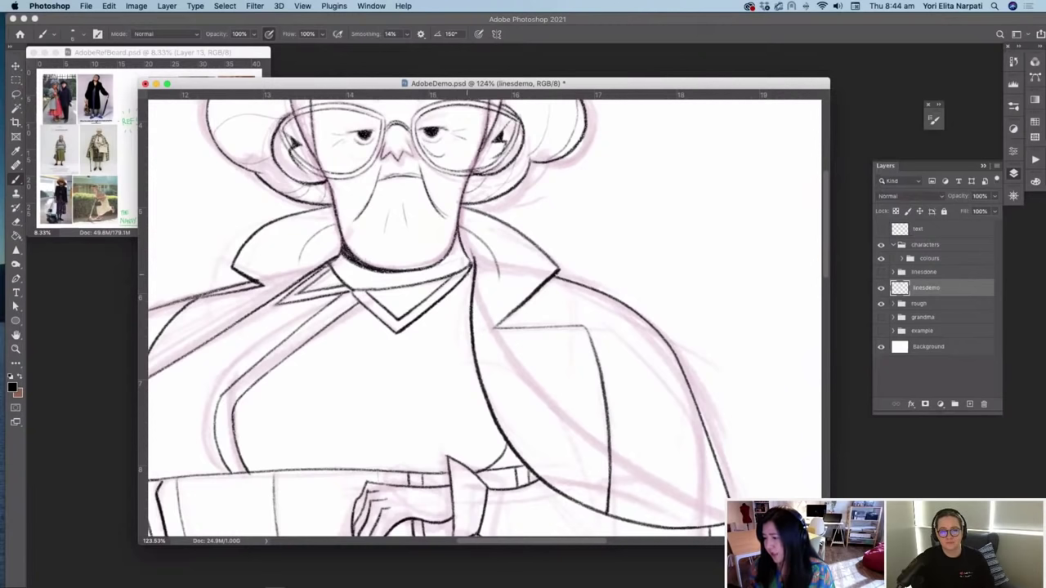
scroll(467, 275, "down", 5)
scroll(467, 274, "up", 3)
scroll(467, 274, "down", 4)
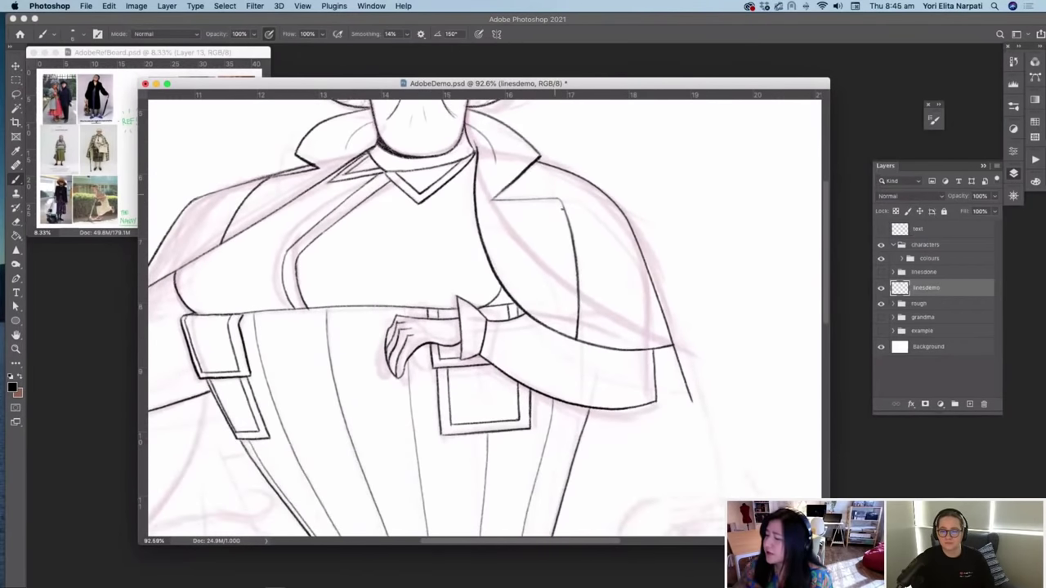
left_click_drag(562, 205, 578, 340)
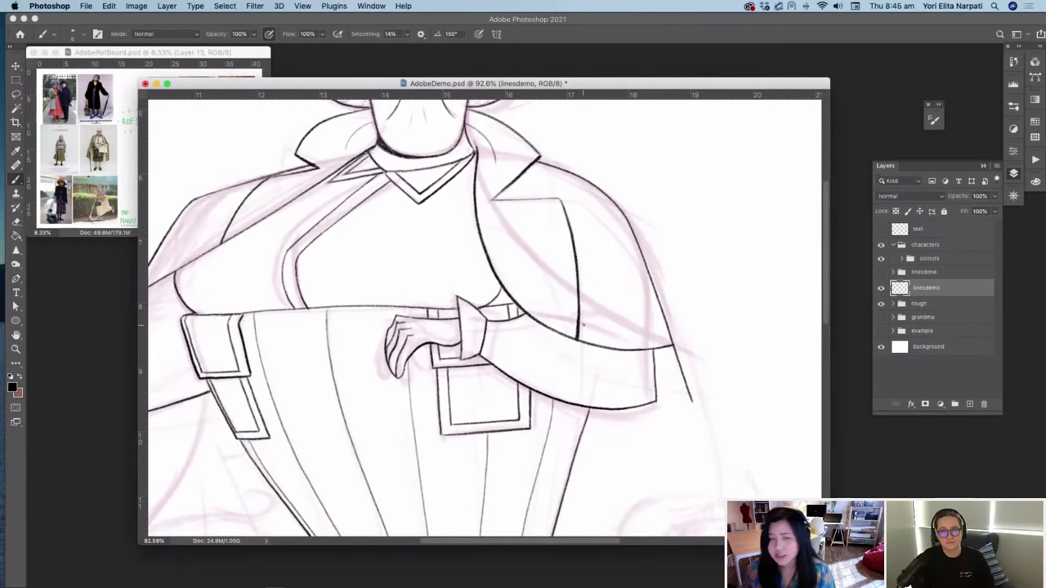
Step: With the canvas rotated, thicken the skirt's waistline between the left pocket flap and the coat's inner trim, and touch up beneath the hand
scroll(583, 324, "down", 5)
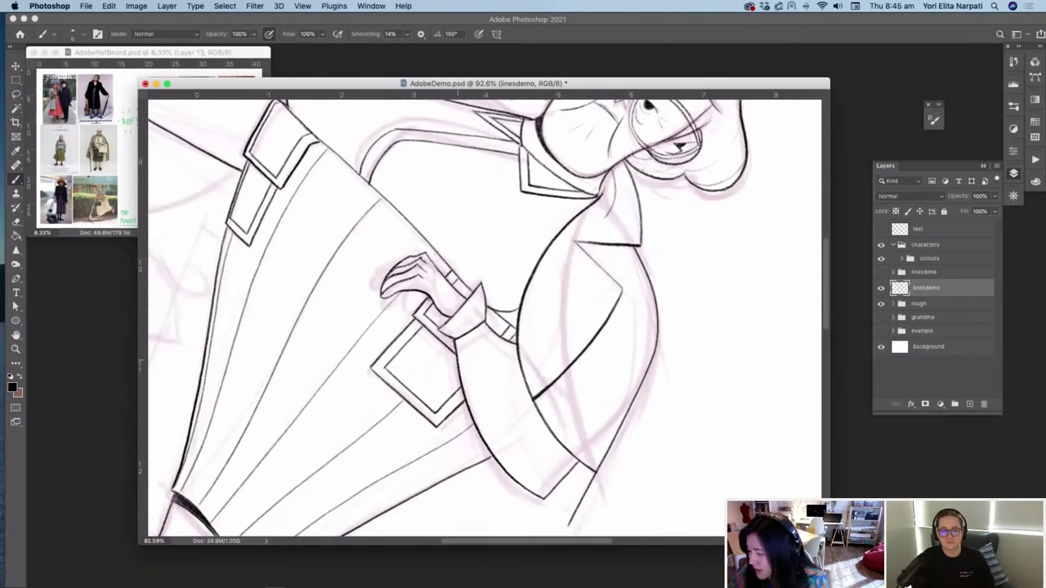
left_click_drag(426, 294, 434, 307)
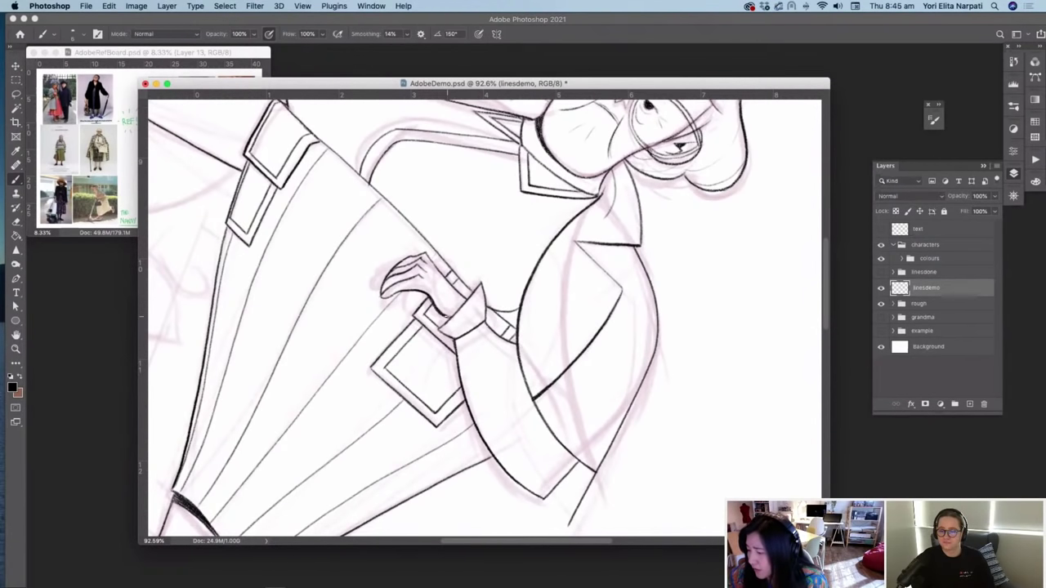
left_click_drag(284, 103, 377, 189)
left_click_drag(336, 152, 374, 187)
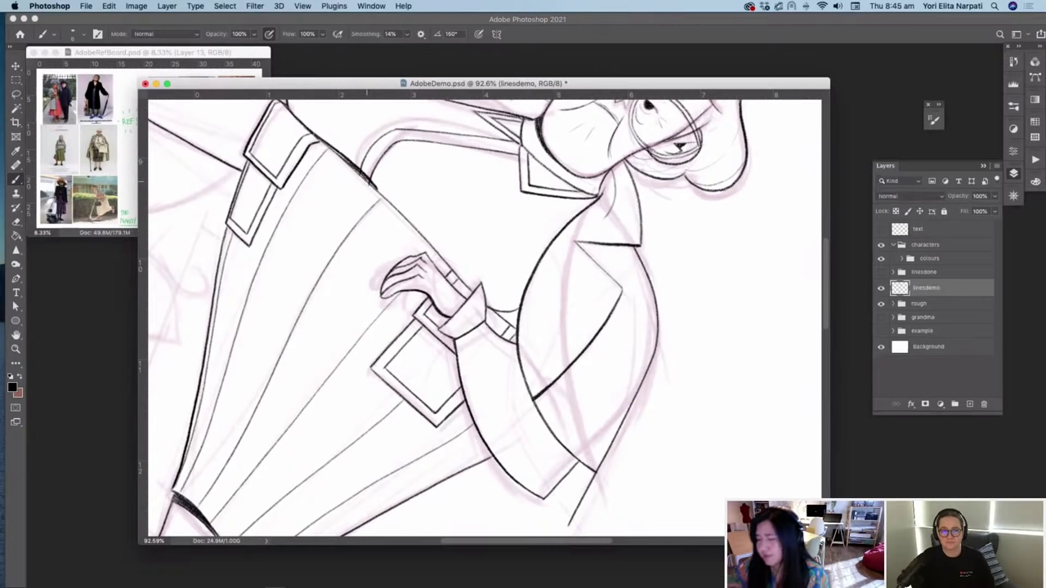
left_click_drag(327, 145, 386, 200)
left_click_drag(349, 162, 367, 182)
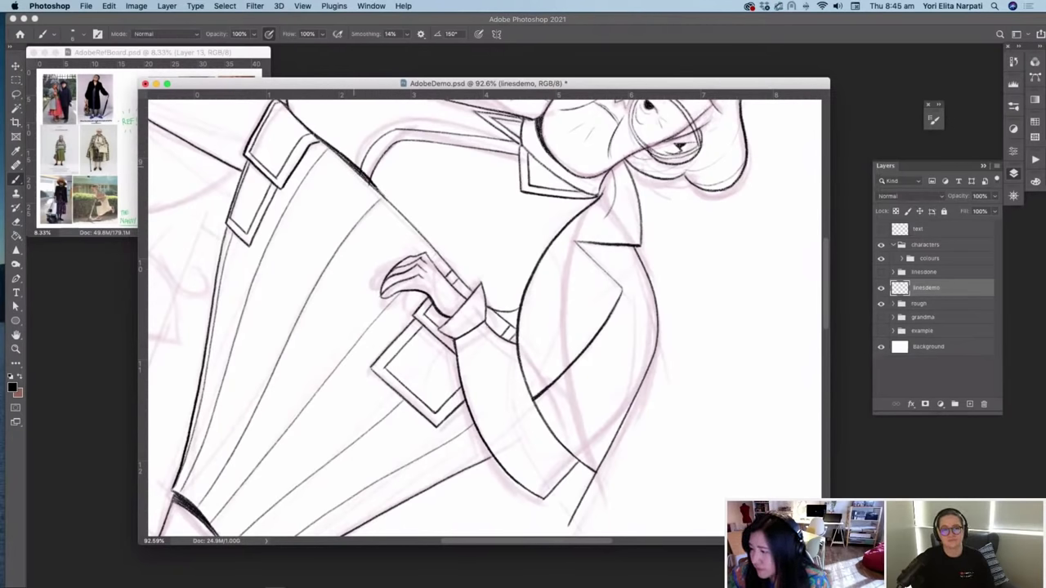
Step: Extend the cape's outer edge with one long curved line from beside the bent arm's sleeve down to the small character sketch
scroll(406, 233, "down", 4)
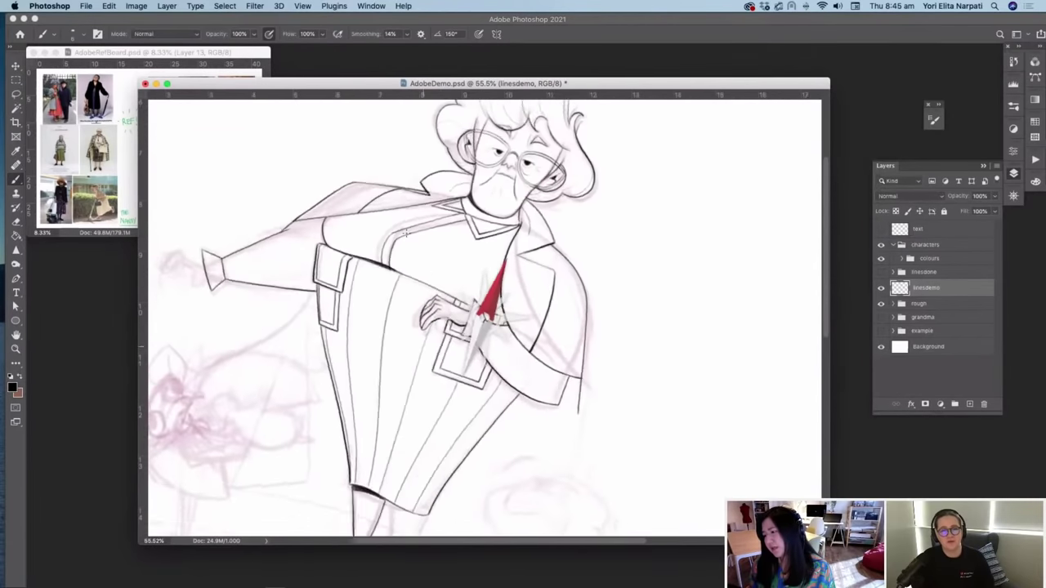
scroll(406, 233, "down", 2)
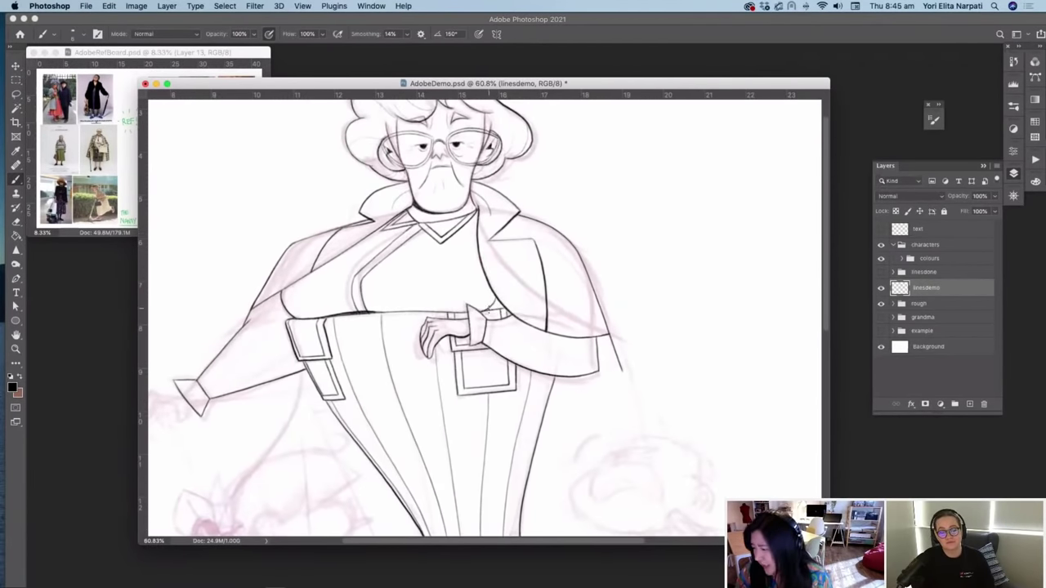
scroll(441, 344, "down", 5)
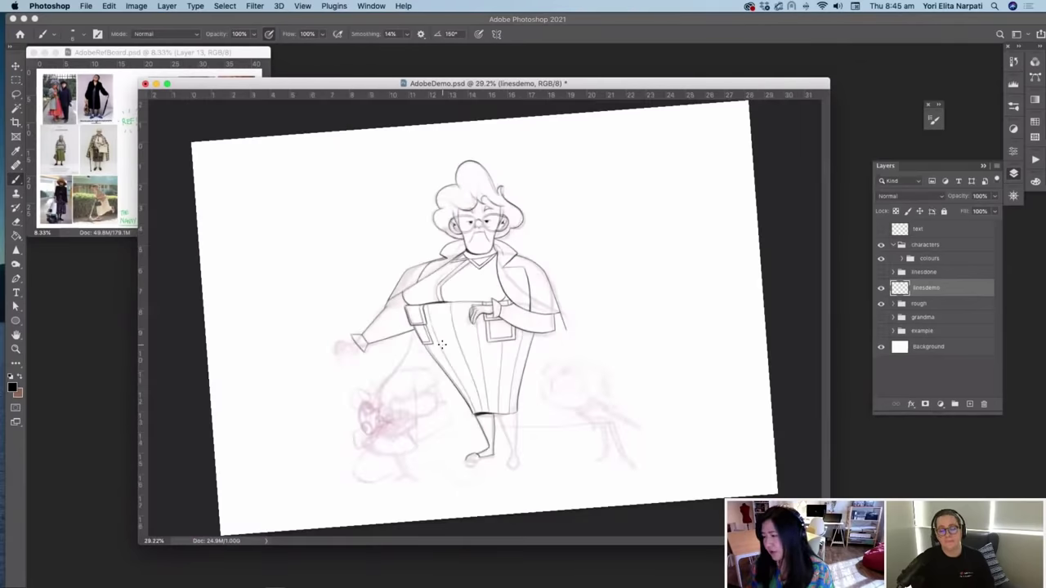
left_click(441, 343)
scroll(442, 344, "up", 5)
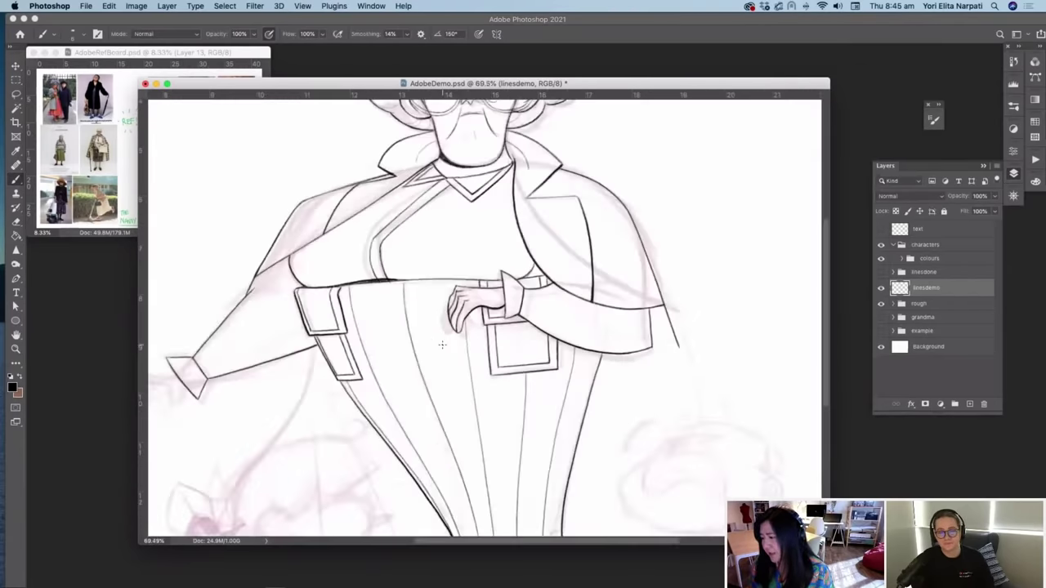
scroll(442, 344, "right", 5)
scroll(442, 344, "left", 2)
scroll(442, 344, "up", 1)
scroll(442, 344, "down", 4)
scroll(442, 344, "up", 1)
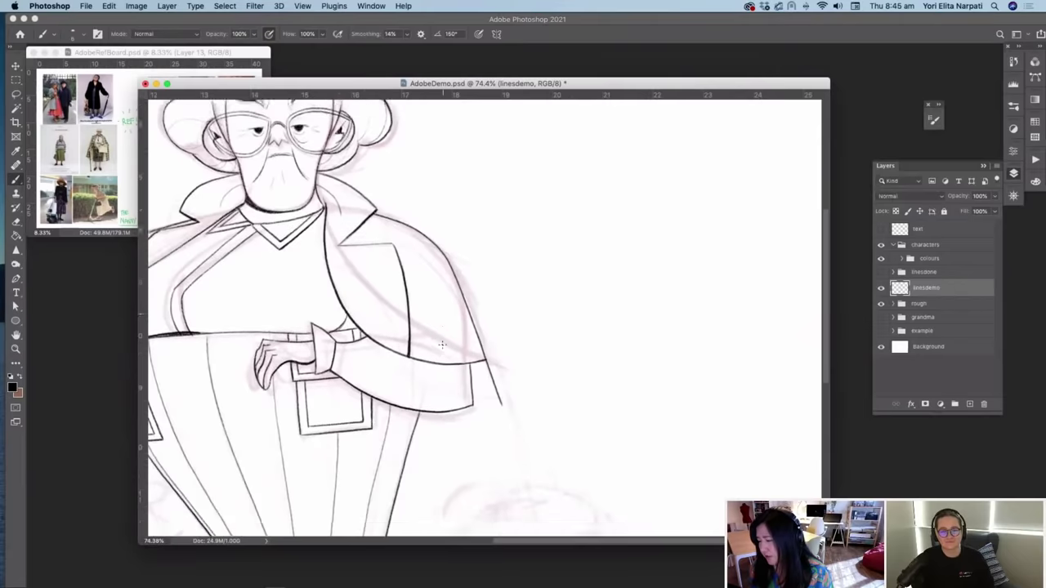
scroll(442, 343, "down", 4)
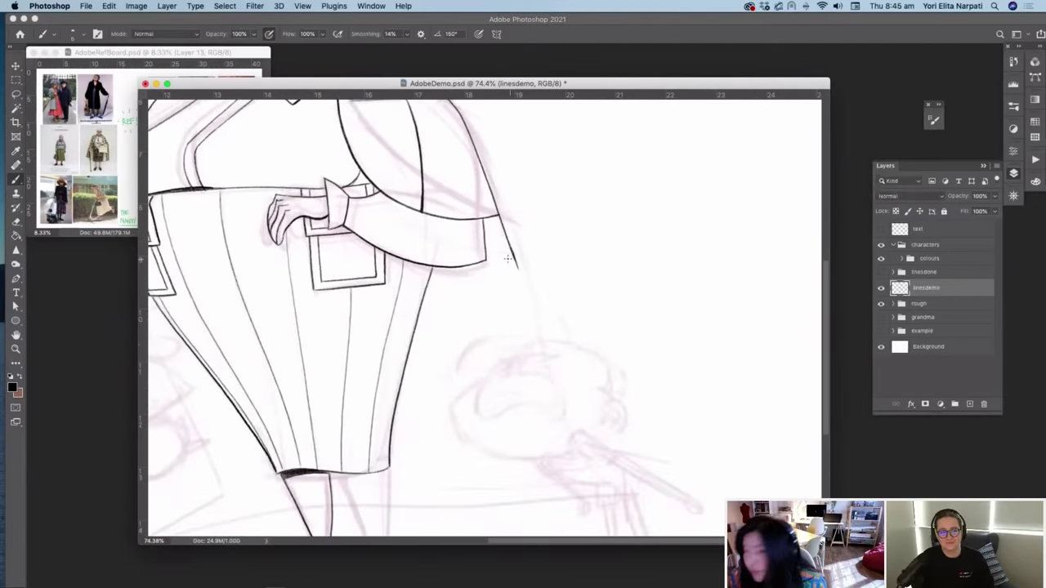
left_click_drag(515, 255, 592, 482)
Step: Ink the cape panel hanging below the outstretched arm, with its slanted inner edge, angled hem and vertical outer edge
scroll(607, 504, "left", 5)
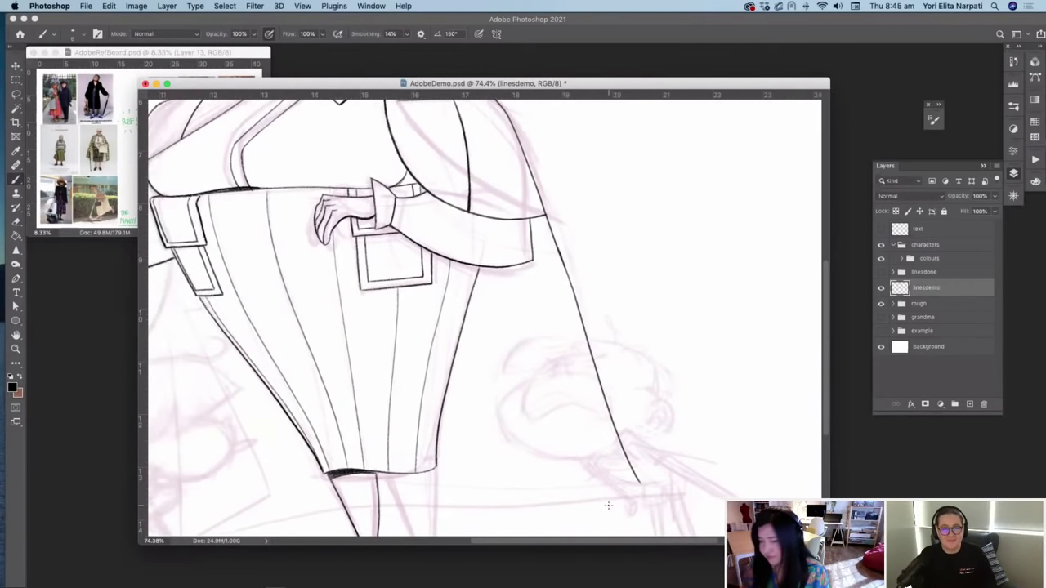
mouse_move(222, 268)
left_mouse_down()
mouse_move(317, 493)
mouse_move(297, 493)
mouse_move(374, 448)
left_mouse_up()
scroll(321, 509, "down", 3)
scroll(320, 509, "left", 3)
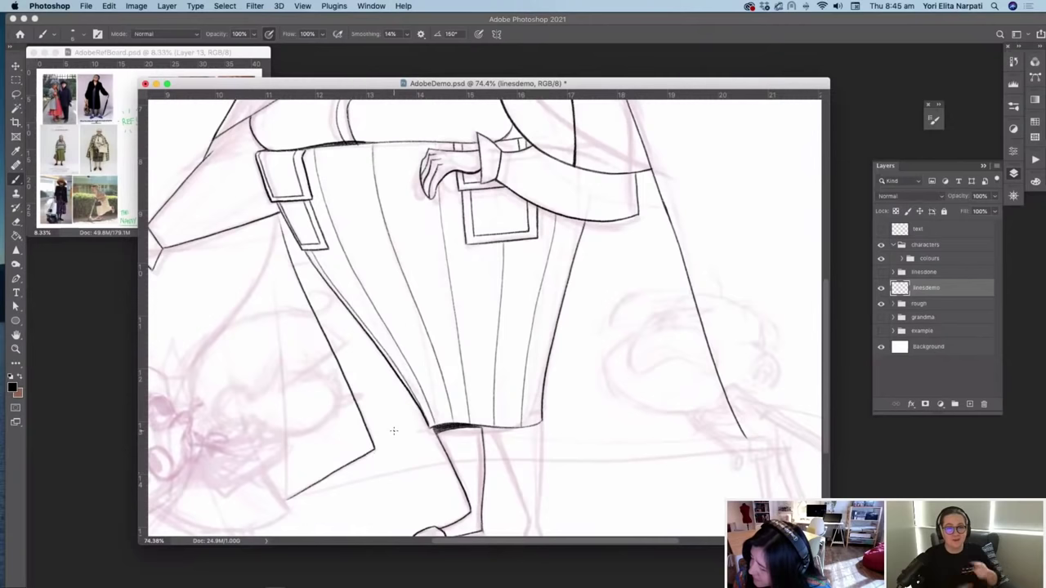
scroll(393, 430, "left", 5)
scroll(393, 430, "down", 3)
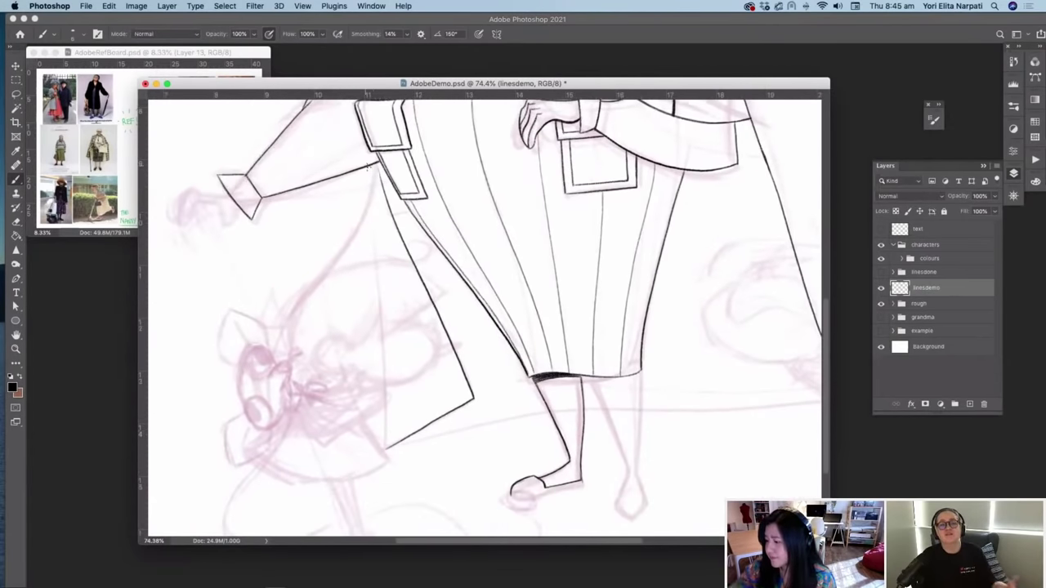
left_click_drag(375, 167, 385, 447)
Step: Ink both sides of the right leg from the skirt hem down to the ankle
scroll(389, 425, "right", 5)
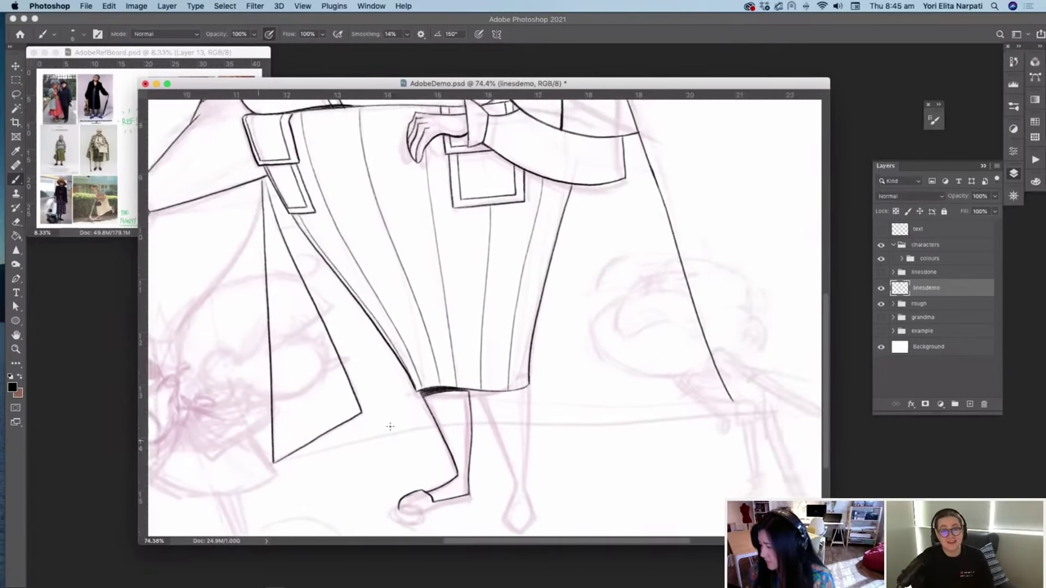
scroll(386, 419, "left", 2)
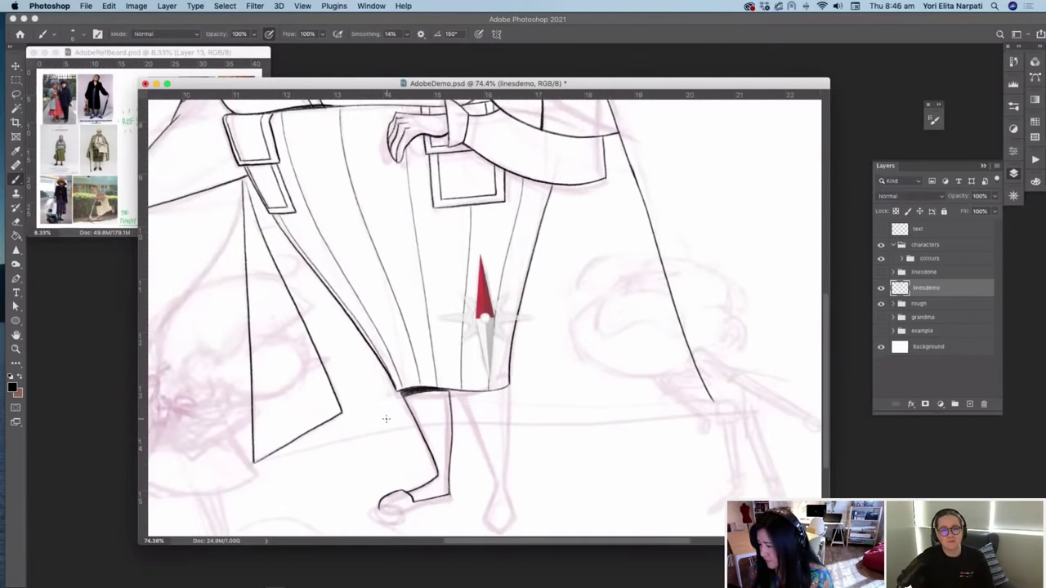
scroll(550, 254, "up", 1)
scroll(550, 254, "up", 2)
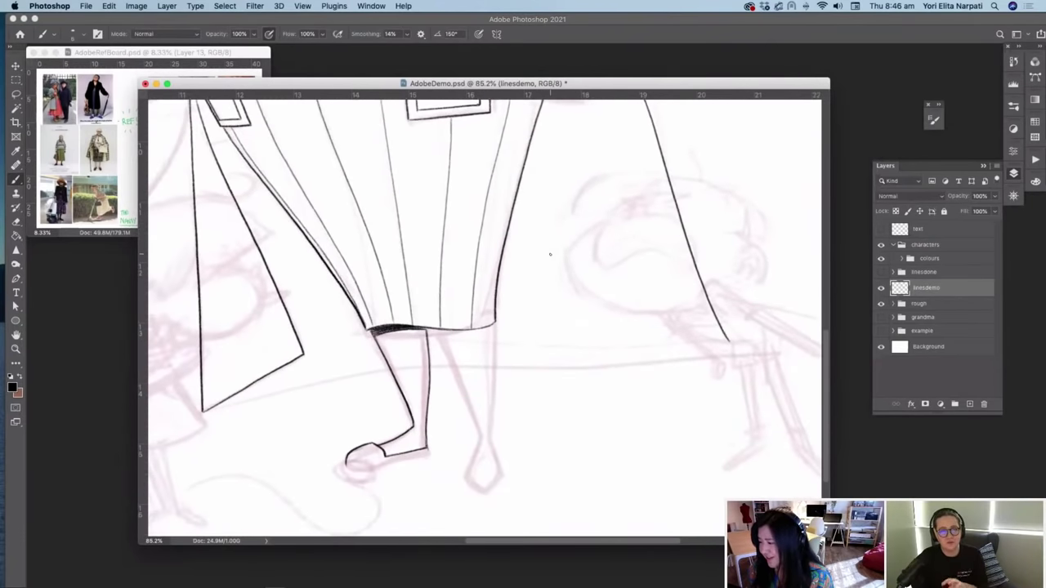
left_click_drag(438, 331, 480, 434)
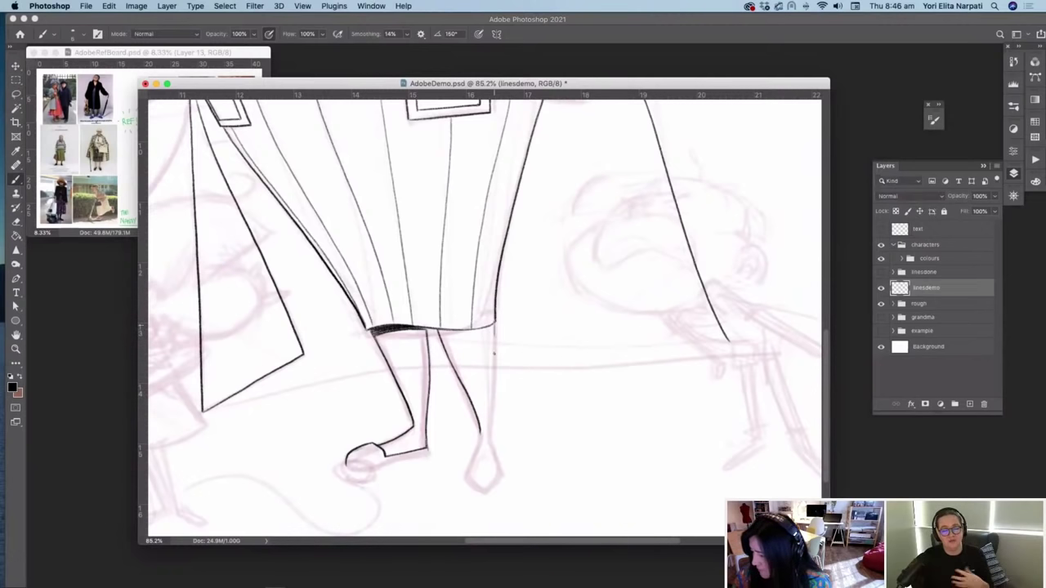
left_click_drag(493, 327, 490, 426)
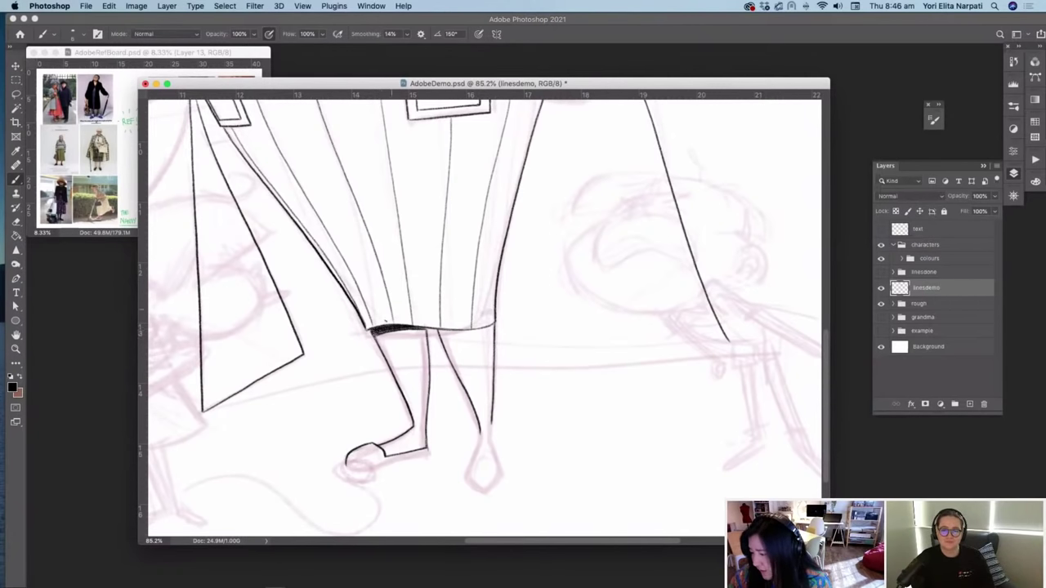
Step: Darken the shadow under the skirt hem above the left leg and fill a matching shadow sliver above the right leg
left_click_drag(379, 331, 390, 329)
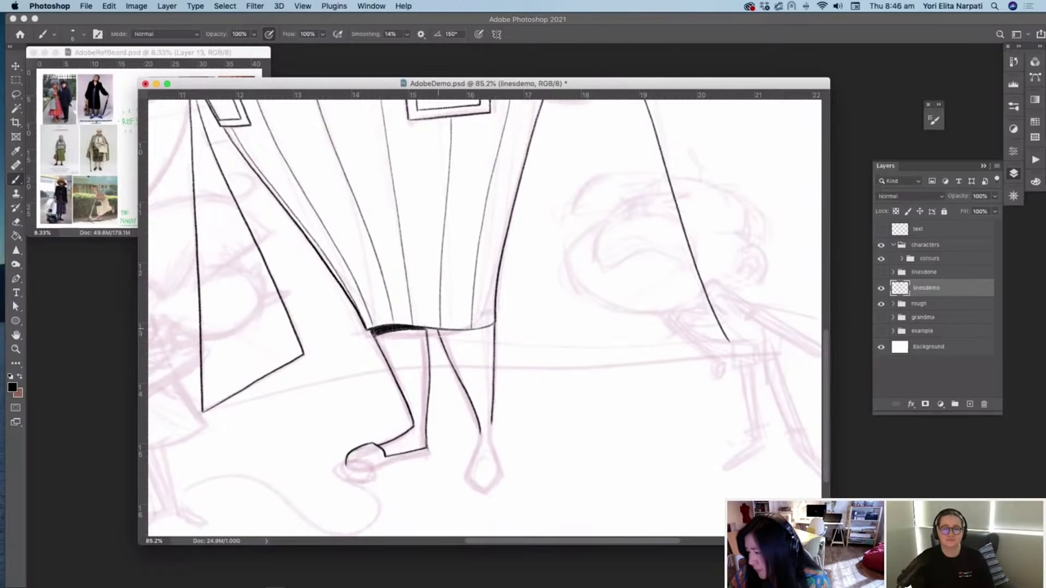
key("r")
left_click_drag(438, 328, 440, 335)
key("space")
left_click_drag(442, 274, 445, 346)
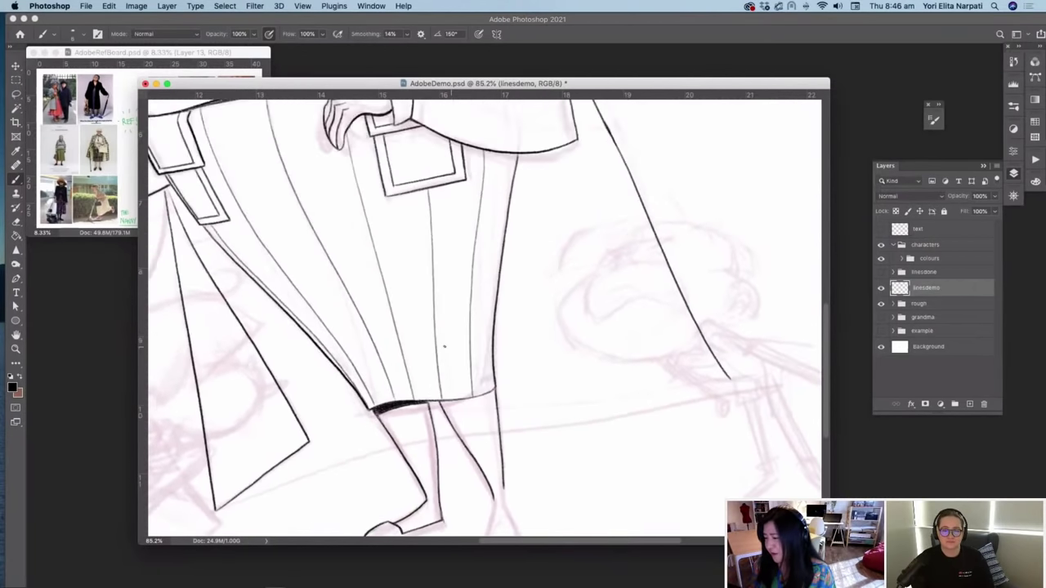
mouse_move(445, 406)
left_mouse_down()
mouse_move(482, 395)
mouse_move(443, 401)
mouse_move(466, 399)
left_mouse_up()
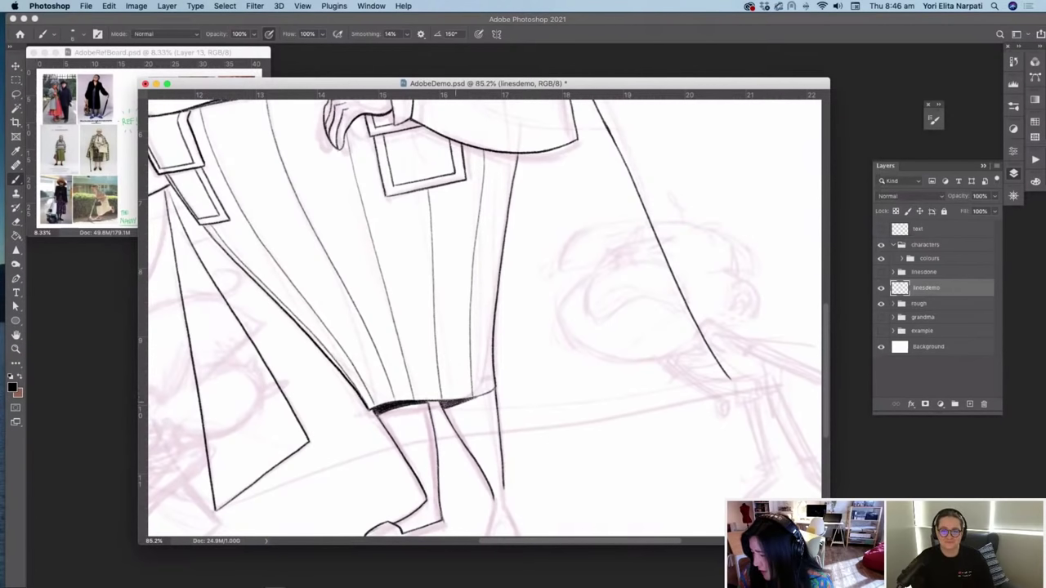
Step: Ink the right foot's front-facing shoe with its rounded opening and pointed toe, joined to the ankle lines
scroll(494, 381, "down", 4)
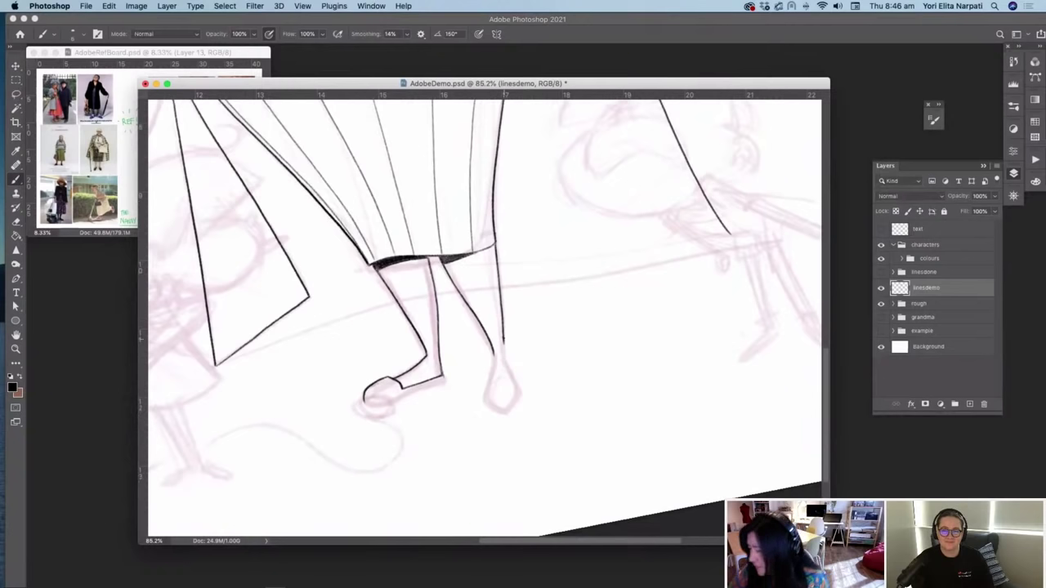
mouse_move(504, 331)
left_mouse_down()
mouse_move(507, 366)
mouse_move(489, 389)
mouse_move(501, 374)
mouse_move(515, 386)
mouse_move(484, 399)
mouse_move(504, 412)
mouse_move(517, 397)
left_mouse_up()
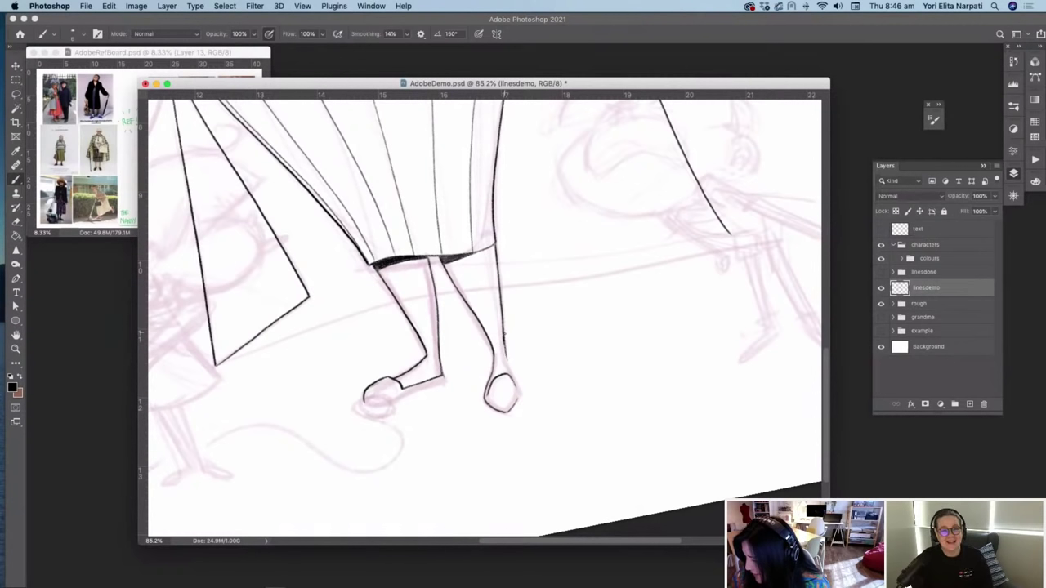
left_click_drag(505, 340, 520, 397)
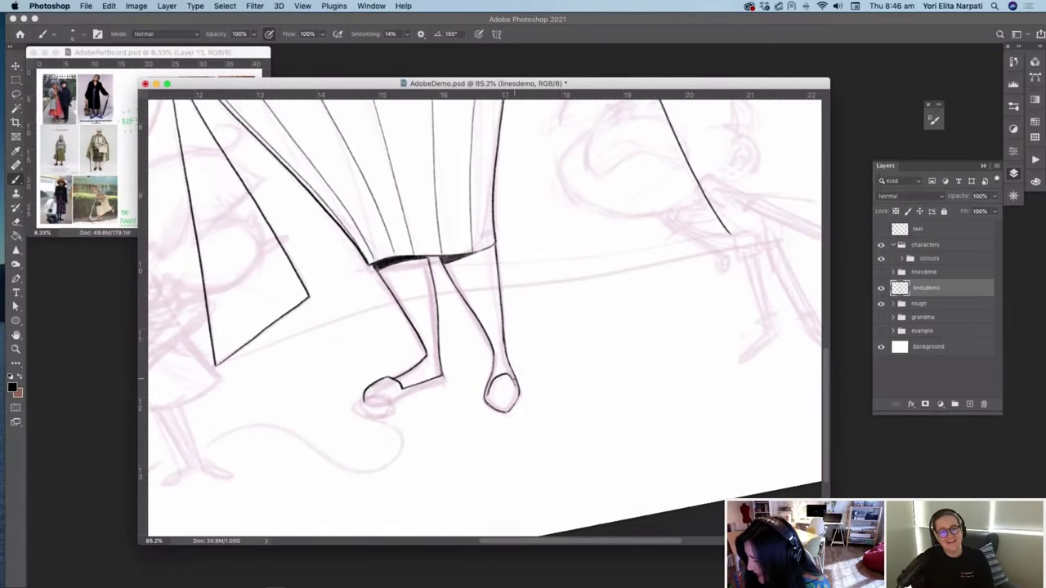
mouse_move(487, 395)
left_mouse_down()
mouse_move(490, 379)
mouse_move(515, 371)
left_mouse_up()
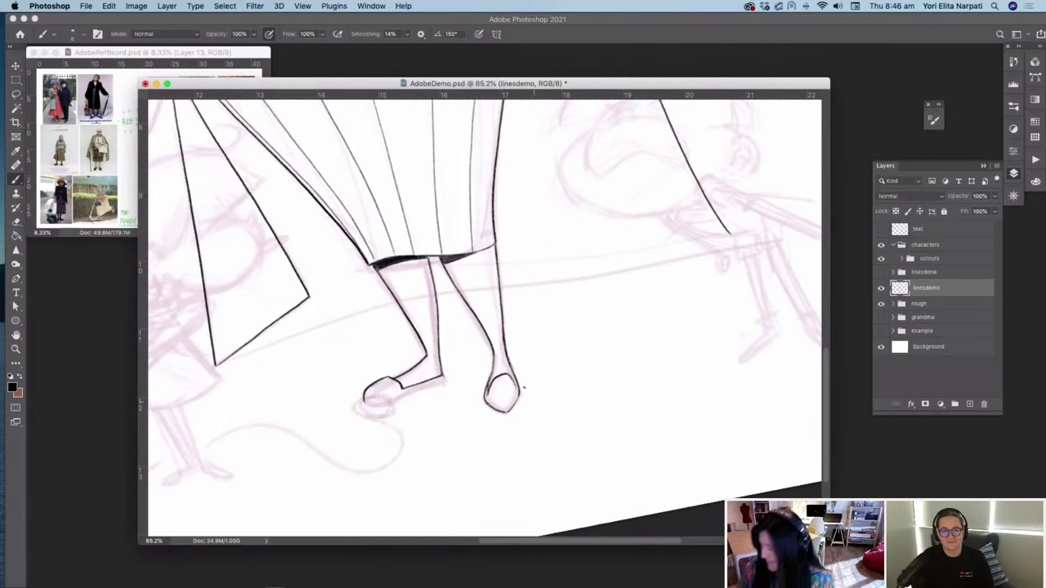
Step: Flip the canvas horizontally to check the whole character's line art in mirror image
scroll(532, 401, "down", 8)
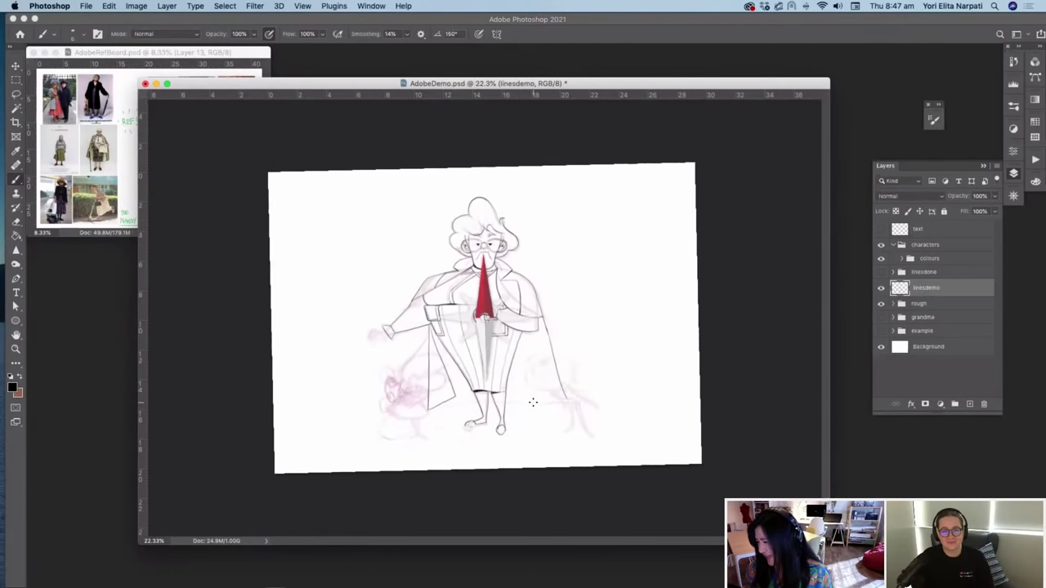
scroll(532, 402, "up", 3)
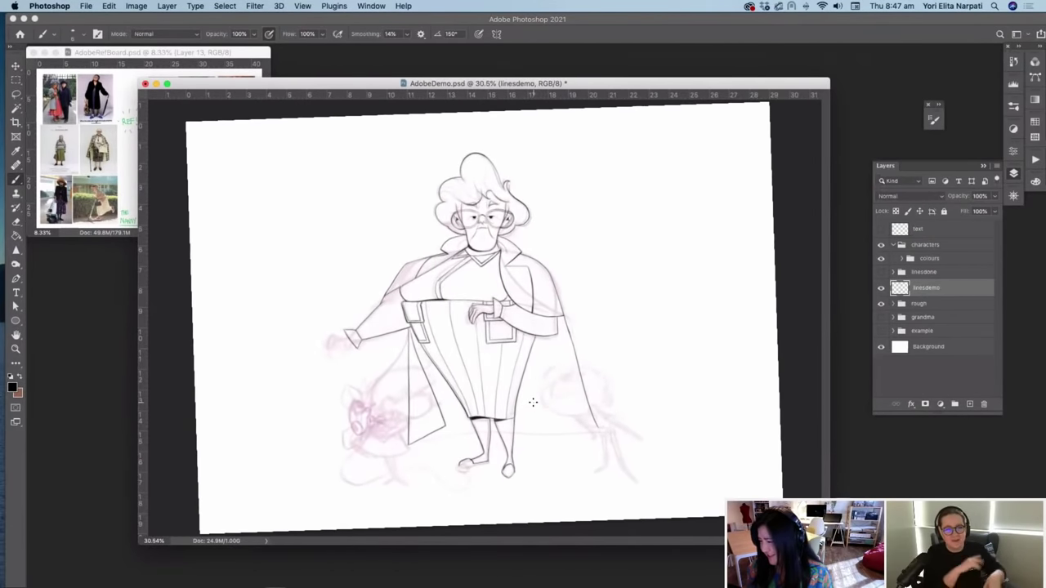
left_click(147, 7)
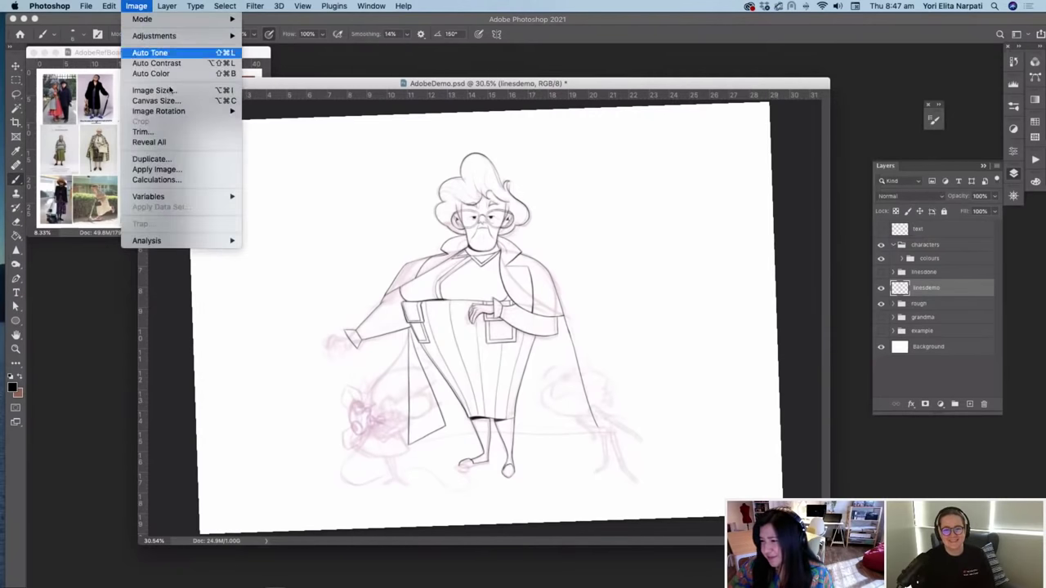
mouse_move(186, 111)
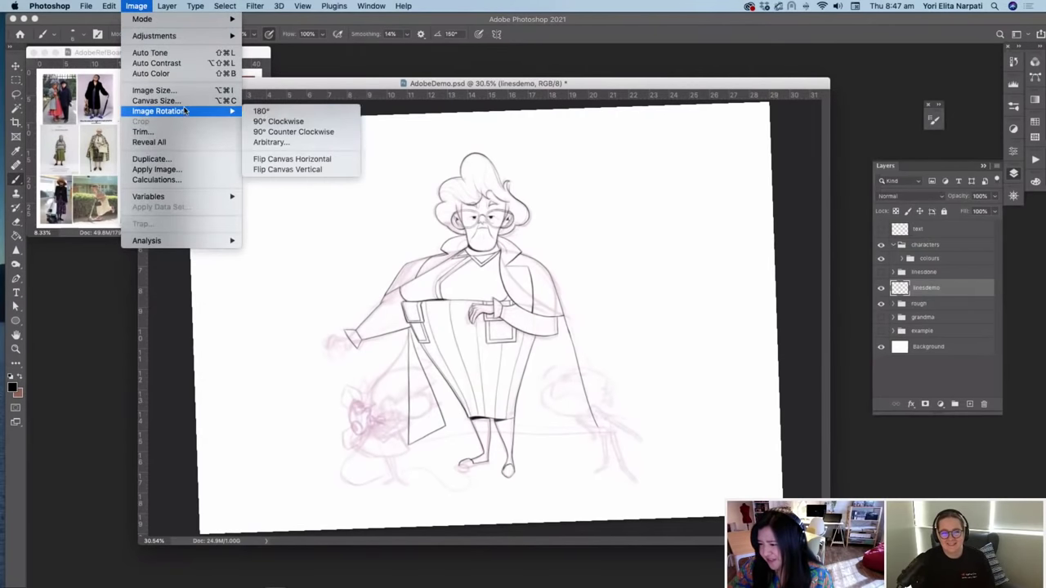
left_click(319, 161)
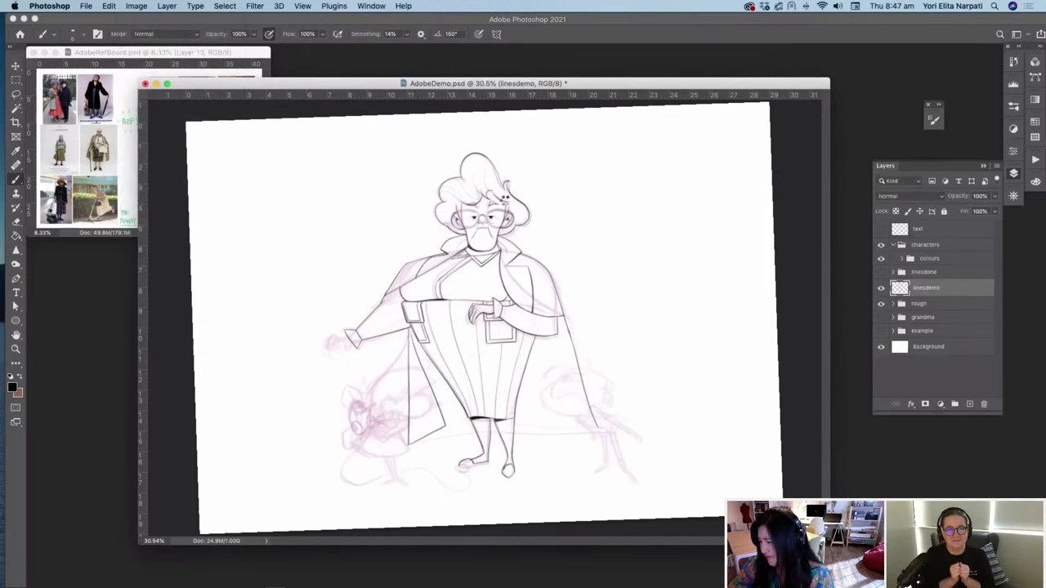
key("ctrl+shift+h")
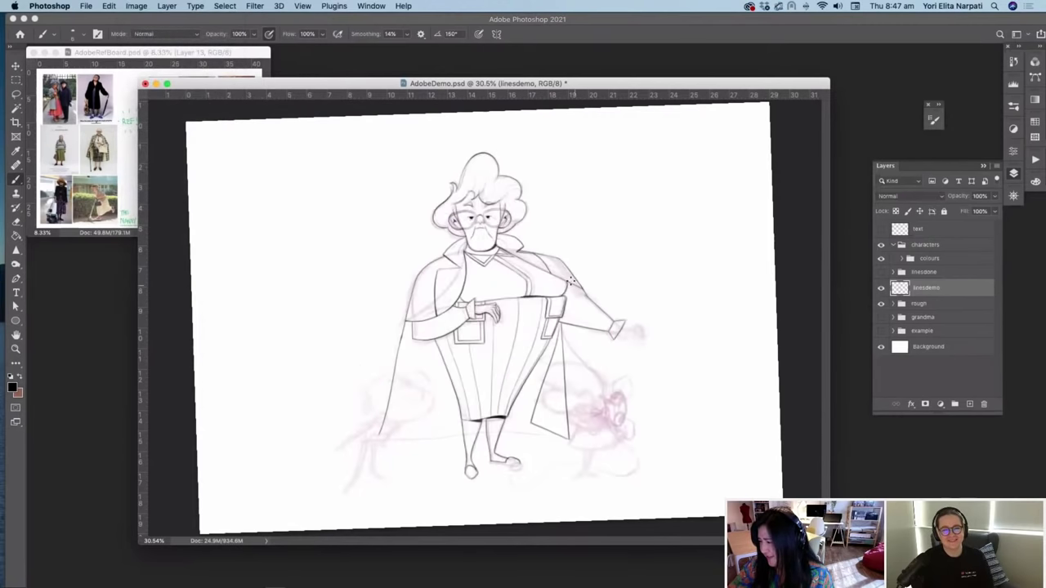
scroll(571, 280, "up", 4)
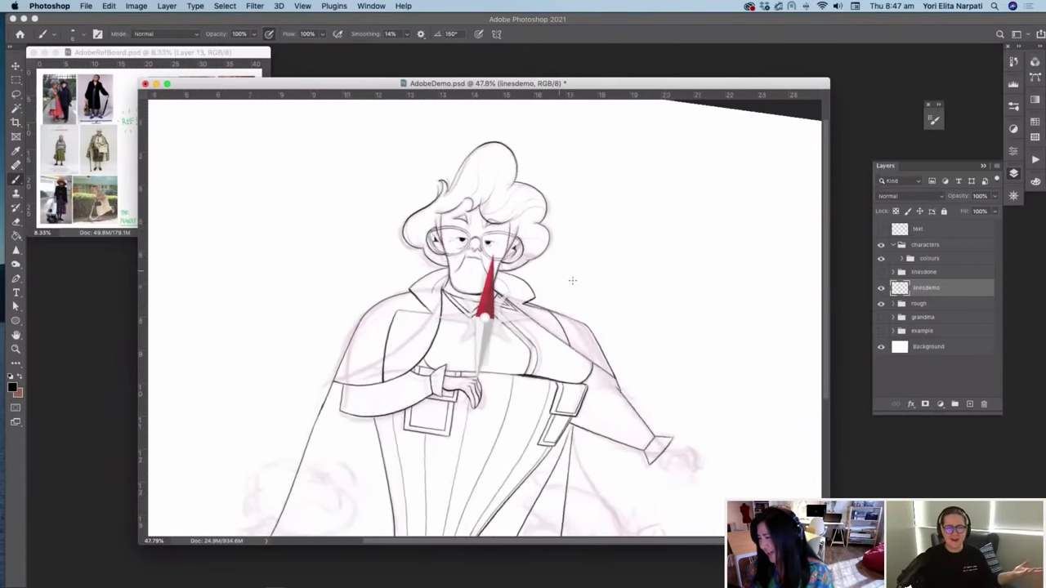
scroll(572, 280, "down", 3)
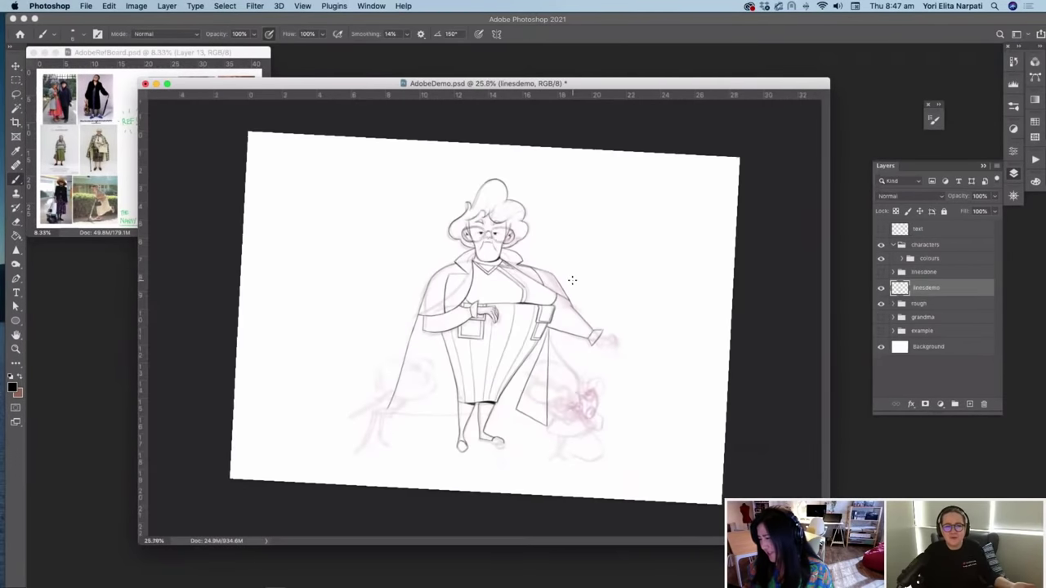
key("r")
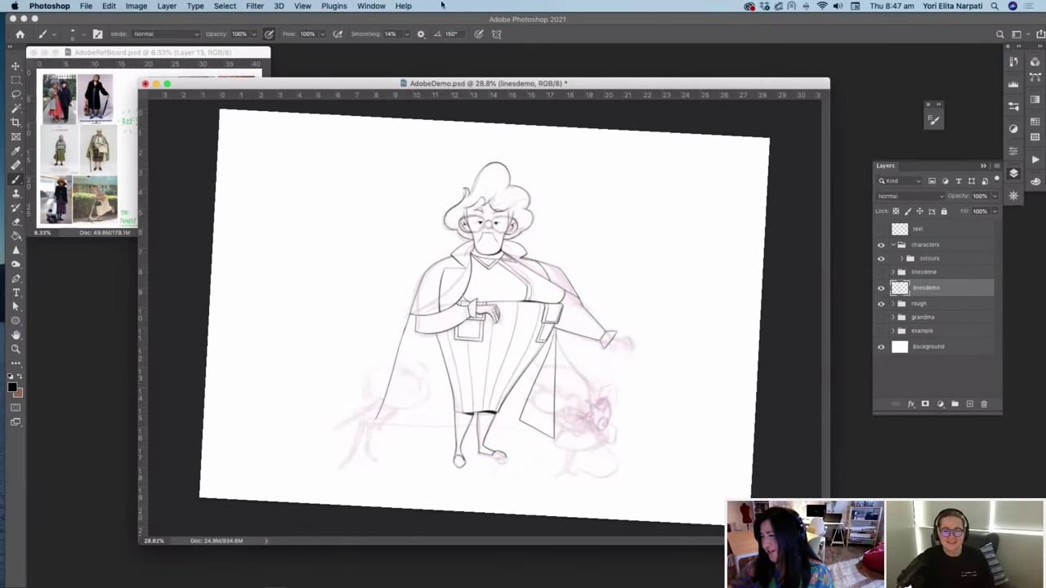
Step: Flip the canvas horizontally again to restore the drawing's original orientation
left_click(137, 6)
mouse_move(208, 110)
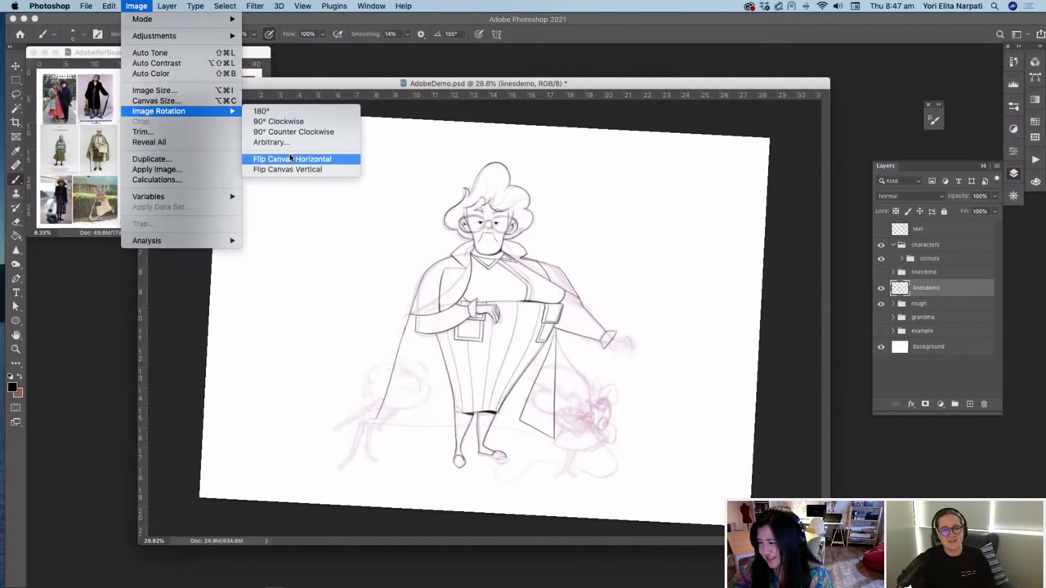
left_click(290, 159)
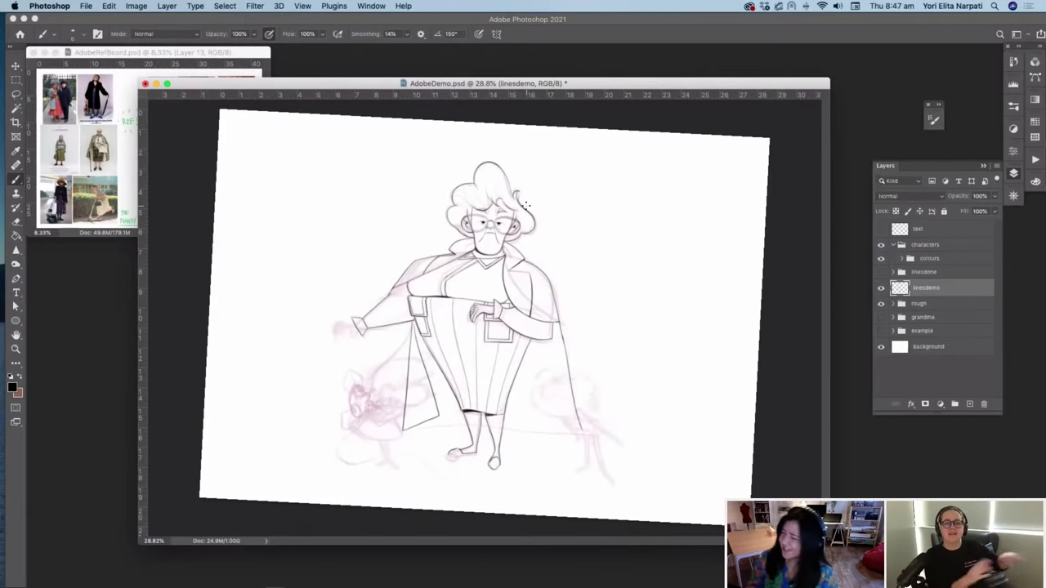
Step: Ink the curled fingers and thumb of the outstretched hand beyond the cuff, erasing the excess palm line behind them
scroll(536, 333, "up", 5)
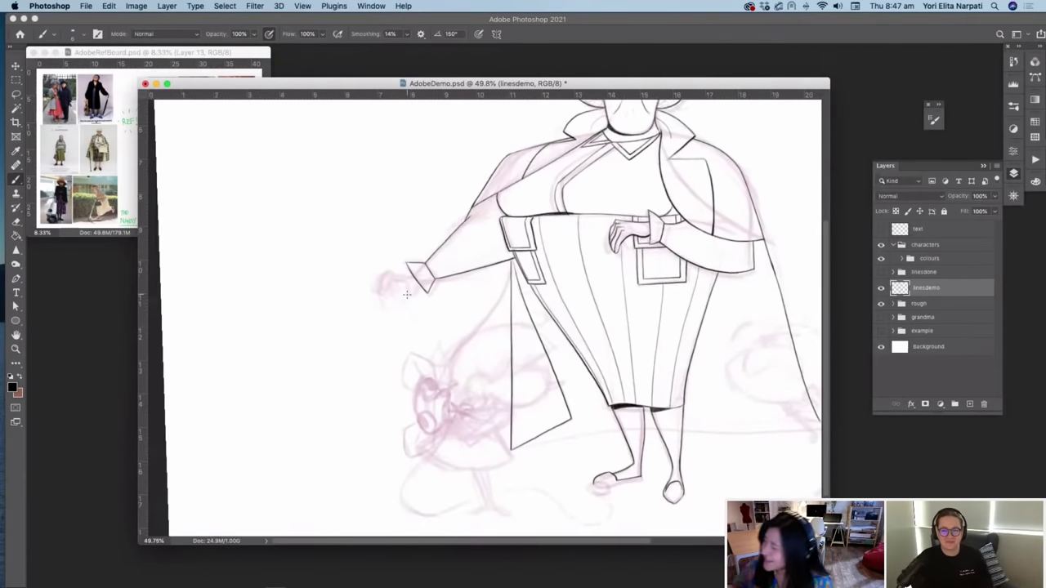
key("super+plus")
mouse_move(331, 254)
left_mouse_down()
mouse_move(360, 275)
mouse_move(359, 249)
left_mouse_up()
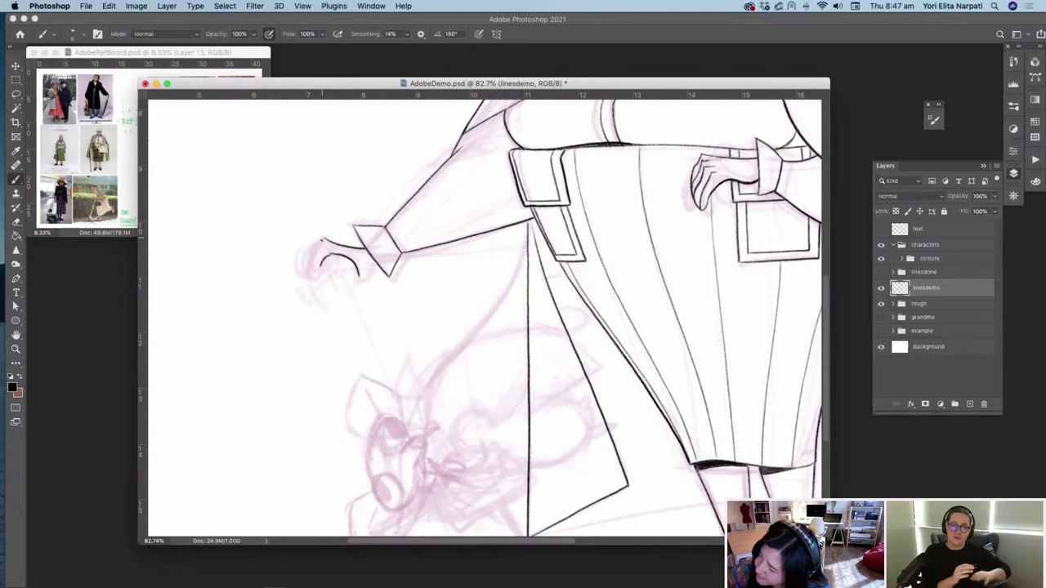
key("super+z")
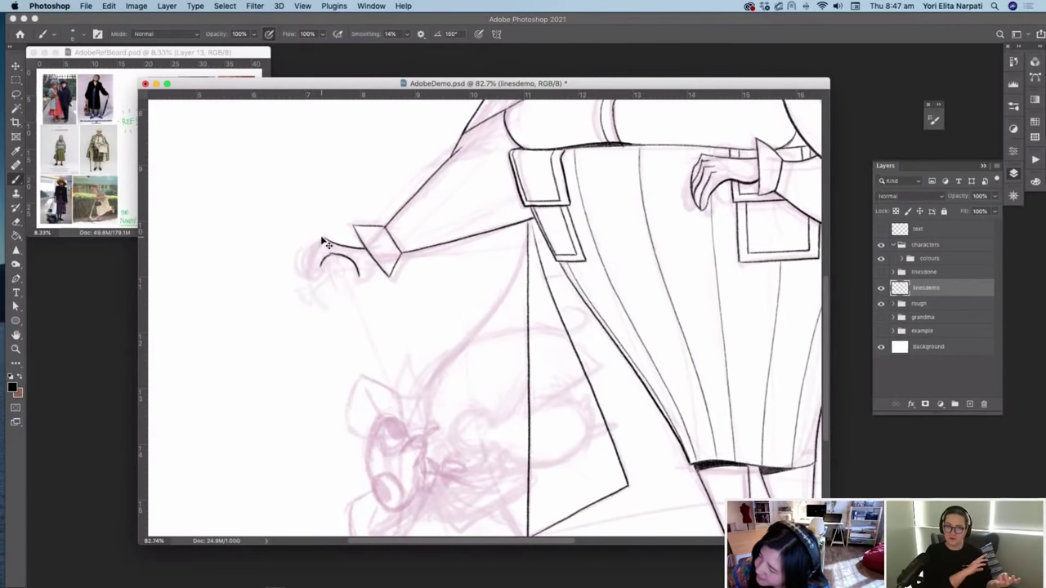
left_click_drag(323, 238, 319, 271)
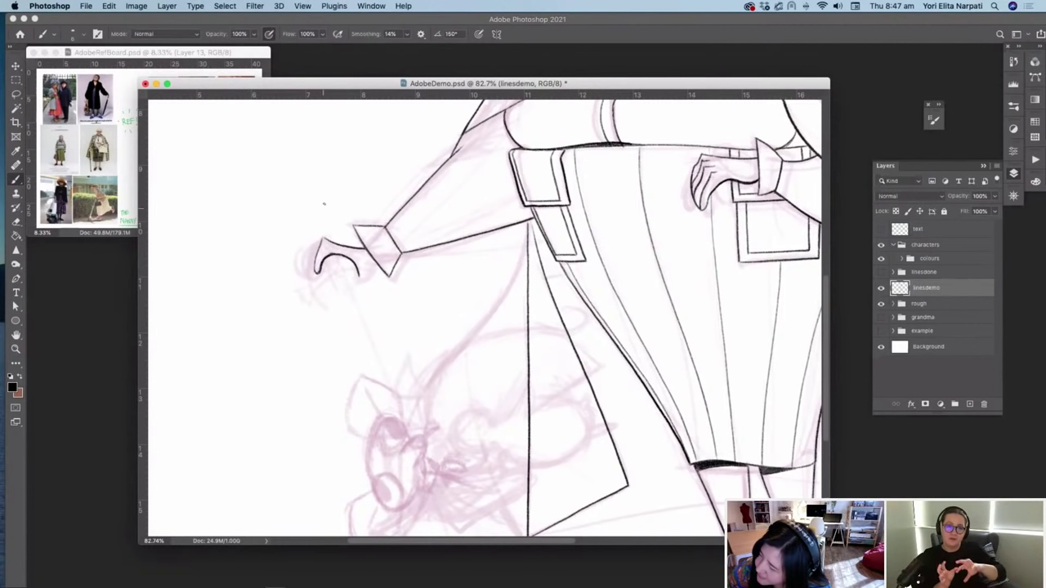
mouse_move(312, 244)
left_mouse_down()
mouse_move(313, 278)
mouse_move(304, 271)
left_mouse_up()
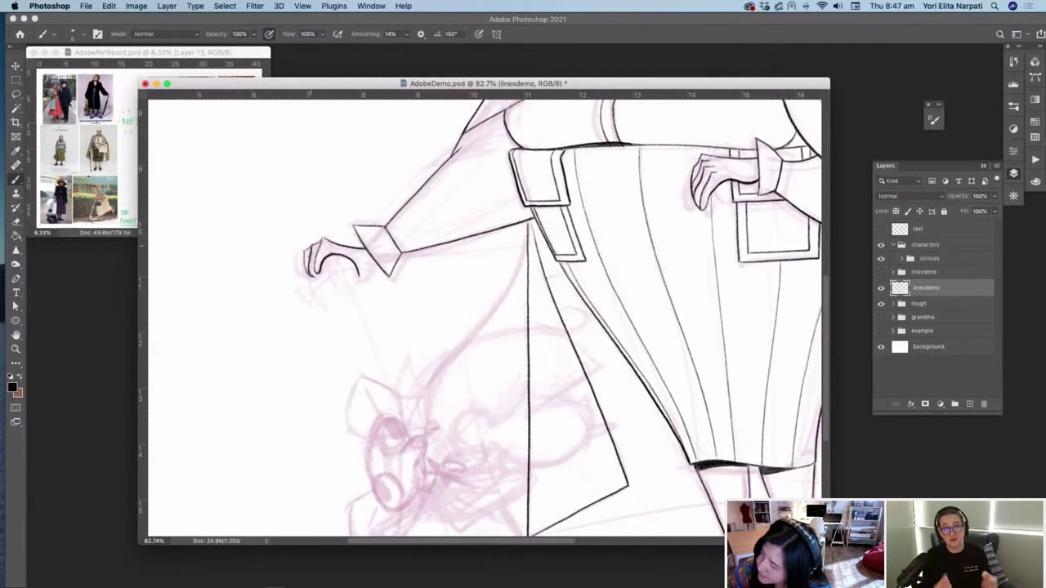
mouse_move(304, 250)
left_mouse_down()
mouse_move(303, 274)
mouse_move(321, 248)
mouse_move(315, 272)
left_mouse_up()
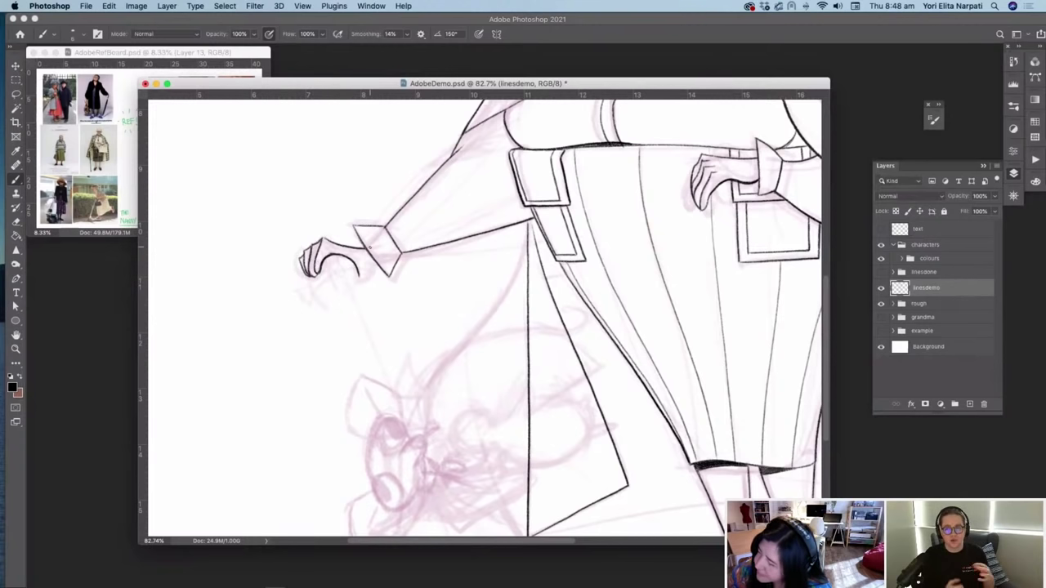
mouse_move(309, 276)
left_mouse_down()
mouse_move(318, 299)
mouse_move(328, 276)
mouse_move(341, 275)
left_mouse_up()
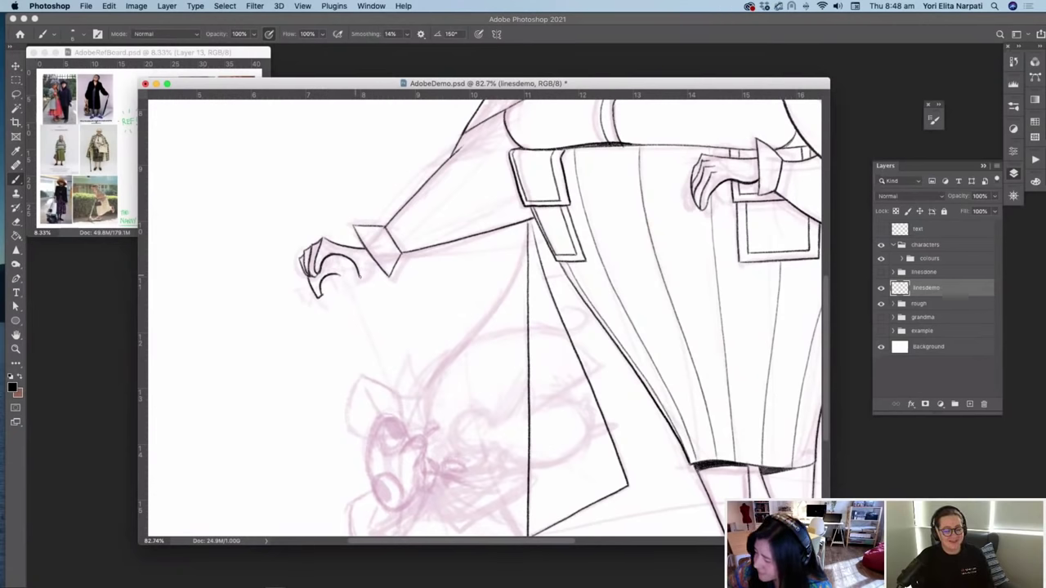
key("e")
left_click_drag(336, 257, 360, 279)
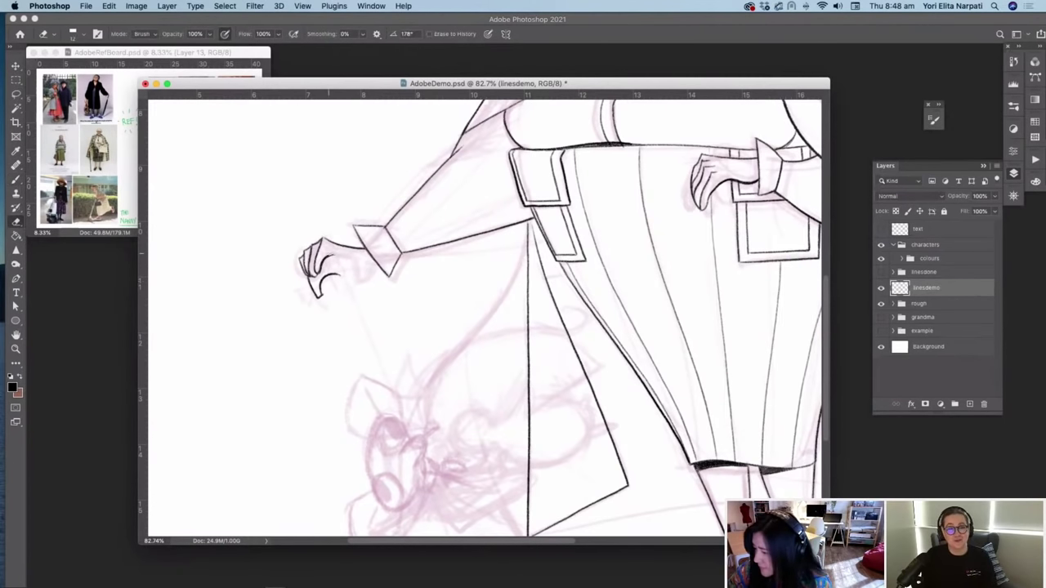
Step: Try several strokes for the palm's inner curve between the curled fingers and the wrist
key("b")
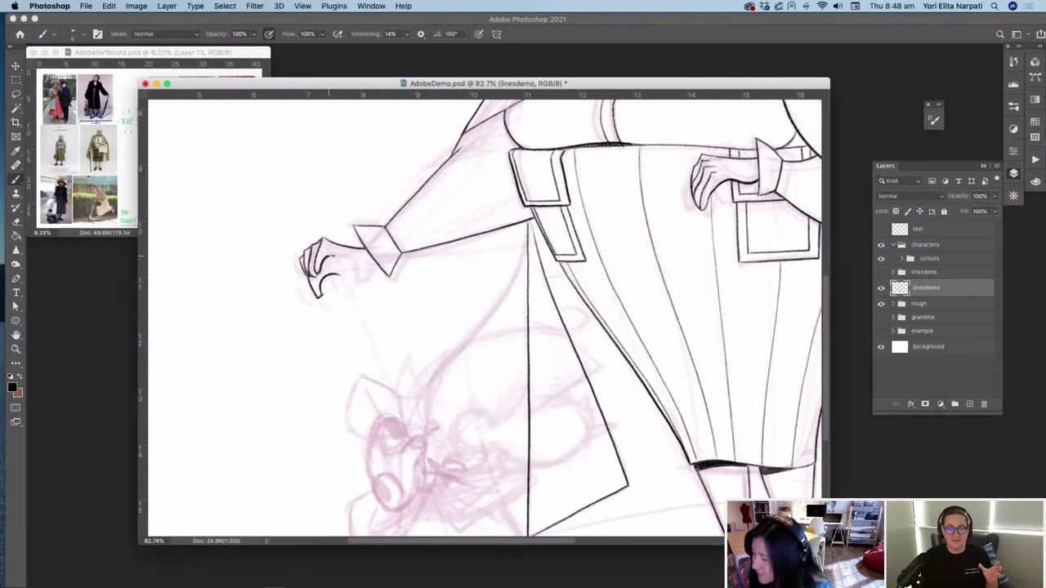
left_click_drag(336, 259, 349, 269)
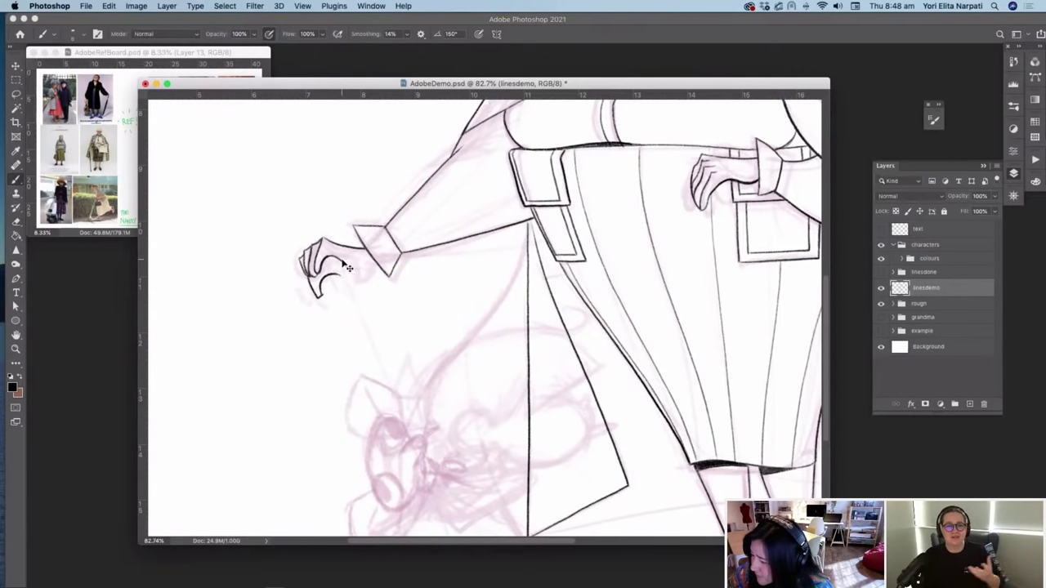
key("super+z")
key("e")
left_click_drag(330, 255, 346, 266)
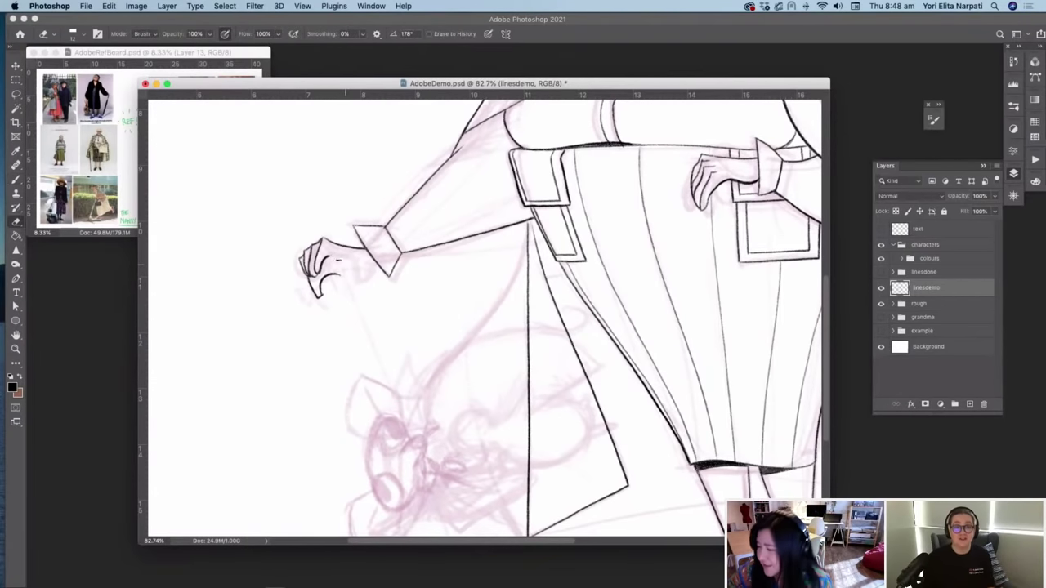
key("b")
key("super+z")
left_click_drag(326, 255, 339, 259)
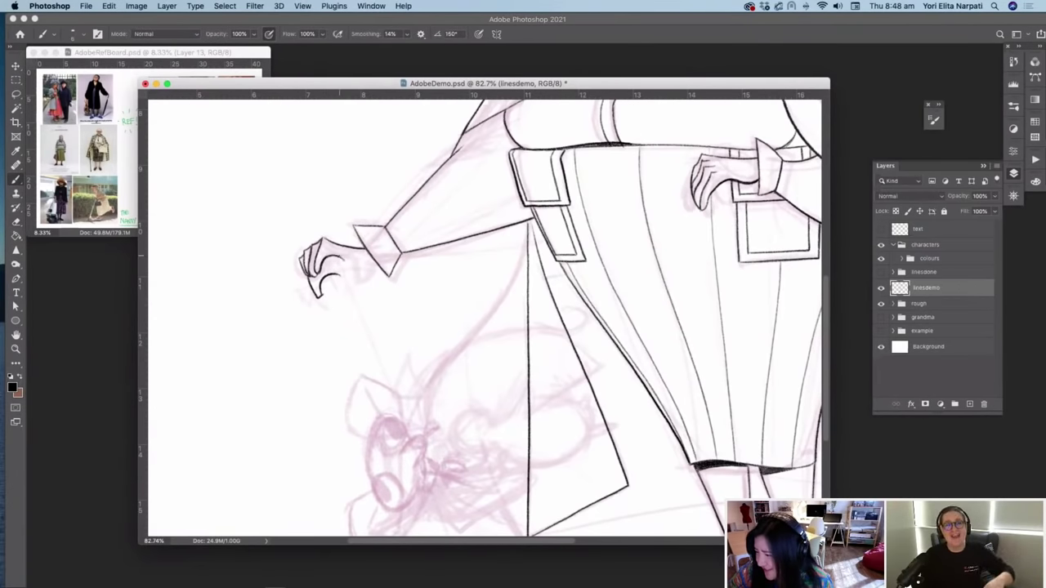
key("super+z")
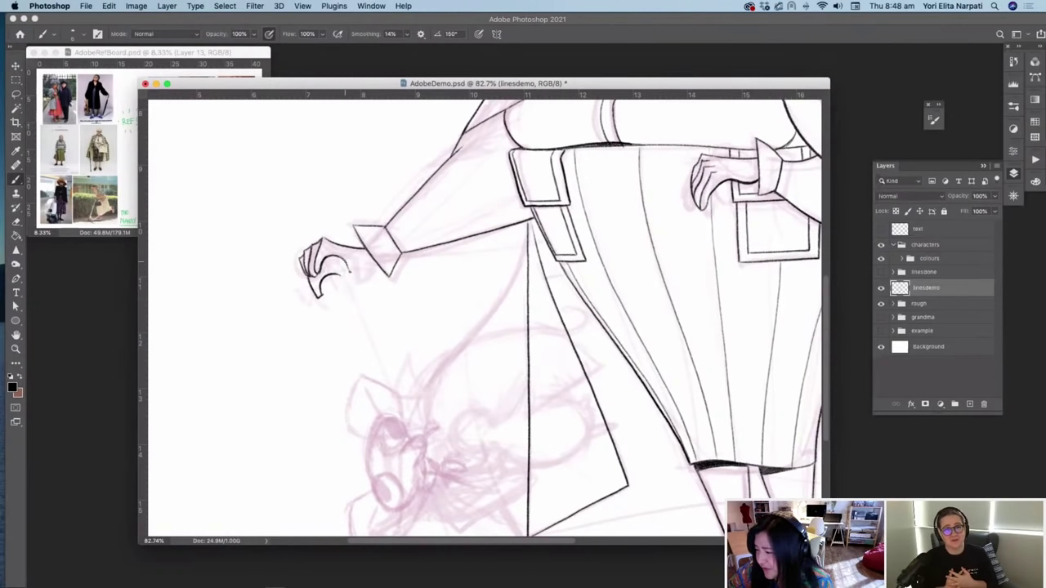
mouse_move(346, 270)
left_mouse_down()
mouse_move(368, 281)
mouse_move(330, 253)
left_mouse_up()
key("super+z")
key("e")
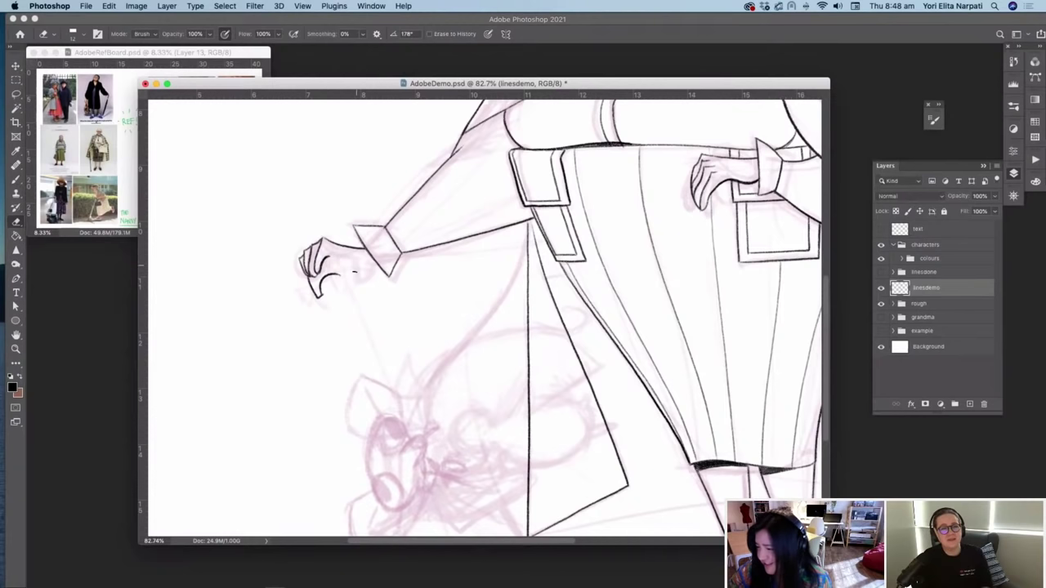
key("b")
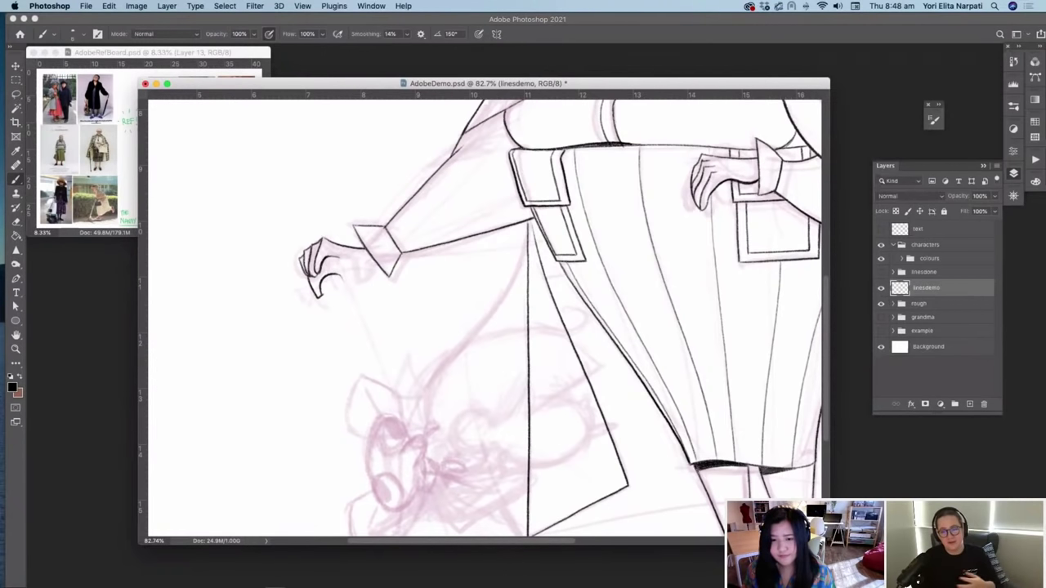
Step: Return to the drawing window and save AdobeDemo.psd
key("super+Tab")
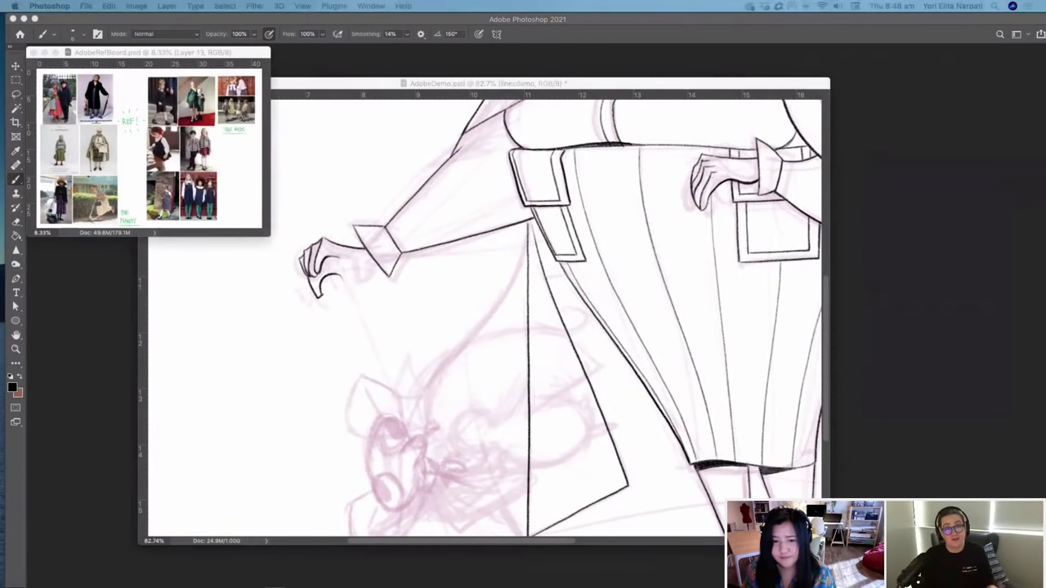
left_click(347, 263)
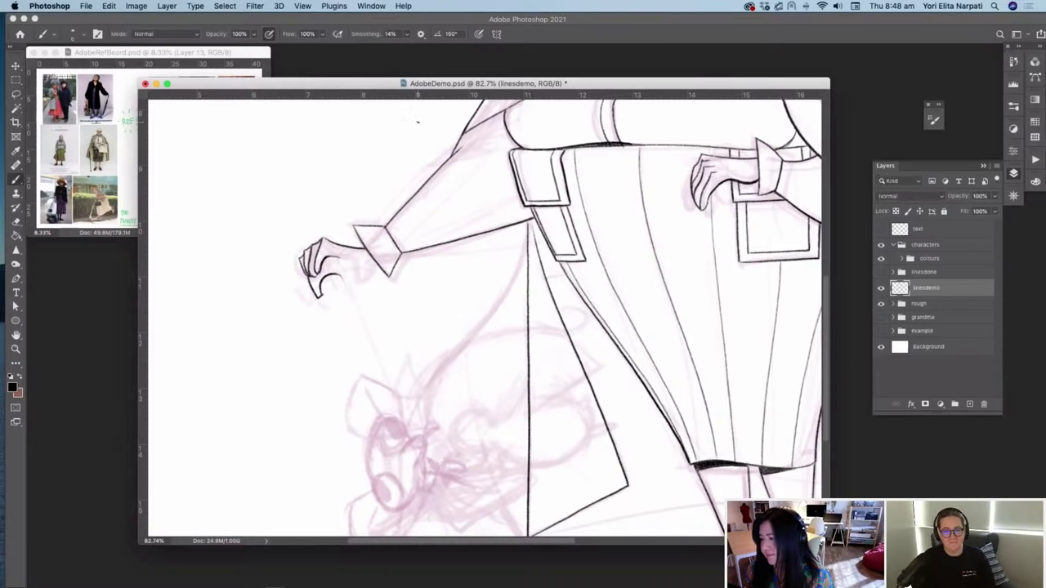
key("super+s")
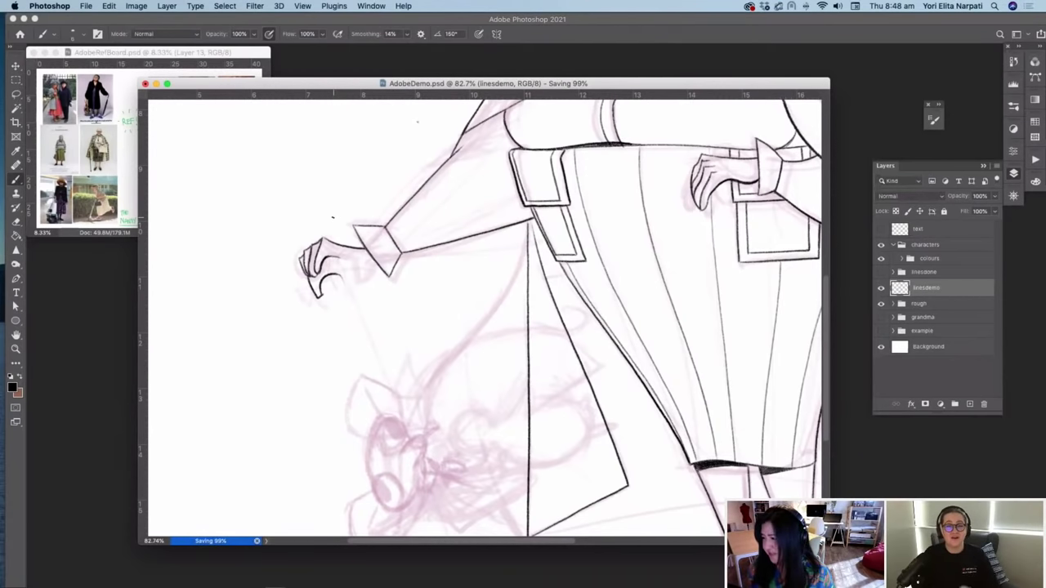
Step: Ink the underside of the outstretched hand from the fingers back to the cuff and clean up the line near the wrist
left_click_drag(336, 260, 376, 267)
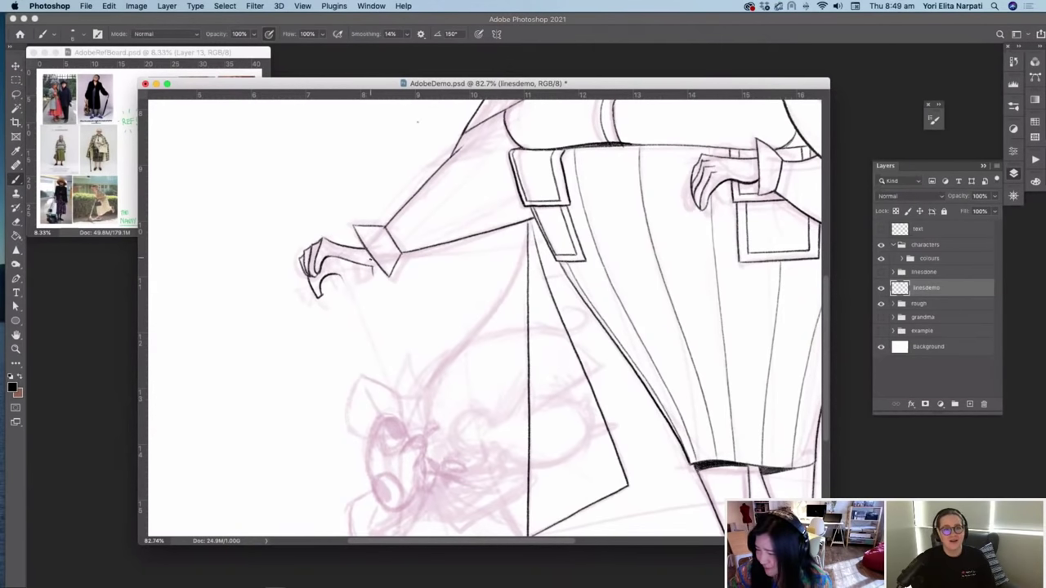
key("e")
mouse_move(354, 262)
left_mouse_down()
mouse_move(375, 275)
mouse_move(356, 263)
mouse_move(371, 276)
mouse_move(369, 265)
left_mouse_up()
key("b")
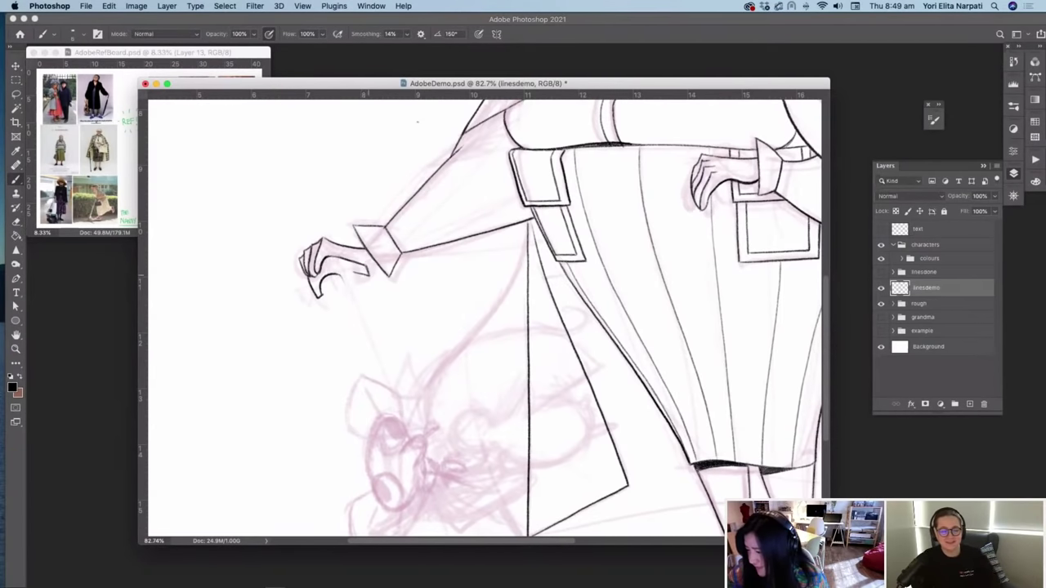
Step: Show the linesdone group and hide the linesdemo layer and the rough group
scroll(367, 262, "right", 5)
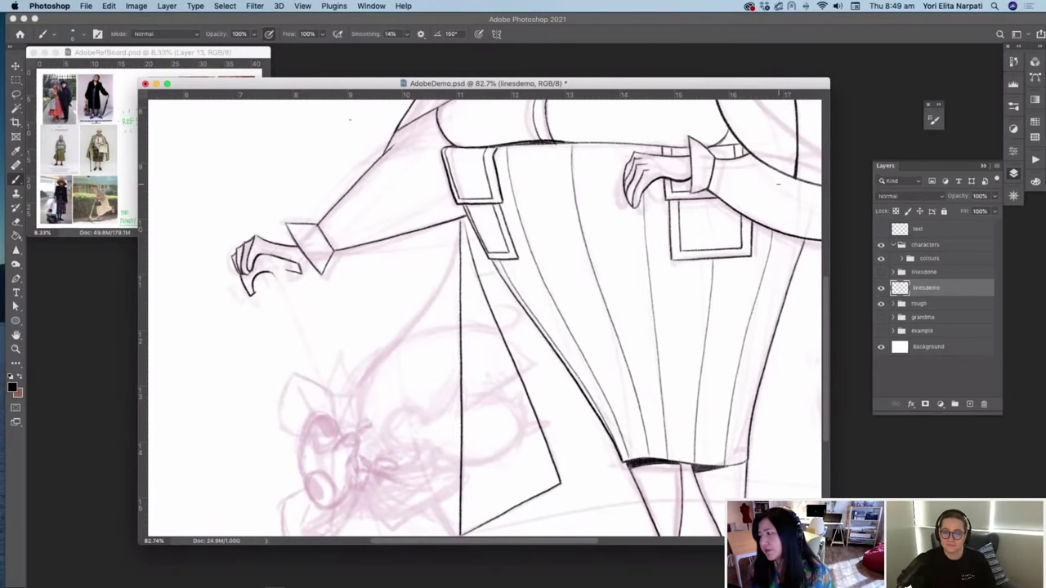
scroll(778, 184, "down", 5)
scroll(778, 184, "up", 3)
scroll(777, 183, "down", 8)
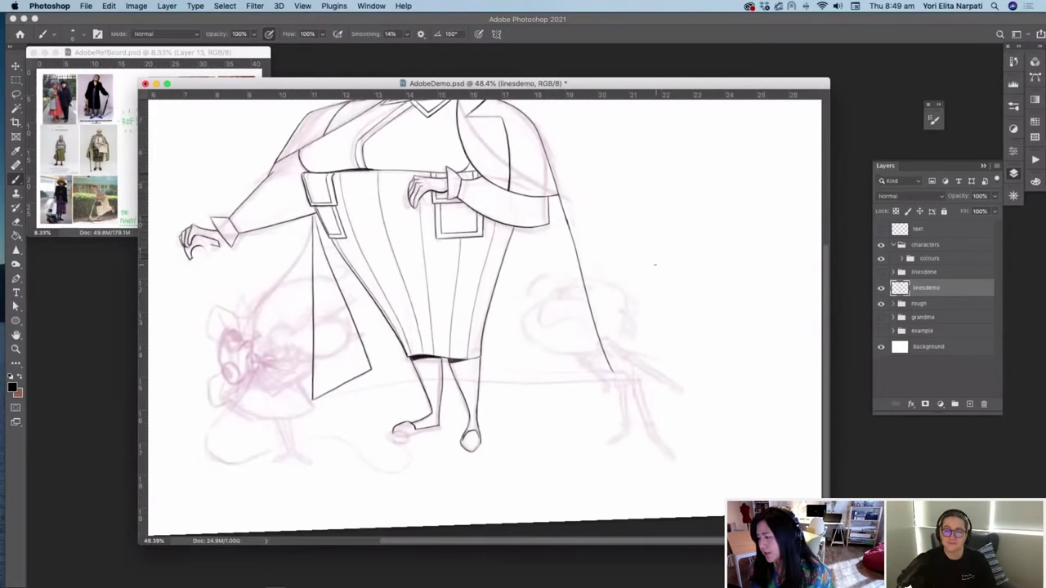
scroll(487, 314, "down", 5)
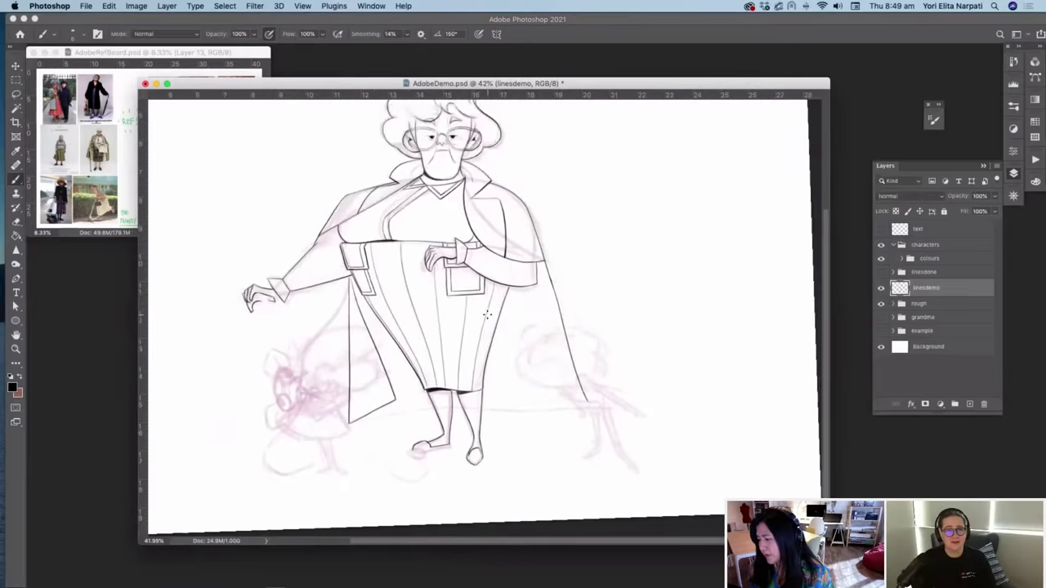
left_click_drag(487, 315, 485, 313)
scroll(634, 413, "up", 3)
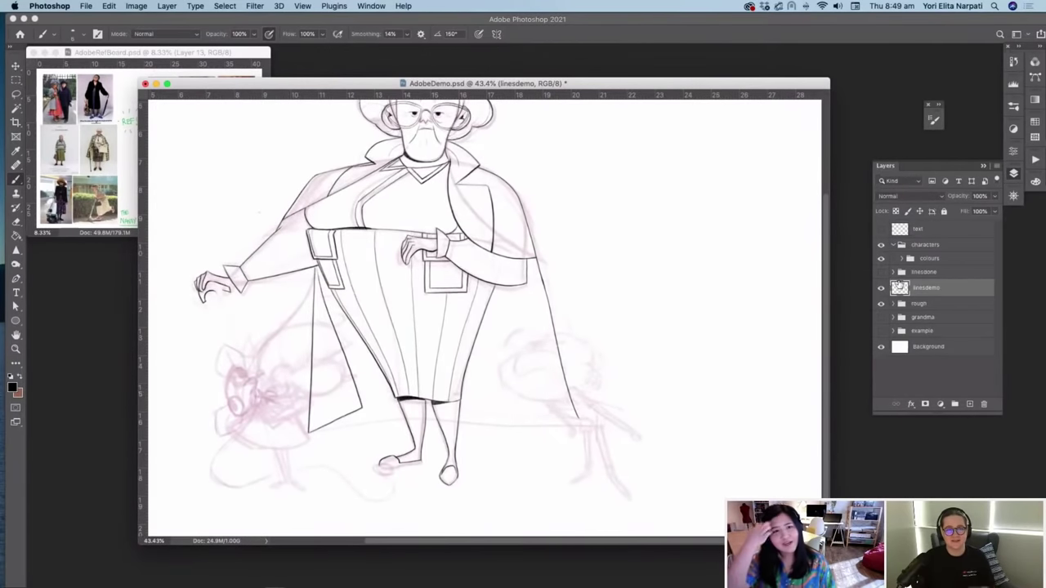
left_click(880, 272)
left_click(880, 287)
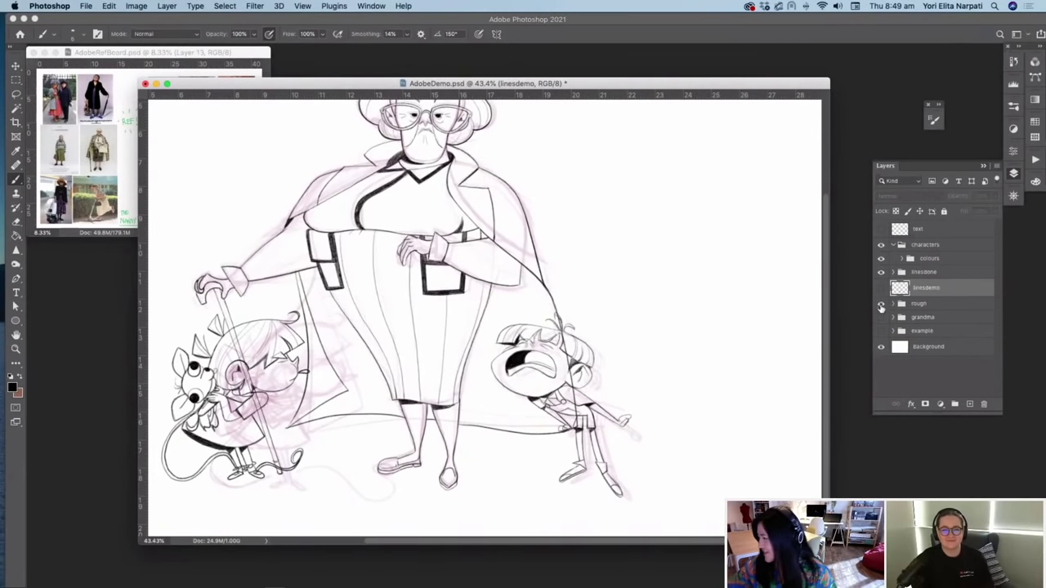
left_click(881, 303)
Step: Expand the linesdone group and select its boy layer
scroll(494, 310, "up", 3)
scroll(495, 311, "left", 3)
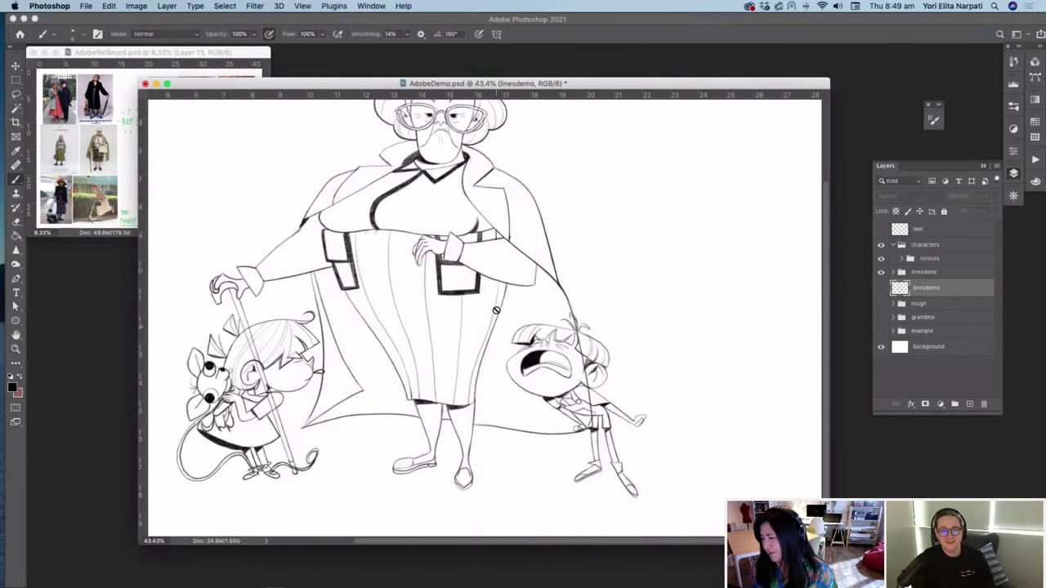
scroll(432, 294, "down", 3)
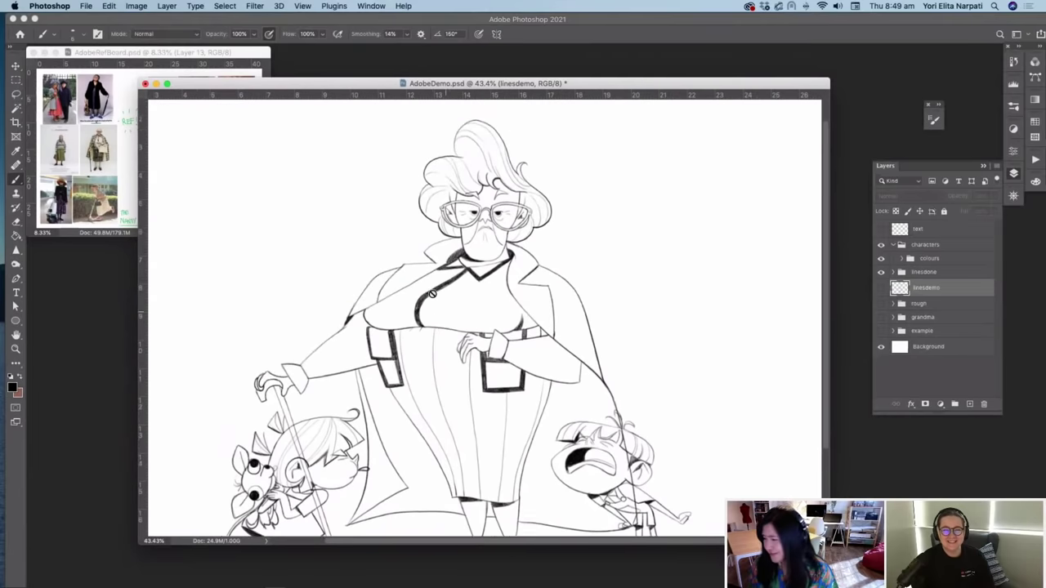
scroll(433, 294, "up", 1)
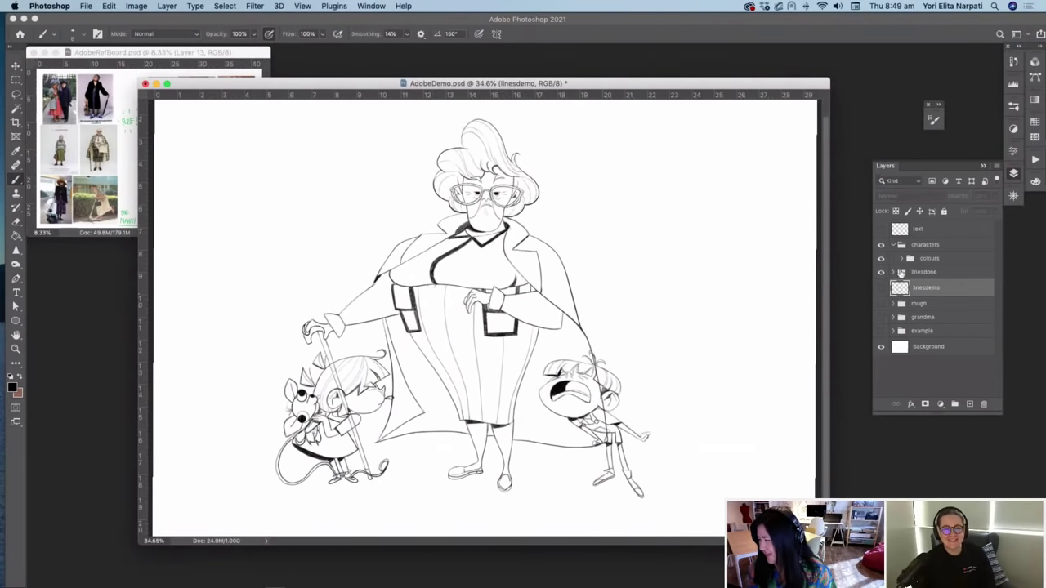
left_click(894, 271)
left_click(932, 289)
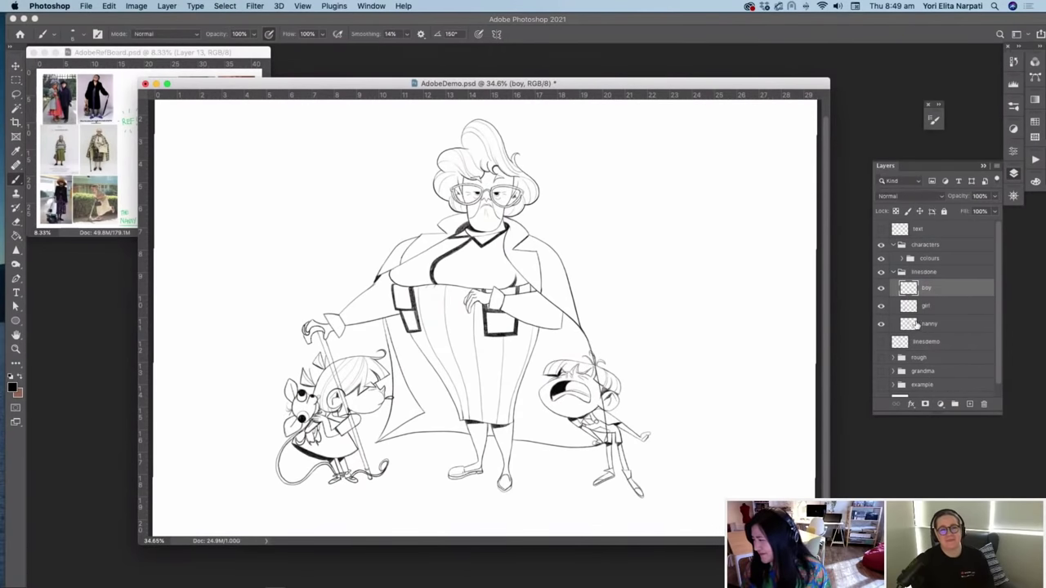
Step: Hide and reshow the boy and girl layers in turn to check each character's separate line art
left_click(882, 288)
left_click(881, 305)
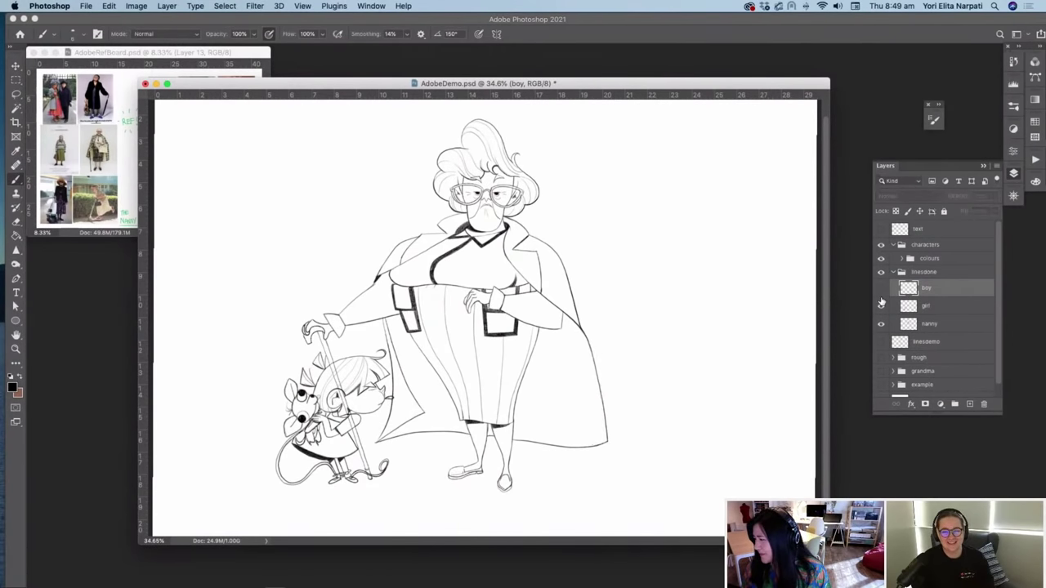
left_click(882, 289)
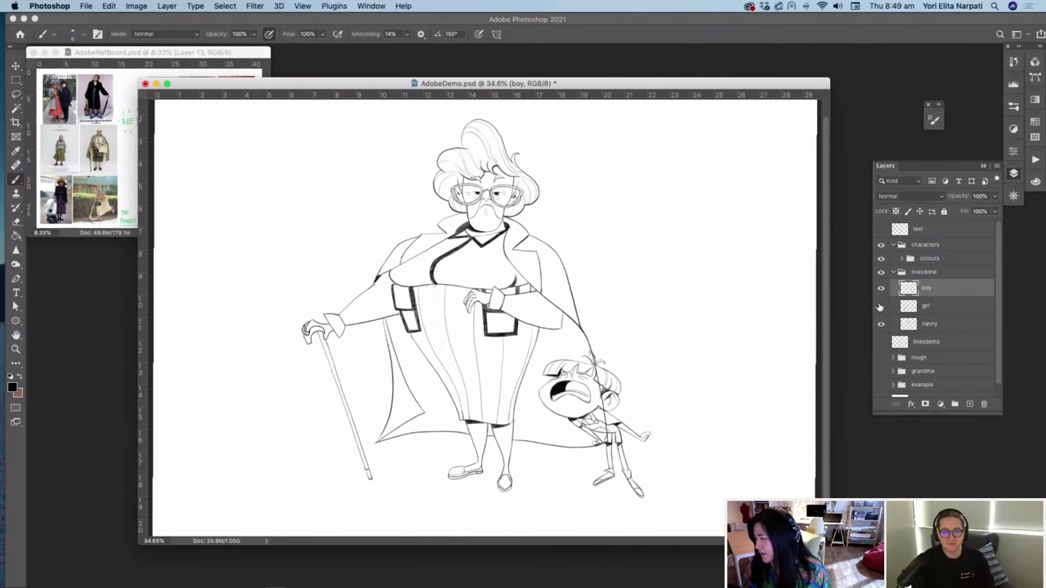
left_click(881, 305)
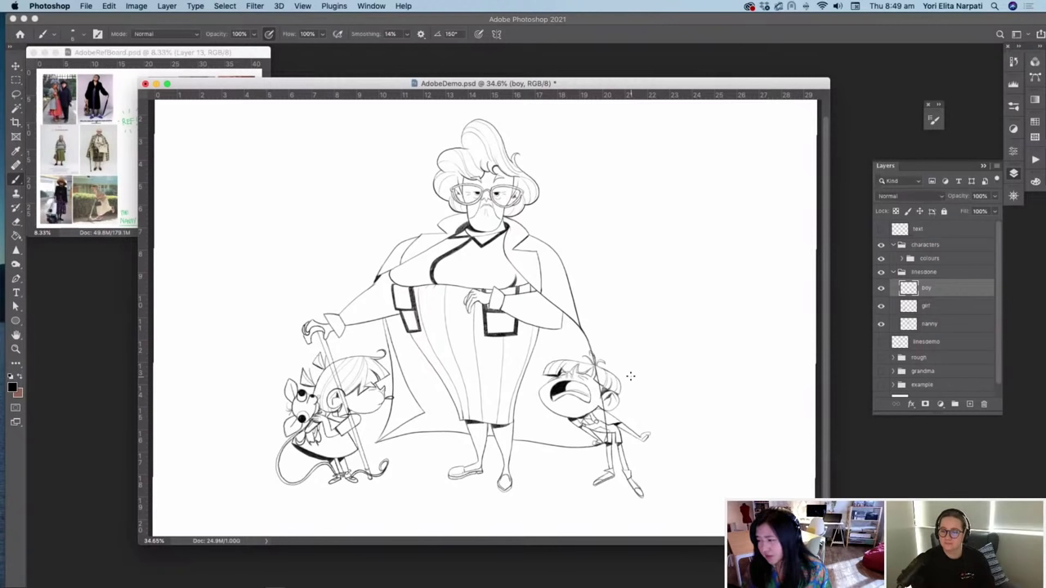
Step: Select the nanny layer in the linesdone group, activate the Magic Wand tool and shift the document window slightly
left_click(937, 308)
left_click(937, 322)
left_click(932, 293)
left_click(937, 305)
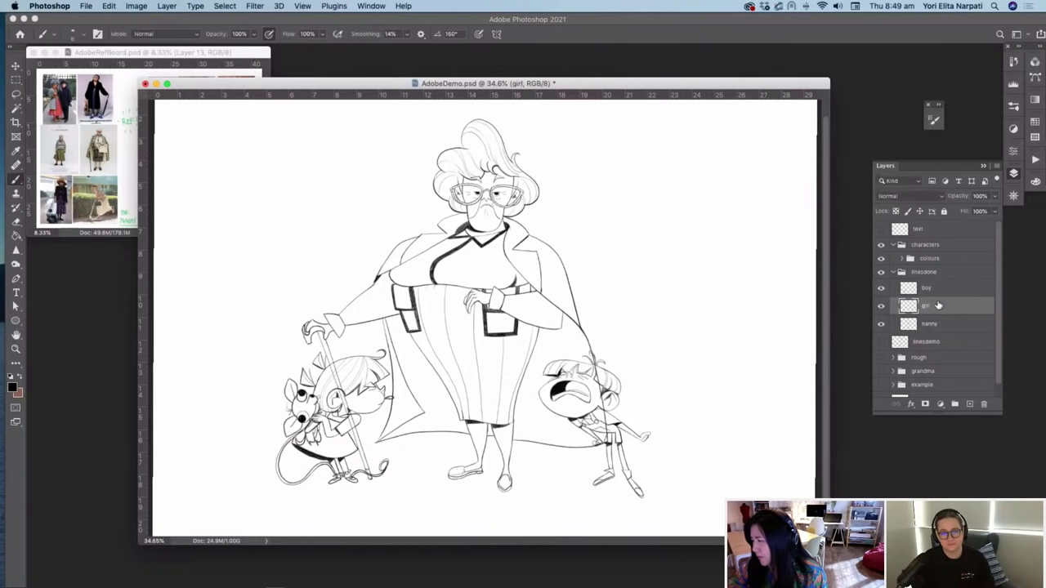
left_click(938, 324)
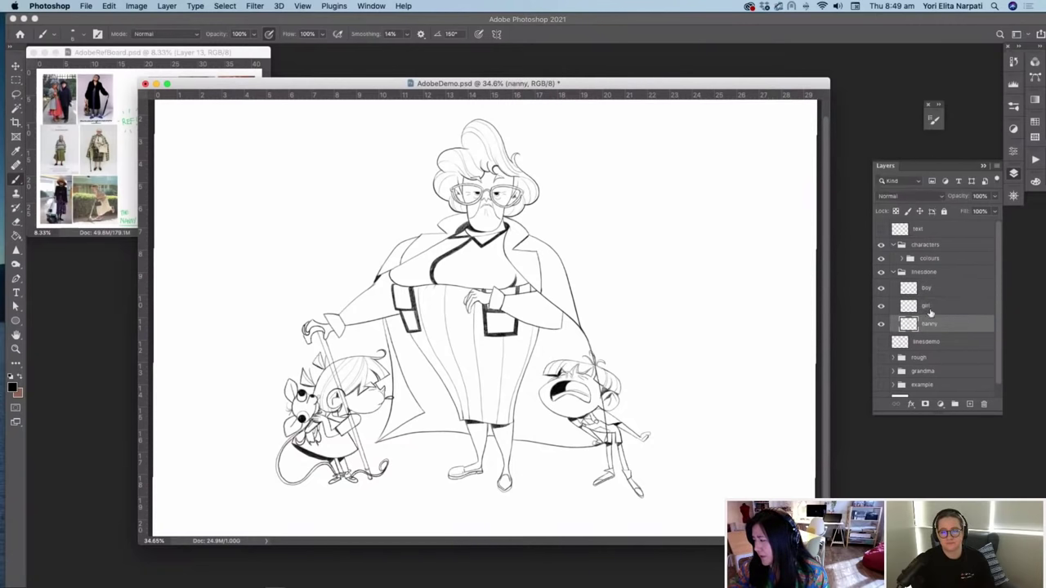
left_click(18, 109)
left_click_drag(561, 87, 552, 86)
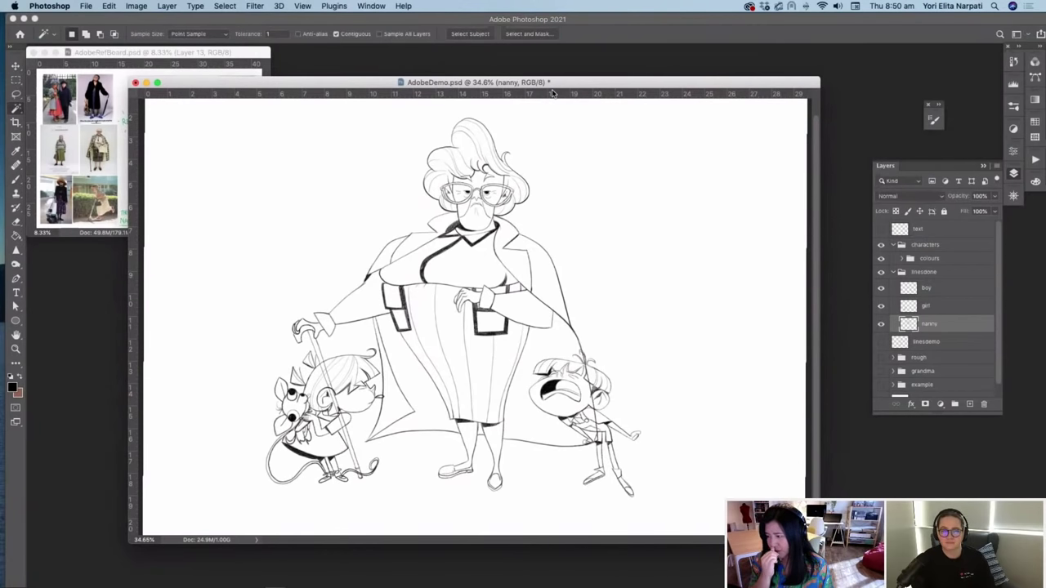
Step: Select the empty area around the nanny and invert the selection so it covers her whole figure
left_click(652, 319)
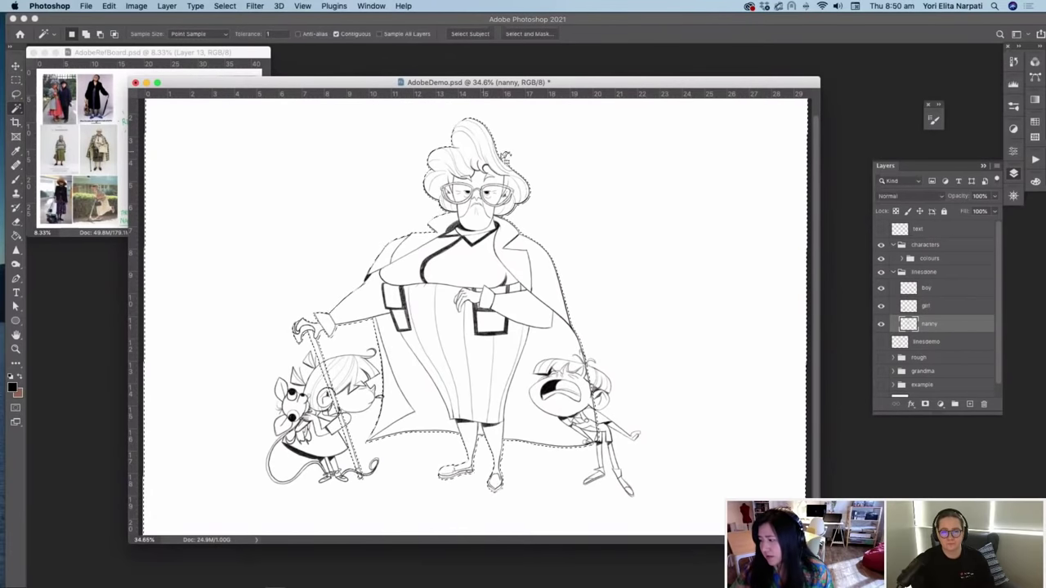
left_click(220, 9)
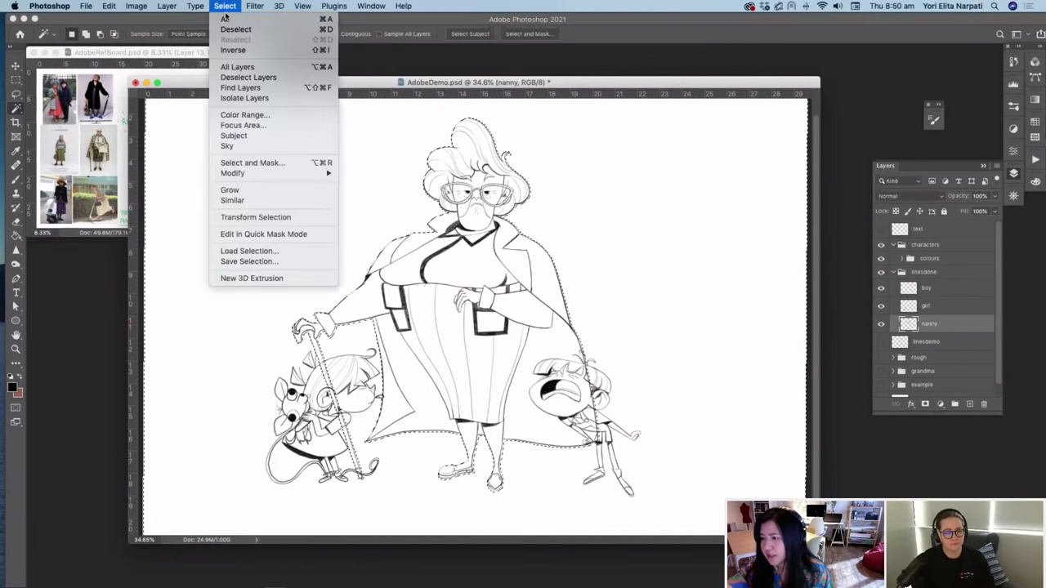
left_click(240, 52)
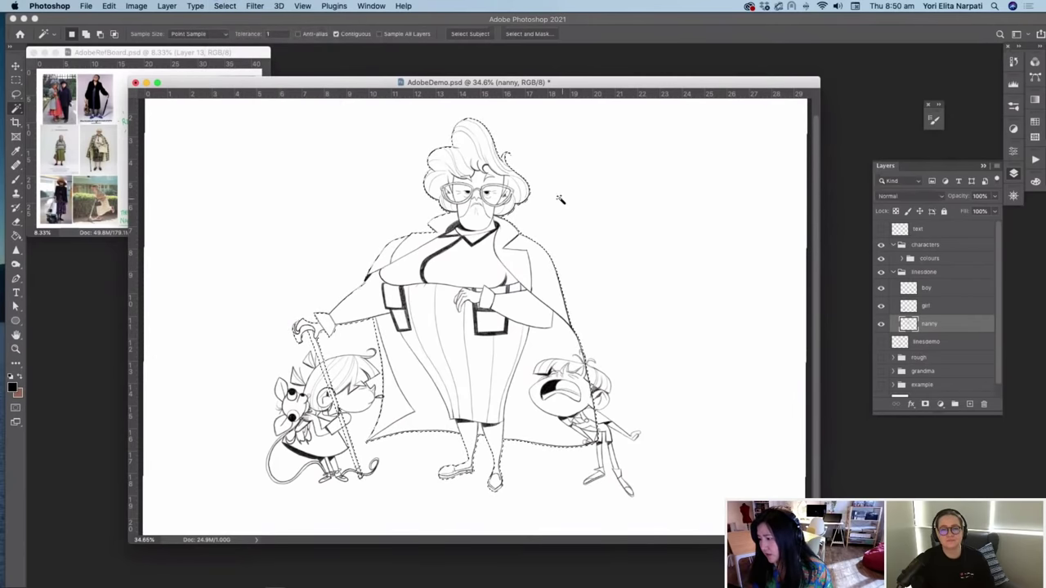
Step: Check the selection edge around the nanny's hair and collar up close, and contract the selection inward into her outline
scroll(409, 213, "up", 5)
scroll(411, 214, "up", 5)
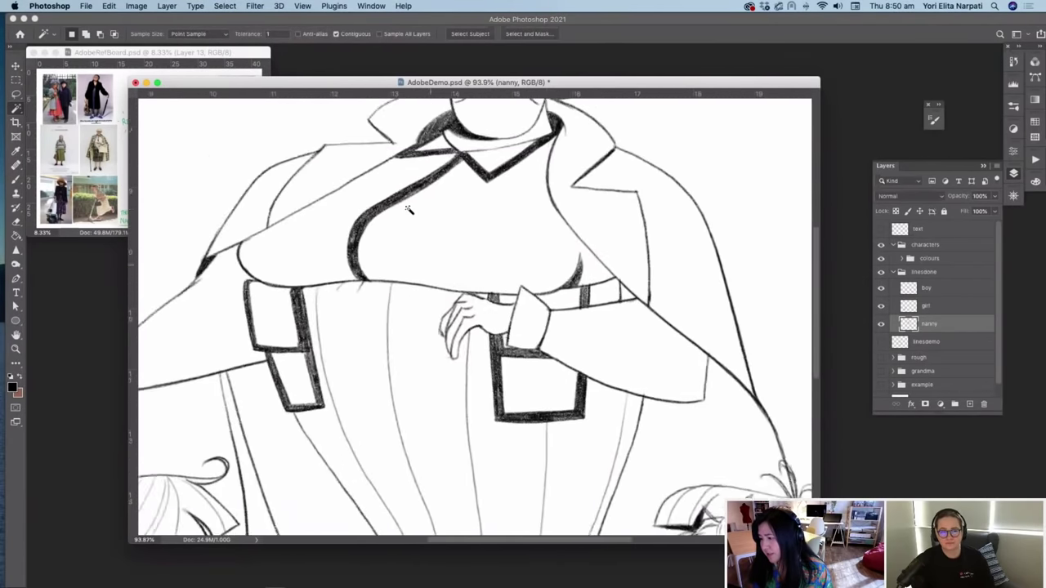
scroll(411, 214, "up", 5)
scroll(411, 213, "up", 2)
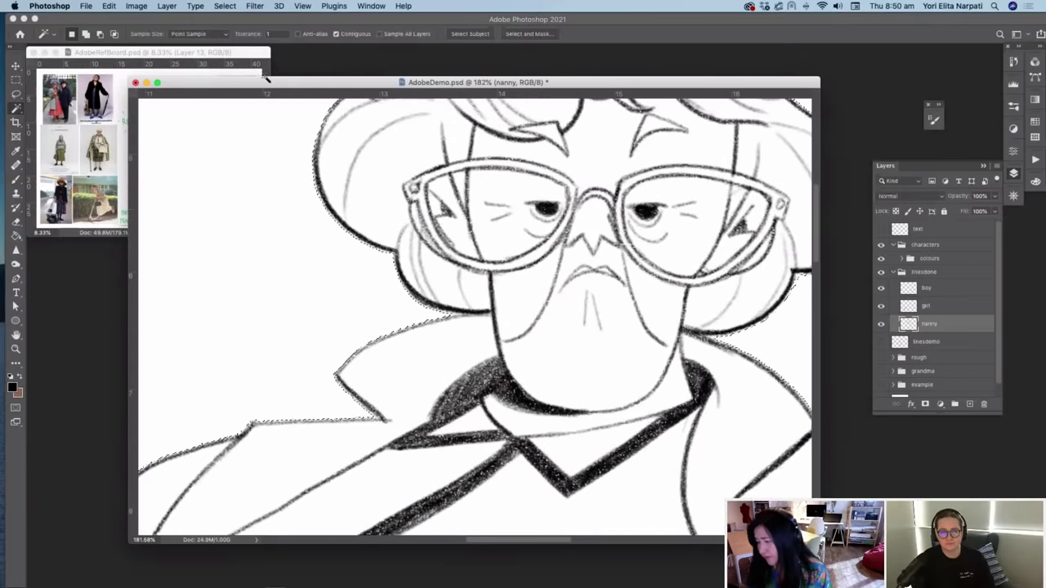
key("super+plus")
scroll(306, 218, "up", 2)
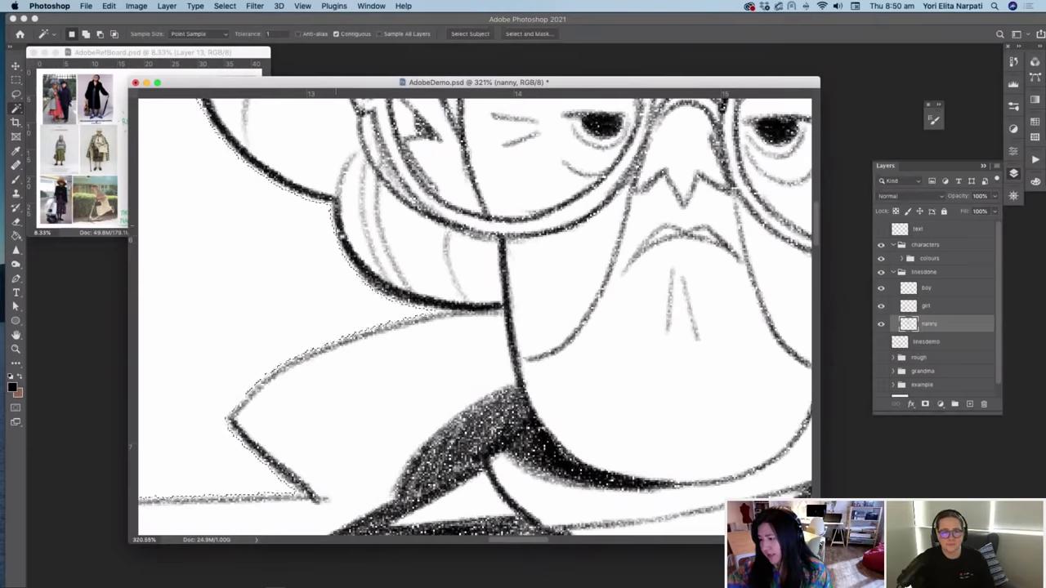
scroll(474, 302, "up", 3)
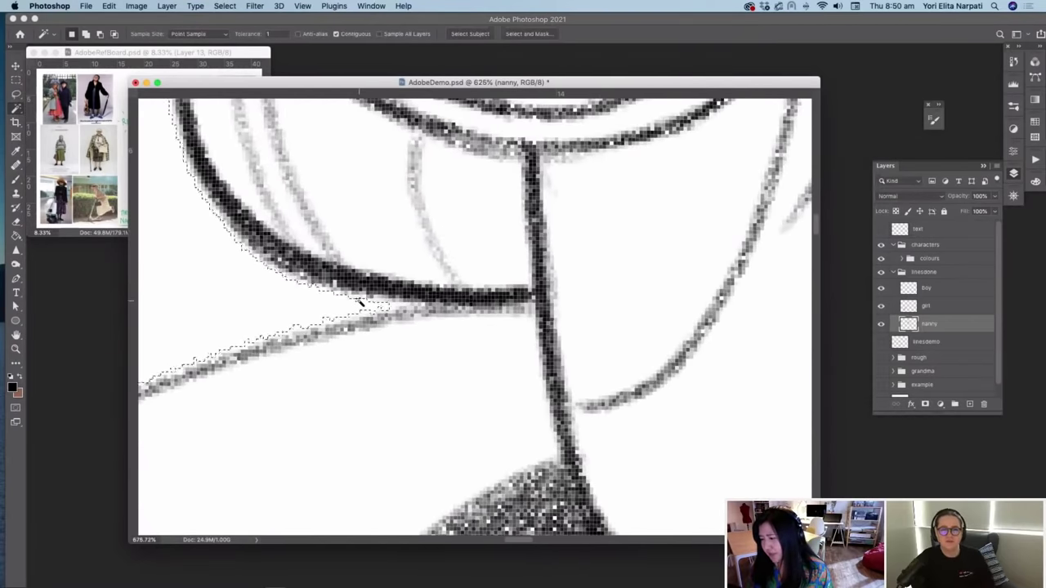
scroll(357, 299, "down", 3)
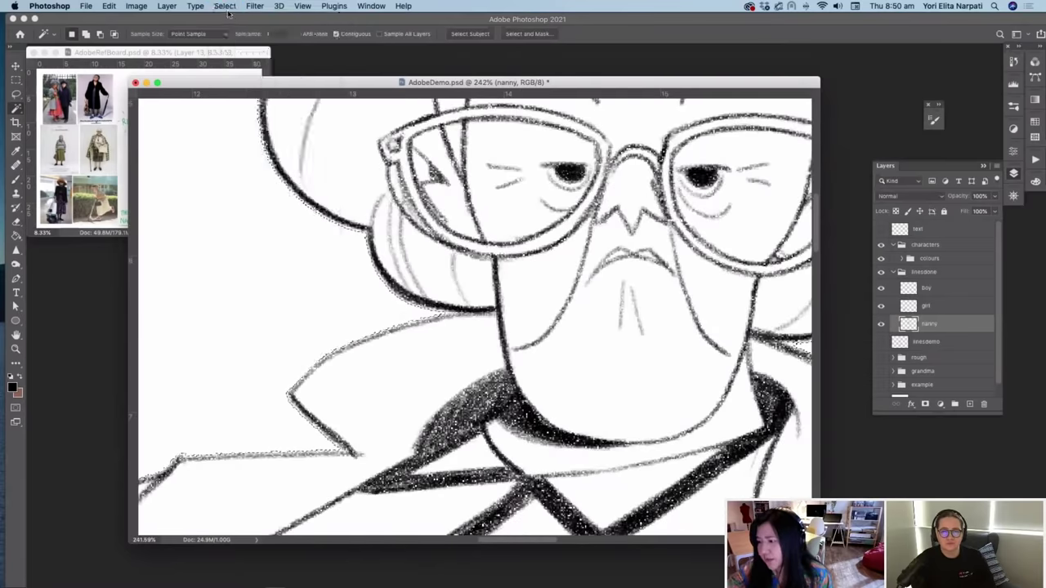
left_click(227, 7)
mouse_move(326, 173)
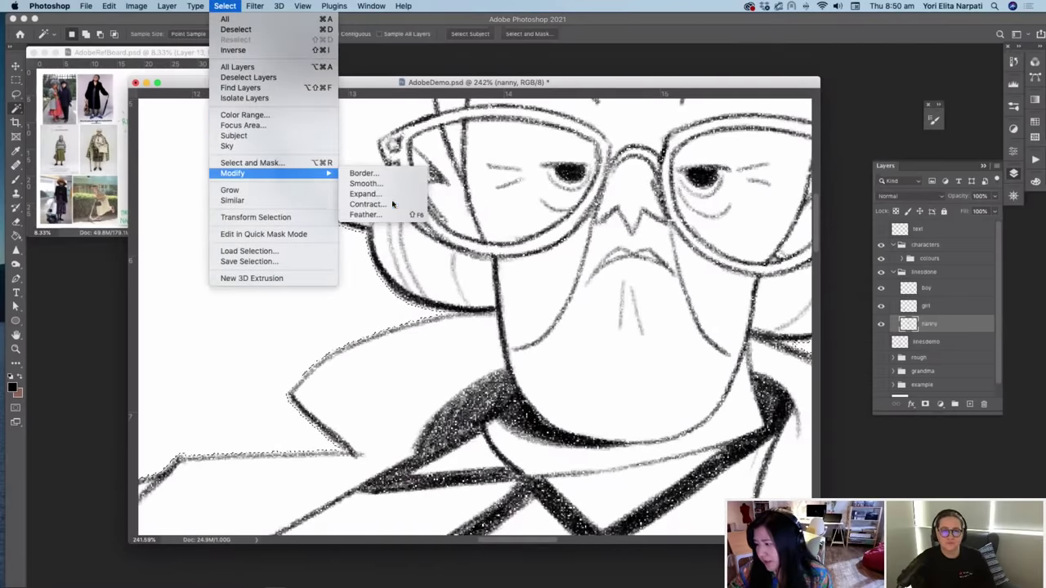
left_click(367, 205)
left_click(576, 280)
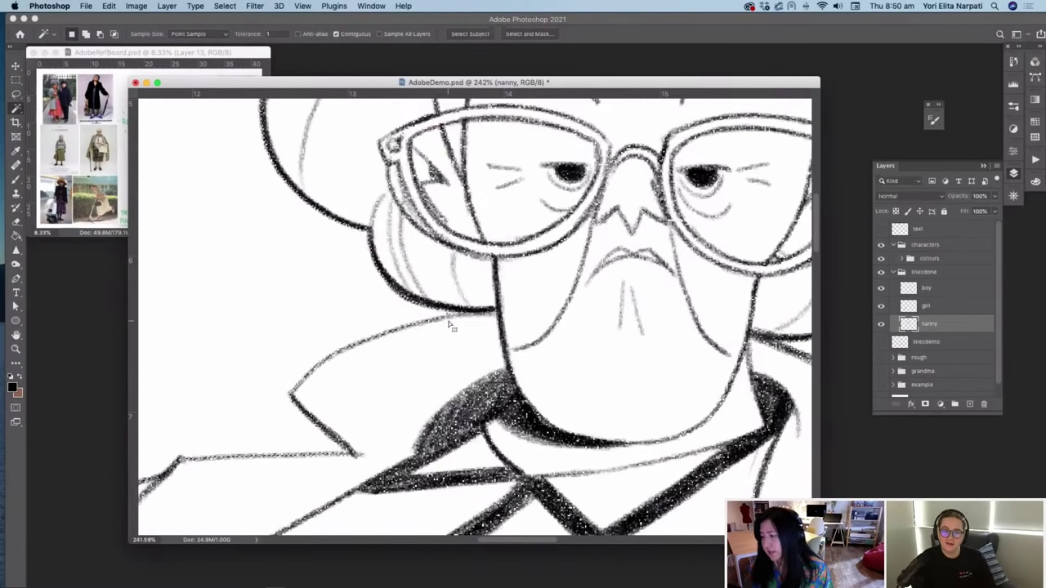
Step: Activate the Paint Bucket and set the foreground colour to a light peach skin tone
scroll(447, 325, "down", 5)
scroll(447, 325, "down", 2)
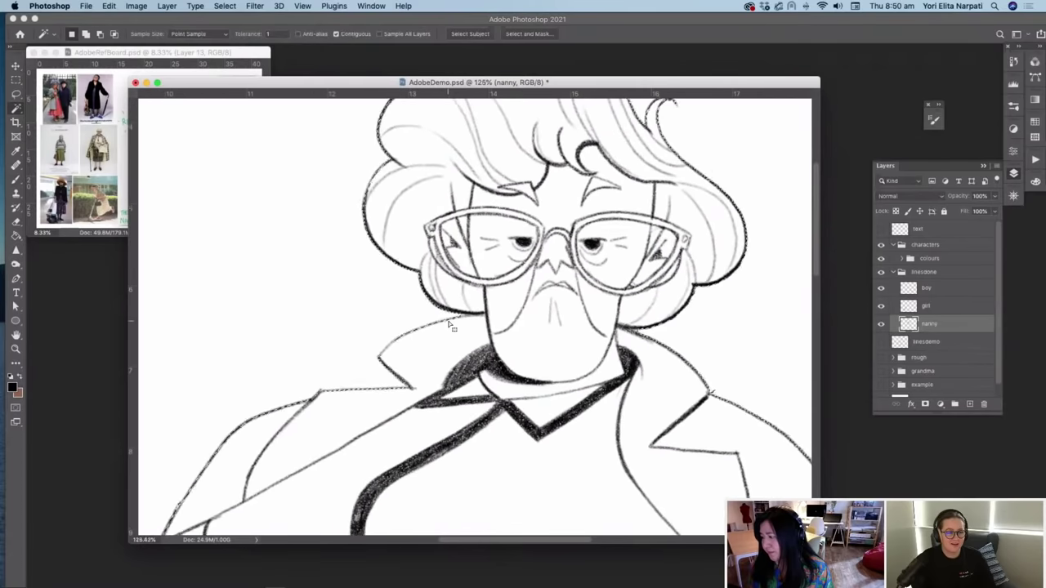
key("g")
left_click(12, 389)
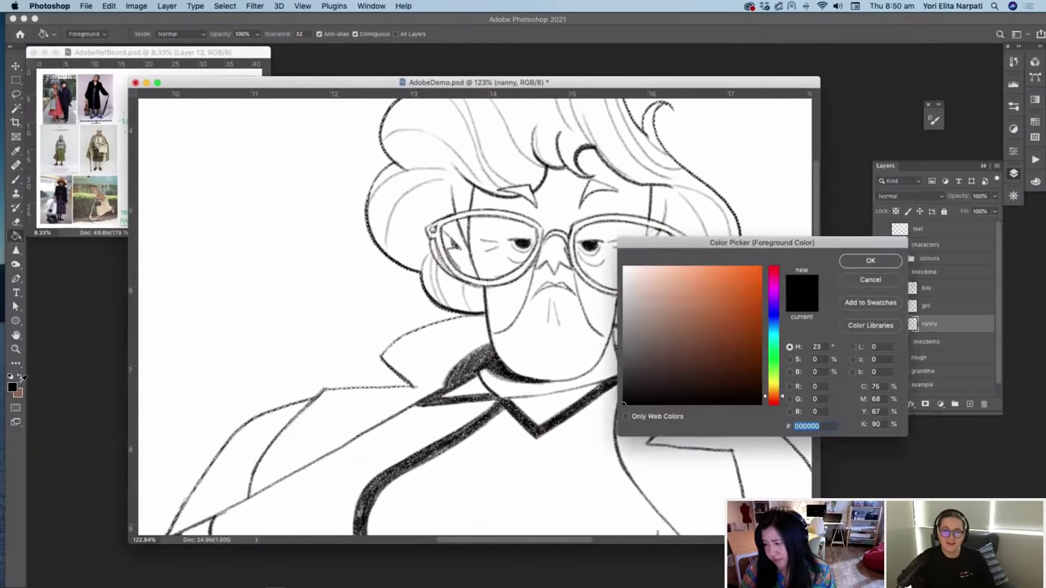
left_click(678, 274)
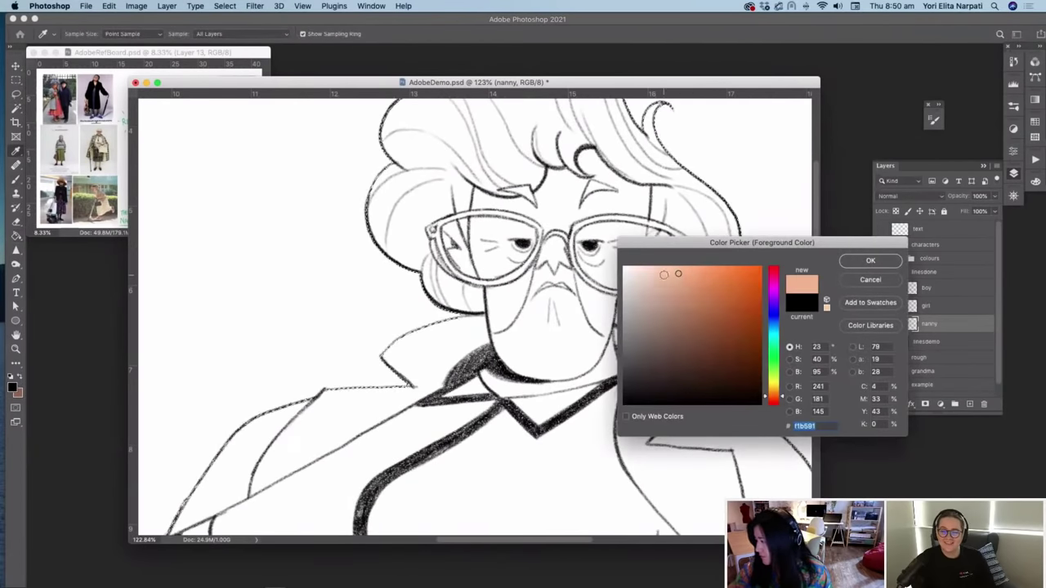
left_click(866, 260)
Step: Add a new layer directly below the nanny line art and fill the selected figure with the peach colour
left_click(969, 403)
left_click_drag(945, 331, 943, 349)
left_click(612, 410)
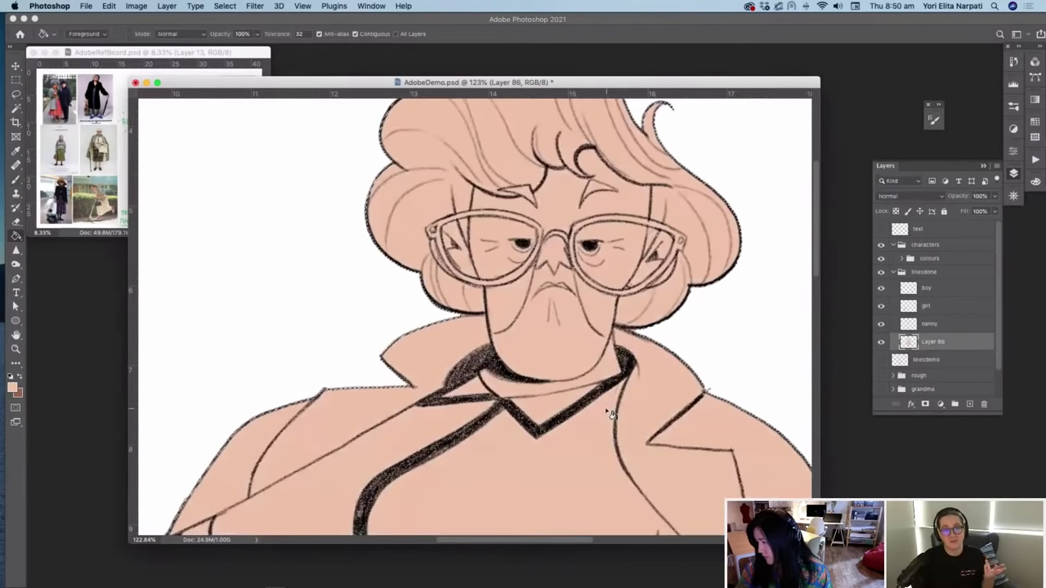
Step: Lighten the foreground peach to a Lab lightness of 89 and refill the nanny's base shape with it
scroll(612, 410, "down", 5)
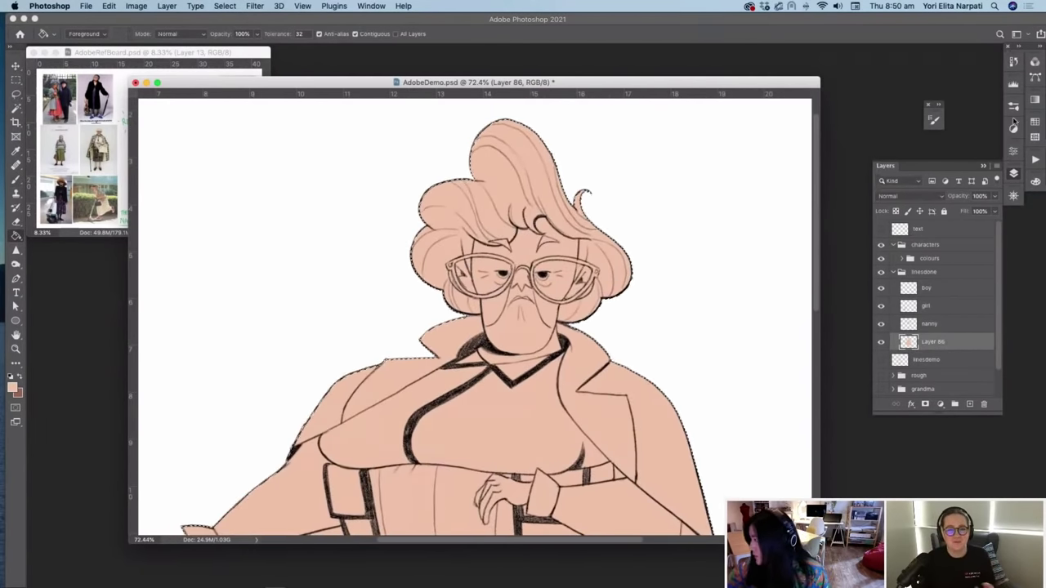
left_click(1035, 182)
left_click_drag(975, 191, 977, 191)
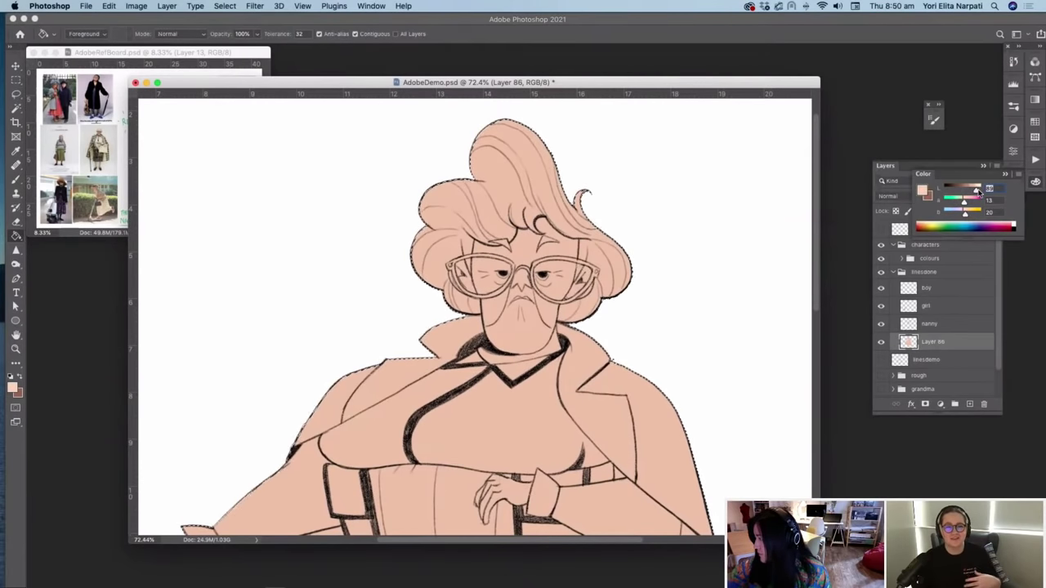
left_click(649, 442)
scroll(650, 441, "down", 4)
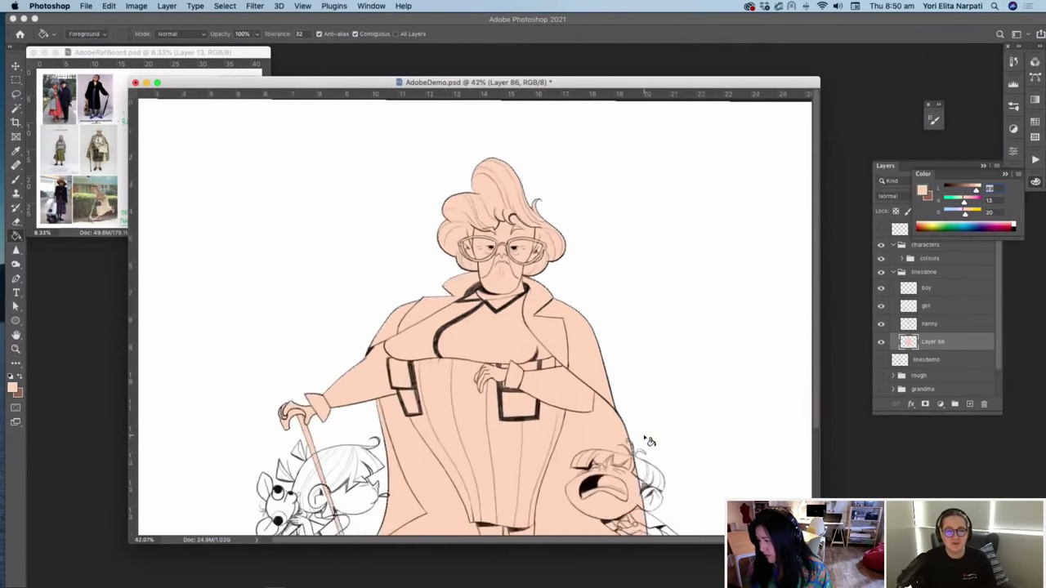
Step: Add a new layer above the nanny's peach base layer and clip it to that base
key("super+plus")
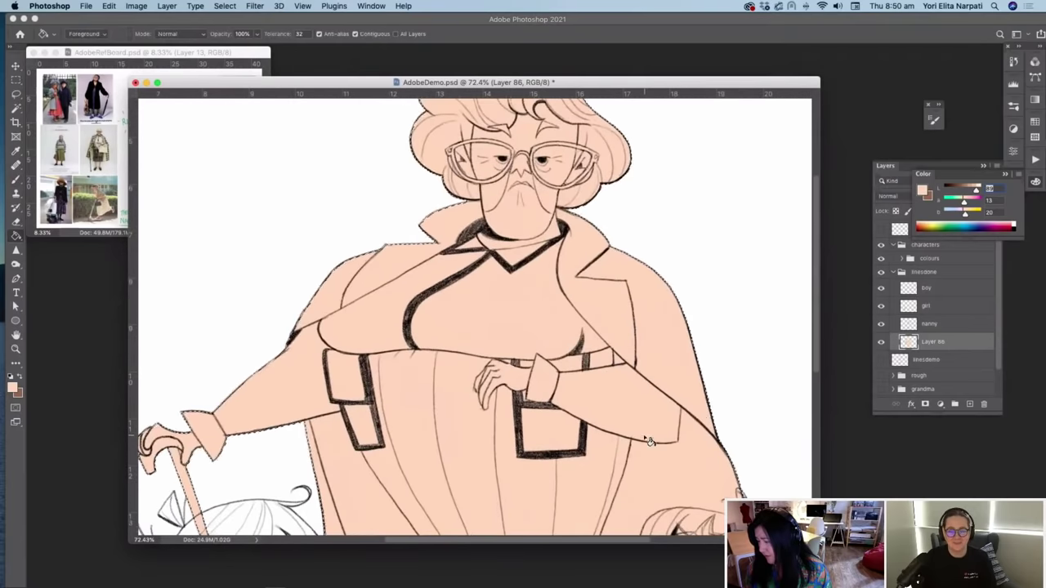
left_click(969, 404)
left_click(932, 347, "alt")
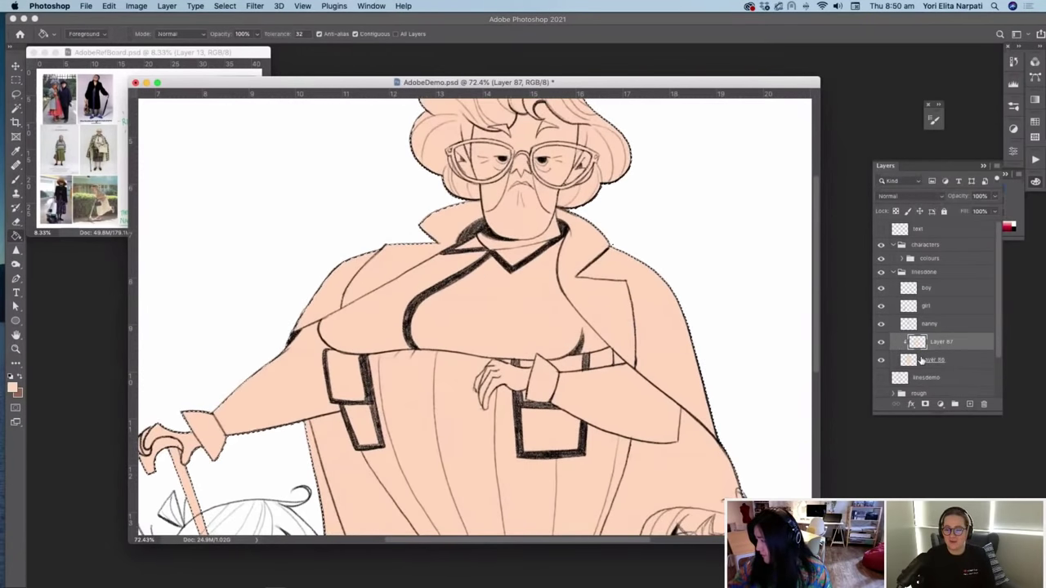
Step: Switch to the Brush tool, choose the "lines" brush preset and set its size to 22 px
key("b")
right_click(469, 411)
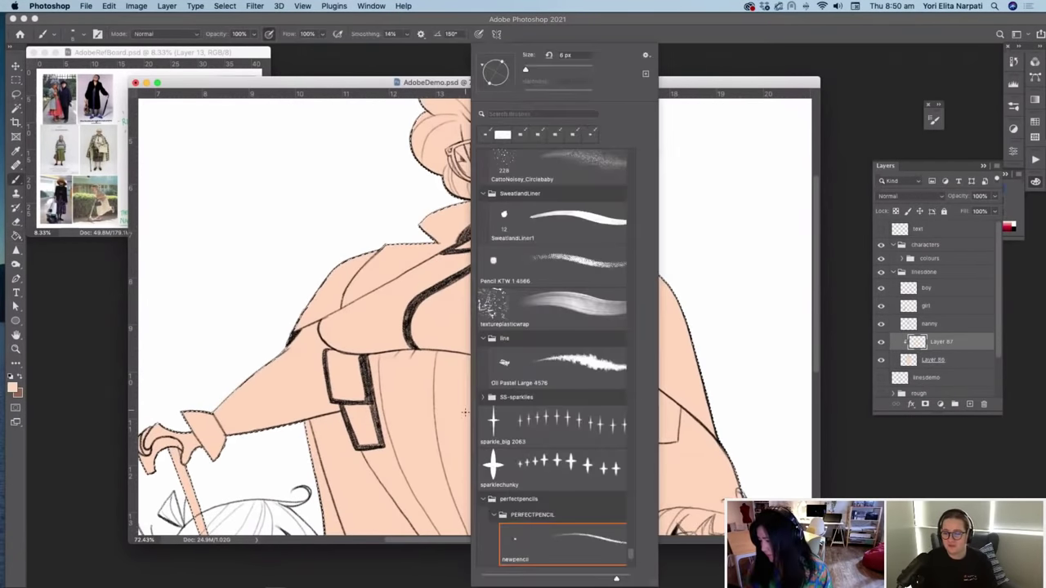
scroll(630, 560, "up", 10)
scroll(629, 434, "up", 15)
left_click(599, 166)
left_click(530, 70)
left_click(413, 82)
Step: Set the foreground colour to neutral grey #bbbbbb for the hair
left_click(13, 388)
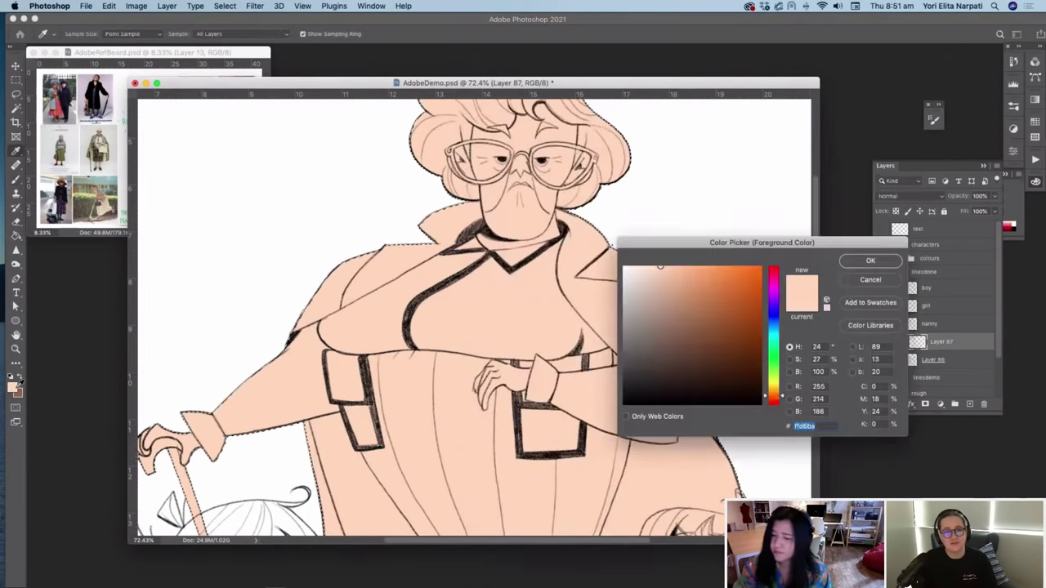
left_click_drag(633, 304, 539, 484)
left_click(868, 260)
Step: Brush a grey border along the top curl and right side of the nanny's hair, down around her glasses
left_click_drag(494, 281, 579, 345)
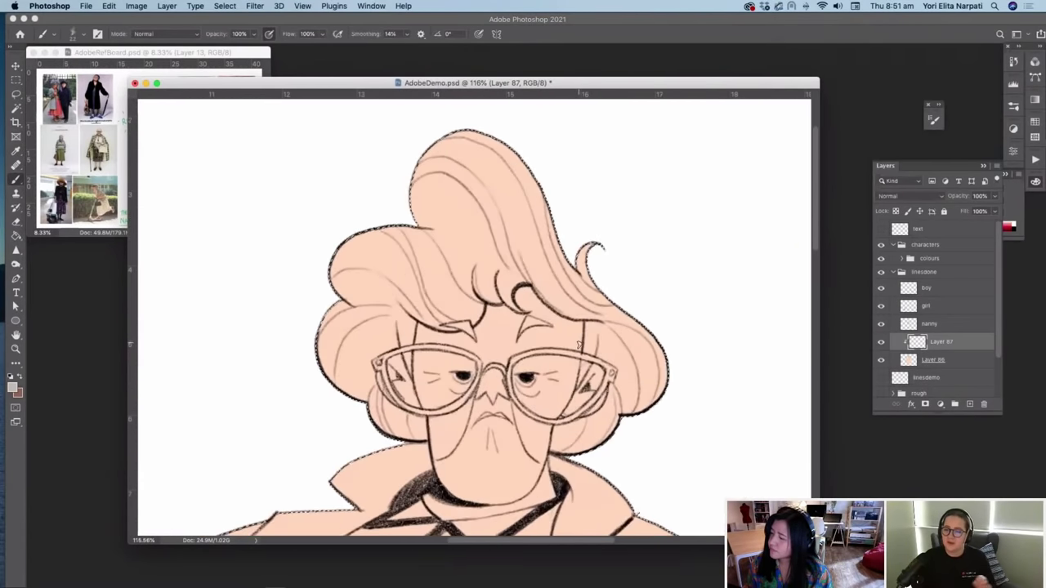
scroll(580, 345, "right", 3)
scroll(580, 344, "up", 2)
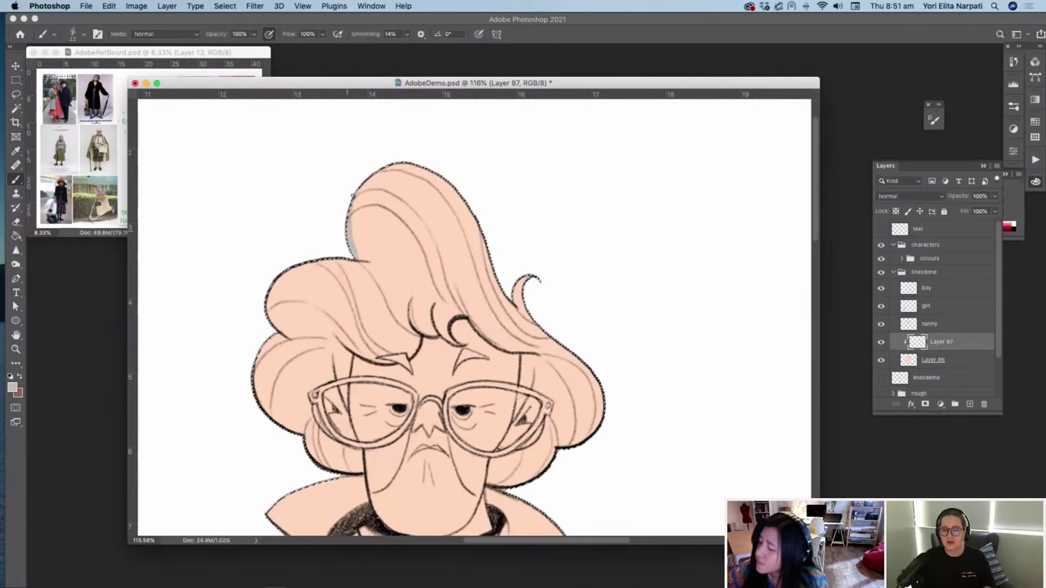
left_click_drag(352, 196, 408, 168)
mouse_move(470, 214)
left_mouse_down()
mouse_move(515, 315)
mouse_move(536, 276)
mouse_move(527, 297)
mouse_move(582, 369)
left_mouse_up()
mouse_move(529, 310)
left_mouse_down()
mouse_move(586, 376)
mouse_move(597, 411)
mouse_move(560, 452)
left_mouse_up()
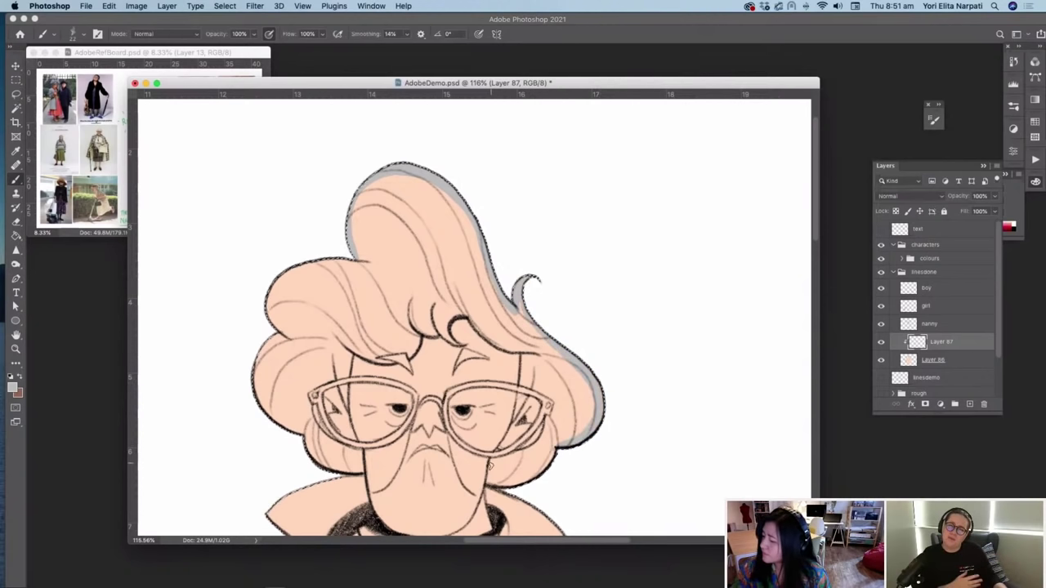
left_click_drag(520, 455, 546, 431)
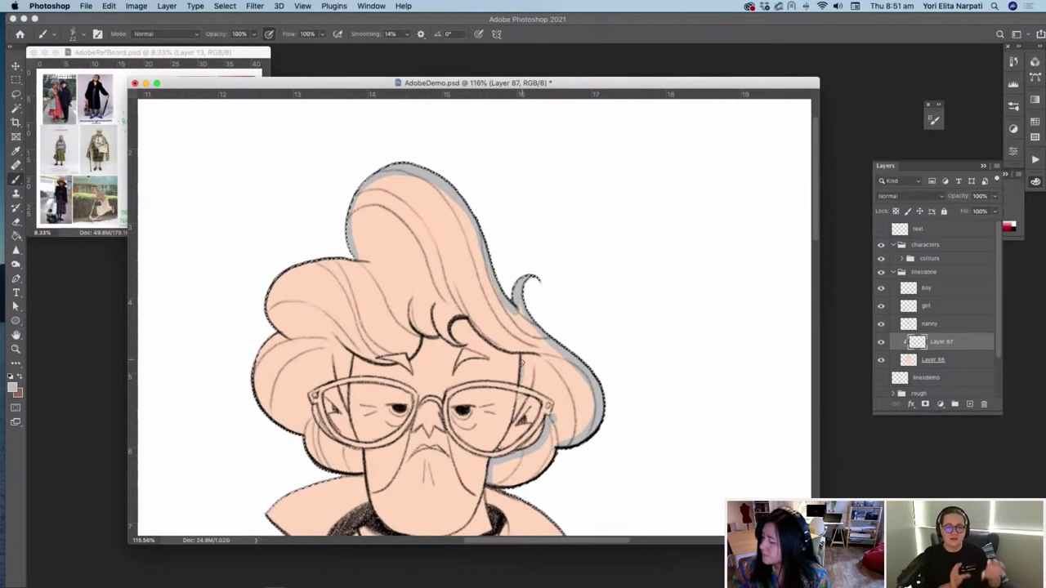
Step: Finish the grey hair outline along the fringe and remaining side with an 11 px brush, and fill the enclosed hair with grey
right_click(552, 414)
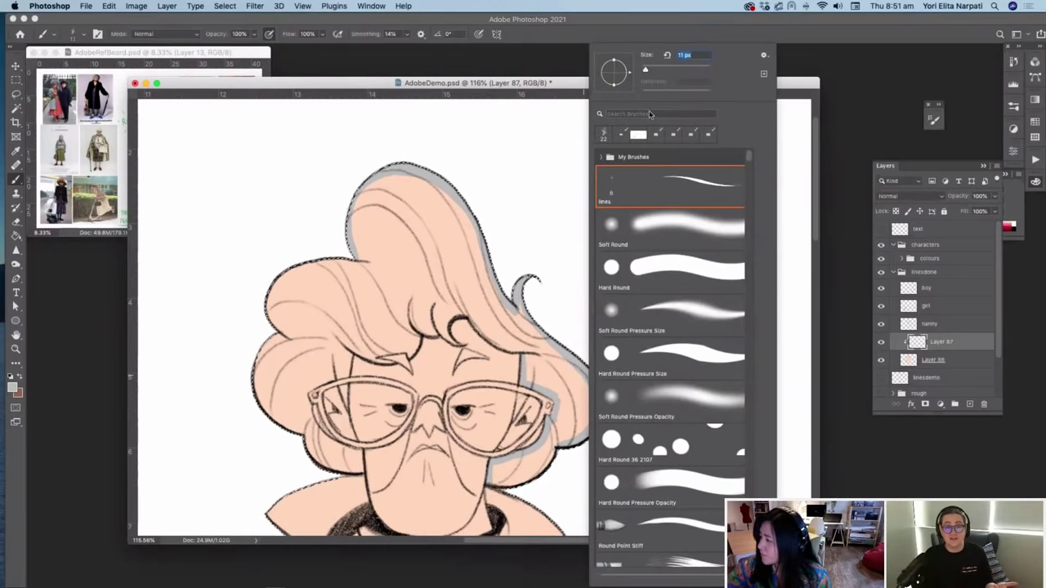
left_click_drag(496, 482, 525, 479)
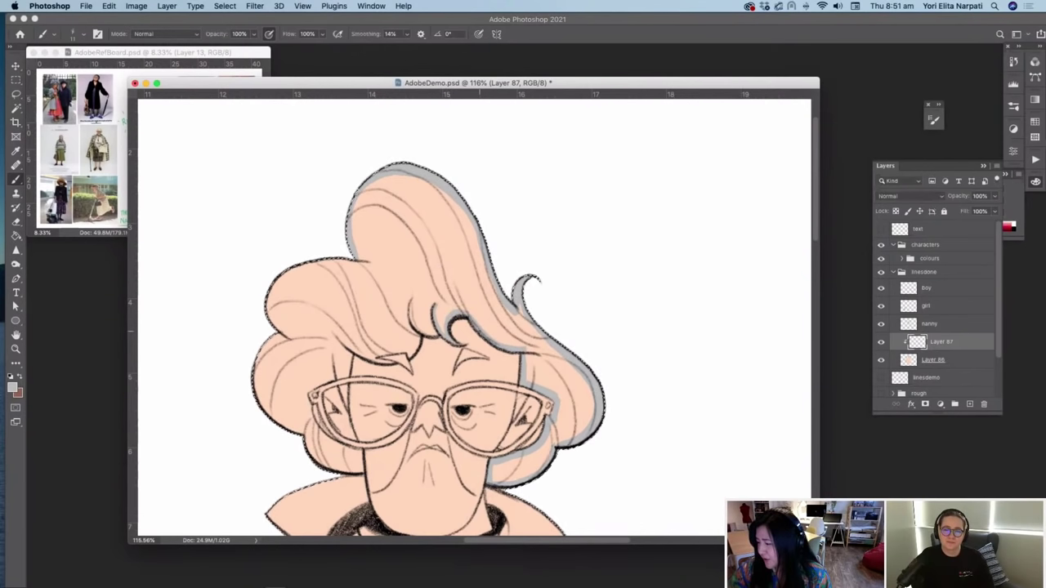
left_click_drag(412, 307, 413, 323)
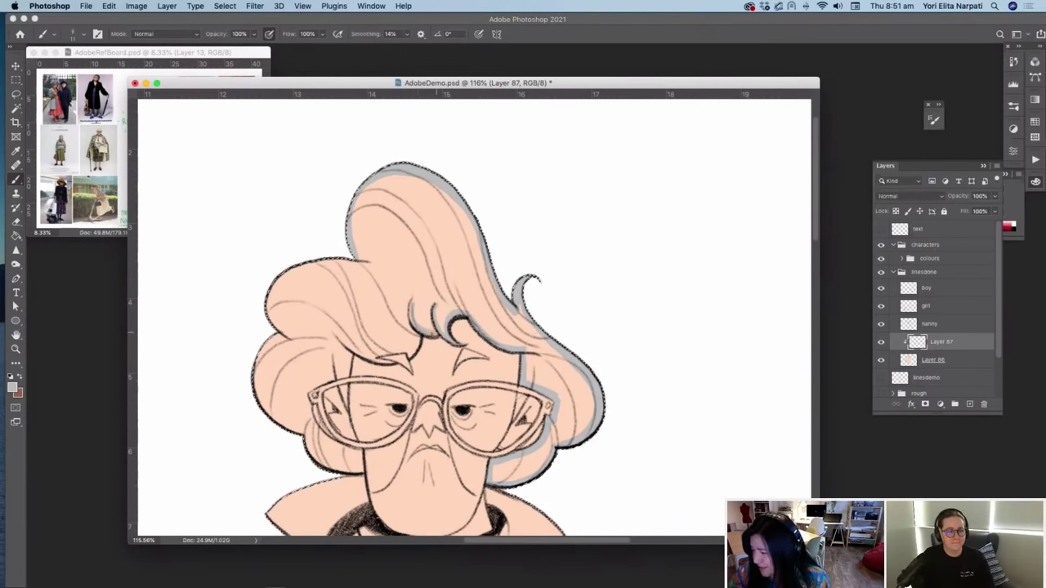
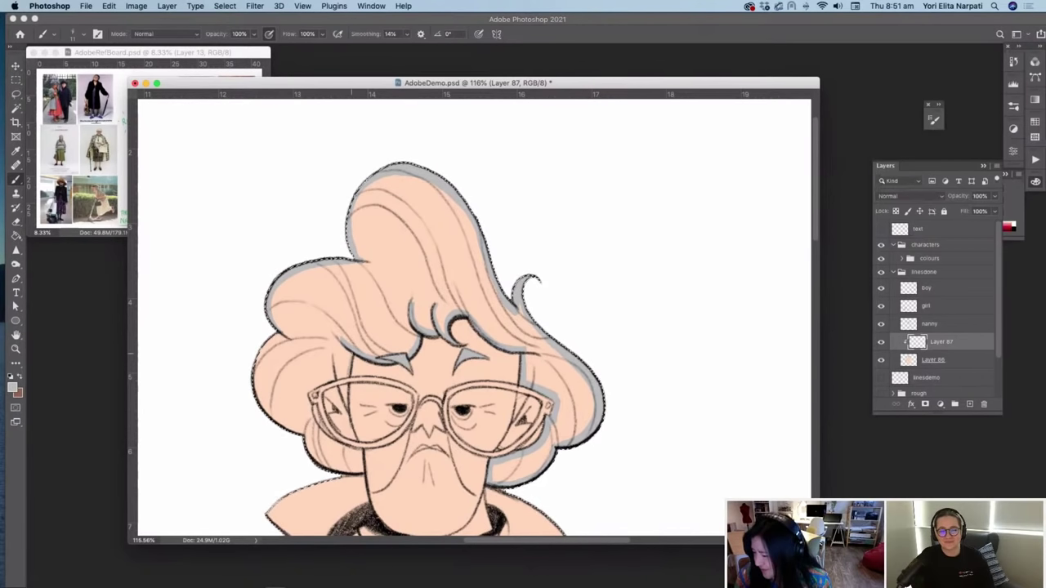
mouse_move(346, 400)
left_mouse_down()
mouse_move(333, 351)
mouse_move(334, 376)
left_mouse_up()
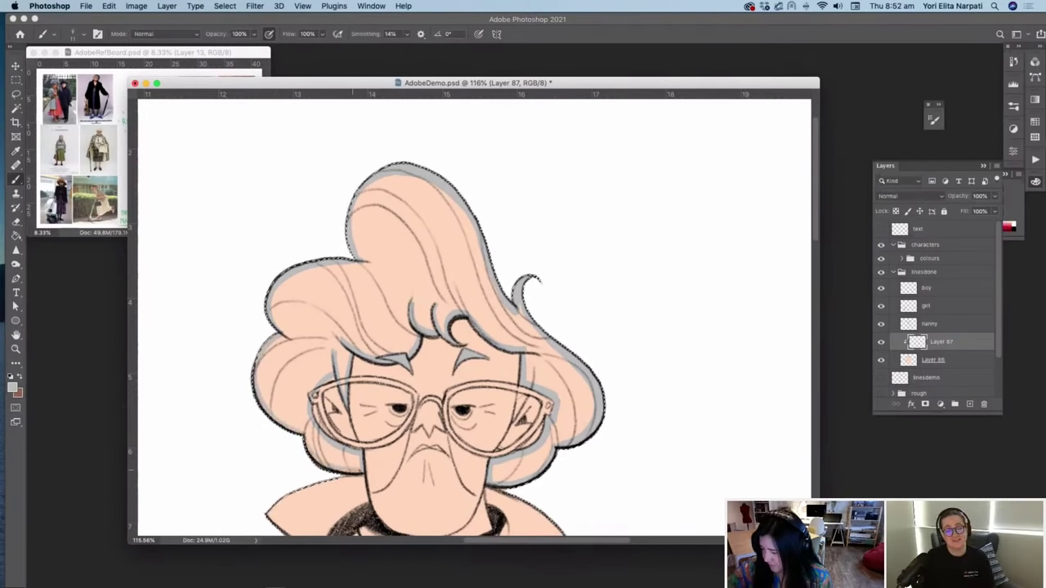
key("g")
left_click(498, 327)
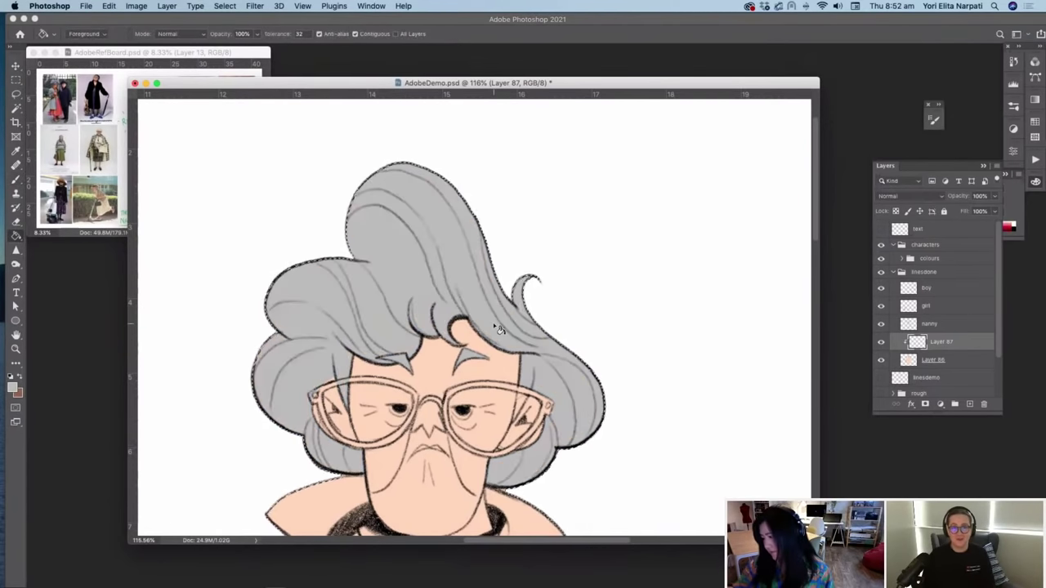
Step: Add a new layer above the grey hair layer and clip it to the nanny's peach base
scroll(498, 329, "down", 5)
scroll(498, 329, "left", 1)
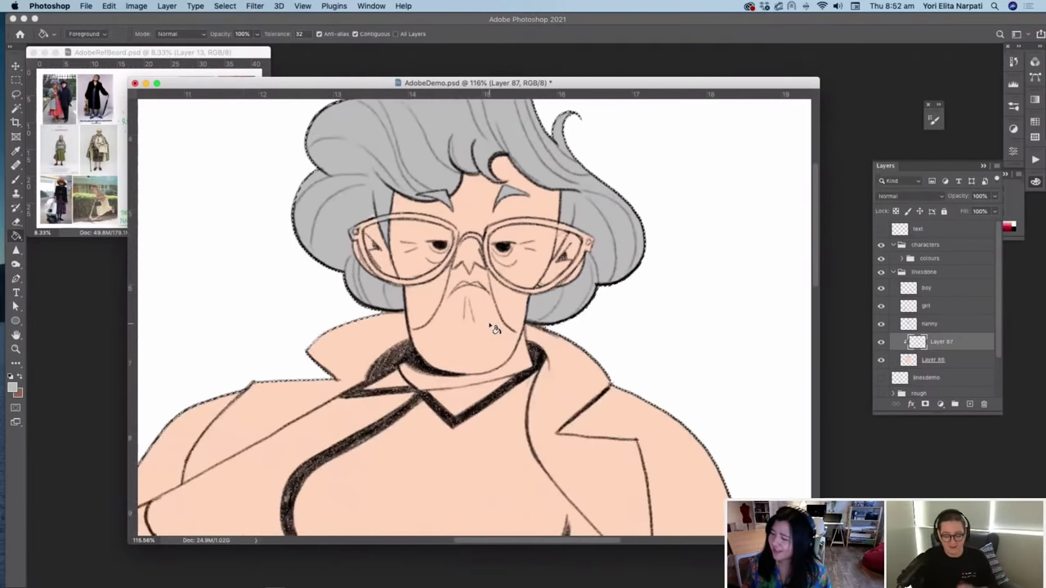
scroll(495, 329, "down", 3)
left_click(968, 404)
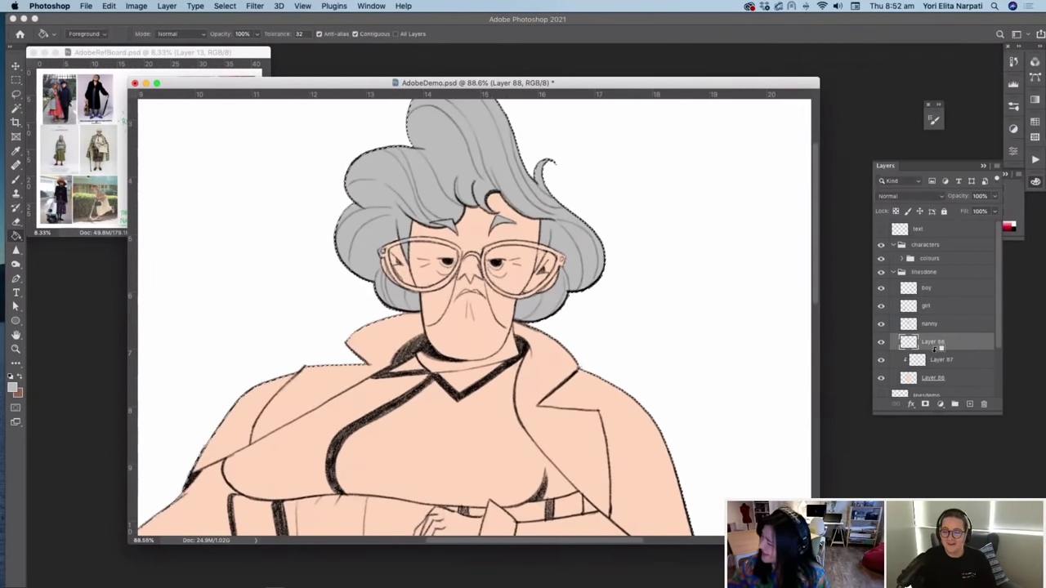
left_click(936, 350, "alt")
Step: Set the foreground colour to pale yellow #fffab6 for the nanny's blouse
left_click(12, 387)
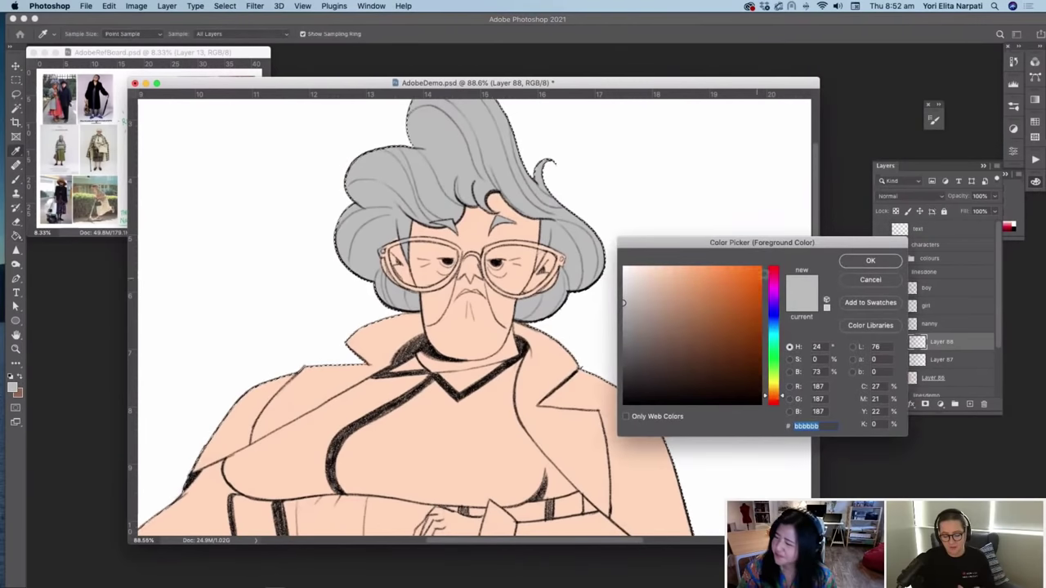
left_click(773, 383)
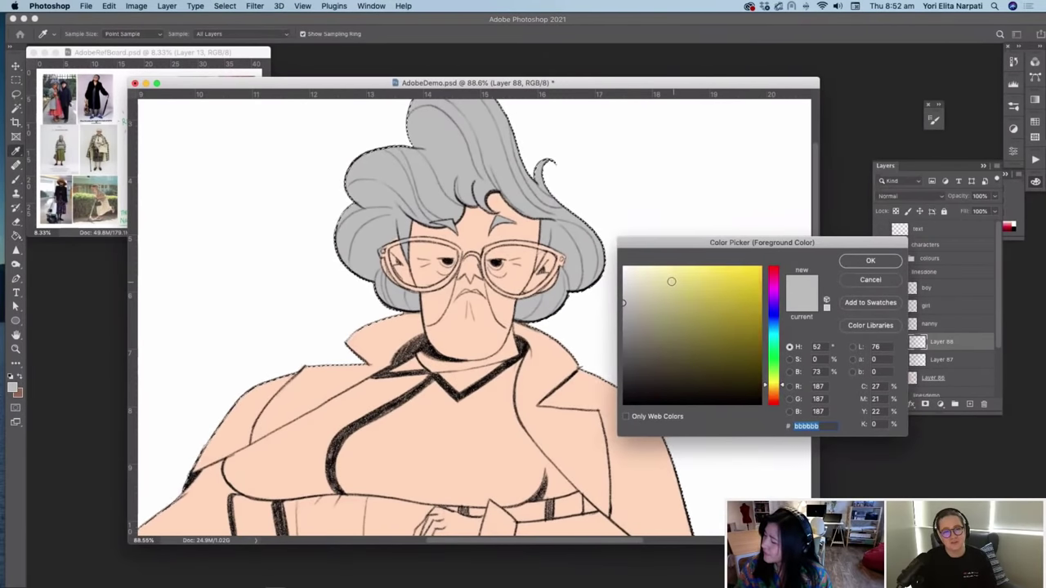
left_click(870, 260)
scroll(525, 431, "down", 2)
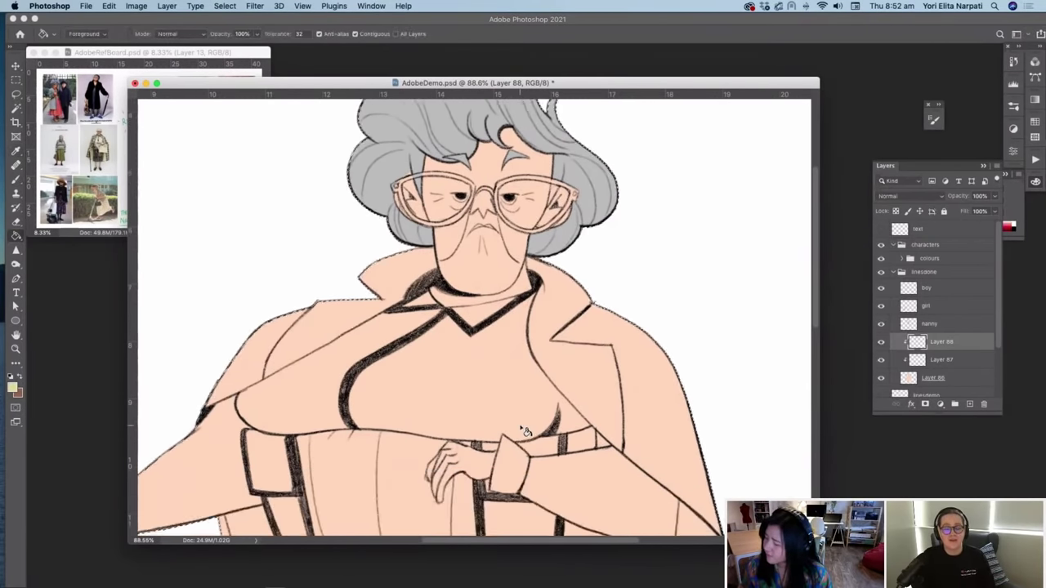
scroll(525, 431, "down", 1)
key("b")
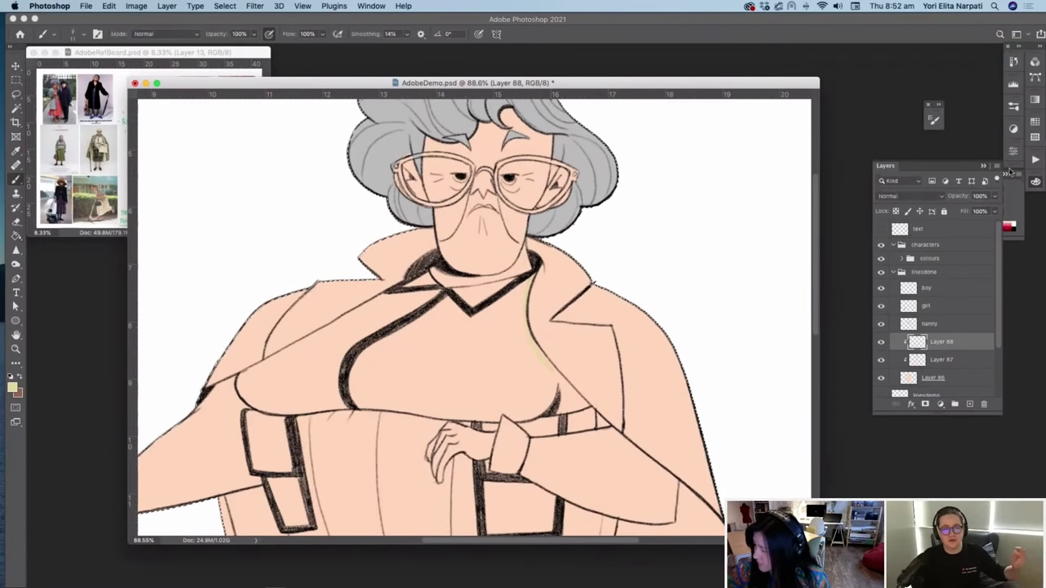
left_click(1013, 191)
left_click(979, 189)
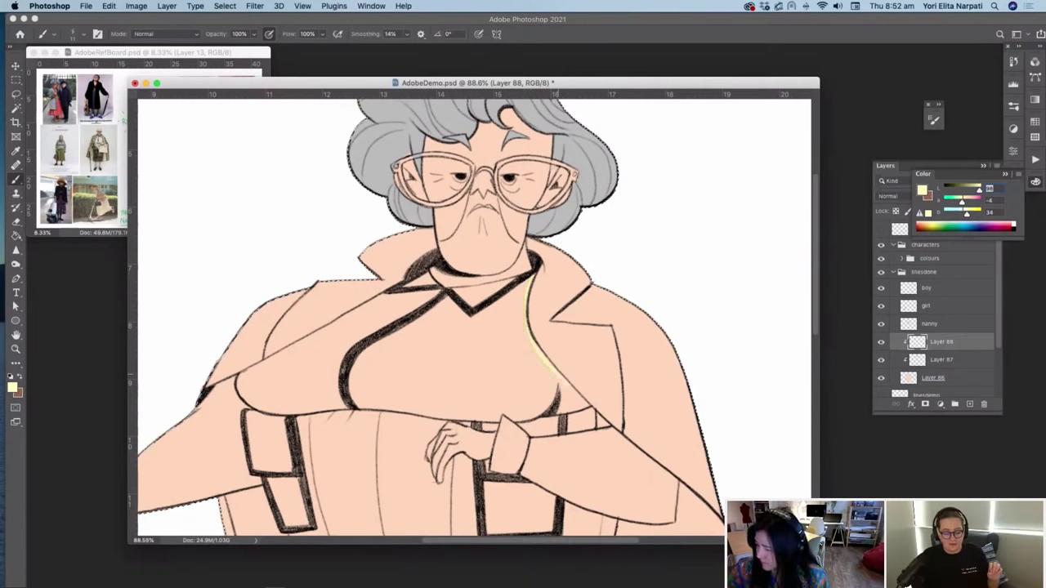
Step: Brush a pale yellow border around the nanny's blouse, following the coat edges, neckline and bust line
key("e")
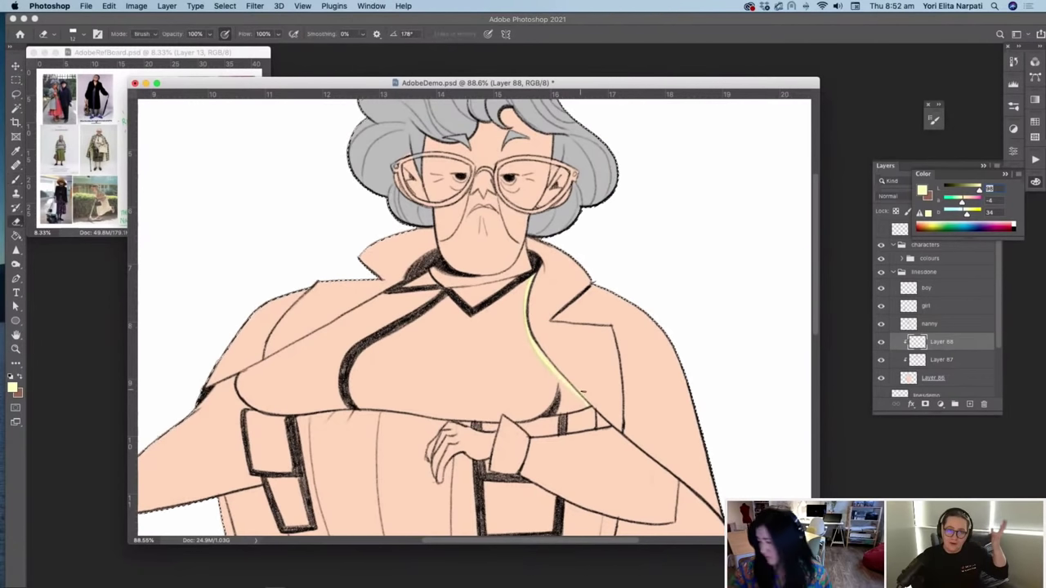
key("b")
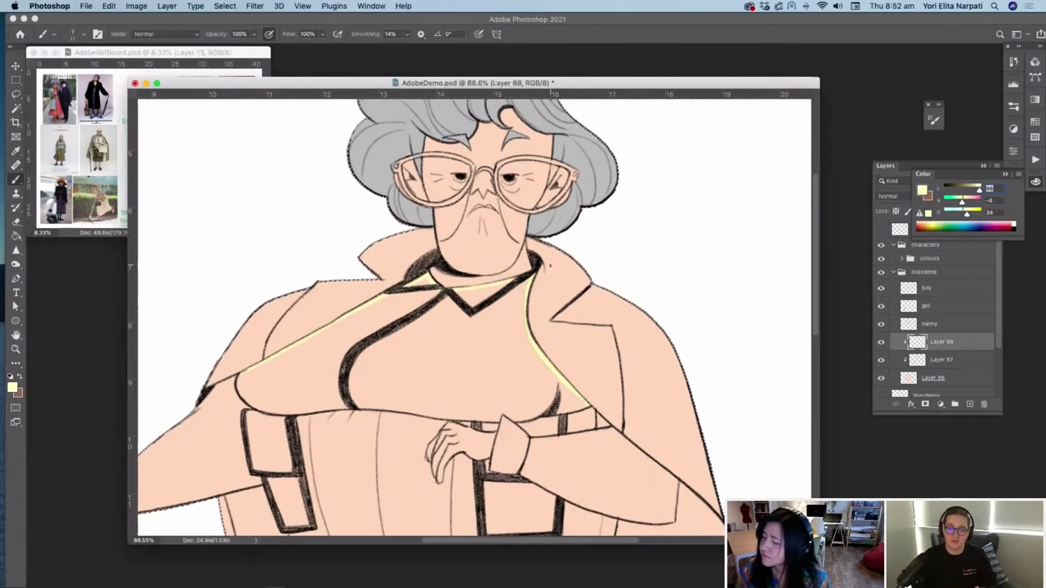
key("r")
mouse_move(202, 354)
left_mouse_down()
mouse_move(204, 270)
mouse_move(227, 198)
left_mouse_up()
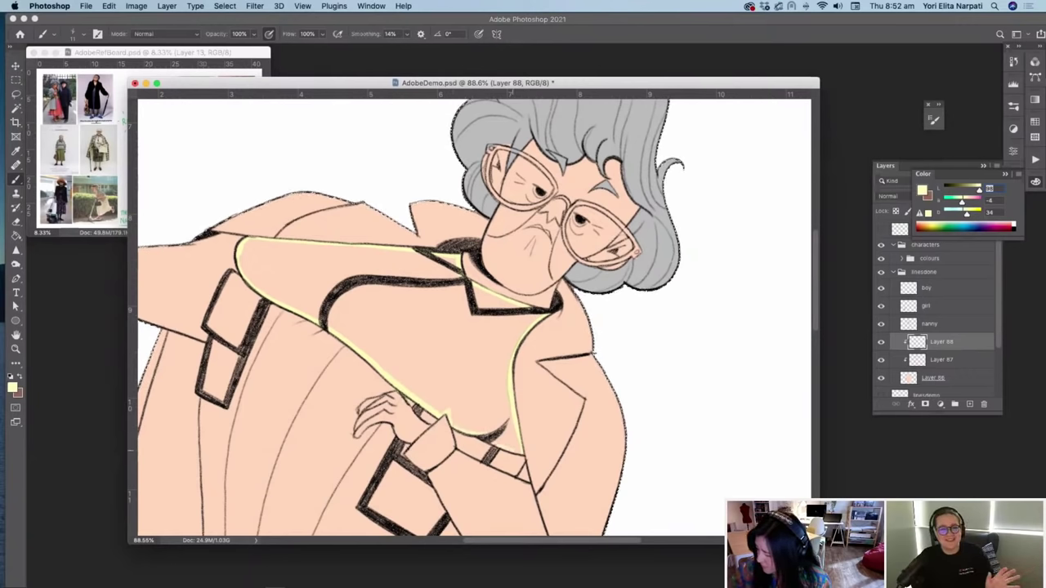
Step: Try to fill the outlined blouse with pale yellow, and undo the fill
key("g")
left_click(480, 401)
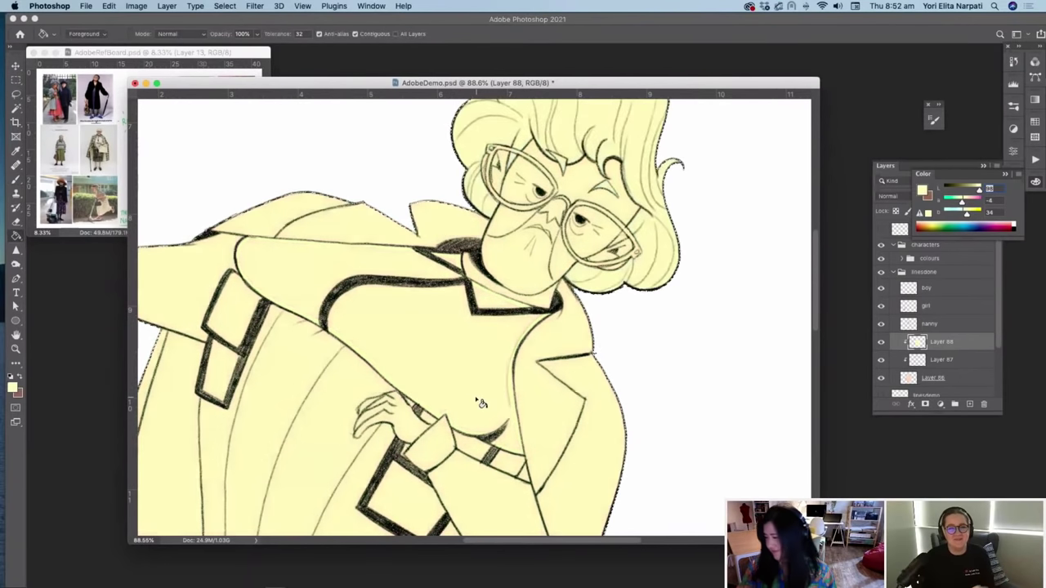
key("super+z")
key("b")
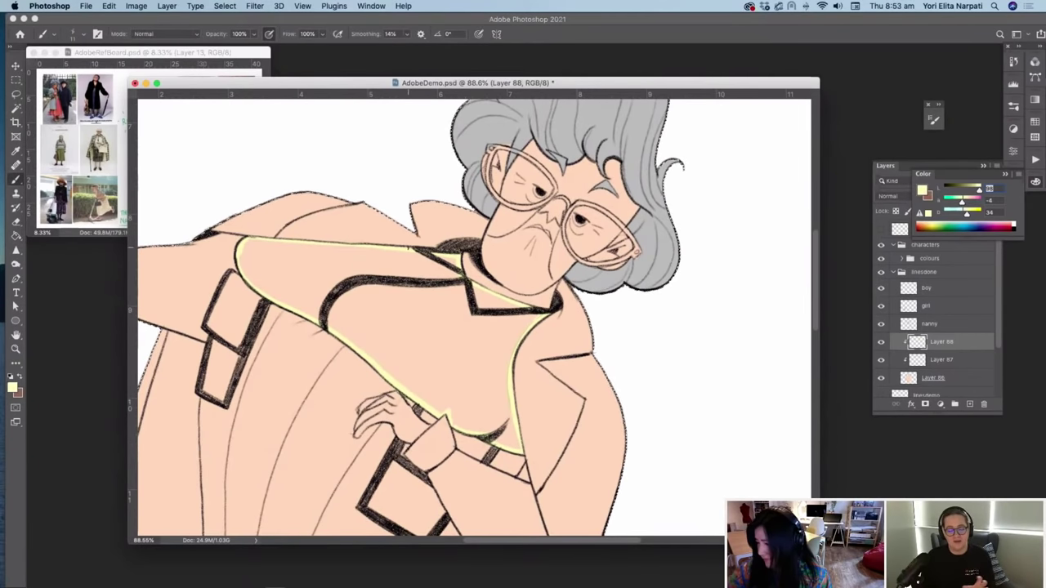
key("g")
left_click(455, 395)
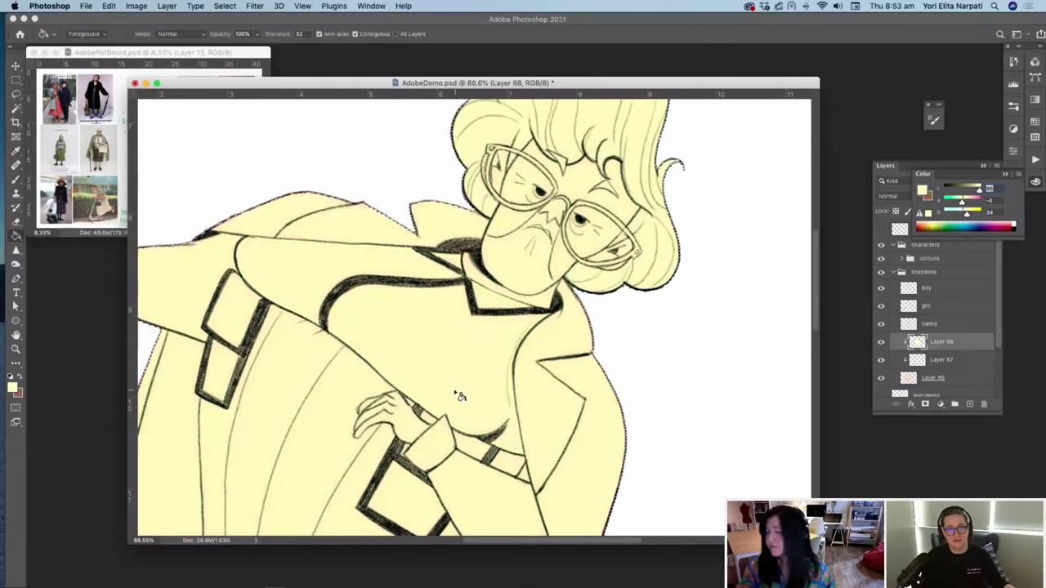
key("super+z")
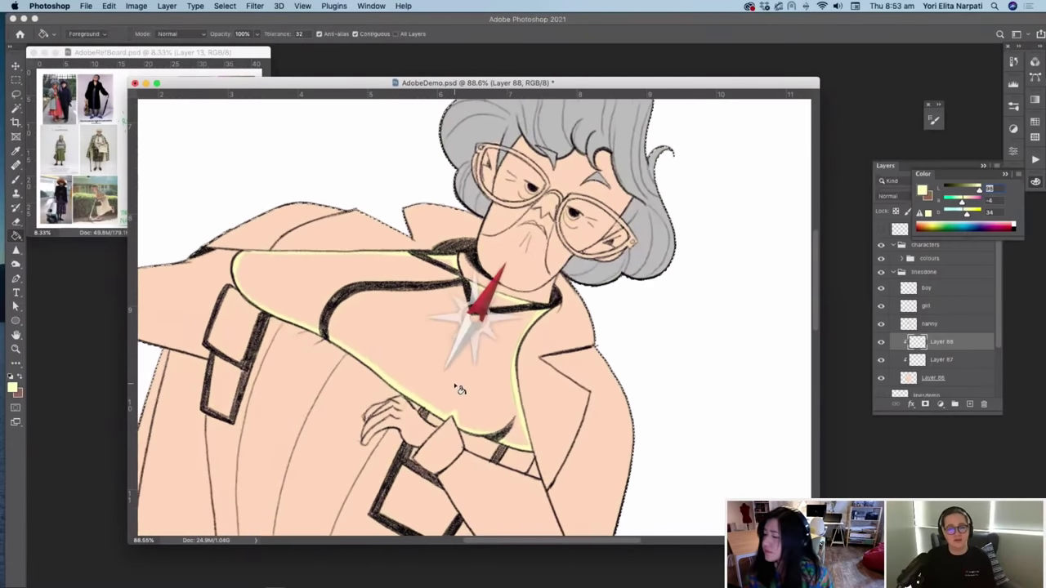
Step: Straighten the rotated canvas and reinforce the pale yellow border at the blouse's neckline and along the coat opening
left_click_drag(459, 389, 459, 389)
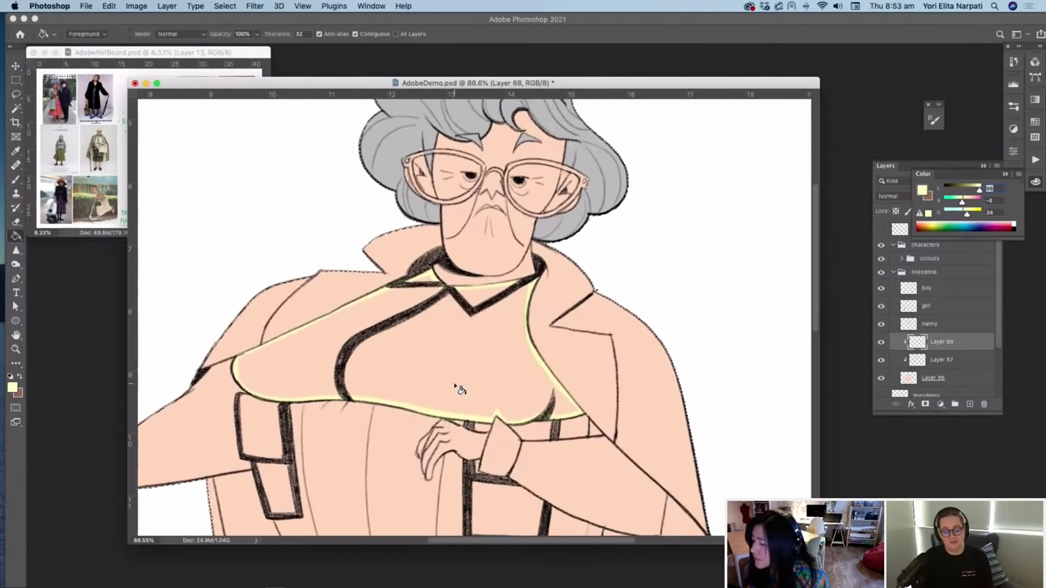
scroll(459, 389, "up", 3)
key("b")
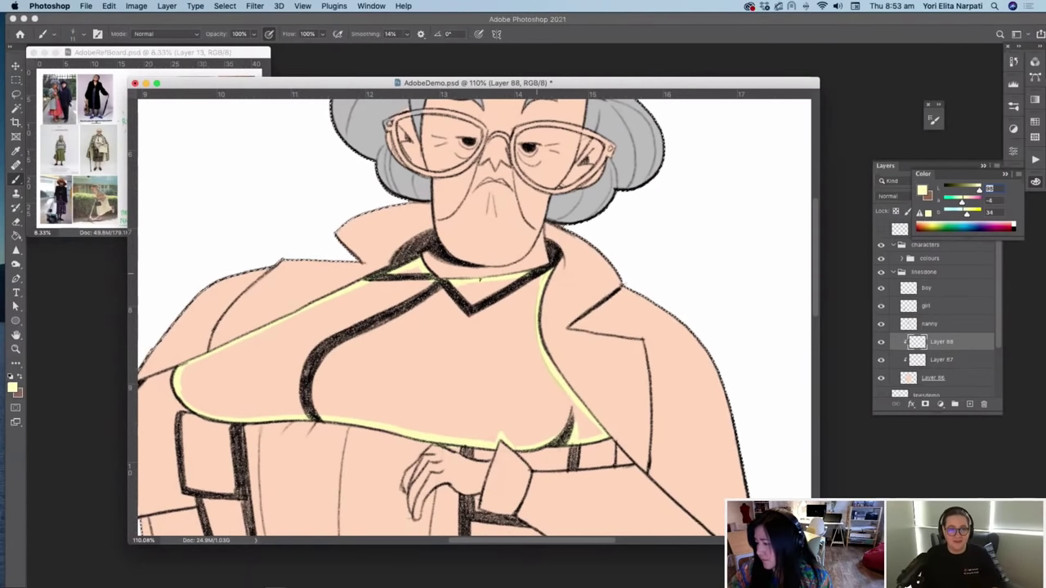
mouse_move(541, 279)
left_mouse_down()
mouse_move(540, 348)
mouse_move(572, 405)
left_mouse_up()
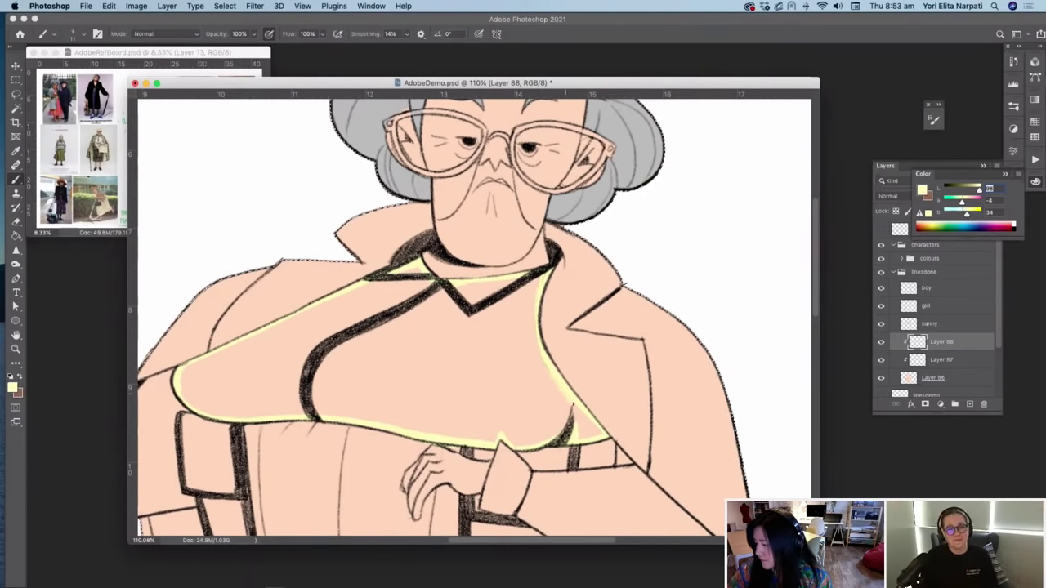
Step: Try the blouse fill again and undo it, and toggle the linesdone group's visibility to inspect the artwork
key("g")
left_click(532, 390)
key("ctrl+z")
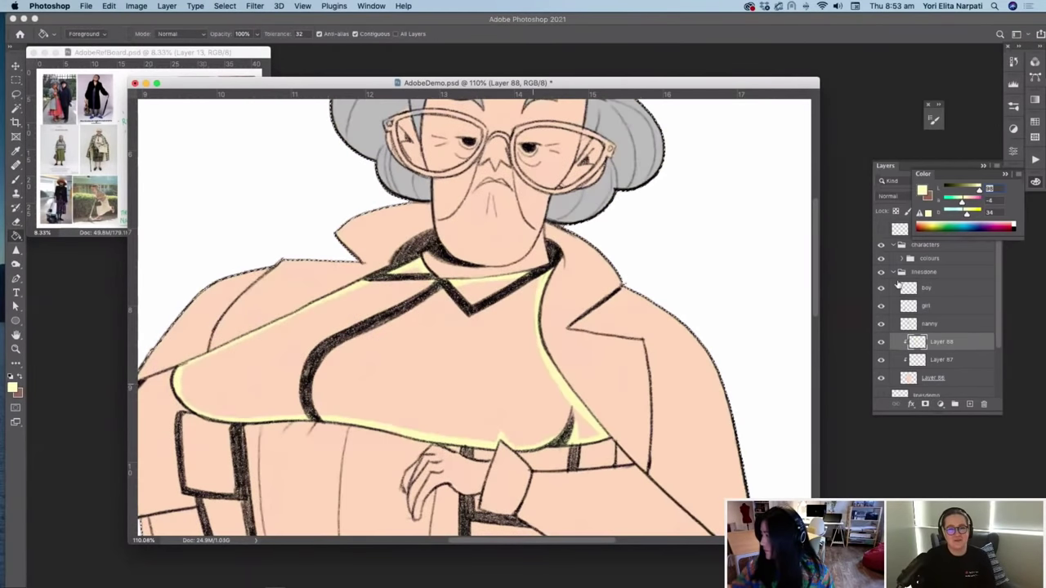
left_click(881, 273)
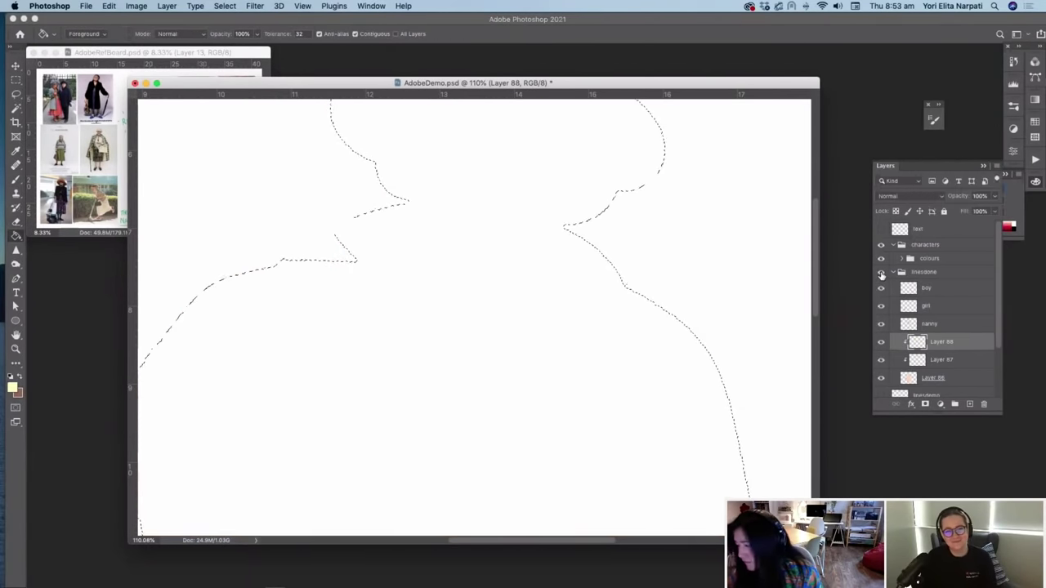
left_click(881, 272)
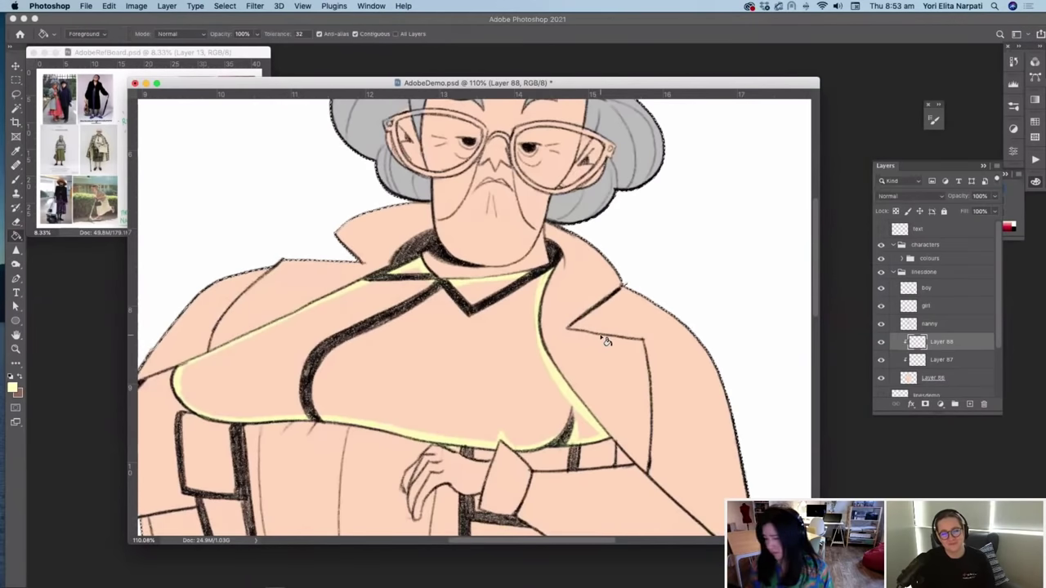
Step: Thicken the pale yellow border all around the inside of the blouse with a larger 28 px brush
key("b")
right_click(482, 379)
left_click(552, 71)
left_click(188, 372)
mouse_move(187, 374)
left_mouse_down()
mouse_move(417, 275)
mouse_move(499, 305)
mouse_move(543, 276)
mouse_move(539, 349)
mouse_move(530, 322)
mouse_move(588, 433)
left_mouse_up()
right_click(592, 307)
left_click(535, 279)
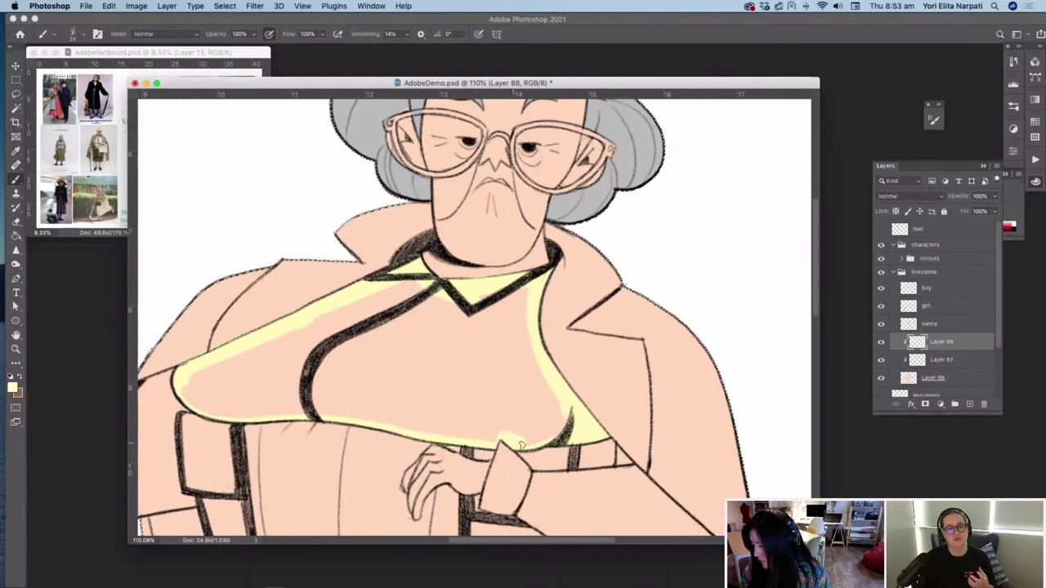
left_click_drag(520, 446, 559, 431)
Step: Fill the enclosed blouse with pale yellow and check the result by toggling the layer's visibility
key("g")
left_click(553, 416)
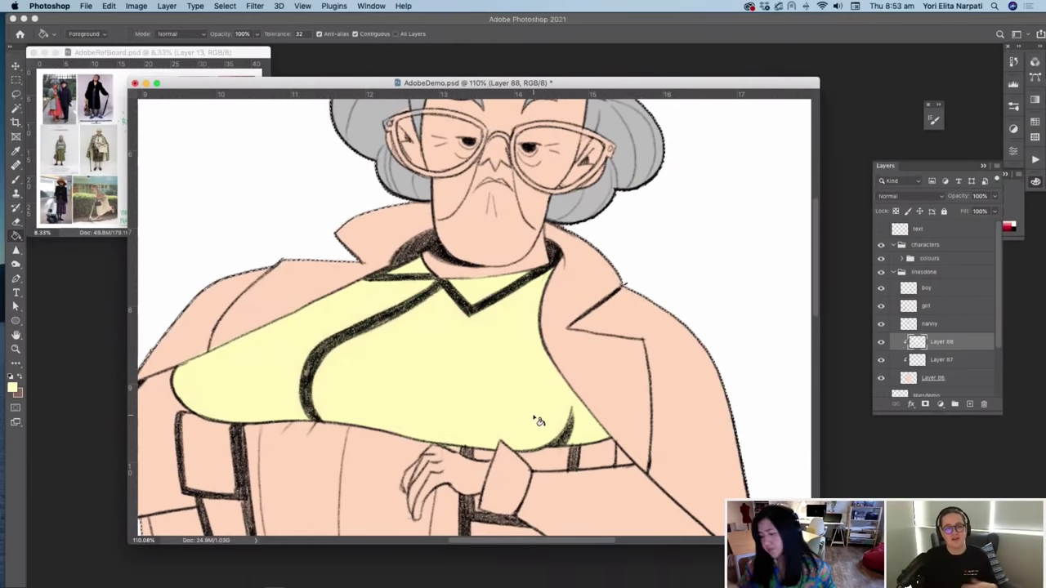
left_click(881, 342)
left_click(883, 343)
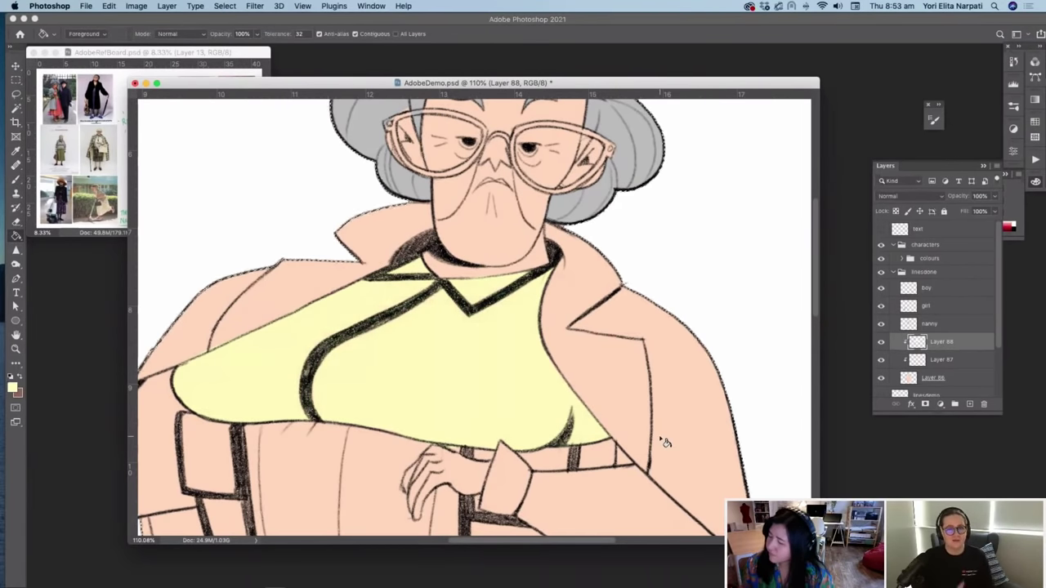
Step: Add a new layer above the yellow blouse layer within the nanny's clipping group
key("super+minus")
key("r")
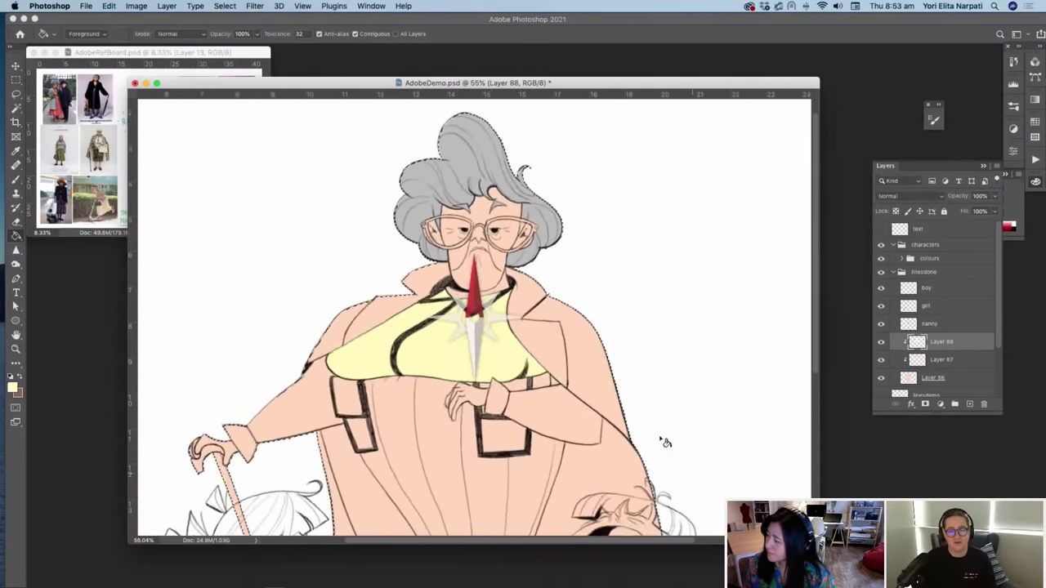
left_click(970, 404)
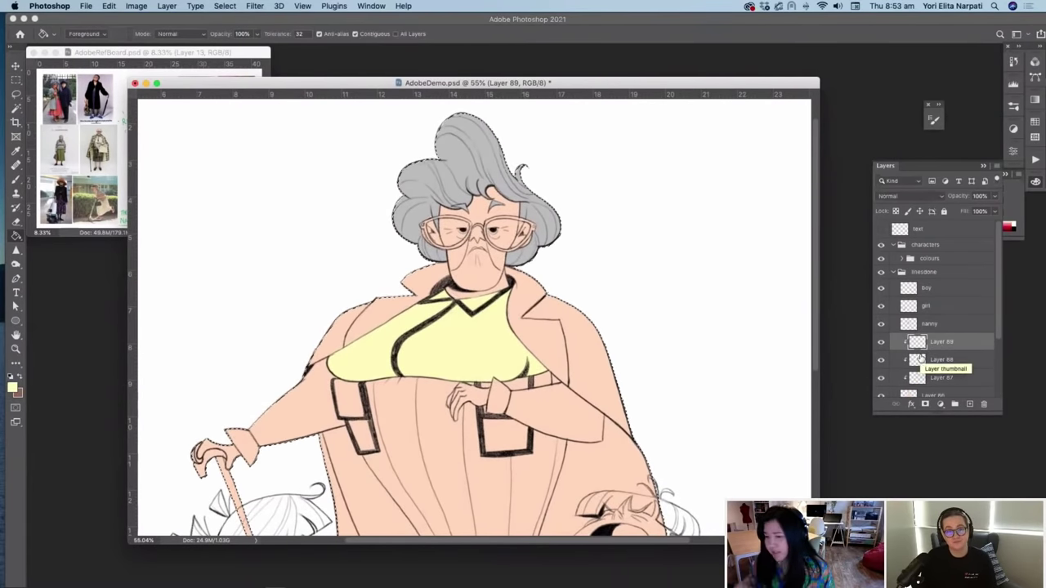
Step: Set the foreground colour to a muted tan with a hue of 30° for the nanny's coat
key("b")
left_click(13, 388)
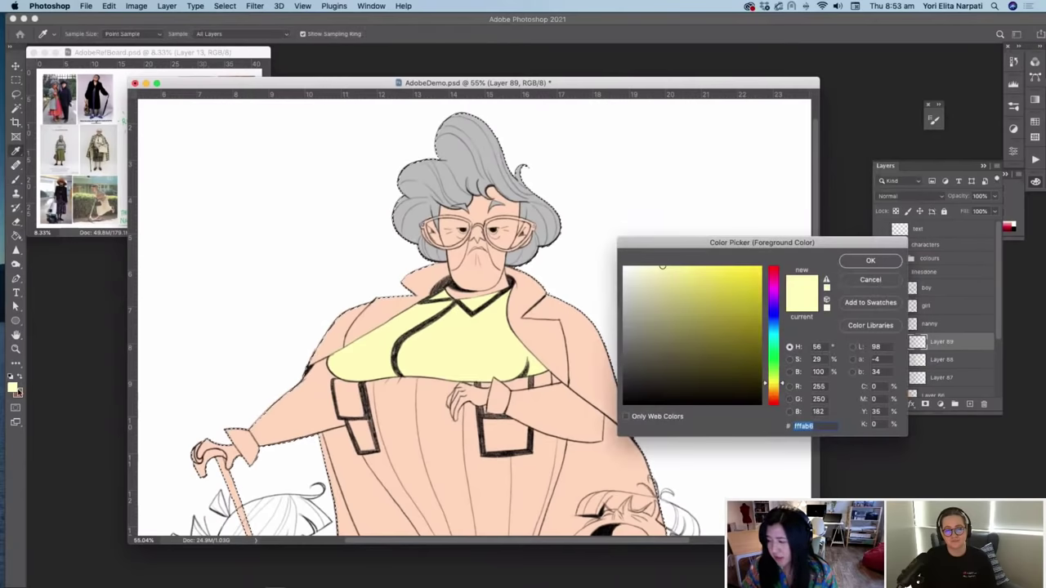
left_click_drag(771, 389, 772, 394)
left_click(681, 289)
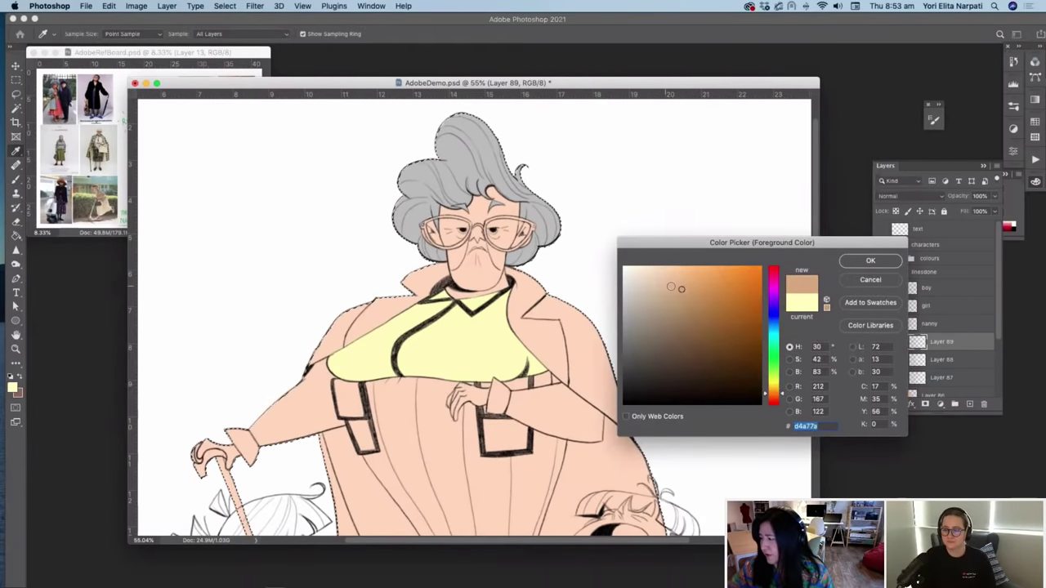
left_click(681, 303)
left_click(869, 262)
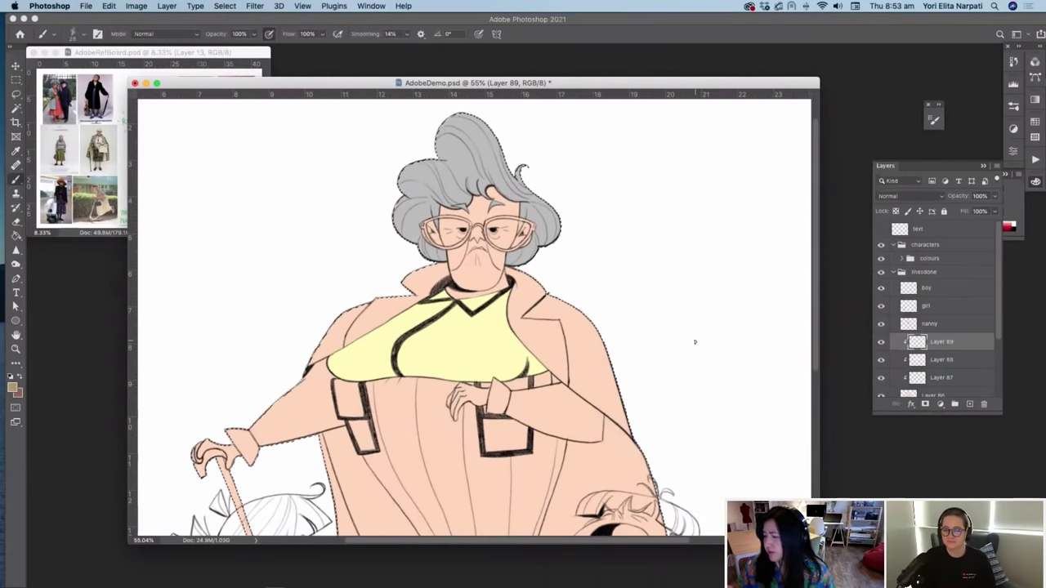
Step: Check the nanny's outfit references in AdobeRefBoard.psd, return to AdobeDemo.psd and look over the figure and the new layer
left_click(133, 59)
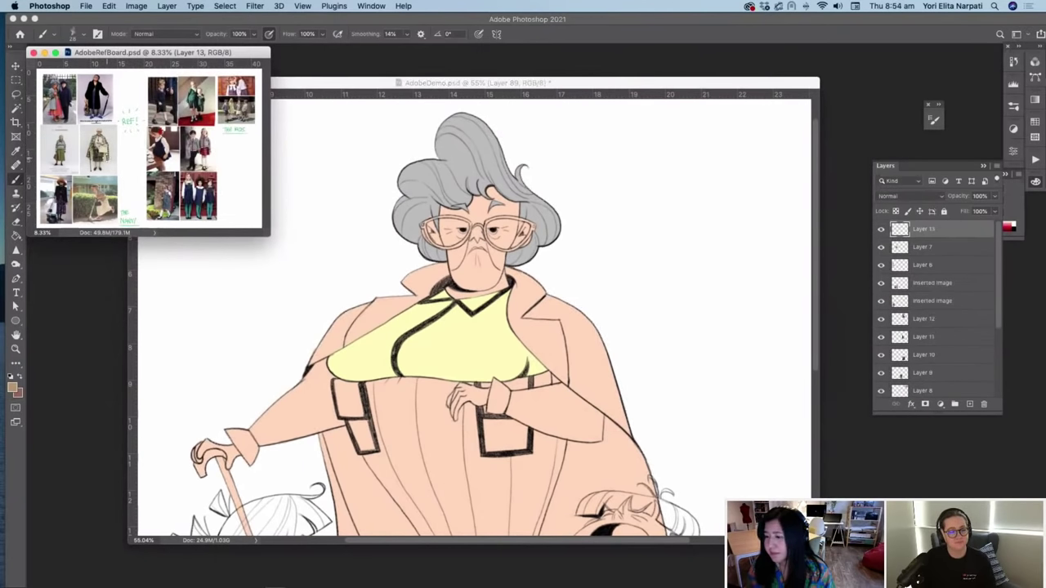
left_click(686, 87)
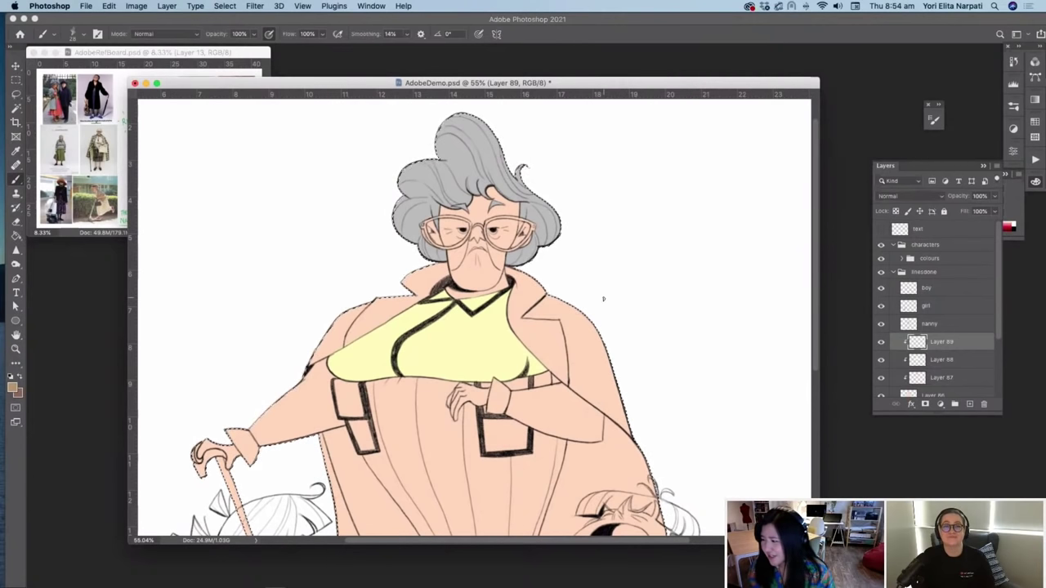
scroll(603, 299, "up", 3)
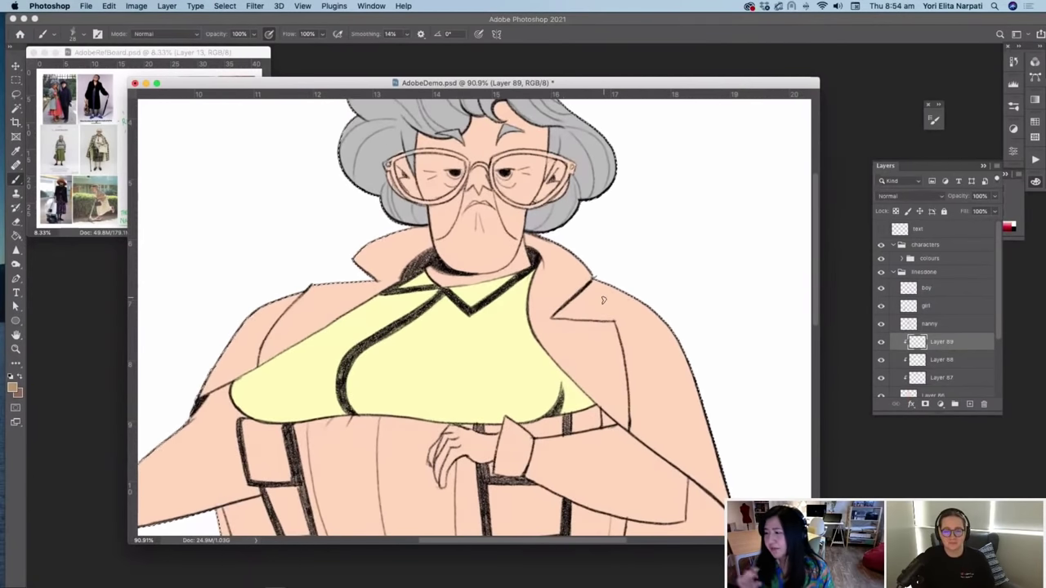
scroll(603, 299, "down", 3)
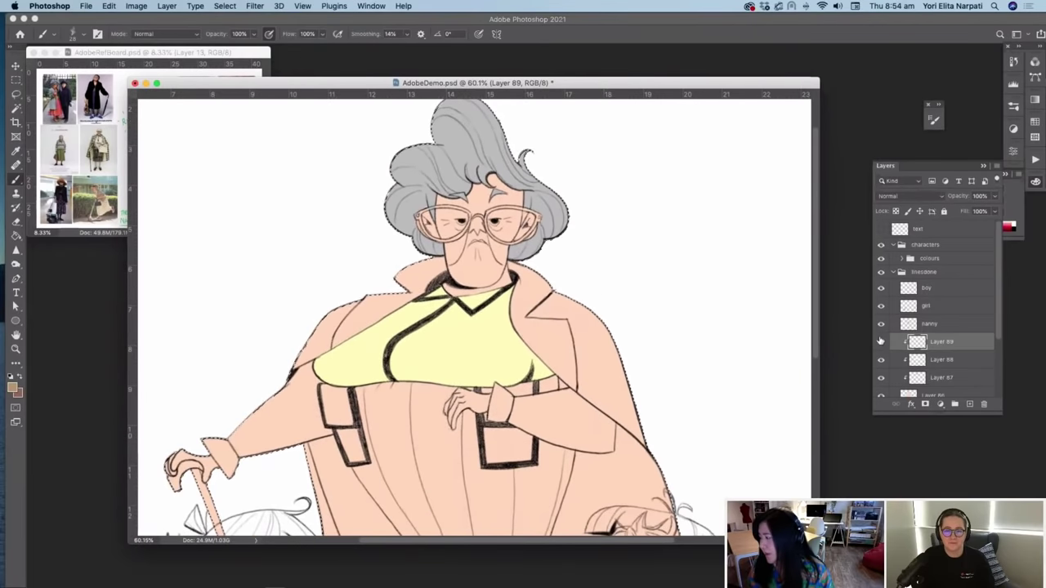
left_click(882, 342)
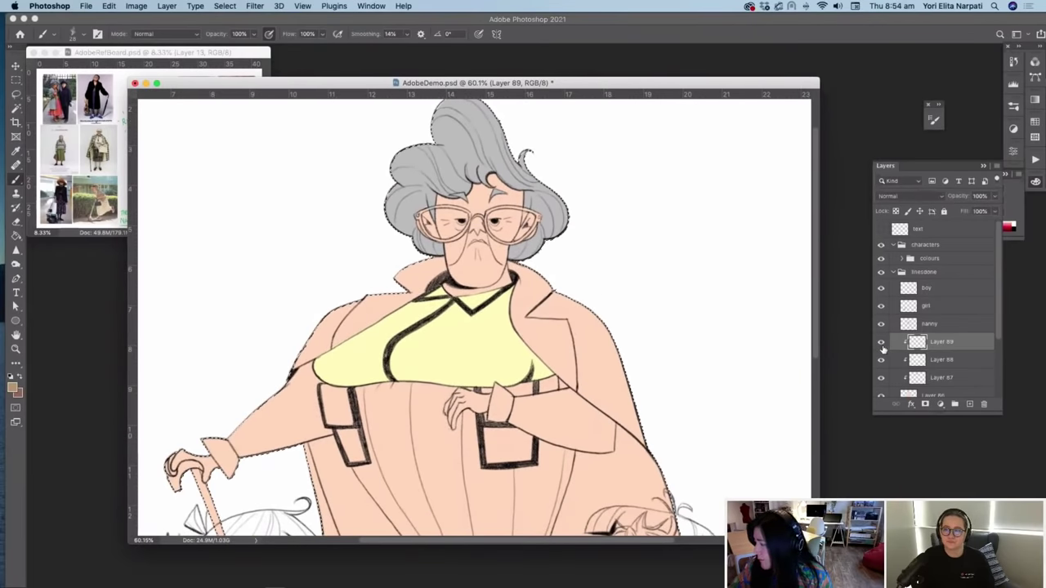
Step: Change the foreground colour to a darker, more saturated brown for the coat
left_click(13, 389)
left_click_drag(696, 315, 705, 311)
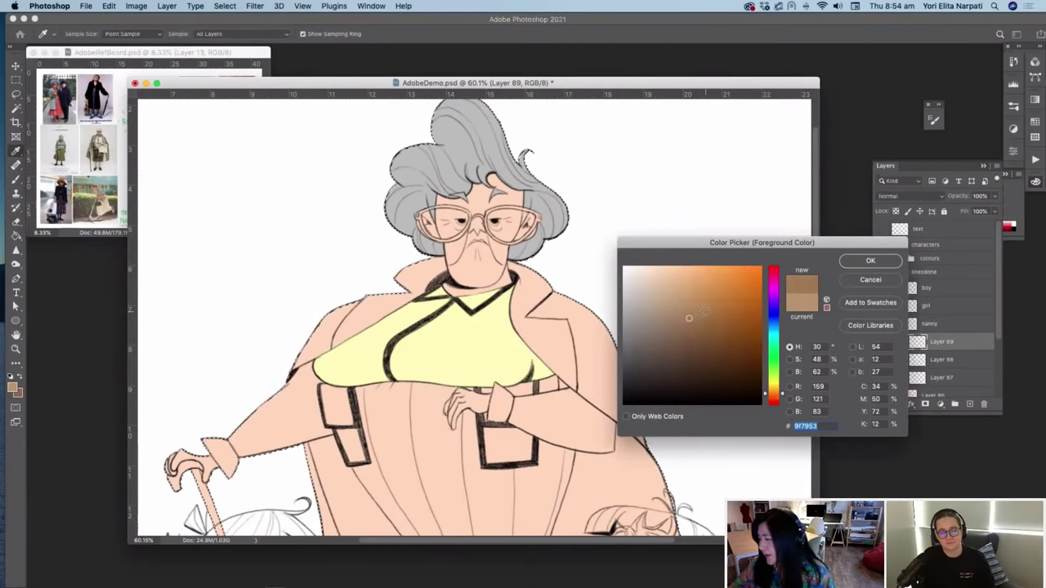
left_click(871, 262)
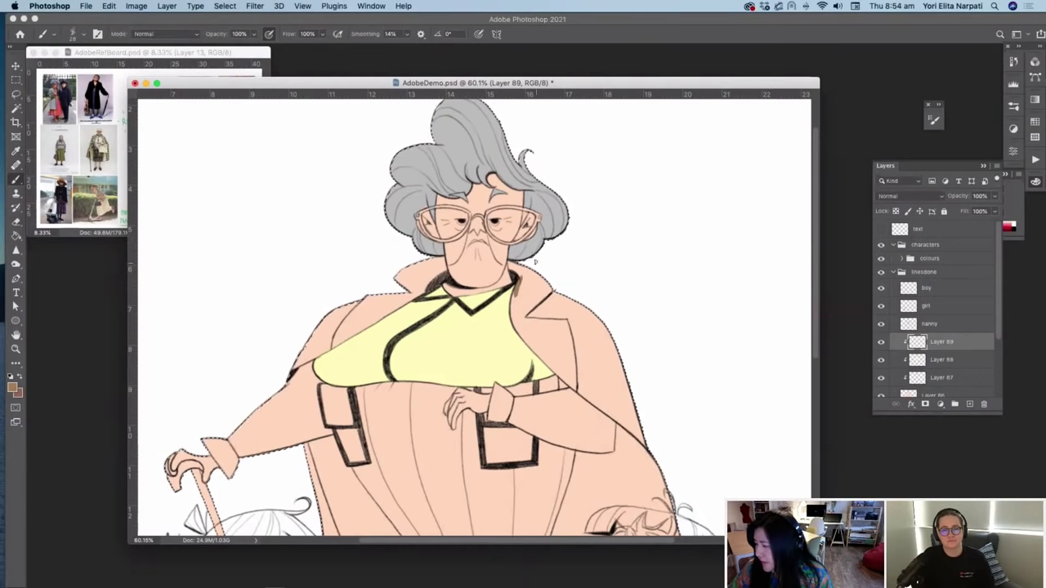
Step: Outline the coat's cape and lapel above the nanny's bent arm in brown and fill the enclosed area
scroll(533, 252, "up", 5)
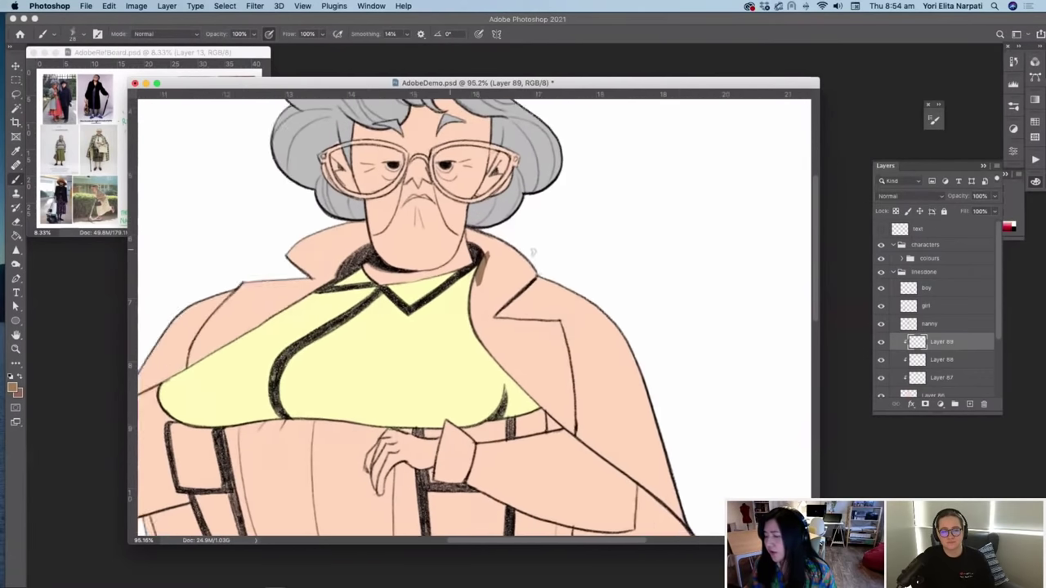
mouse_move(402, 219)
left_mouse_down()
mouse_move(398, 290)
mouse_move(397, 266)
mouse_move(415, 312)
mouse_move(403, 294)
mouse_move(452, 346)
left_mouse_up()
left_click_drag(492, 381, 618, 499)
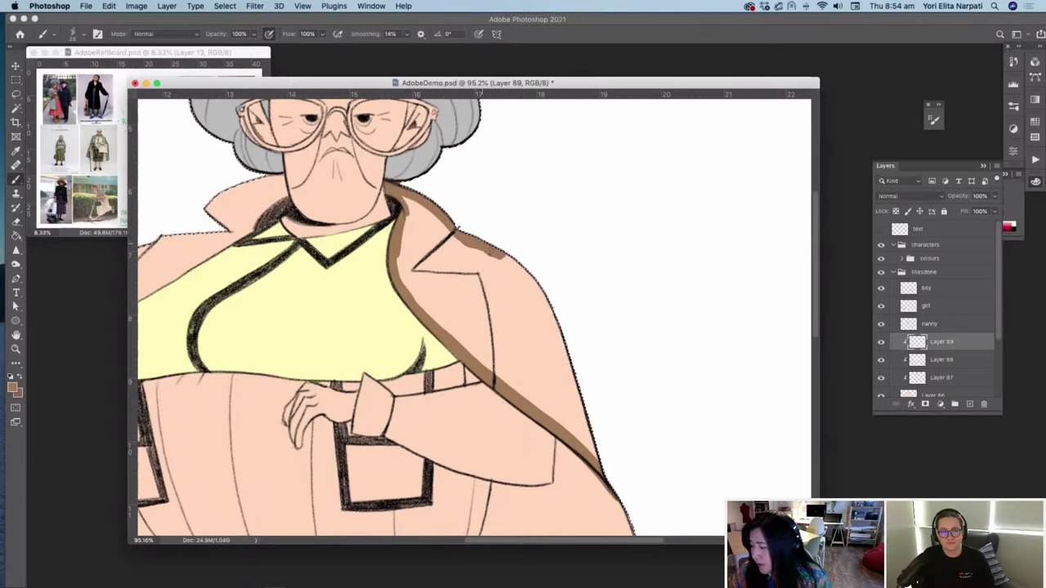
left_click_drag(555, 328, 579, 399)
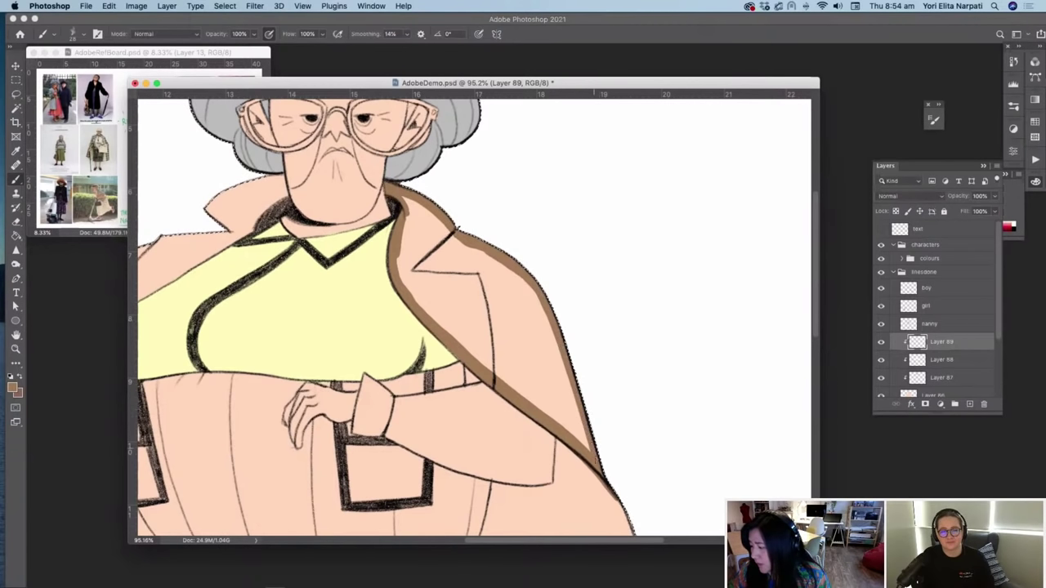
key("g")
left_click(544, 365)
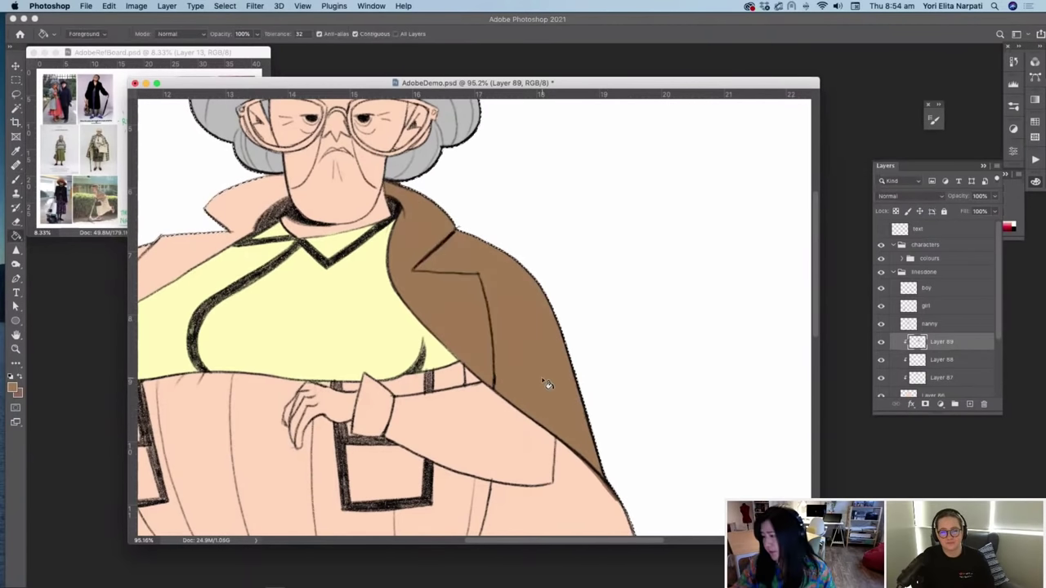
key("b")
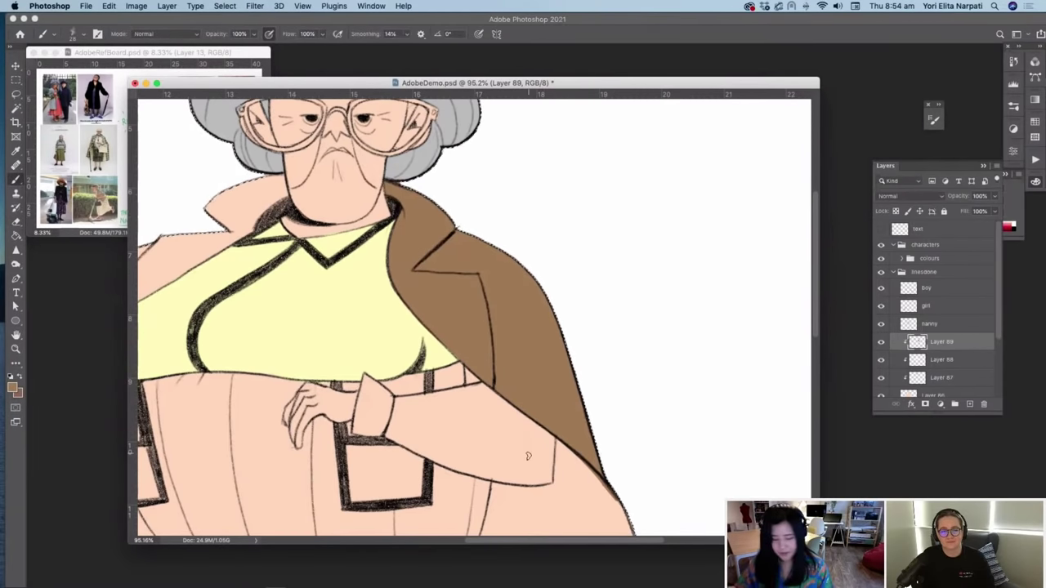
Step: Paint a brown border along the outer edge of the coat's shoulder and collar on the cane side
scroll(528, 456, "left", 3)
scroll(528, 456, "up", 1)
scroll(528, 456, "left", 5)
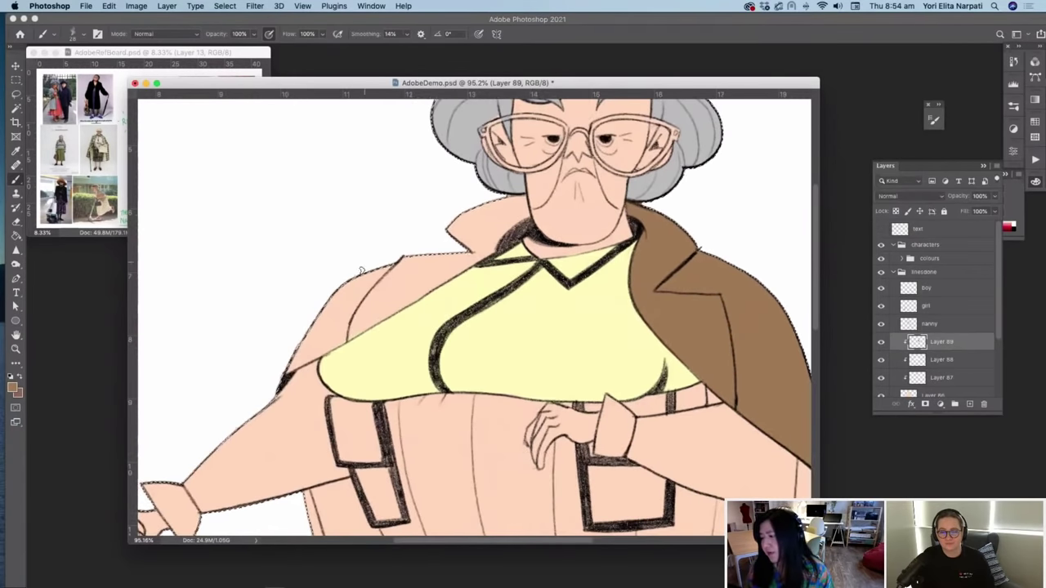
mouse_move(366, 273)
left_mouse_down()
mouse_move(471, 250)
mouse_move(479, 213)
mouse_move(516, 202)
left_mouse_up()
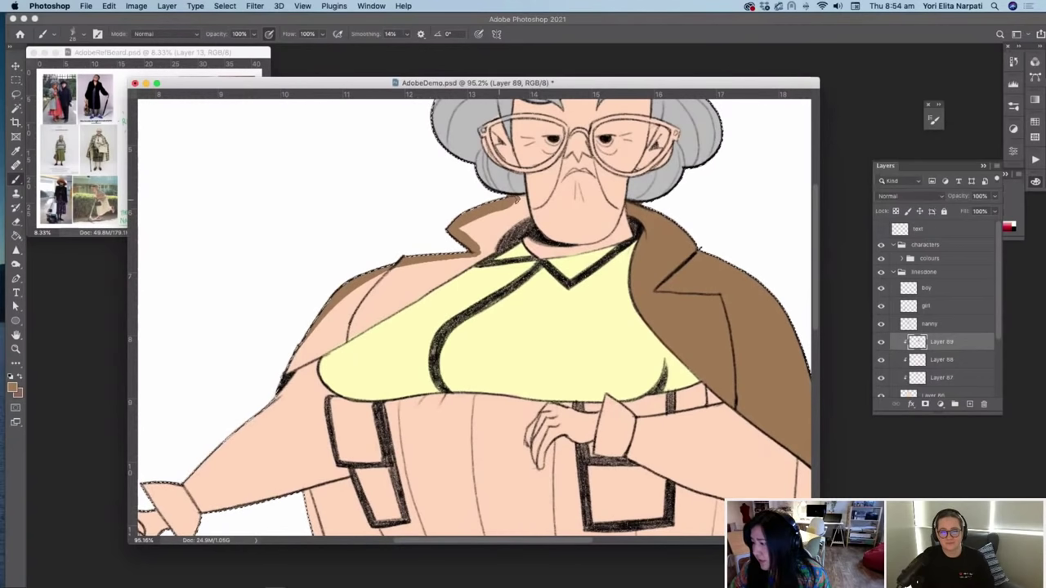
Step: Reduce the brush size to 14 px and outline the cane-side collar and the coat's inner edge along the blouse
right_click(640, 263)
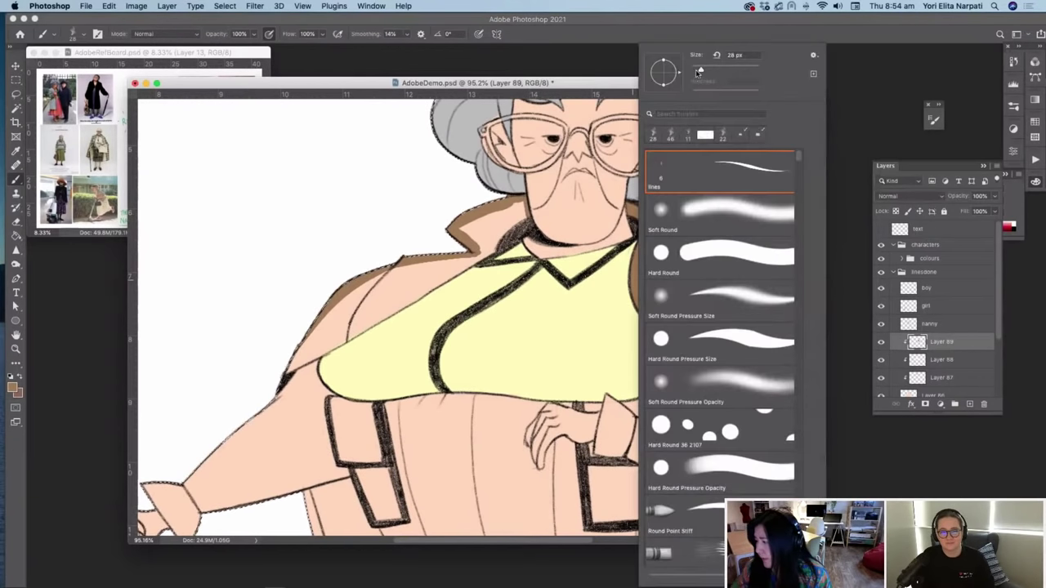
left_click_drag(700, 73, 695, 73)
left_click(494, 251)
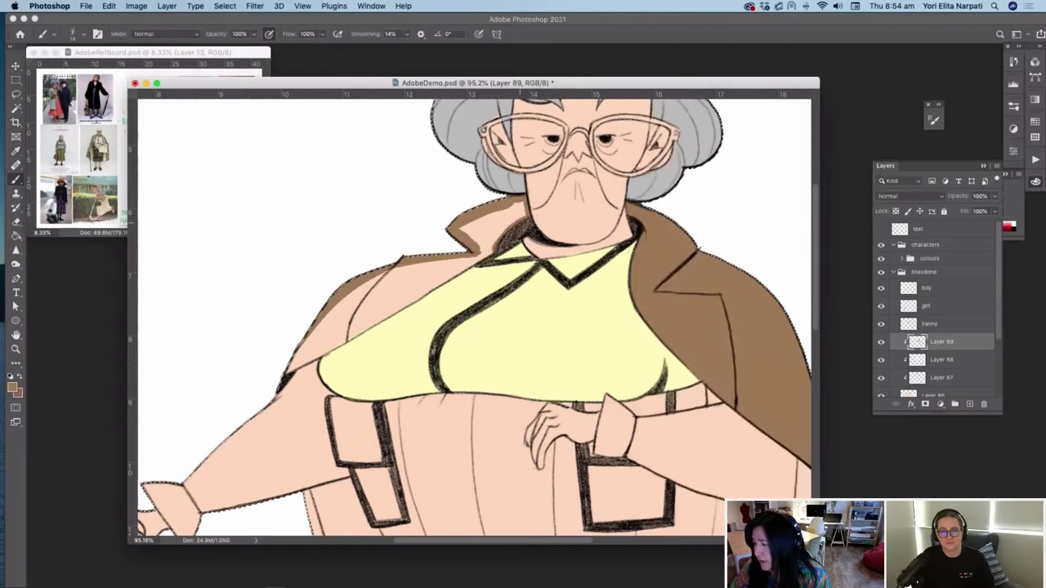
left_click_drag(507, 236, 507, 243)
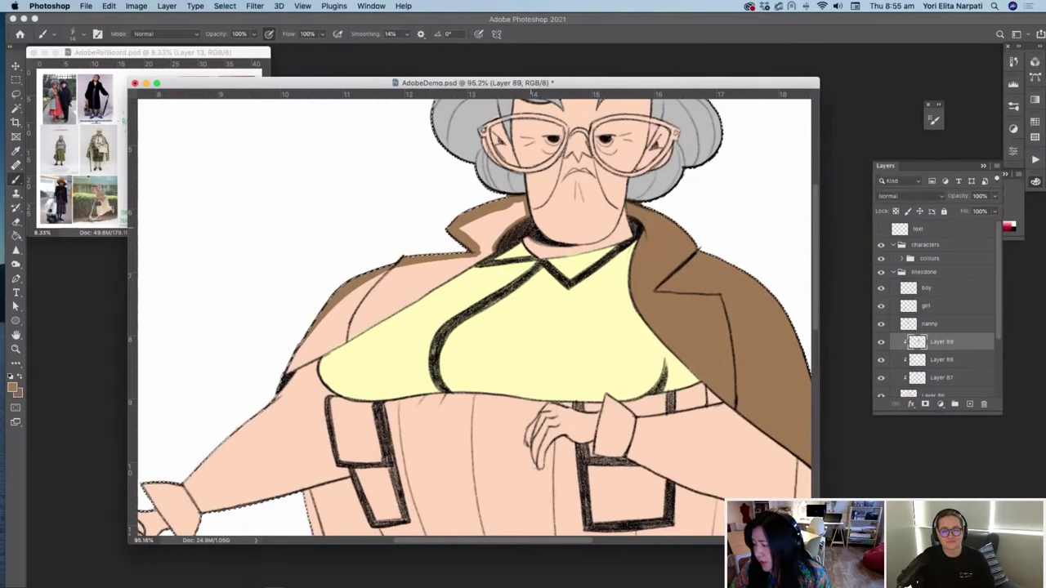
mouse_move(285, 381)
left_mouse_down()
mouse_move(293, 358)
mouse_move(329, 351)
left_mouse_up()
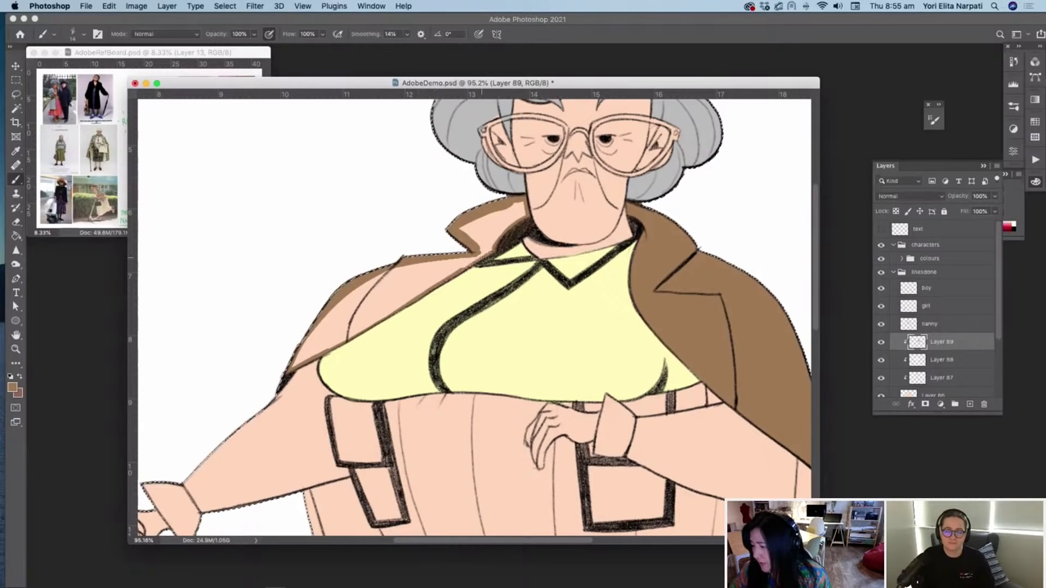
Step: Paint a brown test stroke across the unfilled cane-side shoulder with the lines brush and inspect its edge up close
scroll(476, 313, "up", 5)
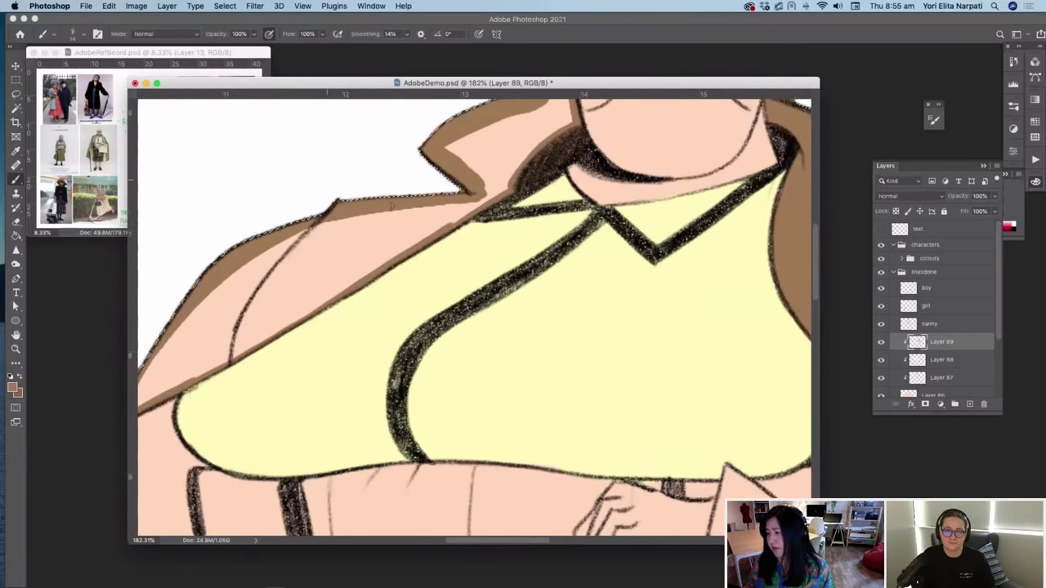
scroll(321, 178, "down", 2)
scroll(321, 177, "down", 2)
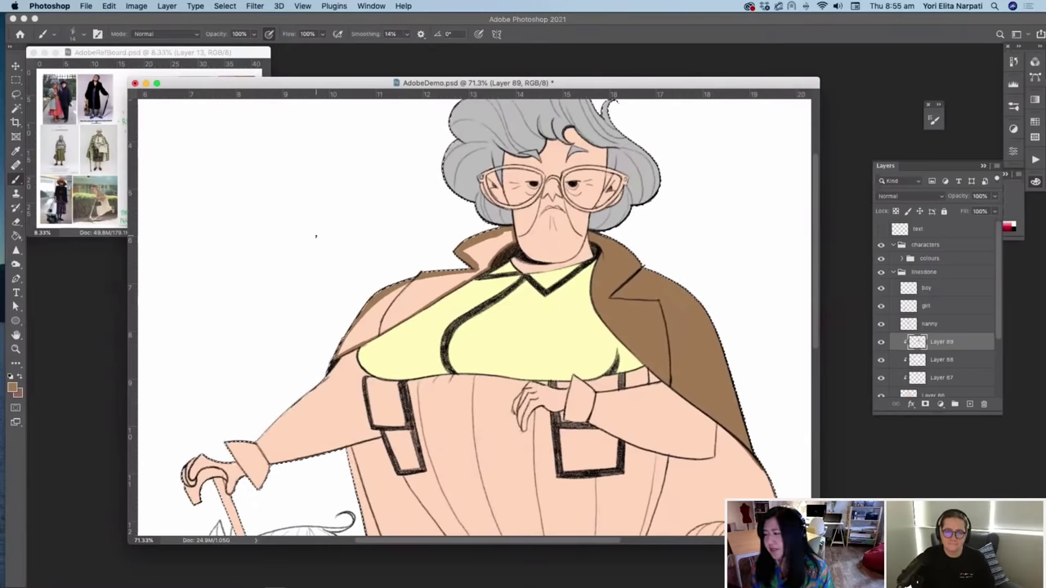
scroll(315, 237, "up", 2)
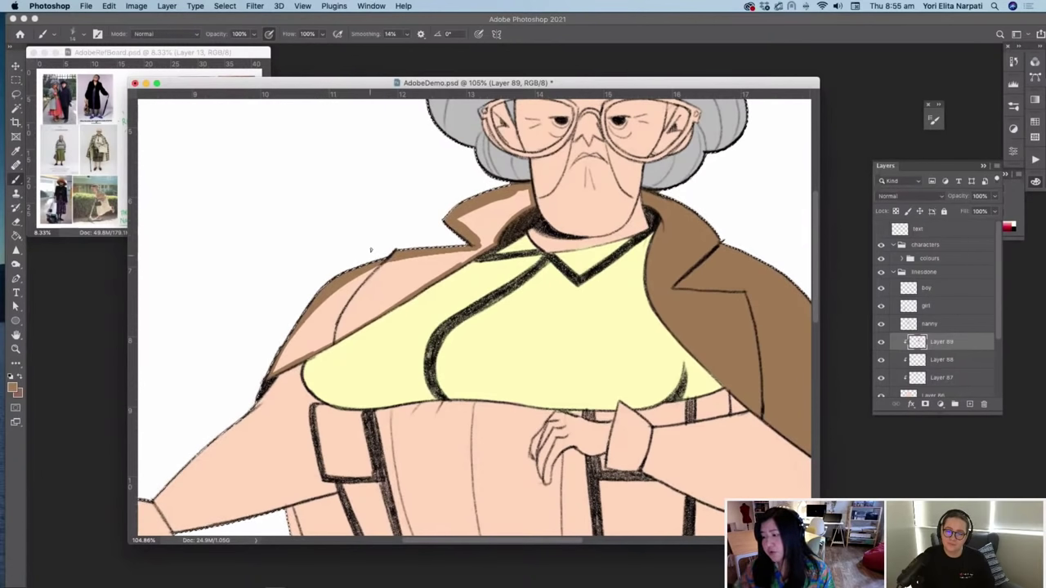
scroll(365, 251, "up", 4)
scroll(365, 251, "left", 5)
scroll(365, 251, "up", 2)
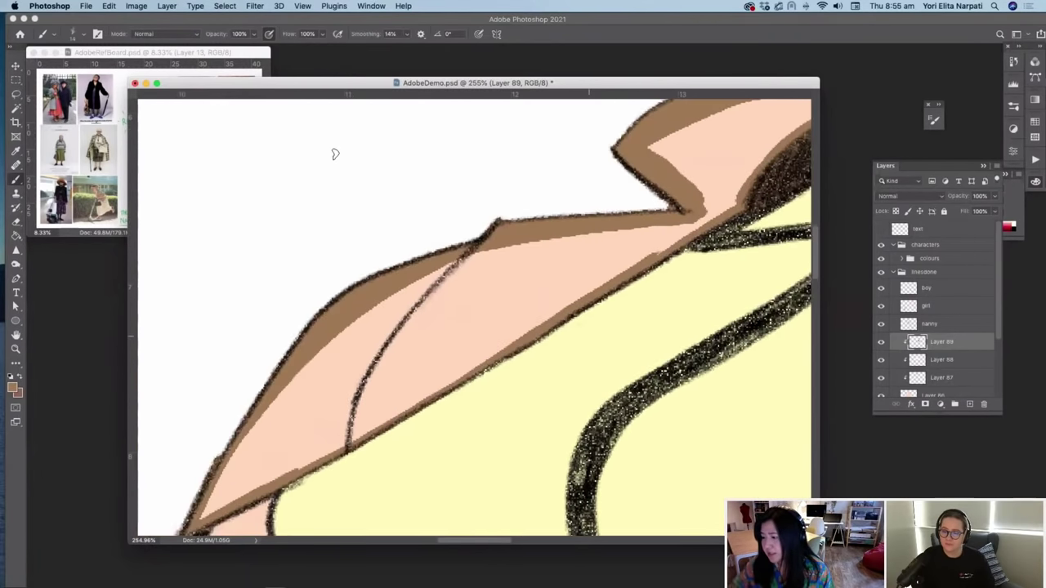
left_click_drag(549, 309, 362, 466)
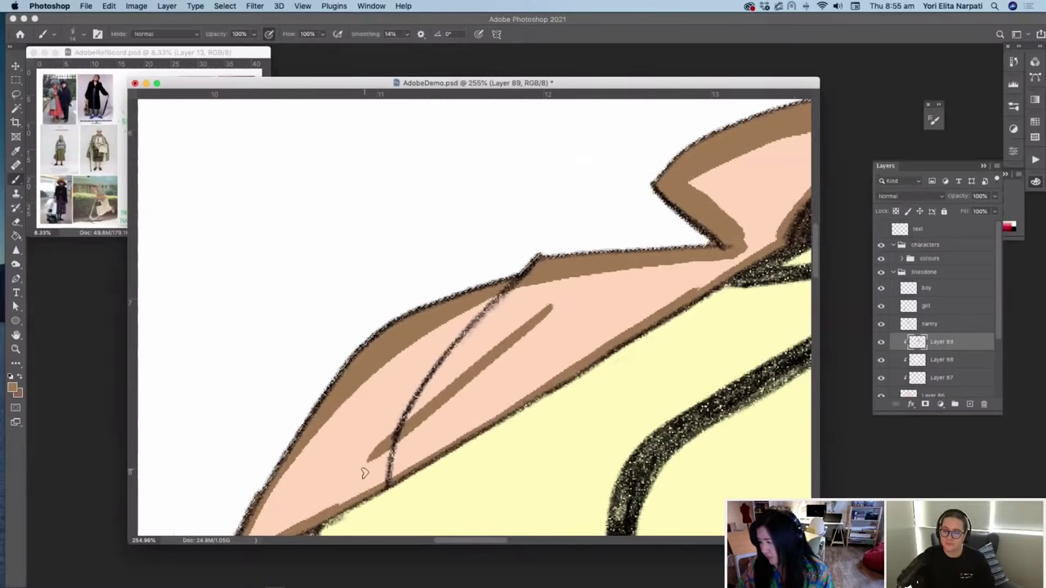
scroll(465, 323, "up", 3)
scroll(366, 469, "down", 6)
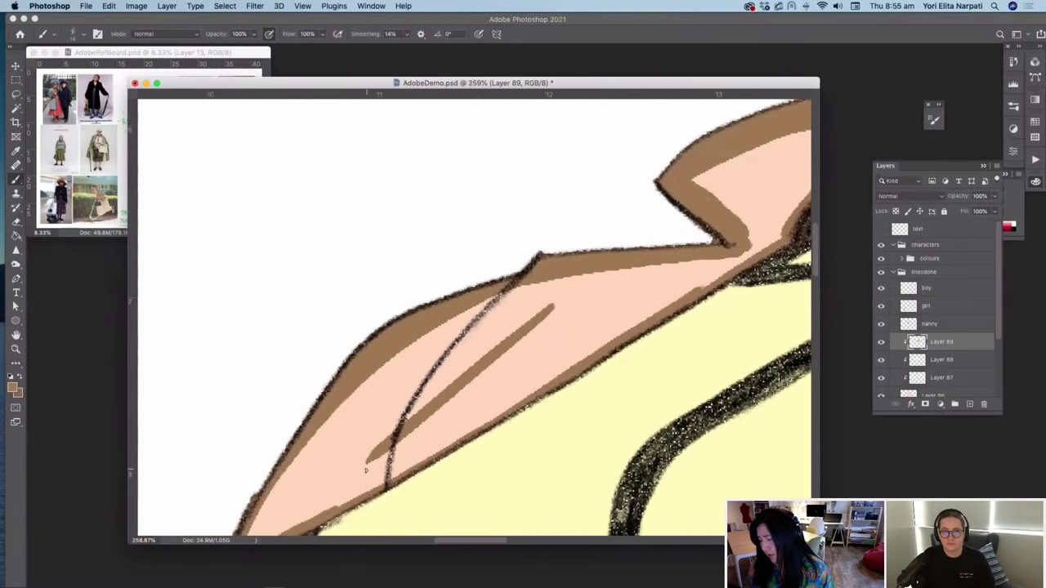
Step: Choose a rough-textured brush preset, paint a comparison stroke beside the first test stroke and examine both up close
right_click(554, 350)
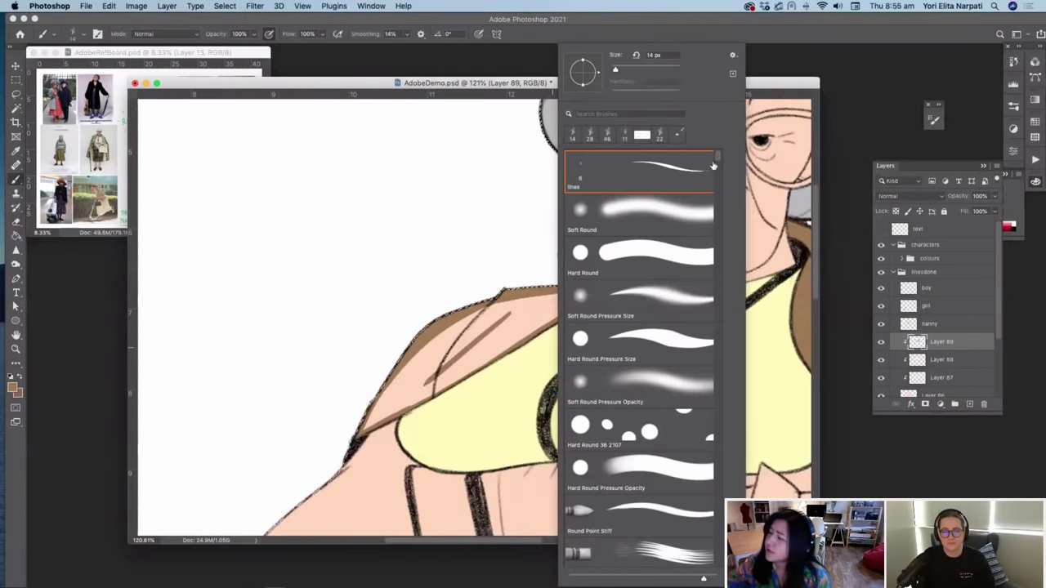
left_click_drag(717, 157, 718, 572)
left_click(629, 288)
left_click_drag(520, 314, 477, 353)
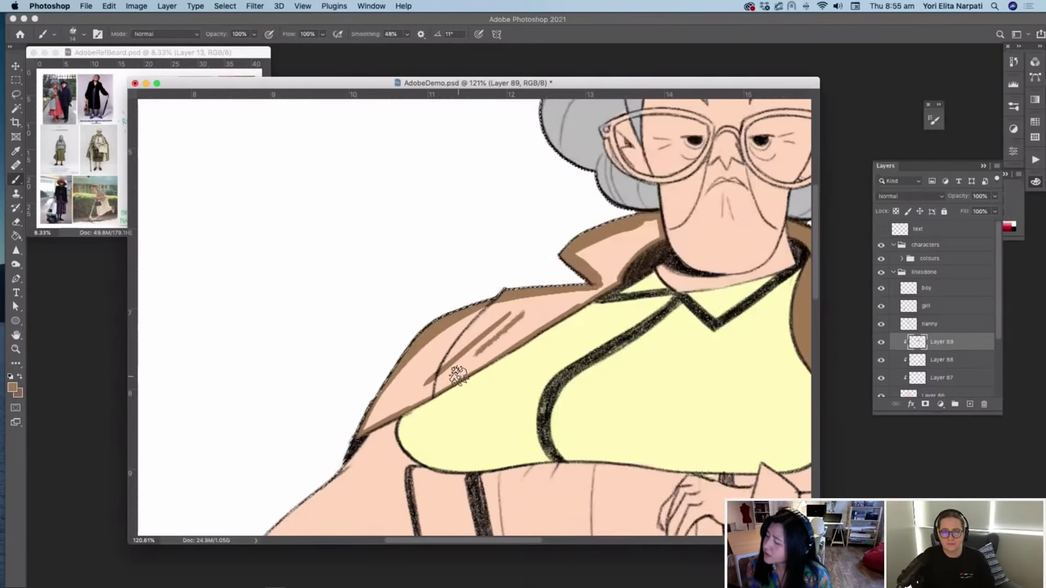
scroll(458, 376, "up", 5)
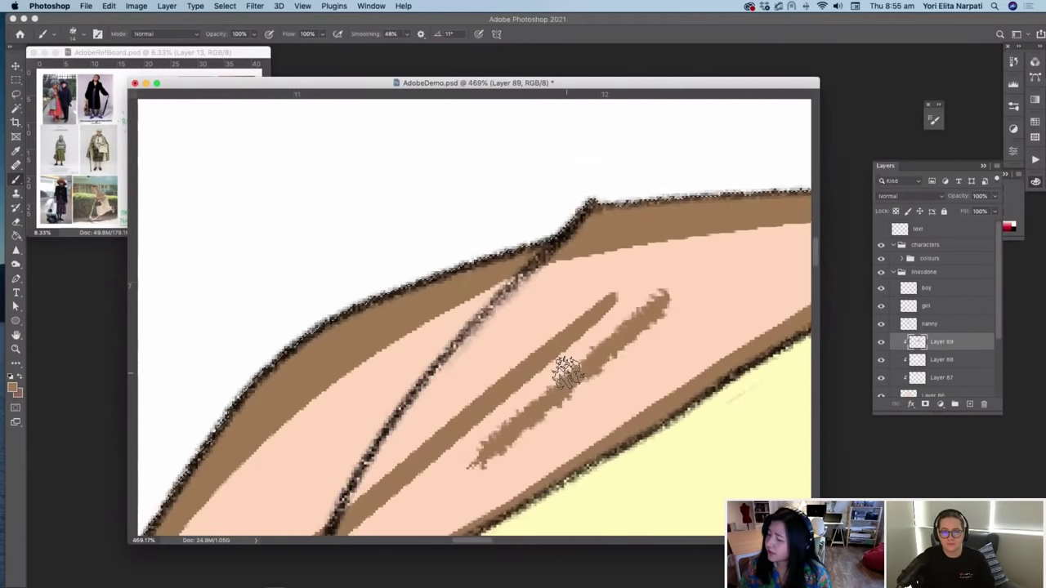
scroll(565, 369, "down", 3)
scroll(567, 372, "down", 1)
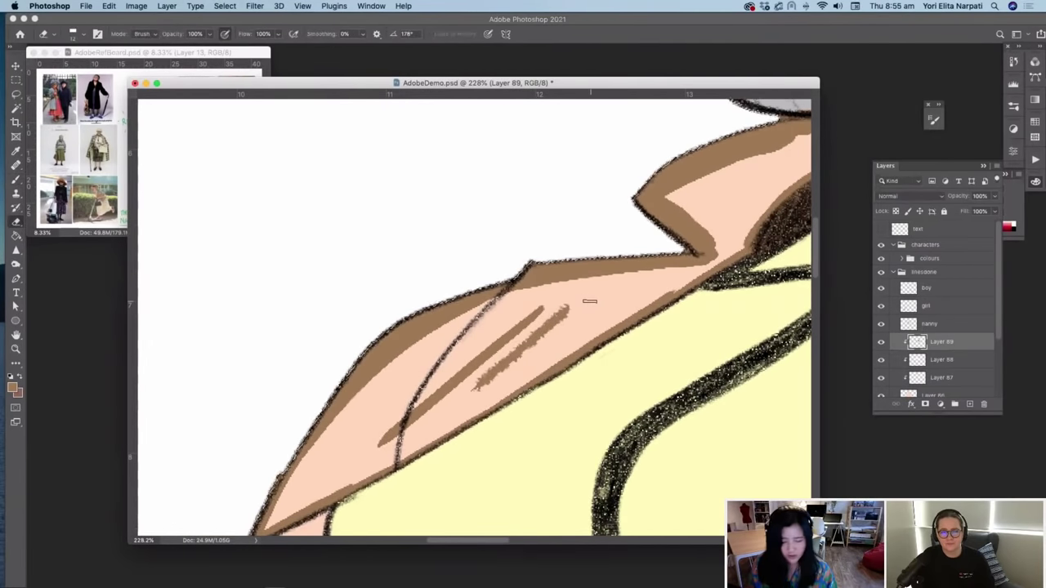
Step: Switch back to the smooth-edged brush at a larger size and fill the cane-side shoulder and collar with brown, covering the test strokes
right_click(529, 395)
left_click(584, 137)
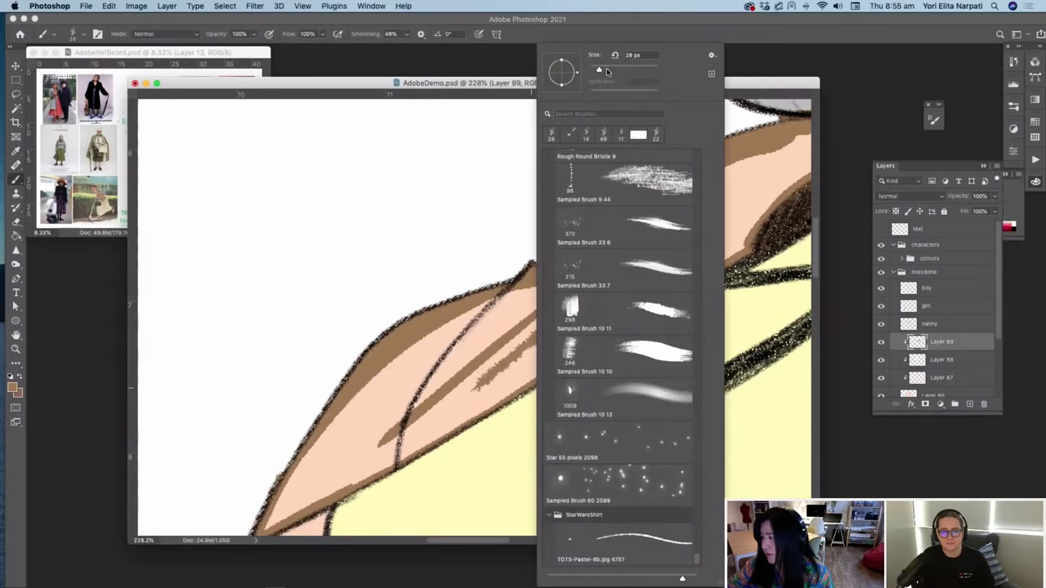
left_click(606, 69)
mouse_move(472, 362)
left_mouse_down()
mouse_move(351, 449)
mouse_move(482, 348)
mouse_move(400, 375)
left_mouse_up()
left_click_drag(488, 320, 591, 291)
key("g")
left_click(627, 308)
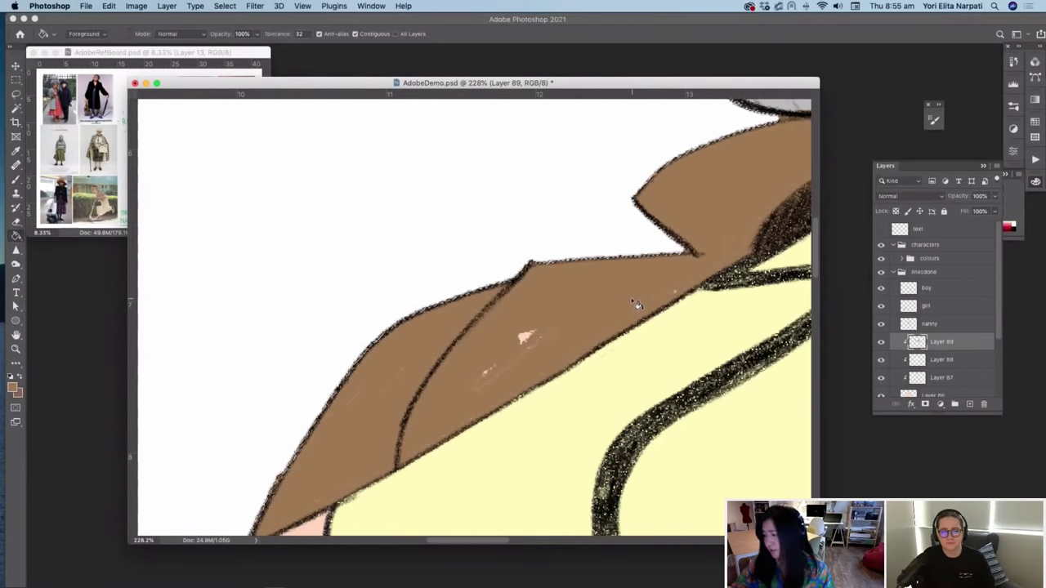
key("b")
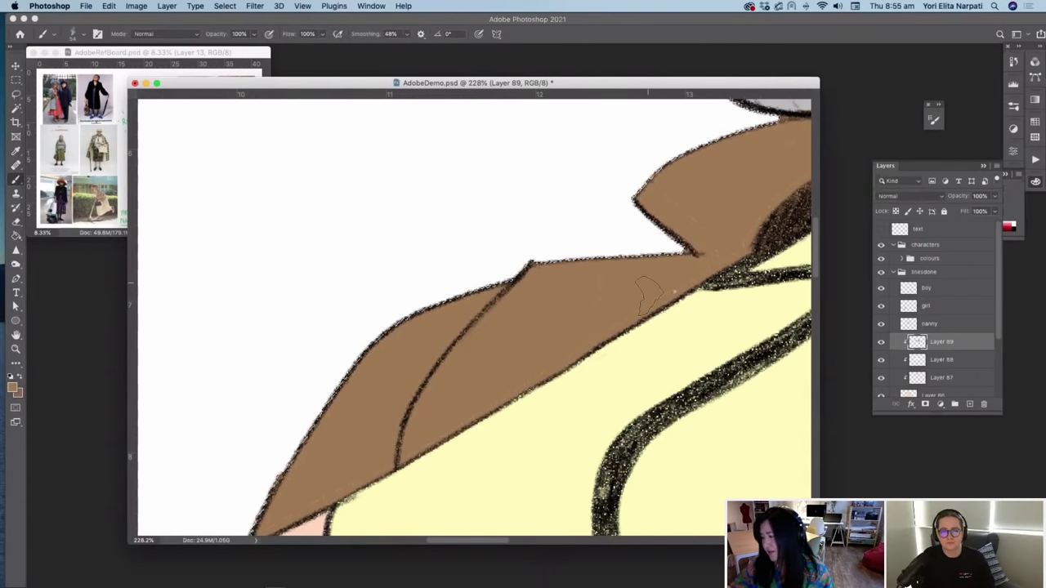
scroll(570, 320, "down", 5)
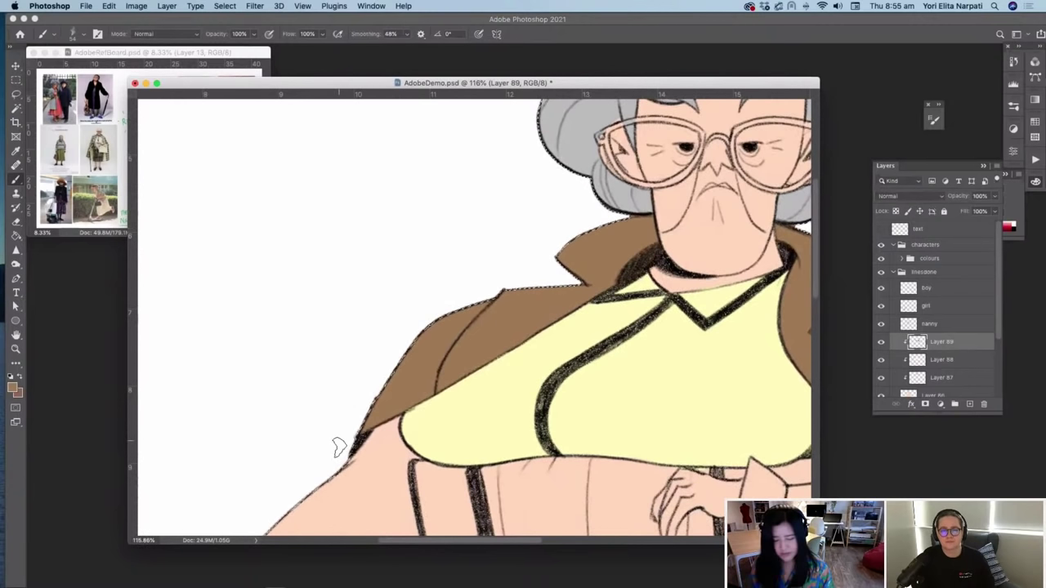
Step: Set the brush size to 30 px and paint a brown edge on the cape along the bent arm's elbow
scroll(338, 445, "down", 1)
scroll(338, 444, "down", 4)
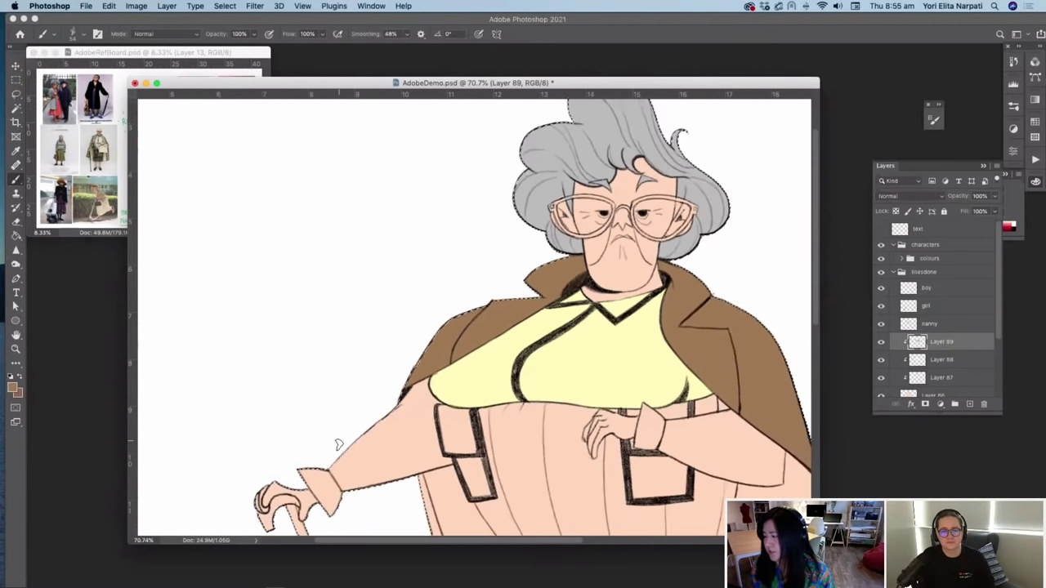
scroll(338, 445, "right", 3)
scroll(338, 445, "down", 2)
right_click(588, 321)
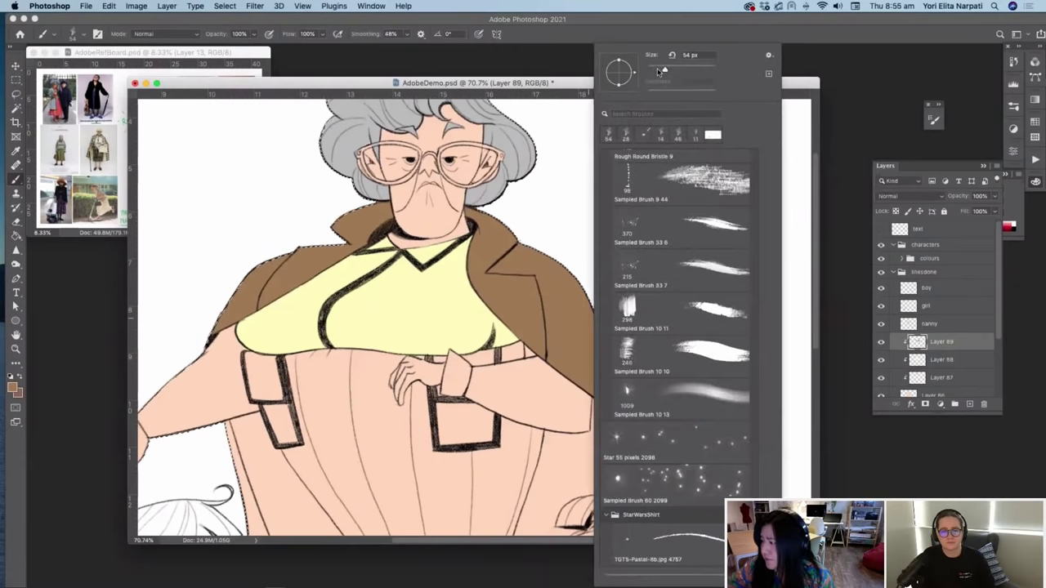
left_click(580, 90)
scroll(620, 214, "down", 5)
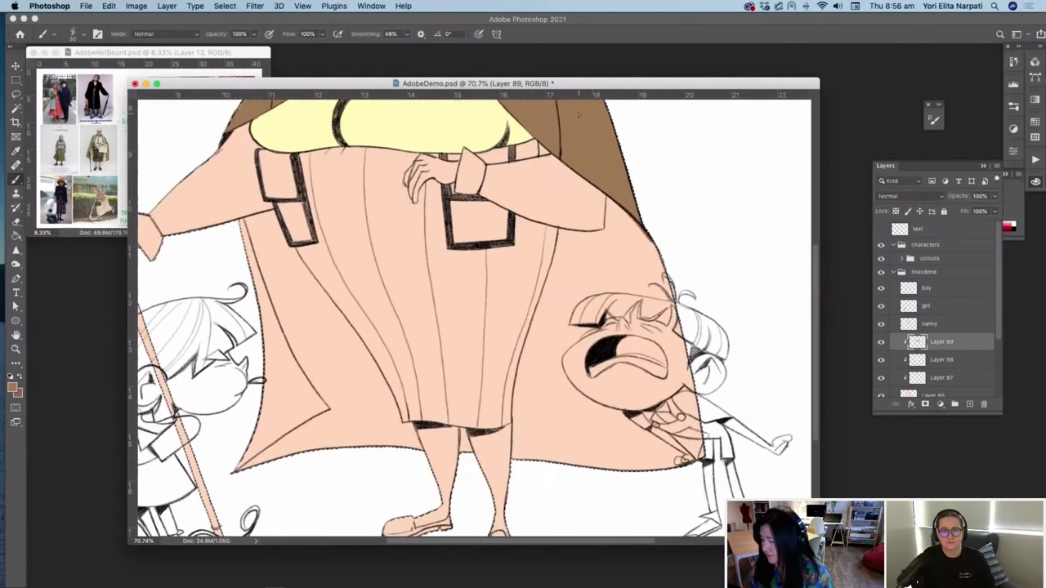
left_click_drag(621, 198, 623, 230)
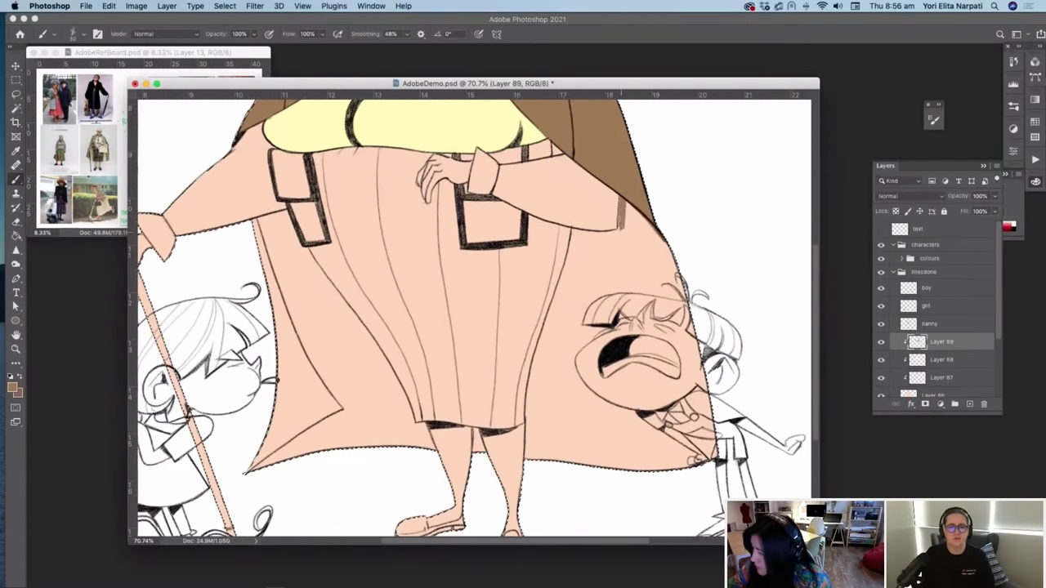
Step: Reduce the brush size further and set the brush smoothing to 27%
right_click(626, 249)
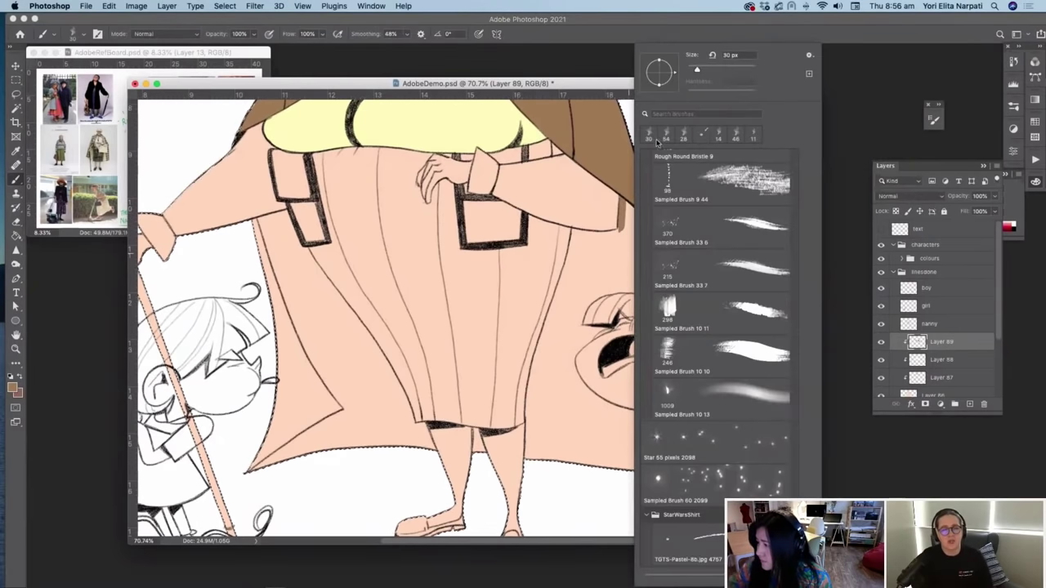
left_click_drag(696, 70, 692, 70)
left_click_drag(406, 35, 396, 46)
Step: Outline the cape section between the skirt and the crying child in brown, and fill it with the same brown
scroll(556, 408, "up", 3)
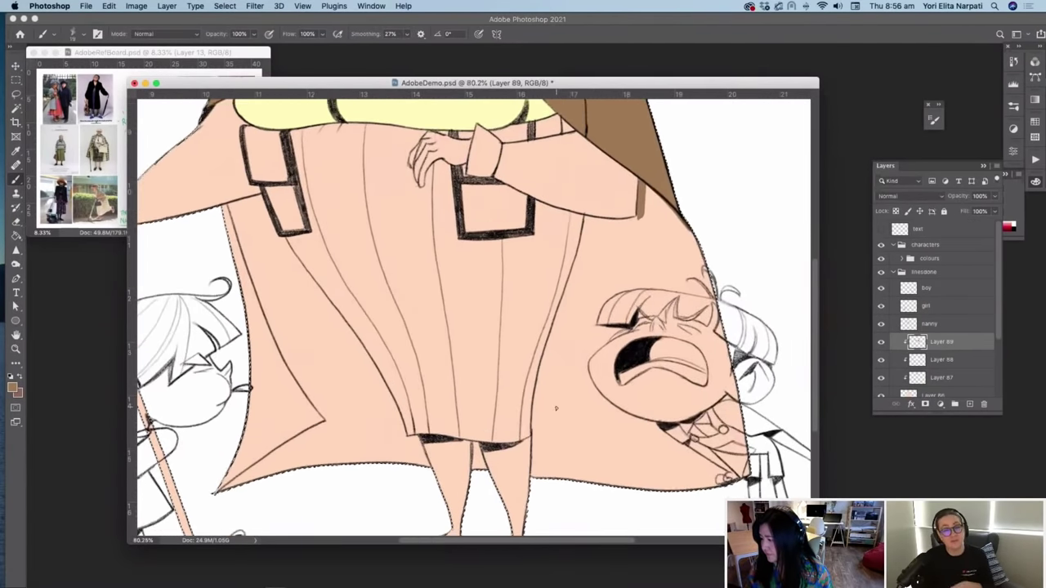
scroll(555, 407, "right", 3)
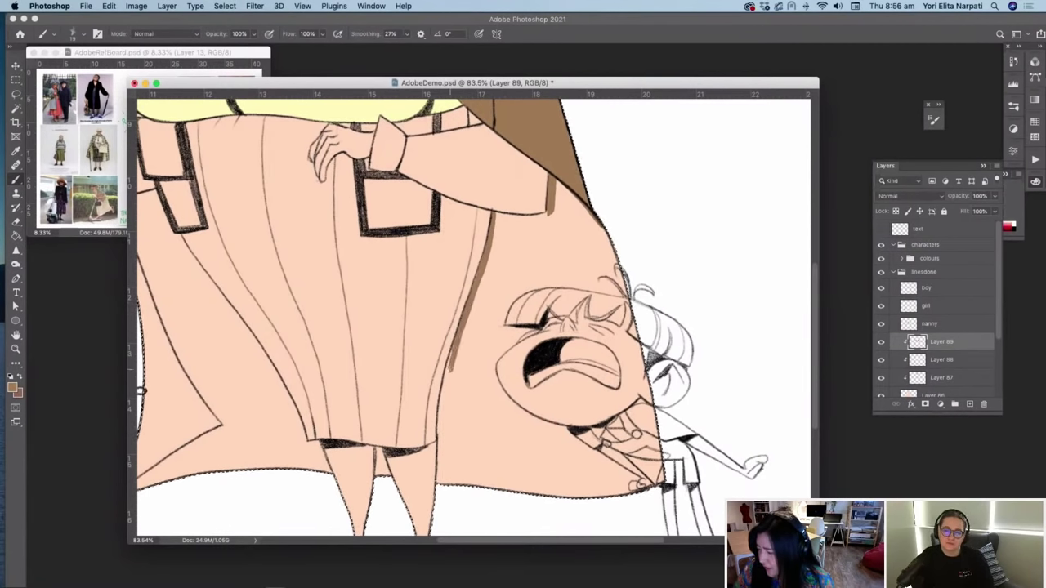
left_click_drag(449, 365, 442, 403)
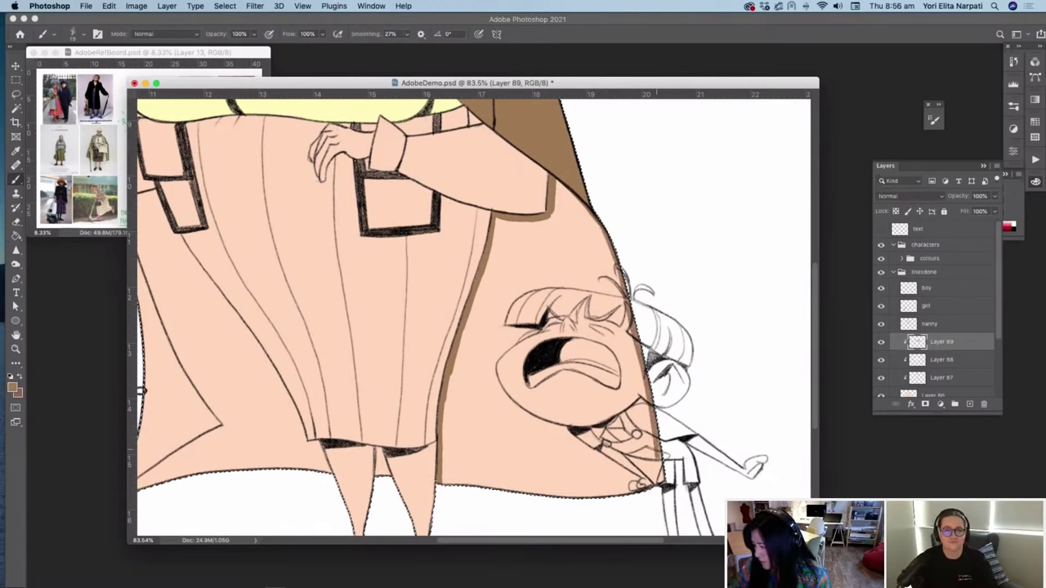
left_click_drag(441, 482, 461, 483)
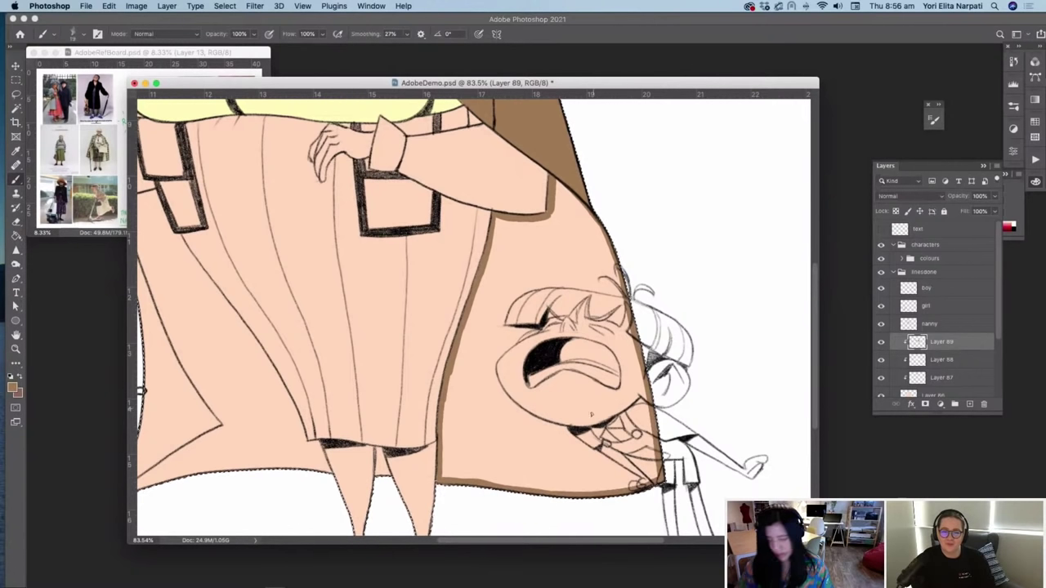
key("g")
left_click(585, 343)
key("b")
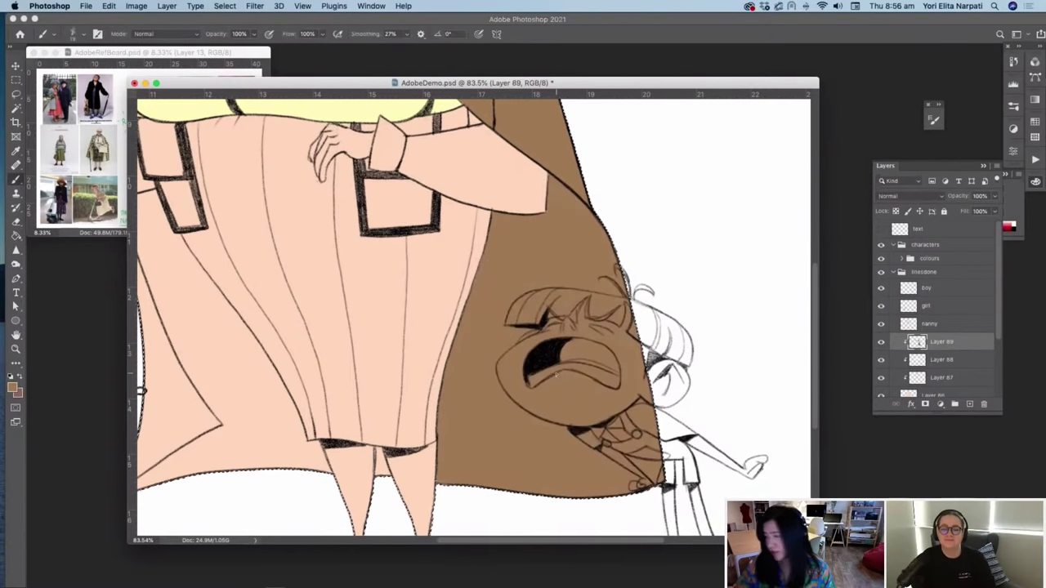
Step: Outline the cape section on the cane side of the skirt in brown and fill it with the same colour
scroll(572, 359, "left", 5)
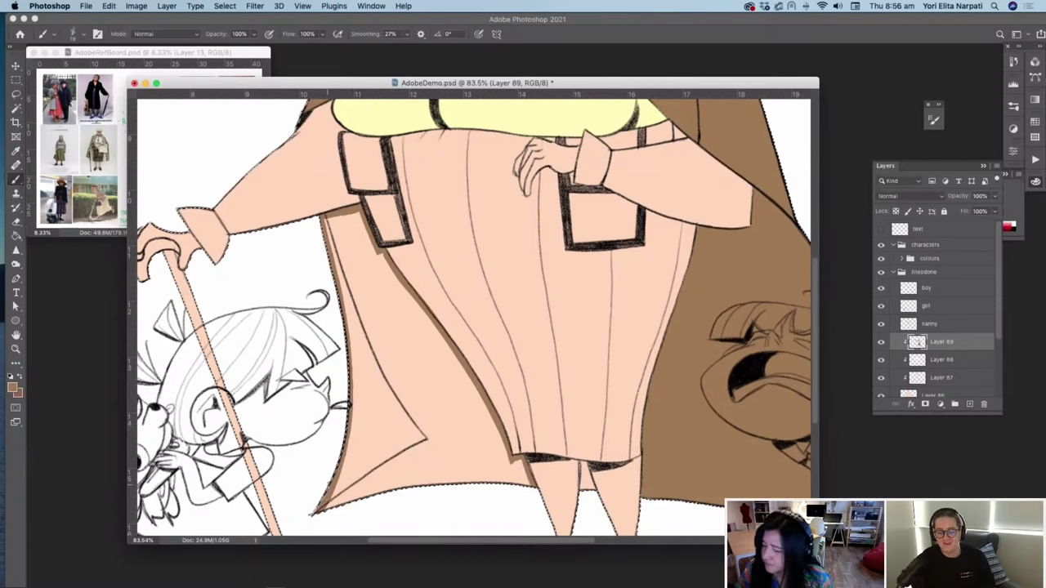
mouse_move(311, 515)
left_mouse_down()
mouse_move(377, 491)
mouse_move(480, 478)
left_mouse_up()
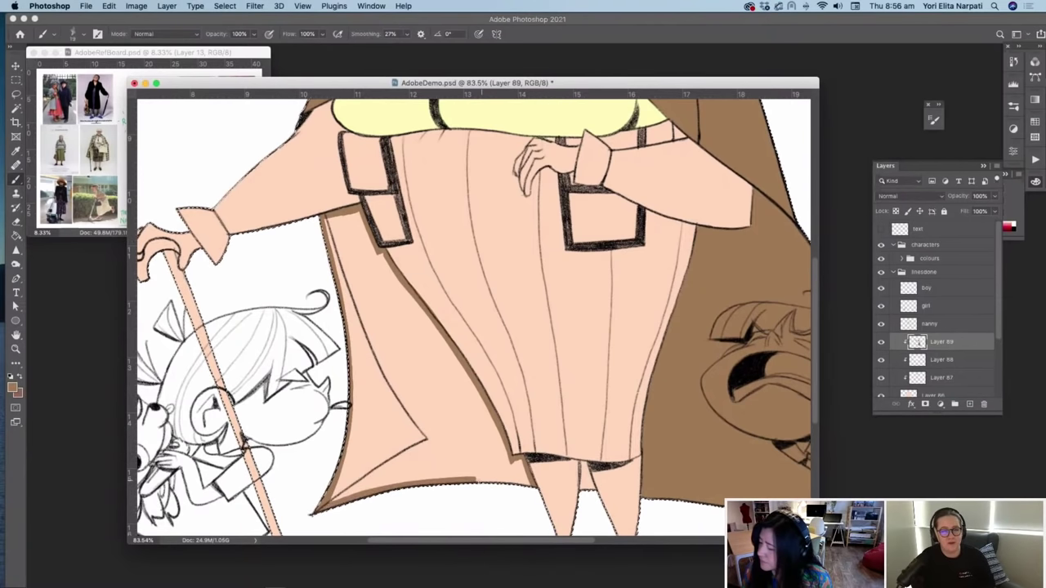
key("g")
left_click(470, 472)
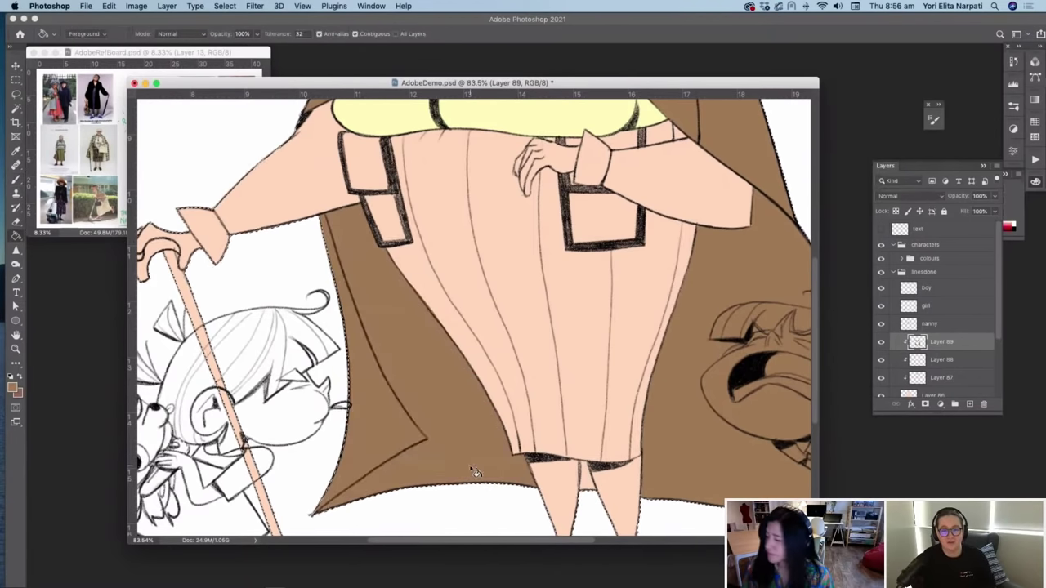
key("b")
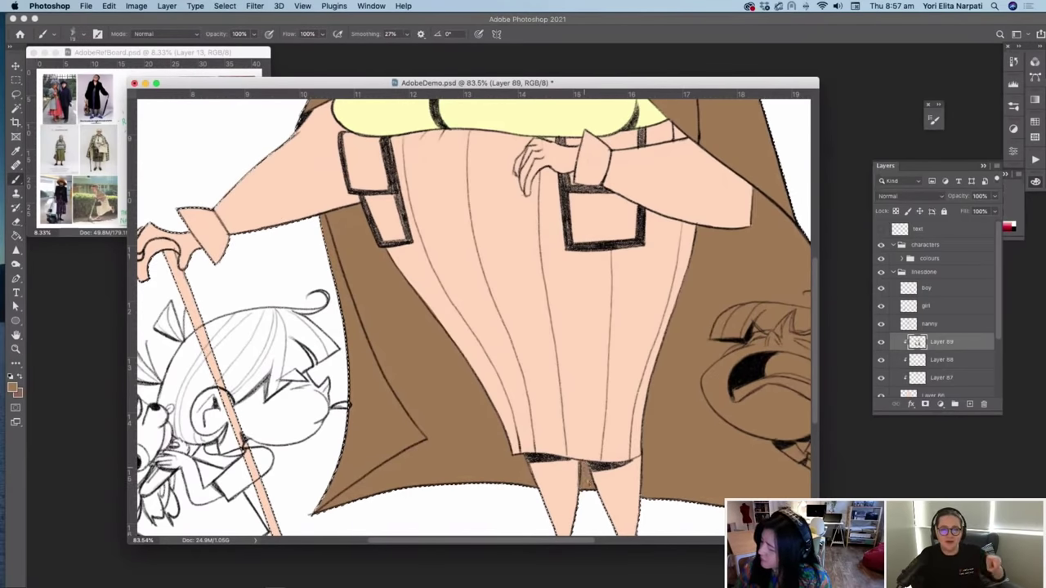
Step: Select Layer 88, which holds the blouse colour, and sample the blouse's pale yellow
scroll(357, 468, "down", 3)
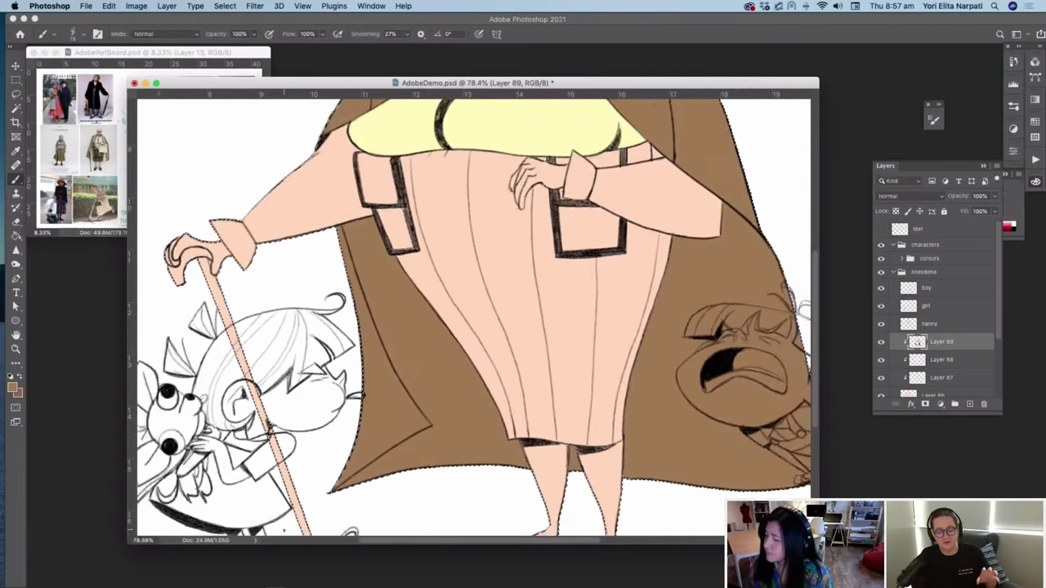
scroll(358, 468, "down", 1)
scroll(357, 467, "right", 2)
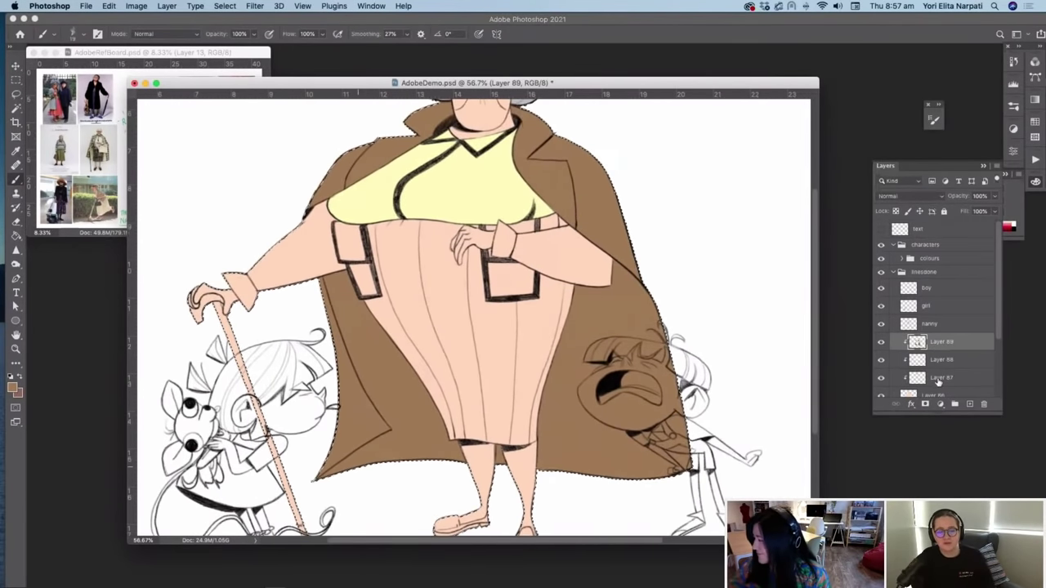
left_click(940, 378)
left_click(881, 360)
left_click(880, 360)
left_click(939, 360)
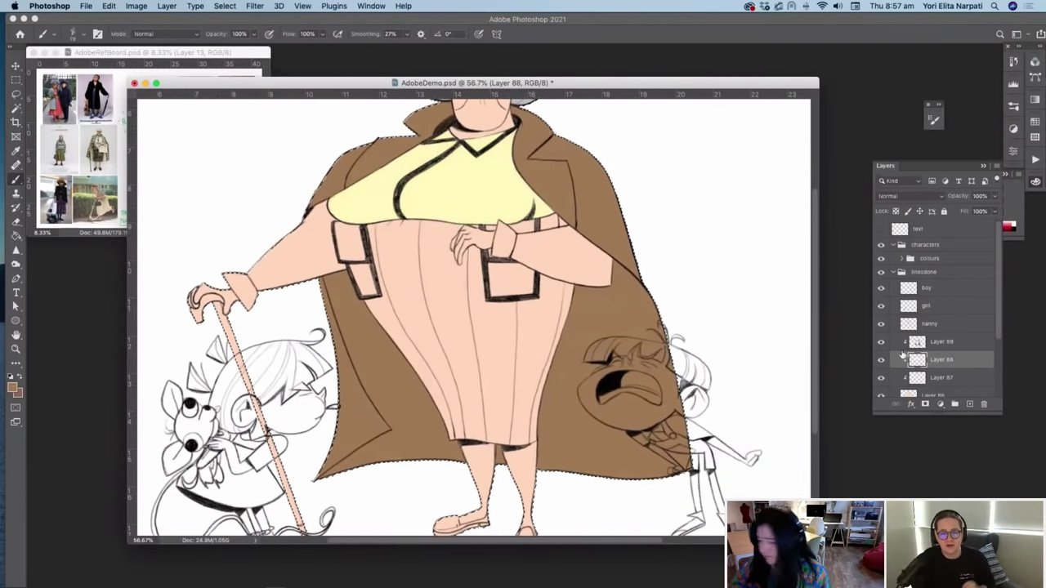
left_click(489, 197, "alt")
Step: Outline the bent arm's sleeve and cuff in pale yellow, rotating the canvas as needed, and fill the sleeve
scroll(491, 217, "up", 3)
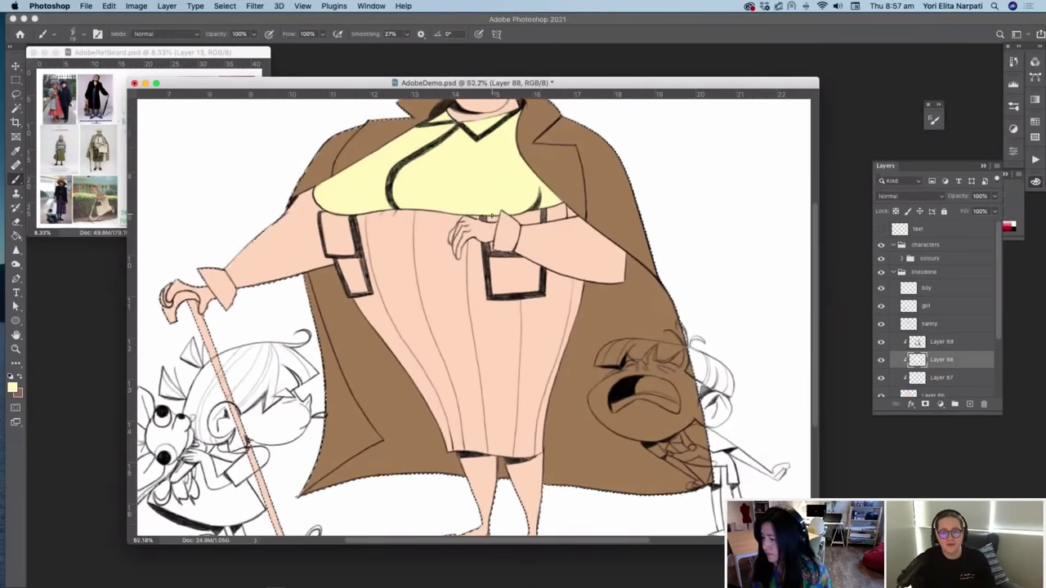
scroll(491, 216, "up", 3)
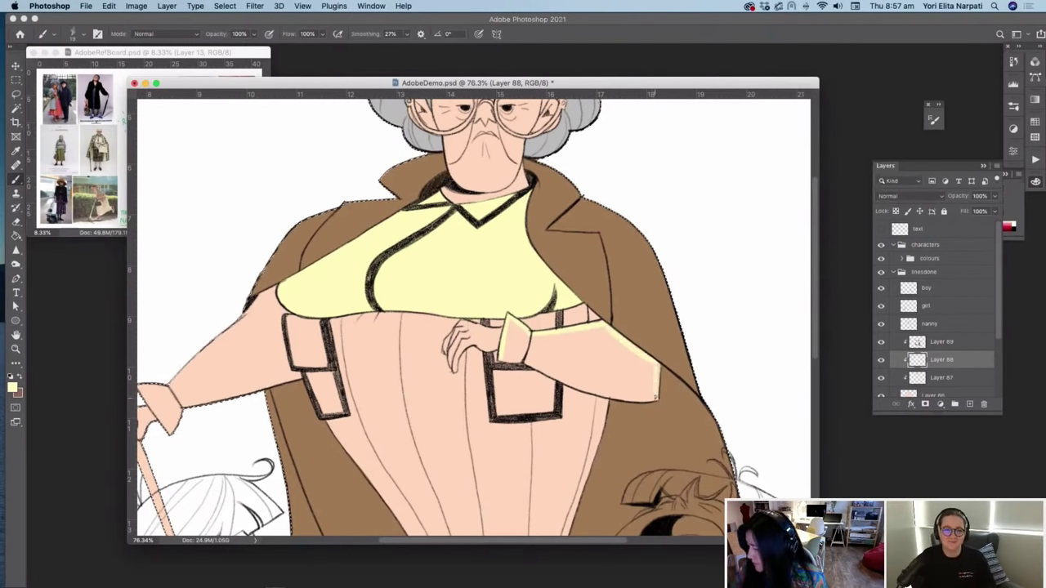
key("r")
left_click_drag(656, 388, 633, 257)
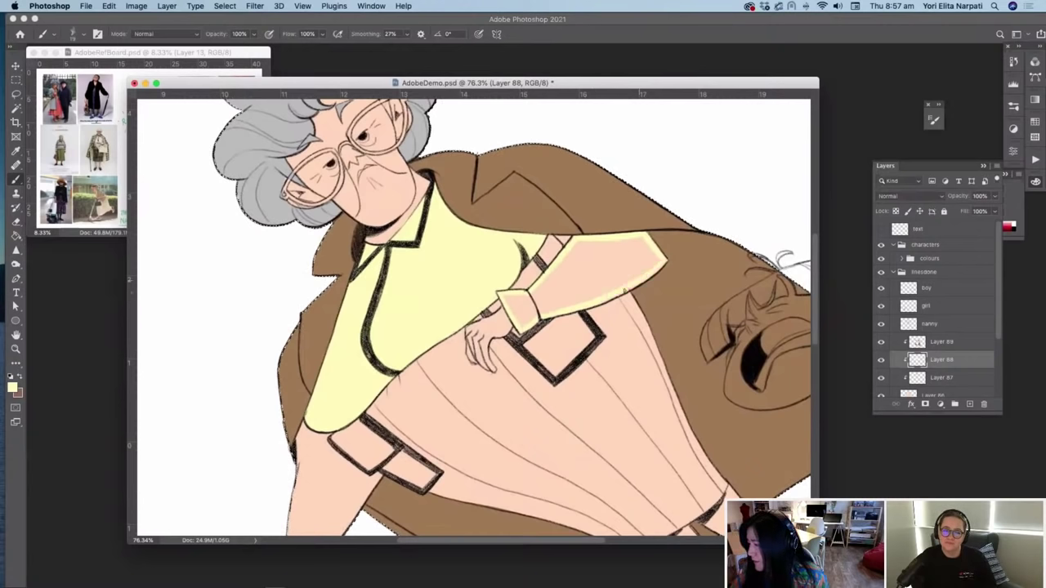
key("g")
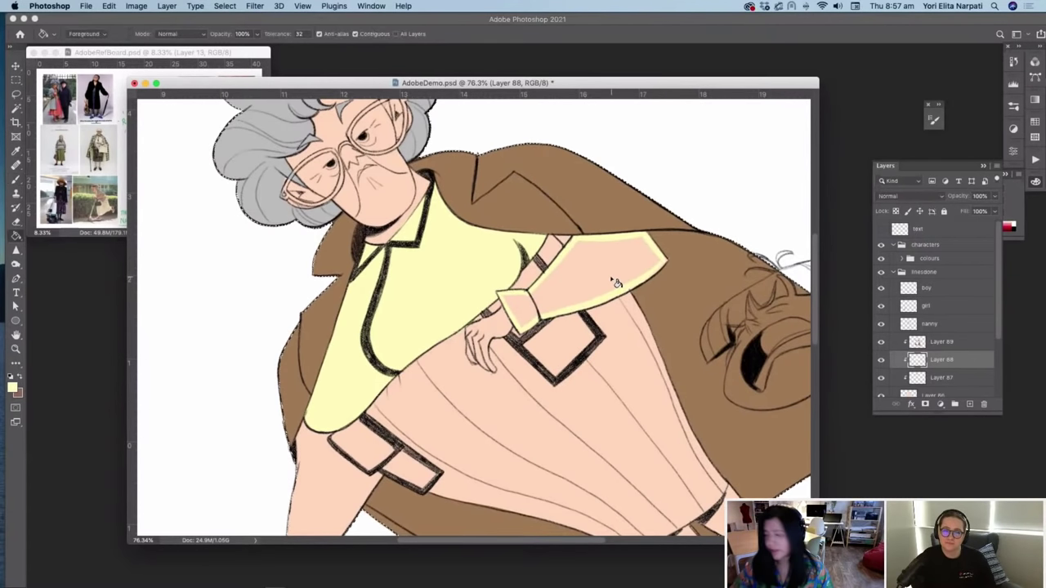
left_click(614, 283)
Step: Outline the cane arm's sleeve and cuff in pale yellow and fill the sleeve
scroll(612, 299, "down", 5)
scroll(612, 299, "left", 4)
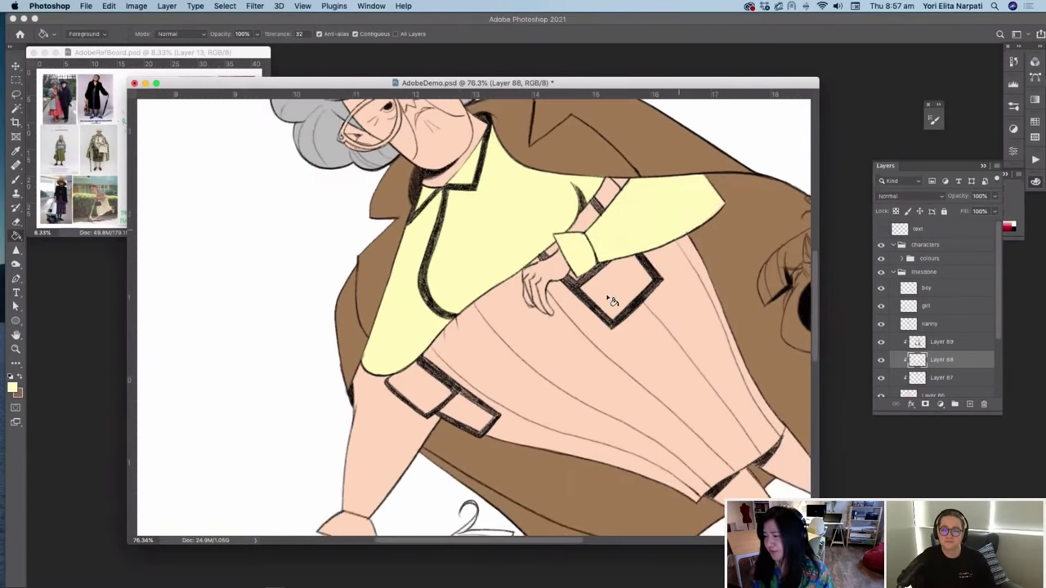
key("b")
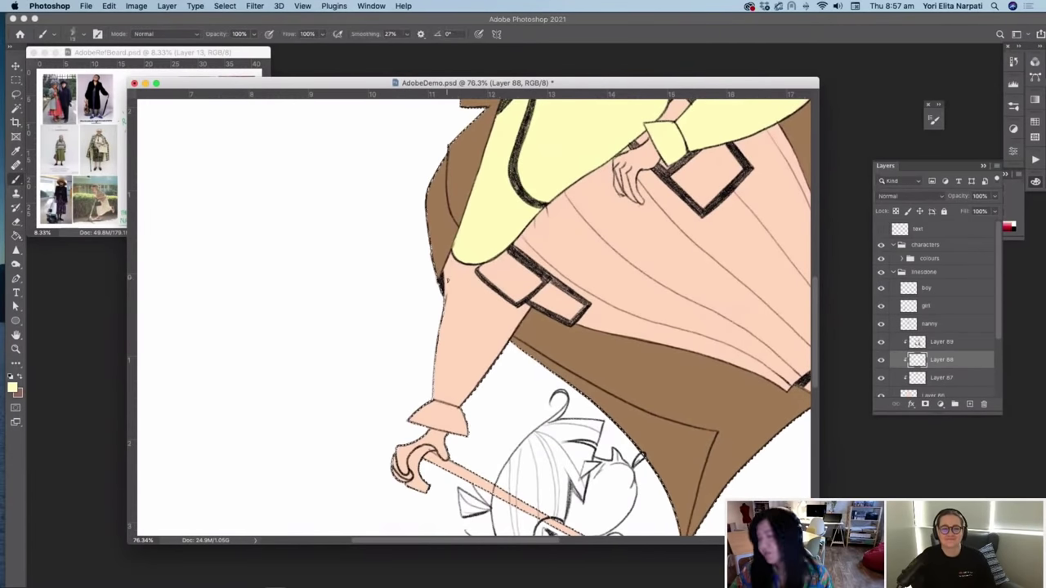
left_click_drag(447, 273, 454, 249)
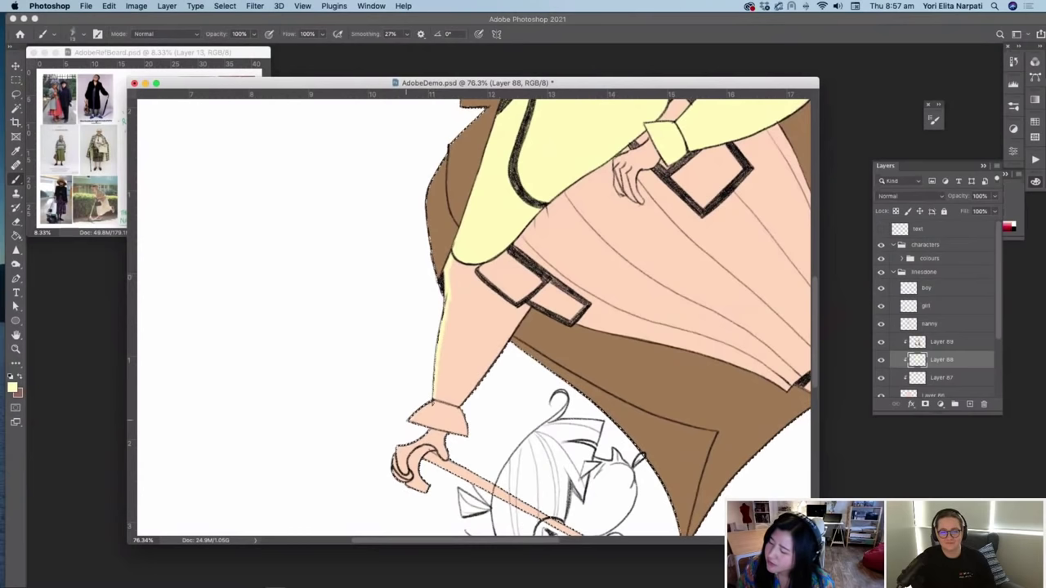
mouse_move(411, 415)
left_mouse_down()
mouse_move(464, 430)
mouse_move(456, 407)
mouse_move(511, 325)
left_mouse_up()
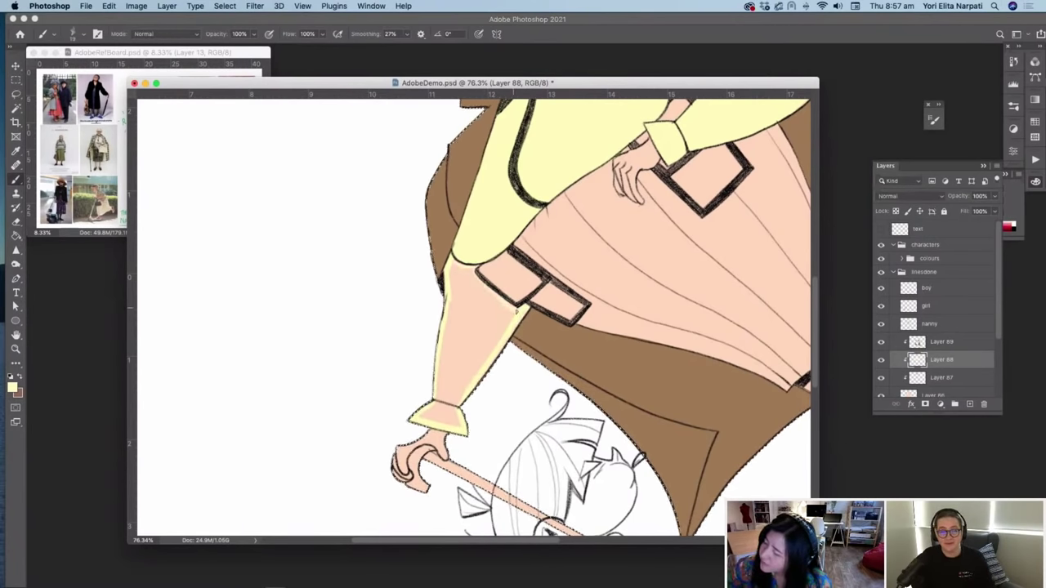
key("g")
left_click(482, 343)
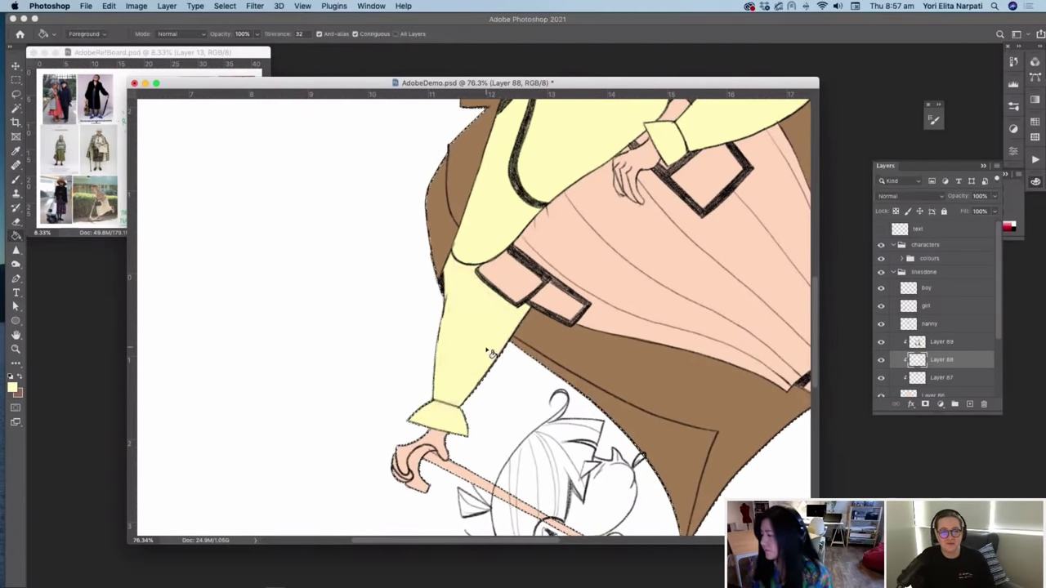
Step: Return the canvas to its upright orientation and add a new layer directly above Layer 88
scroll(493, 353, "down", 3)
key("r")
left_click_drag(489, 368, 399, 300)
key("space")
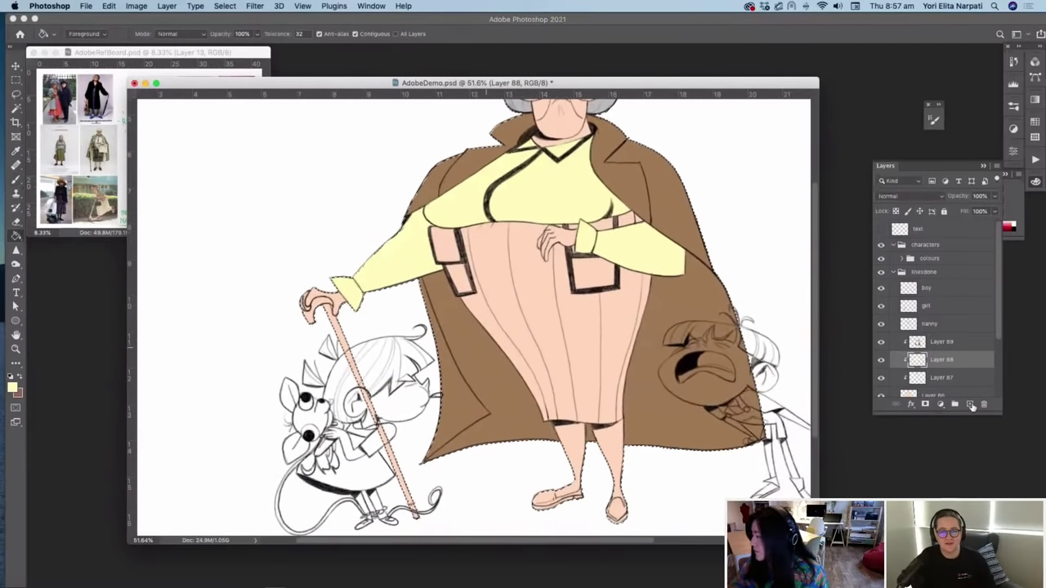
left_click(969, 404)
Step: Mix a coral foreground colour with Lab values of about L 68, a 37, b 36
scroll(507, 524, "up", 3)
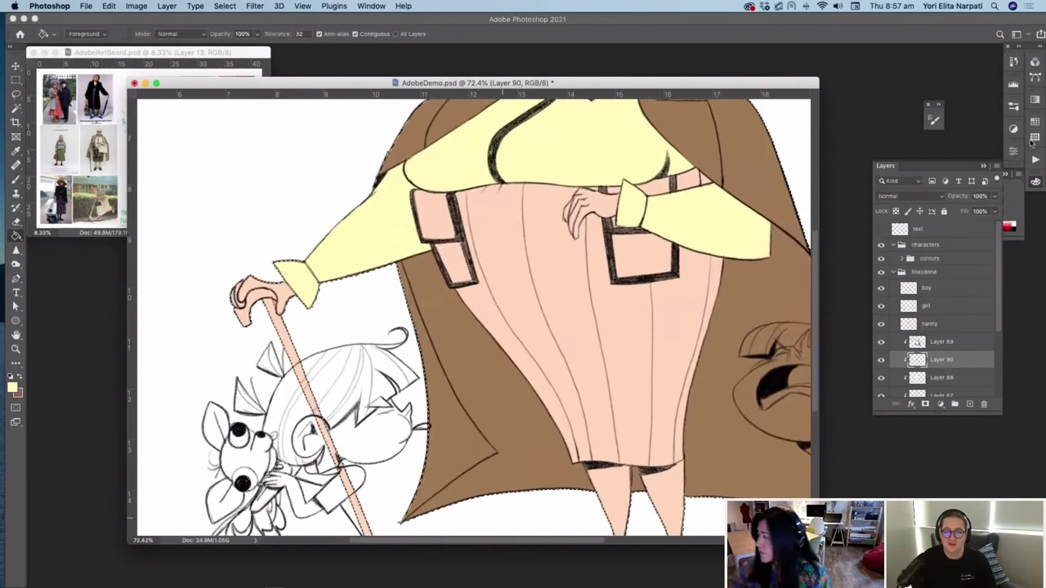
left_click(1035, 183)
left_click(965, 200)
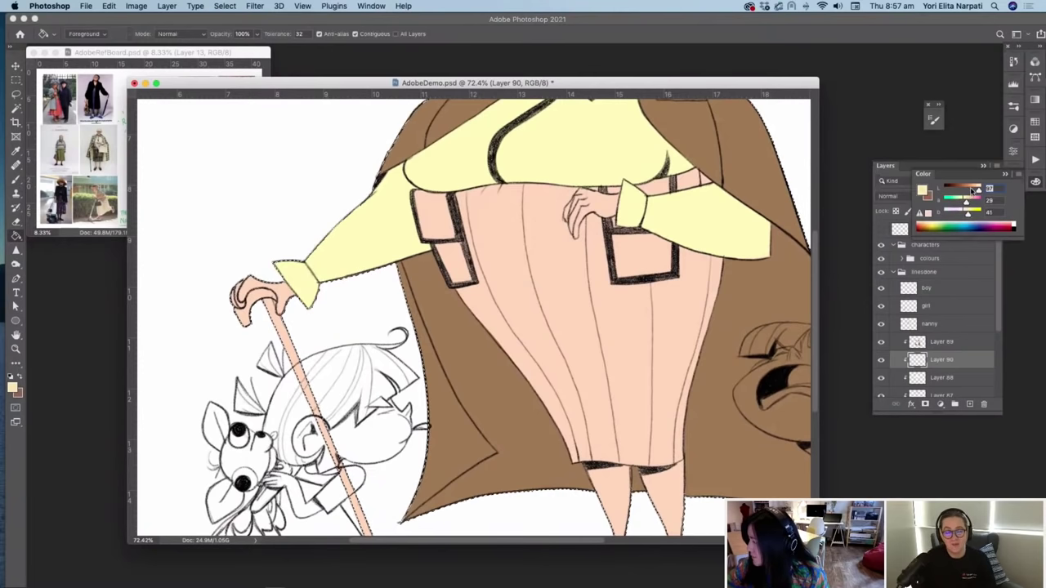
left_click(971, 187)
left_click(966, 213)
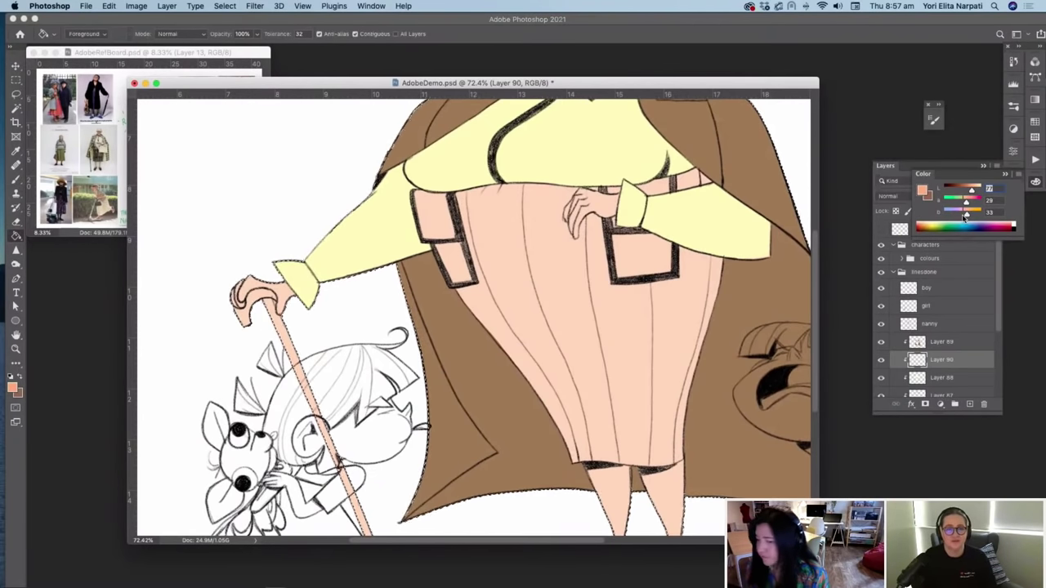
scroll(962, 217, "right", 2)
left_click(923, 191)
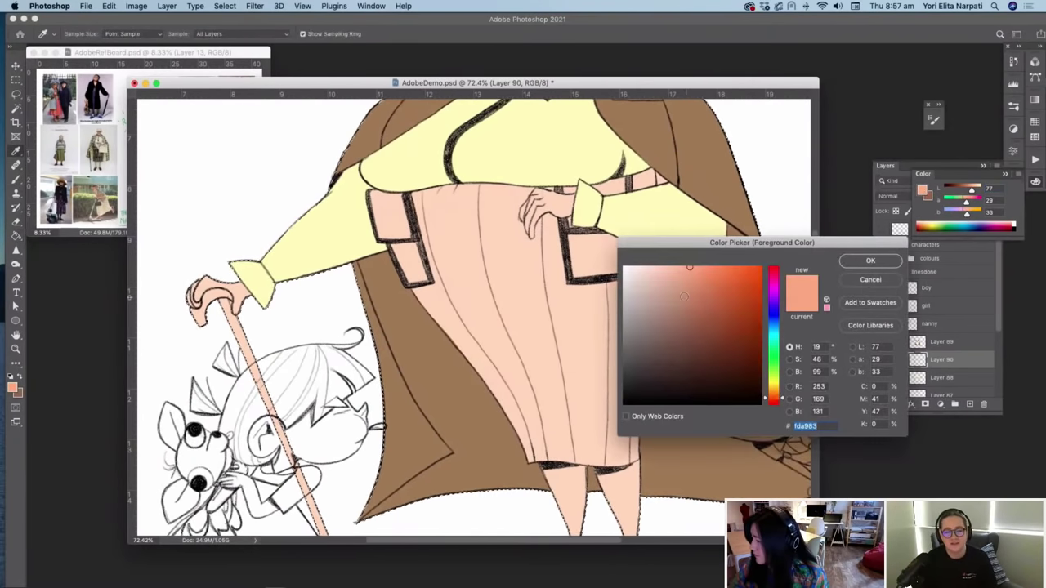
left_click(774, 393)
left_click(708, 313)
key("Return")
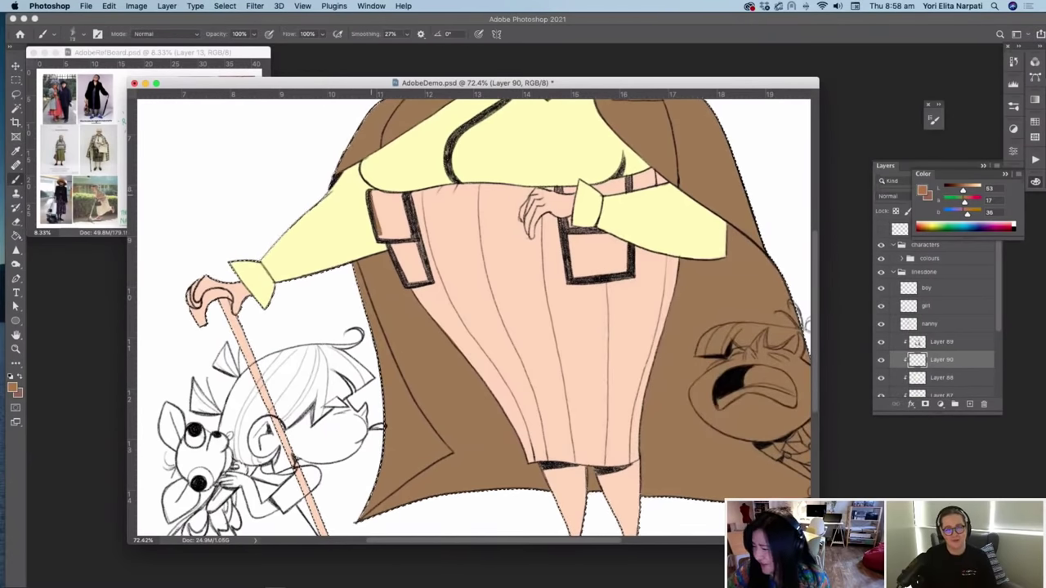
mouse_move(962, 190)
left_mouse_down()
mouse_move(966, 199)
mouse_move(970, 189)
left_mouse_up()
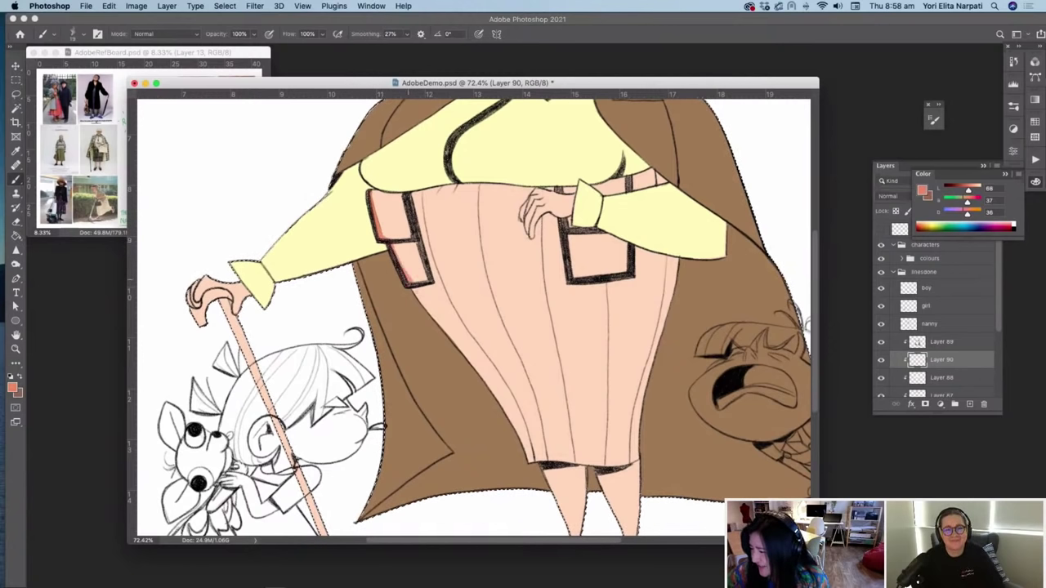
Step: Outline the skirt's two side edges and hem in coral on the new layer
left_click_drag(421, 300, 520, 435)
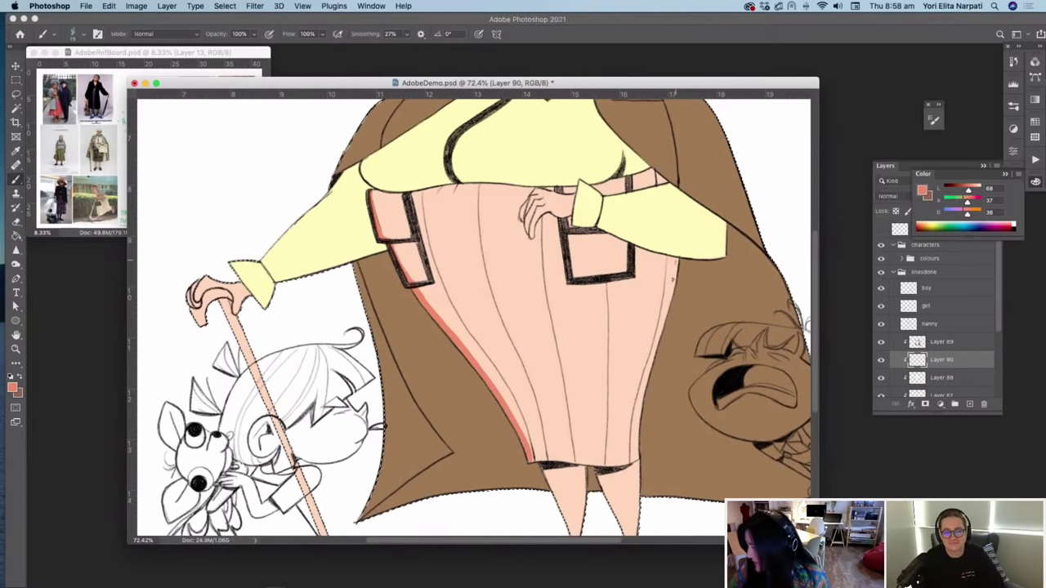
left_click_drag(675, 264, 637, 465)
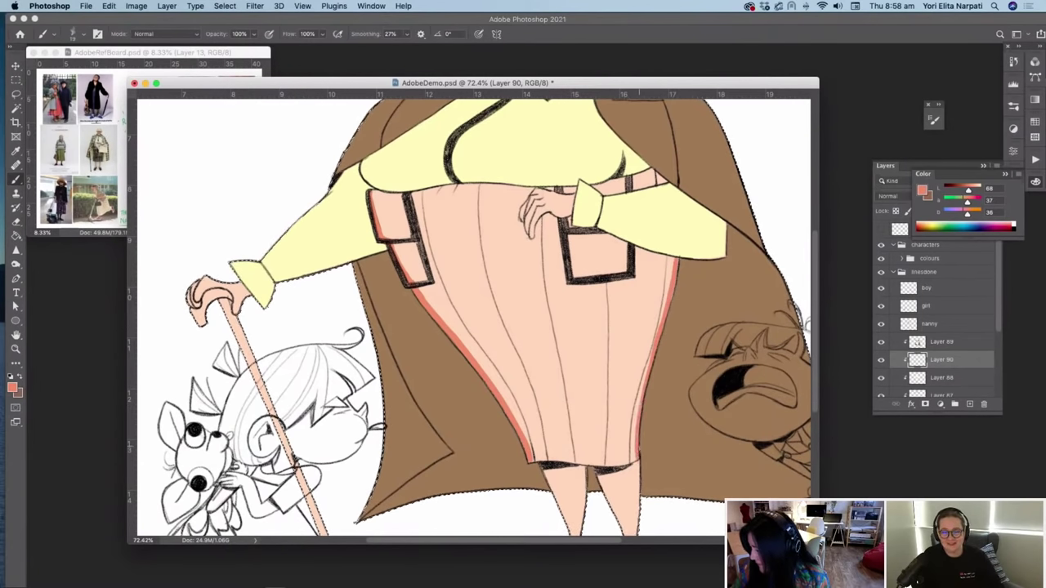
left_click_drag(531, 457, 633, 461)
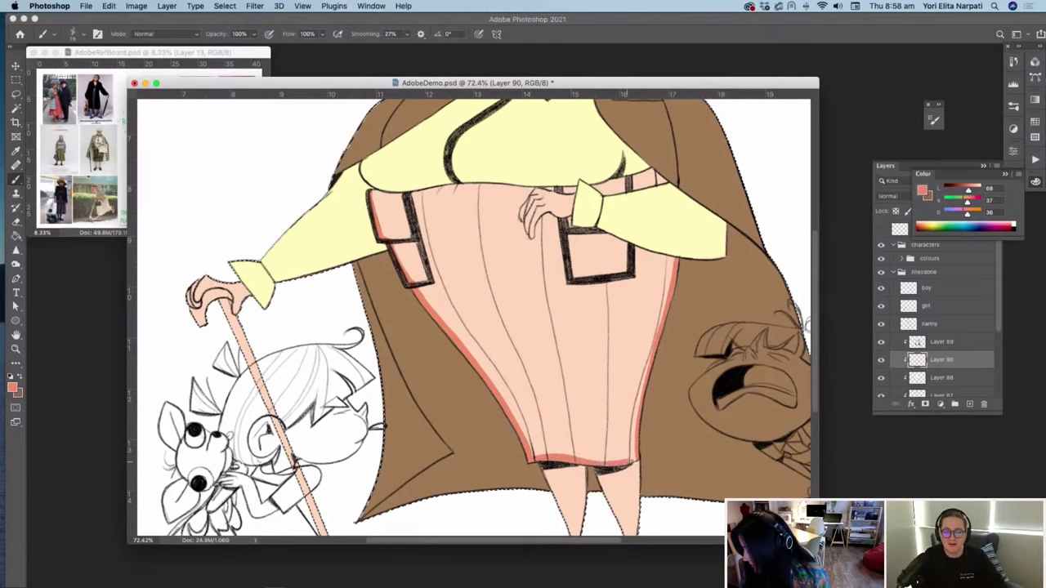
key("e")
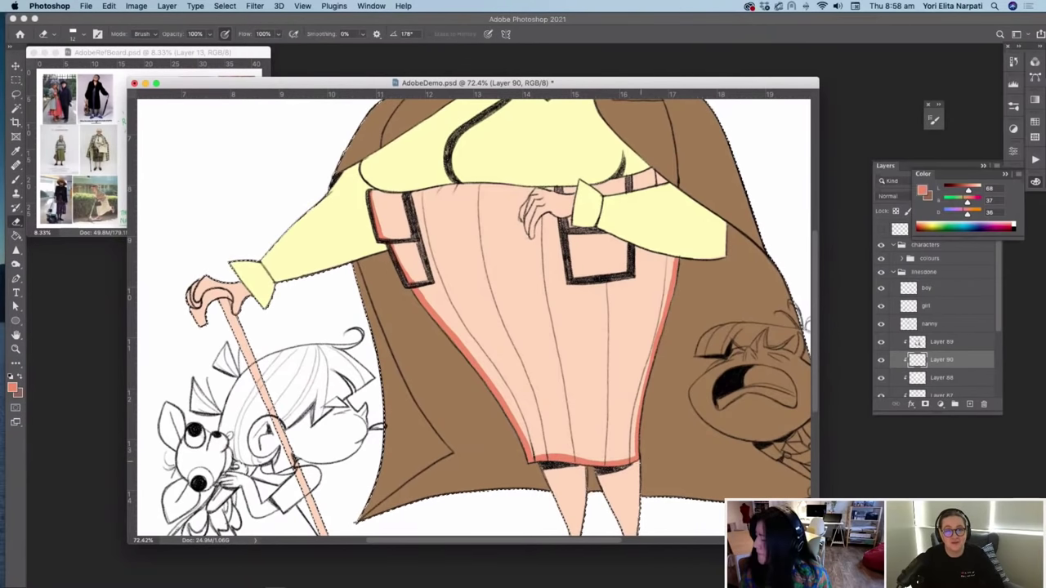
key("b")
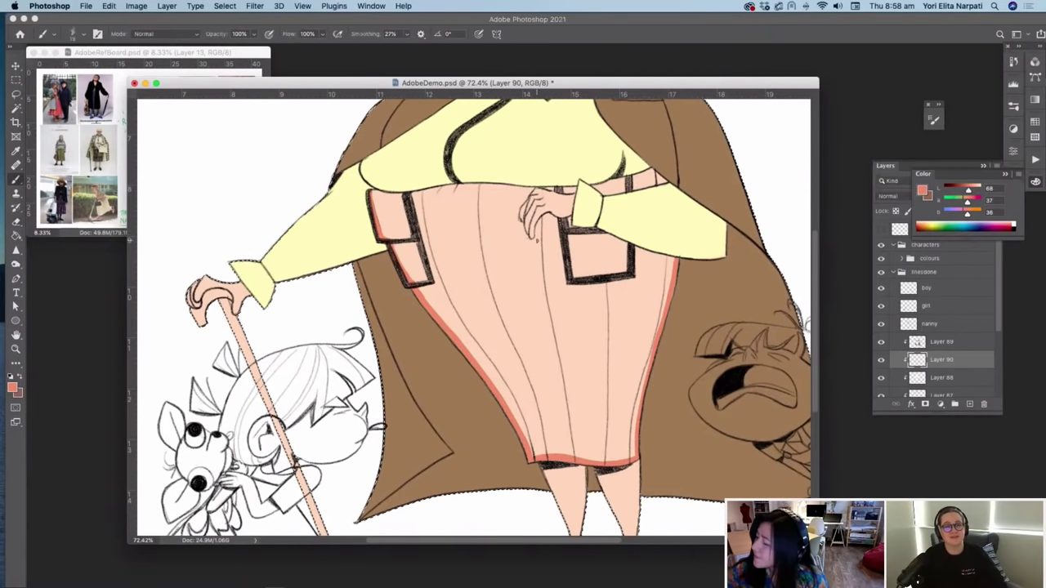
key("super+z")
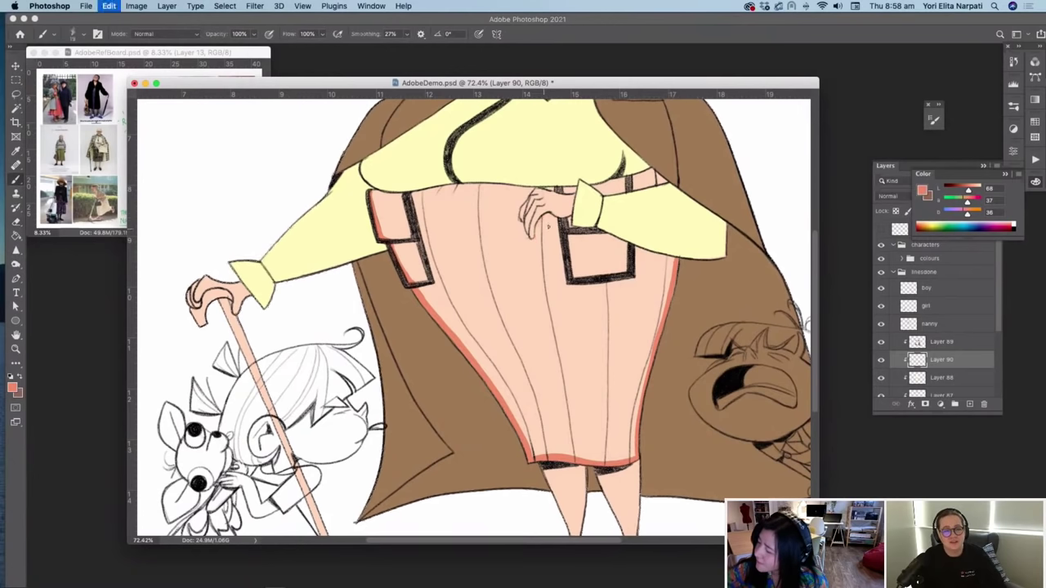
key("super+z")
Step: Outline the skirt in coral around the resting hand, sleeve and waistline, plus the strip above the bent forearm, rotating the canvas as needed
mouse_move(540, 221)
left_mouse_down()
mouse_move(536, 235)
mouse_move(600, 233)
mouse_move(664, 258)
left_mouse_up()
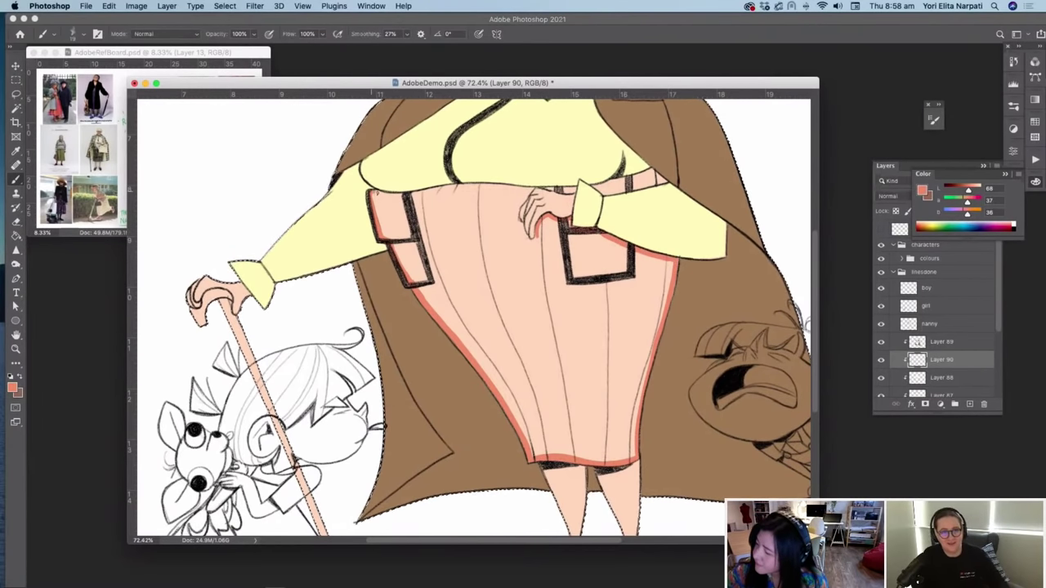
left_click_drag(433, 147, 381, 188)
key("r")
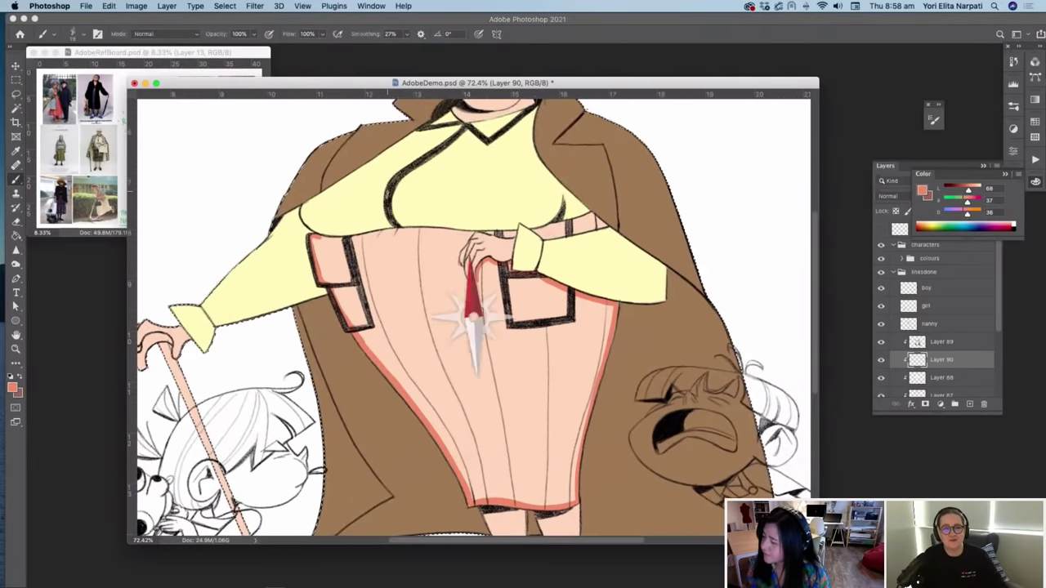
mouse_move(440, 170)
left_mouse_down()
mouse_move(387, 193)
mouse_move(383, 309)
left_mouse_up()
left_click_drag(309, 427, 410, 371)
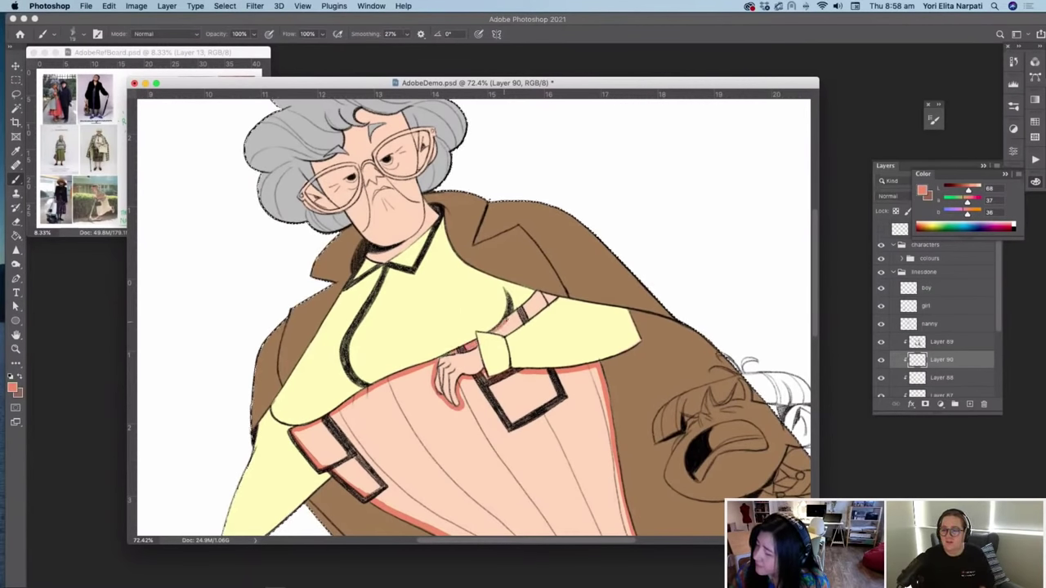
left_click_drag(554, 298, 499, 335)
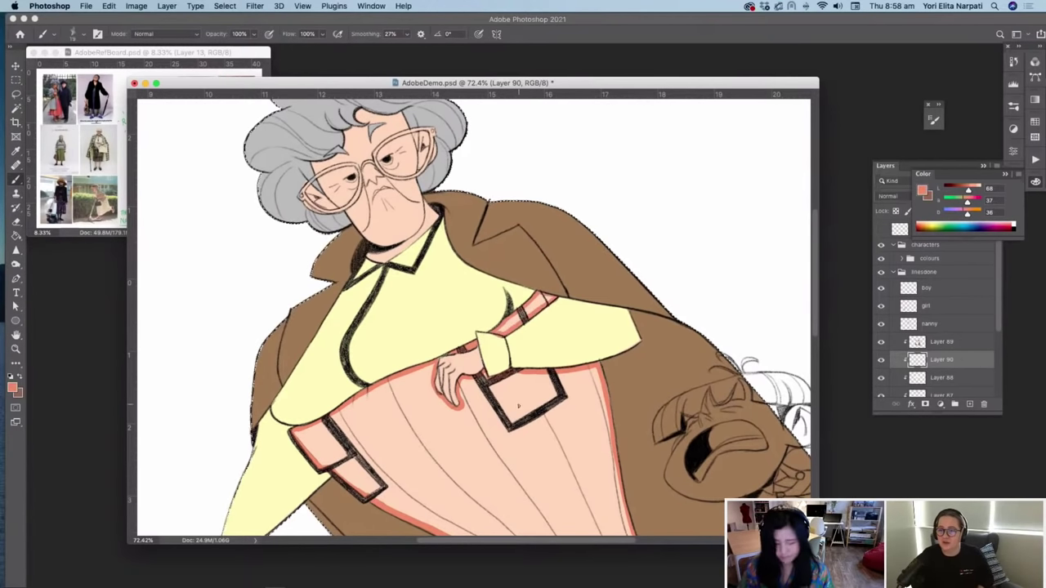
Step: Try to fill the active selection with coral to colour the outlined skirt, and undo the fill
key("alt+BackSpace")
key("super+z")
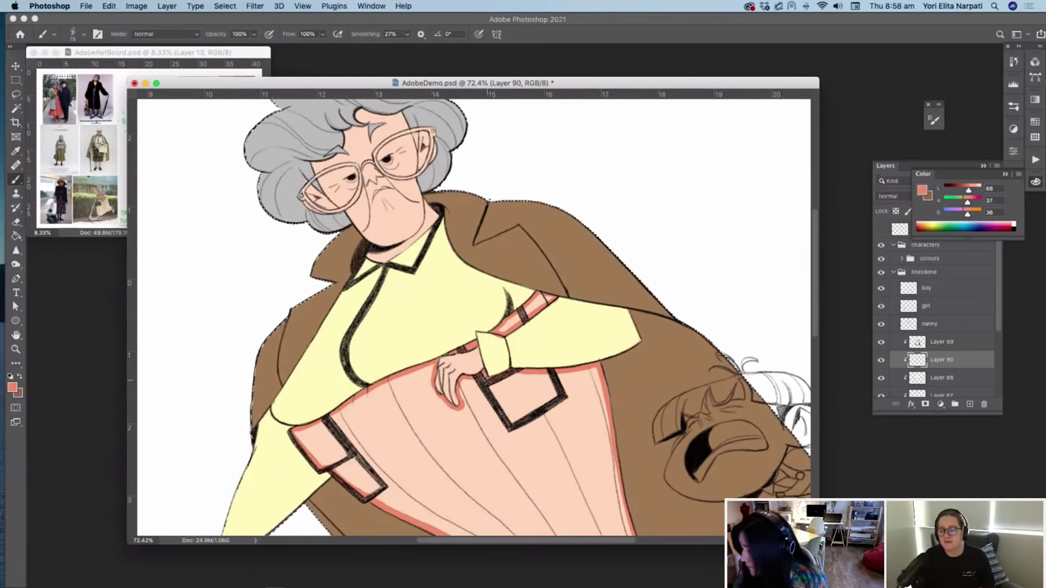
scroll(529, 363, "down", 5)
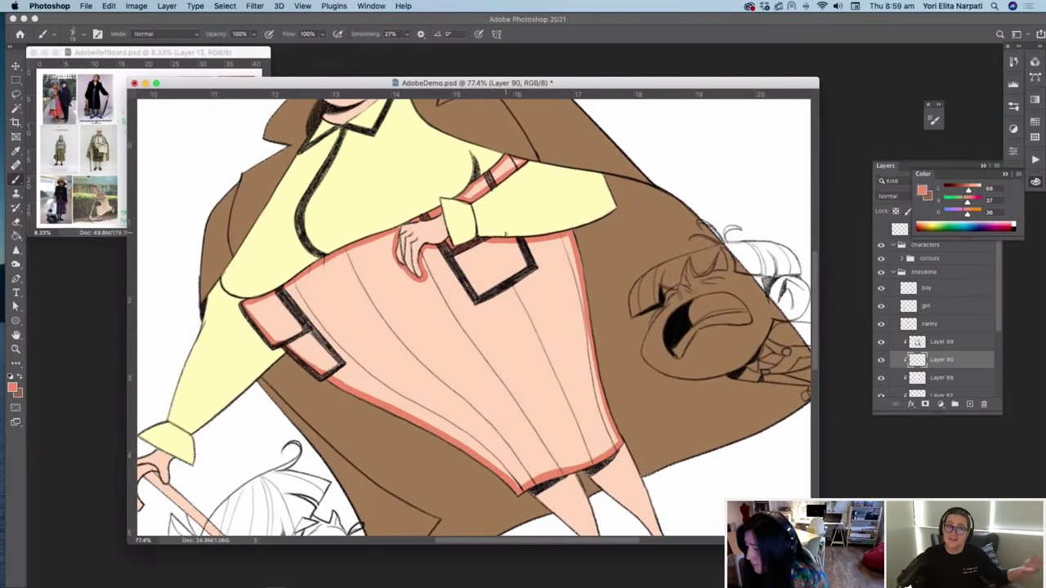
scroll(504, 236, "up", 3)
scroll(506, 233, "up", 1)
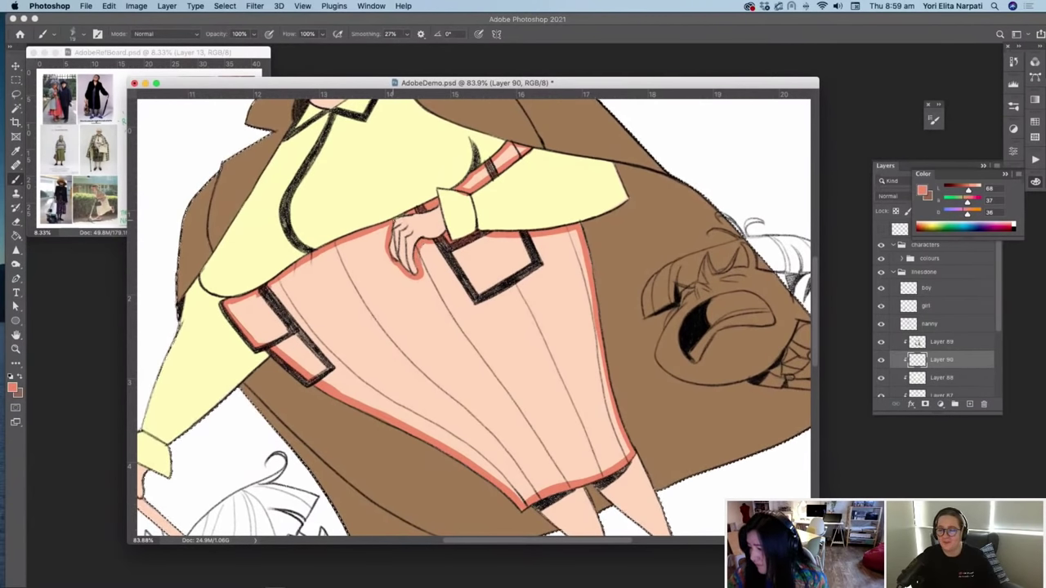
key("alt+BackSpace")
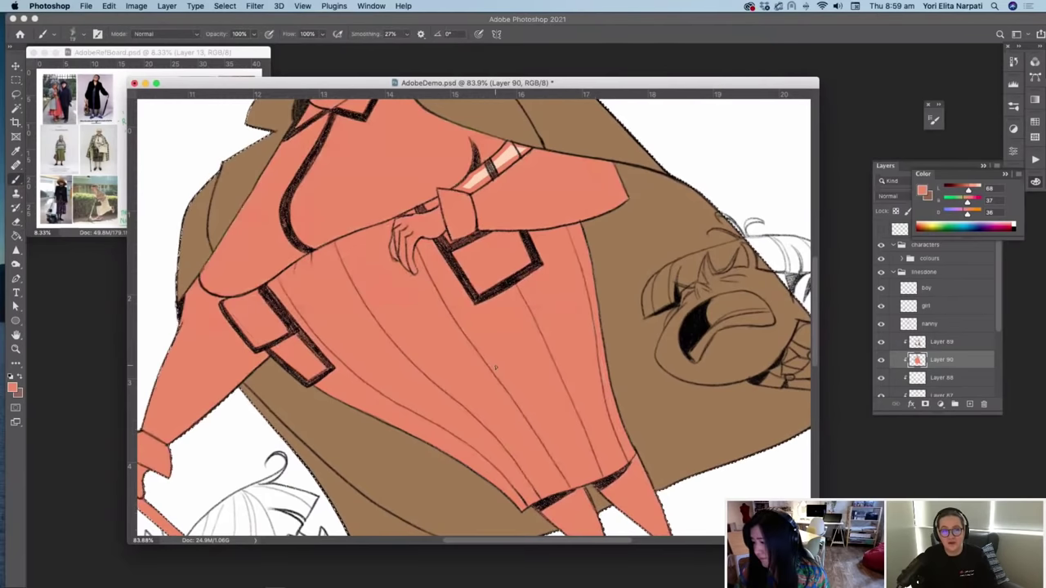
key("super+z")
Step: Return the canvas upright, fill the small skirt strip above the bent forearm with coral and clear the selection
left_click_drag(493, 380, 502, 367)
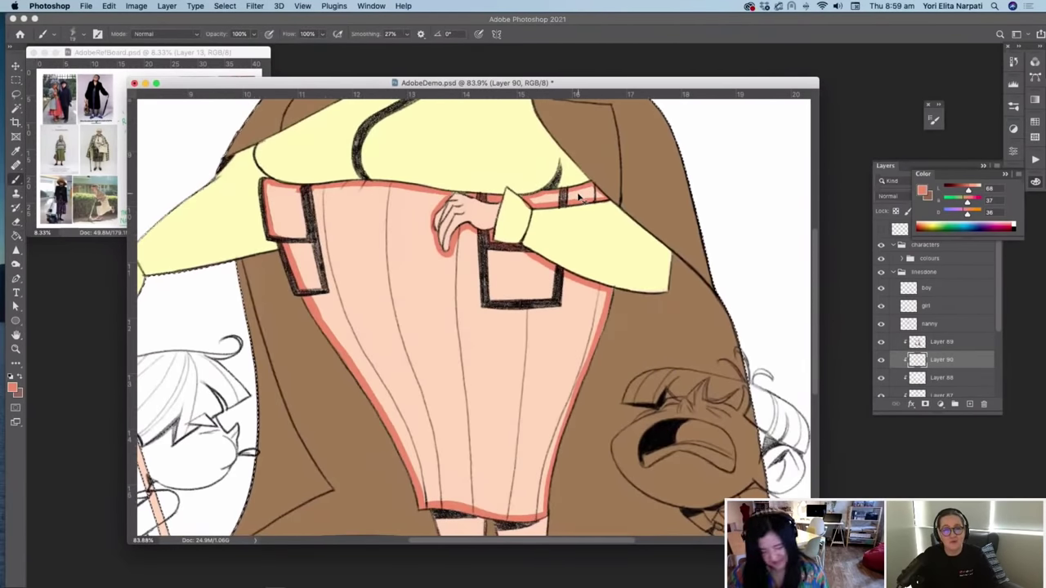
key("g")
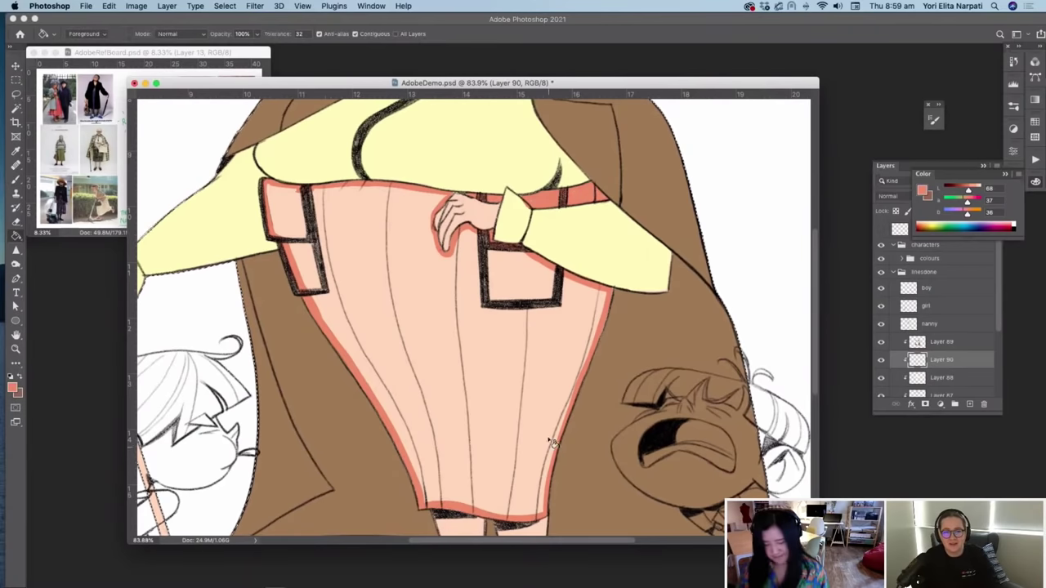
key("b")
right_click(533, 399)
left_click(225, 6)
left_click(237, 30)
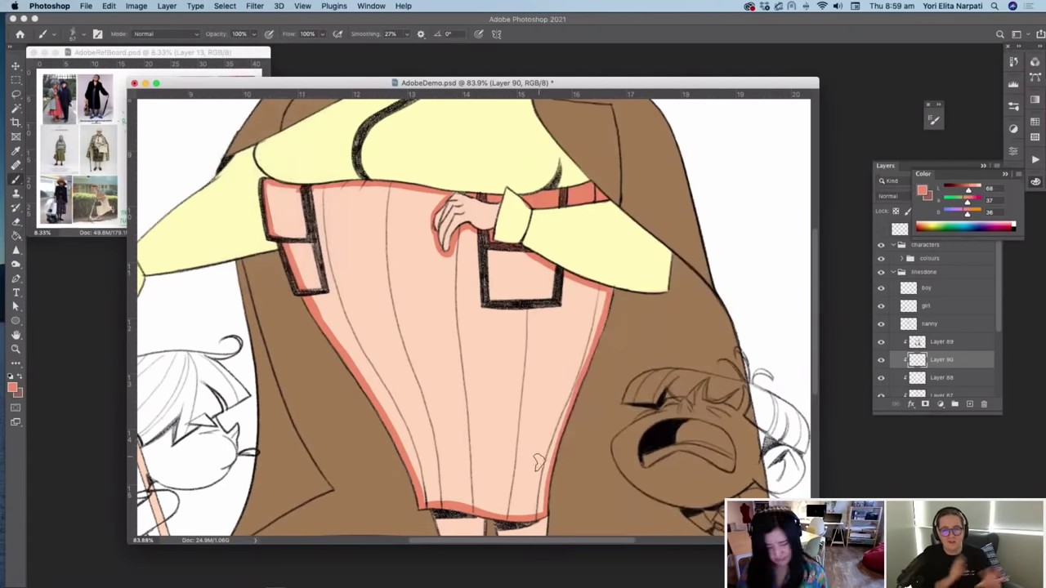
Step: With the nanny line art temporarily hidden, close the skirt outline's gap below the cuff and fill the skirt with coral
left_click(880, 324)
right_click(582, 292)
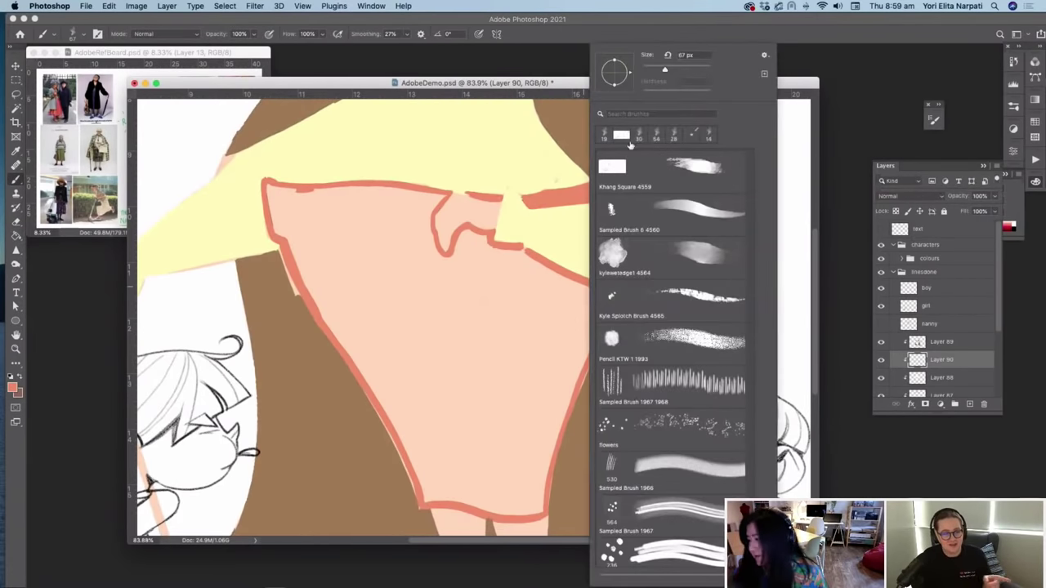
left_click_drag(520, 248, 535, 260)
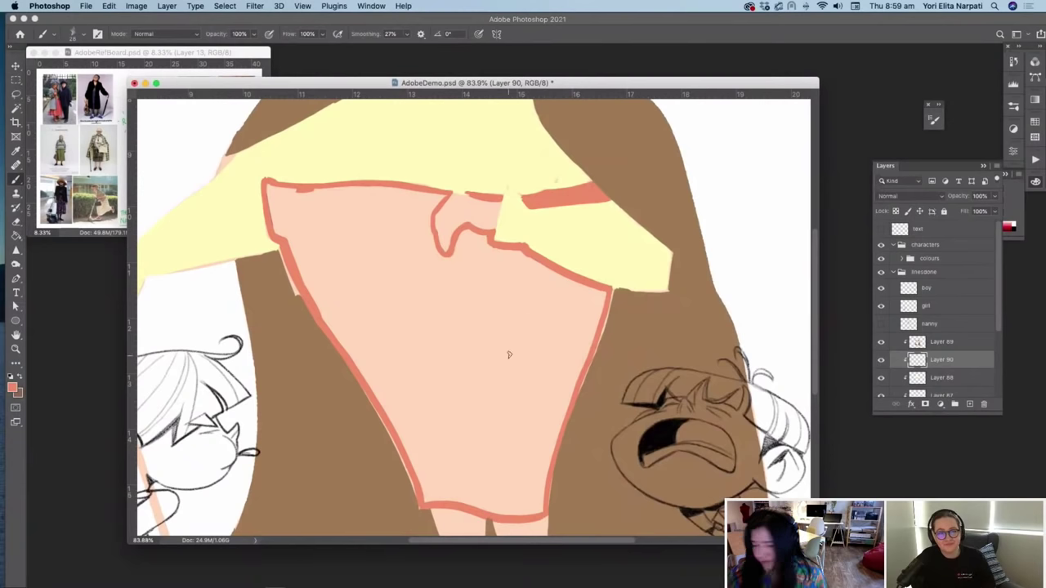
key("g")
left_click(524, 370)
left_click(881, 324)
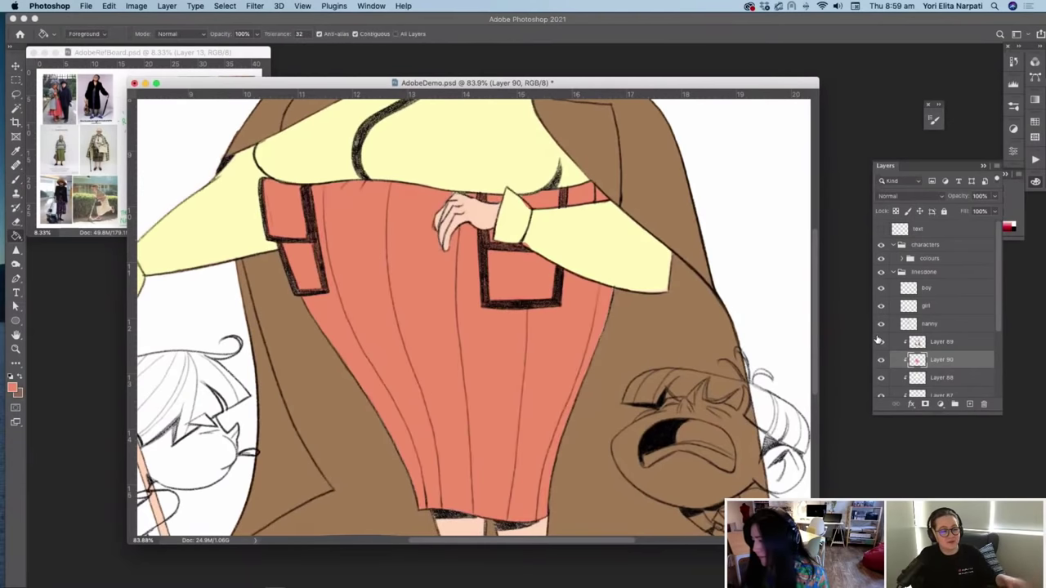
Step: Examine the nanny's flat colours from skirt to hair, toggling her line art off and on
scroll(931, 327, "down", 3)
key("e")
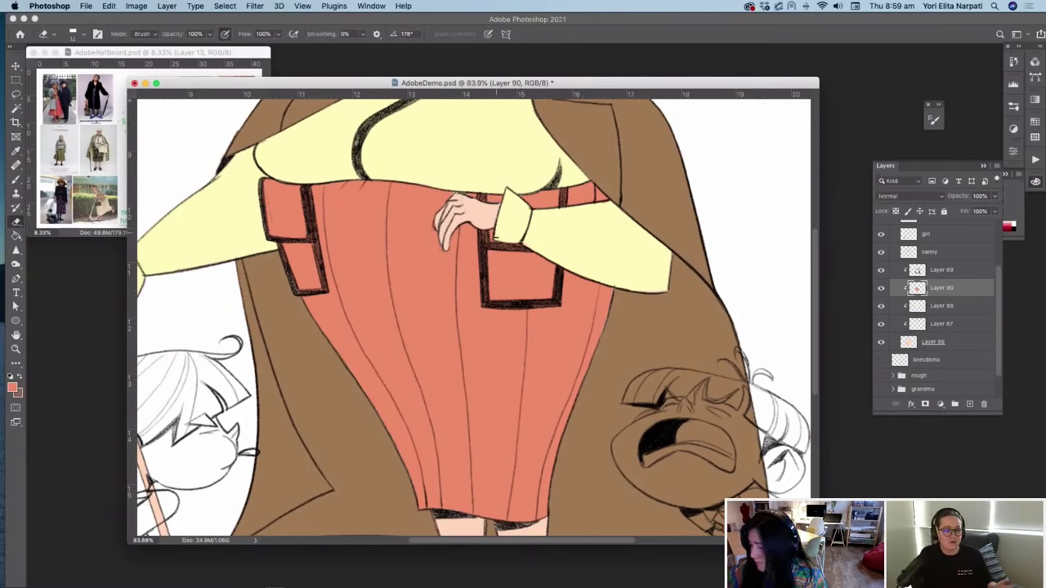
key("b")
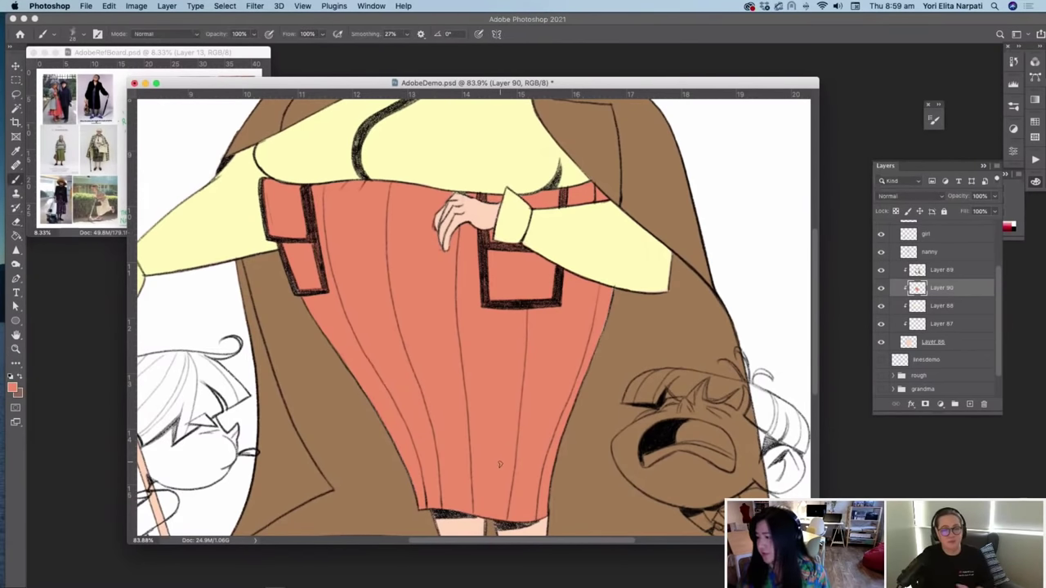
scroll(499, 464, "down", 5)
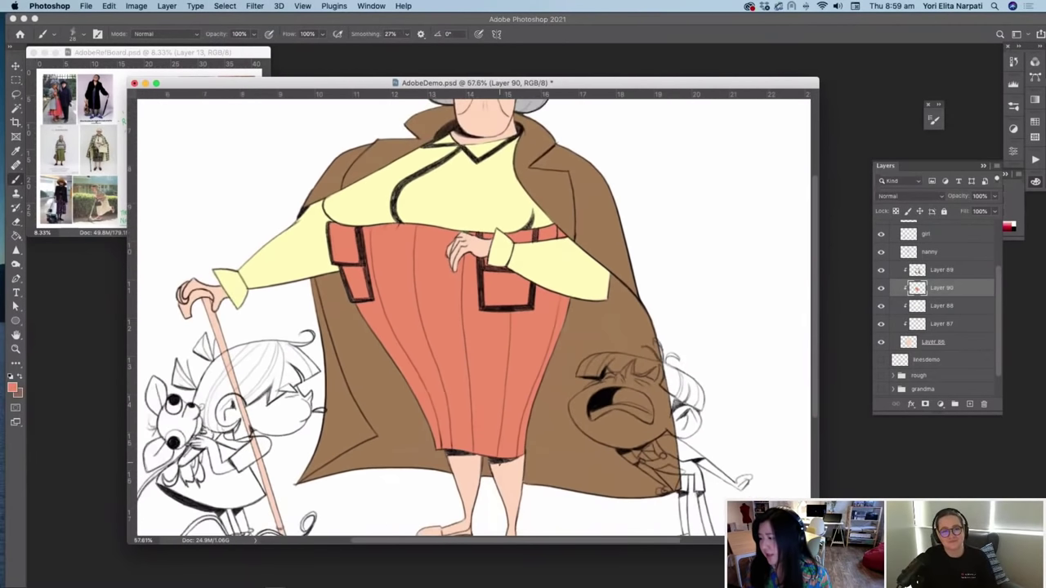
scroll(501, 460, "up", 3)
scroll(502, 459, "up", 5)
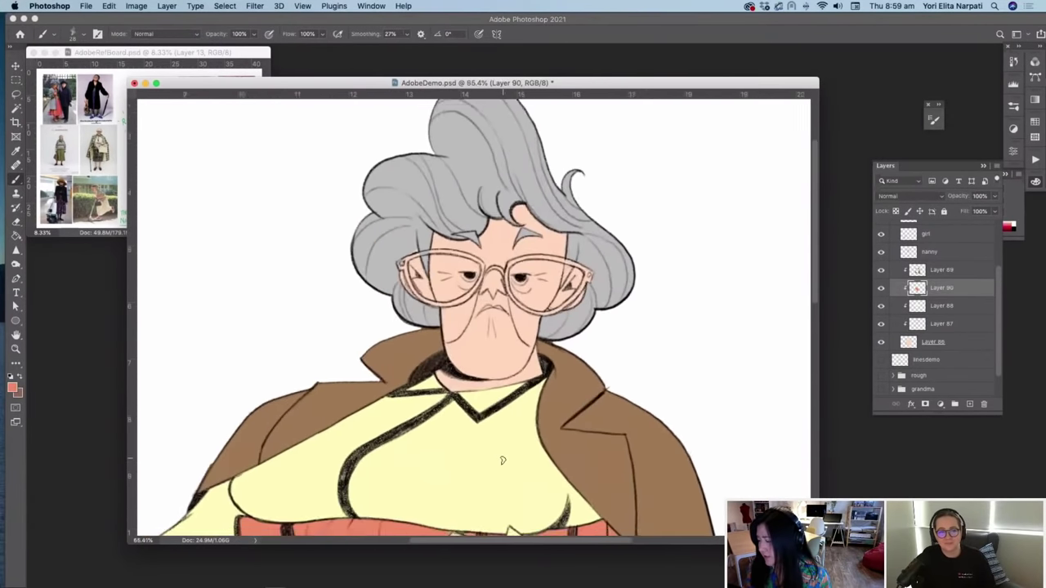
left_click(881, 253)
left_click(882, 253)
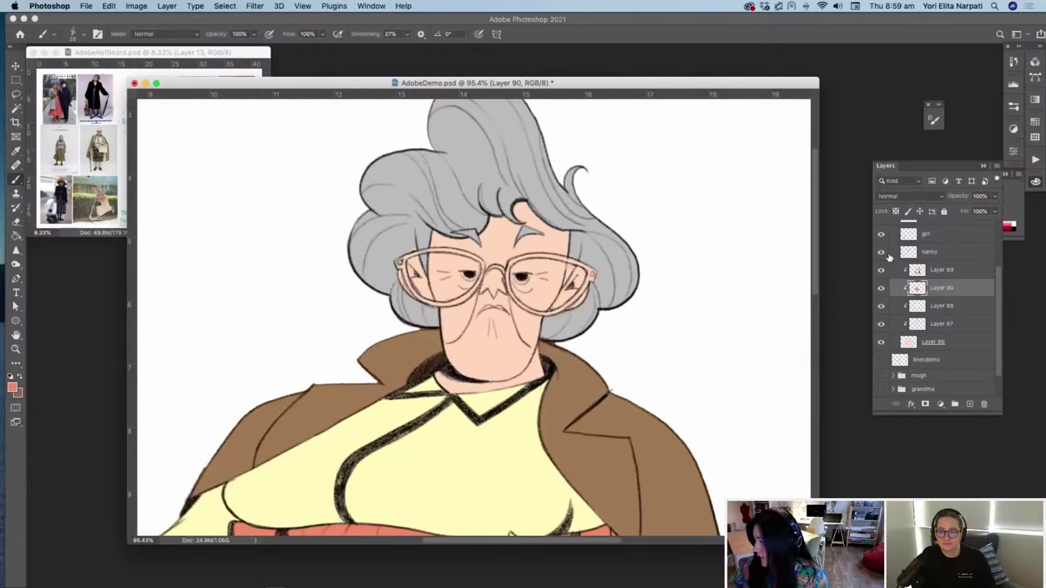
Step: Lock Layer 90's transparent pixels and mix an orange-brown foreground colour with Lab values of about L 60, a 23, b 35
scroll(660, 310, "down", 5)
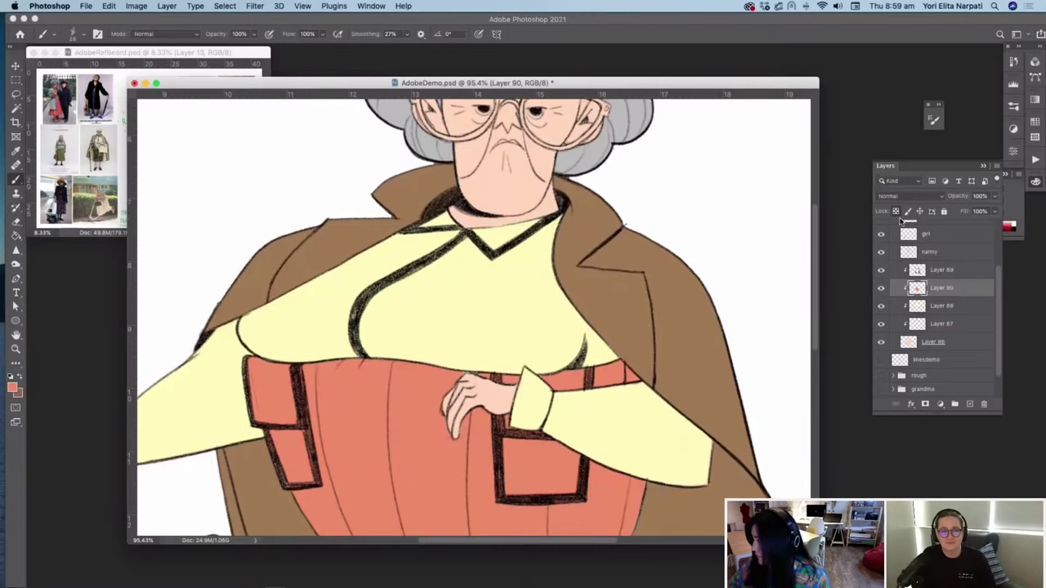
right_click(485, 350)
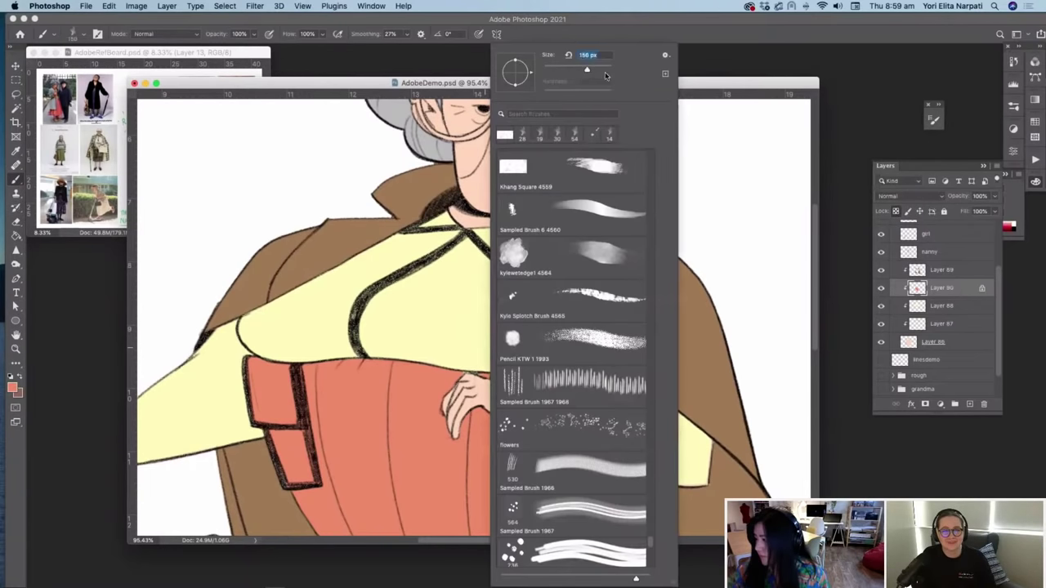
left_click(1035, 182)
left_click(1035, 181)
left_click(922, 192)
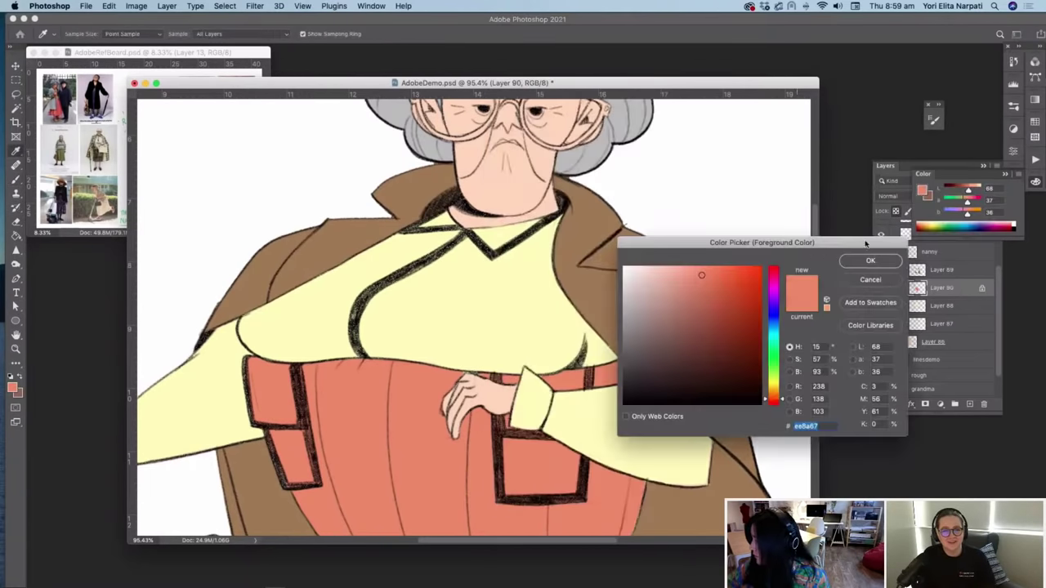
left_click_drag(775, 377, 774, 393)
left_click_drag(718, 336, 697, 308)
left_click_drag(773, 393, 774, 398)
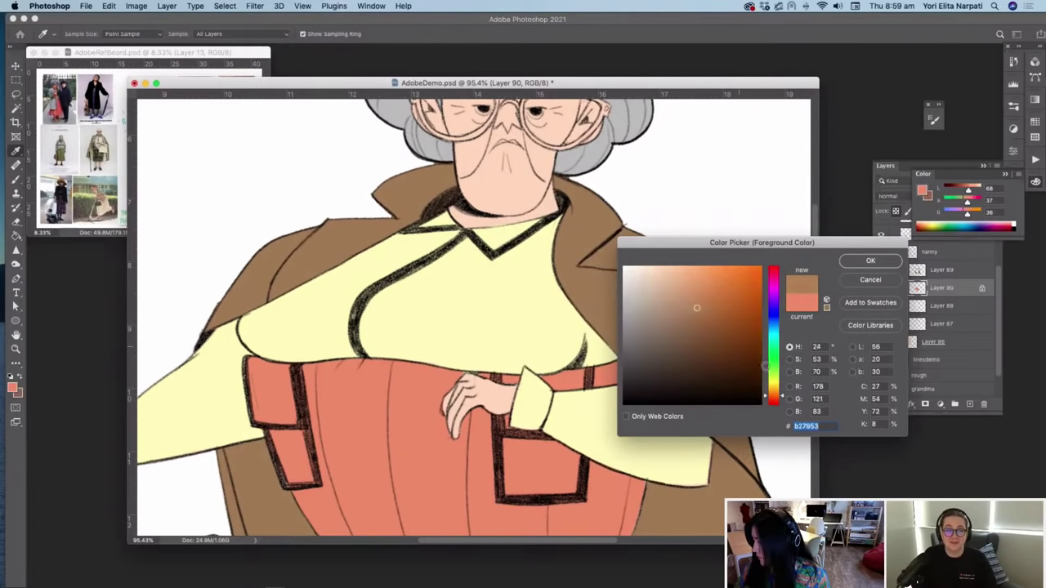
left_click(870, 260)
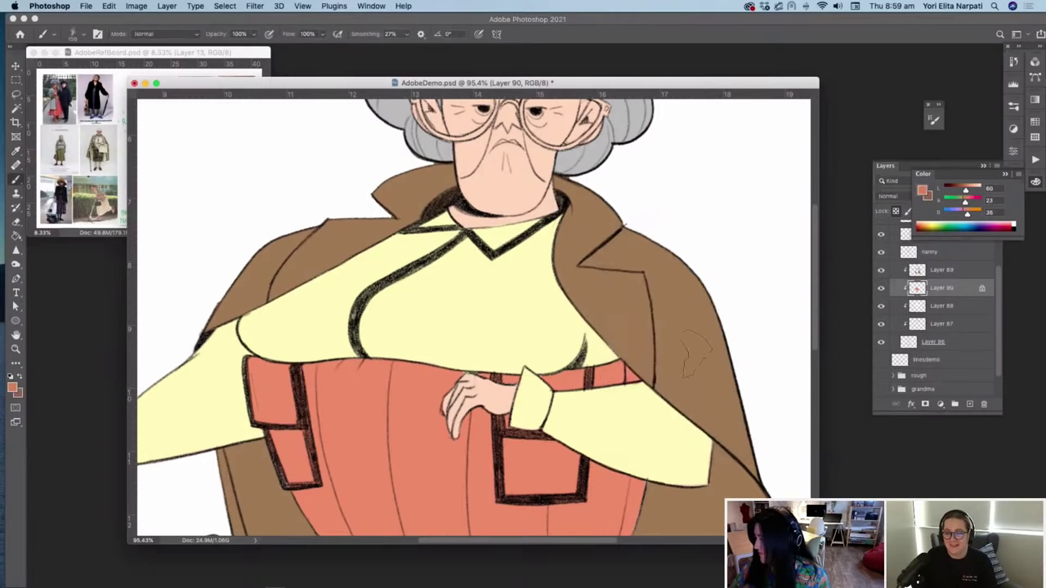
Step: Choose a soft round brush, enlarge it and repaint the whole skirt in the orange-brown colour
key("super+minus")
key("super+minus")
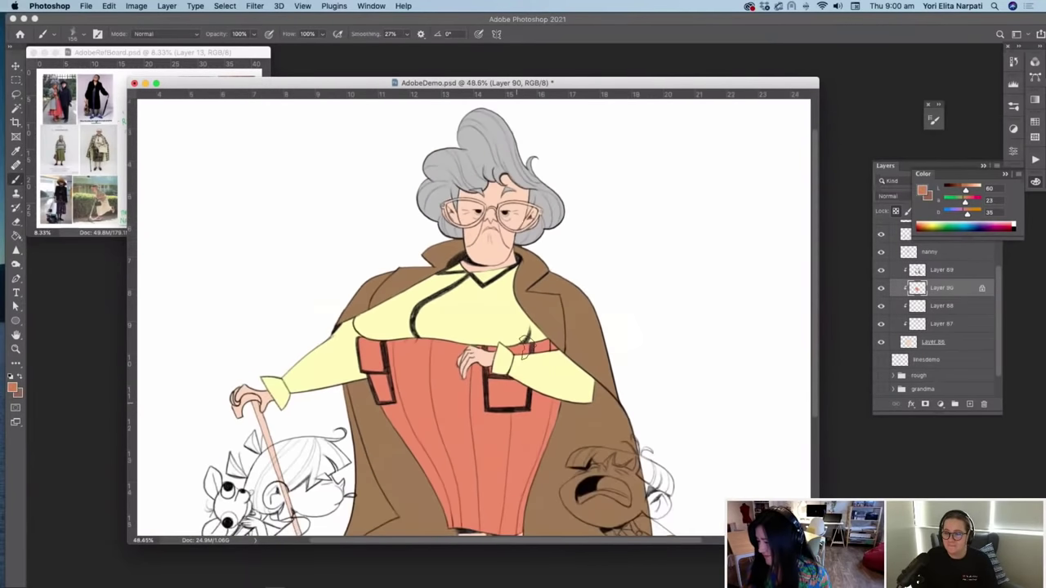
right_click(527, 413)
left_click(547, 135)
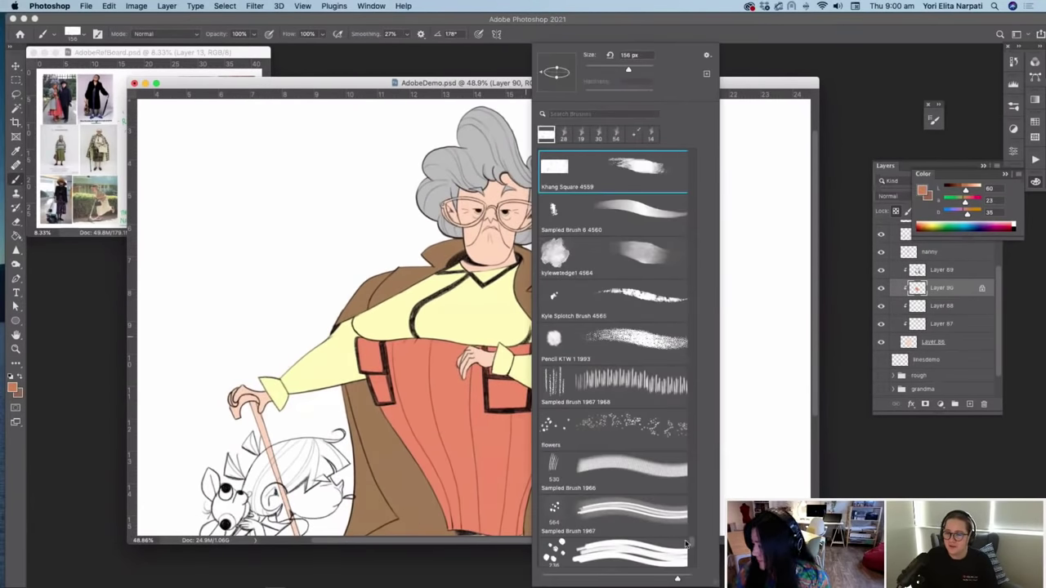
left_click_drag(688, 543, 686, 129)
left_click(636, 224)
left_click(643, 70)
mouse_move(480, 429)
left_mouse_down()
mouse_move(404, 318)
mouse_move(441, 420)
mouse_move(582, 490)
left_mouse_up()
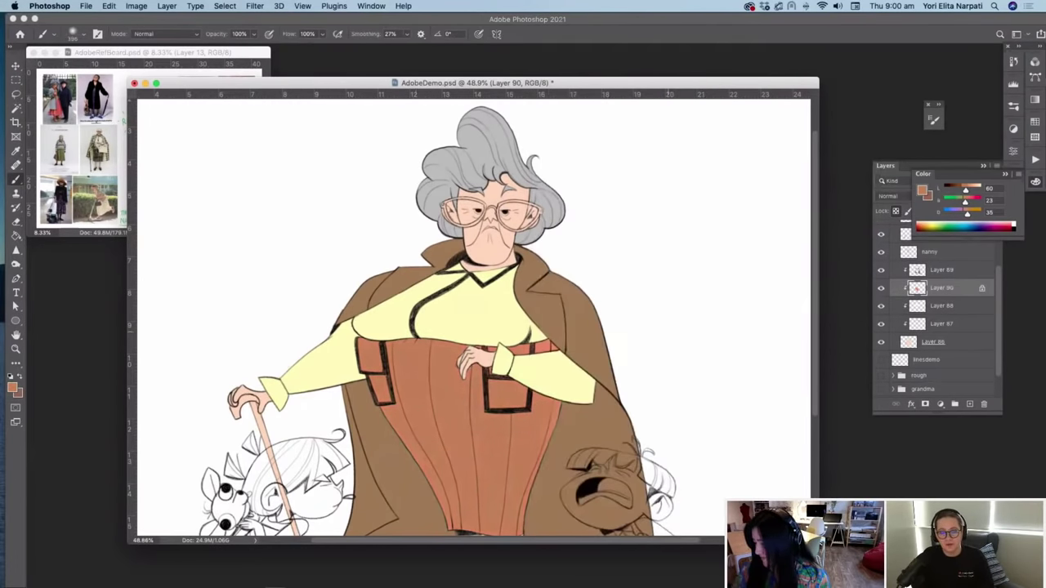
Step: Add a new clipped layer directly above Layer 90, below Layer 89
scroll(499, 321, "up", 4)
scroll(473, 318, "up", 4)
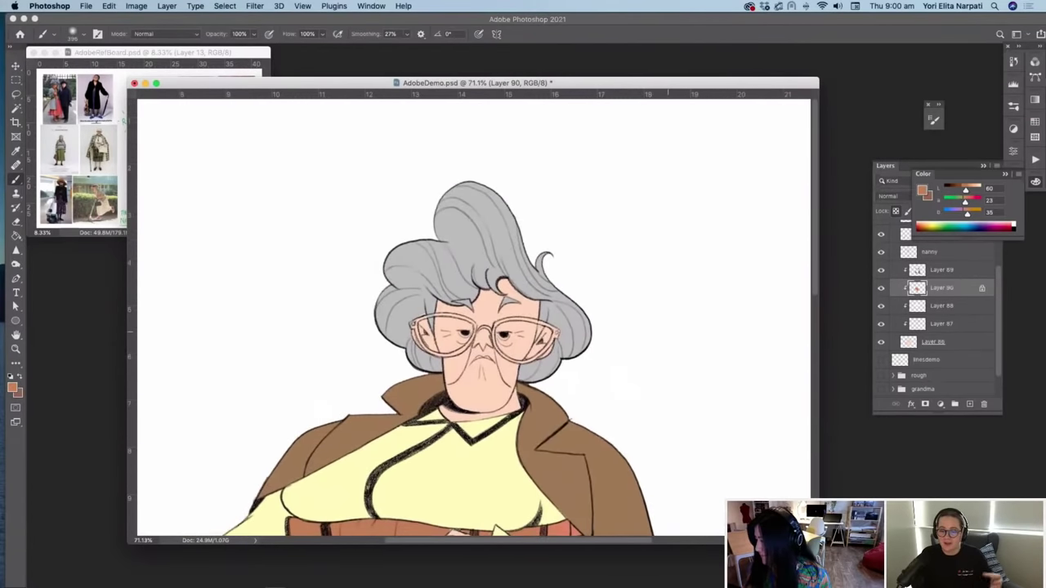
left_click(970, 405)
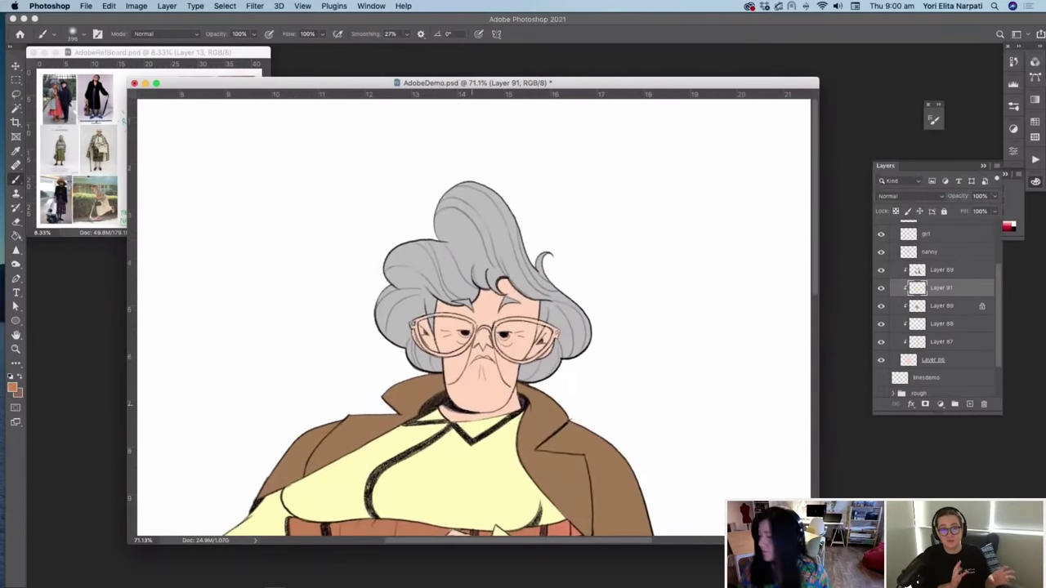
Step: Set the brush to a fine size of about 20 px for outlining the nanny's glasses
right_click(471, 317)
left_click(531, 132)
left_click_drag(542, 71, 535, 70)
left_click(459, 102)
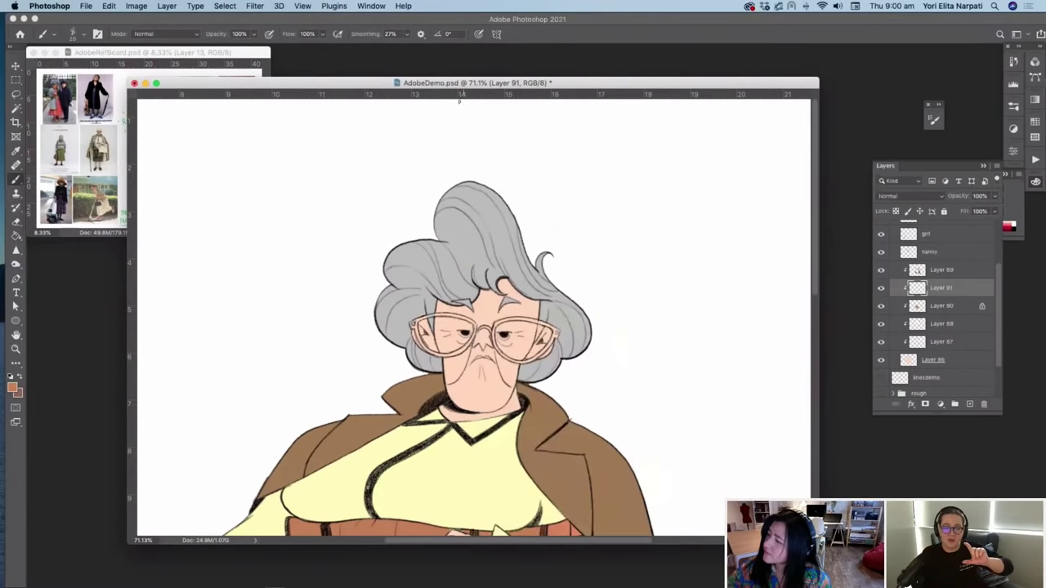
Step: Mix a strong red foreground colour, about hex b94129, for the nanny's glasses
scroll(453, 170, "up", 4)
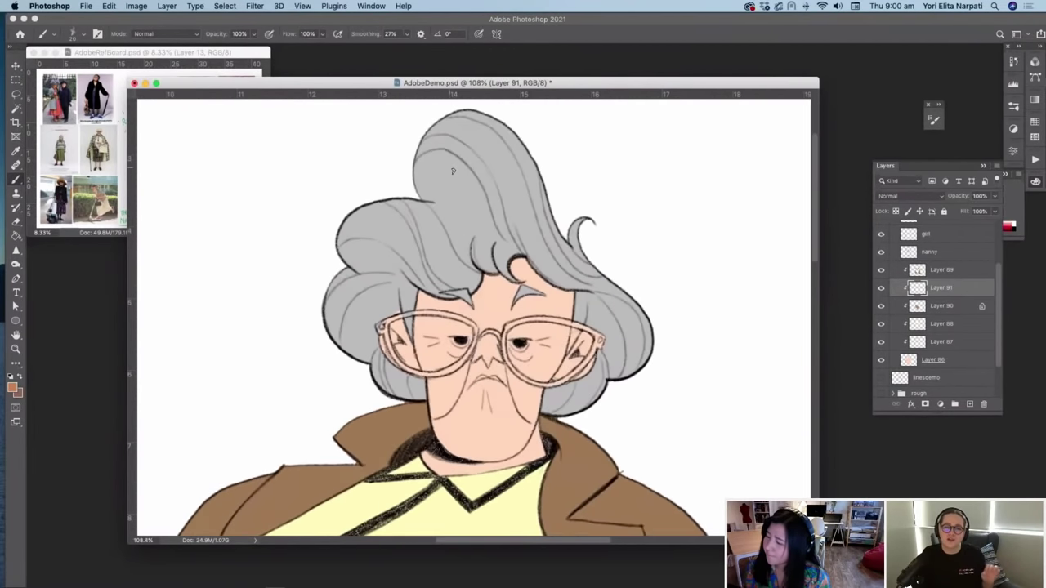
scroll(453, 170, "down", 1)
left_click(11, 387)
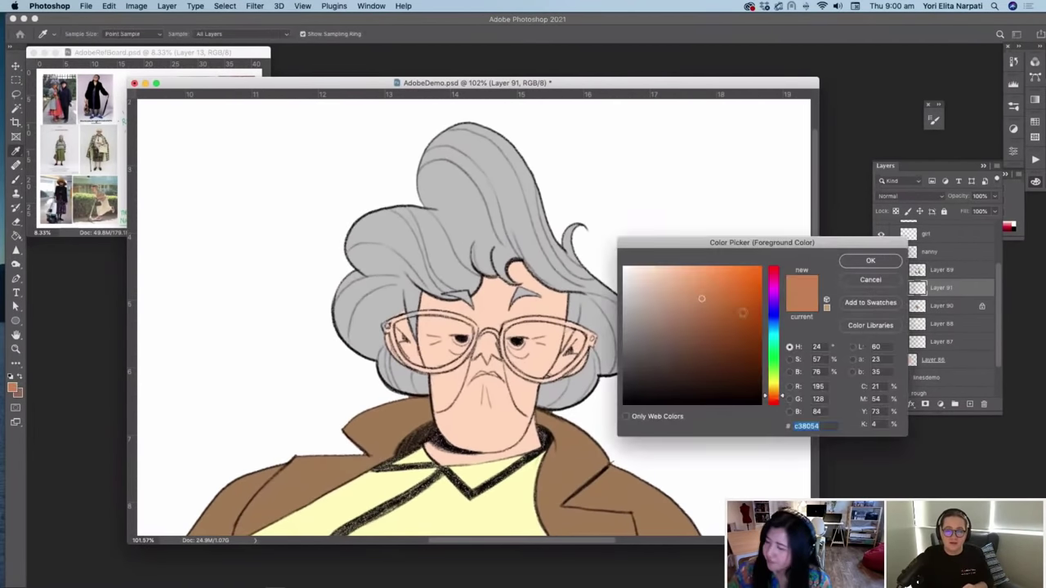
left_click(775, 275)
left_click(771, 401)
left_click(741, 296)
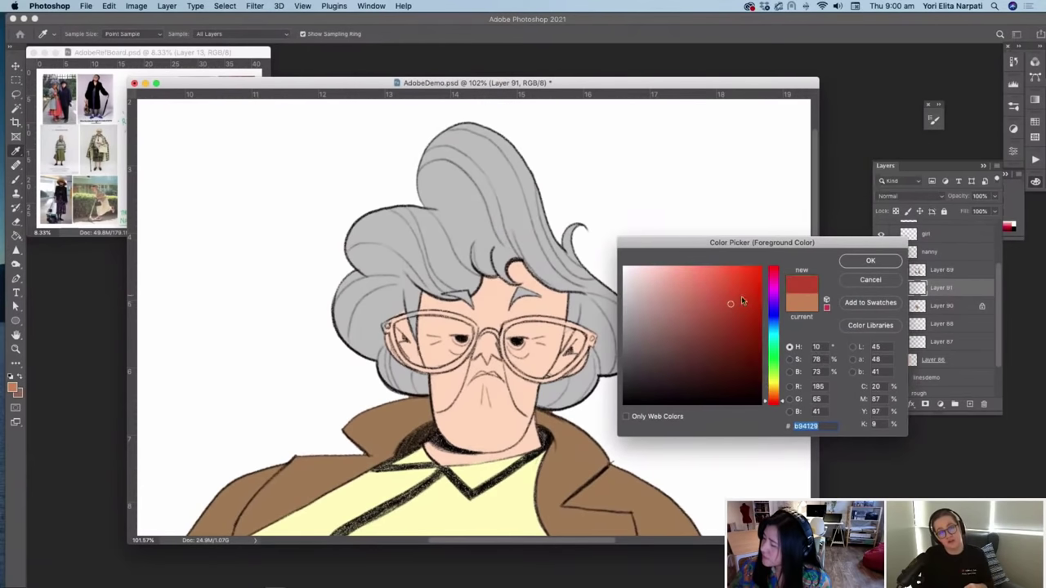
key("Return")
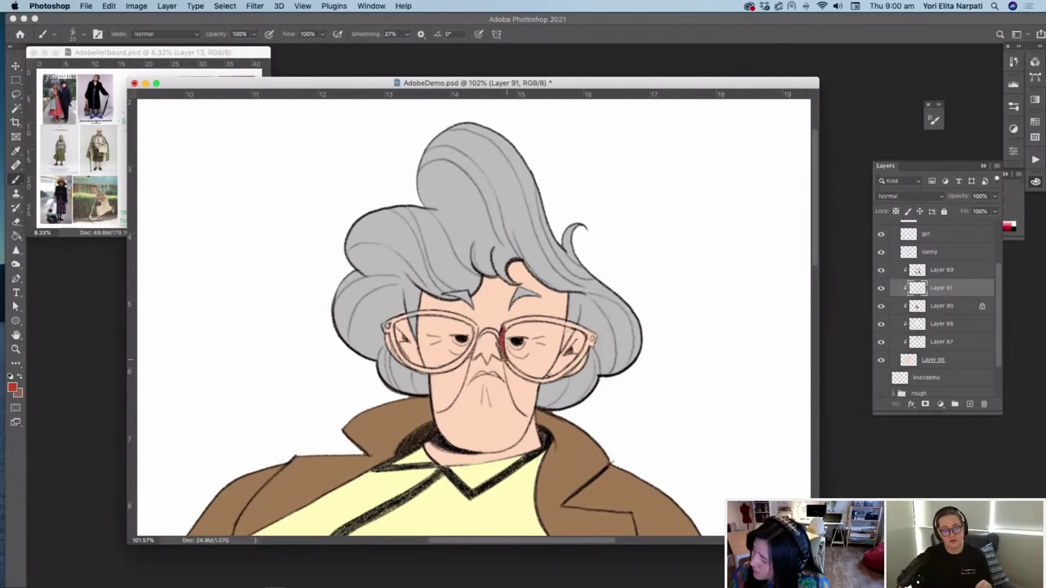
Step: Paint the nanny's glasses frame red on Layer 91, following the line art across both lenses and the bridge
scroll(525, 370, "right", 3)
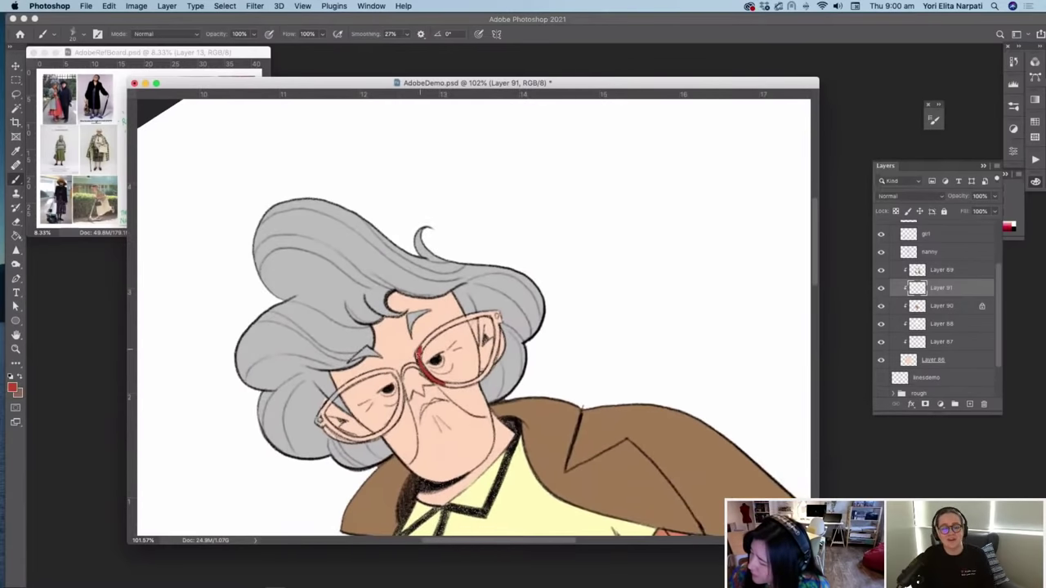
left_click_drag(421, 342, 495, 315)
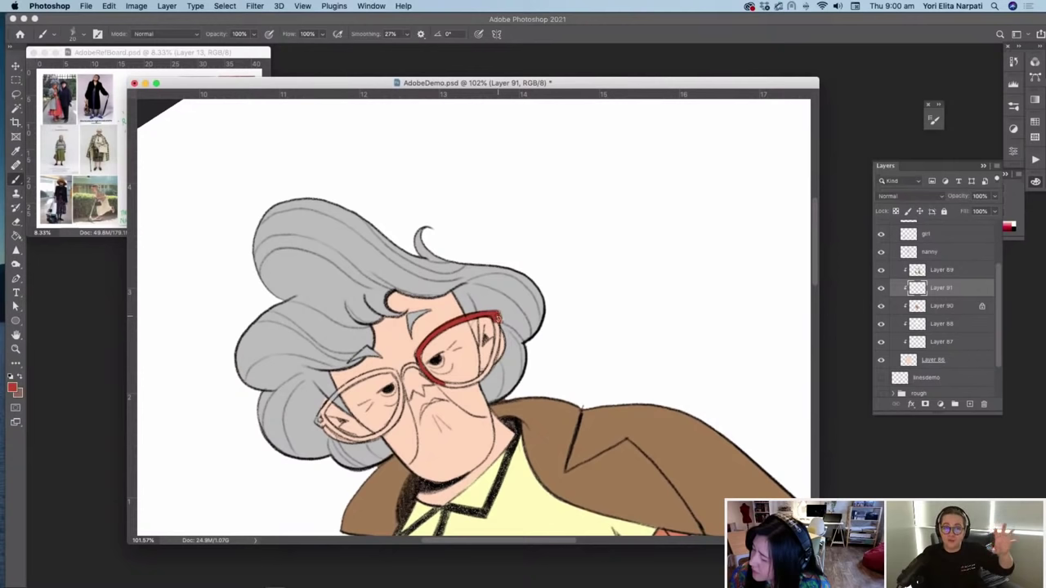
left_click_drag(497, 335, 493, 361)
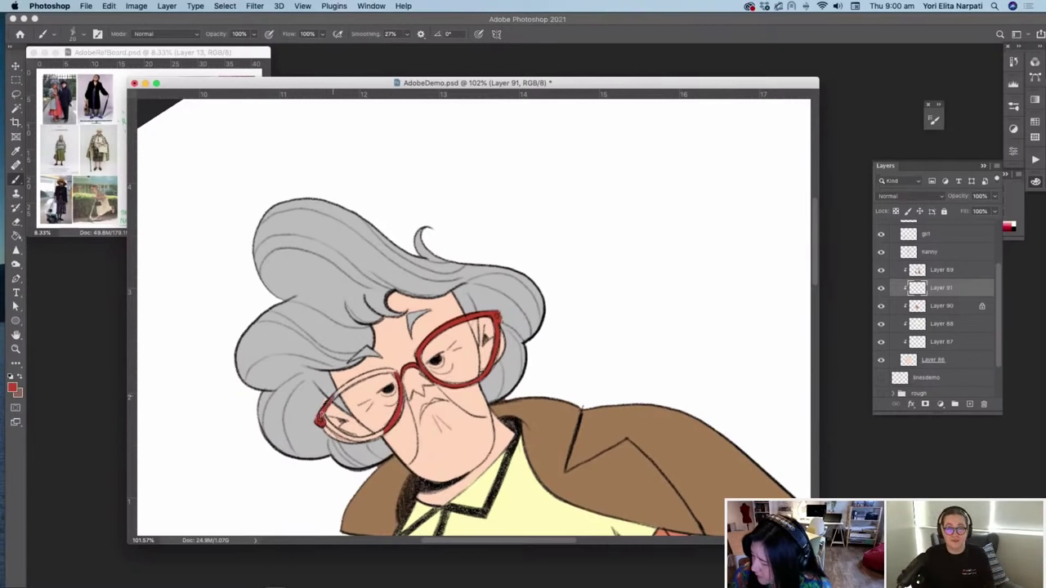
Step: Set the brush's Minimum Diameter to 0% in Shape Dynamics and shift the document window clear of the brush settings
left_click(933, 119)
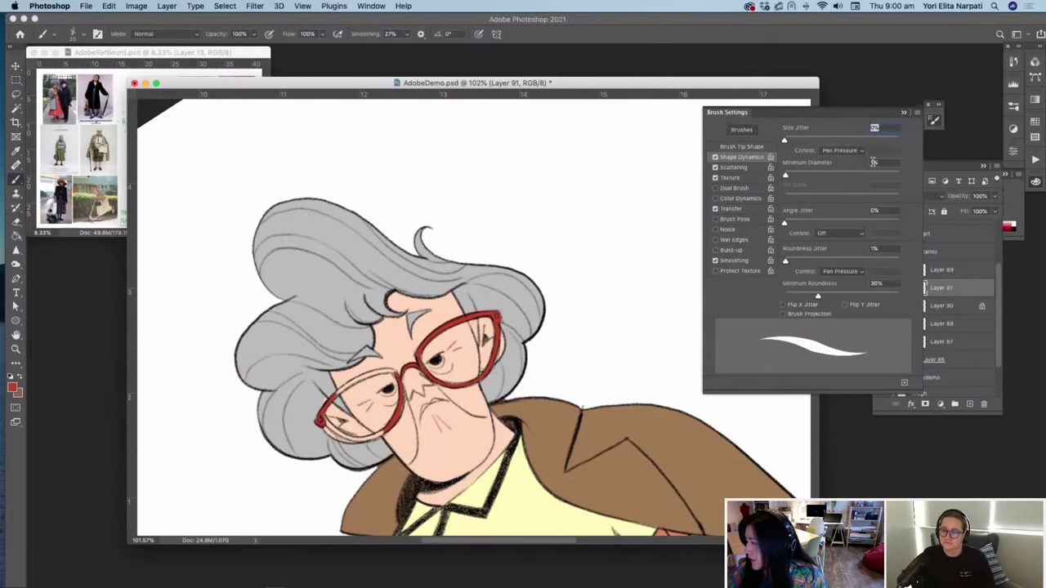
left_click_drag(786, 177, 783, 176)
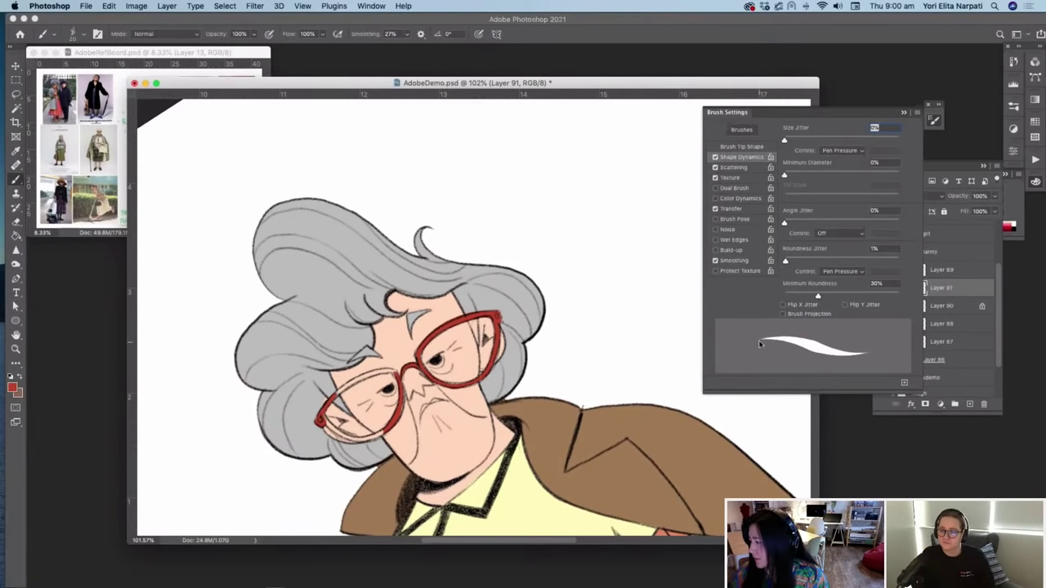
left_click_drag(633, 88, 574, 86)
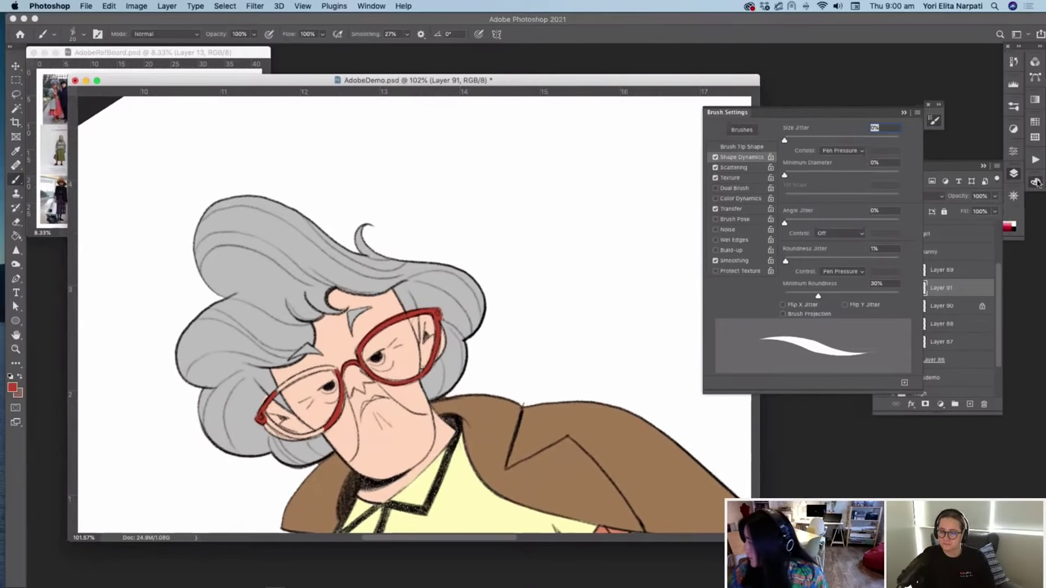
left_click(1013, 173)
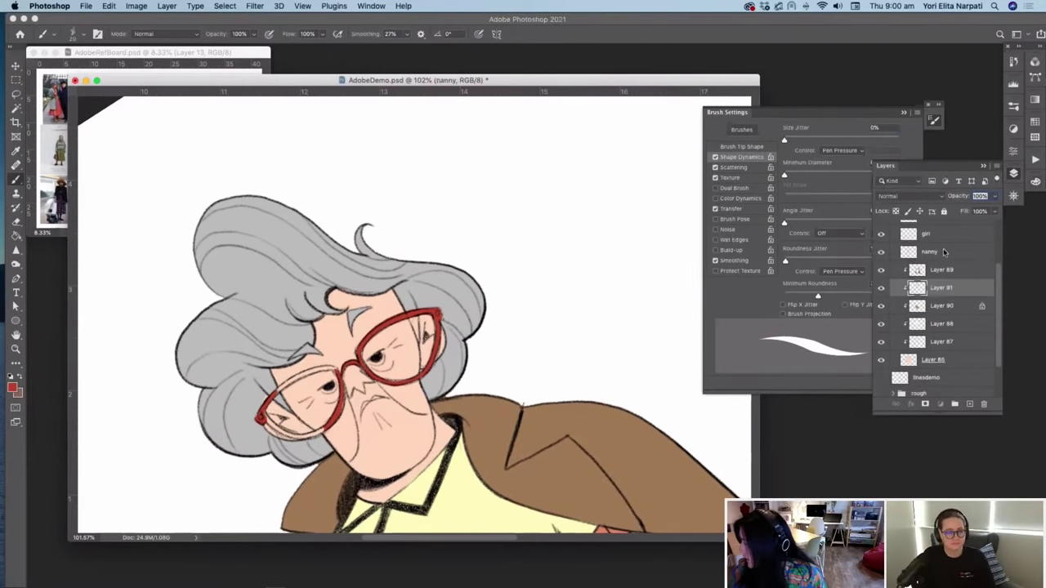
Step: Add a new layer above the nanny layer and paint a long curved, tapering test stroke on the blank canvas
left_click(945, 252)
left_click(969, 403)
mouse_move(601, 159)
left_mouse_down()
mouse_move(568, 243)
mouse_move(568, 300)
mouse_move(582, 335)
mouse_move(662, 412)
left_mouse_up()
left_click(933, 120)
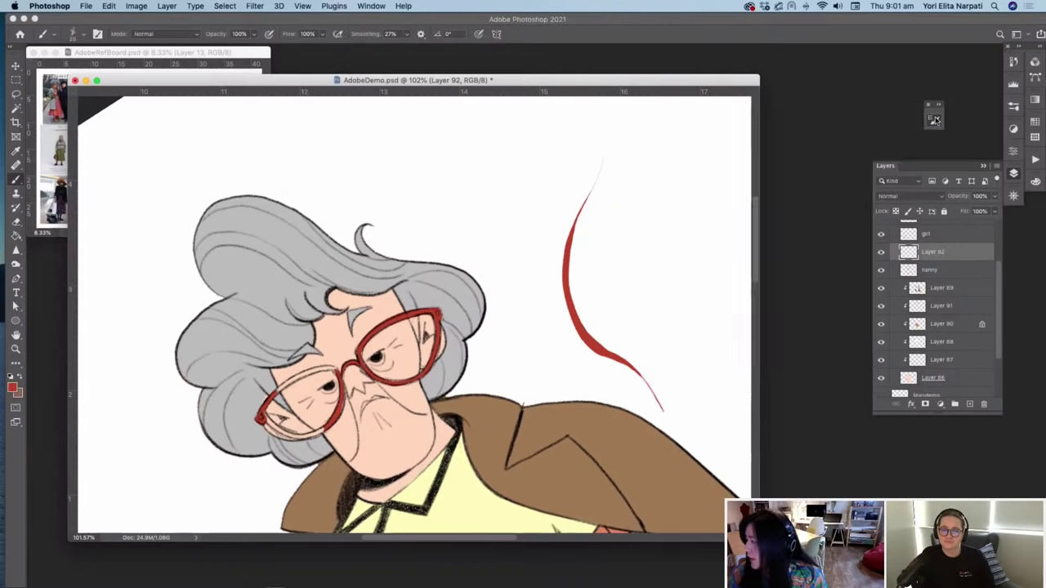
Step: Raise the brush's Minimum Diameter to 95% and paint a second curved stroke beside the first for comparison
left_click(933, 120)
left_click_drag(785, 175, 893, 176)
mouse_move(541, 113)
left_mouse_down()
mouse_move(518, 215)
mouse_move(522, 279)
mouse_move(547, 337)
mouse_move(551, 148)
mouse_move(528, 209)
mouse_move(531, 286)
mouse_move(588, 381)
left_mouse_up()
key("super+z")
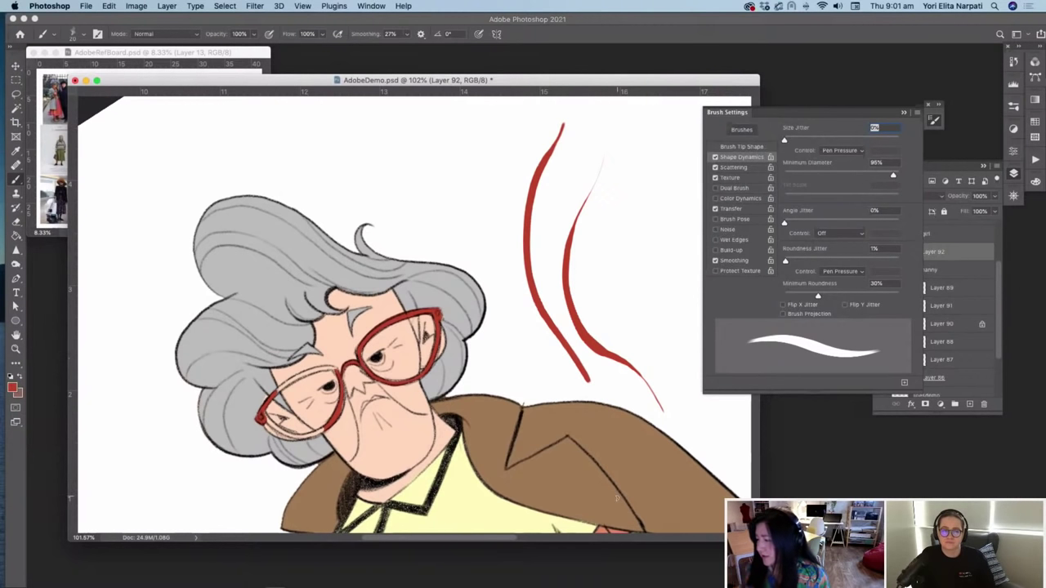
Step: Enlarge the eraser to 175 px and erase both red test strokes from Layer 92
key("e")
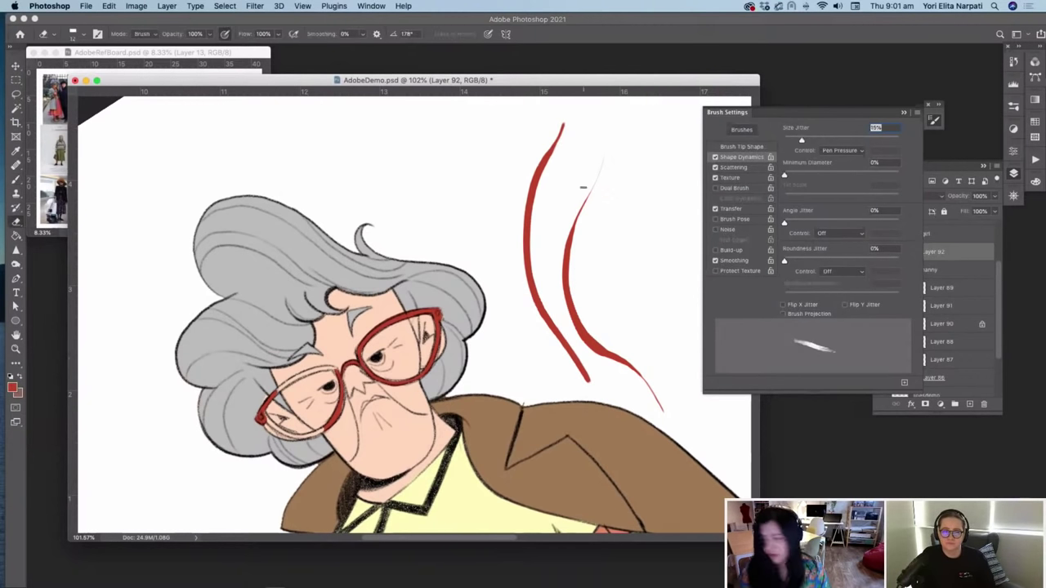
right_click(606, 163)
left_click(711, 68)
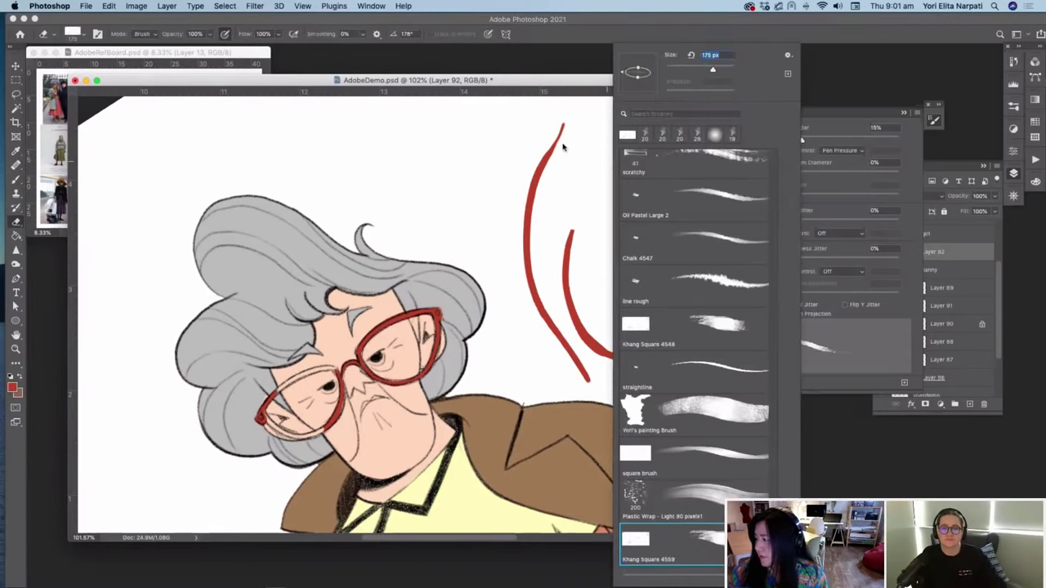
mouse_move(566, 128)
left_mouse_down()
mouse_move(547, 282)
mouse_move(618, 372)
mouse_move(671, 402)
left_mouse_up()
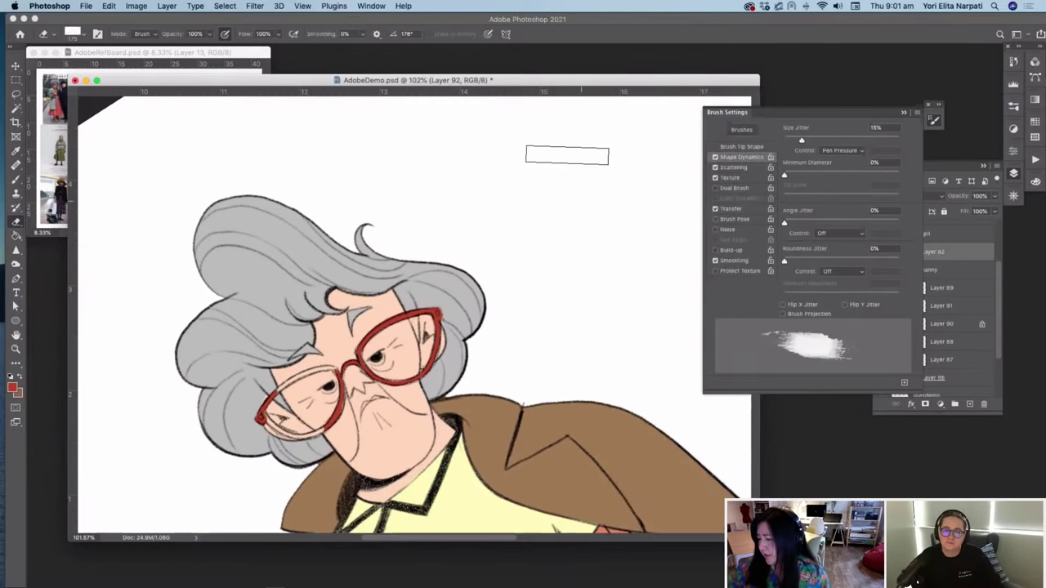
Step: Set the paint brush's Minimum Diameter to 10% and its size to 15 px
key("b")
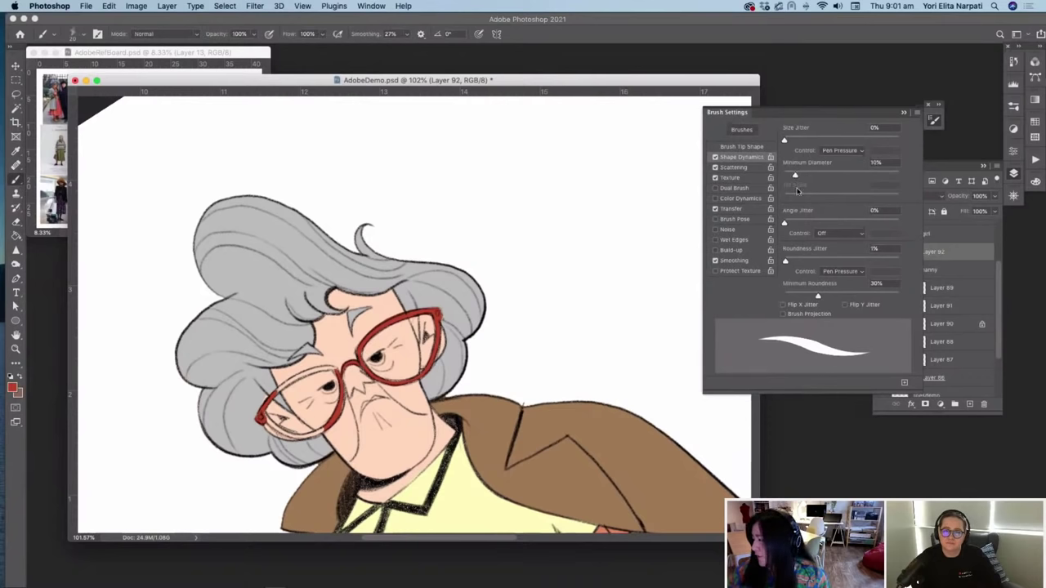
left_click_drag(828, 174, 794, 176)
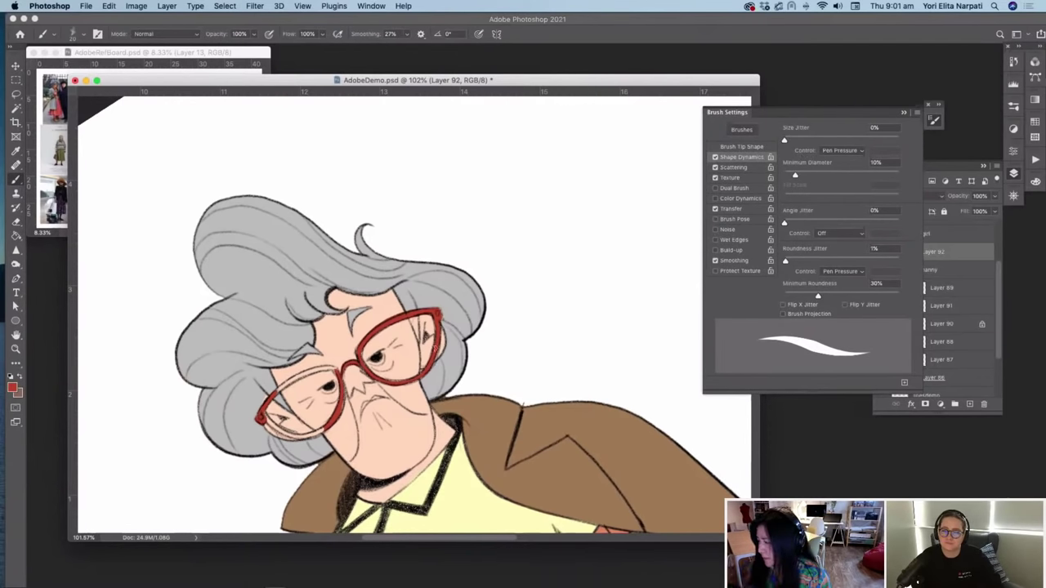
key("r")
left_click_drag(445, 336, 462, 255)
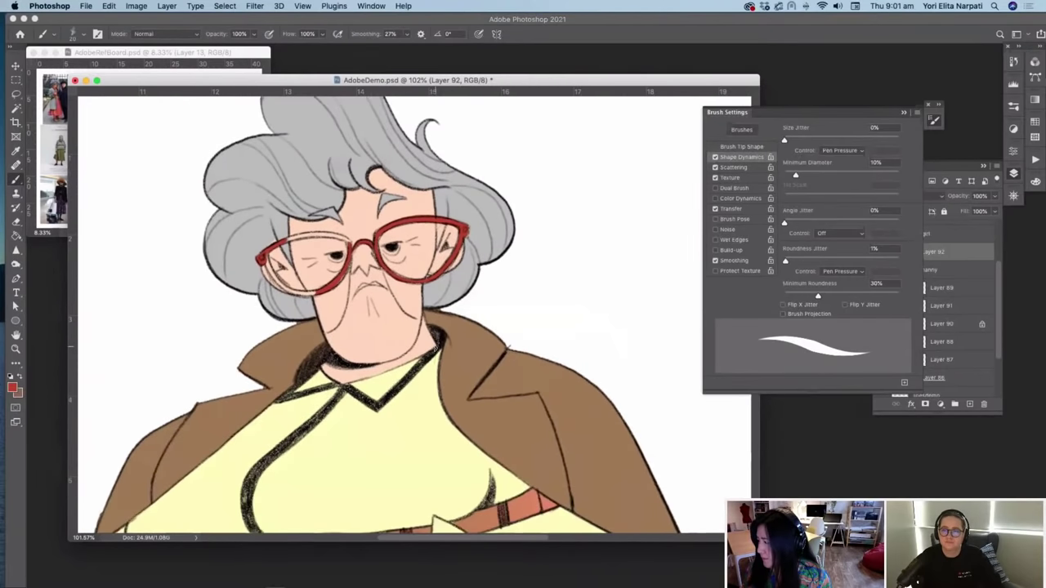
right_click(500, 256)
left_click(562, 71)
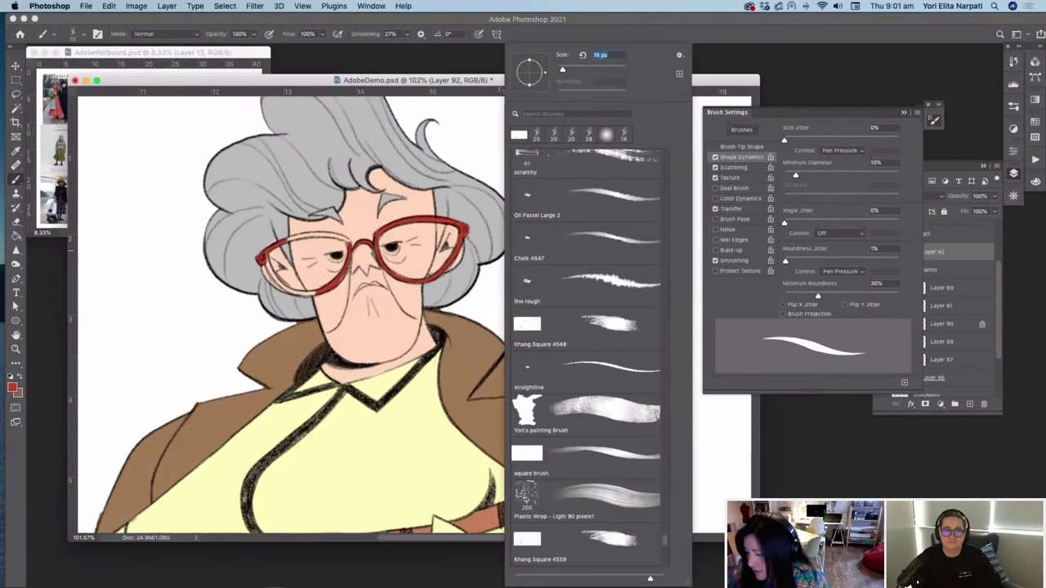
key("Return")
key("super+z")
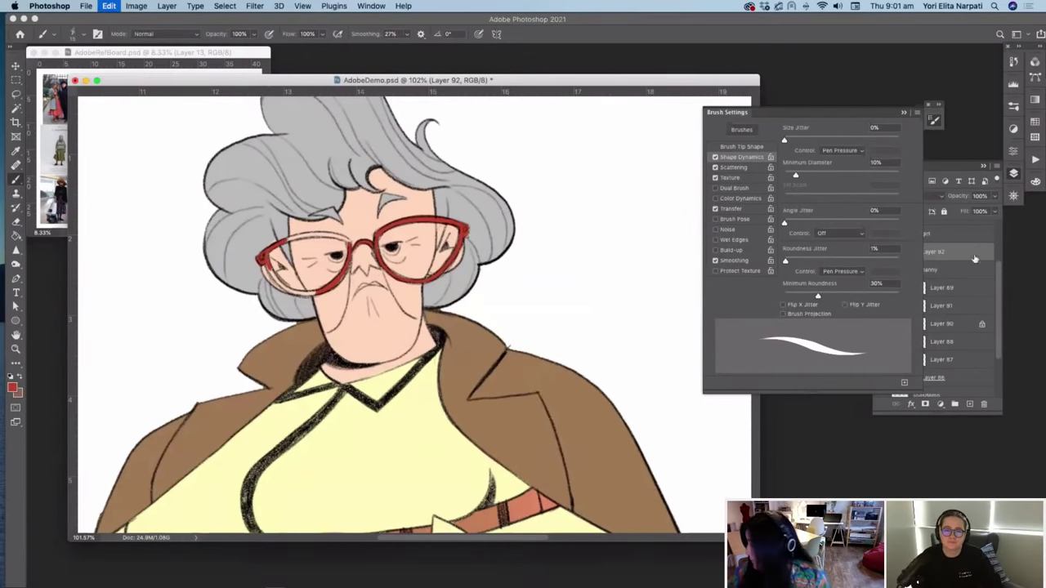
Step: Select Layer 91 and toggle its visibility to check the red paint on the glasses
left_click(995, 275)
left_click(944, 340)
left_click(945, 309)
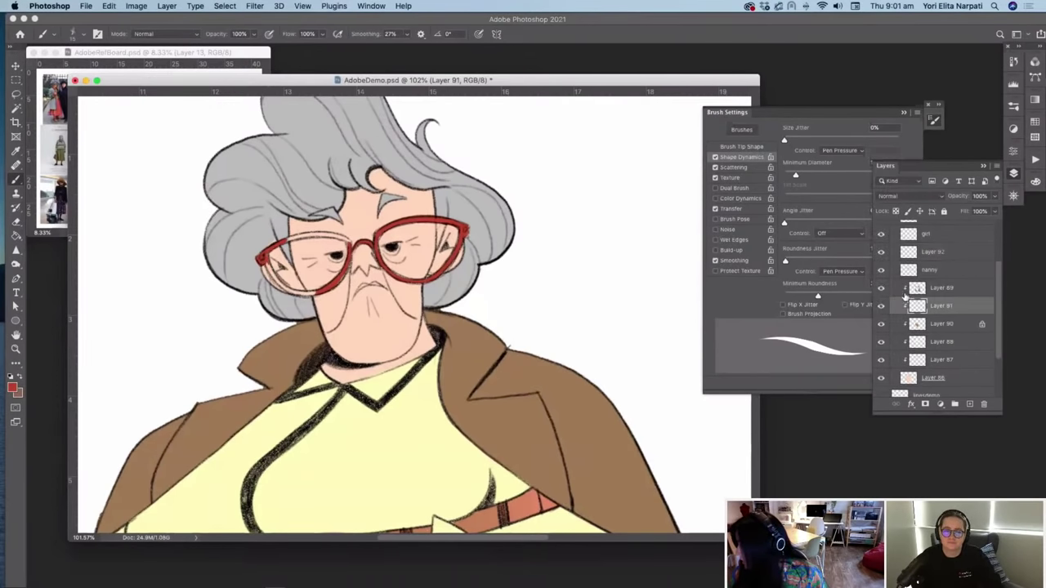
left_click(881, 306)
left_click(881, 305)
left_click(881, 305)
left_click(881, 306)
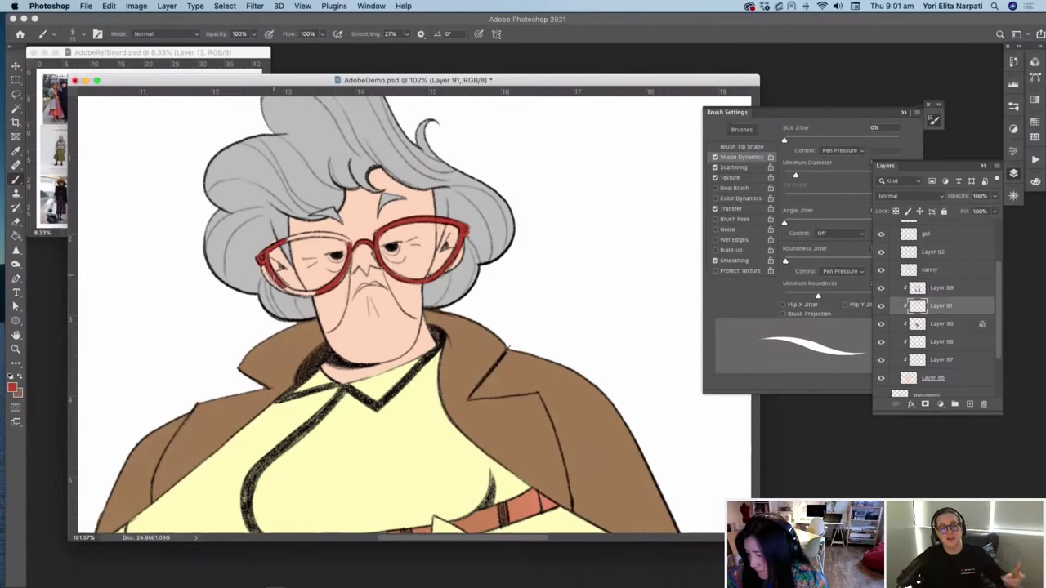
Step: Finish painting the unfilled lower rim of the nanny's glasses red on Layer 91
mouse_move(292, 291)
left_mouse_down()
mouse_move(310, 294)
mouse_move(259, 338)
mouse_move(286, 307)
mouse_move(318, 293)
left_mouse_up()
key("r")
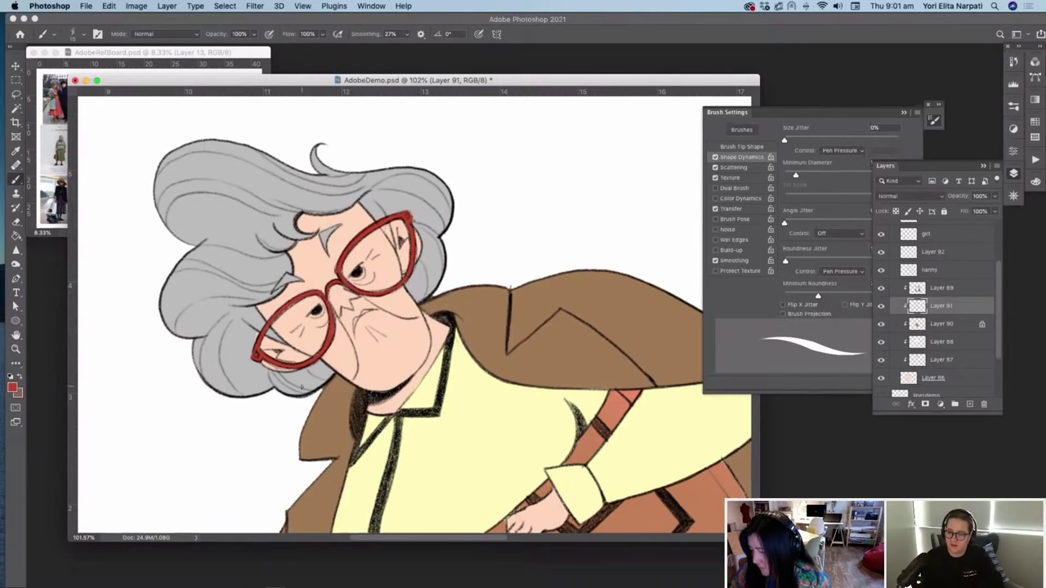
scroll(301, 386, "down", 6)
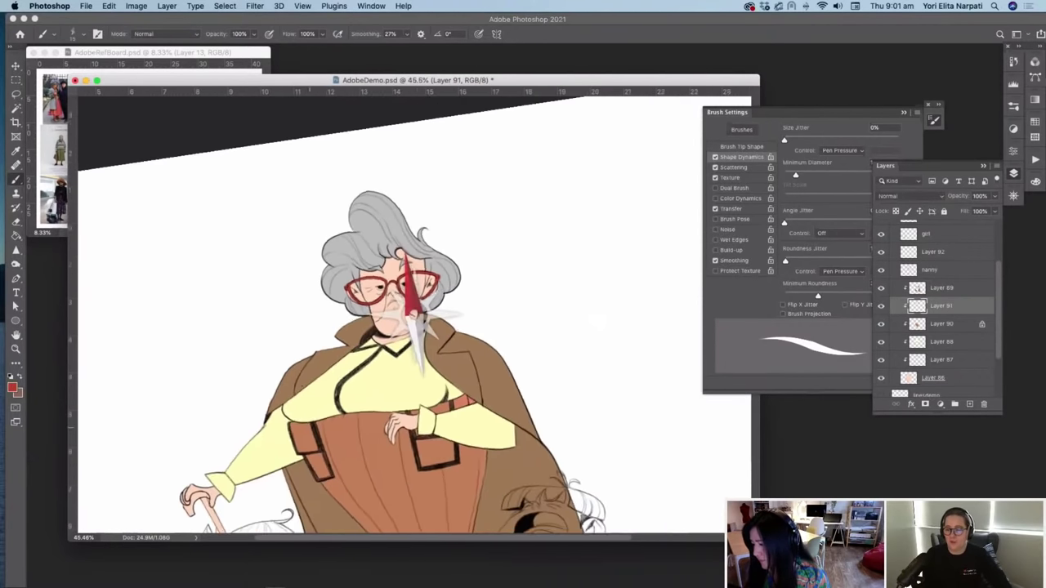
scroll(417, 325, "up", 2)
Step: Sample white from the background as foreground colour and add a new clipped layer directly above Layer 91
left_click(635, 434, "alt")
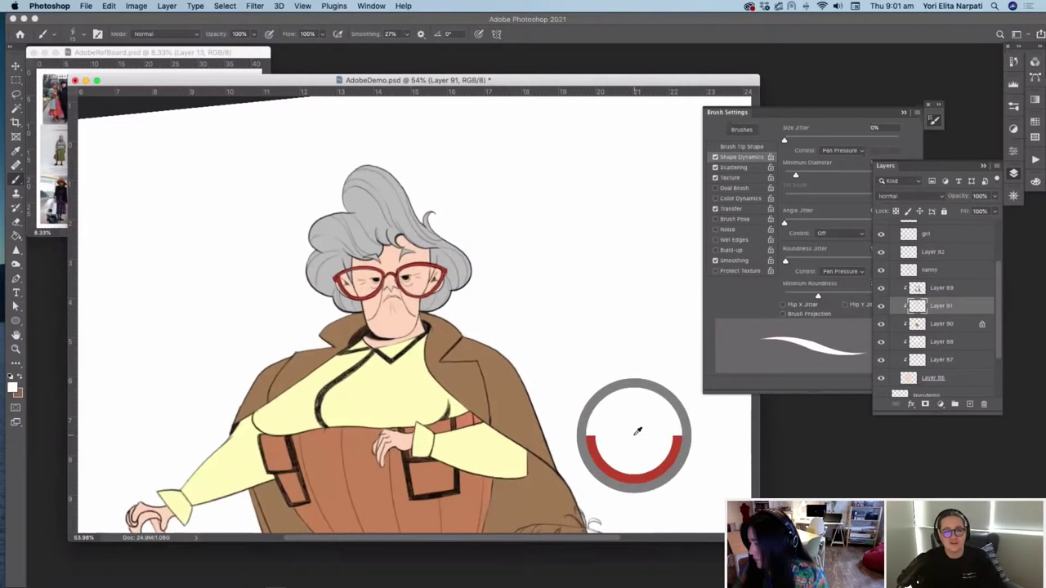
left_click(969, 404)
scroll(414, 315, "up", 3)
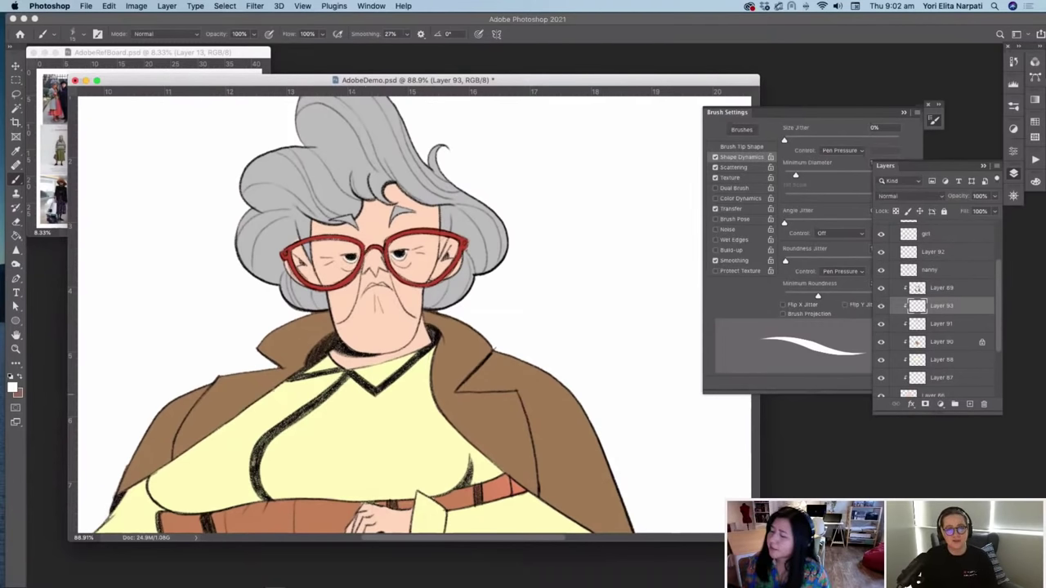
Step: Look over the nanny's whole figure, from the glasses and blouse down to the skirt and cape hem
scroll(385, 376, "down", 4)
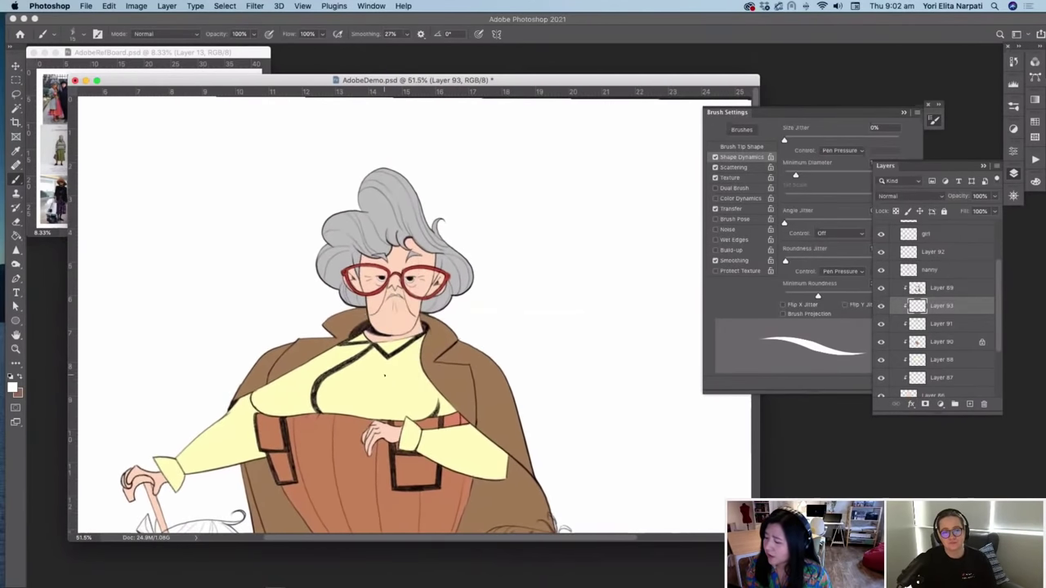
scroll(384, 376, "down", 5)
scroll(384, 374, "up", 2)
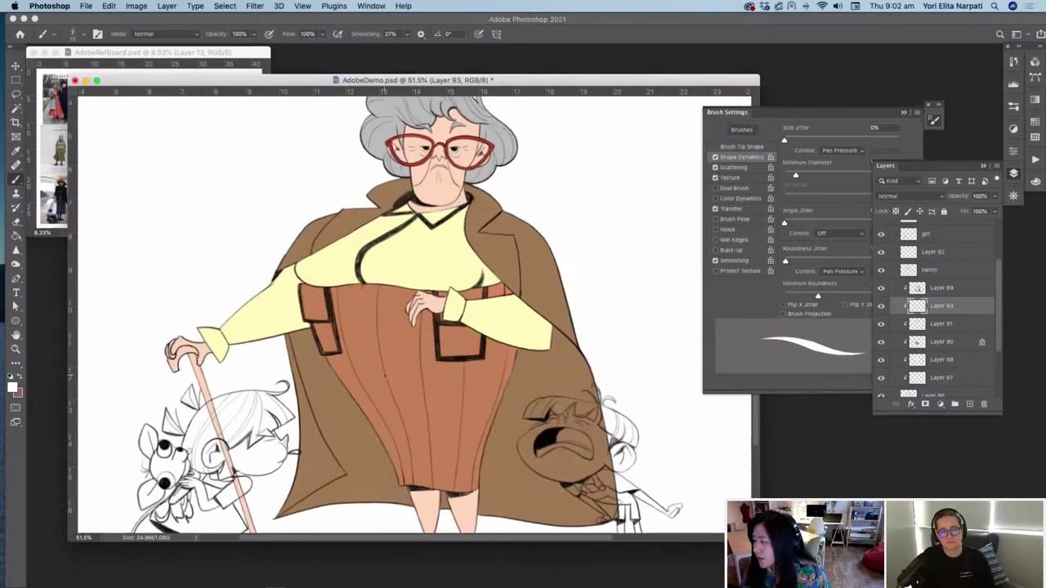
scroll(384, 375, "up", 4)
scroll(384, 375, "up", 3)
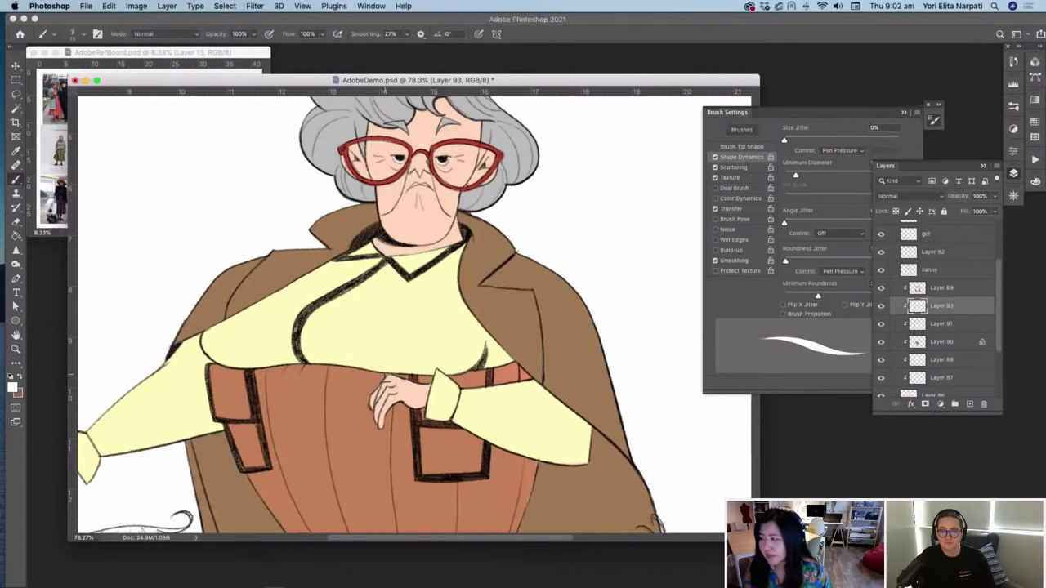
Step: Review the blend modes available for Layer 93 without changing it and toggle the layer's visibility
left_click(931, 196)
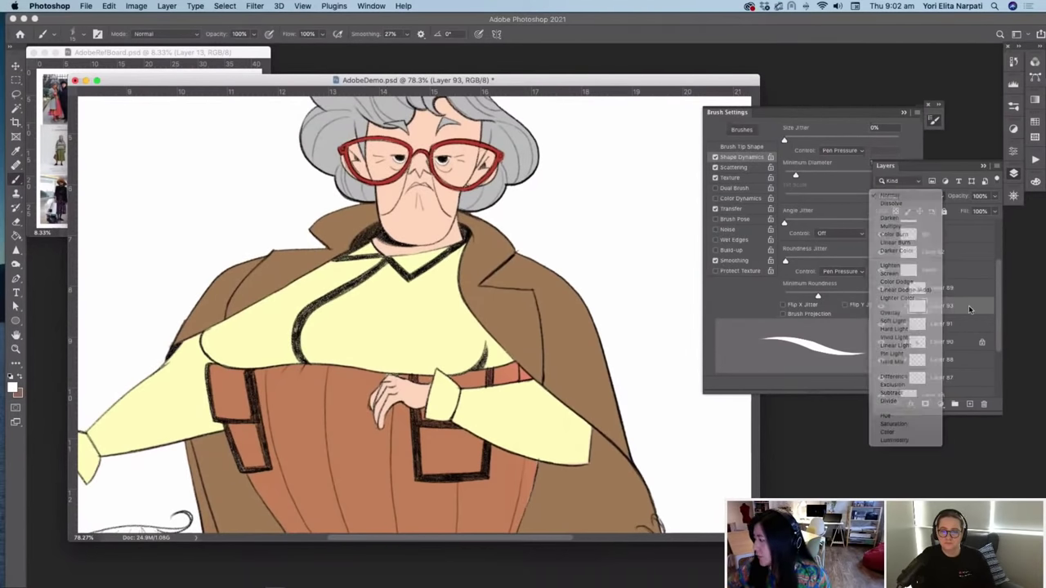
left_click(907, 196)
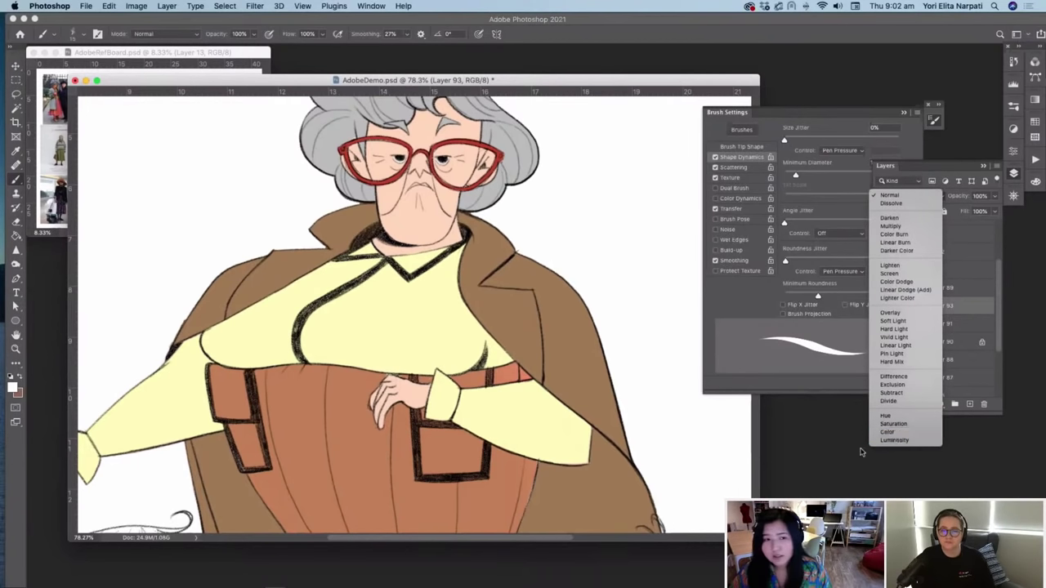
left_click(560, 99)
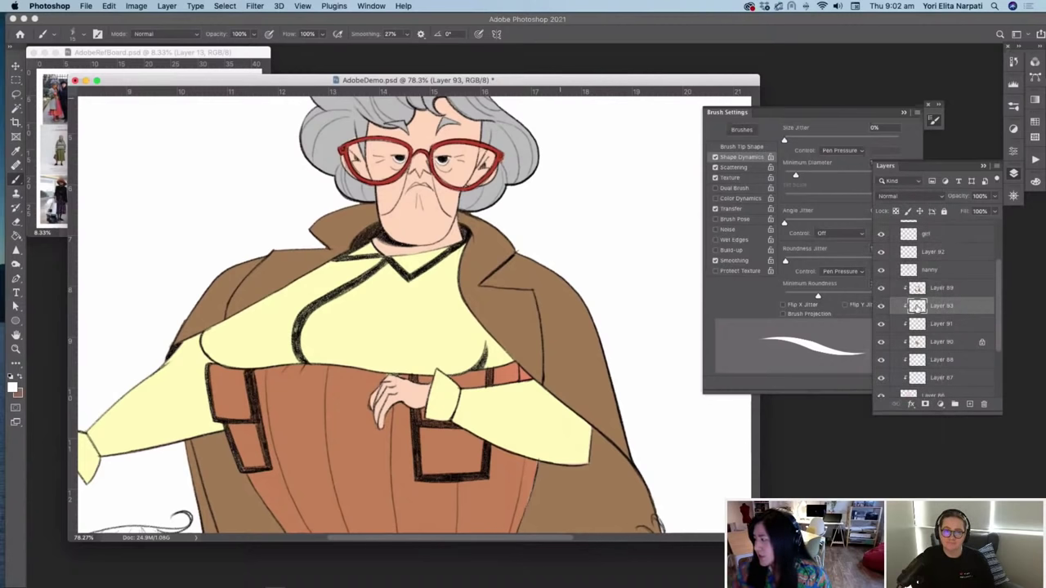
left_click(881, 307)
left_click(881, 307)
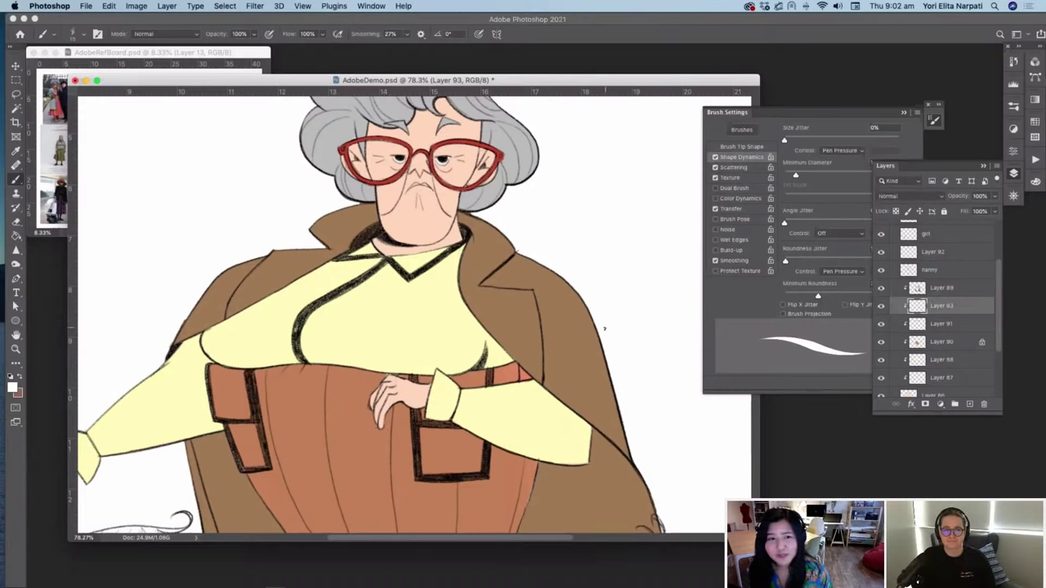
left_click(74, 210)
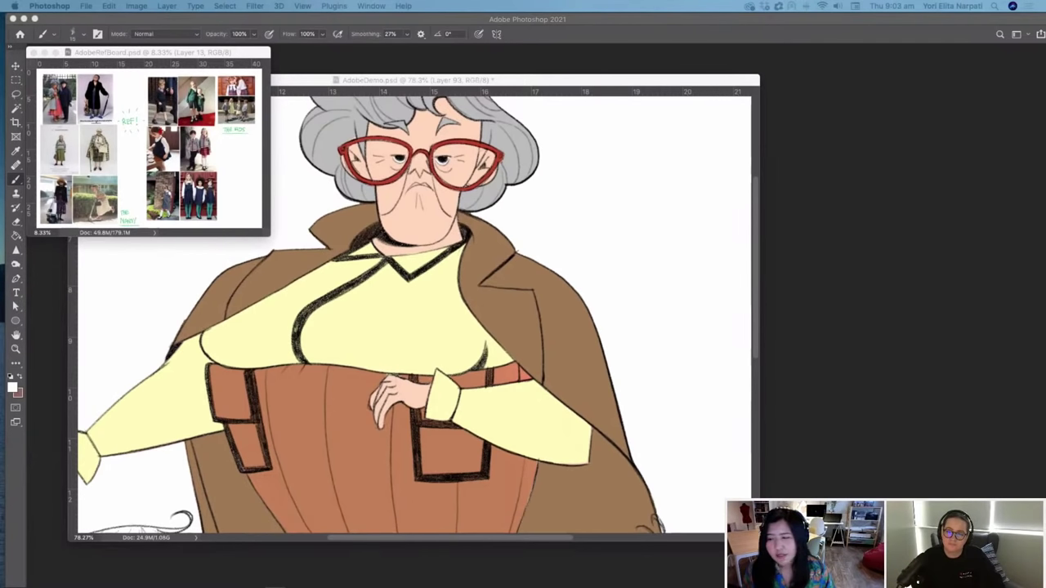
left_click(490, 85)
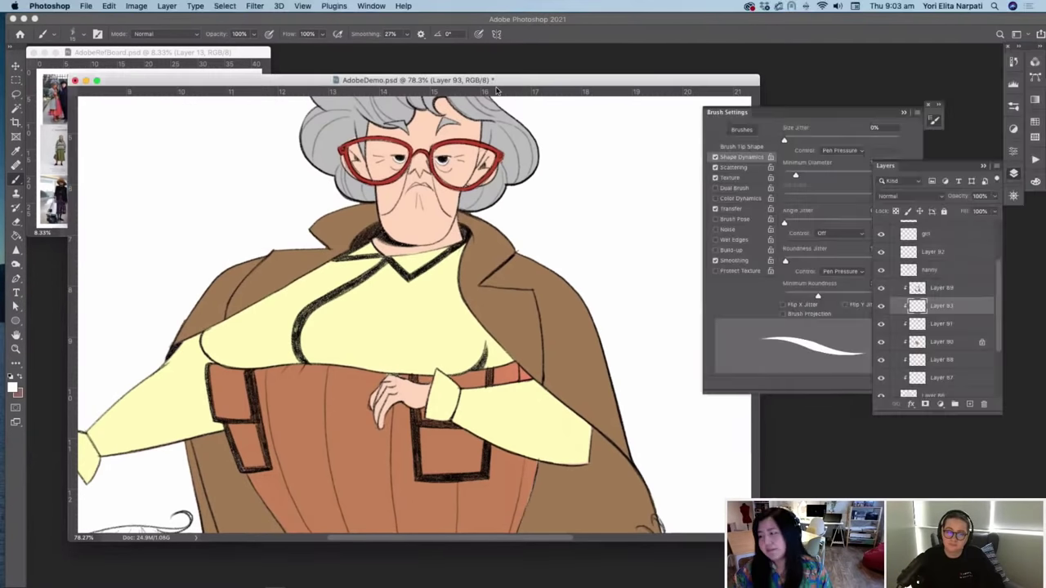
left_click(882, 309)
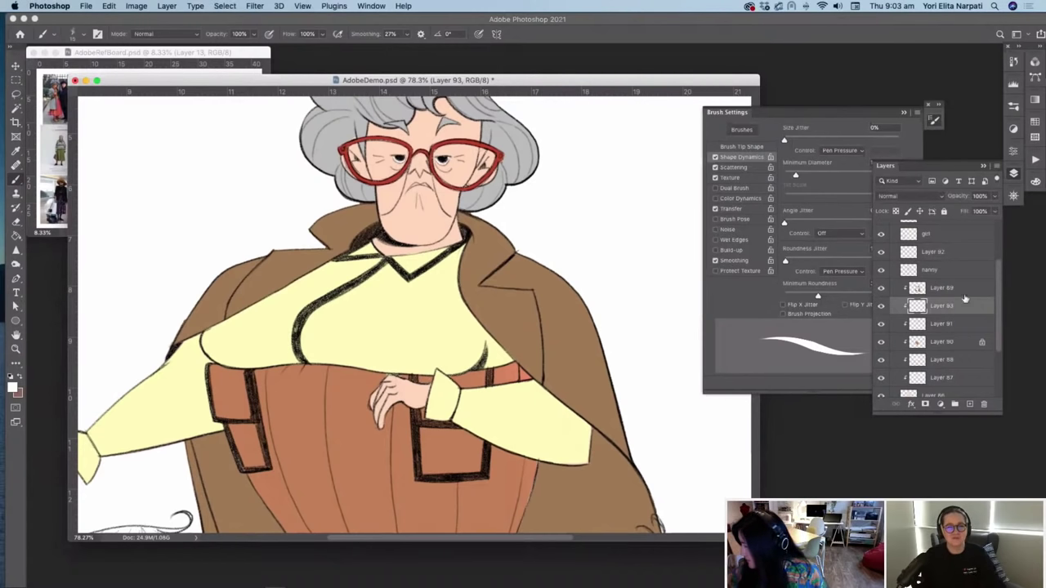
mouse_move(1001, 353)
left_mouse_down()
mouse_move(999, 337)
mouse_move(1001, 372)
left_mouse_up()
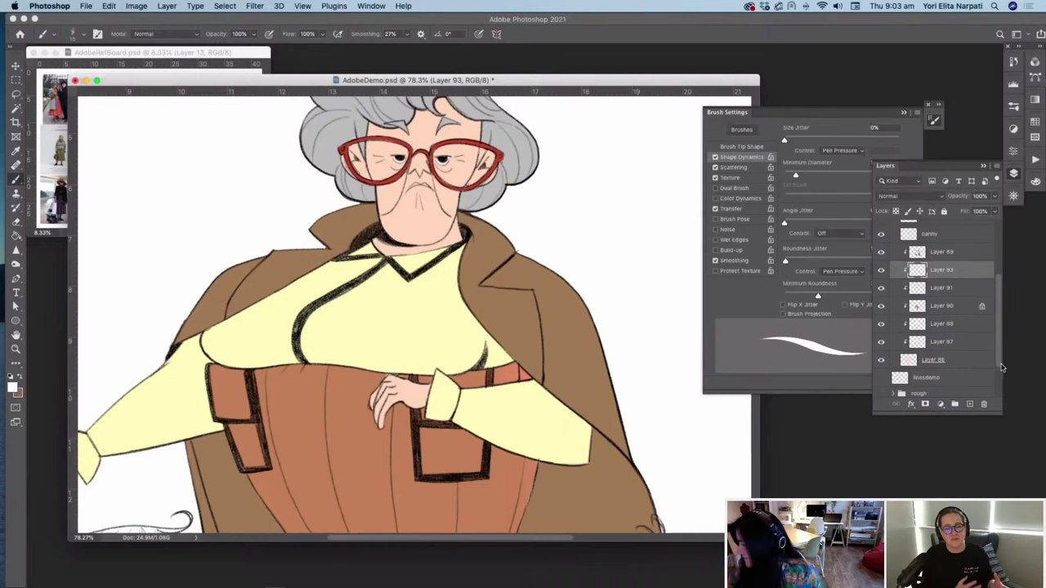
Step: Set the foreground colour to a dark reddish brown for the nanny's shoes
left_click(1014, 196)
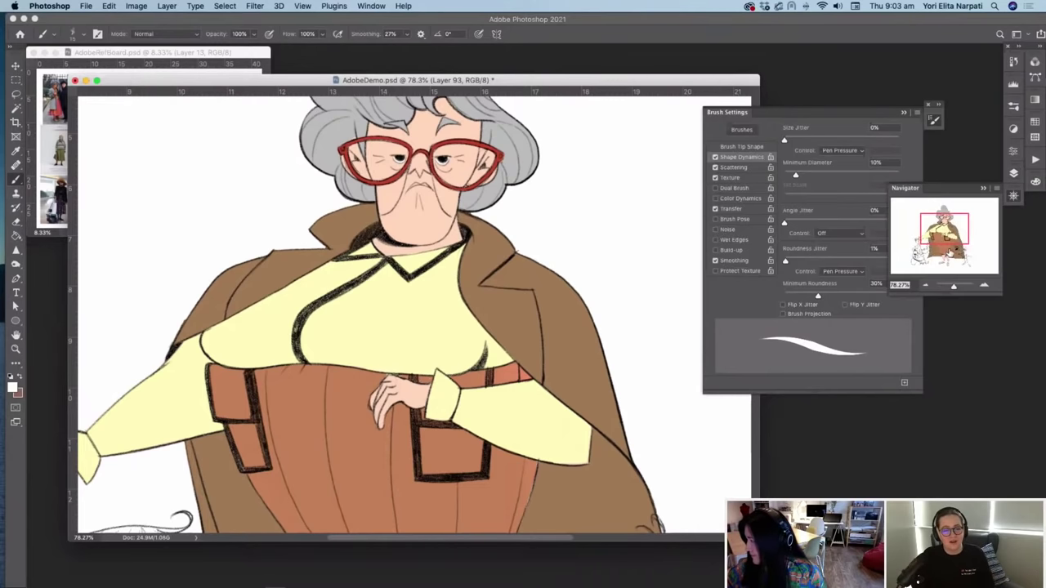
left_click_drag(948, 228, 946, 246)
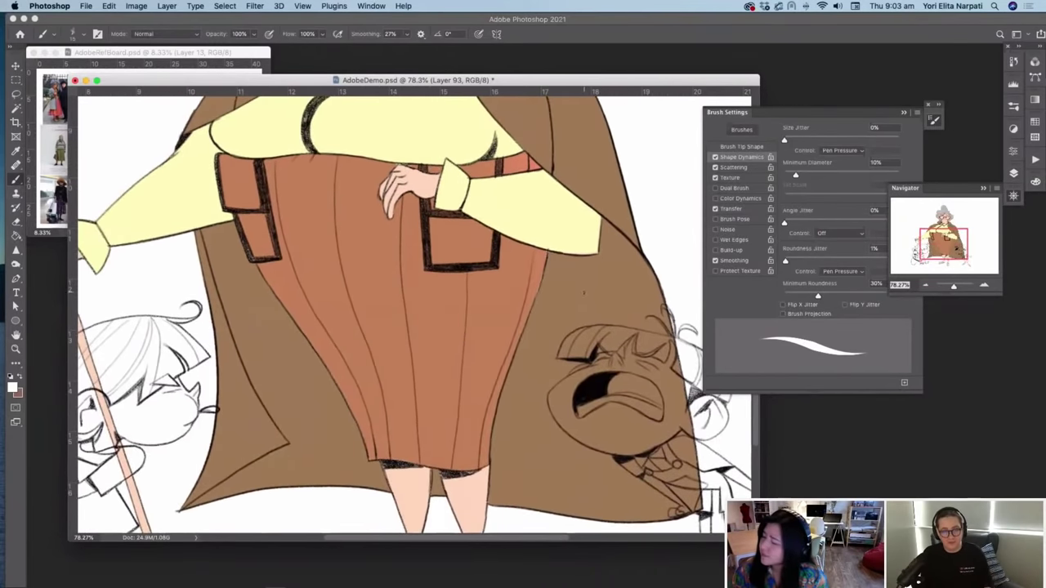
left_click(12, 387)
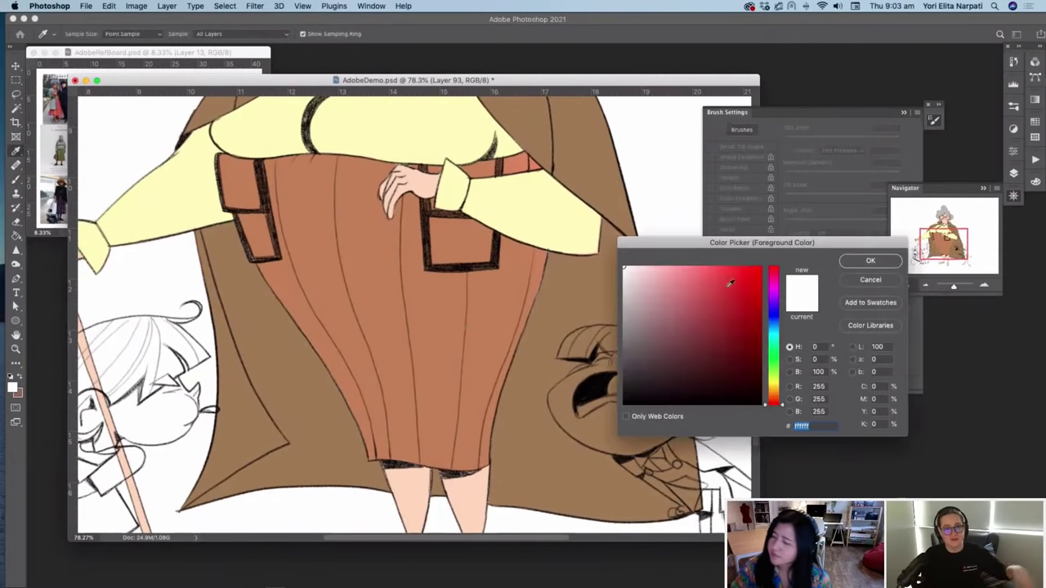
left_click(773, 398)
left_click(706, 354)
left_click(854, 265)
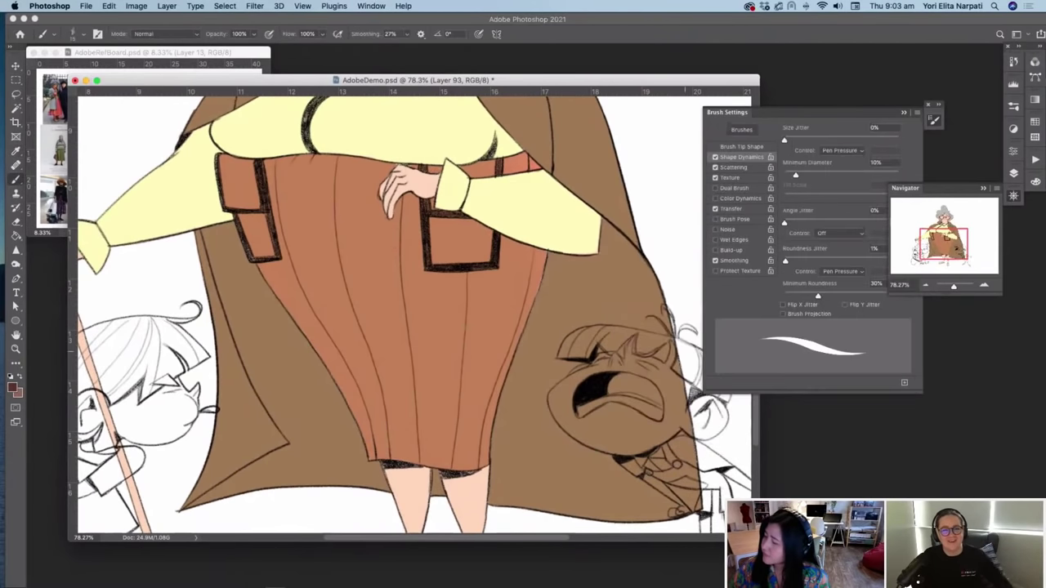
Step: Set the brush smoothing to 0% and paint both of the nanny's shoes dark reddish brown on Layer 93
left_click_drag(924, 250, 921, 261)
left_click_drag(390, 409, 396, 417)
left_click(406, 34)
left_click_drag(405, 46, 381, 64)
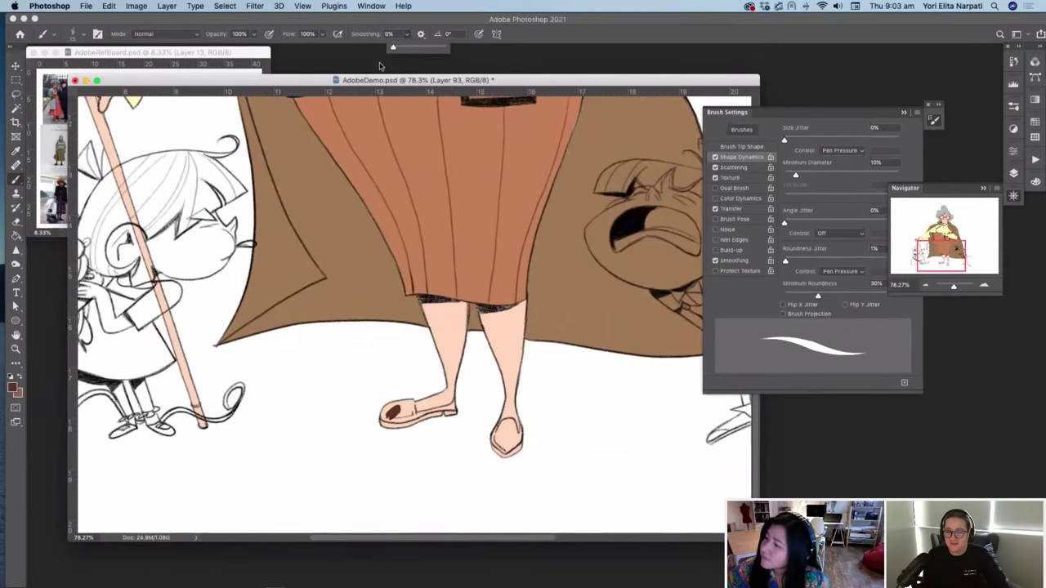
left_click(381, 409)
mouse_move(383, 410)
left_mouse_down()
mouse_move(453, 405)
mouse_move(454, 415)
mouse_move(380, 425)
mouse_move(402, 428)
left_mouse_up()
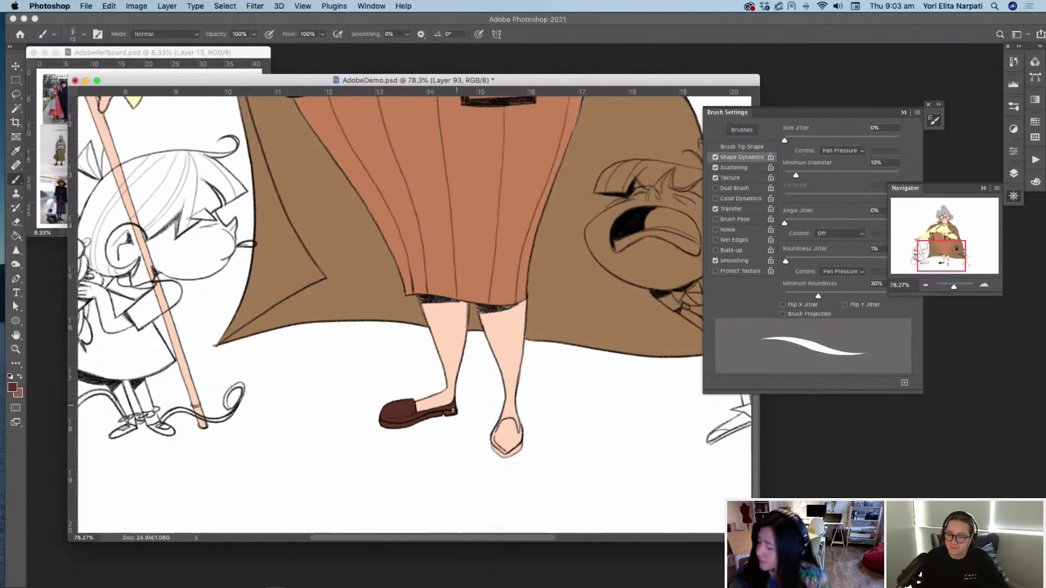
mouse_move(492, 447)
left_mouse_down()
mouse_move(499, 421)
mouse_move(512, 419)
mouse_move(518, 436)
mouse_move(521, 425)
mouse_move(500, 454)
mouse_move(500, 424)
mouse_move(508, 457)
mouse_move(518, 441)
left_mouse_up()
left_click_drag(953, 286, 951, 286)
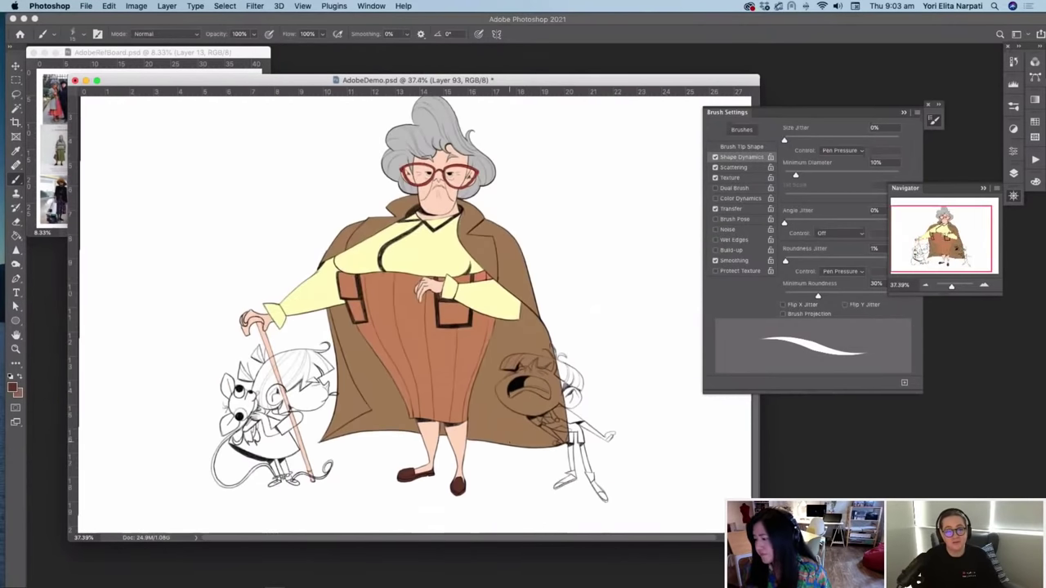
Step: Add a new unclipped layer directly above Layer 89
left_click(1013, 196)
left_click(1013, 173)
left_click(962, 254)
left_click(969, 405)
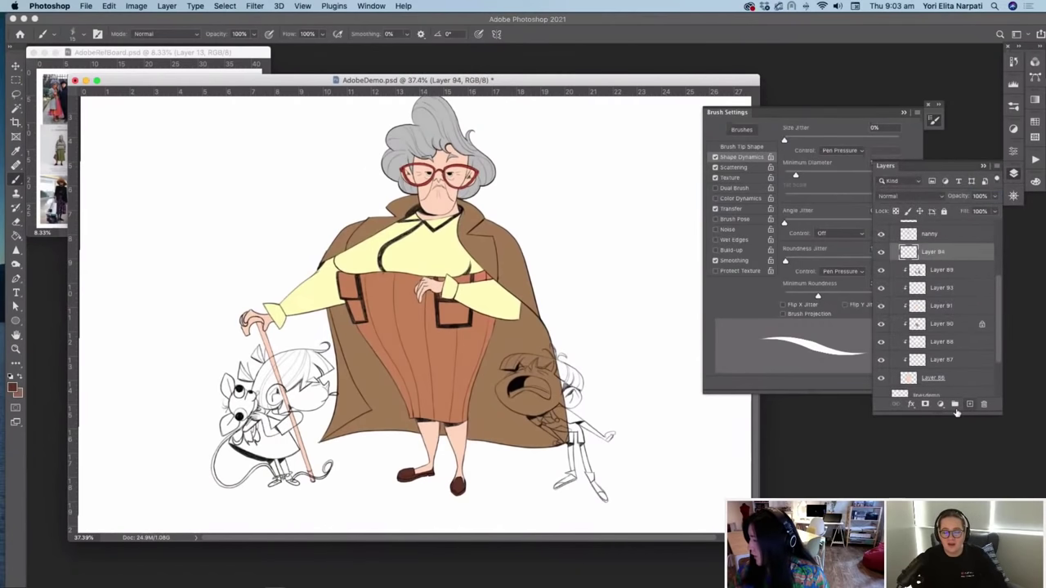
right_click(528, 222)
key("Escape")
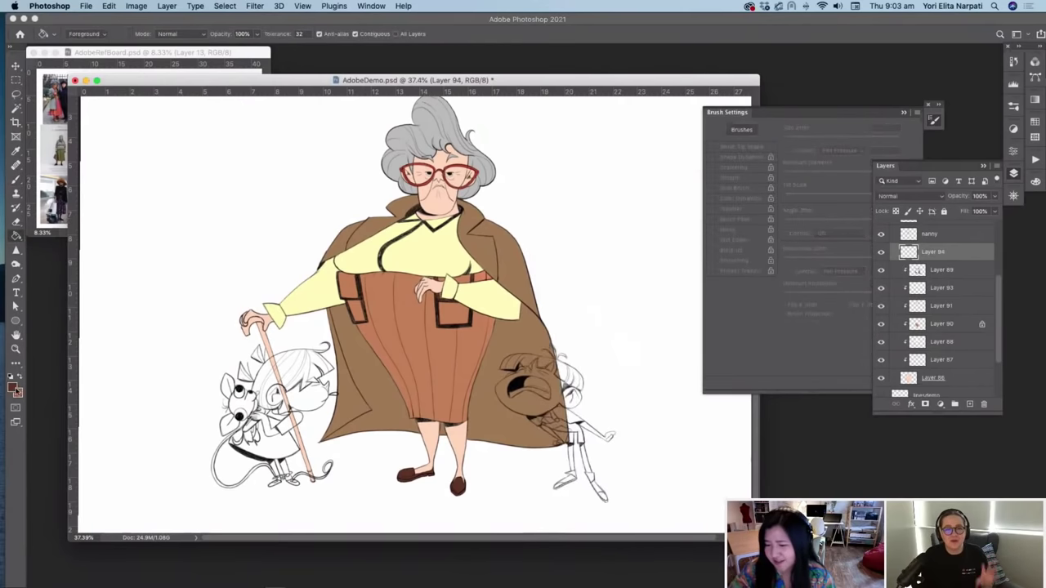
left_click(12, 388)
left_click(668, 310)
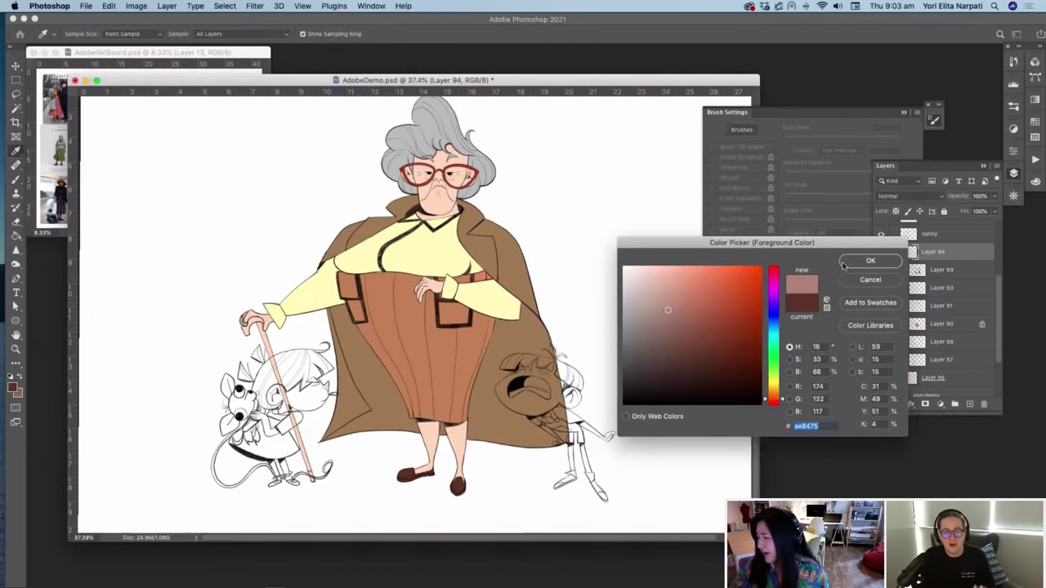
left_click(656, 301)
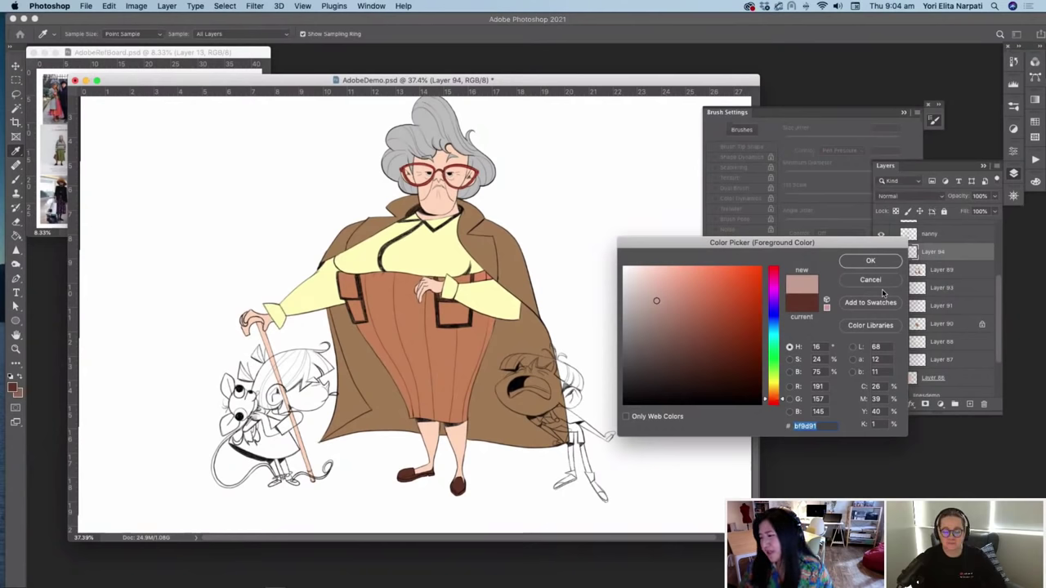
left_click_drag(744, 243, 733, 245)
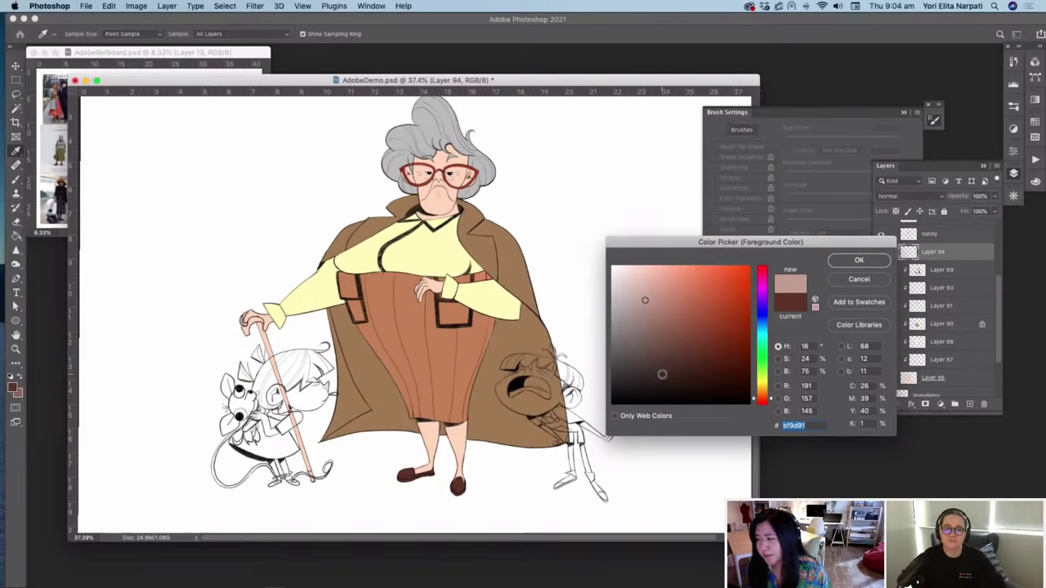
left_click(659, 285)
left_click_drag(658, 285, 657, 284)
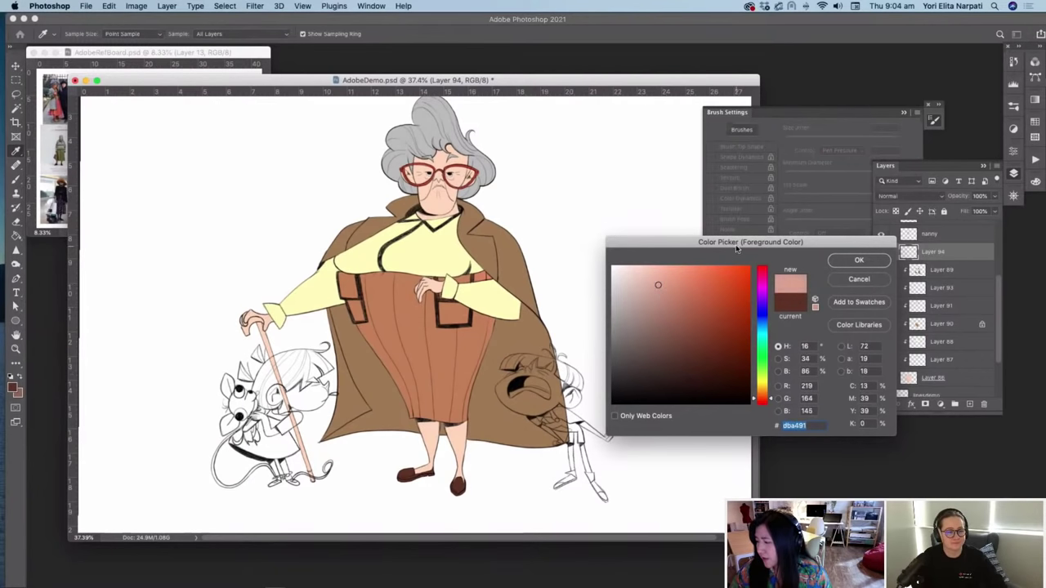
left_click_drag(732, 249, 673, 304)
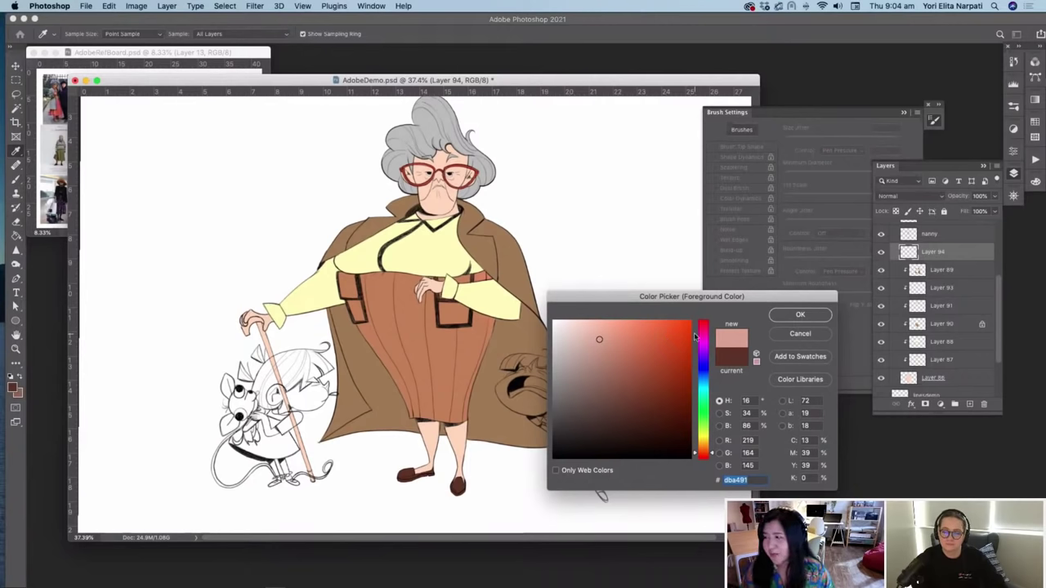
left_click(787, 334)
Step: Lower the foreground colour's lightness to 9, try a dark brush stroke down the skirt on Layer 89 and undo it
left_click(932, 273)
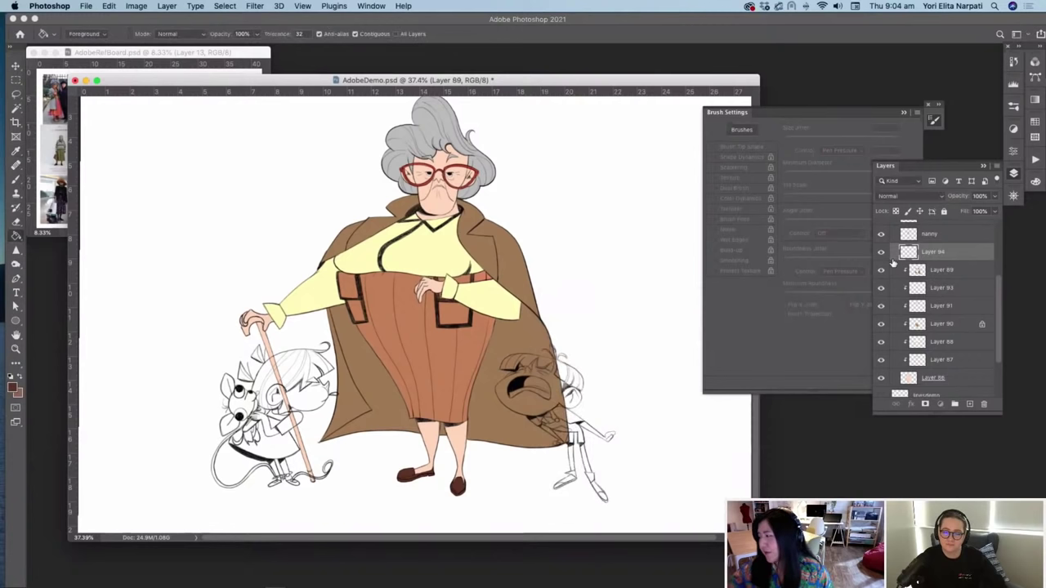
left_click_drag(1034, 182, 829, 89)
left_click(828, 86)
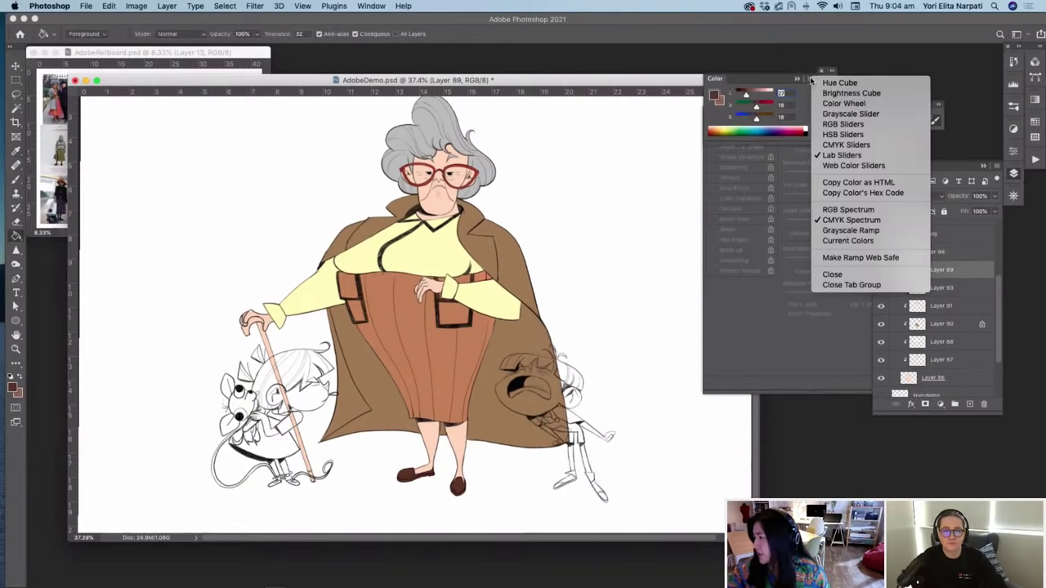
left_click(809, 79)
mouse_move(747, 94)
left_mouse_down()
mouse_move(768, 95)
mouse_move(739, 97)
left_mouse_up()
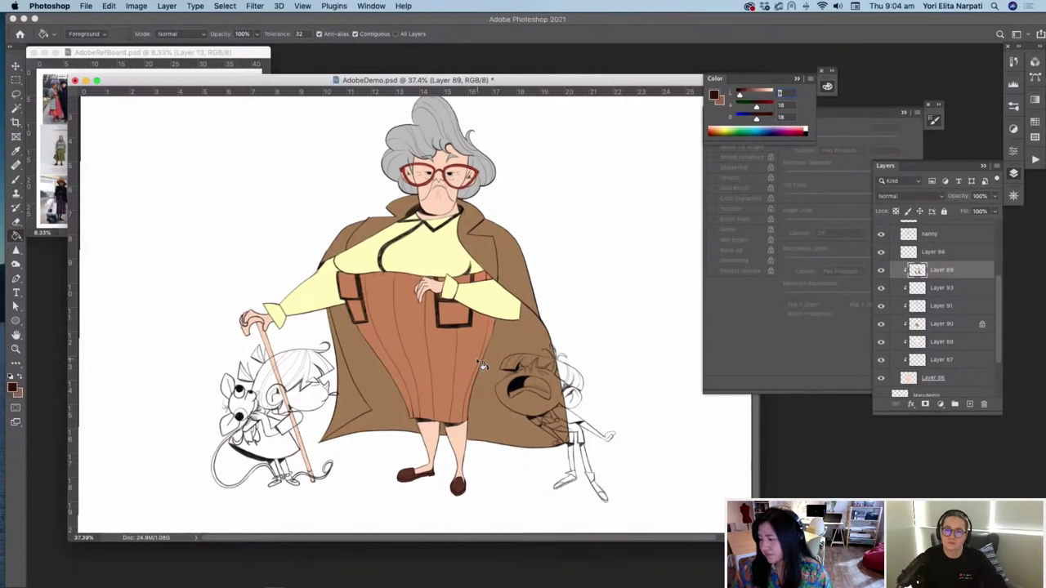
key("b")
left_click_drag(483, 325, 464, 385)
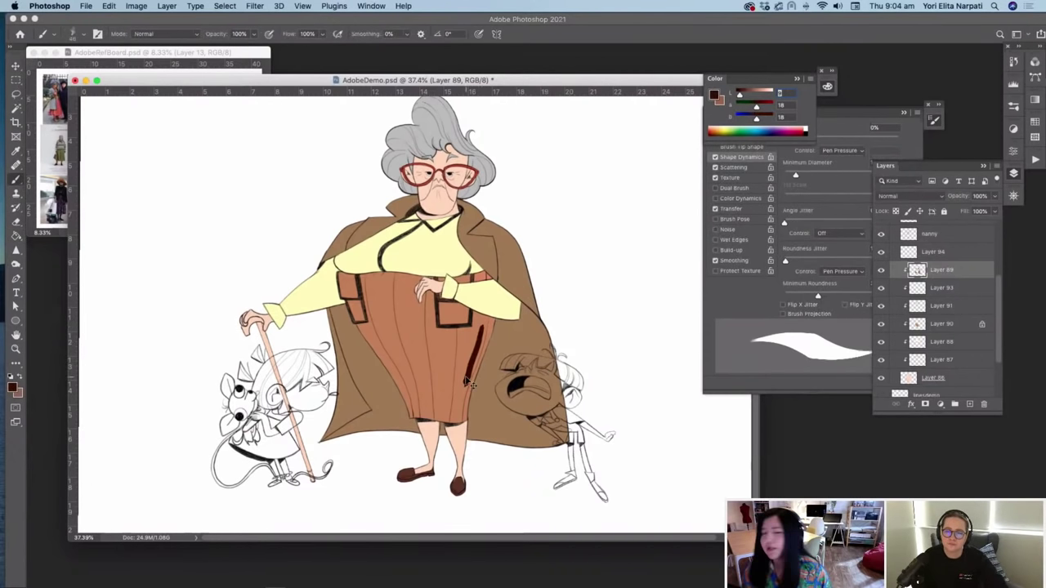
key("super+z")
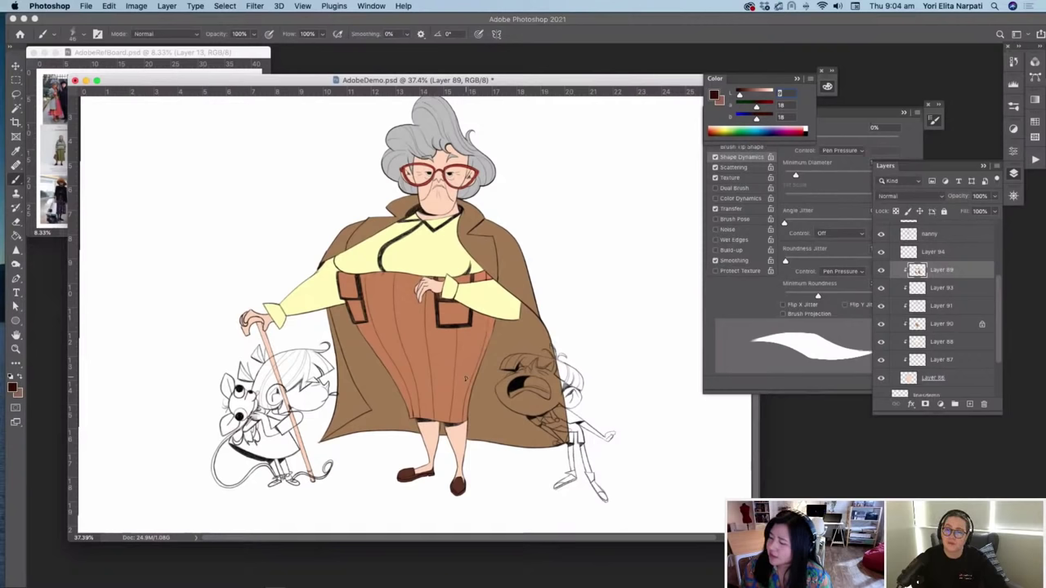
Step: Check Layer 89 by toggling its visibility, then add a new layer directly above it and clip it to the layers below
left_click(881, 270)
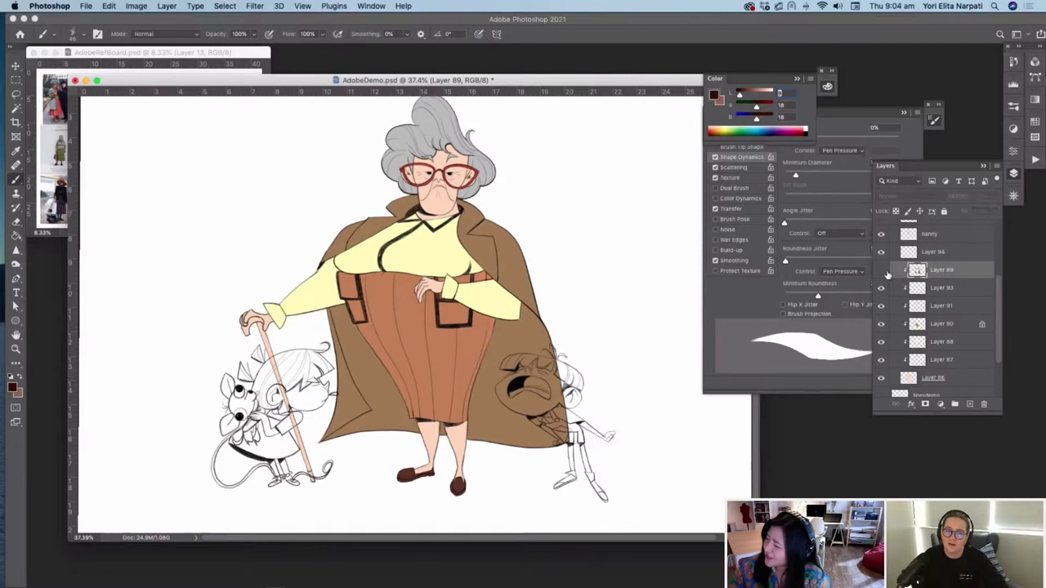
left_click(882, 271)
left_click(969, 403)
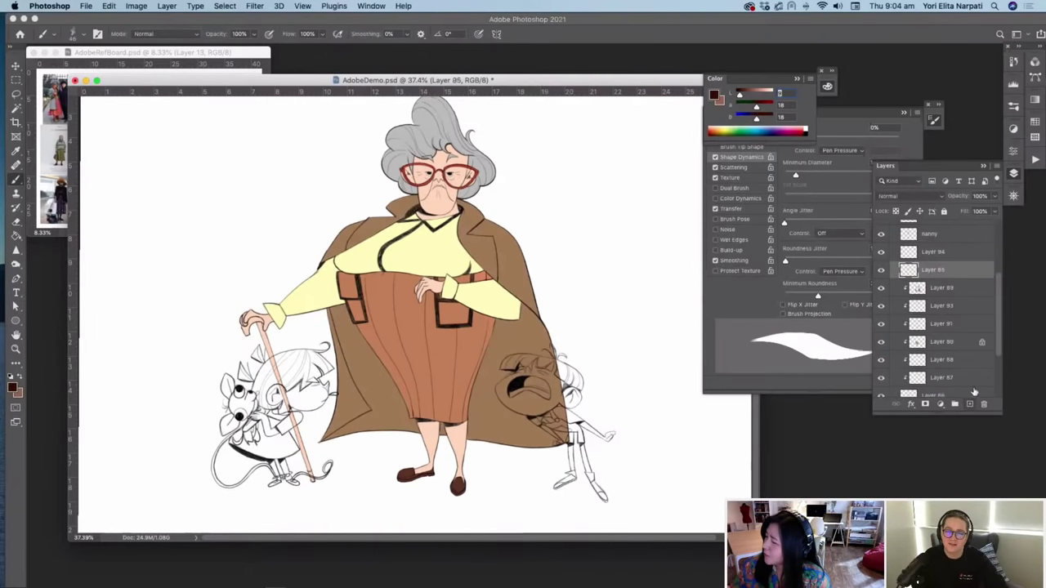
left_click(949, 279, "alt")
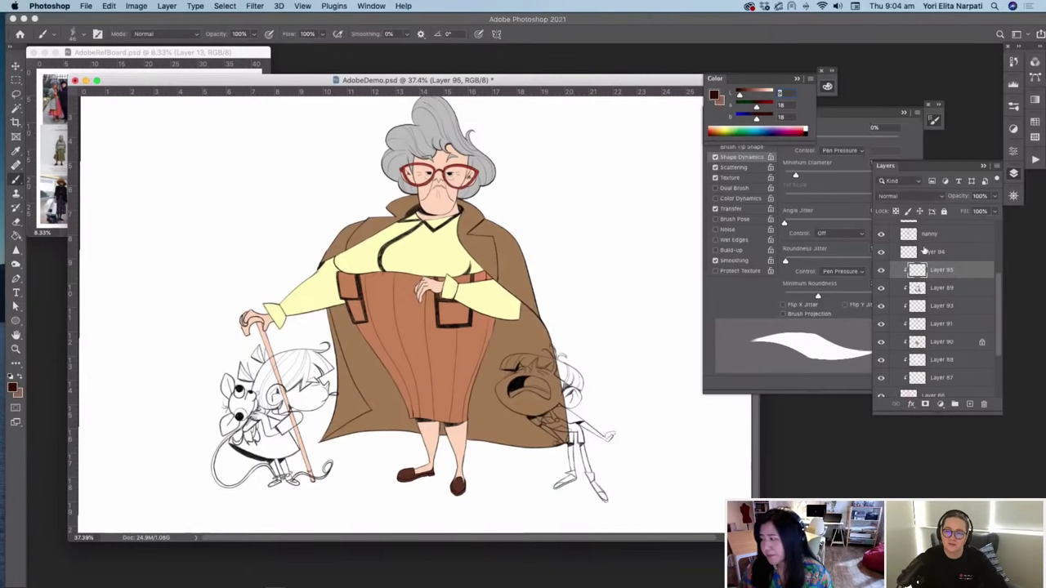
Step: Set the foreground colour to a muted tan, about R 178, G 135, B 104, as the shadow colour
key("i")
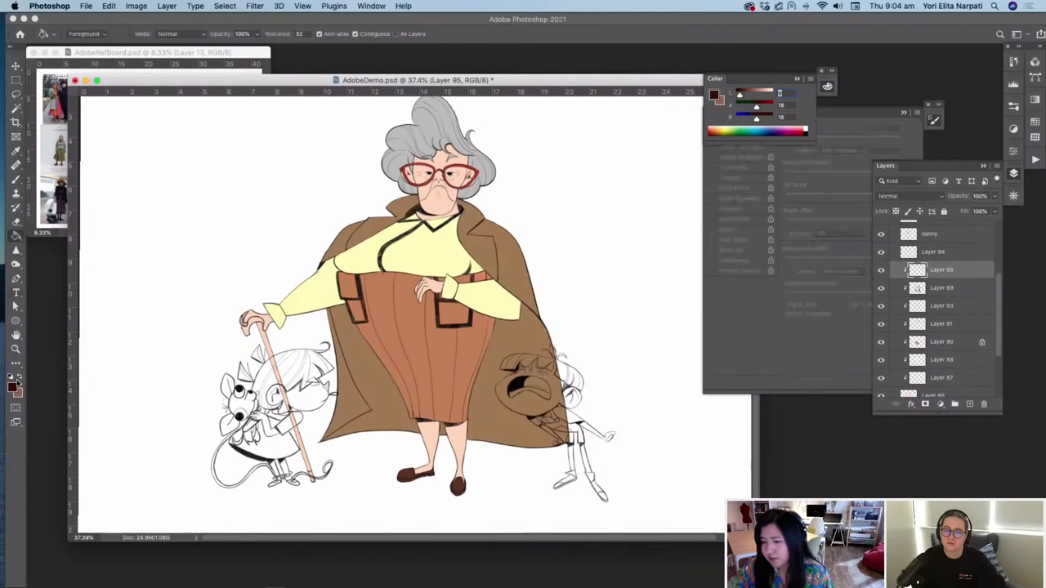
left_click(11, 389)
left_click_drag(703, 391, 703, 448)
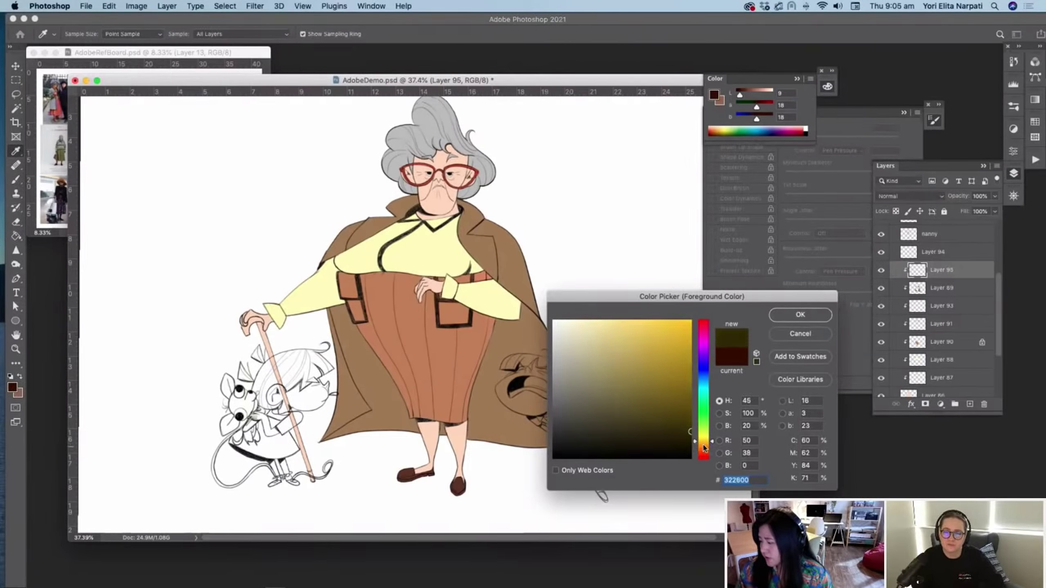
left_click(604, 354)
left_click(608, 357)
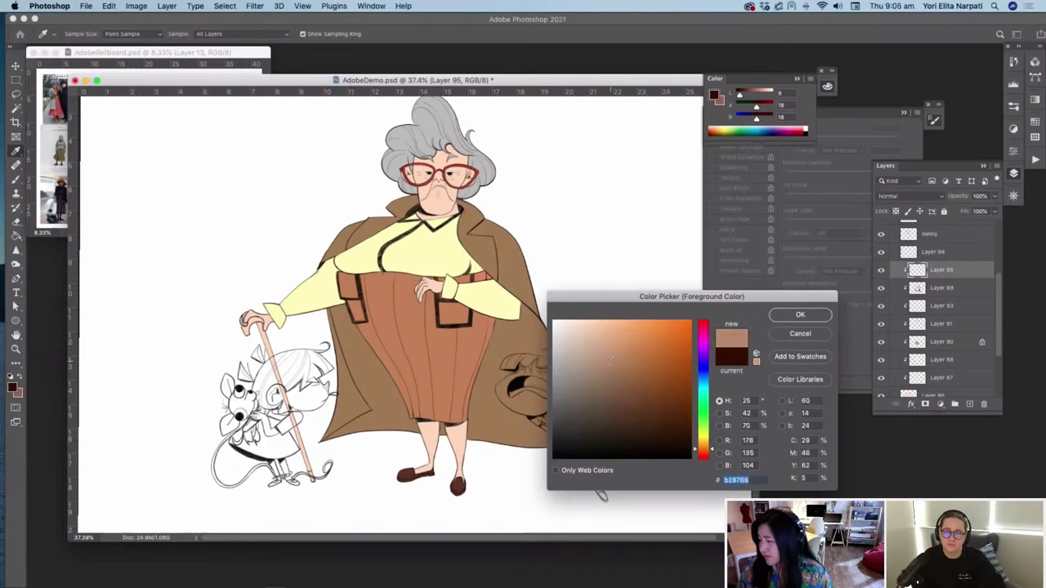
left_click(800, 315)
Step: Fill clipped Layer 95 with the tan colour over the nanny's whole silhouette and set its blend mode to Multiply
key("g")
left_click(503, 387)
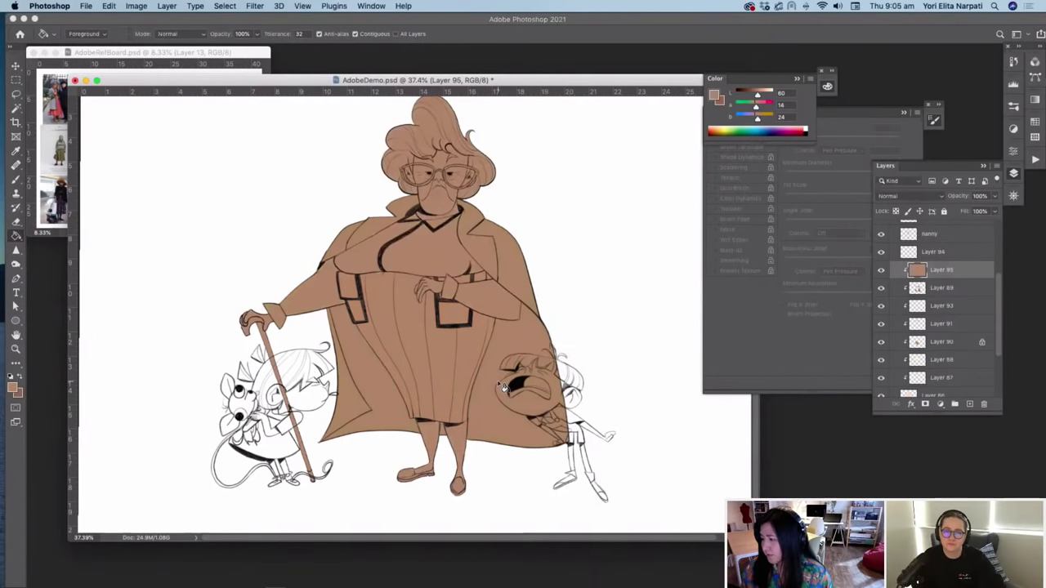
left_click(909, 196)
left_click(895, 229)
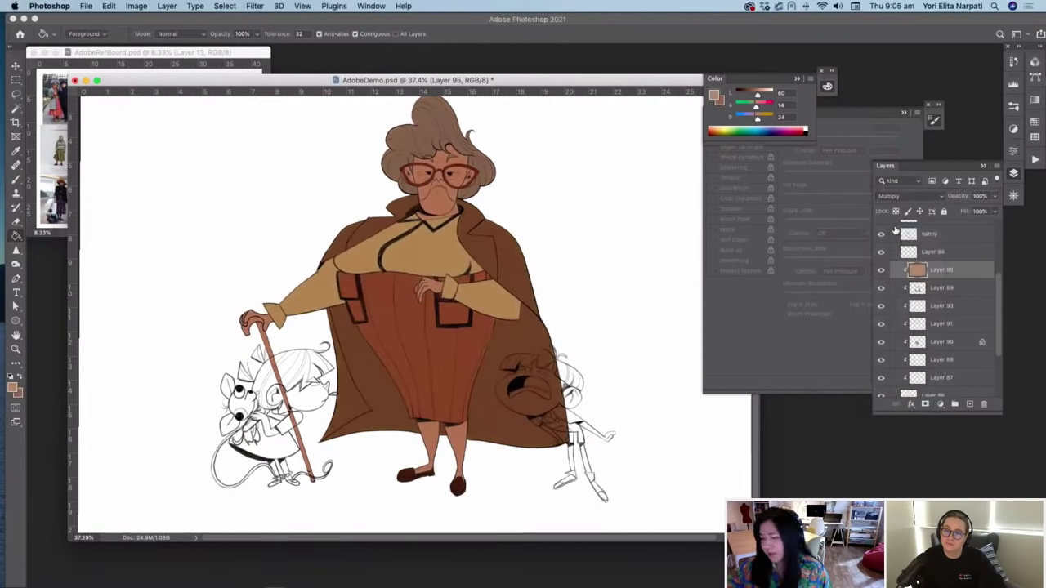
Step: Ready the Eraser with the Khang Square #559 brush at 79 px and shift the document window slightly down
key("e")
right_click(509, 285)
left_click_drag(598, 70, 582, 77)
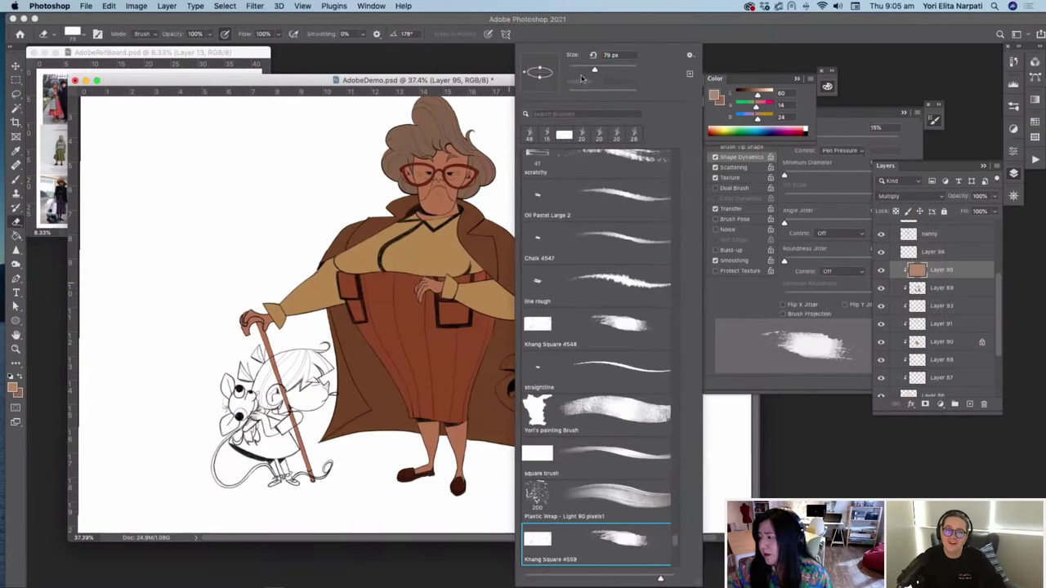
left_click_drag(507, 82, 517, 94)
Step: Switch to Preview to look at the reference AdobeDemo_cellshade.jpg, and return to the nanny drawing in Photoshop
key("super+Tab")
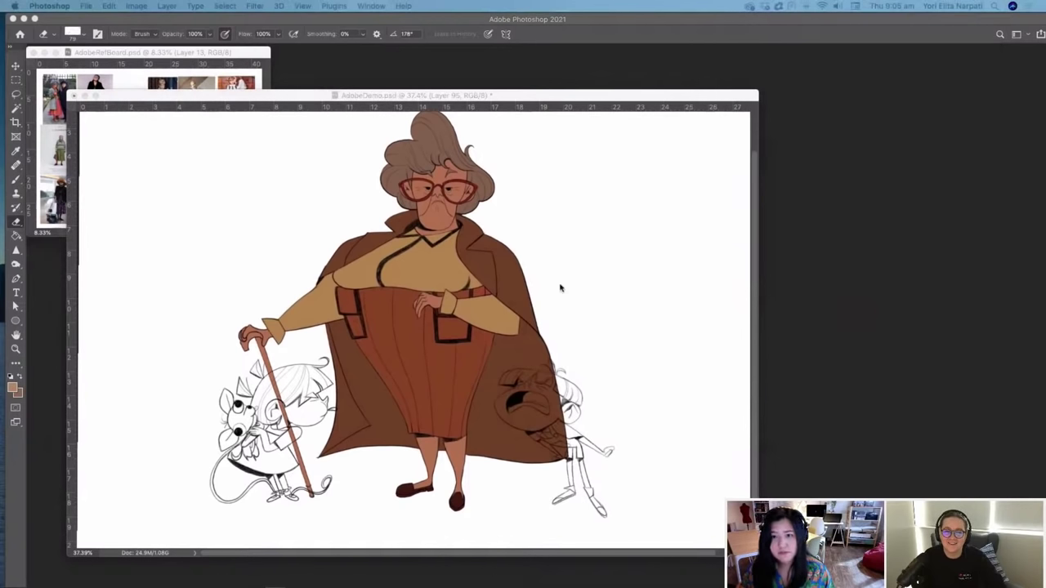
key("super+Tab")
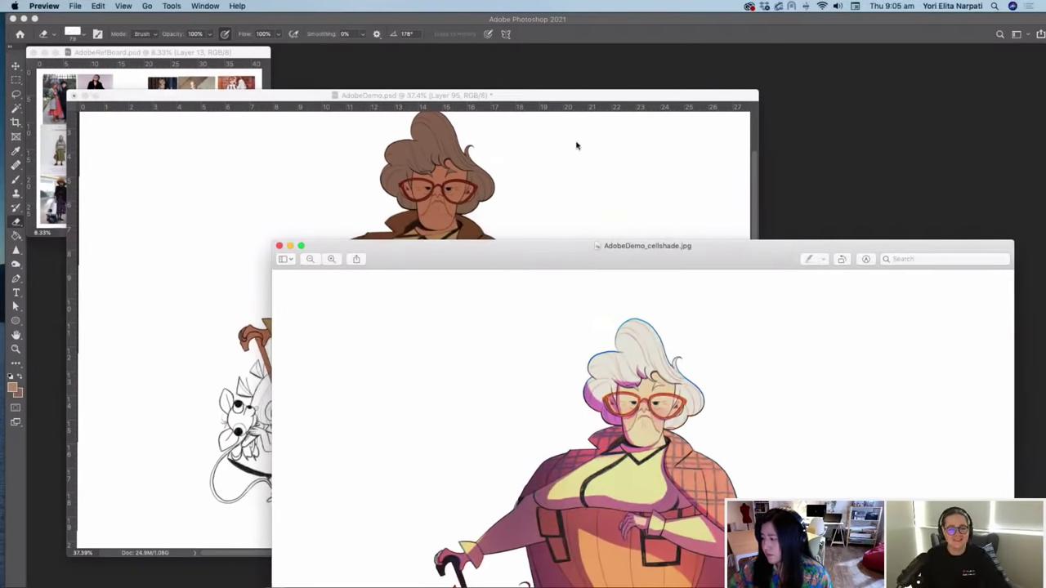
left_click(579, 100)
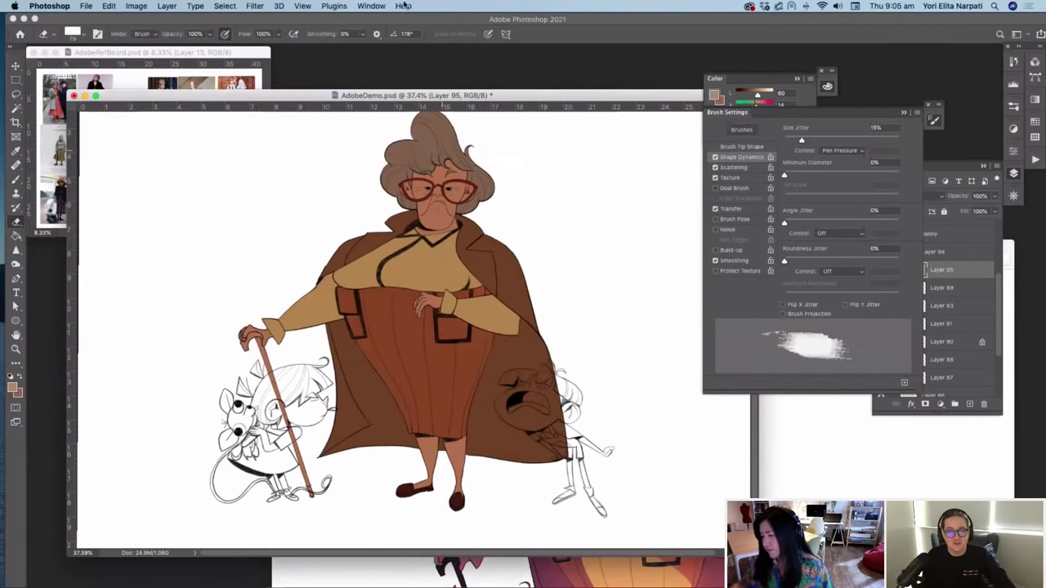
Step: Bring the reference AdobeDemo_cellshade.jpg forward in Preview, move its window clear of the drawing, and return to the nanny document in Photoshop
left_click(1010, 249)
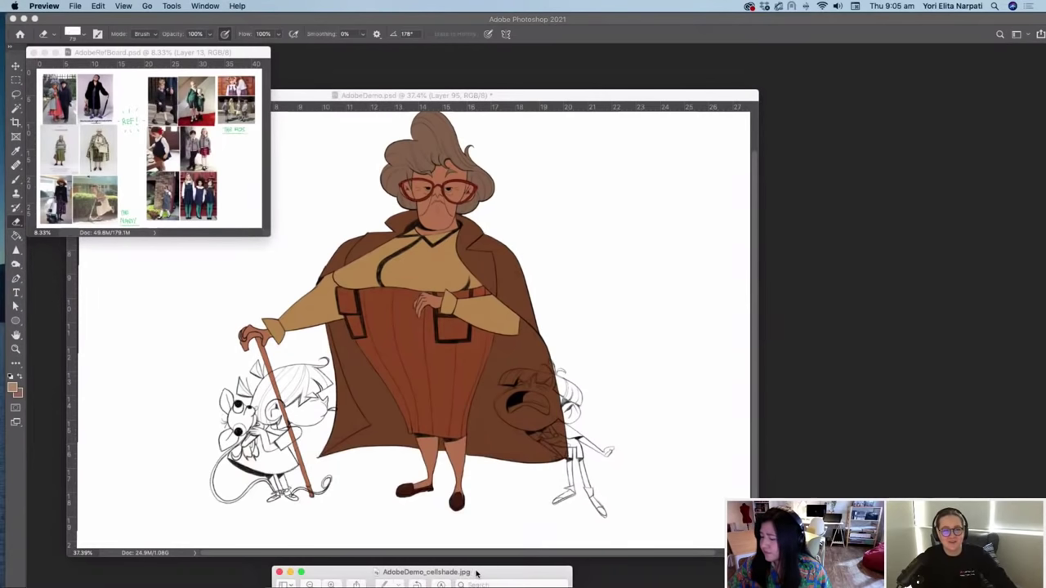
left_click_drag(476, 573, 168, 392)
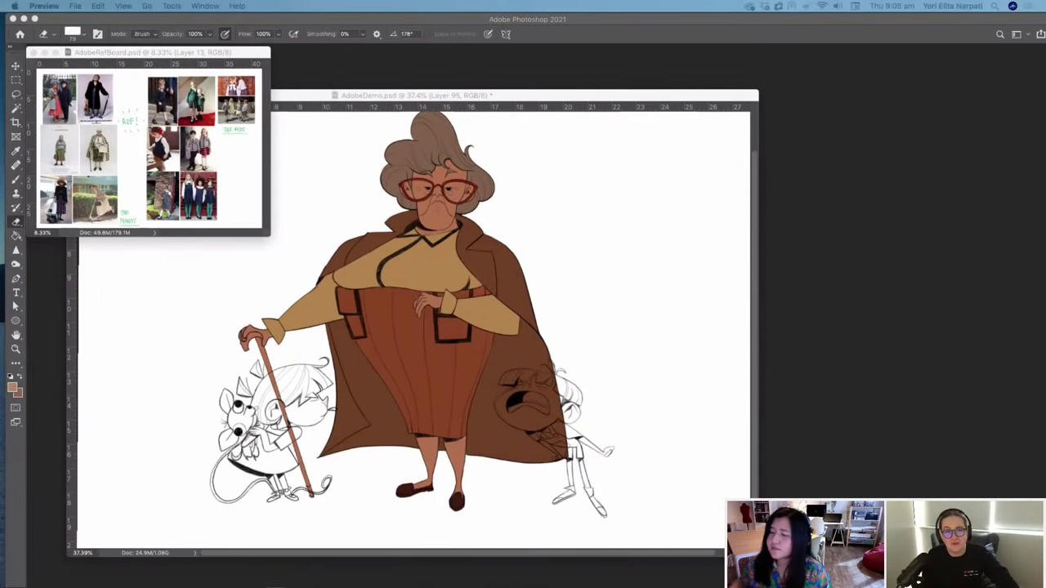
left_click(468, 110)
Step: Reduce the Eraser to 39 px and erase the Layer 95 shadow from the lit parts of the nanny's hair and face
left_click_drag(441, 150, 457, 160)
right_click(487, 158)
left_click_drag(565, 69, 558, 70)
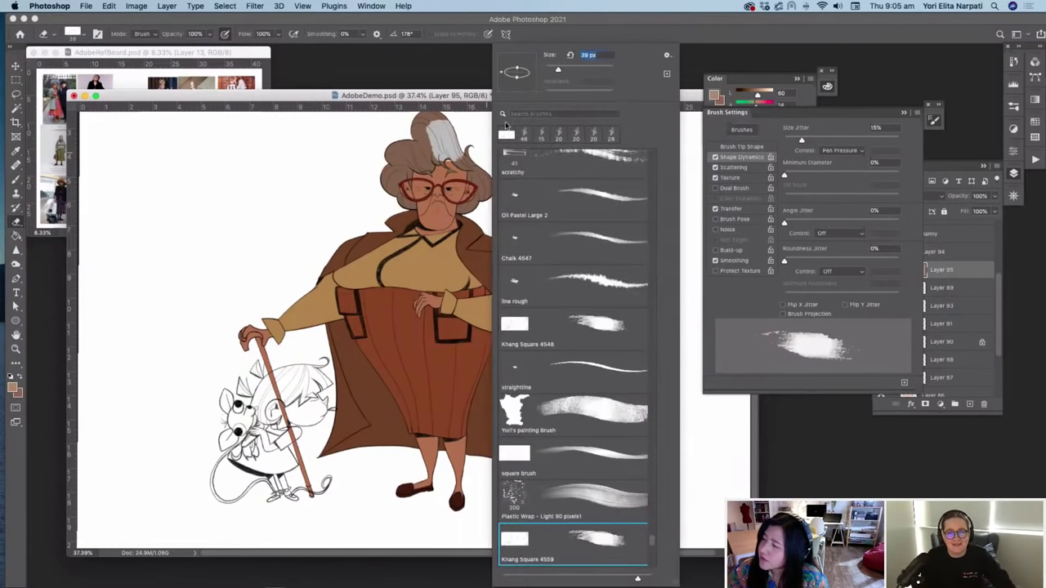
left_click(430, 133)
mouse_move(430, 133)
left_mouse_down()
mouse_move(432, 155)
mouse_move(436, 116)
left_mouse_up()
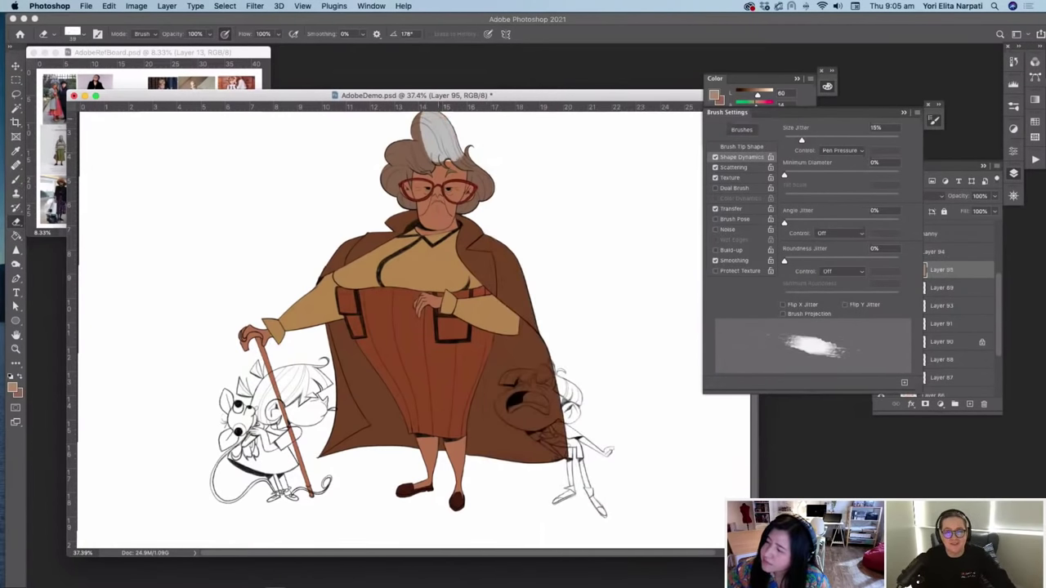
mouse_move(429, 151)
left_mouse_down()
mouse_move(389, 154)
mouse_move(423, 149)
mouse_move(423, 121)
mouse_move(461, 115)
mouse_move(477, 175)
mouse_move(458, 178)
mouse_move(482, 169)
mouse_move(490, 196)
mouse_move(430, 196)
mouse_move(423, 175)
mouse_move(435, 203)
mouse_move(421, 173)
mouse_move(451, 211)
mouse_move(469, 194)
mouse_move(484, 207)
left_mouse_up()
Step: Enlarge the Eraser and erase the shadow from the middle of the yellow blouse and the coat's lit lapel and shoulder
right_click(502, 195)
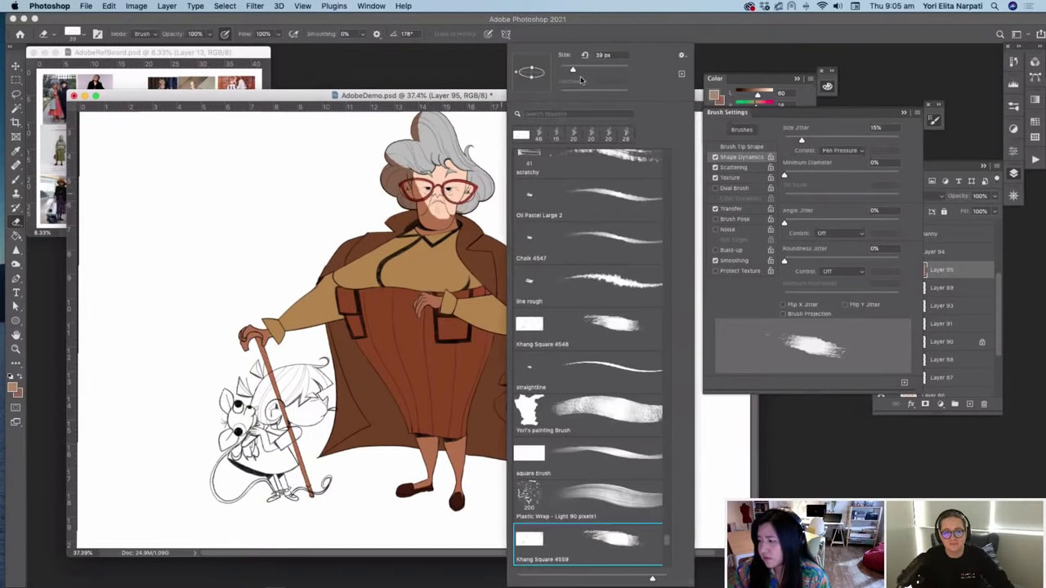
mouse_move(430, 249)
left_mouse_down()
mouse_move(481, 227)
mouse_move(528, 238)
left_mouse_up()
mouse_move(482, 263)
left_mouse_down()
mouse_move(528, 301)
mouse_move(519, 276)
mouse_move(531, 302)
left_mouse_up()
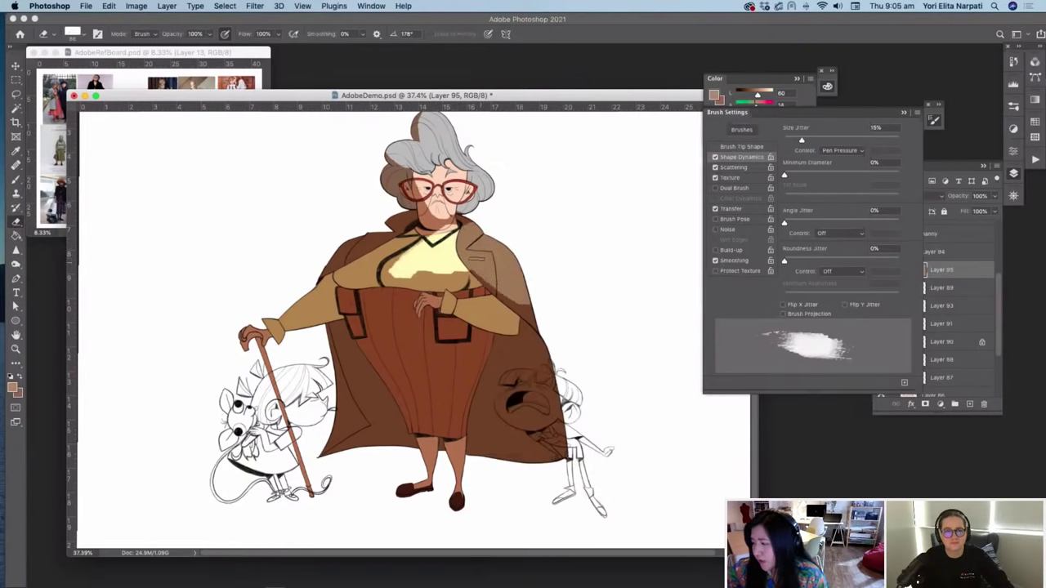
Step: Reduce the Eraser to 36 px and clear more shadow from the face, the coat collar and the blouse's shoulder side
right_click(561, 219)
left_click_drag(639, 71, 629, 70)
mouse_move(470, 219)
left_mouse_down()
mouse_move(438, 228)
mouse_move(418, 190)
left_mouse_up()
mouse_move(415, 243)
left_mouse_down()
mouse_move(390, 269)
mouse_move(425, 239)
mouse_move(400, 245)
mouse_move(395, 219)
mouse_move(406, 216)
mouse_move(380, 235)
mouse_move(389, 246)
left_mouse_up()
Step: Paint the tan shadow back over the coat collar, the blouse's lower edge and the coat beside the arm, using a smaller Brush
key("b")
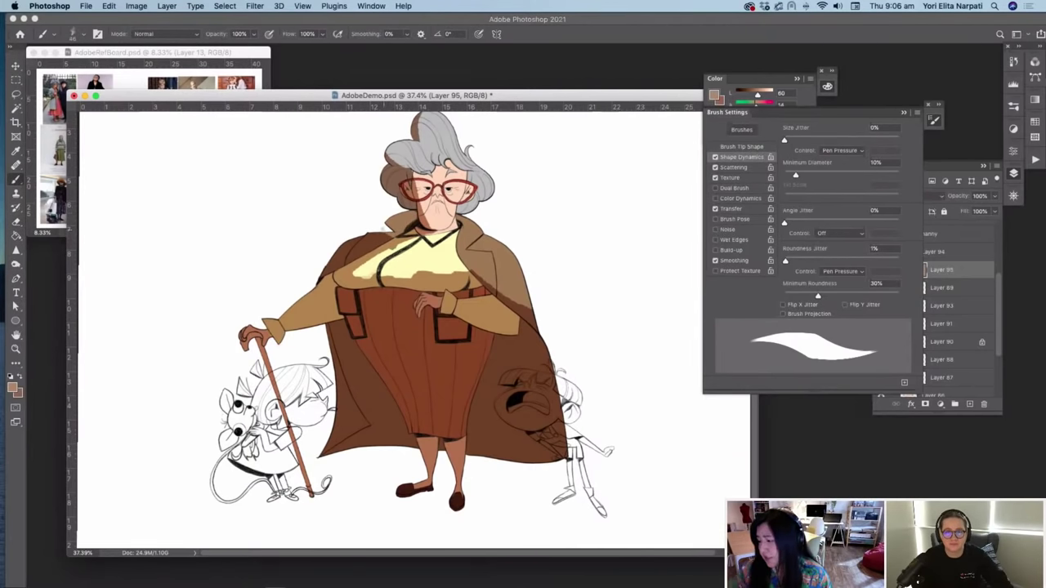
mouse_move(382, 229)
left_mouse_down()
mouse_move(417, 224)
mouse_move(414, 212)
mouse_move(393, 211)
mouse_move(401, 227)
mouse_move(384, 234)
mouse_move(354, 292)
mouse_move(367, 279)
mouse_move(354, 278)
mouse_move(424, 277)
mouse_move(359, 277)
mouse_move(460, 277)
left_mouse_up()
right_click(490, 278)
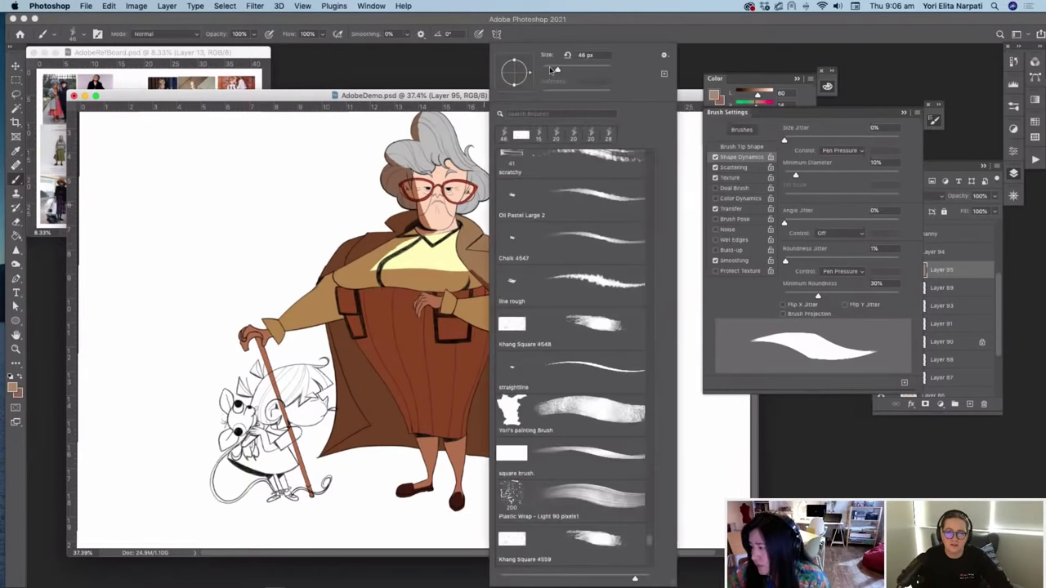
left_click(550, 70)
mouse_move(454, 234)
left_mouse_down()
mouse_move(464, 268)
mouse_move(534, 312)
left_mouse_up()
Step: Erase the shadow across the lower chest to extend the blouse's lit area downward
key("e")
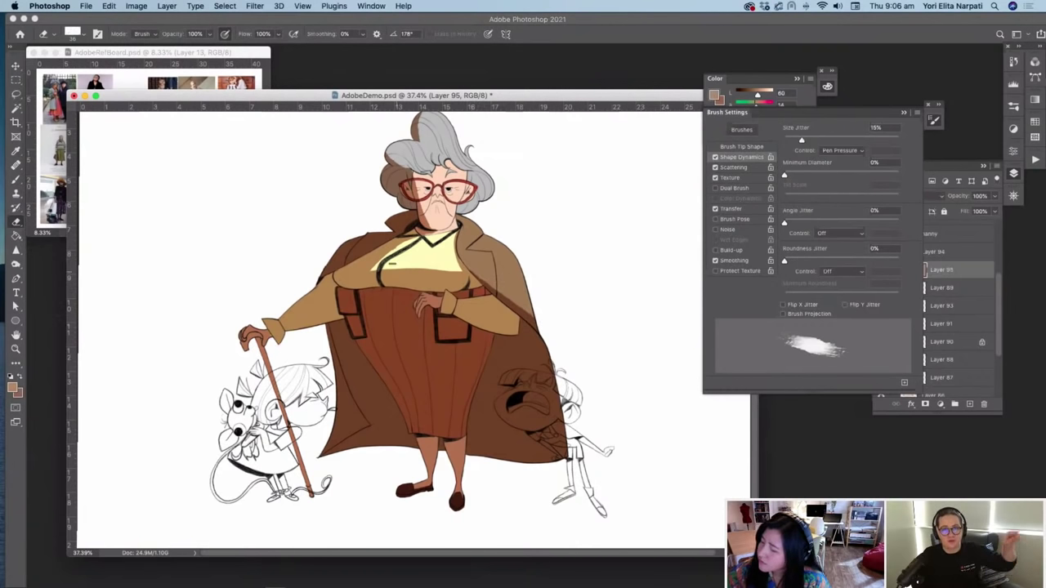
left_click_drag(385, 267, 460, 276)
mouse_move(399, 267)
left_mouse_down()
mouse_move(441, 280)
mouse_move(454, 265)
left_mouse_up()
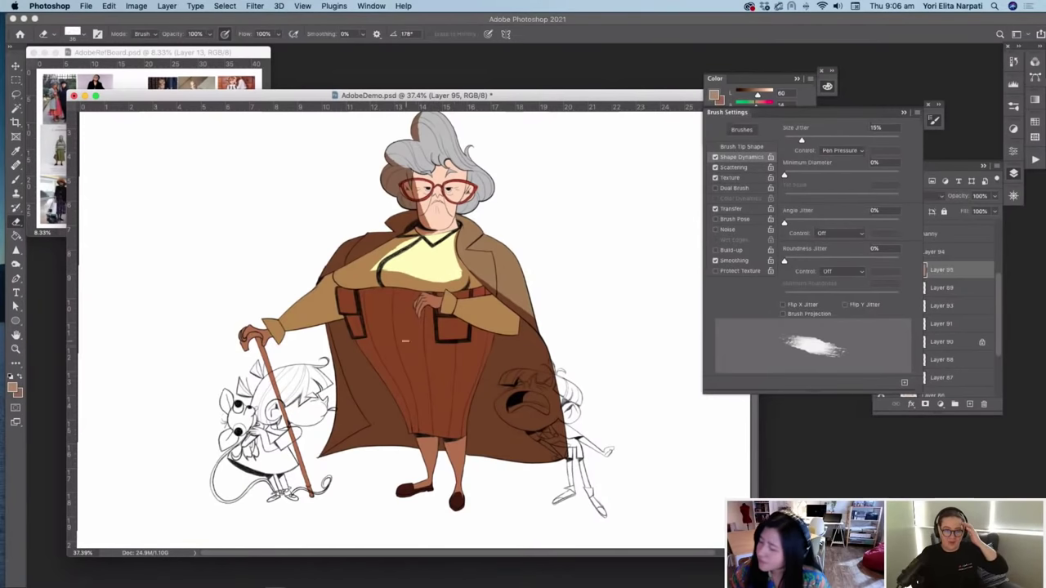
Step: Erase the shadow from the skirt's front panels, from below the pocket down to the hem and up toward the waist
mouse_move(405, 340)
left_mouse_down()
mouse_move(421, 368)
mouse_move(424, 357)
mouse_move(470, 360)
mouse_move(461, 417)
mouse_move(475, 364)
left_mouse_up()
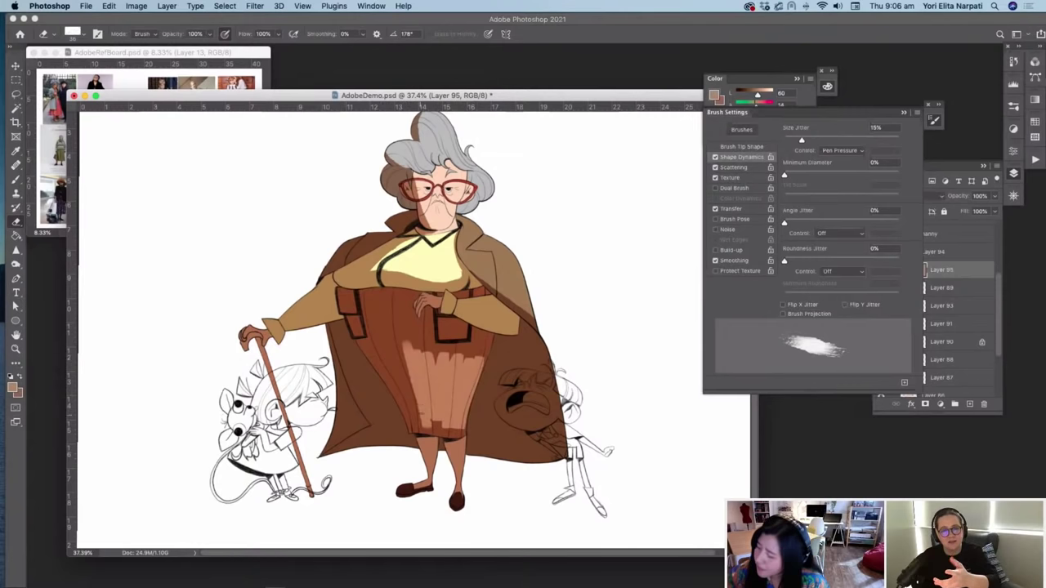
mouse_move(423, 428)
left_mouse_down()
mouse_move(376, 320)
mouse_move(466, 353)
left_mouse_up()
left_click_drag(384, 326, 455, 355)
Step: Reduce the Eraser to 25 px and clean up the skirt's lit area around the pockets, pleats and hem, repainting shadow where needed
right_click(480, 324)
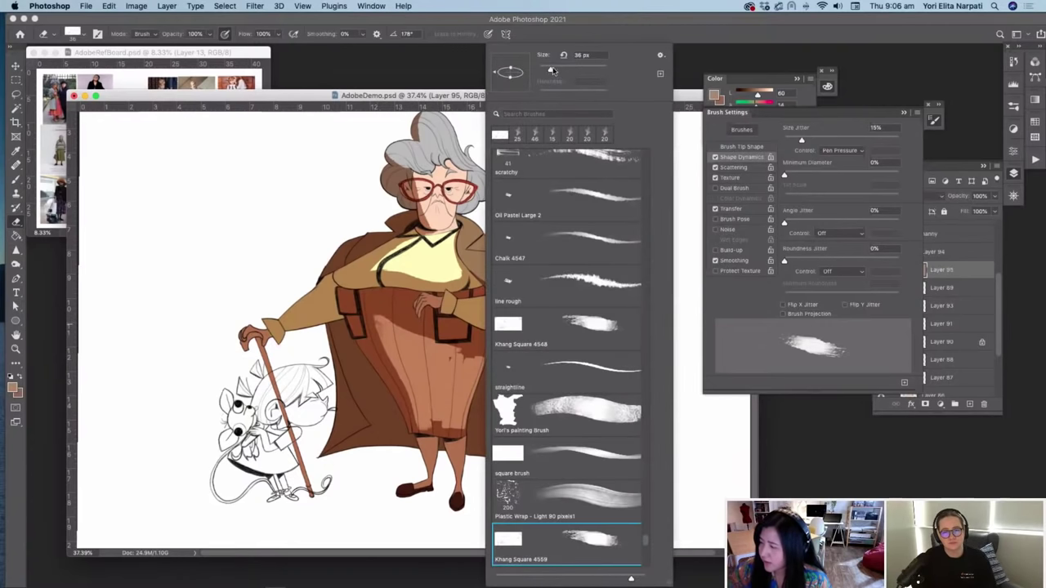
left_click_drag(553, 69, 547, 69)
left_click(376, 320)
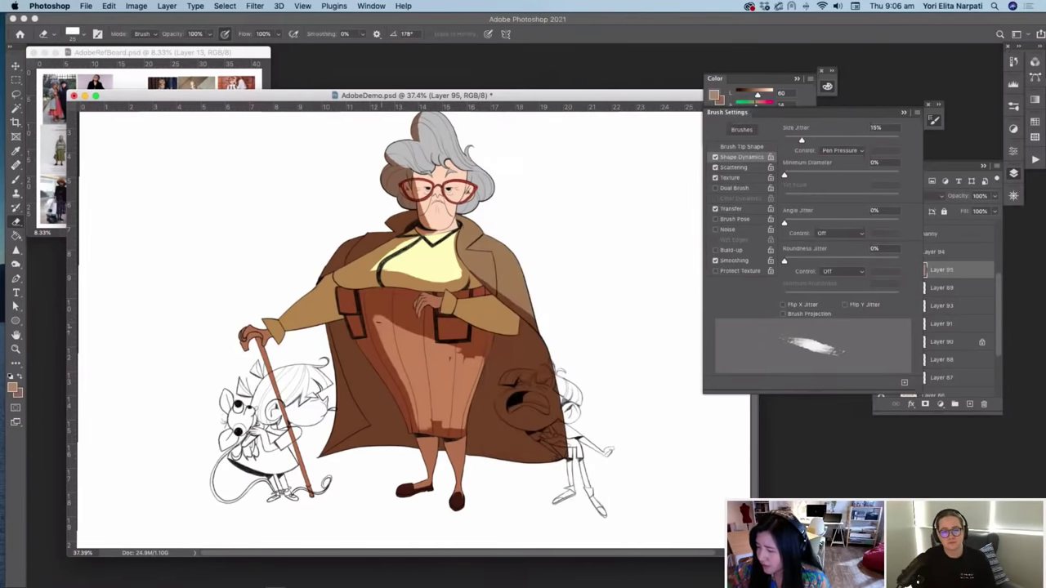
key("b")
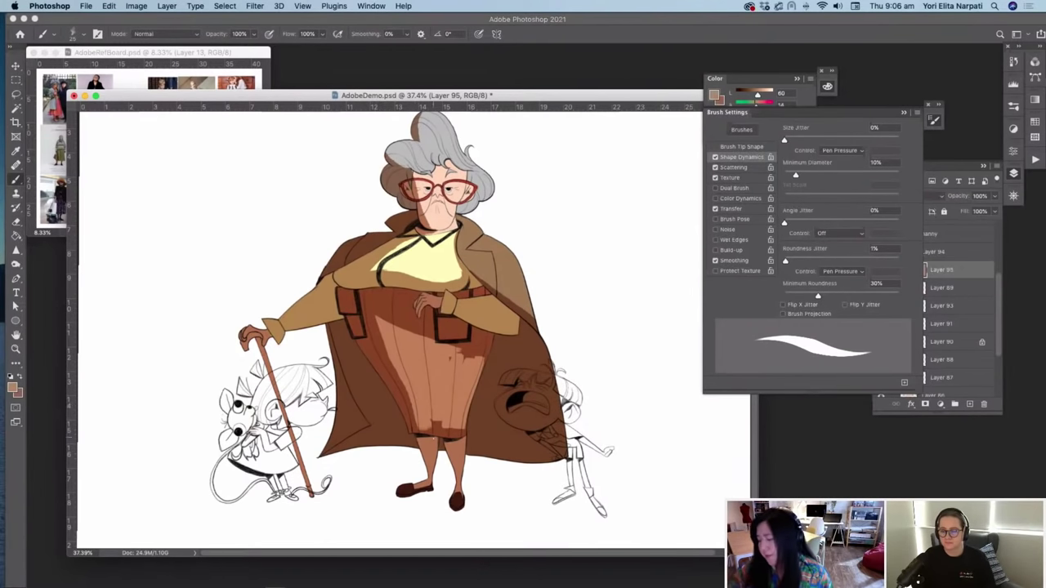
key("e")
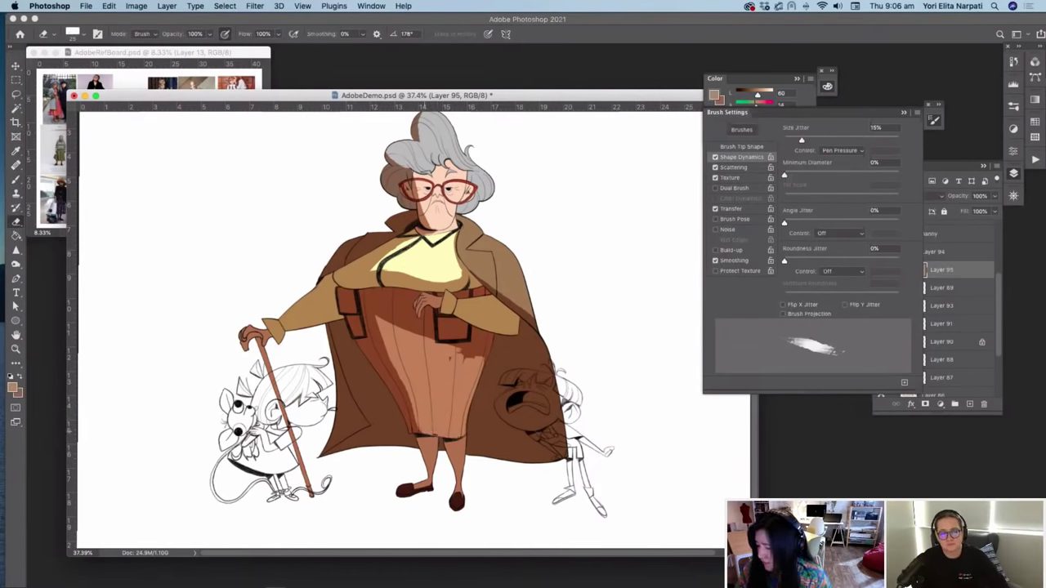
left_click_drag(375, 313, 473, 347)
mouse_move(408, 332)
left_mouse_down()
mouse_move(464, 345)
mouse_move(451, 356)
mouse_move(470, 346)
mouse_move(480, 369)
left_mouse_up()
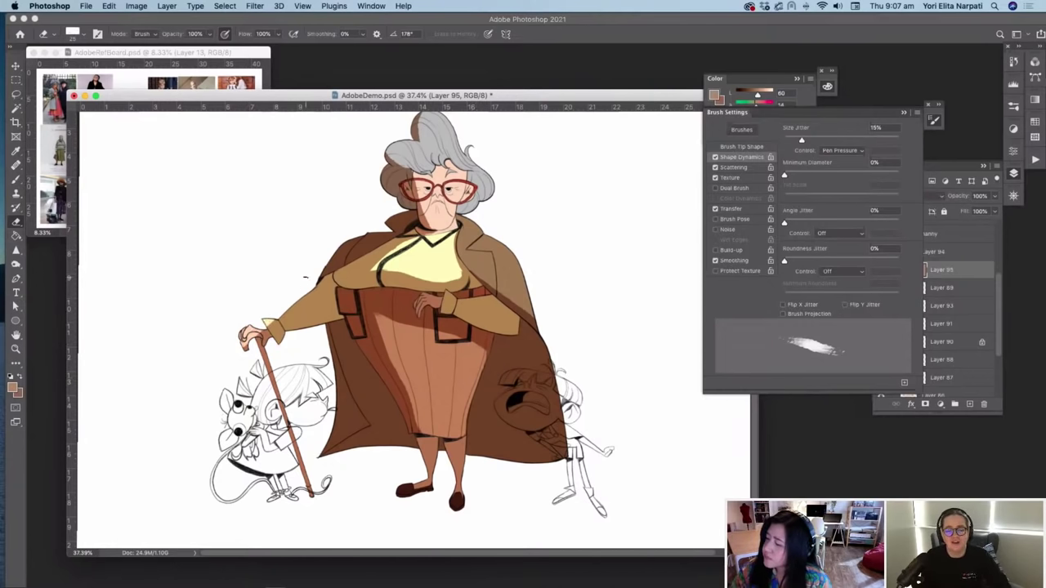
Step: Erase the shadow along the blouse's edge and the lit side of the legs, and paint the coat lapel's shadow onto the blouse
left_click_drag(412, 243, 382, 261)
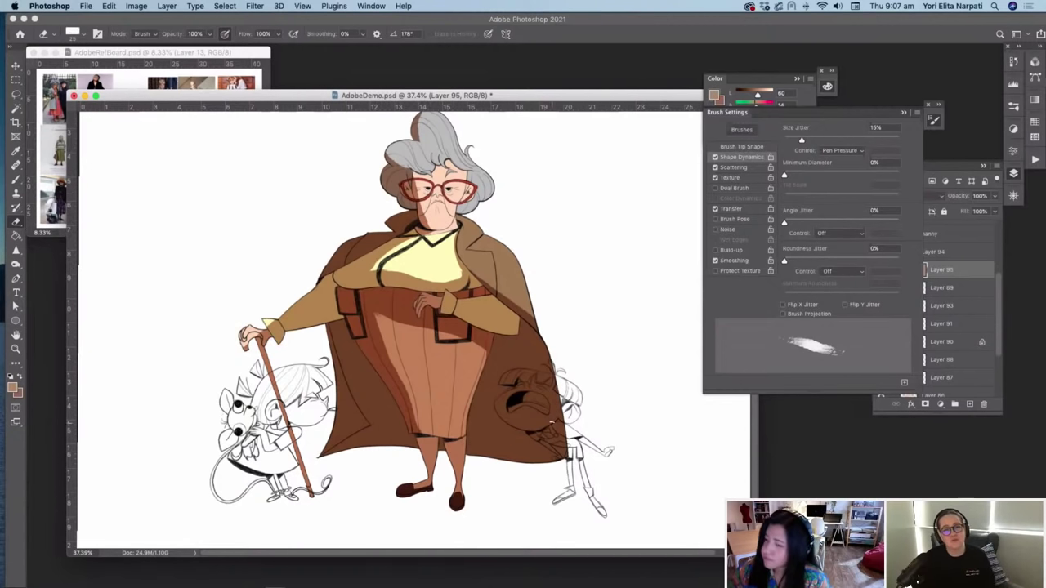
mouse_move(467, 466)
left_mouse_down()
mouse_move(464, 490)
mouse_move(421, 490)
left_mouse_up()
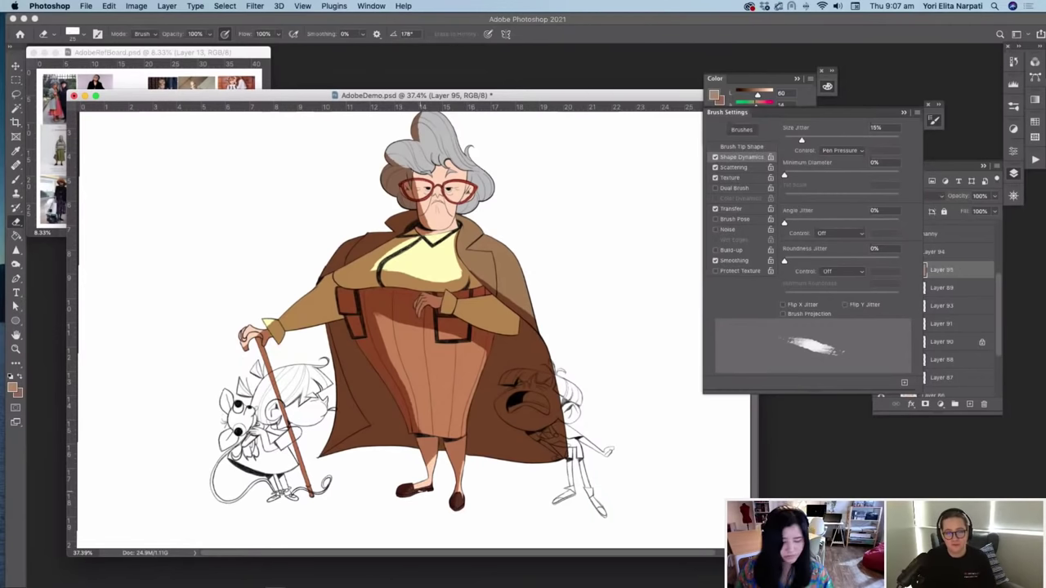
key("b")
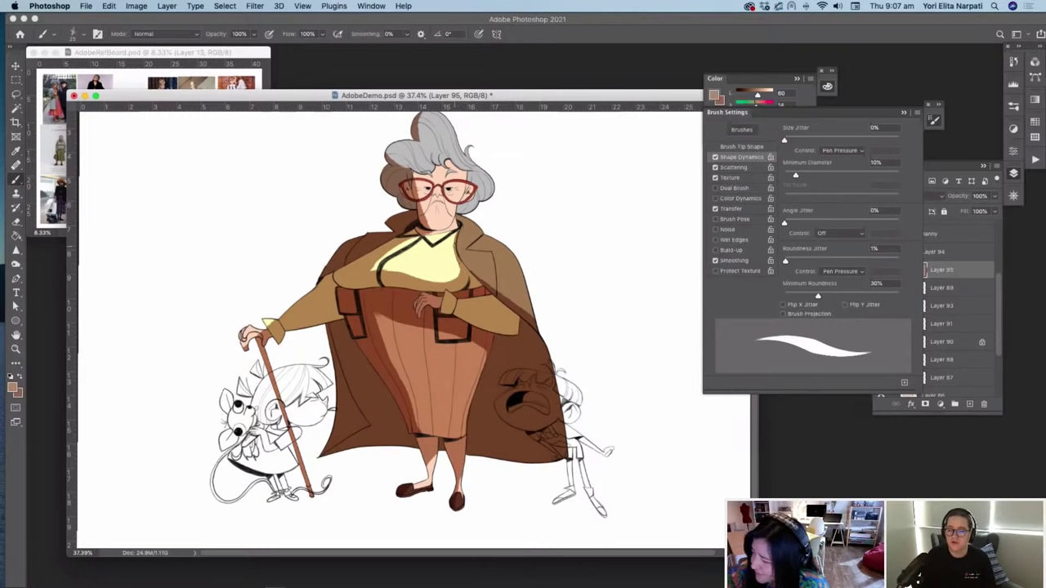
left_click_drag(460, 234, 473, 273)
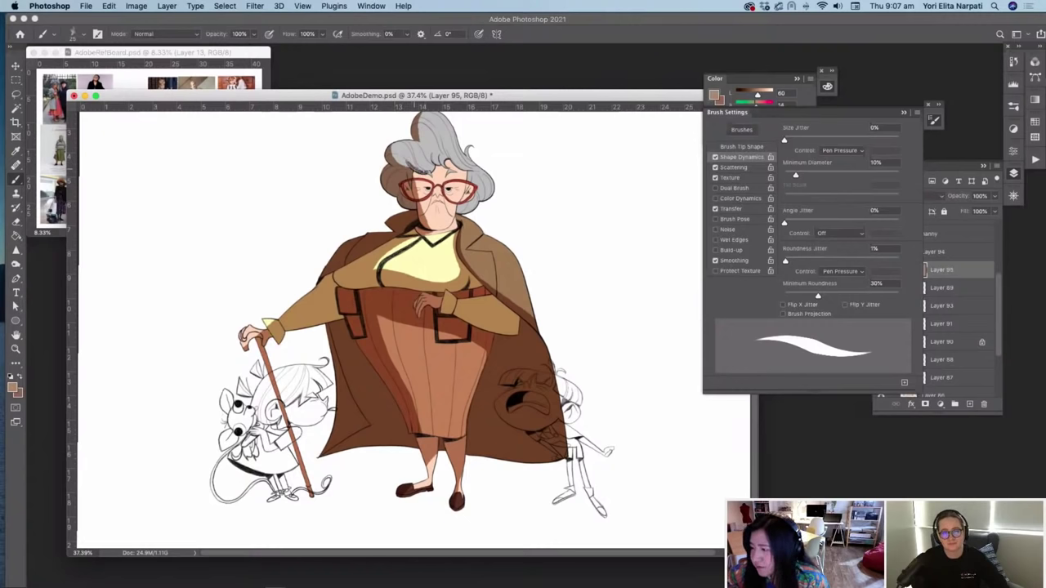
Step: Refine the shadow shapes in the nanny's hair by alternating between erasing and painting on Layer 95
key("e")
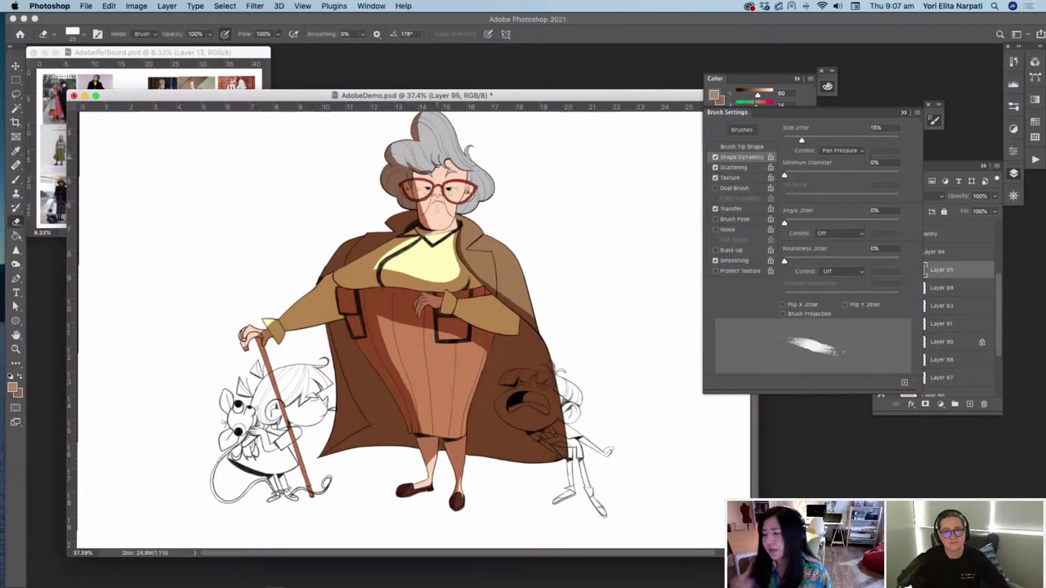
key("b")
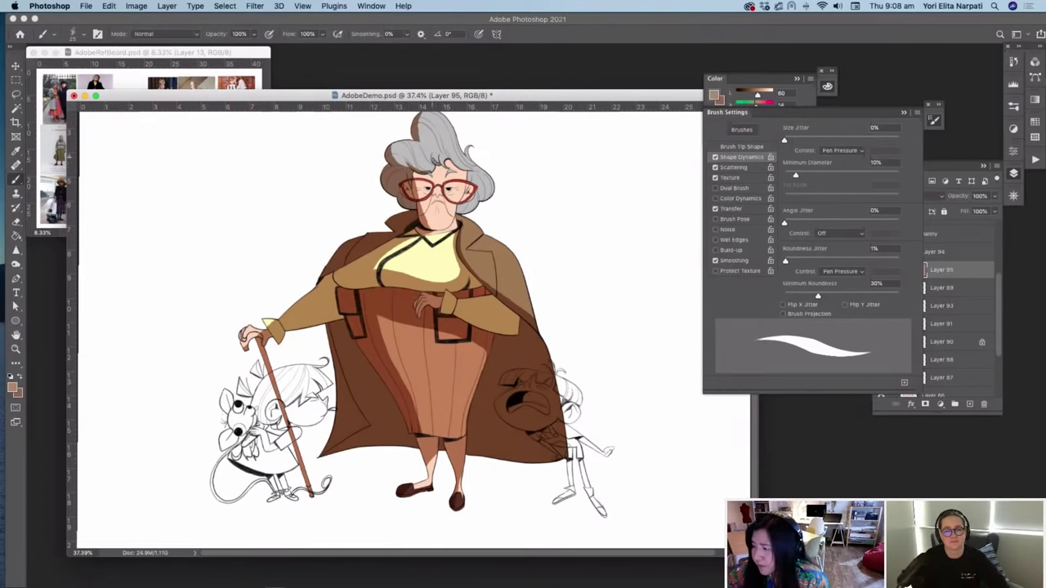
key("e")
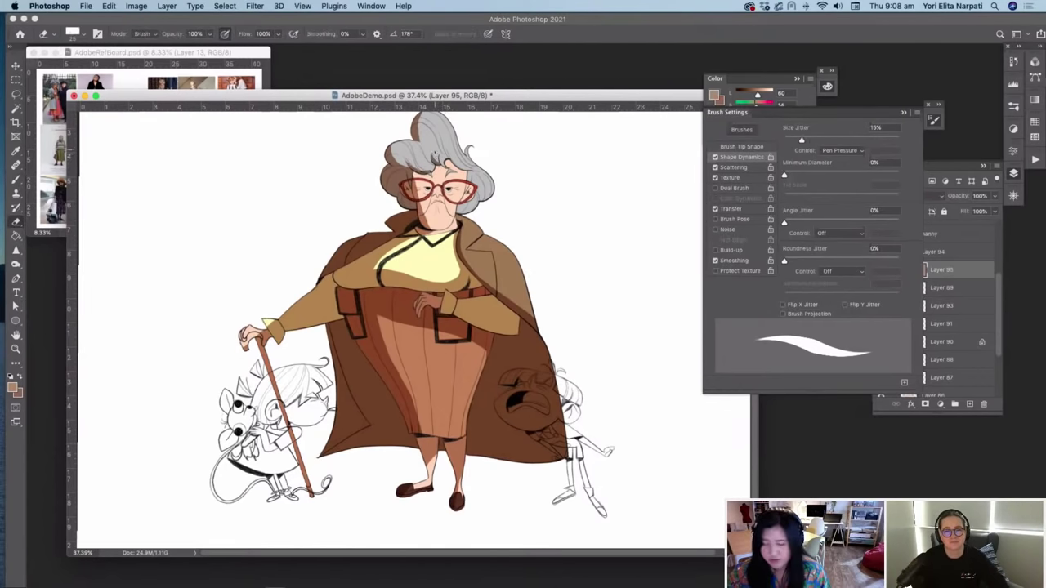
key("b")
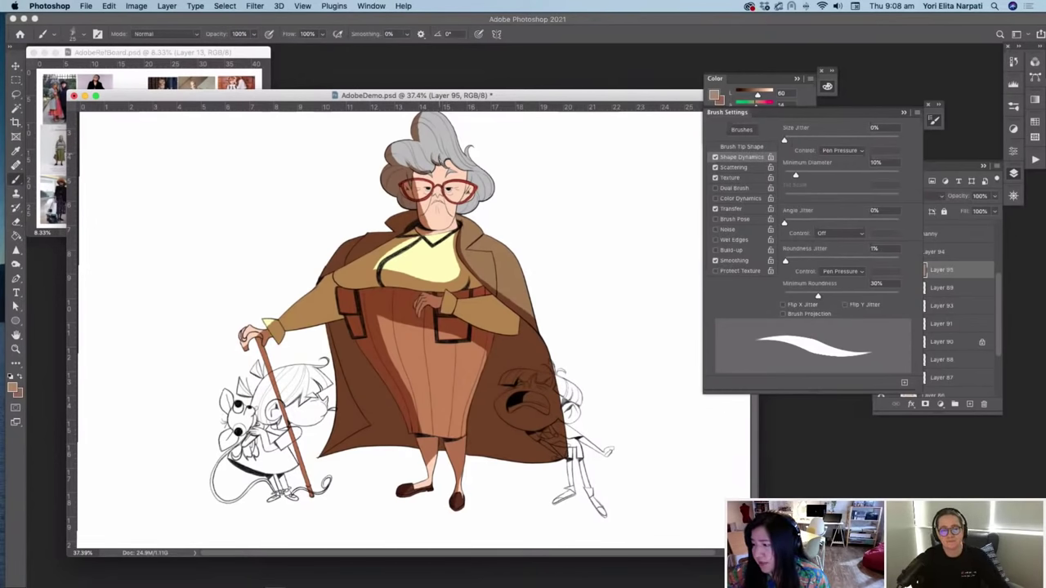
key("e")
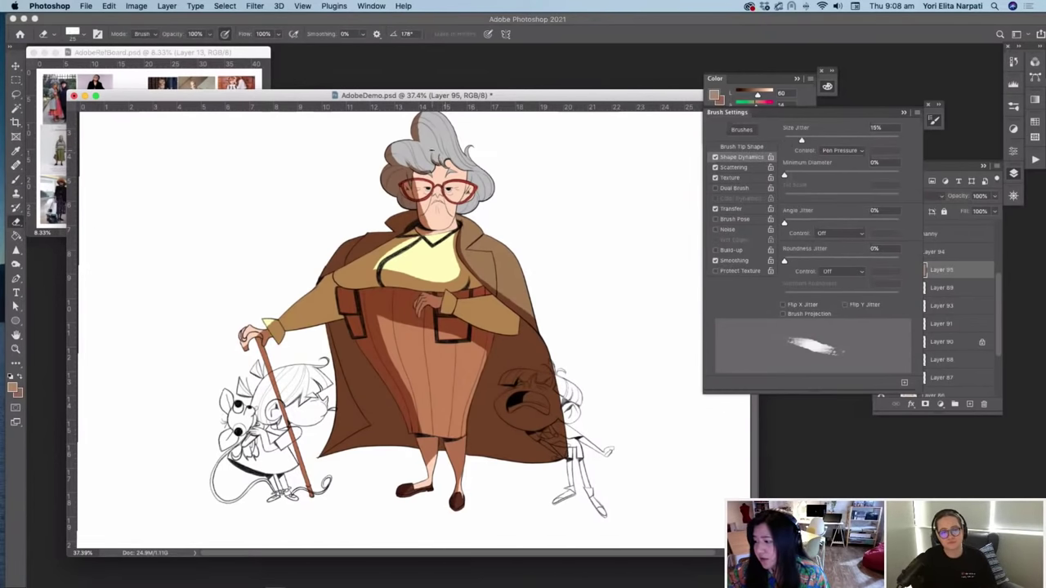
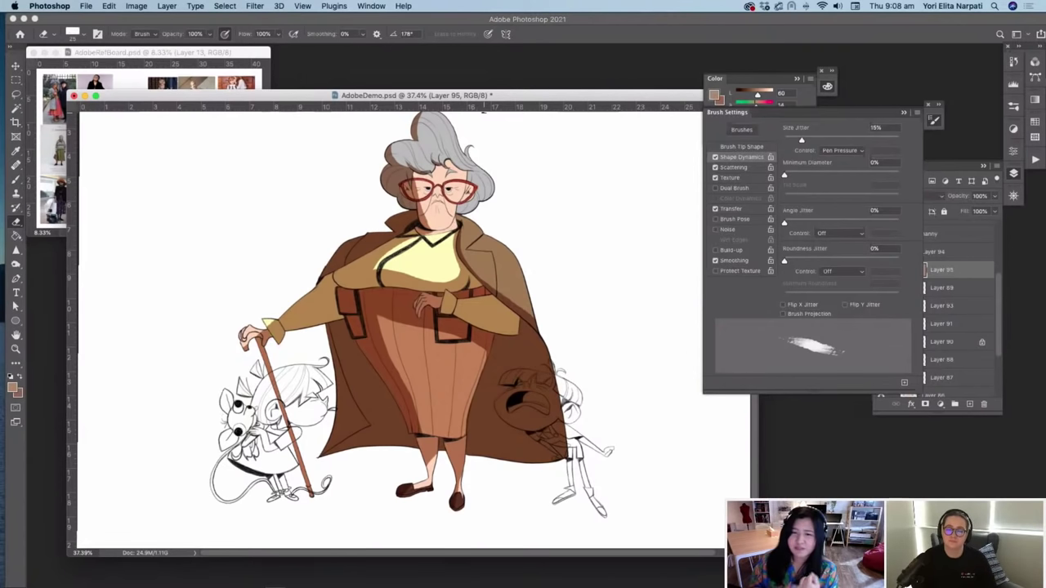
key("b")
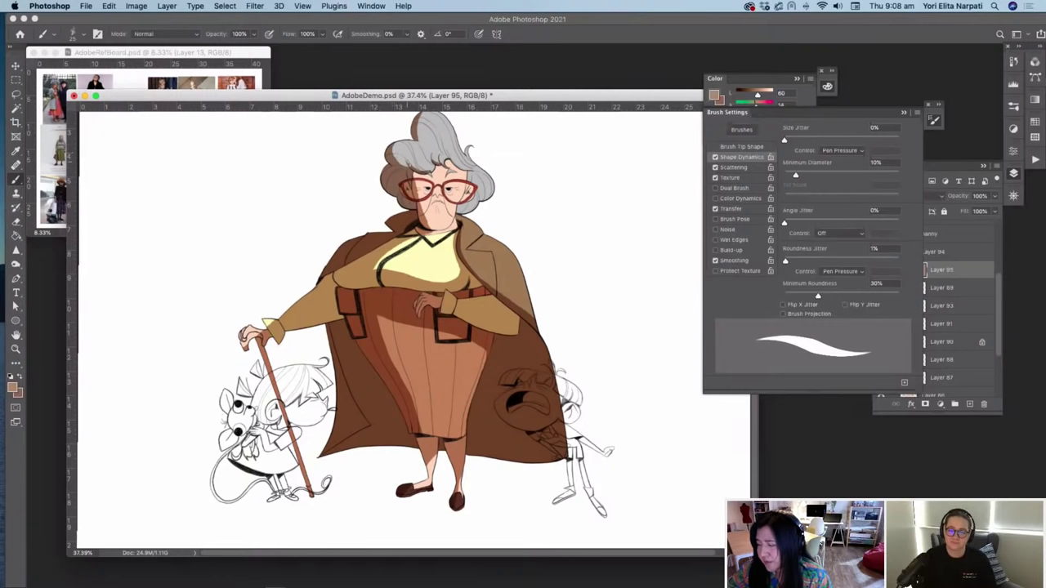
key("e")
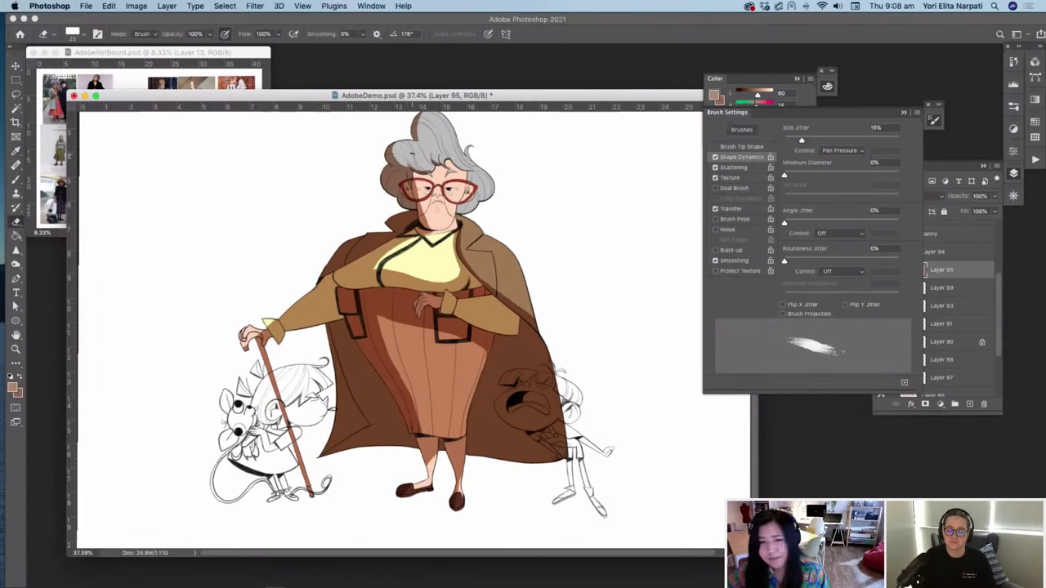
Step: Touch up the shadow on the nanny's legs and at the skirt hem, alternating between Brush and Eraser
key("b")
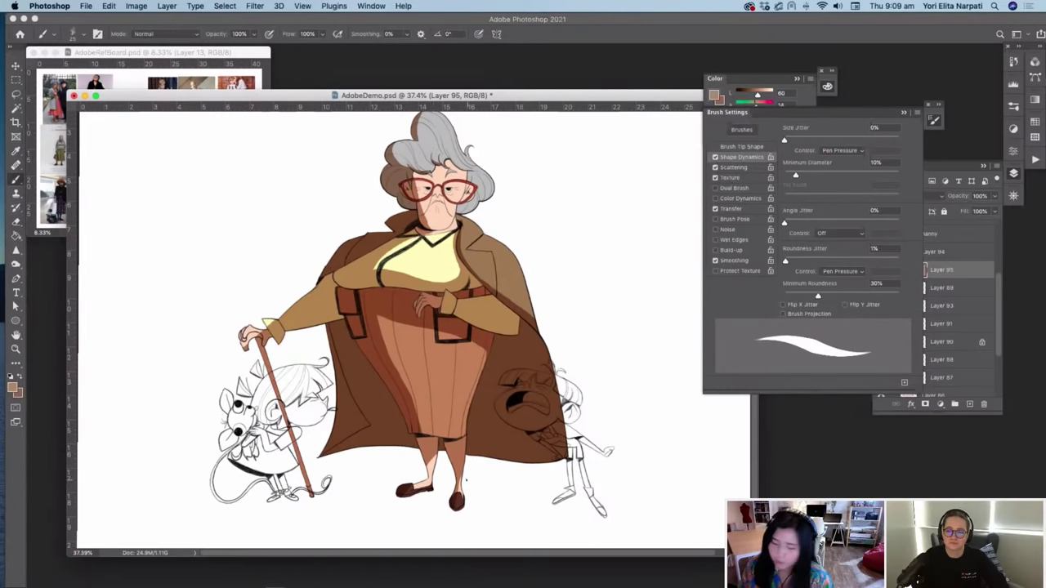
key("e")
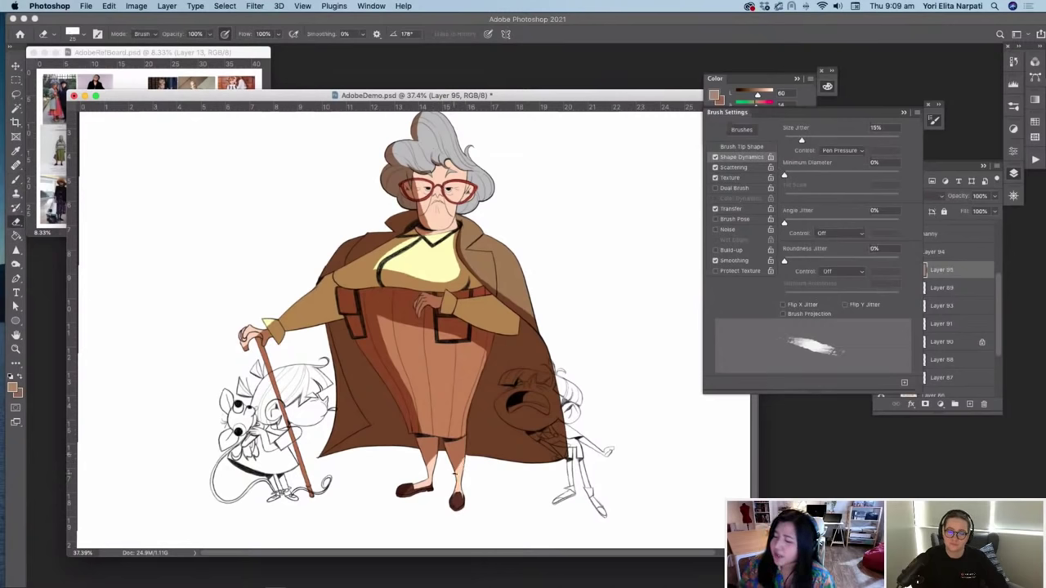
right_click(573, 352)
key("Return")
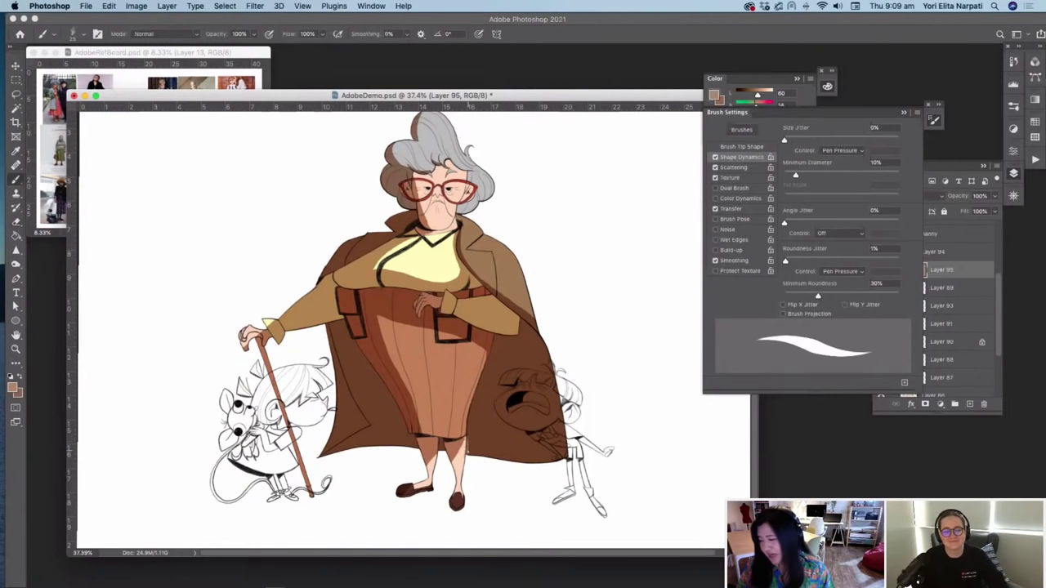
key("b")
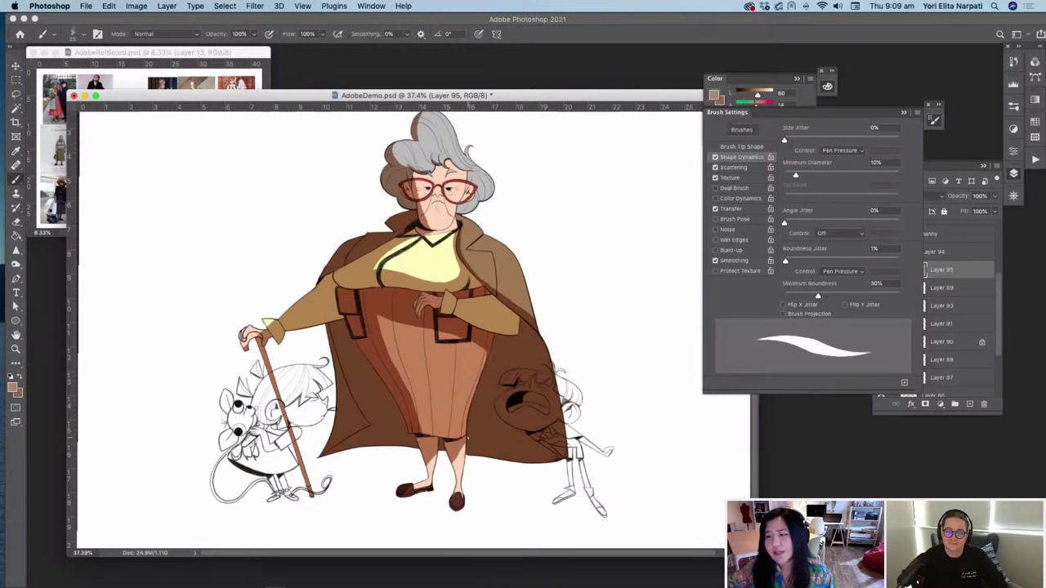
Step: Shift Layer 95's shadows to purple with Hue/Saturation, setting Hue to -121 and adjusting Saturation and Lightness
left_click(167, 6)
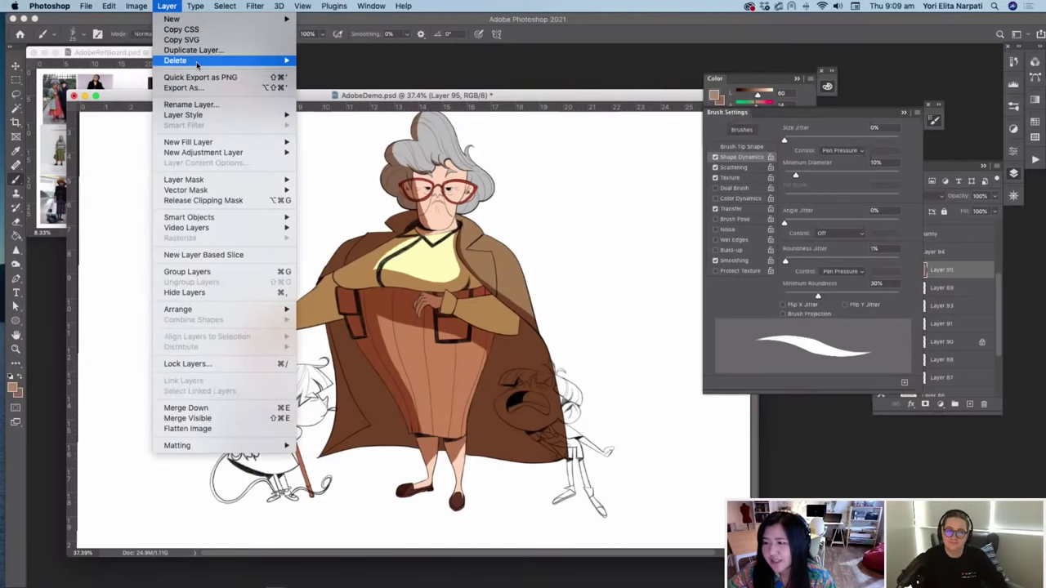
mouse_move(136, 6)
mouse_move(188, 36)
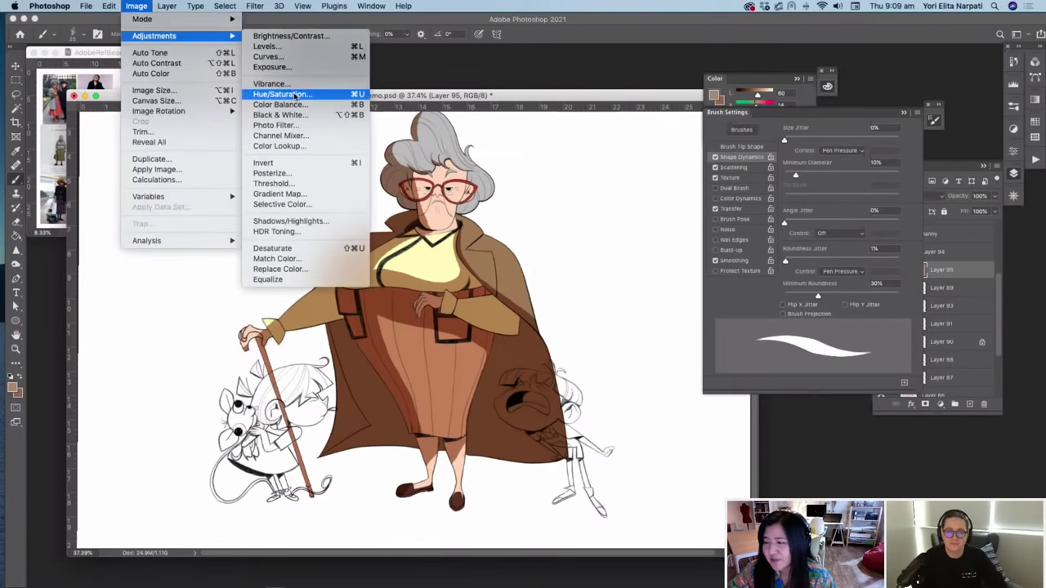
left_click(296, 95)
left_click_drag(531, 141, 631, 252)
left_click_drag(596, 324, 644, 325)
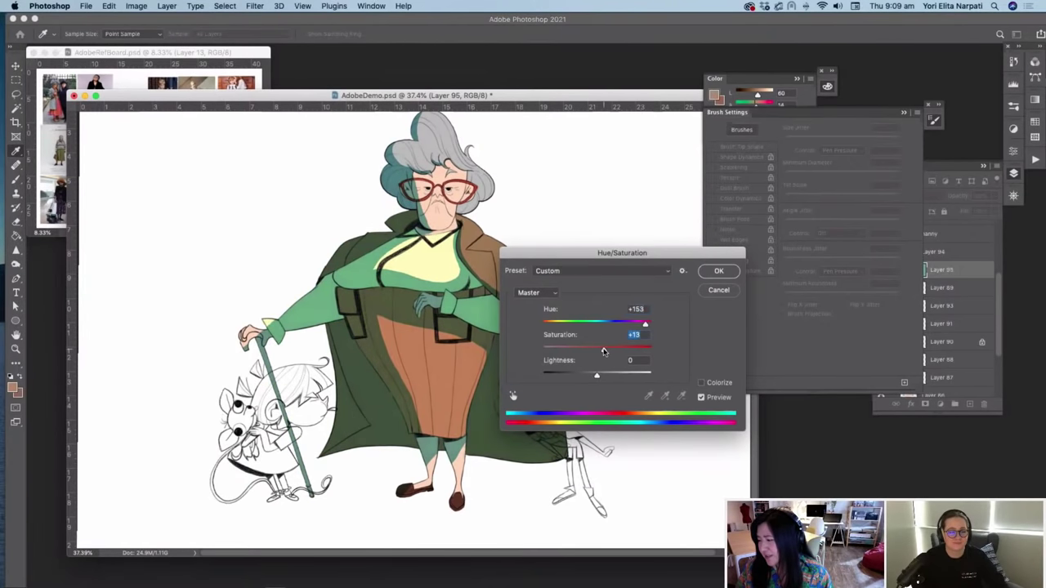
left_click_drag(596, 350, 608, 377)
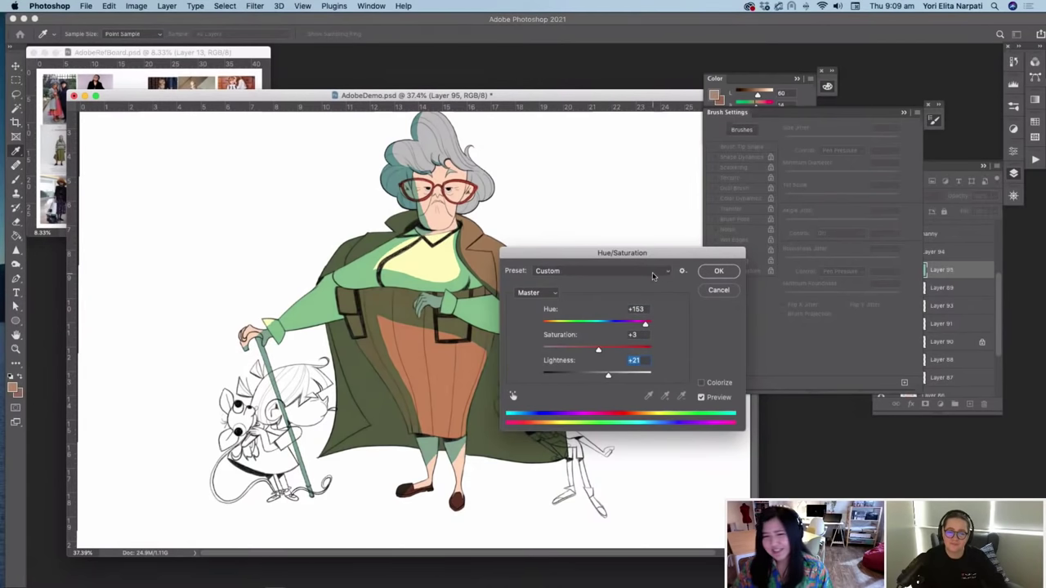
left_click_drag(598, 350, 608, 378)
left_click_drag(645, 325, 554, 324)
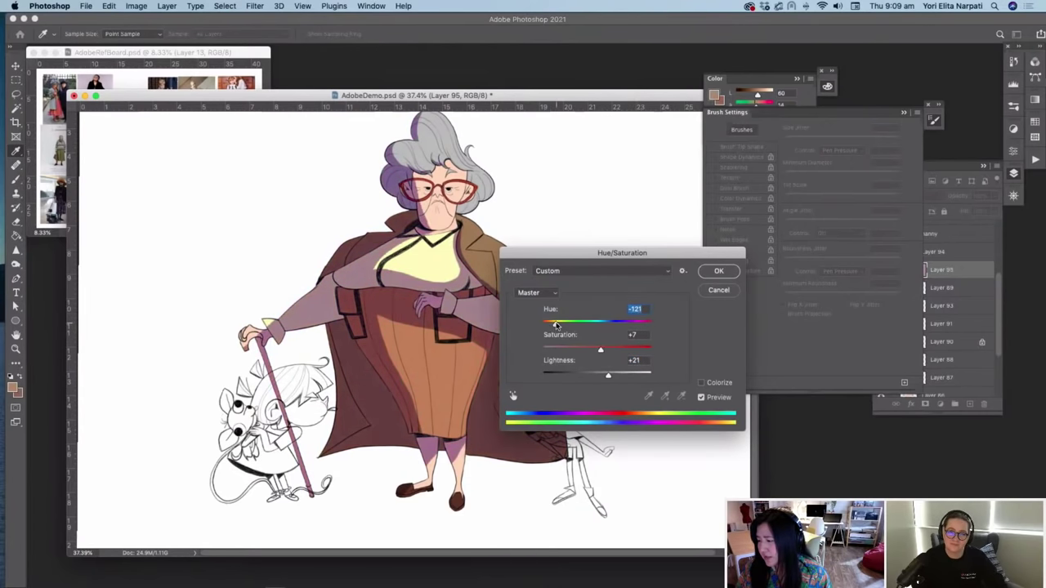
left_click_drag(608, 375, 602, 349)
left_click(719, 272)
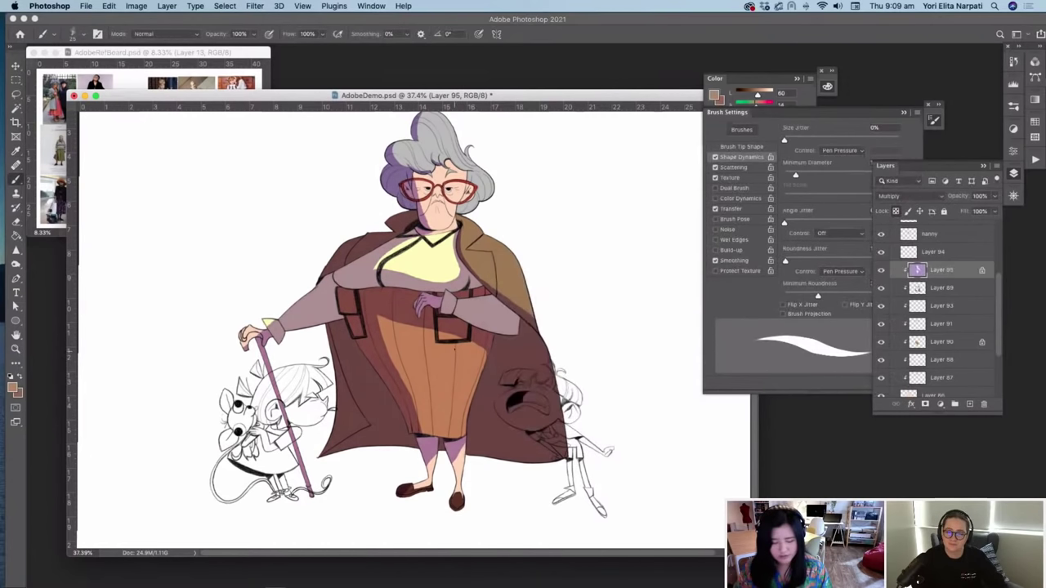
Step: Choose the Soft Round Pressure Opacity brush and enlarge it to 476 px
right_click(495, 98)
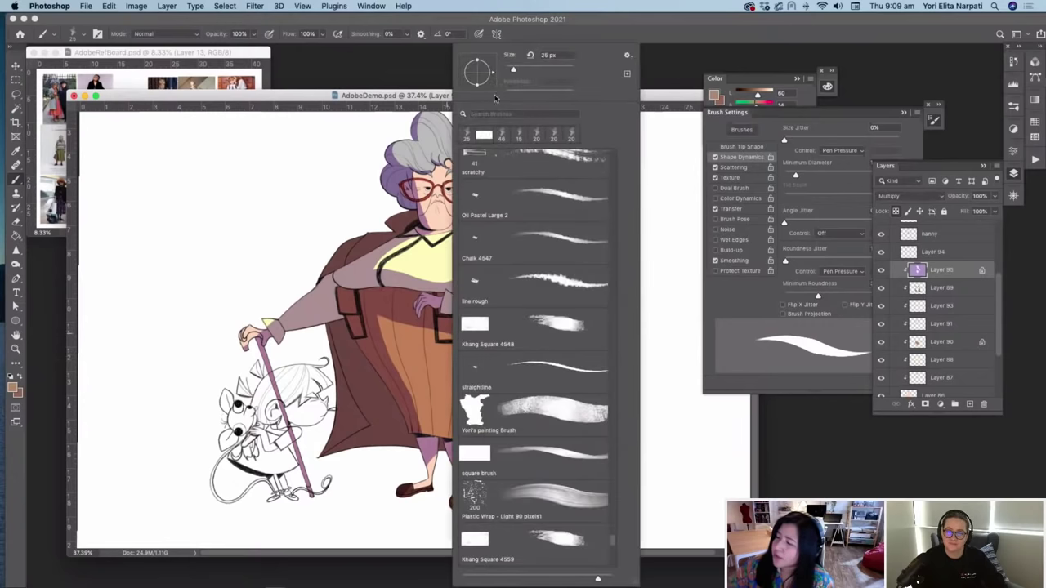
left_click_drag(532, 71, 545, 70)
mouse_move(615, 542)
left_mouse_down()
mouse_move(614, 564)
mouse_move(623, 168)
mouse_move(576, 82)
left_mouse_up()
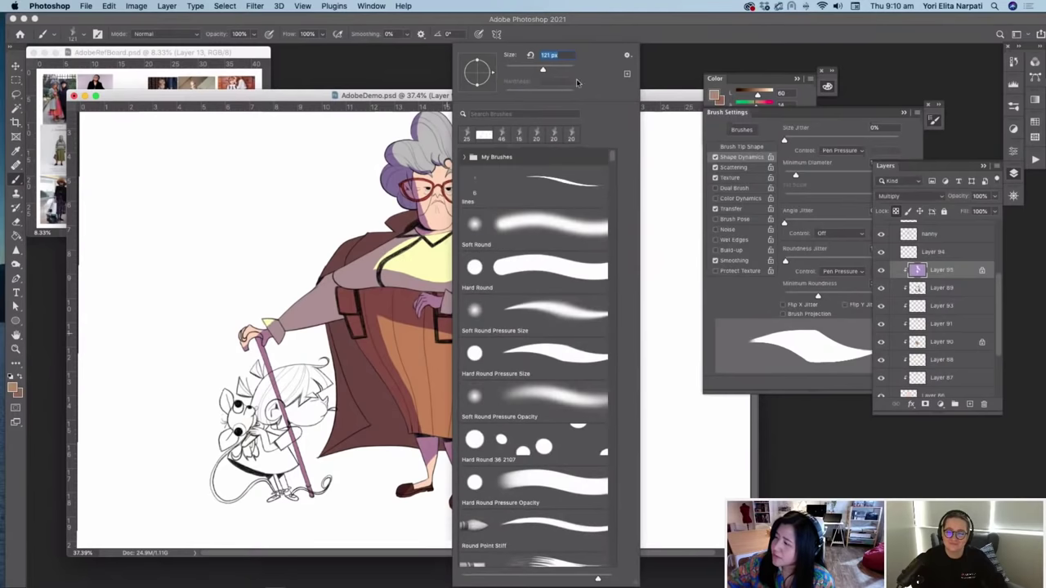
left_click(555, 400)
type("348")
key("Return")
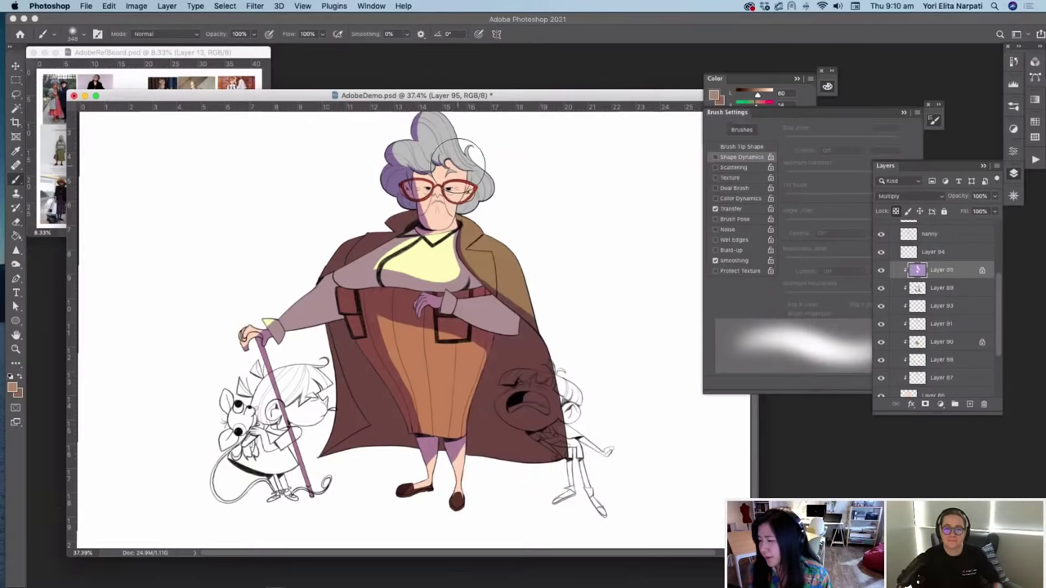
scroll(458, 165, "down", 1)
scroll(457, 165, "up", 1)
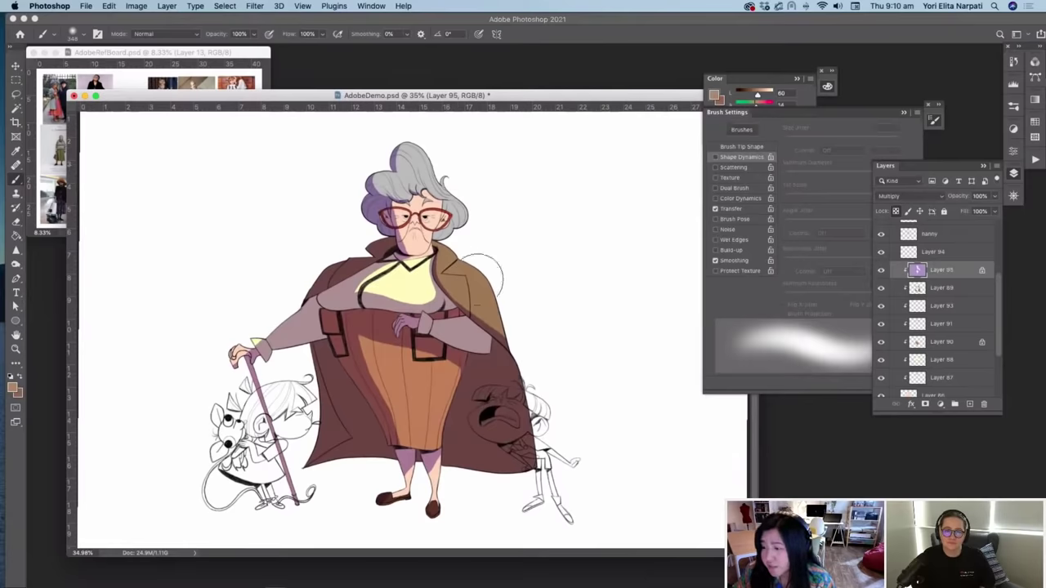
right_click(464, 278)
left_click_drag(566, 78, 569, 79)
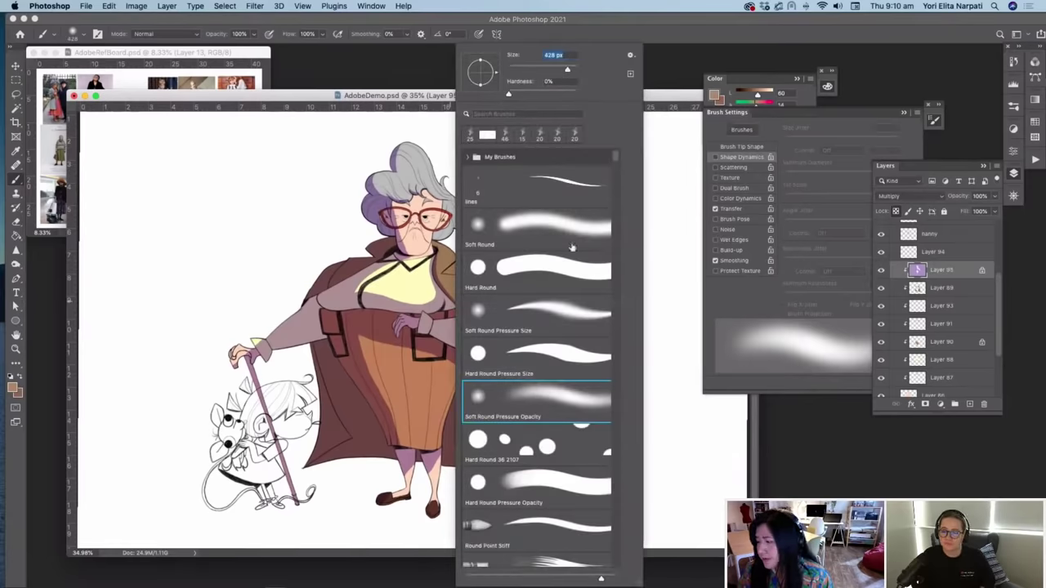
left_click_drag(567, 70, 569, 70)
left_click(374, 104)
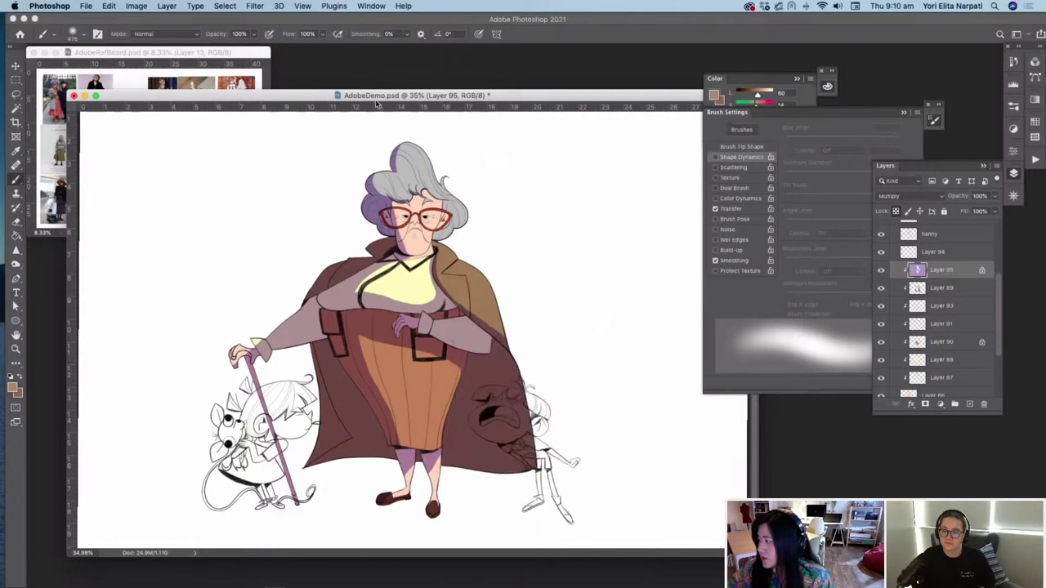
Step: Switch Layer 95 to Normal blending, sample its purple as the foreground colour, and return the layer to Multiply
left_click(908, 196)
left_click(889, 166)
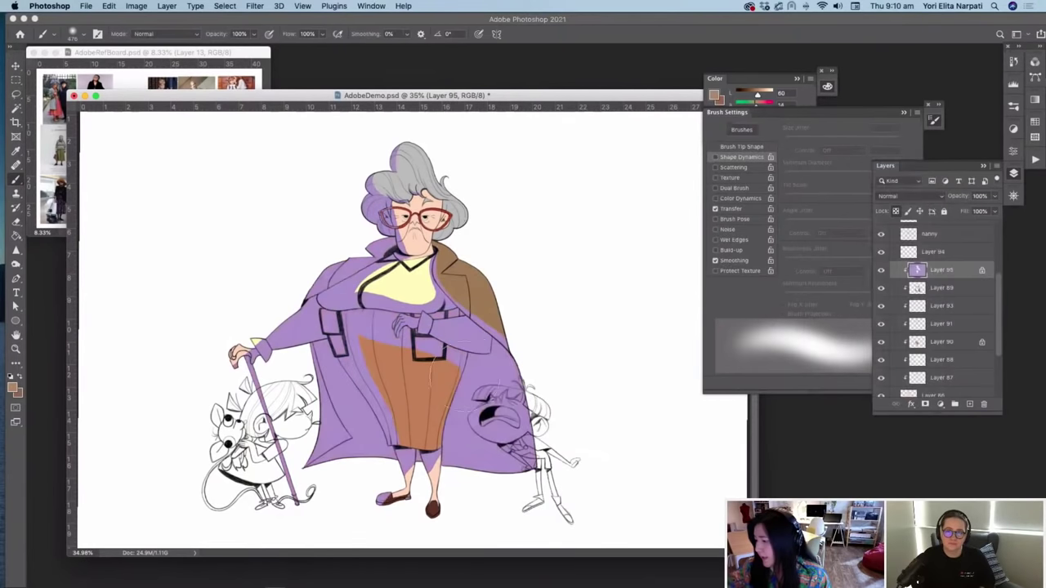
left_click(904, 197)
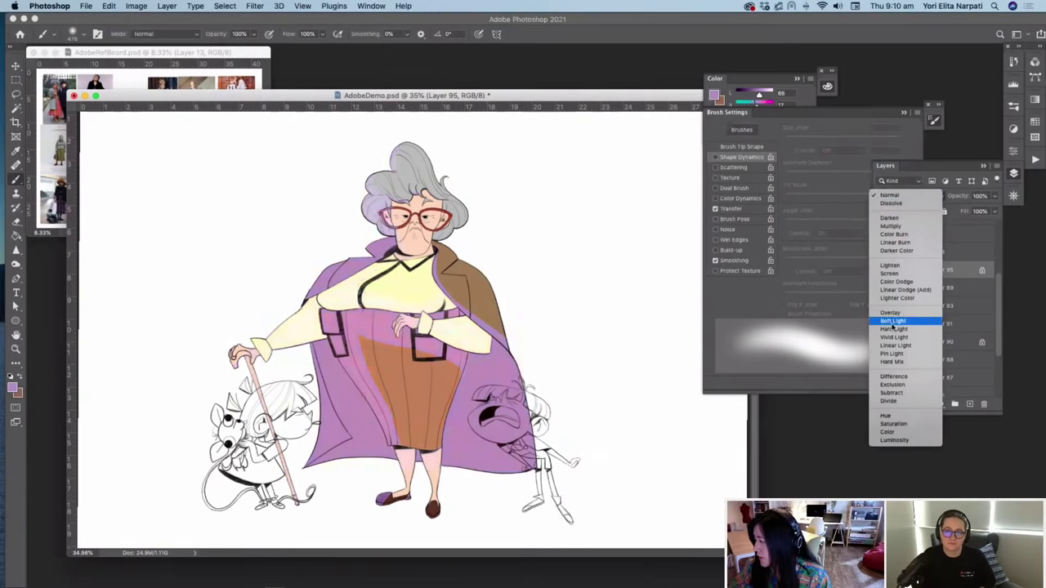
left_click(890, 226)
Step: Darken the foreground purple to L 49, paint soft darker shading over the nanny's shadows, and undo the last strokes
left_click(827, 84)
left_click(827, 83)
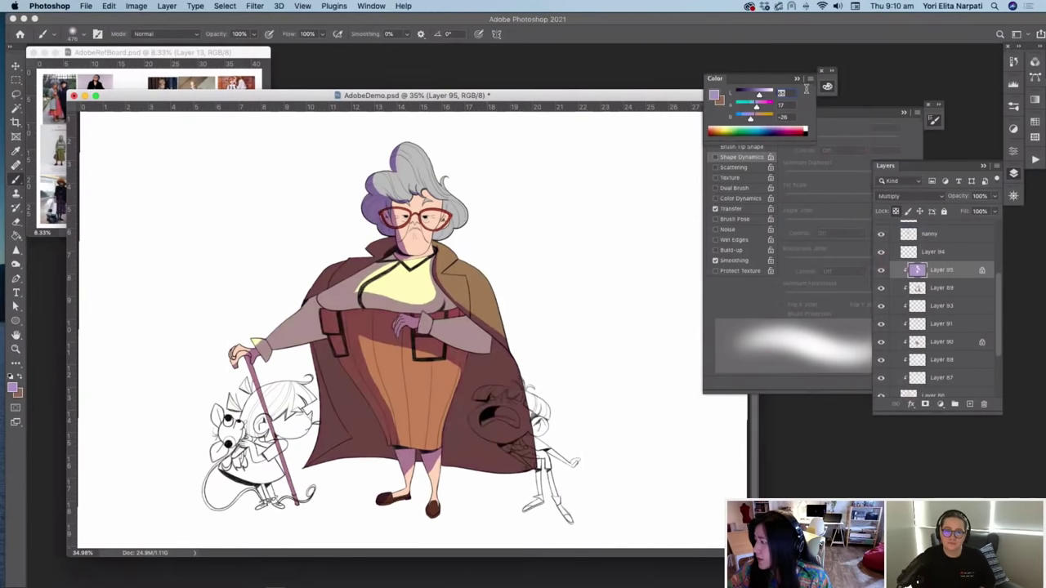
left_click_drag(759, 95, 753, 95)
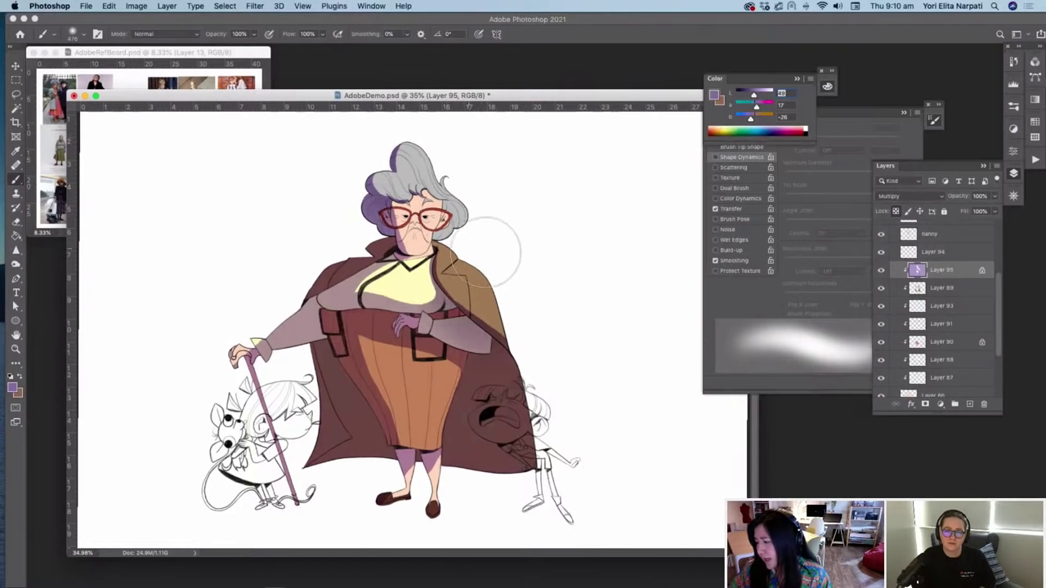
left_click_drag(369, 286, 396, 321)
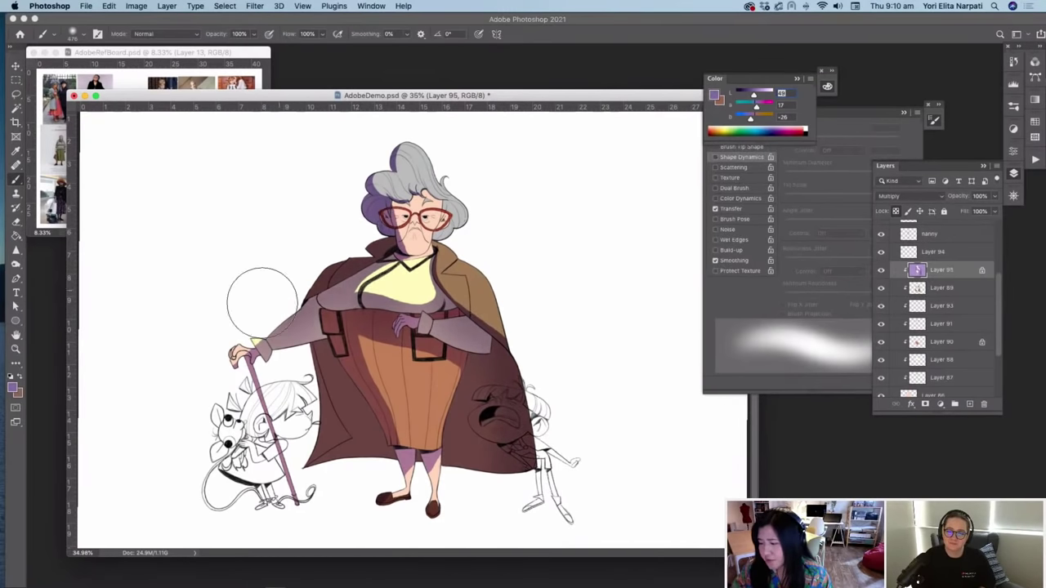
key("super+z")
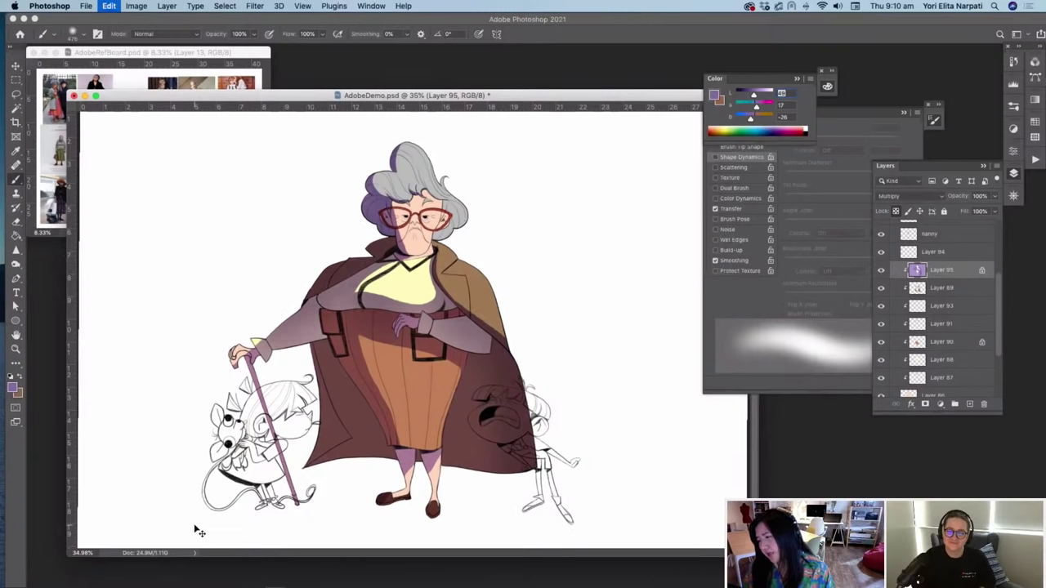
key("super+z")
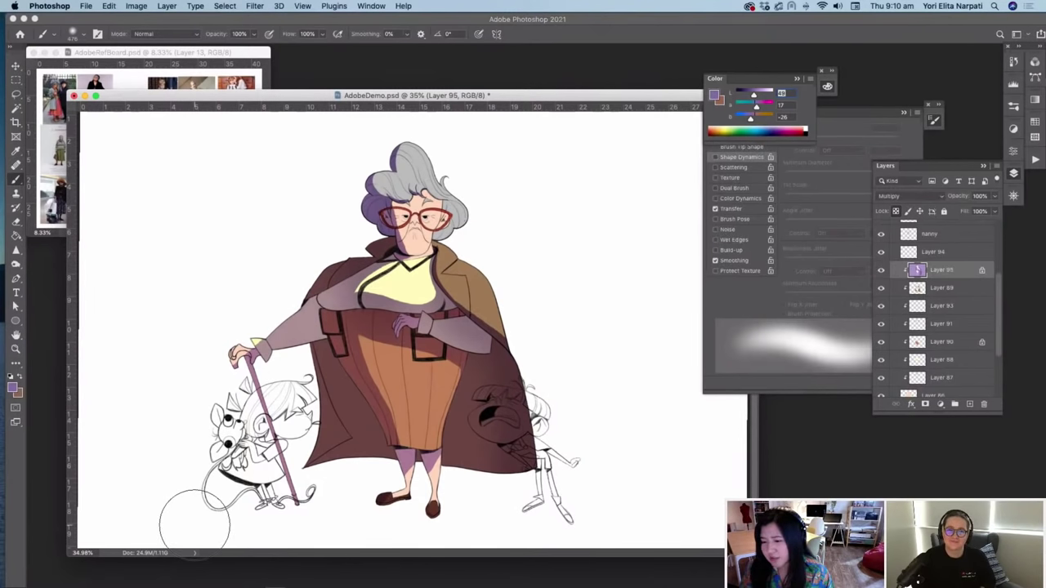
left_click(15, 266)
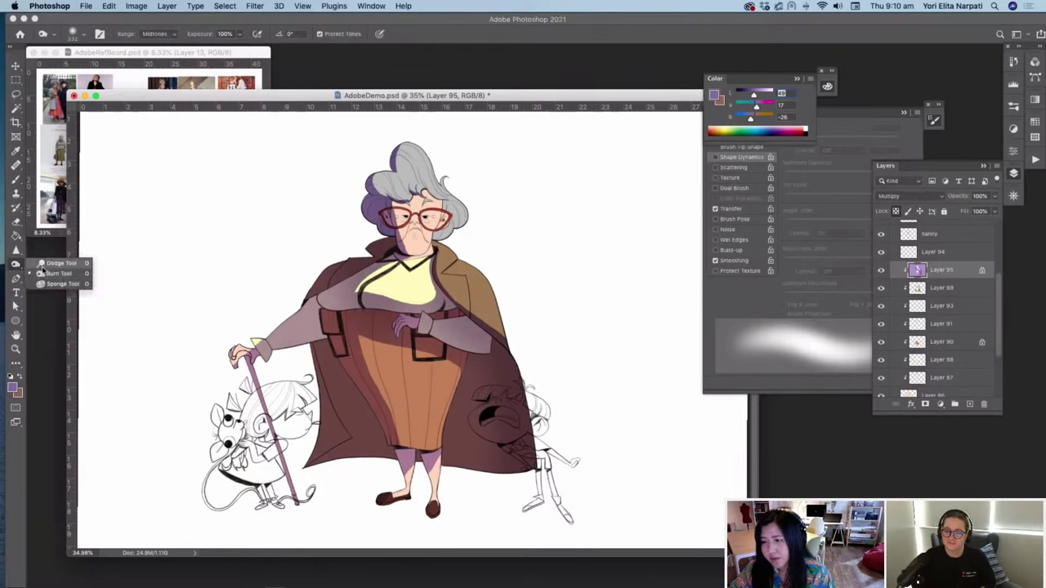
left_click(162, 23)
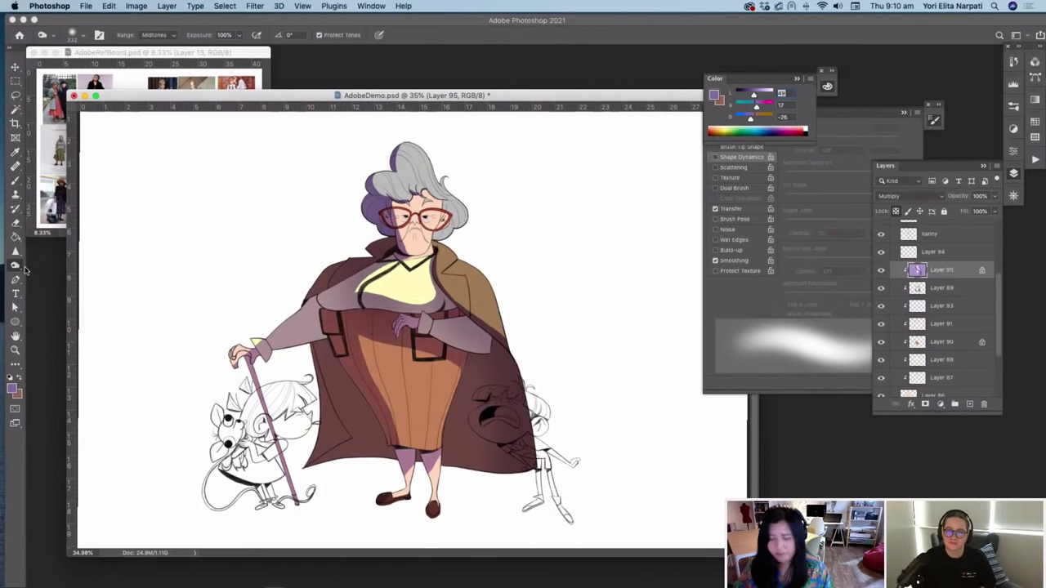
key("b")
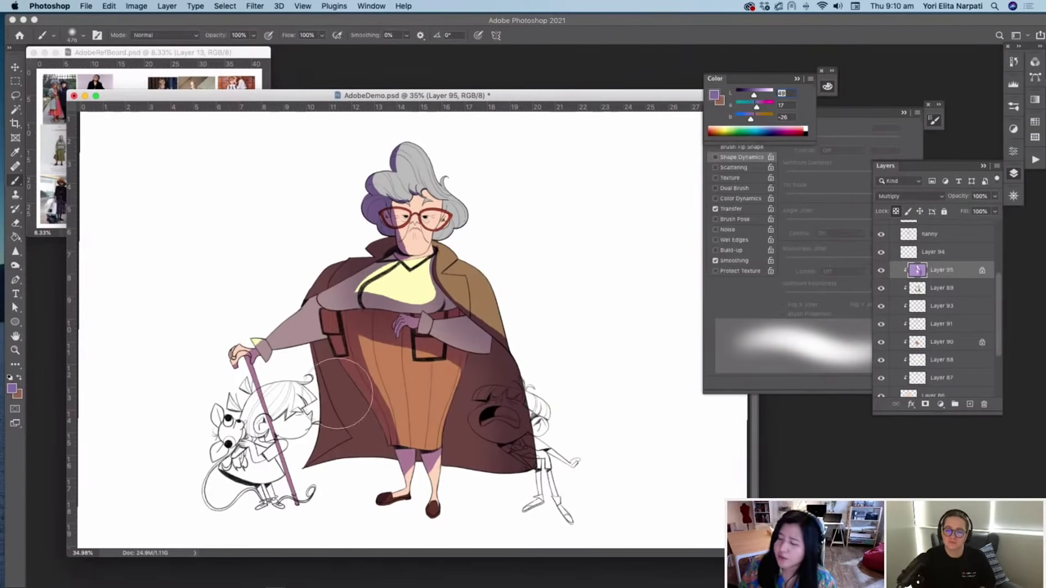
Step: Set the foreground colour to the teal 52b1b0
left_click(12, 389)
left_click_drag(699, 391, 704, 448)
left_click_drag(702, 444, 704, 392)
left_click_drag(704, 431, 709, 390)
left_click(627, 367)
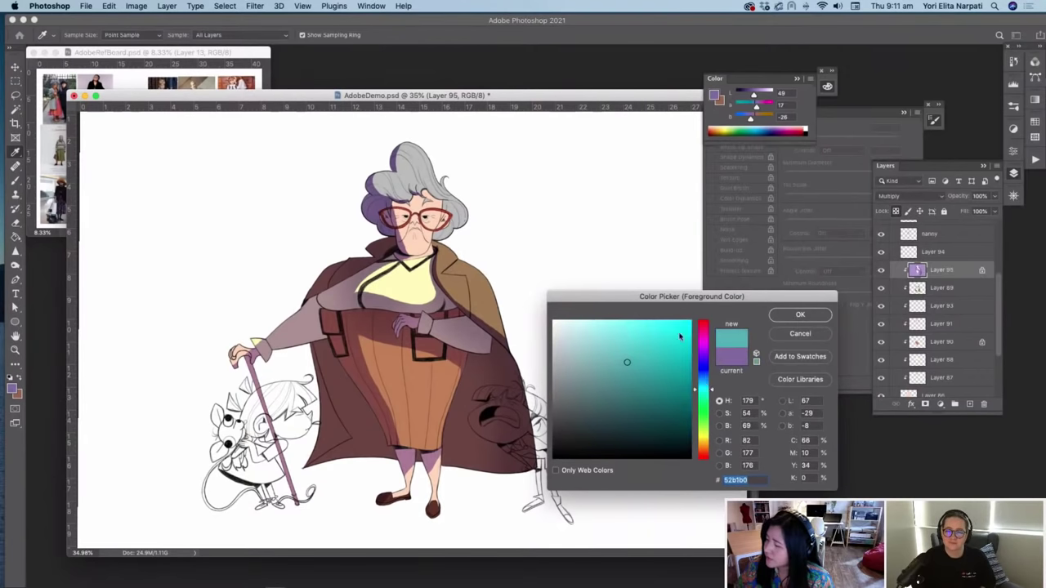
left_click(797, 315)
Step: Paint soft teal over the shadows on the nanny's head, blouse, skirt and coat, and enlarge the brush to 508 px
left_click_drag(506, 325, 501, 291)
mouse_move(471, 243)
left_mouse_down()
mouse_move(459, 184)
mouse_move(392, 147)
mouse_move(393, 195)
mouse_move(474, 343)
left_mouse_up()
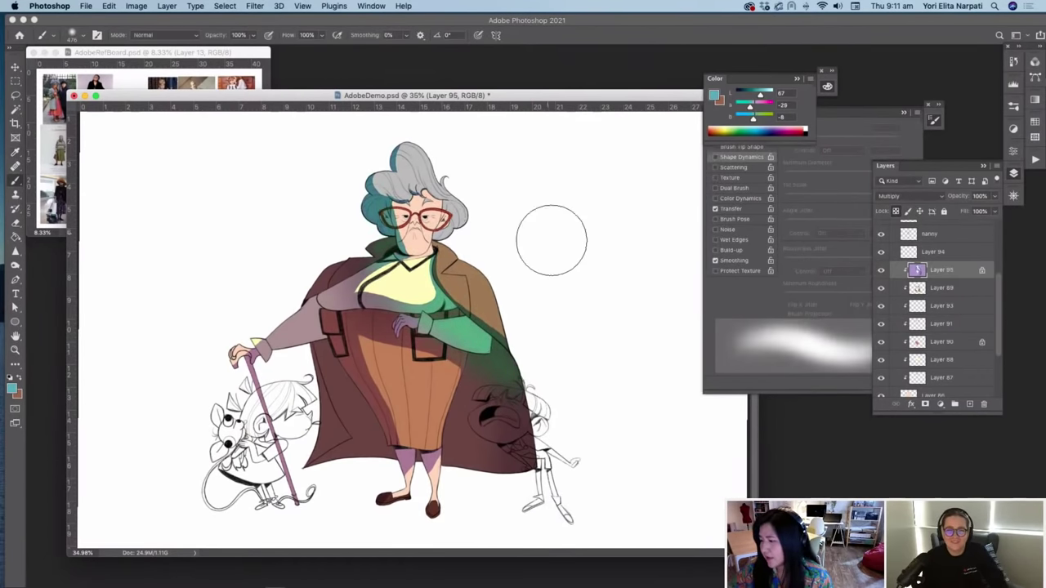
right_click(549, 232)
left_click(667, 69)
key("Return")
mouse_move(493, 232)
left_mouse_down()
mouse_move(391, 225)
mouse_move(538, 380)
left_mouse_up()
right_click(550, 256)
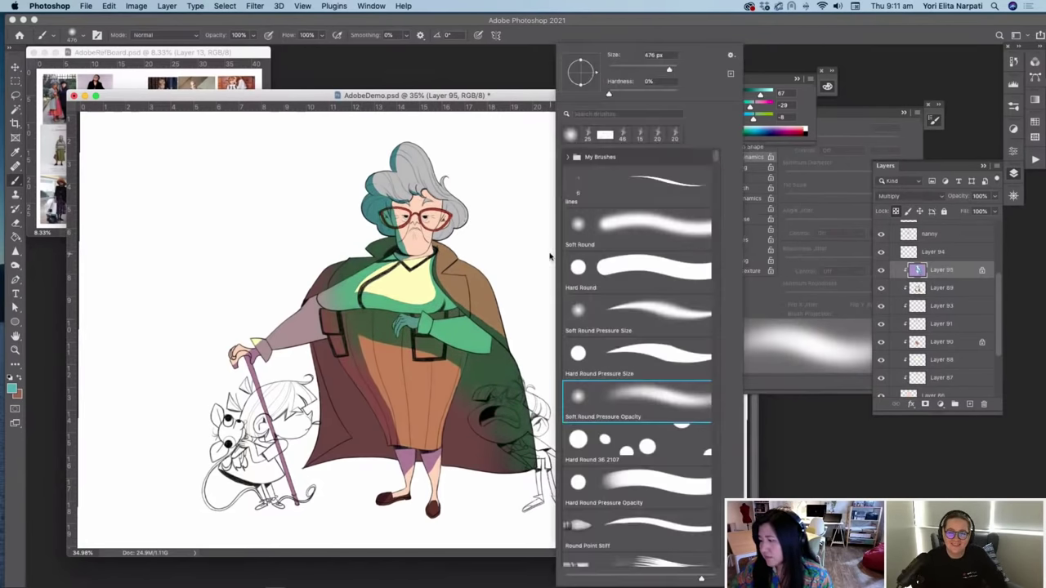
left_click_drag(669, 72, 671, 71)
Step: Shift Layer 95's shadow colours towards blue and pink with a Hue/Saturation Hue of +47
left_click(136, 5)
left_click(136, 6)
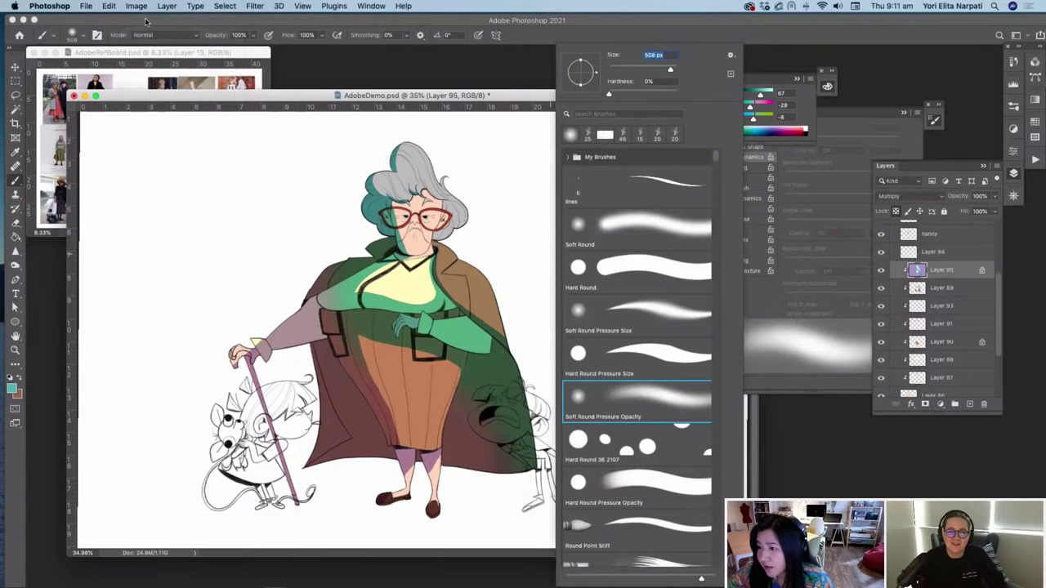
left_click(136, 6)
mouse_move(155, 35)
left_click(282, 93)
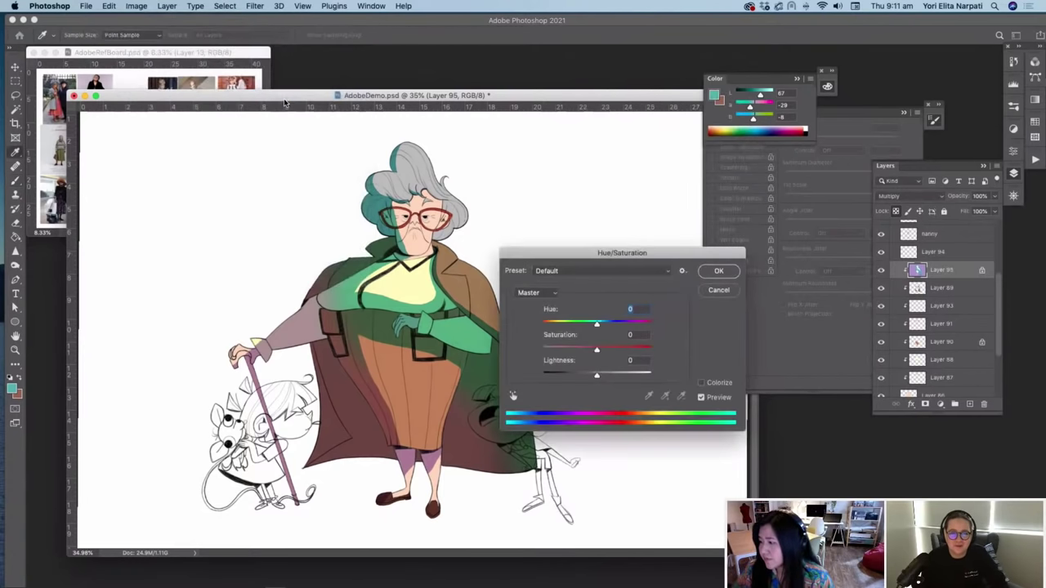
left_click_drag(595, 324, 627, 328)
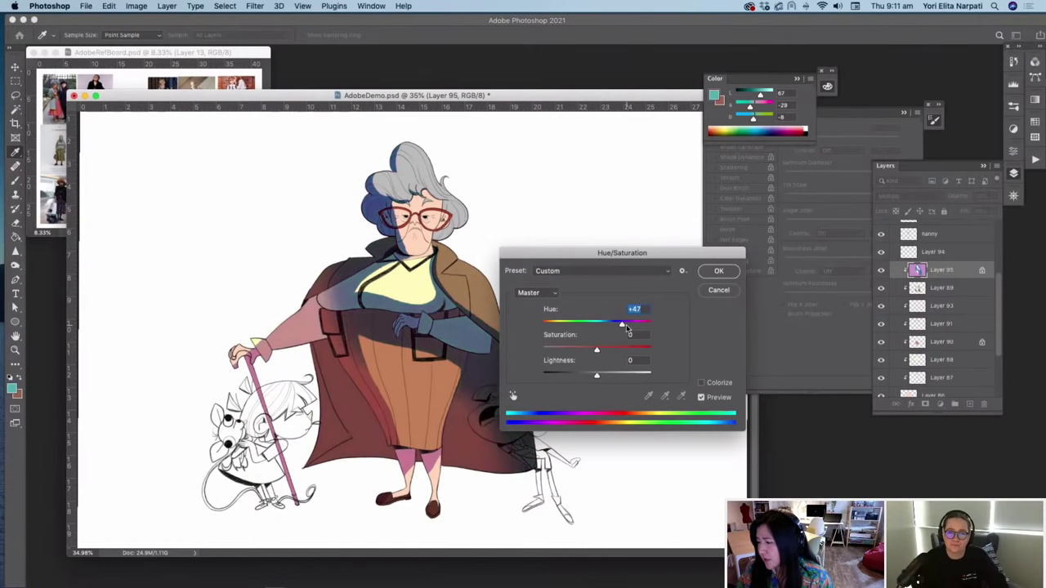
left_click(715, 272)
Step: Lower Layer 95's opacity to 66%, try a soft stroke over the shaded hair and face, and undo it
left_click(993, 197)
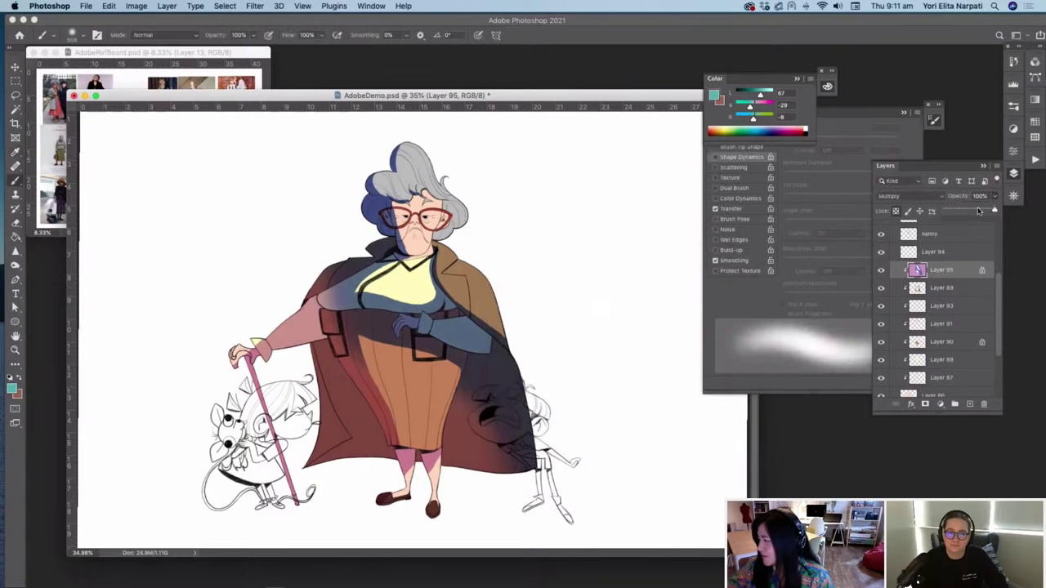
left_click_drag(978, 210, 968, 209)
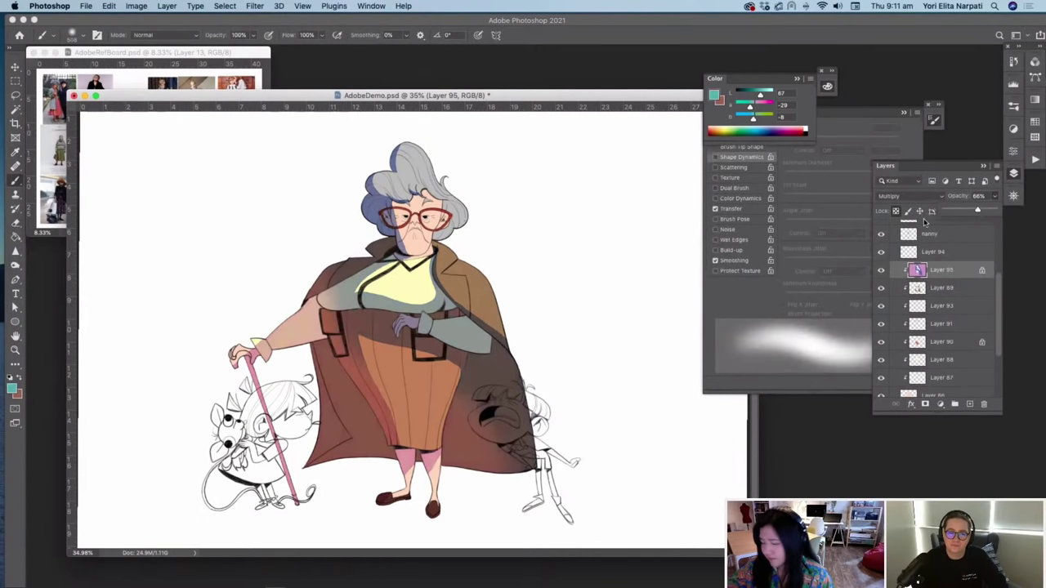
key("Return")
left_click_drag(392, 167, 384, 228)
key("super+z")
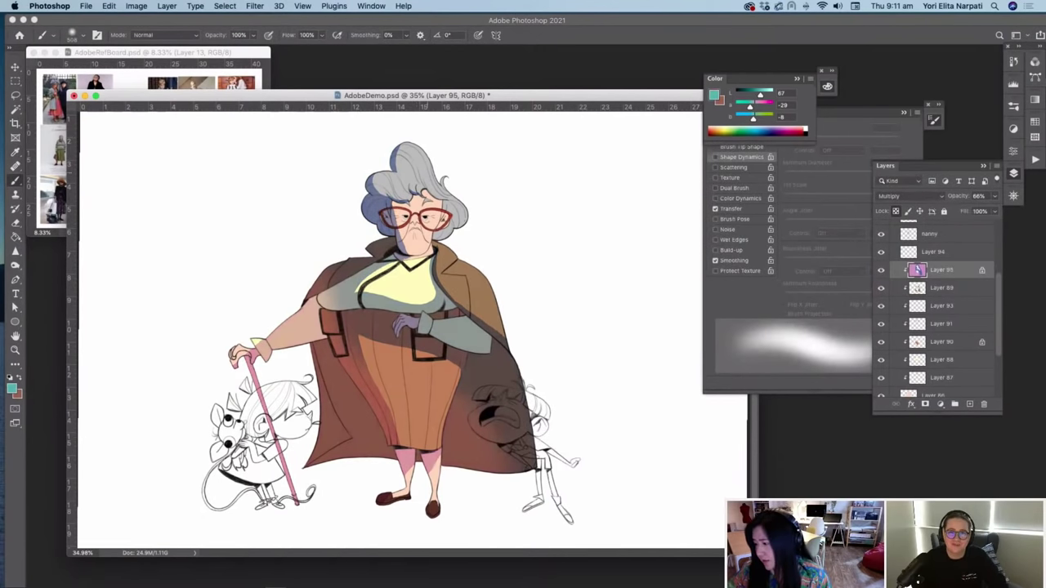
Step: Switch Layer 95 to Normal blending and paint a sampled muted blue-violet over the shadows on the coat, sleeve and skirt
left_click(899, 196)
left_click(889, 169)
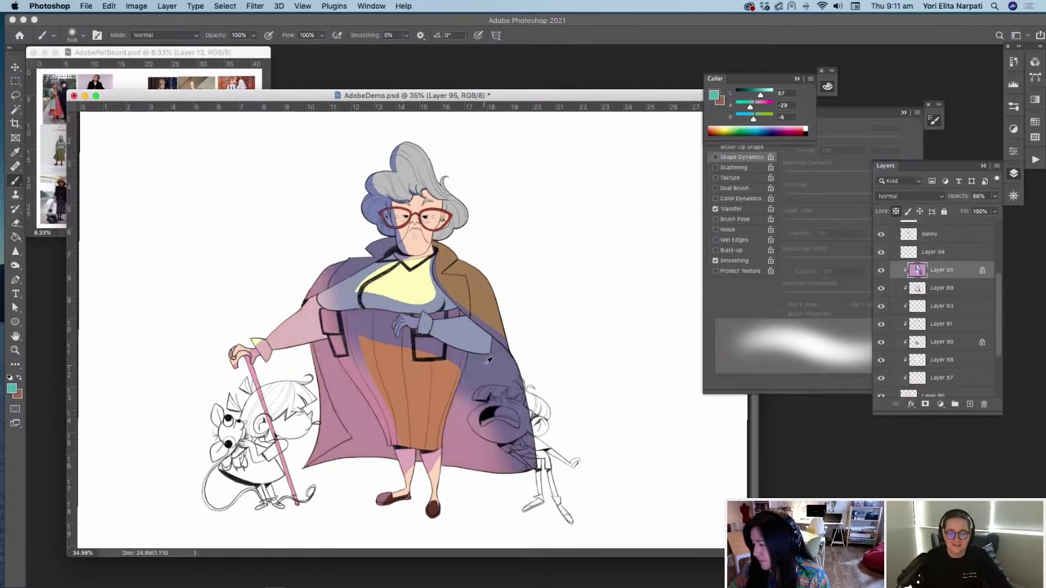
left_click_drag(343, 286, 327, 351)
mouse_move(490, 401)
left_mouse_down()
mouse_move(478, 445)
mouse_move(427, 524)
left_mouse_up()
mouse_move(384, 392)
left_mouse_down()
mouse_move(416, 529)
mouse_move(359, 454)
left_mouse_up()
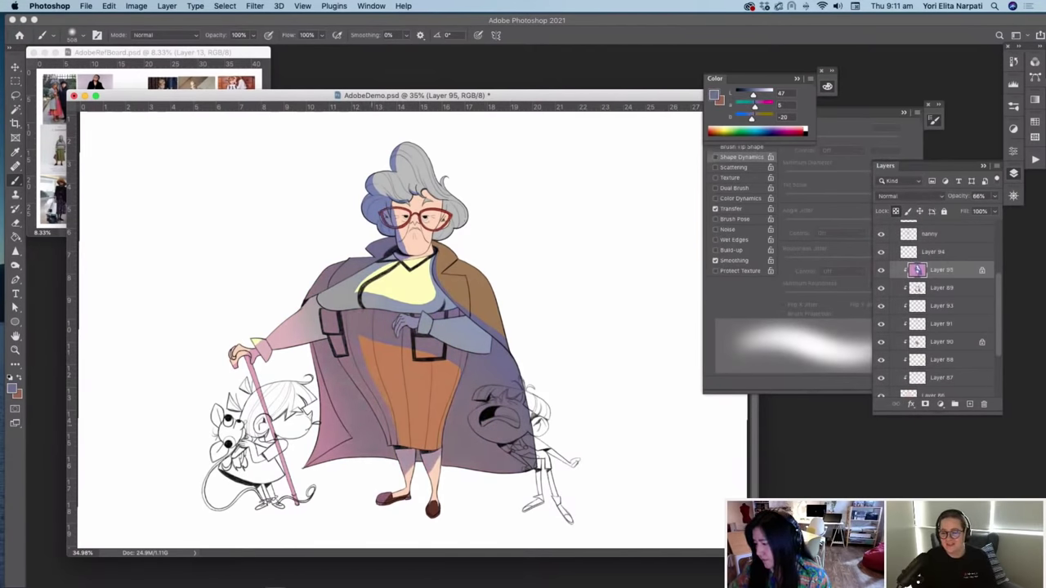
Step: Return Layer 95 to Multiply blending and compare the nanny with the shadow layer hidden and shown
left_click(900, 196)
left_click(897, 230)
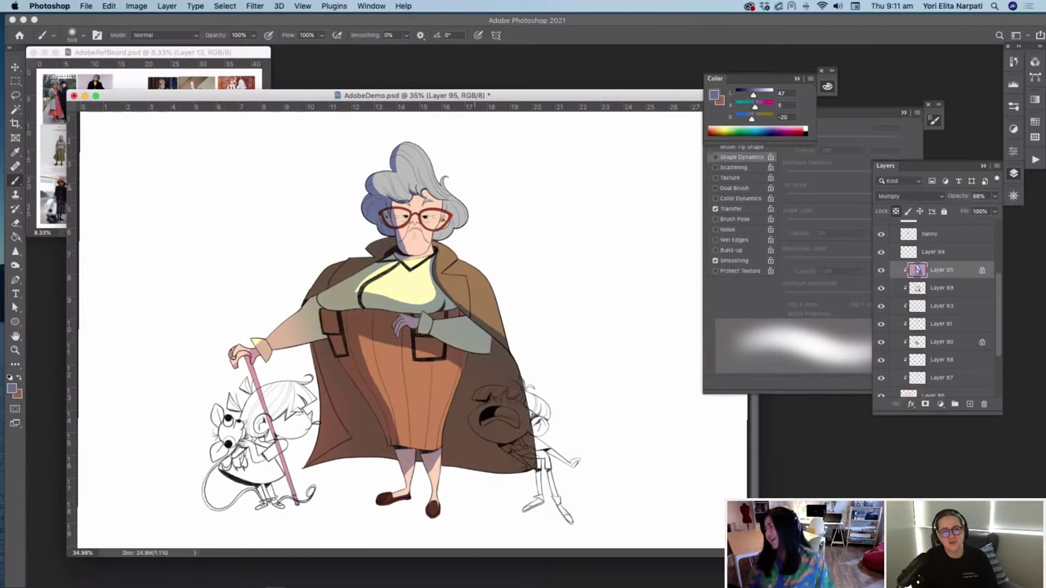
left_click(882, 272)
left_click(881, 271)
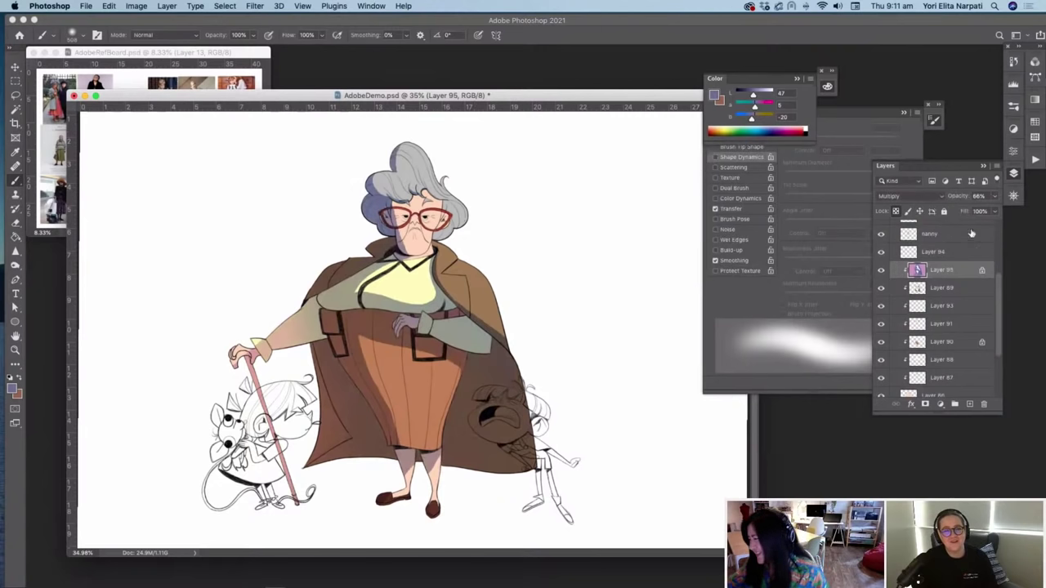
Step: Collapse and hide the linesdone group, and expand the colours group to reach the second colour version
left_click_drag(998, 282, 994, 244)
left_click(893, 255)
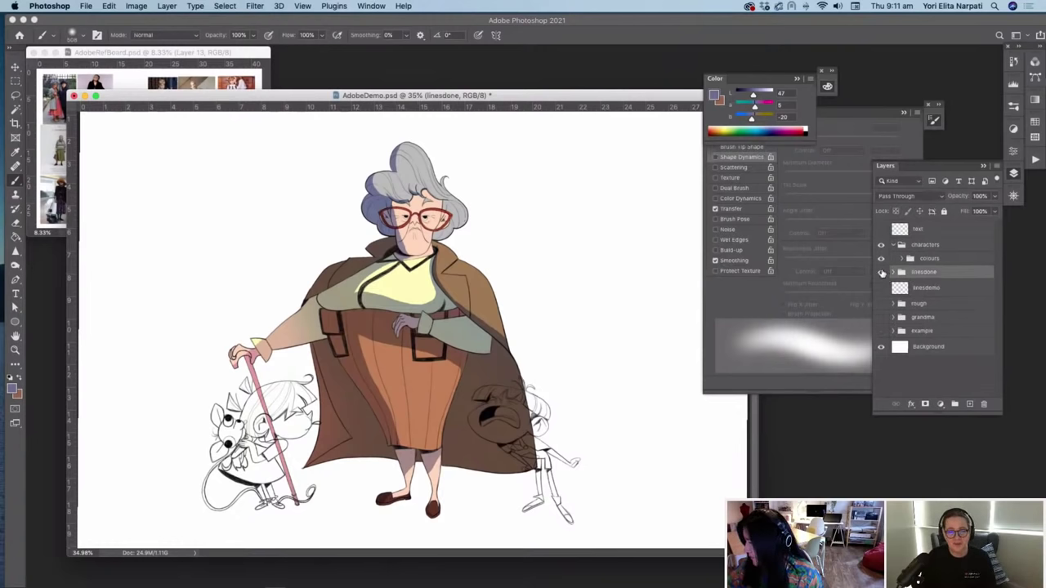
left_click(881, 272)
left_click(902, 258)
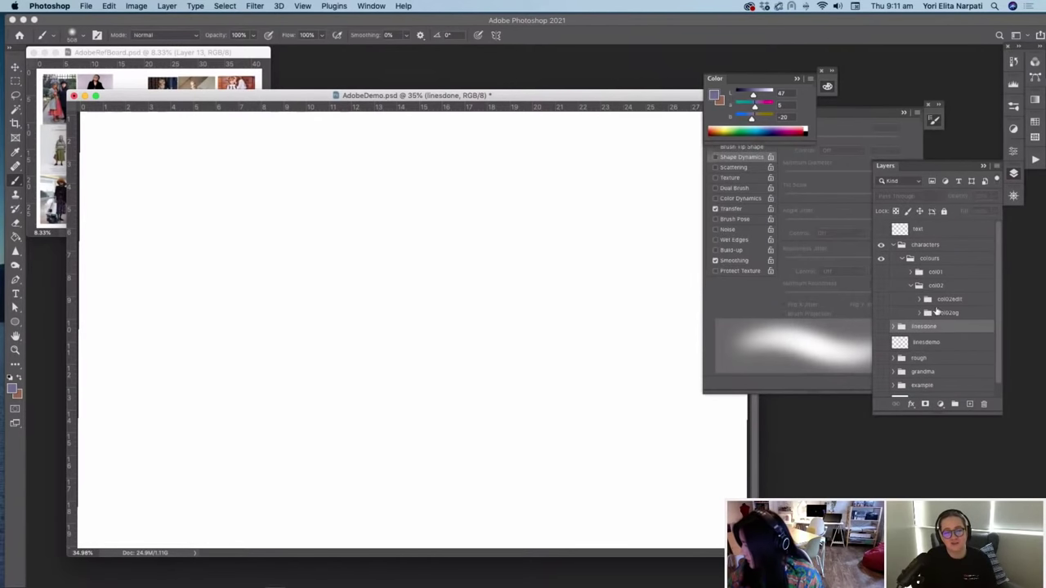
left_click(881, 328)
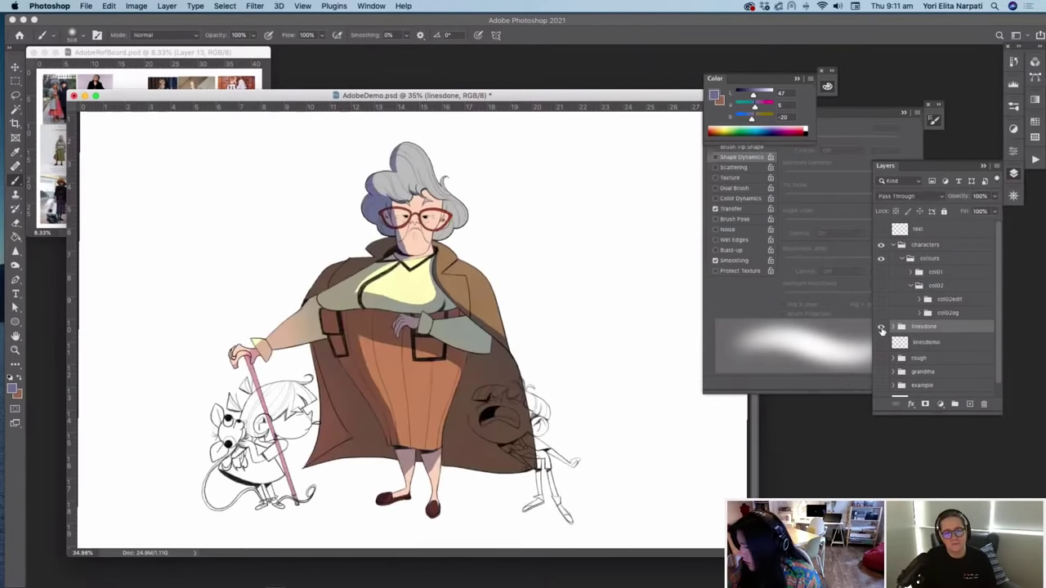
left_click(882, 328)
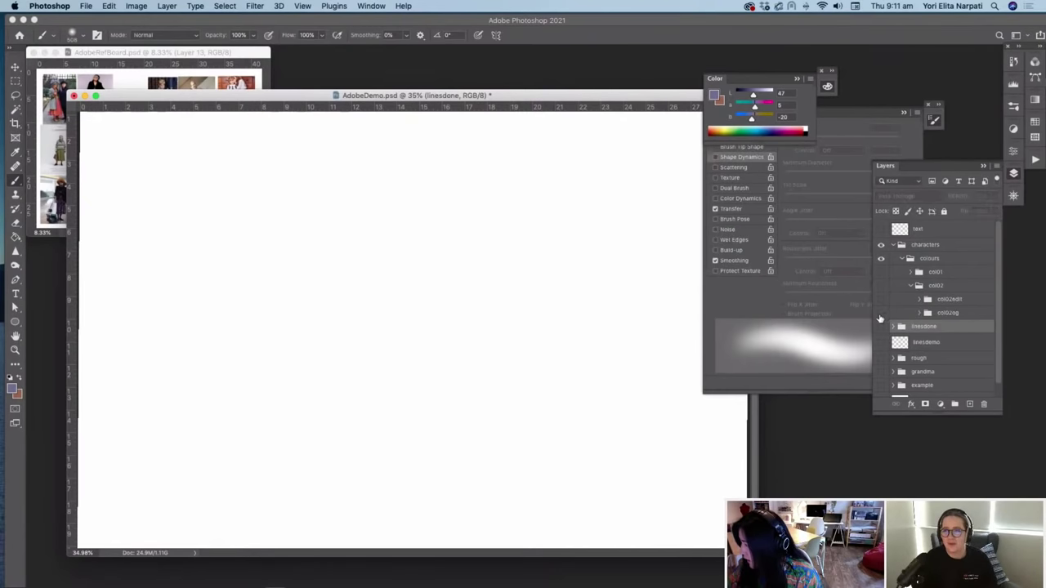
Step: Show the col02og group and compare the finished characters with its three adjustment layers hidden and shown
left_click(881, 314)
left_click(918, 314)
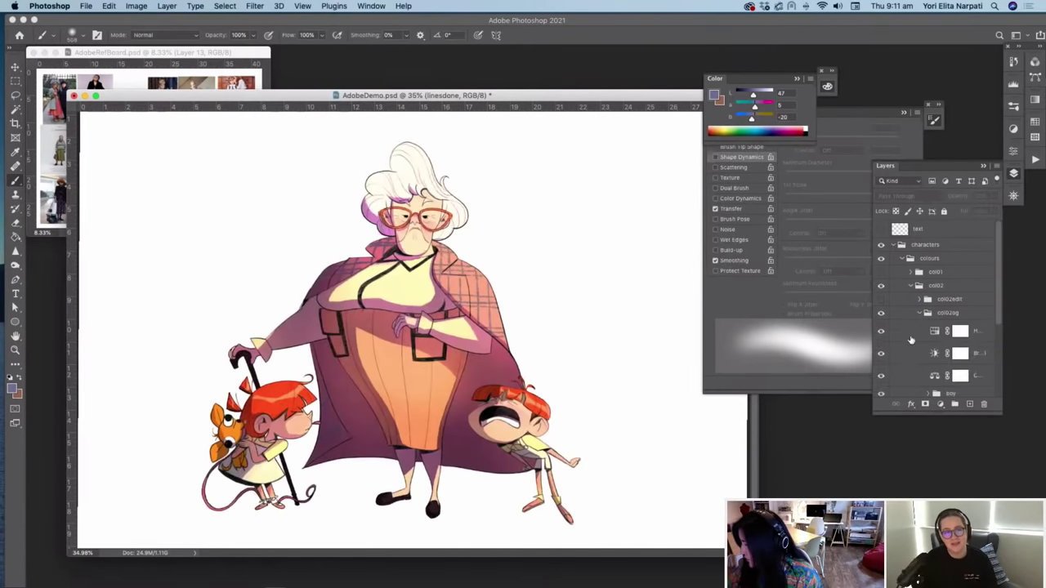
left_click(880, 352)
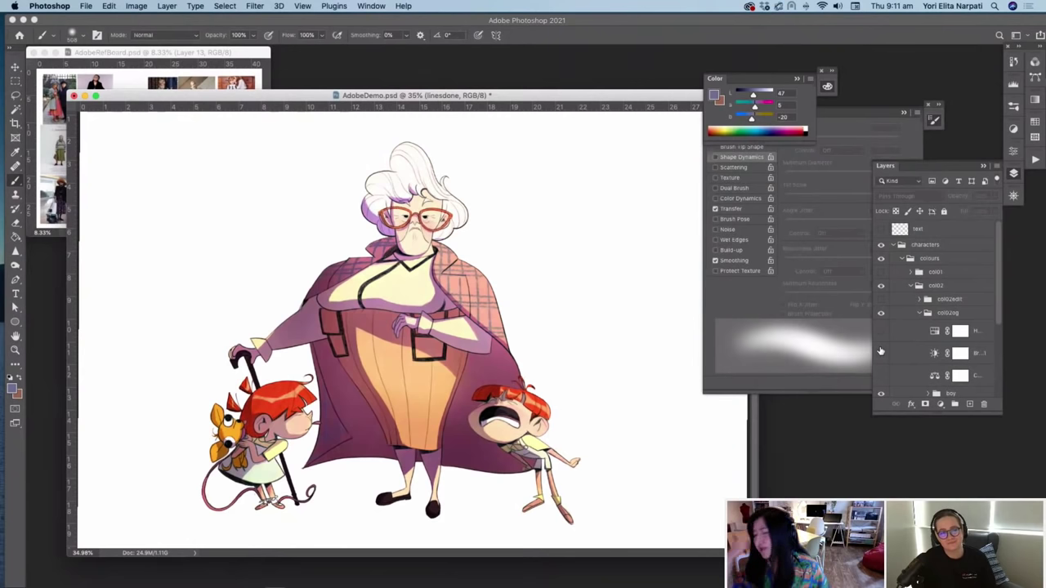
left_click_drag(881, 375, 881, 332)
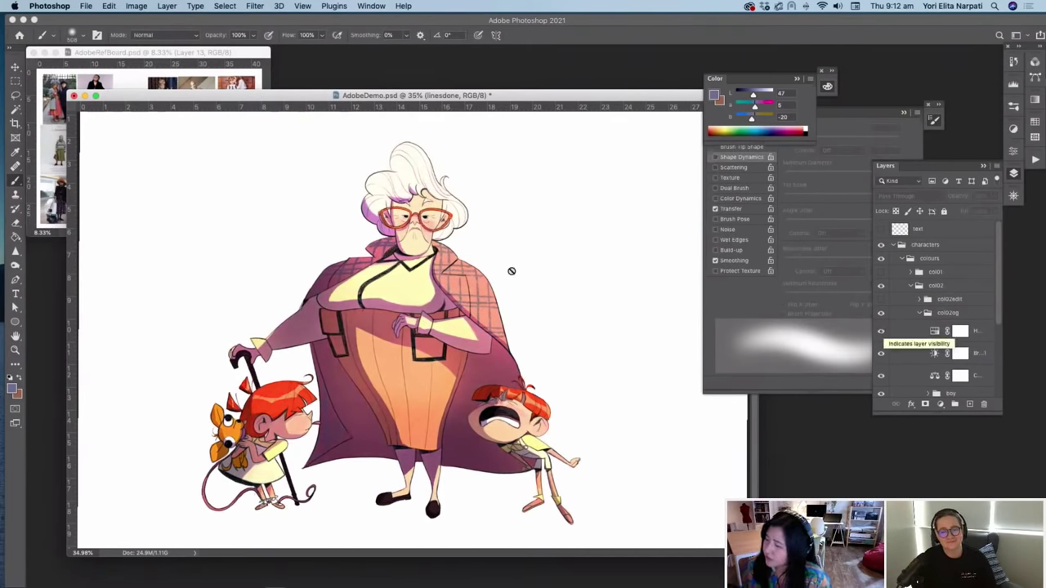
Step: Duplicate the col02og group under its default name and merge the copy into a single layer
left_click(948, 315)
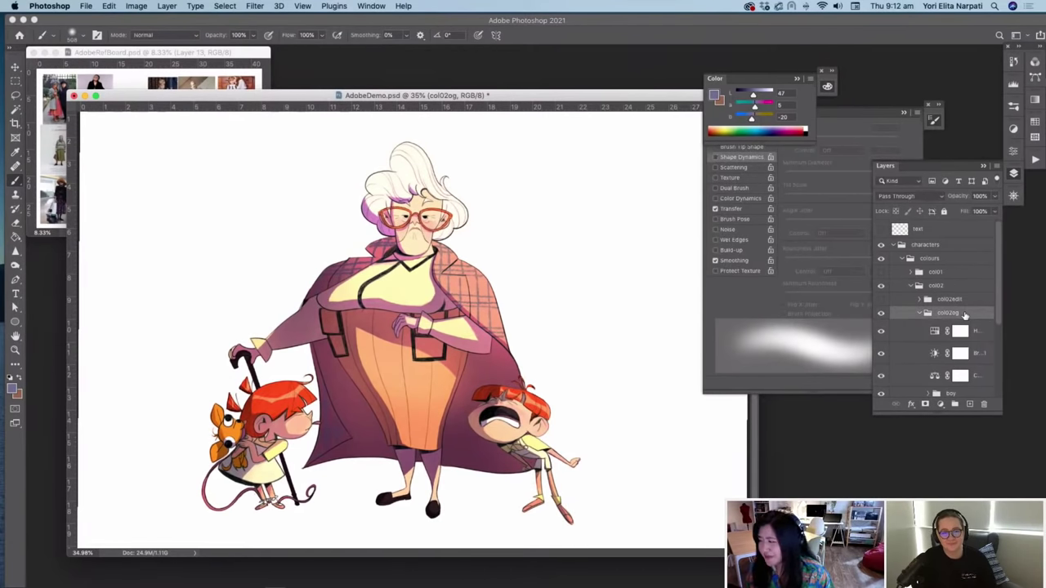
left_click(1012, 197)
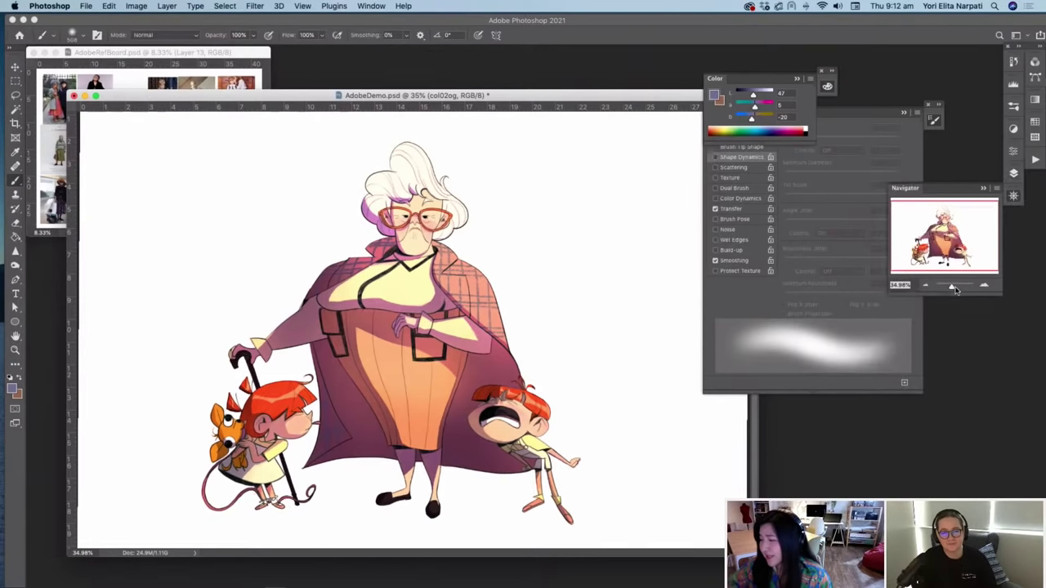
left_click_drag(956, 290, 954, 287)
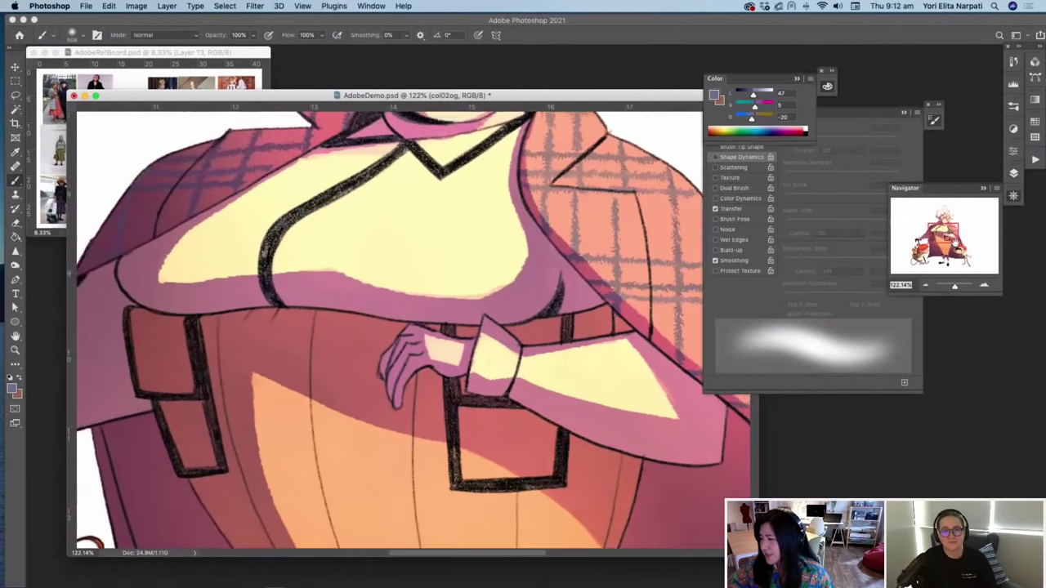
mouse_move(942, 234)
left_mouse_down()
mouse_move(944, 225)
mouse_move(954, 233)
mouse_move(946, 218)
left_mouse_up()
left_click_drag(954, 288, 952, 286)
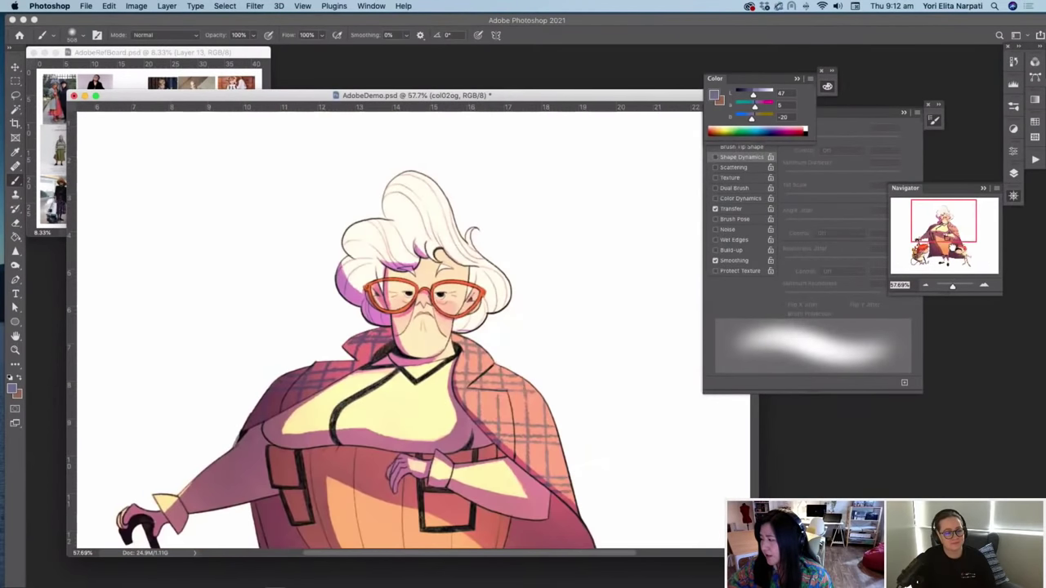
left_click_drag(952, 239, 951, 245)
left_click(1015, 174)
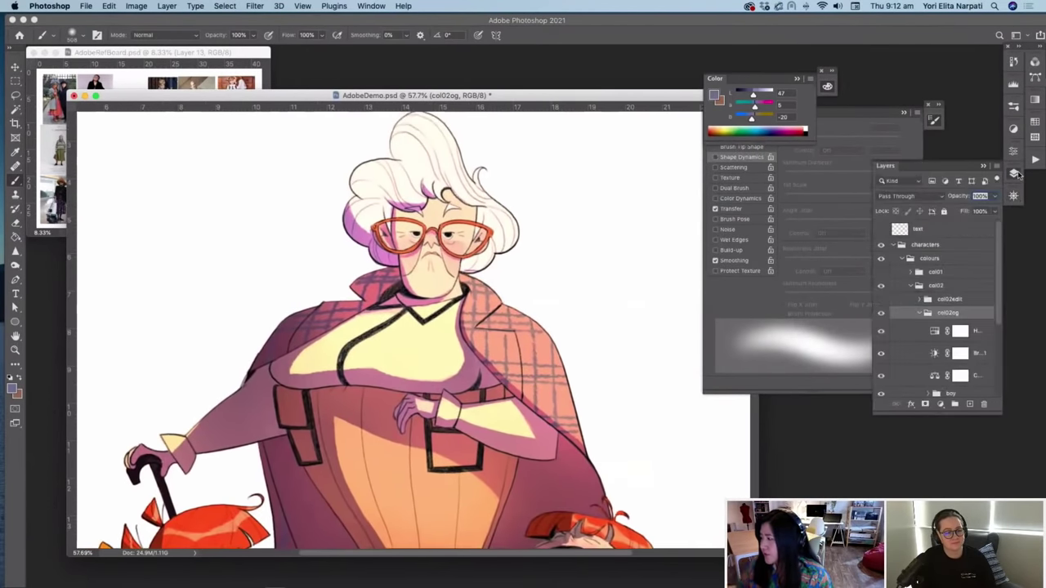
right_click(946, 314)
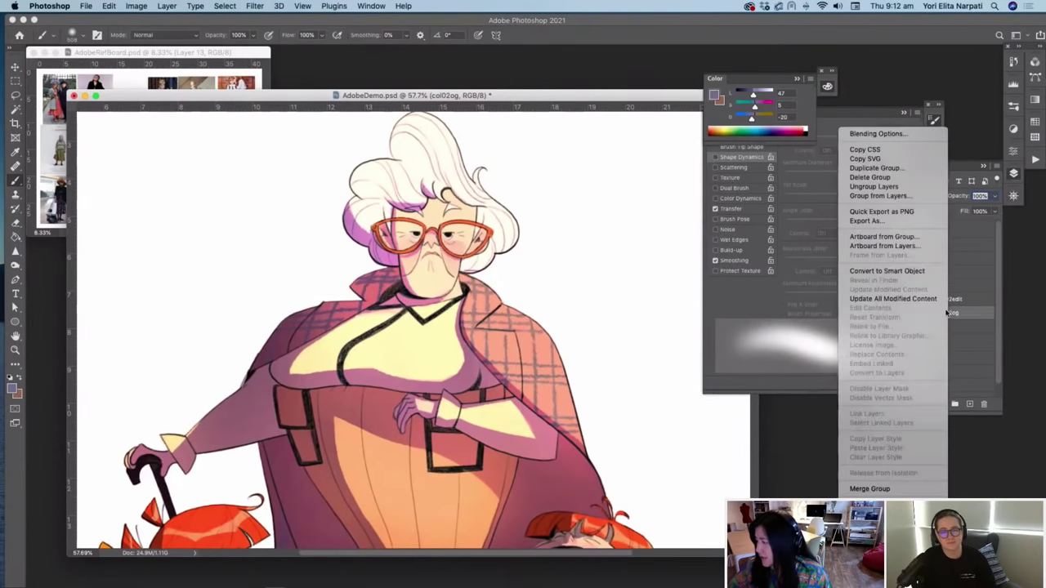
left_click(874, 167)
left_click(622, 255)
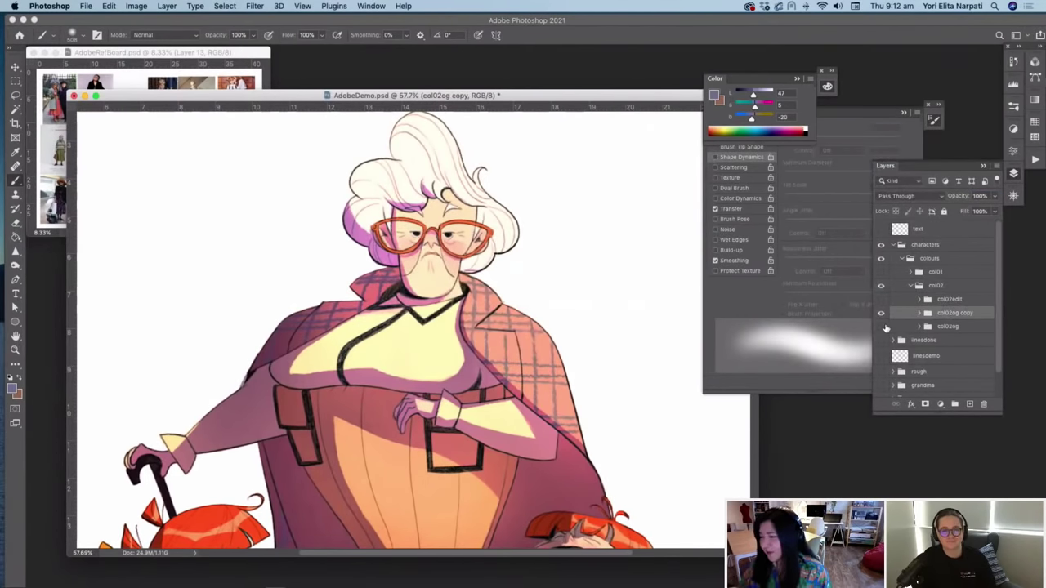
right_click(953, 316)
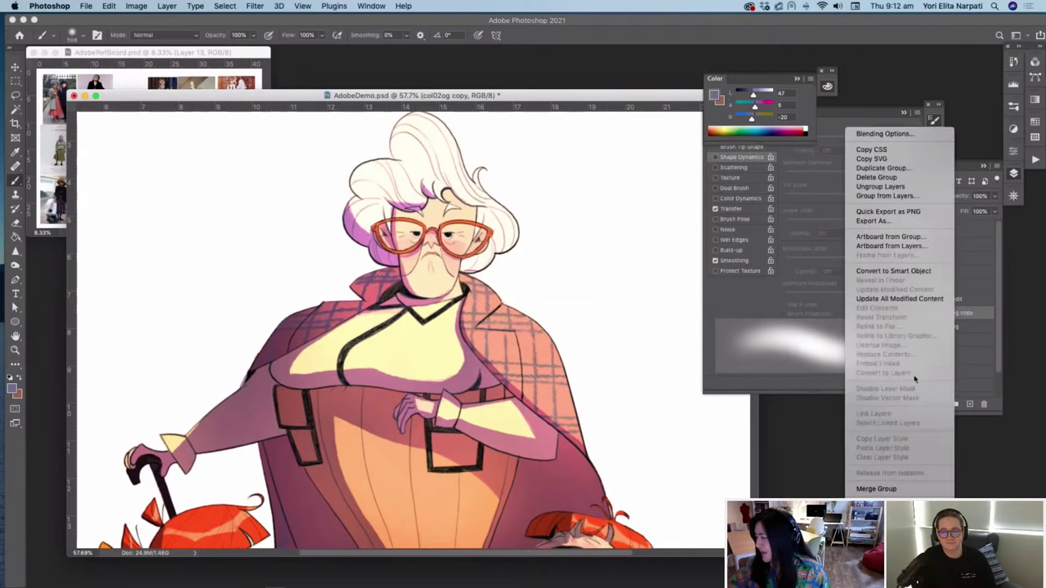
left_click(882, 488)
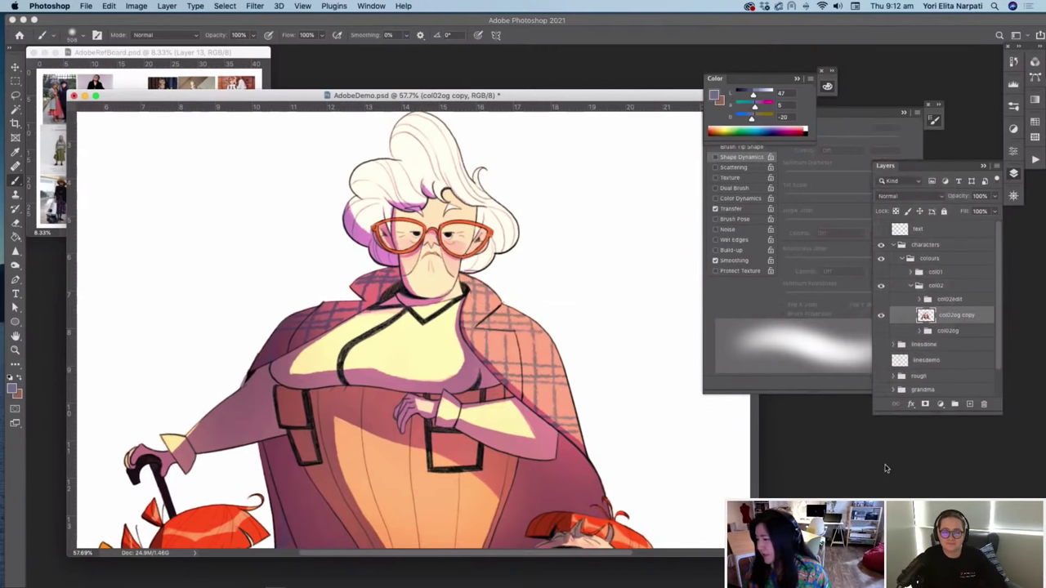
Step: Apply a custom Lens Correction to the col02og copy layer, shifting the red/cyan and blue/yellow fringes in opposite directions
left_click(247, 6)
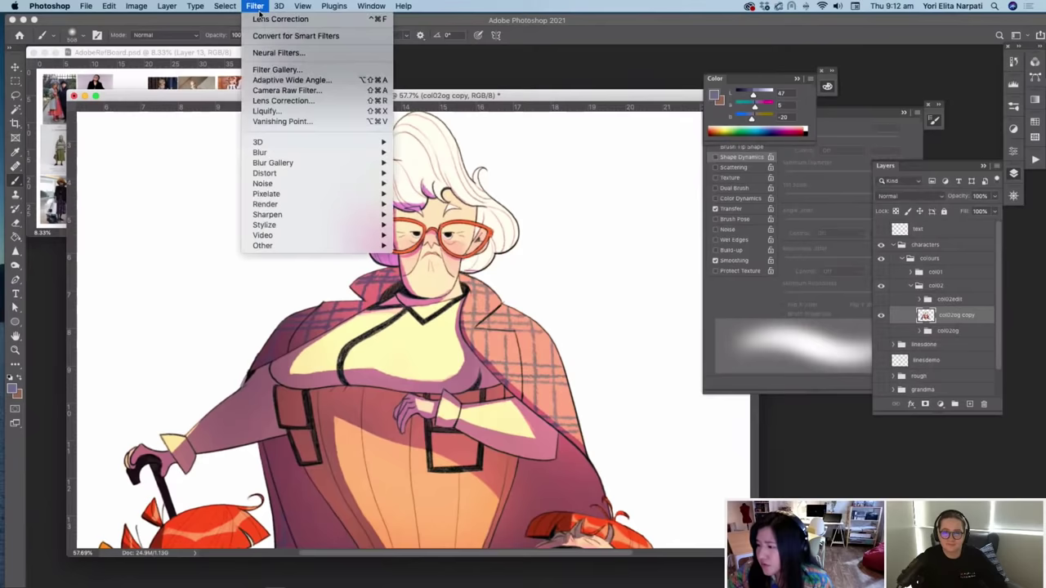
left_click(312, 100)
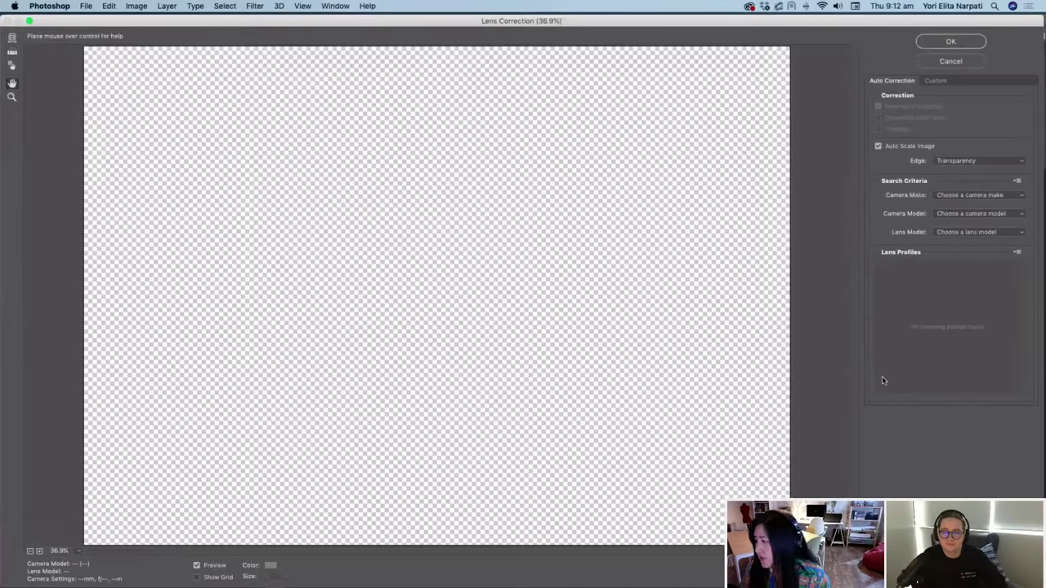
left_click(935, 81)
left_click_drag(952, 175, 1037, 173)
left_click_drag(951, 217, 865, 235)
left_click_drag(868, 23, 864, 44)
left_click(948, 62)
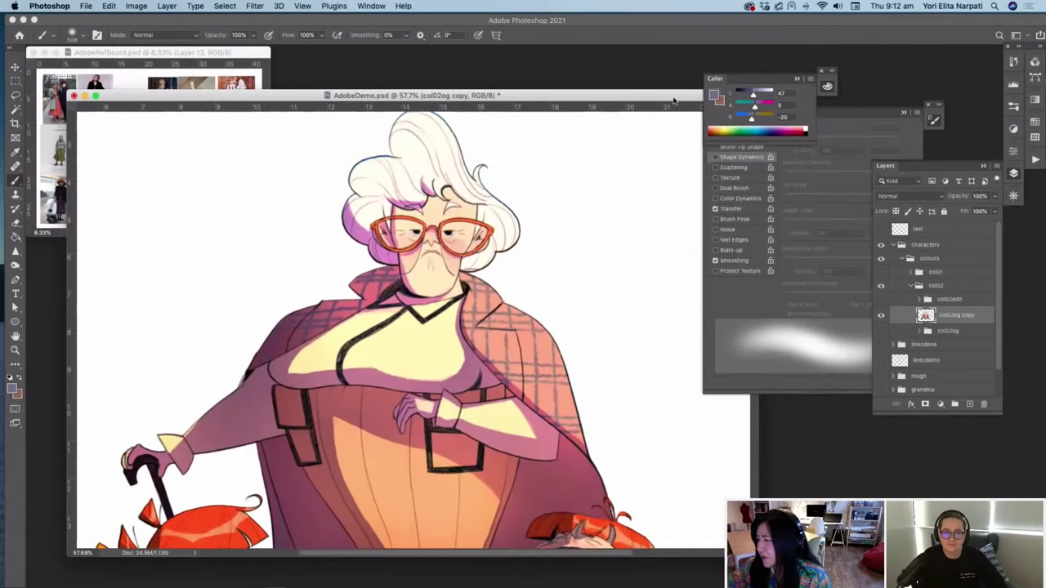
Step: Examine the colour fringing along the nanny's face and hair outlines up close and across the whole group of characters
mouse_move(676, 90)
left_mouse_down()
mouse_move(679, 76)
mouse_move(679, 100)
left_mouse_up()
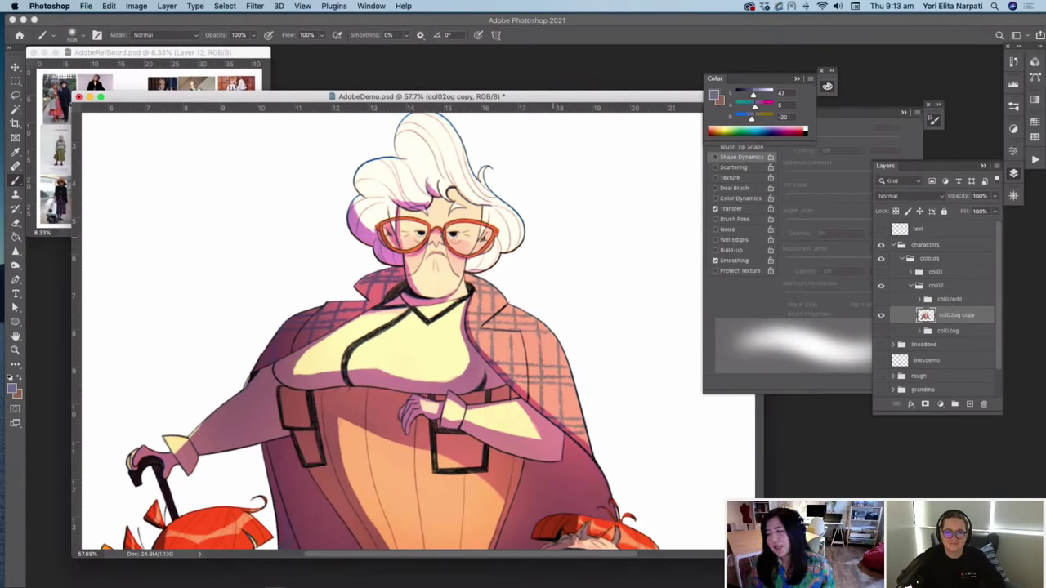
scroll(537, 303, "up", 5)
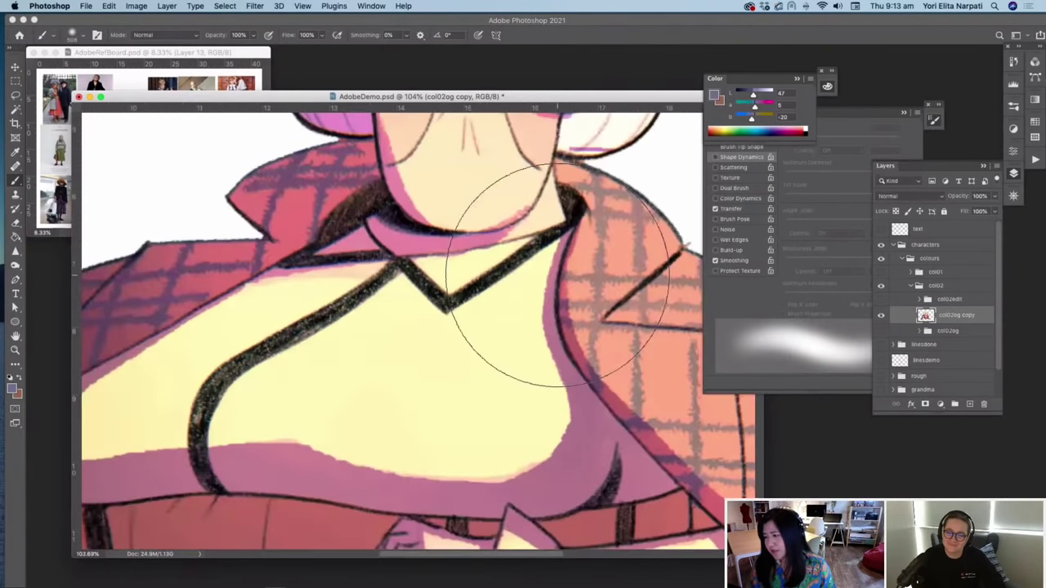
scroll(536, 303, "up", 5)
scroll(539, 278, "up", 3)
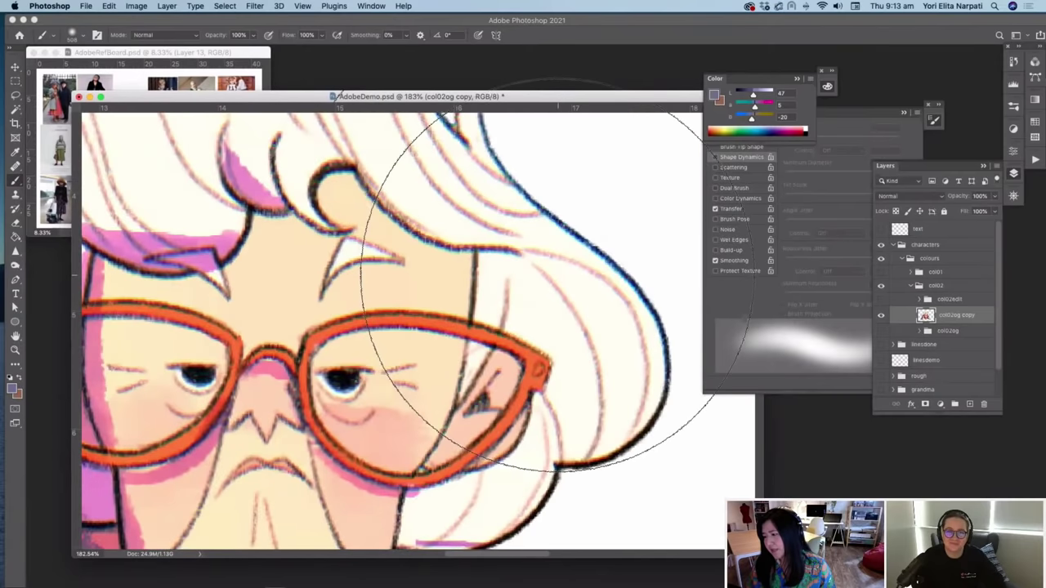
scroll(539, 278, "up", 2)
scroll(539, 277, "down", 8)
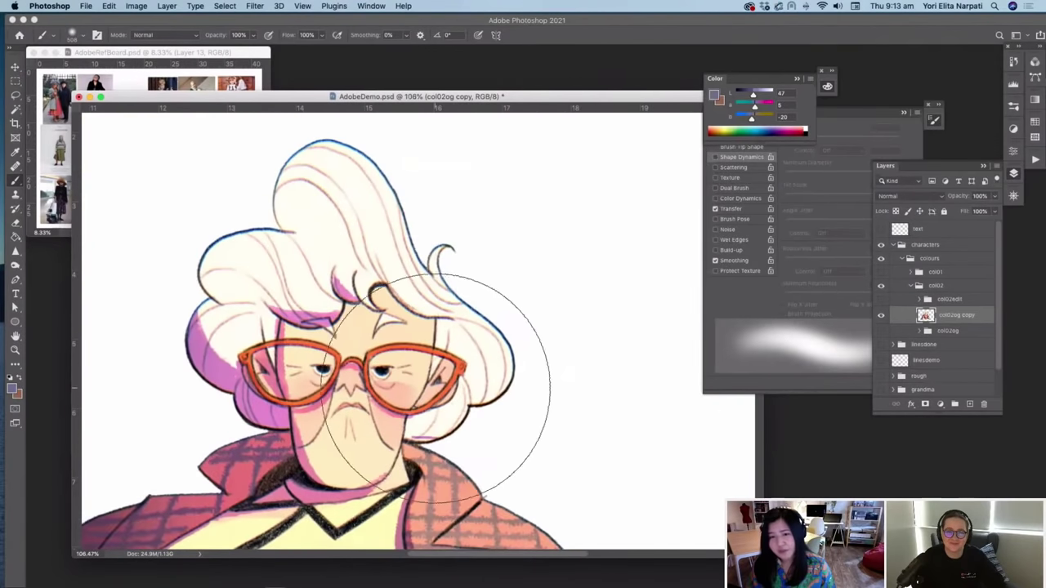
scroll(539, 277, "down", 2)
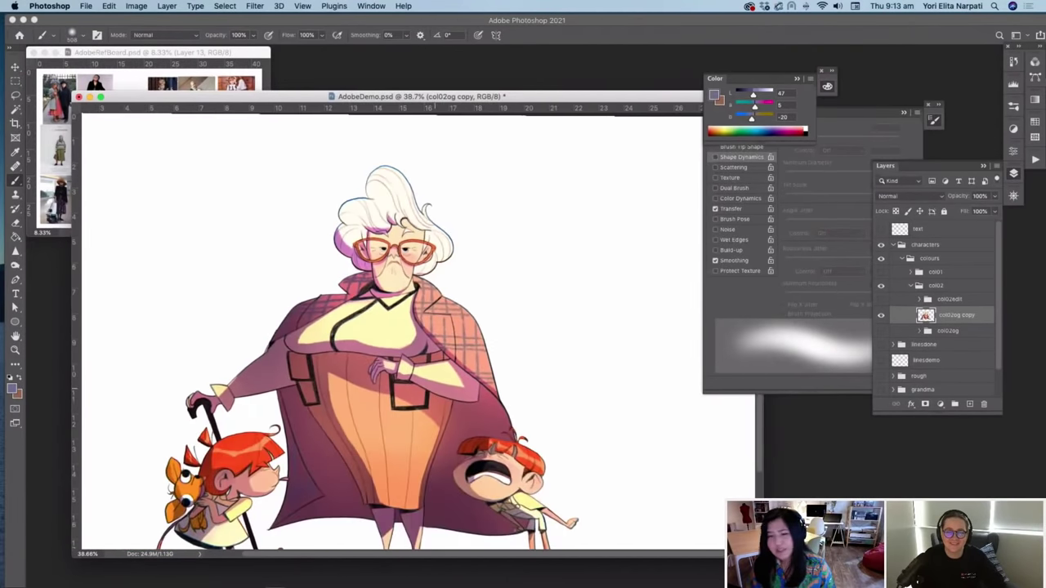
left_click_drag(434, 388, 480, 373)
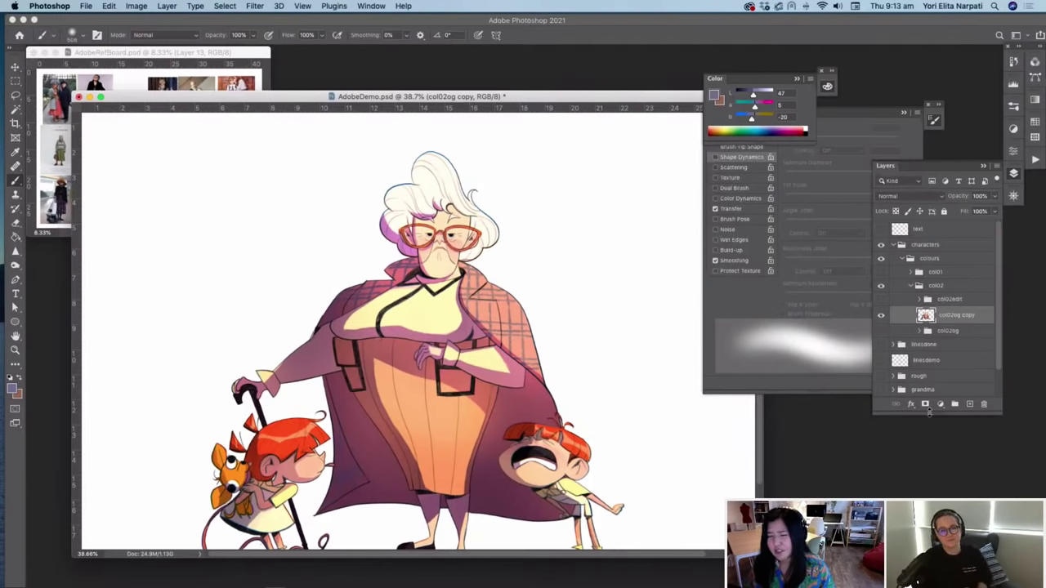
Step: Add a layer above col02og copy, fill it with tan brown (Lab 62, 16, 31) and clip it to the characters
left_click(970, 404)
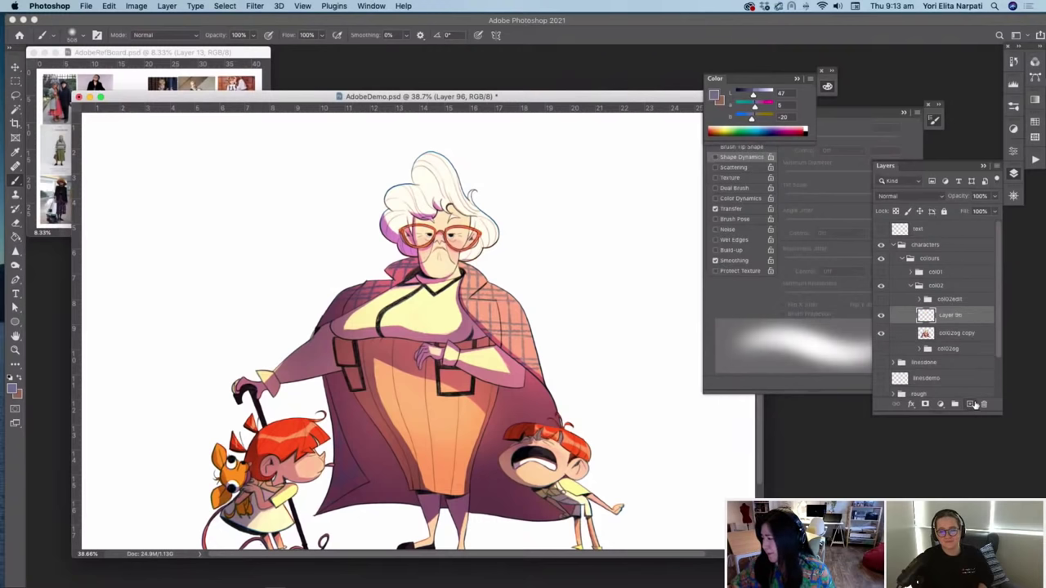
left_click(15, 236)
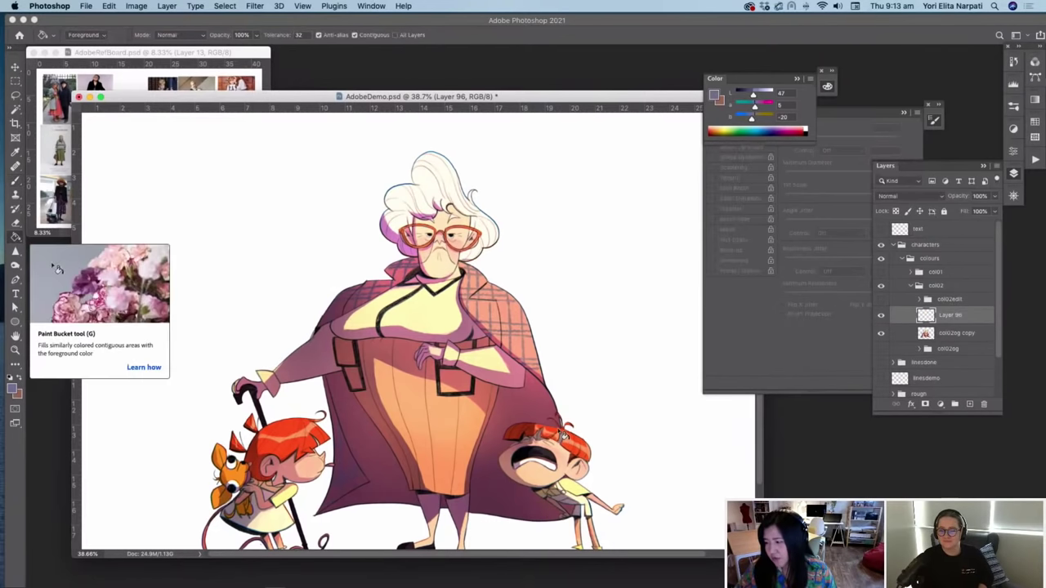
left_click(714, 97)
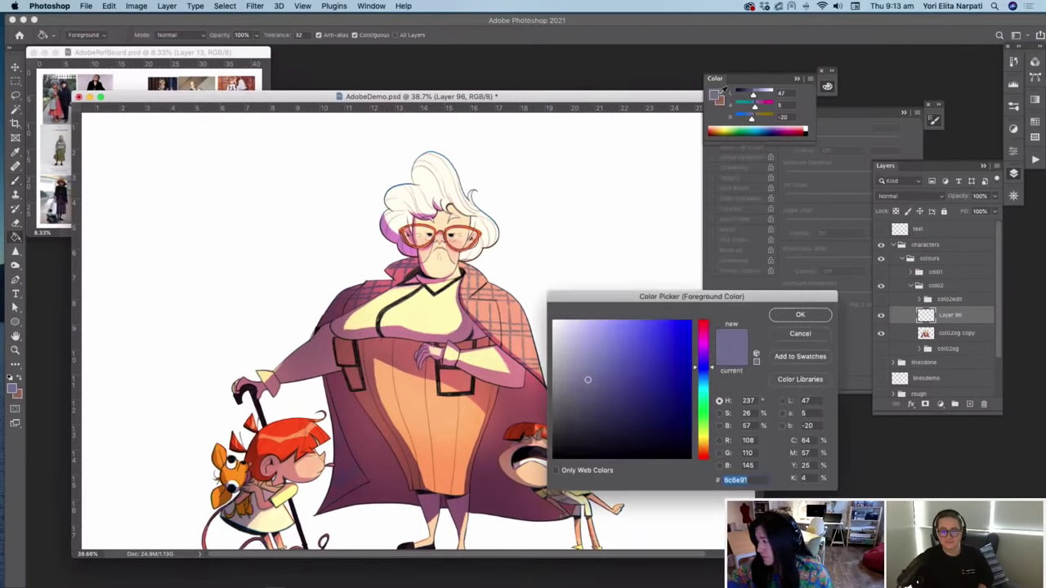
left_click(703, 447)
mouse_move(588, 379)
left_mouse_down()
mouse_move(617, 375)
mouse_move(635, 342)
mouse_move(621, 356)
left_mouse_up()
left_click(800, 315)
key("g")
left_click(490, 427)
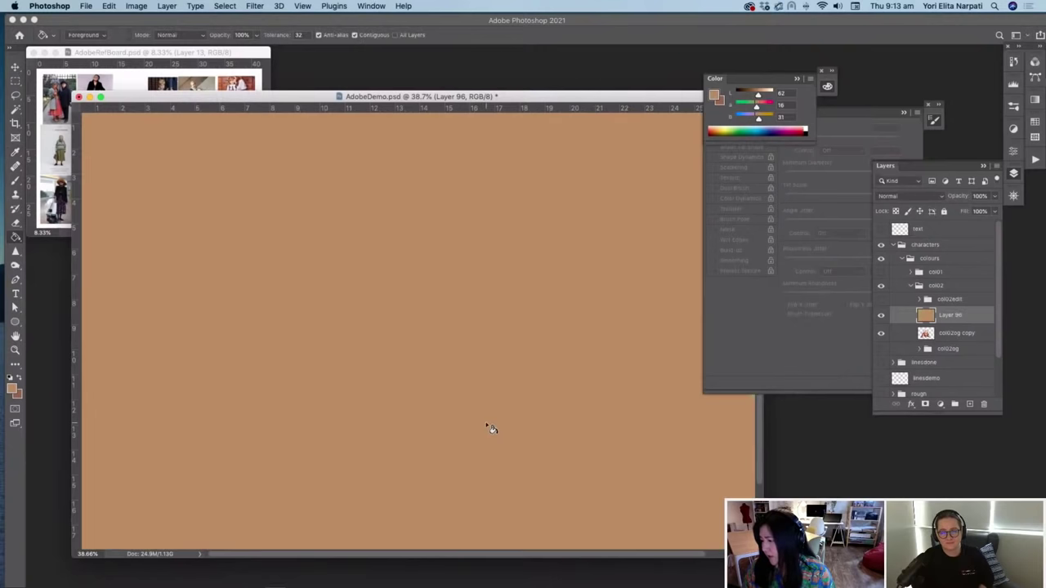
left_click(947, 324, "alt")
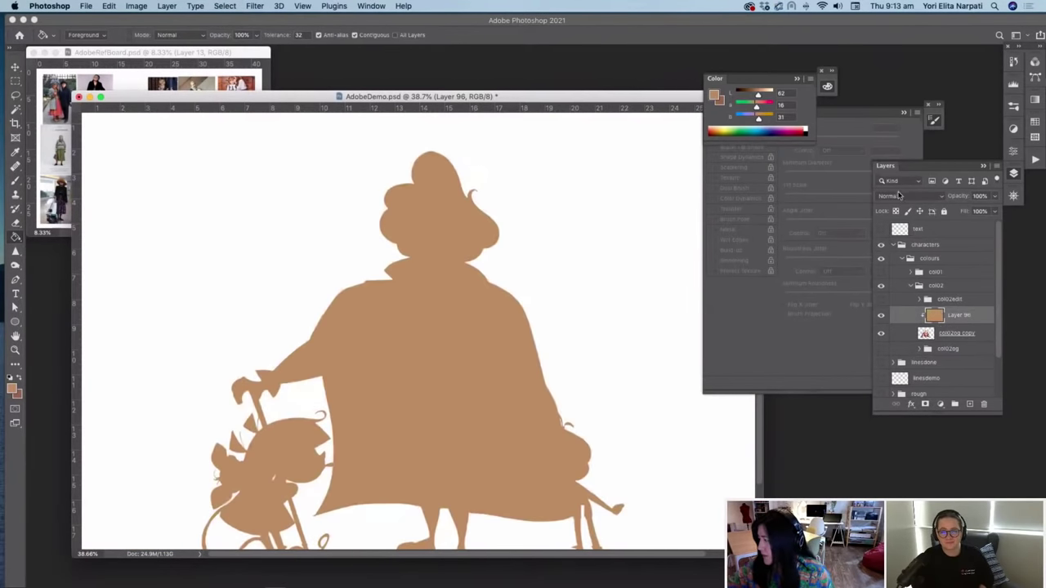
Step: Add 18.92% Uniform noise to the clipped tan layer
left_click(256, 7)
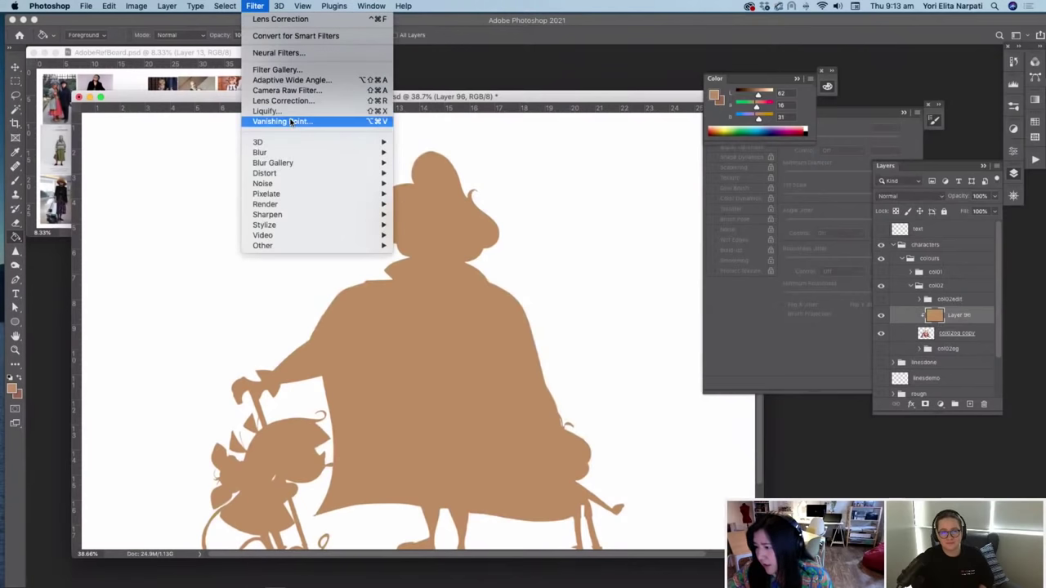
mouse_move(307, 183)
left_click(430, 183)
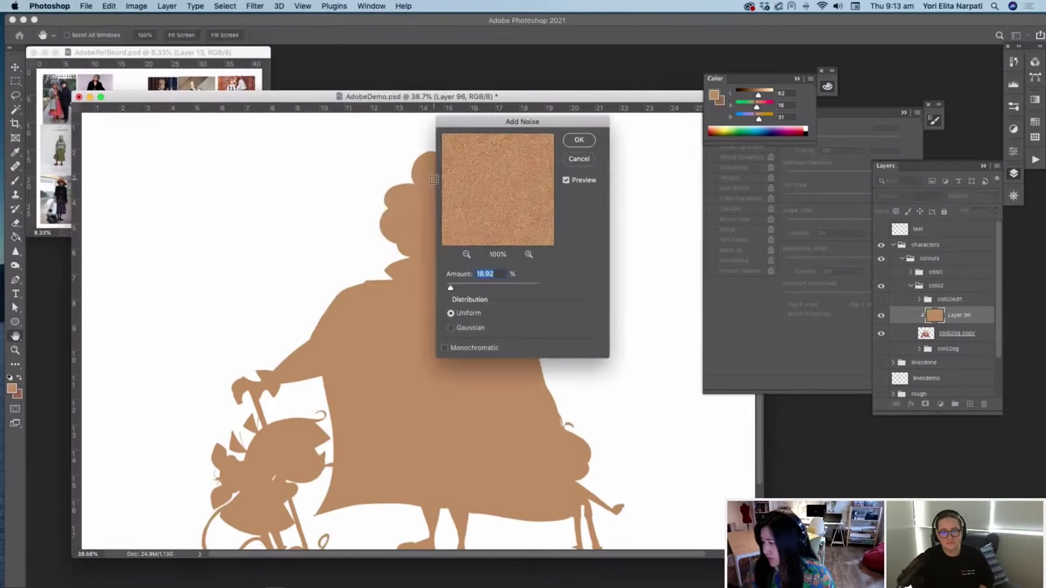
left_click(592, 143)
key("g")
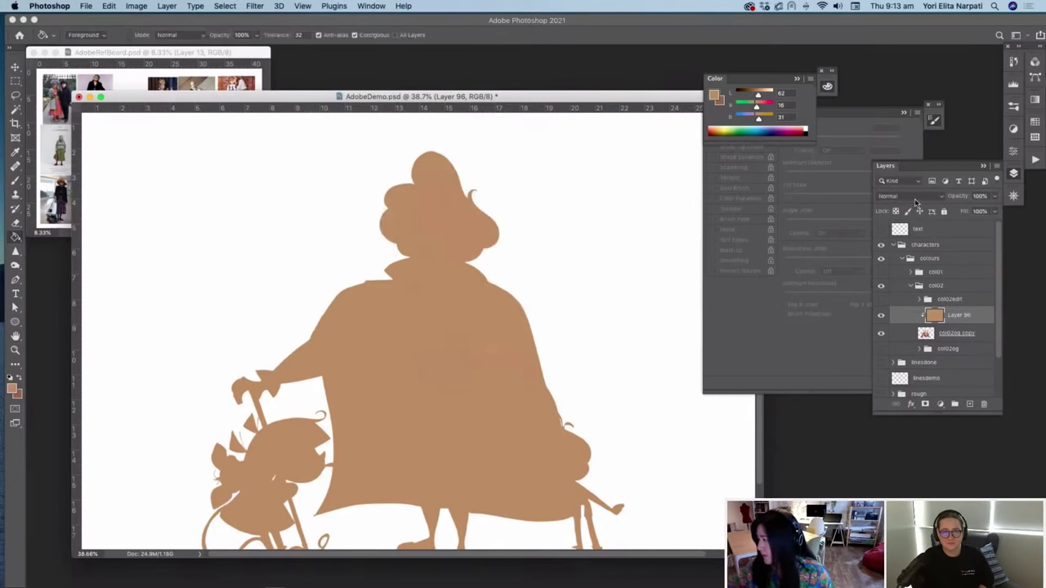
Step: Set the noisy tan layer to Soft Light blending and reduce its opacity
left_click(907, 196)
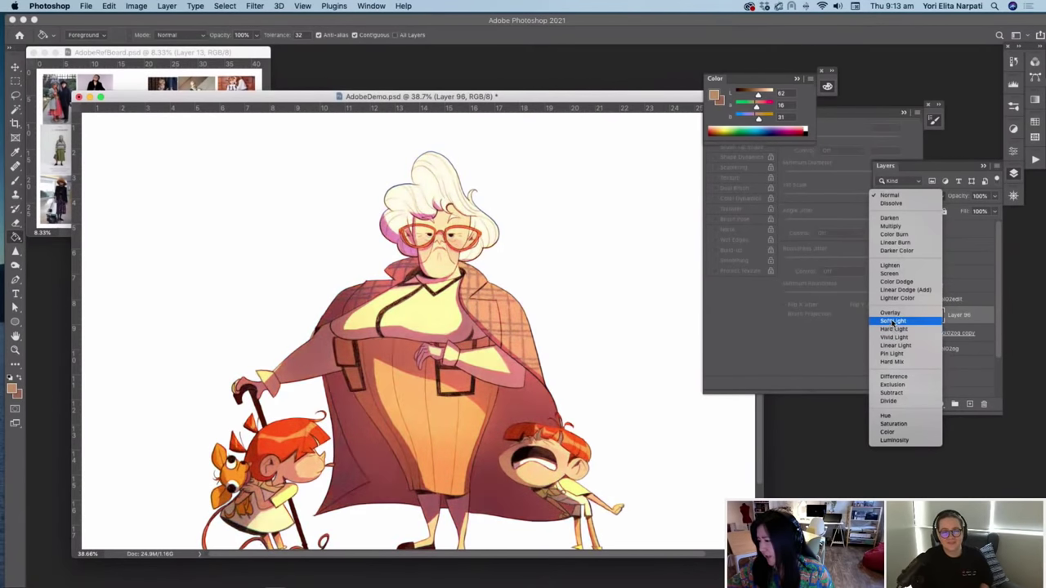
left_click(893, 322)
left_click(994, 196)
left_click_drag(995, 211, 973, 214)
left_click(1013, 195)
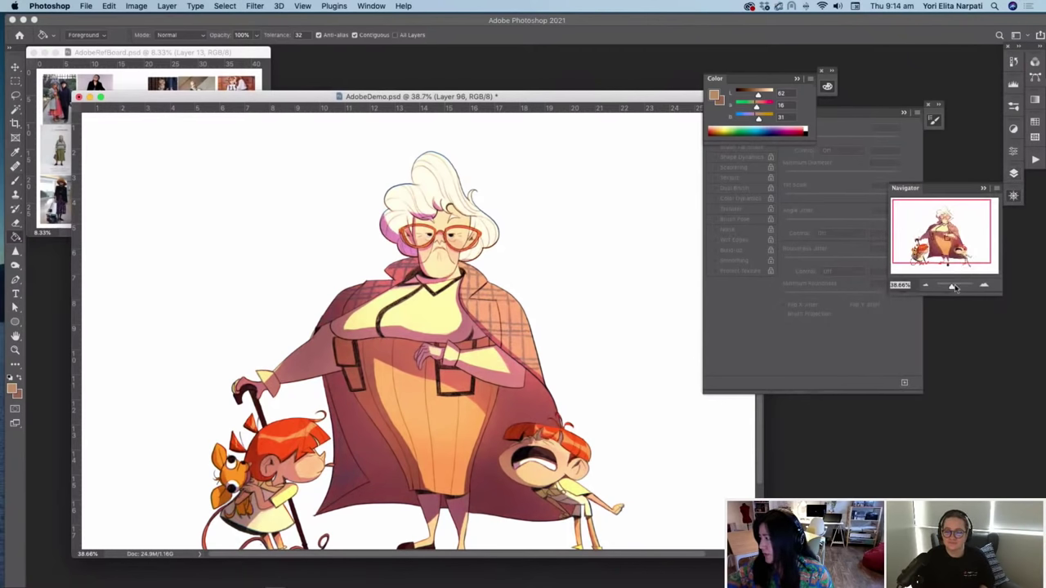
Step: Hide the noisy col02og copy of the characters and show the col02edit group in its place
left_click_drag(951, 285, 956, 286)
mouse_move(951, 241)
left_mouse_down()
mouse_move(948, 231)
mouse_move(938, 236)
left_mouse_up()
left_click_drag(955, 288, 957, 287)
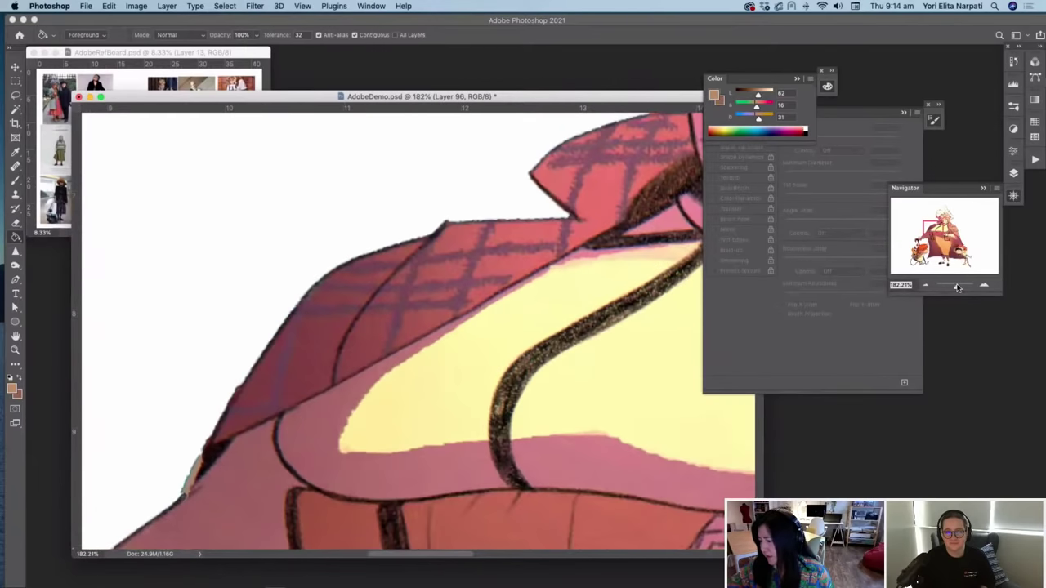
mouse_move(932, 229)
left_mouse_down()
mouse_move(934, 239)
mouse_move(939, 226)
left_mouse_up()
left_click_drag(956, 287, 951, 287)
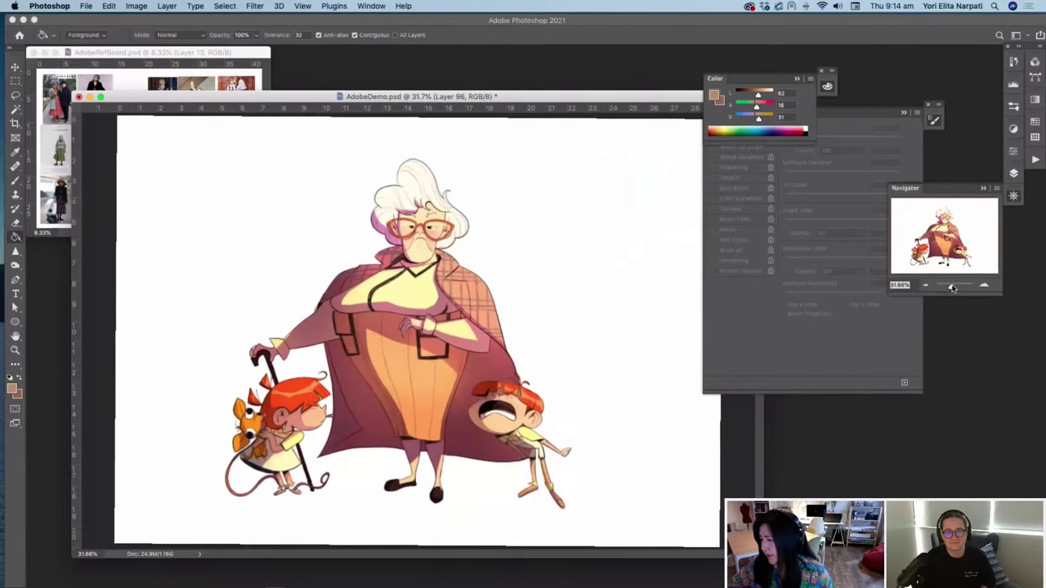
left_click(1010, 175)
left_click(881, 333)
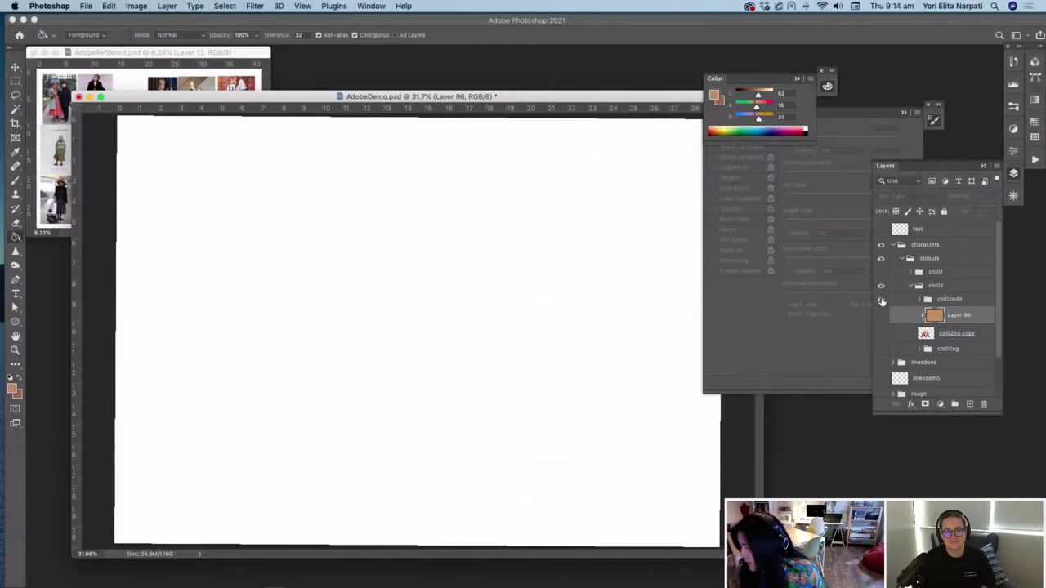
left_click(881, 300)
key("super+plus")
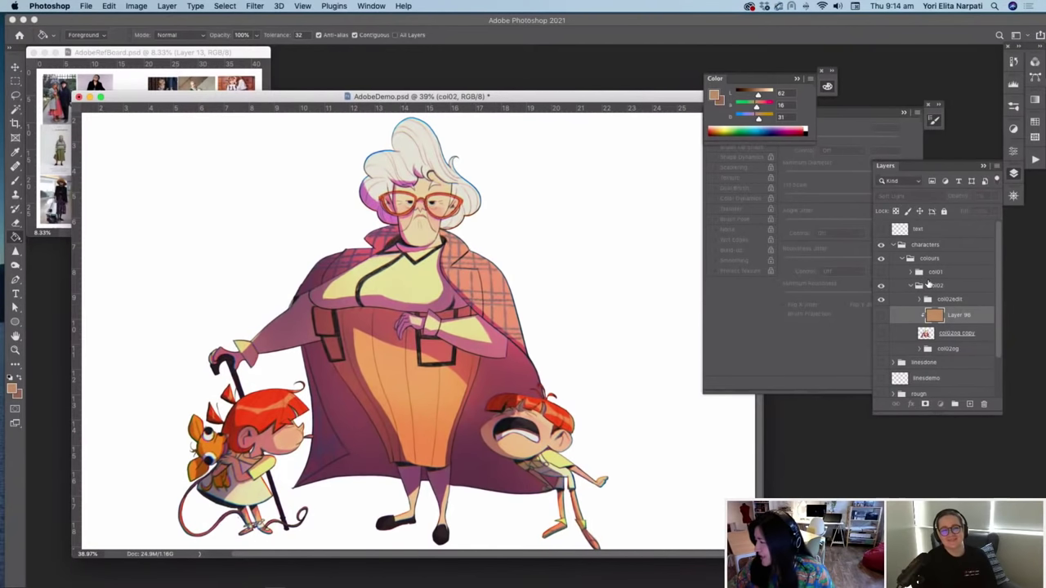
Step: Hide the col02 group, show the linesdone group and hide its base colour layer (Layer 86), leaving only the line art
left_click(912, 288)
left_click(881, 286)
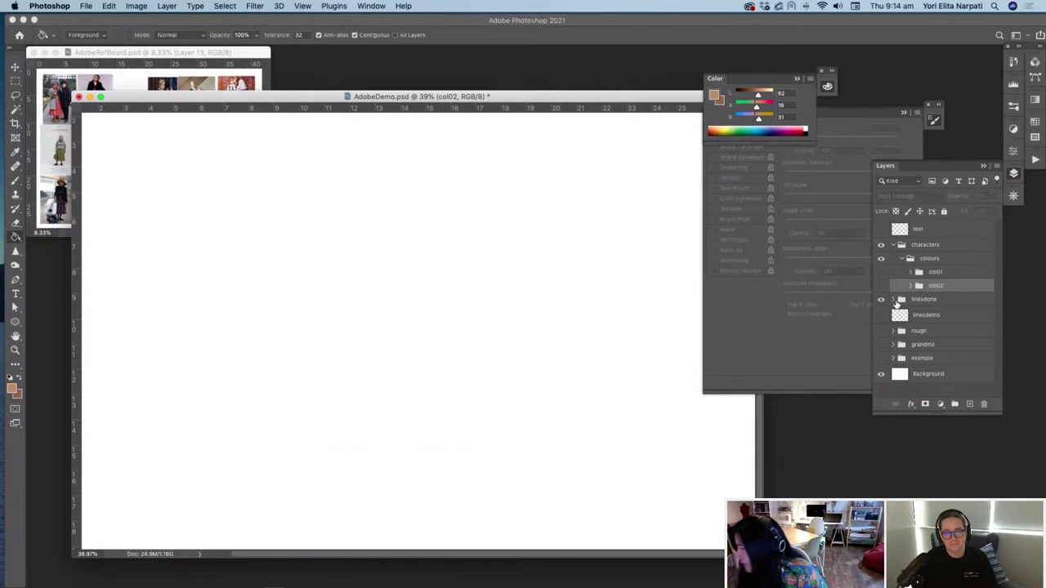
left_click(881, 299)
left_click(892, 299)
scroll(993, 291, "down", 3)
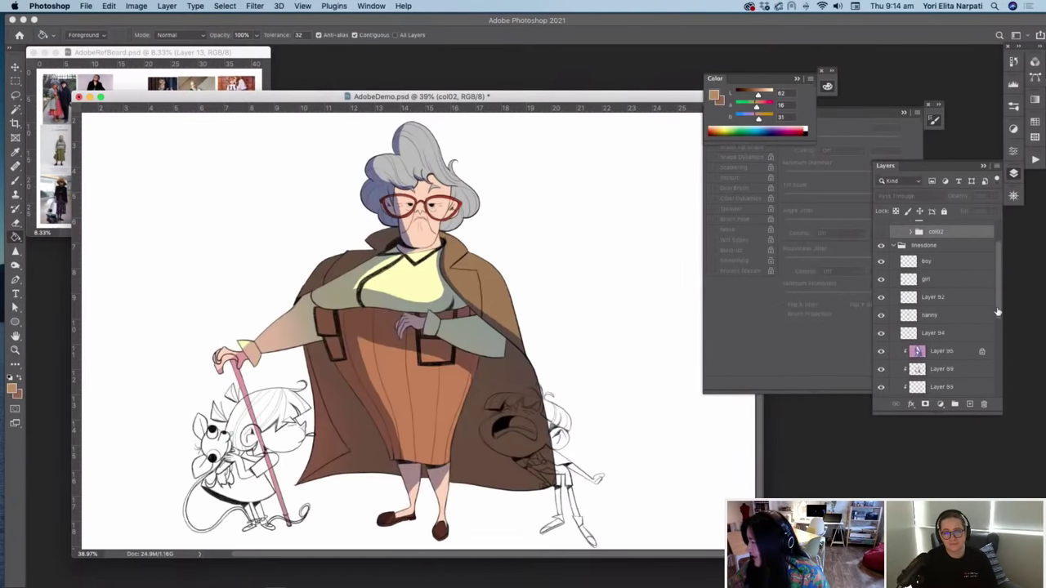
scroll(956, 330, "down", 7)
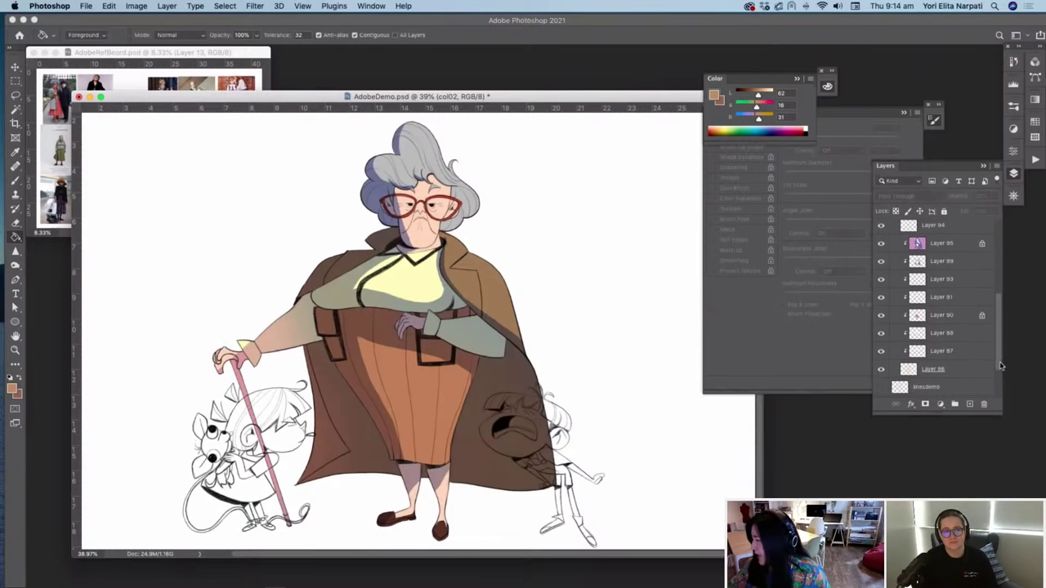
left_click(880, 351)
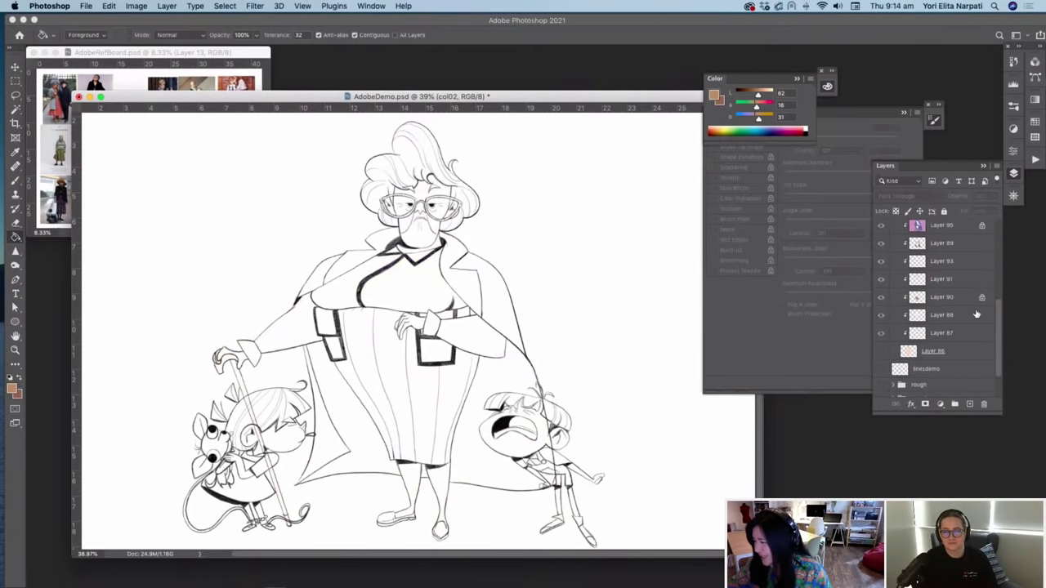
Step: Switch to the Brush tool and add an empty layer directly below the linesdone group
left_click(14, 179)
left_click_drag(418, 99, 441, 95)
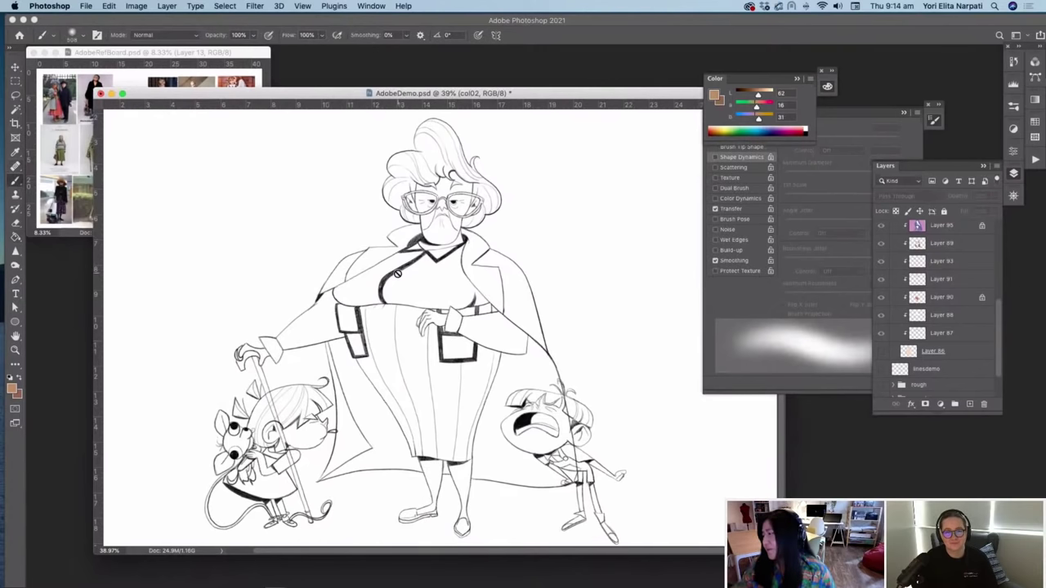
left_click(954, 371)
left_click(970, 404)
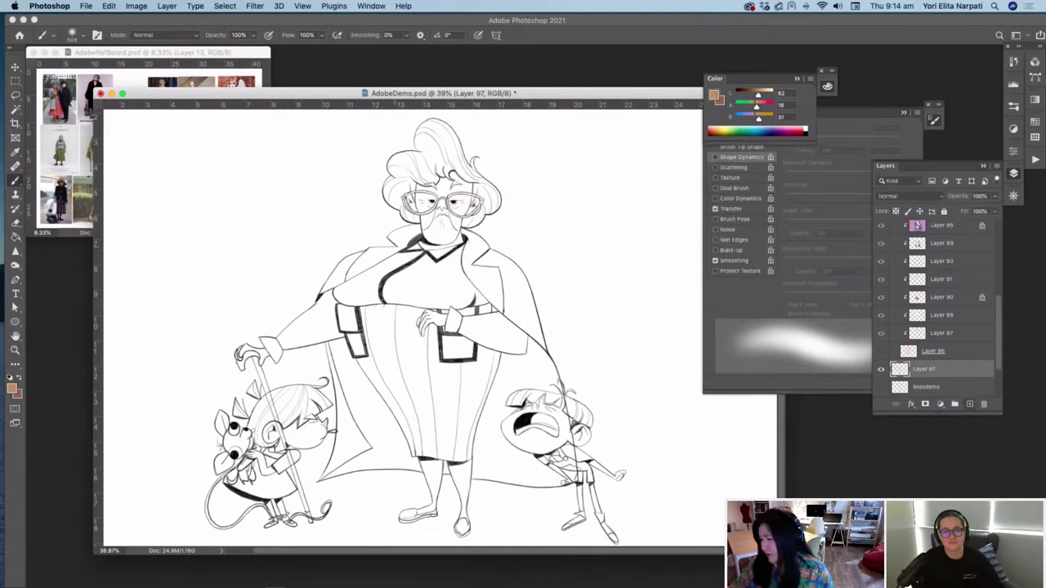
Step: Choose the TGTS-Pastel-8b.jpg 4757 brush from the StarWarsShirt set and size it to 30 px
right_click(396, 257)
left_click_drag(561, 159, 567, 583)
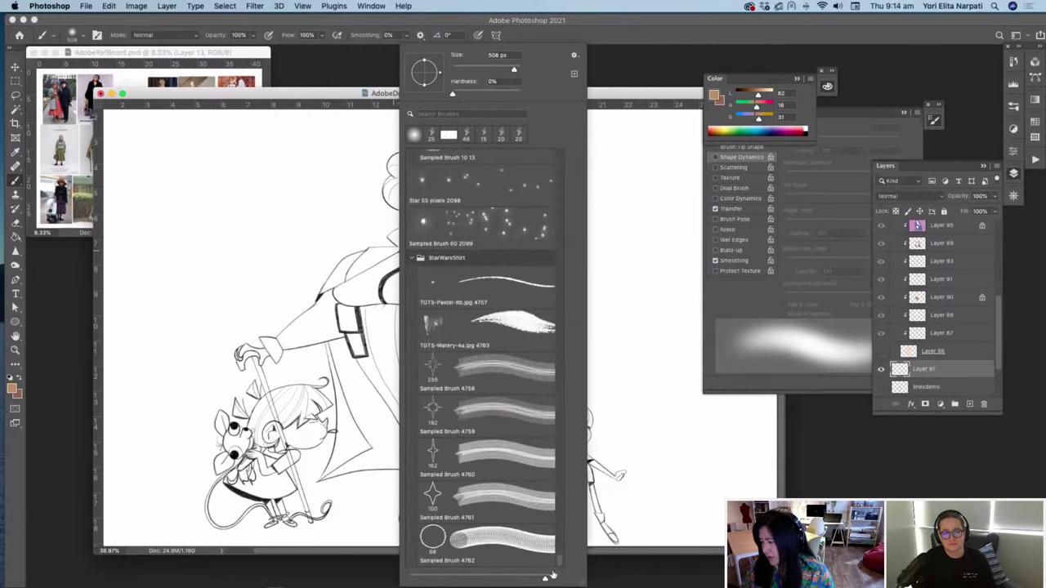
left_click(493, 283)
left_click_drag(513, 68, 489, 76)
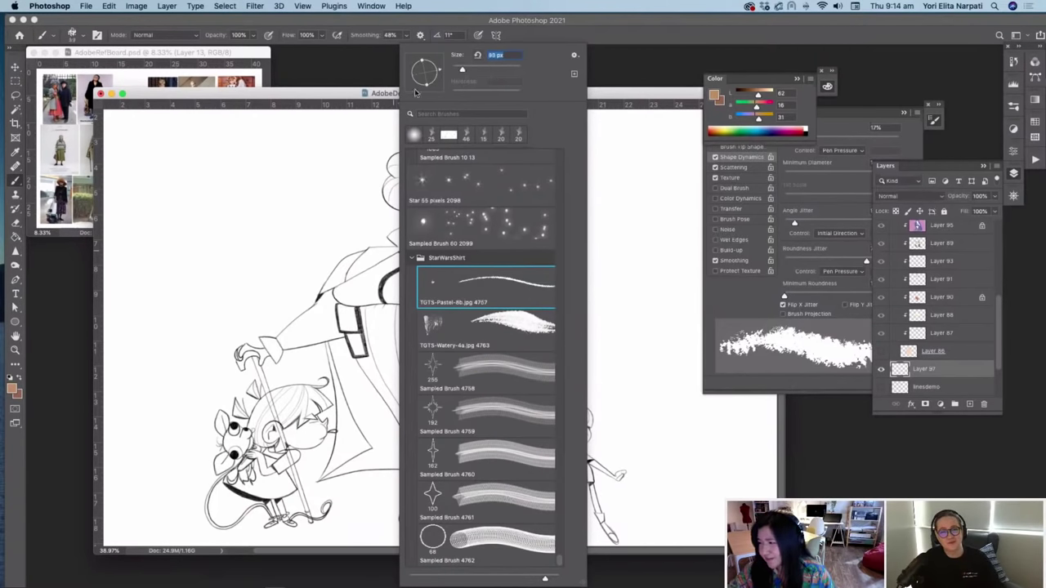
left_click(389, 94)
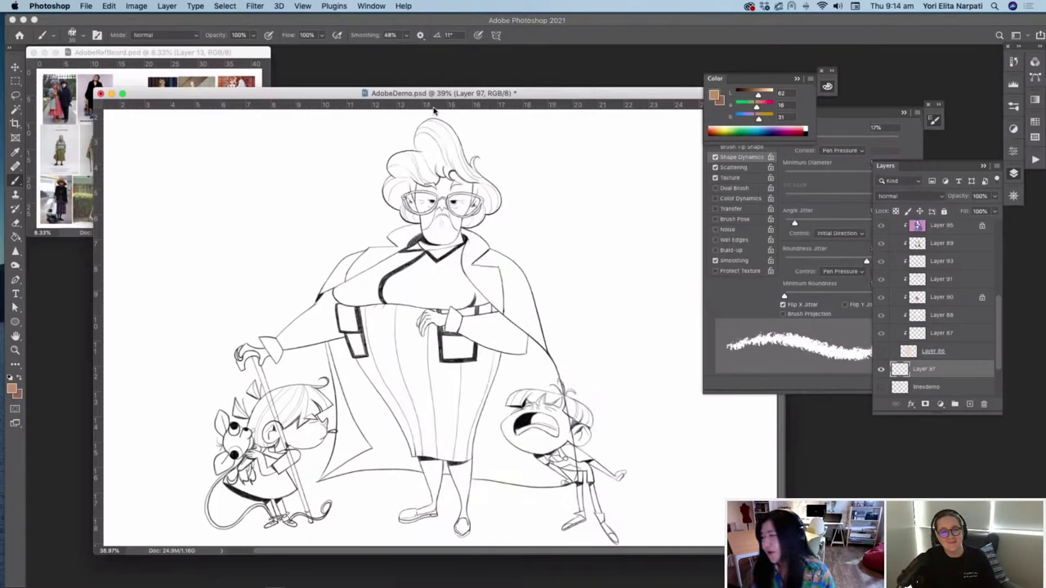
Step: Collapse the linesdone group, hide the empty layer below it and show the col01 colour group
scroll(997, 292, "up", 6)
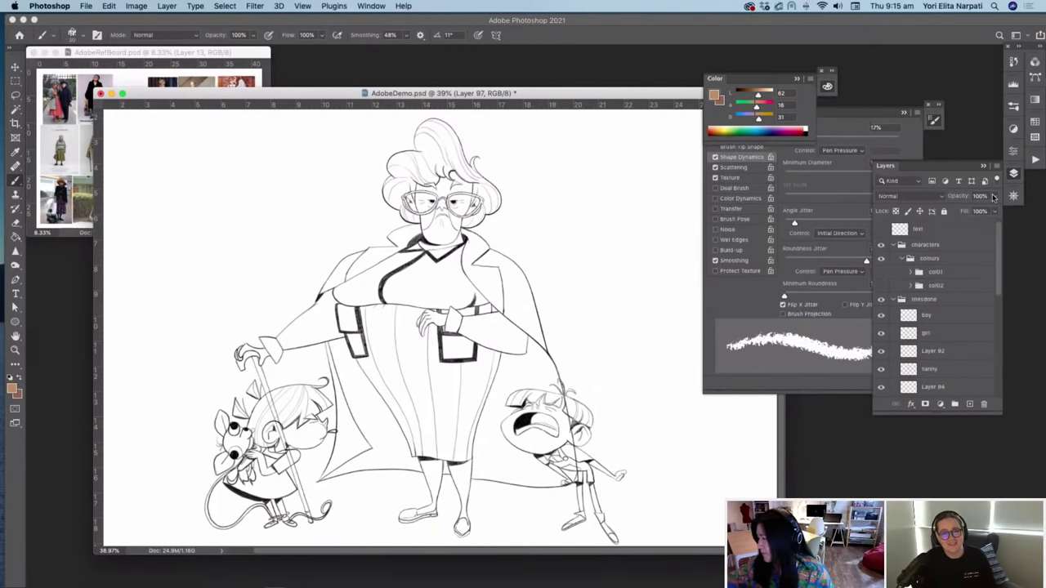
left_click(894, 300)
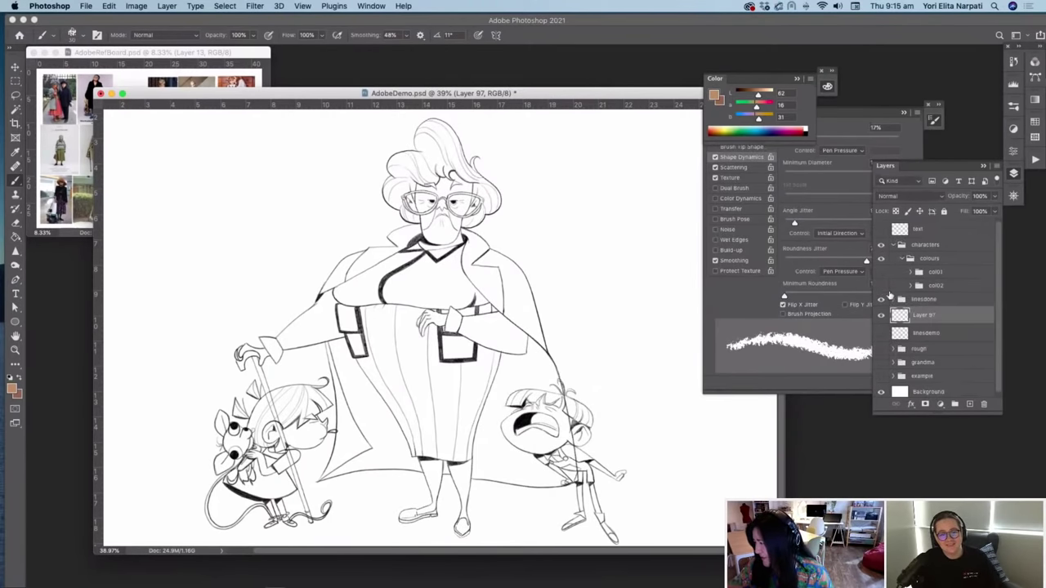
left_click(881, 317)
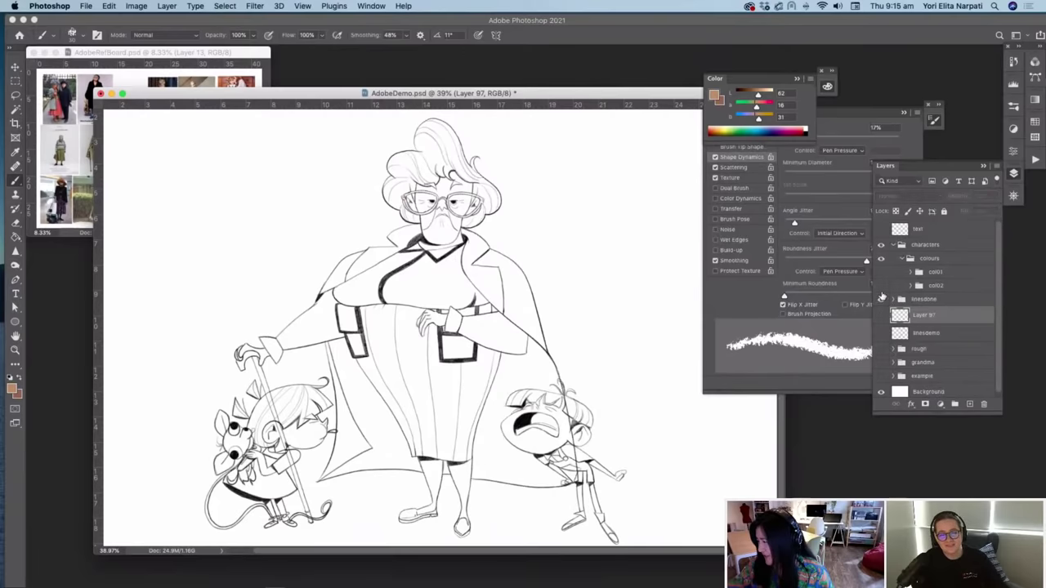
left_click(881, 272)
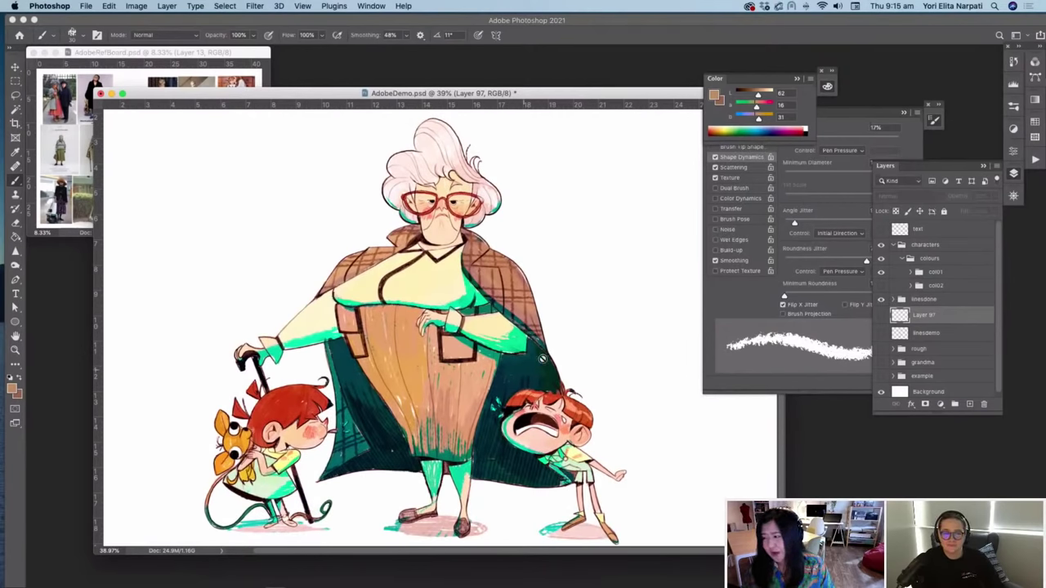
Step: Add another empty layer below linesdone and turn on Color Dynamics for the pastel brush
scroll(513, 375, "up", 5)
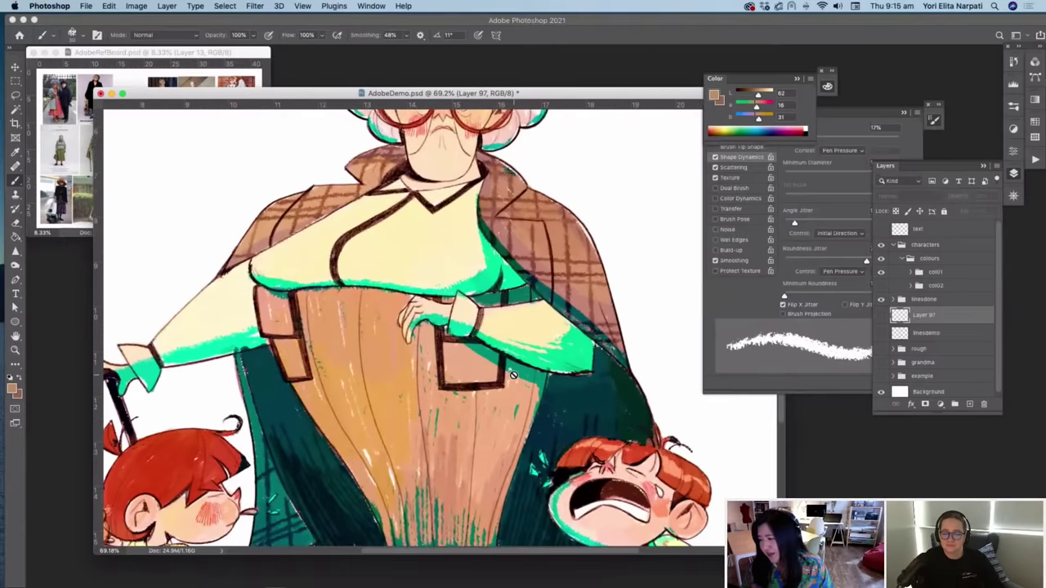
scroll(513, 375, "up", 2)
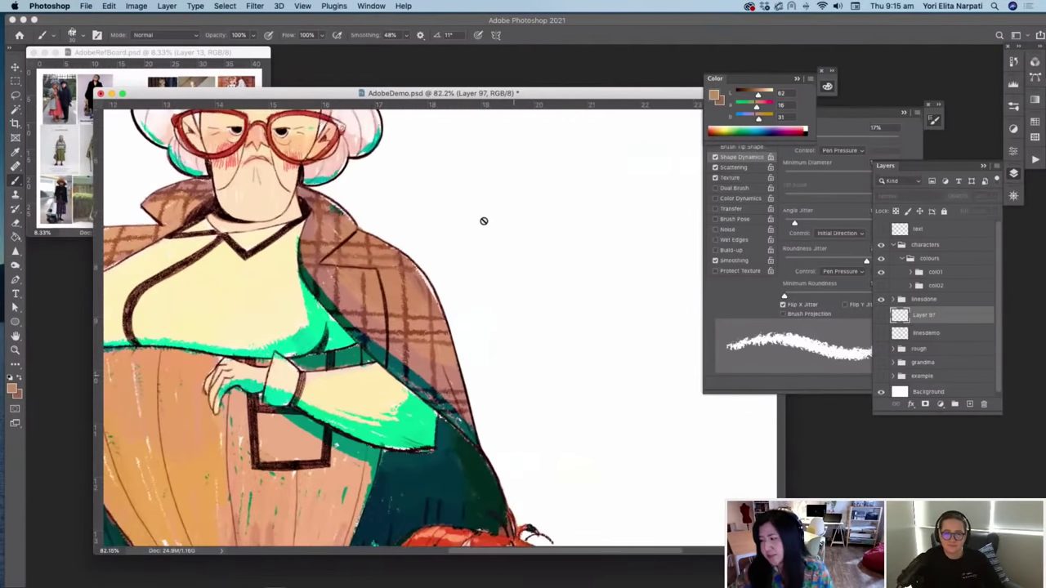
left_click(970, 405)
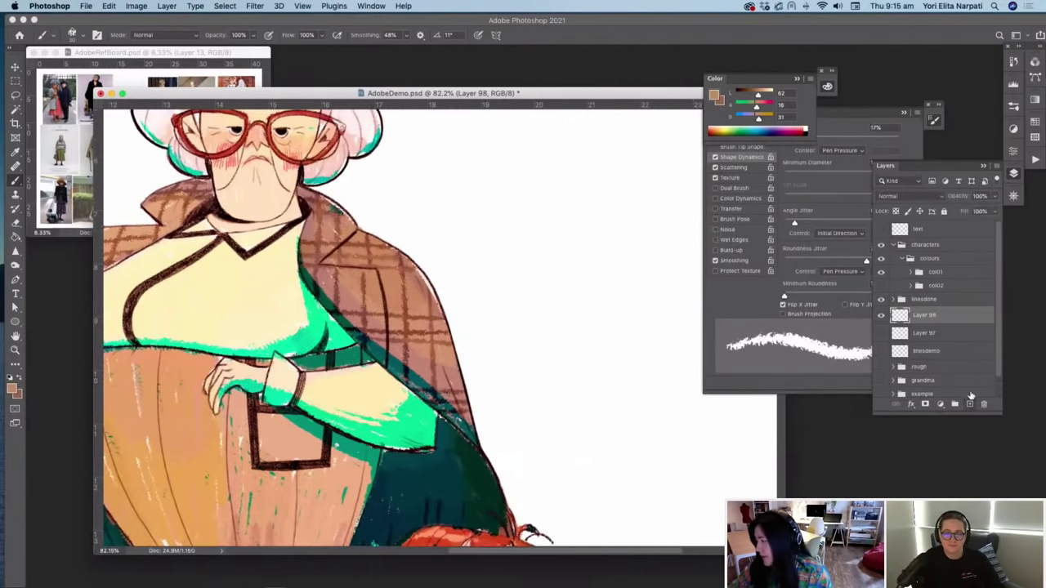
right_click(488, 241)
left_click(555, 70)
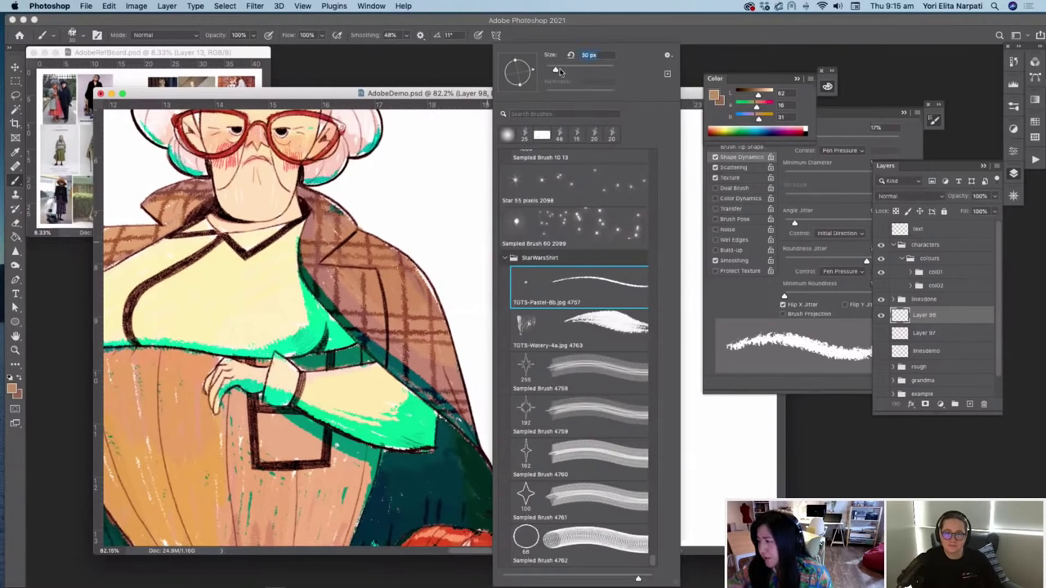
left_click(932, 122)
left_click(932, 122)
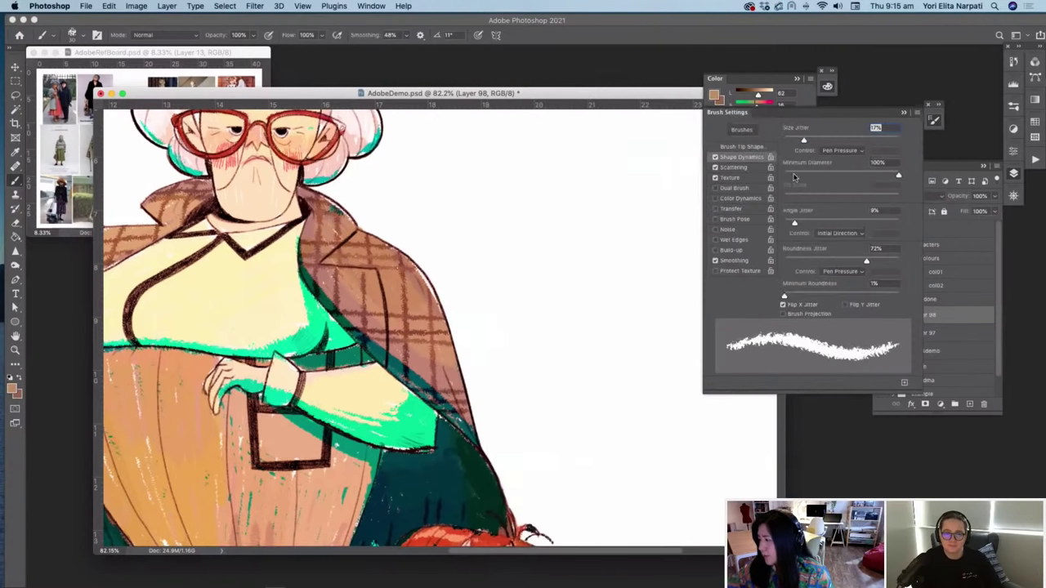
left_click(716, 199)
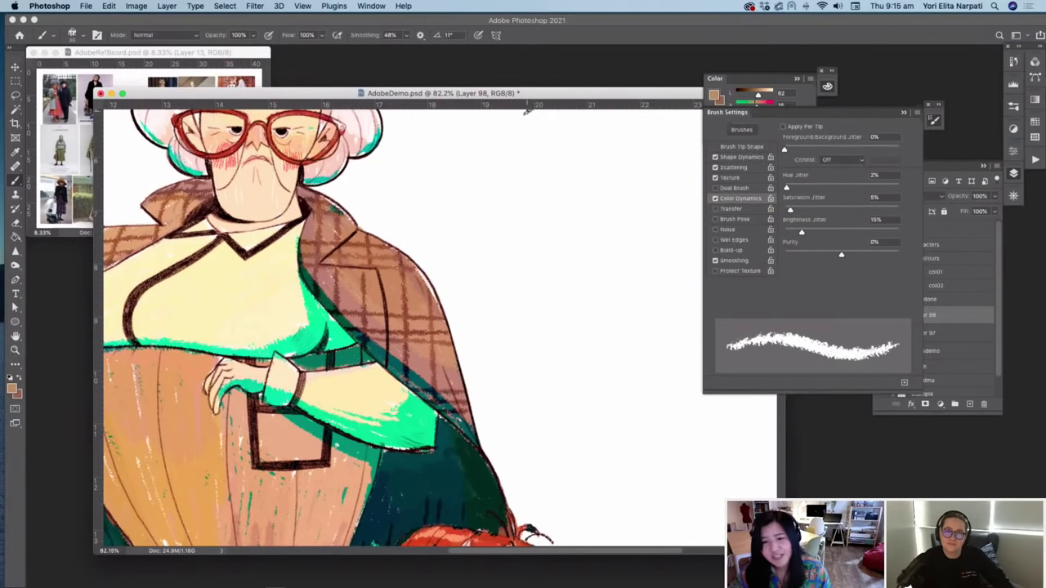
Step: Paint several tan test strokes on the blank area beside the nanny's shoulder, reducing the brush smoothing to 0%
left_click_drag(537, 93, 552, 96)
scroll(528, 193, "left", 4)
scroll(529, 193, "down", 2)
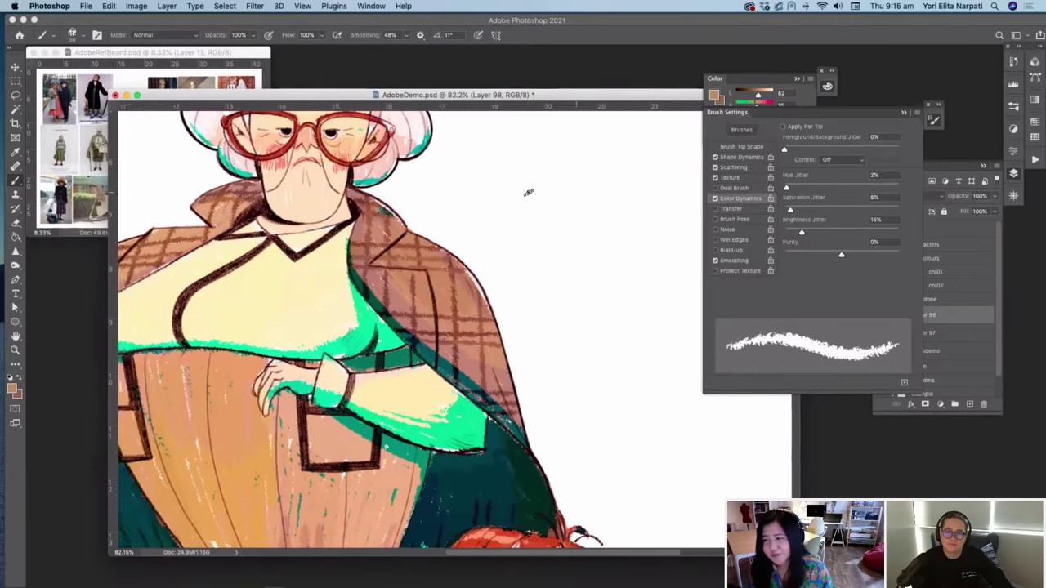
scroll(529, 192, "down", 1)
scroll(529, 196, "down", 3)
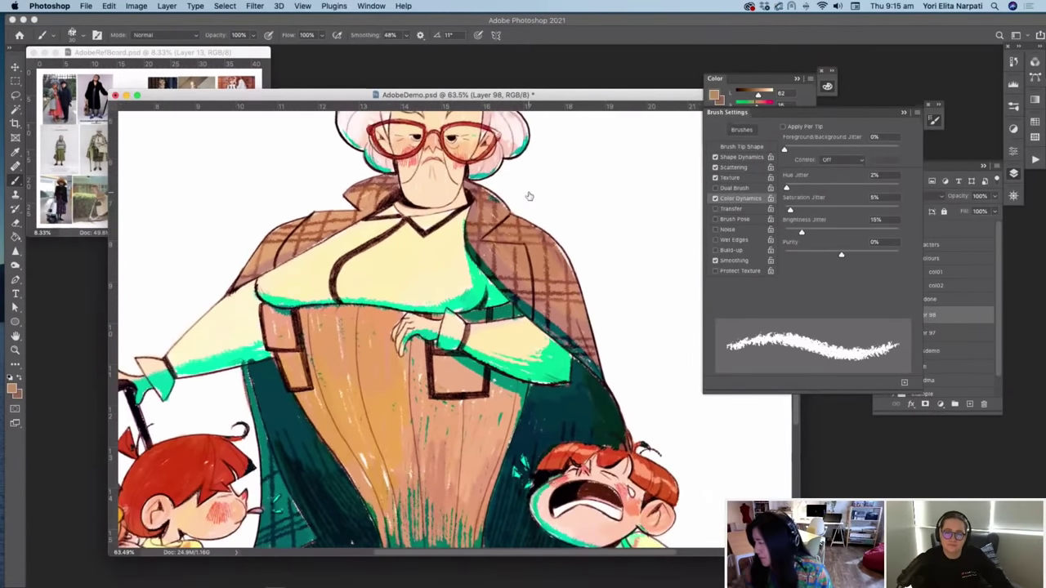
key("F7")
left_click_drag(594, 216, 611, 259)
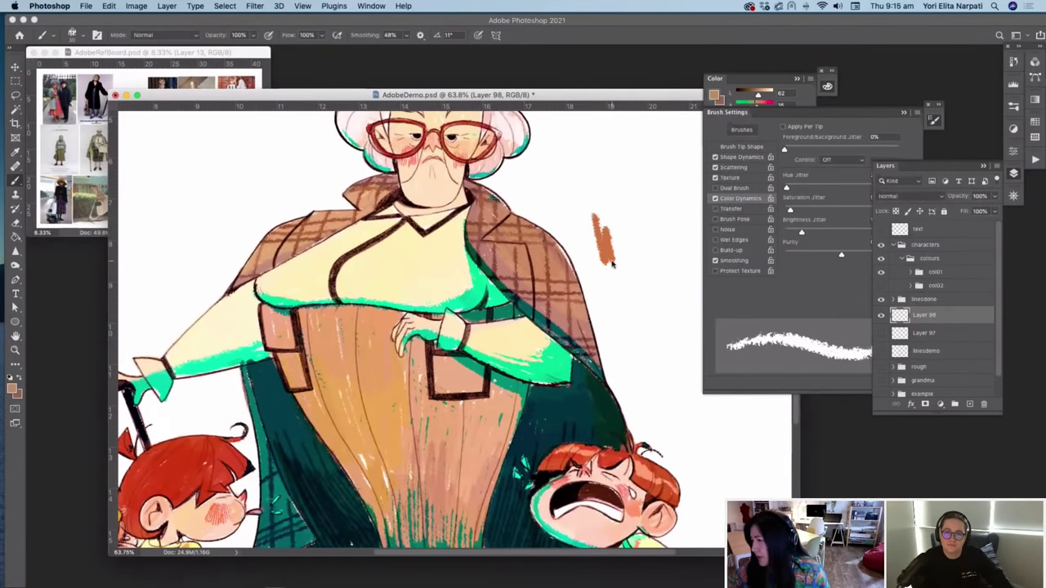
left_click_drag(405, 35, 378, 49)
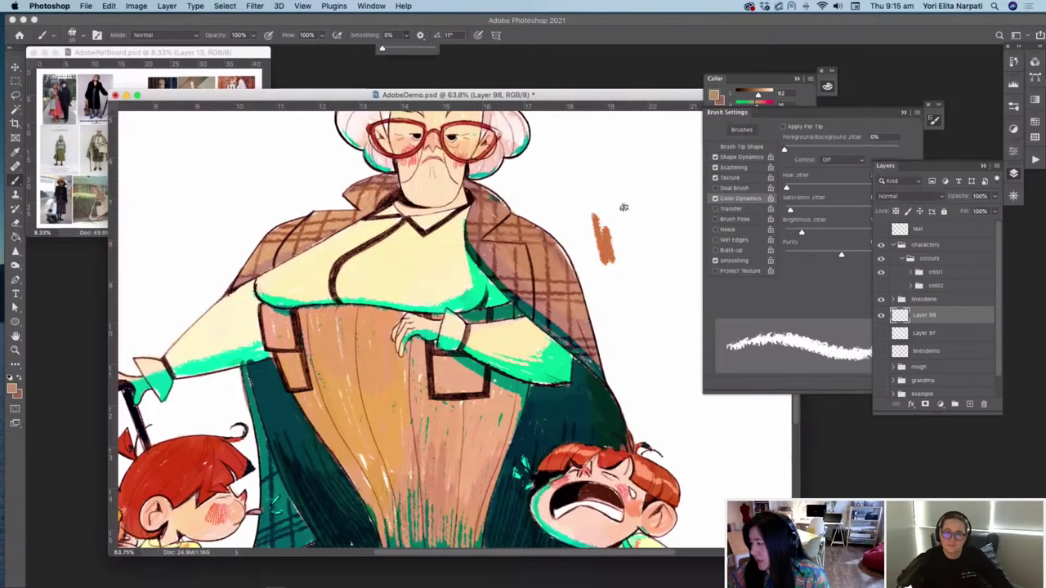
mouse_move(608, 214)
left_mouse_down()
mouse_move(626, 299)
mouse_move(630, 200)
mouse_move(647, 293)
left_mouse_up()
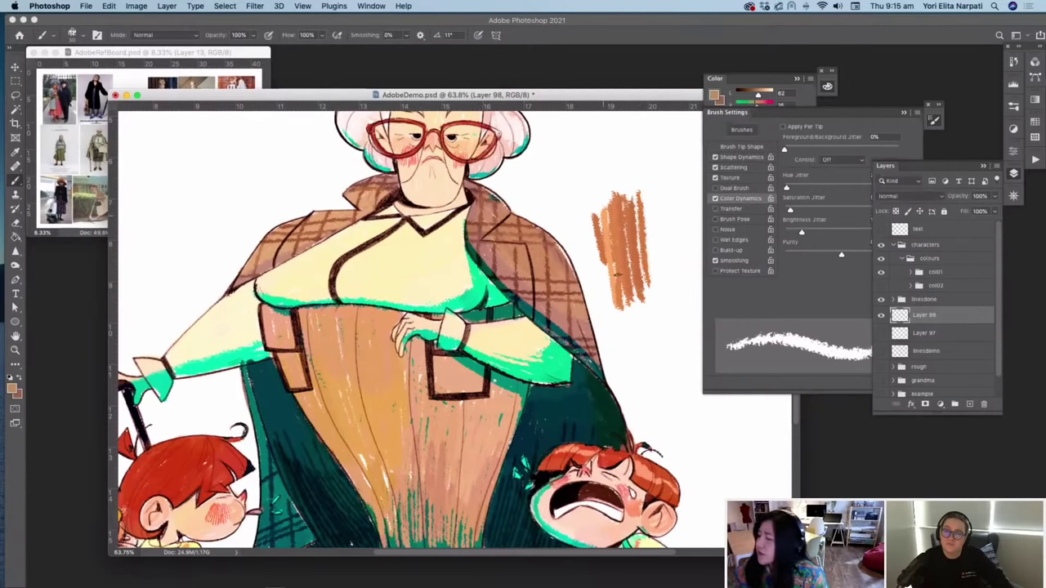
left_click_drag(606, 209, 619, 295)
Step: Add a new layer above the col01 group, try tan strokes on the nanny's skirt and undo them
scroll(357, 347, "up", 5)
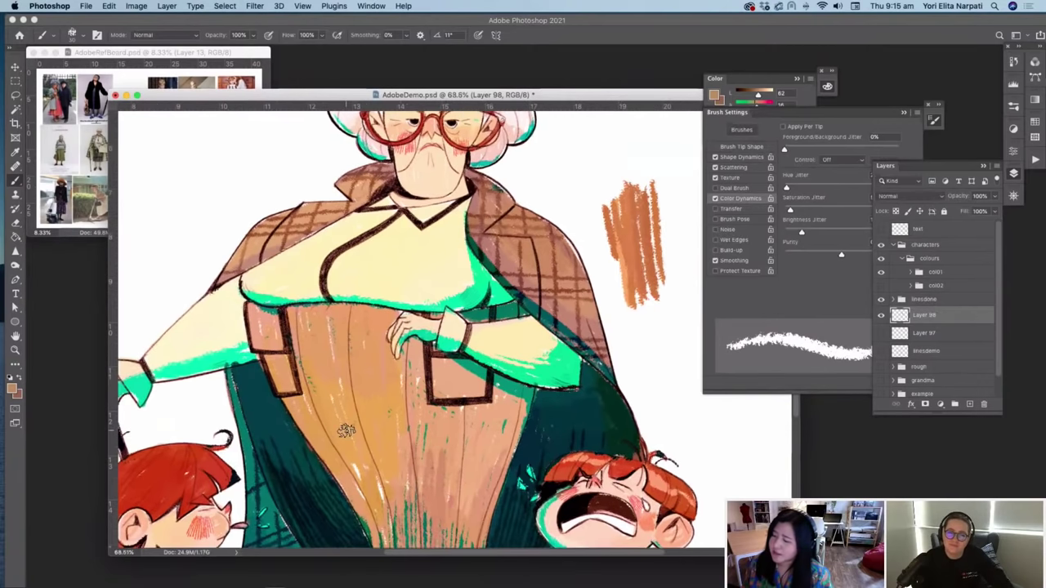
scroll(372, 263, "left", 2)
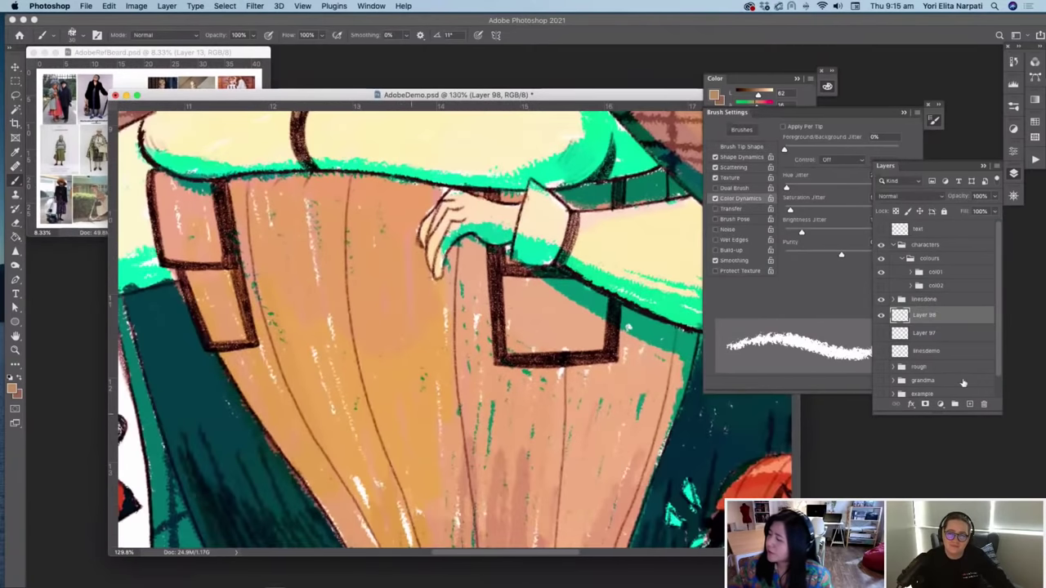
left_click(971, 406)
mouse_move(930, 317)
left_mouse_down()
mouse_move(935, 276)
mouse_move(915, 267)
left_mouse_up()
mouse_move(404, 298)
left_mouse_down()
mouse_move(415, 322)
mouse_move(428, 315)
mouse_move(432, 373)
left_mouse_up()
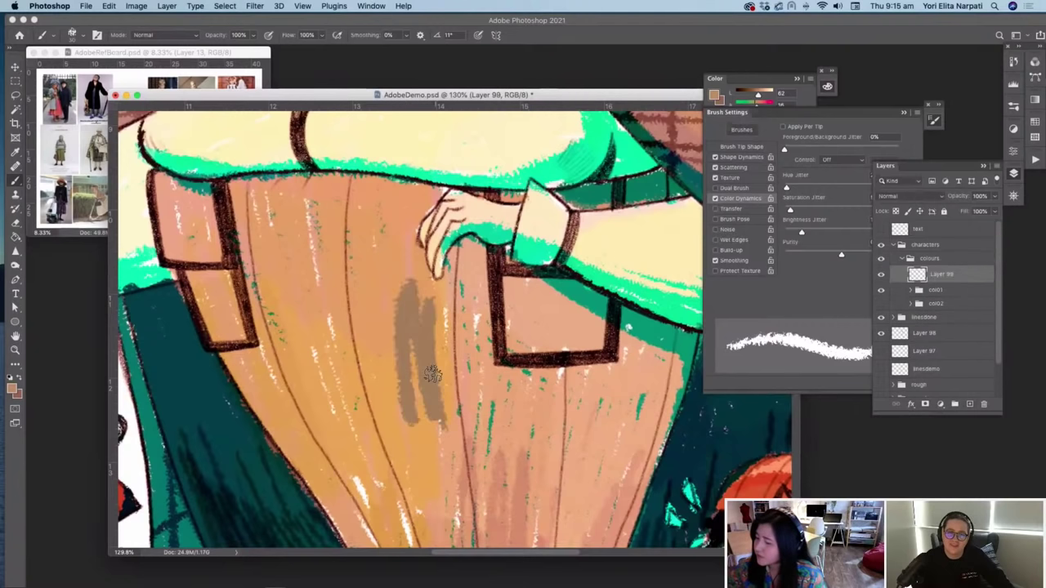
key("super+z")
Step: Sample the skirt's golden orange and paint colour-varied pastel strokes down the skirt folds, undoing the overly bright patch
left_click(423, 335, "alt")
left_click_drag(390, 432, 401, 409)
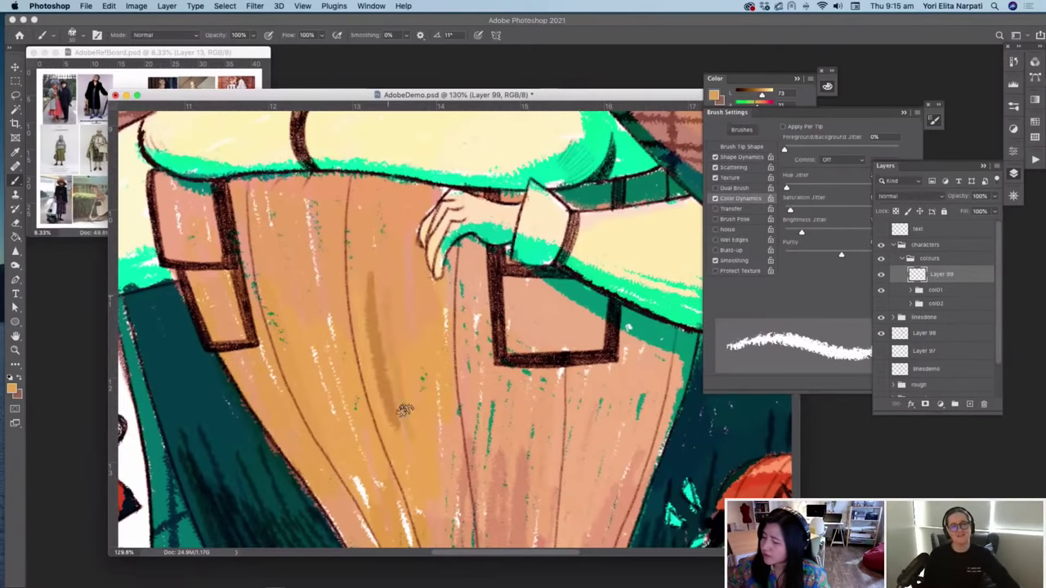
left_click_drag(393, 316, 390, 420)
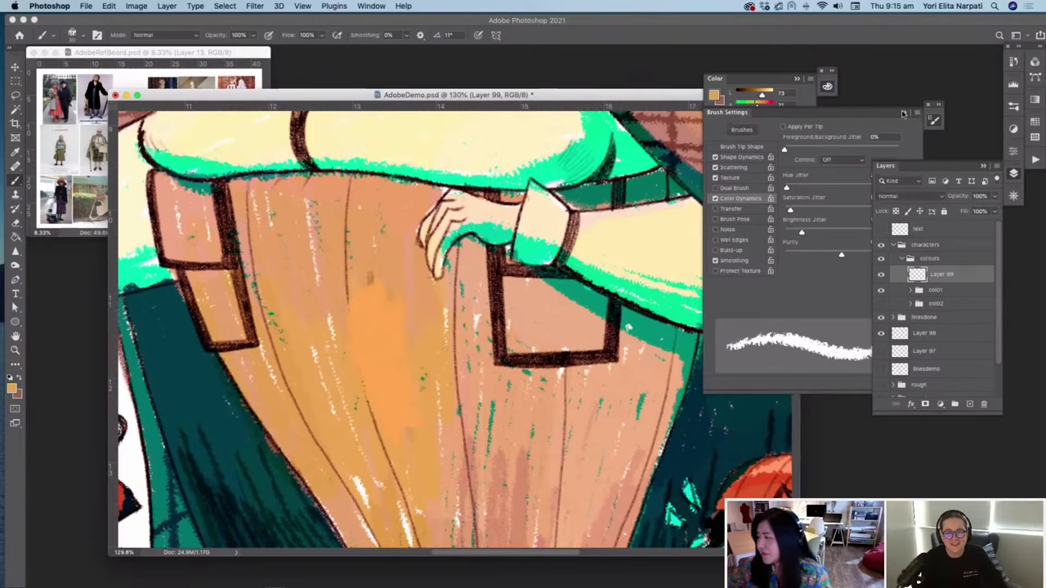
key("super+z")
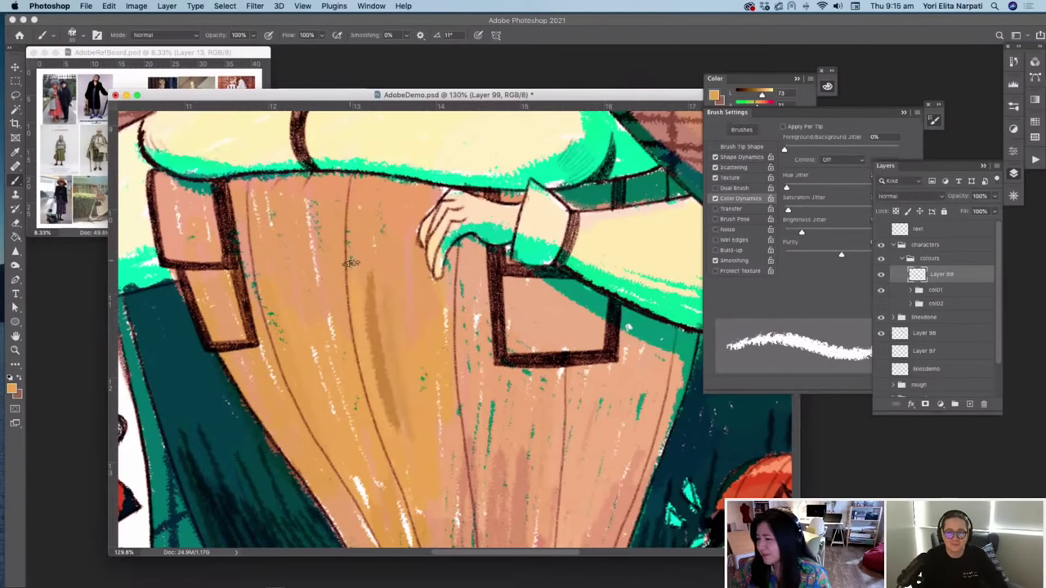
left_click_drag(266, 202, 297, 311)
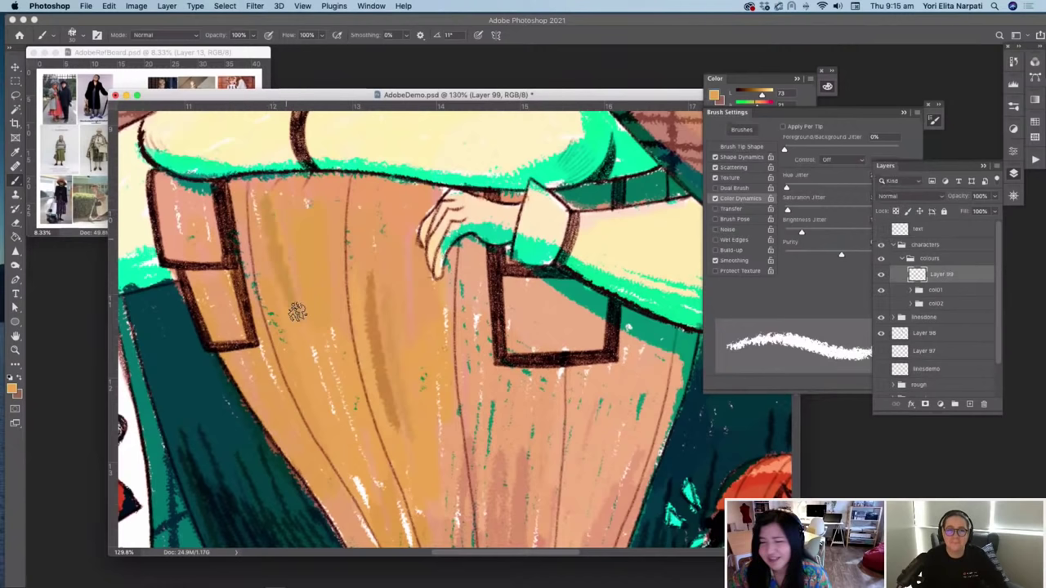
Step: Paint golden orange pastel strokes down the skirt's left and middle folds and across the area below the pocket
scroll(306, 228, "down", 5)
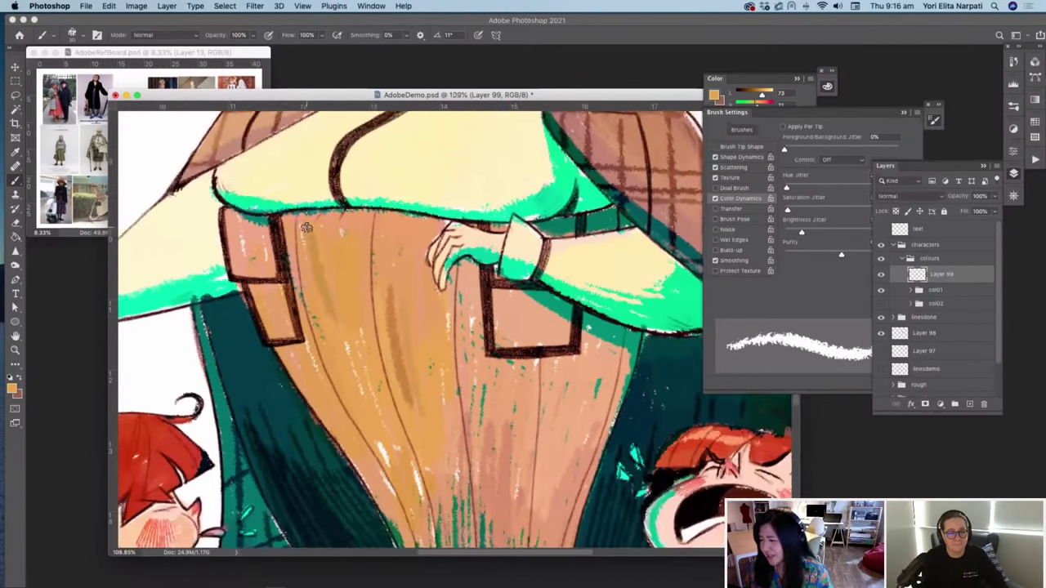
mouse_move(315, 245)
left_mouse_down()
mouse_move(314, 294)
mouse_move(354, 350)
mouse_move(360, 388)
left_mouse_up()
left_click_drag(379, 298, 400, 393)
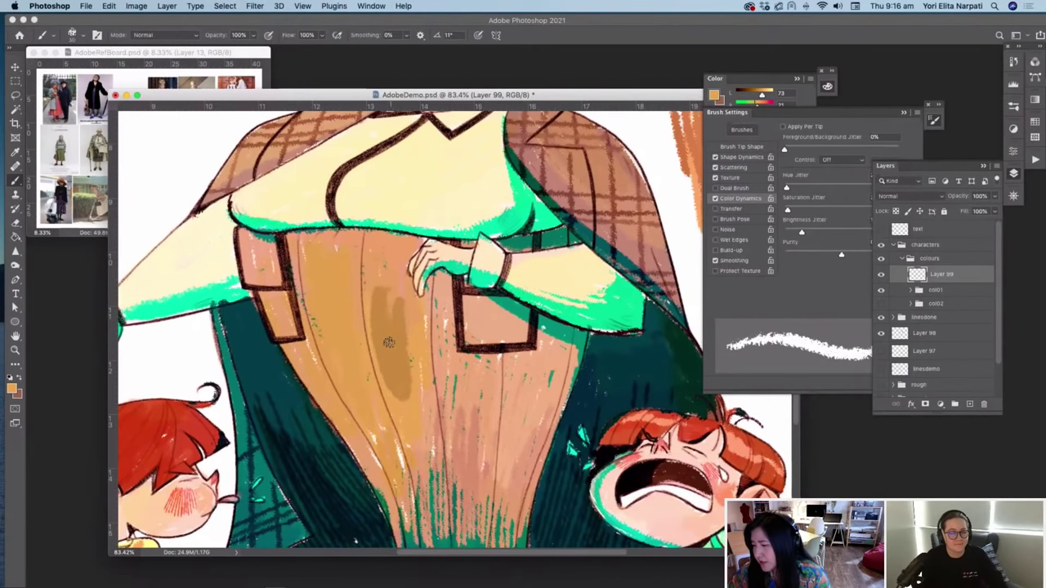
mouse_move(376, 284)
left_mouse_down()
mouse_move(402, 406)
mouse_move(414, 357)
mouse_move(430, 457)
mouse_move(451, 383)
mouse_move(460, 456)
mouse_move(487, 392)
mouse_move(488, 419)
mouse_move(514, 402)
mouse_move(512, 388)
mouse_move(516, 467)
mouse_move(537, 421)
mouse_move(528, 467)
mouse_move(536, 435)
mouse_move(519, 367)
mouse_move(509, 362)
mouse_move(542, 399)
mouse_move(552, 396)
mouse_move(510, 451)
left_mouse_up()
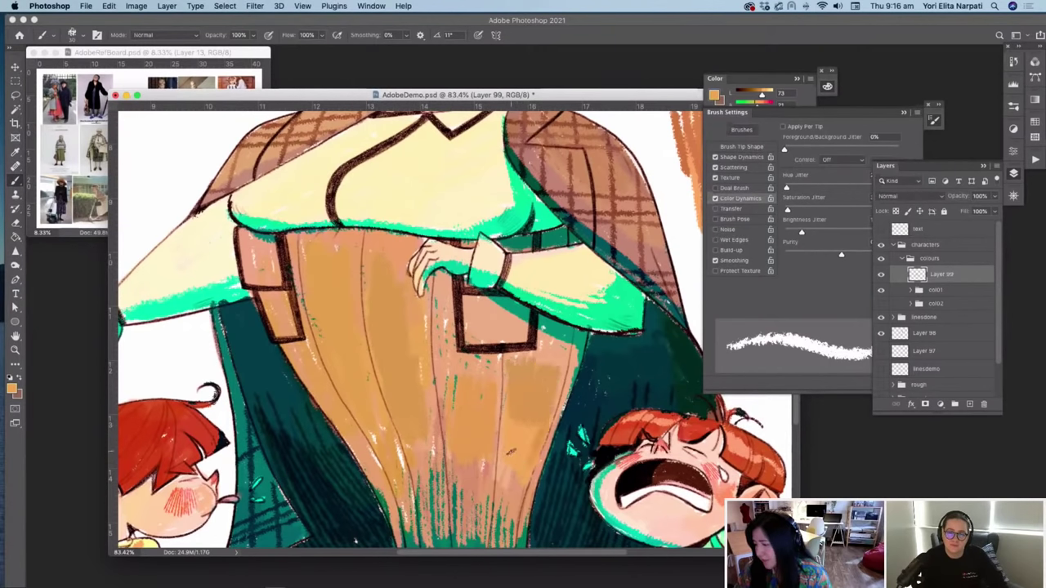
Step: Extend the golden orange pastel strokes down the right half of the skirt toward the hem
scroll(511, 452, "down", 3)
scroll(511, 450, "up", 5)
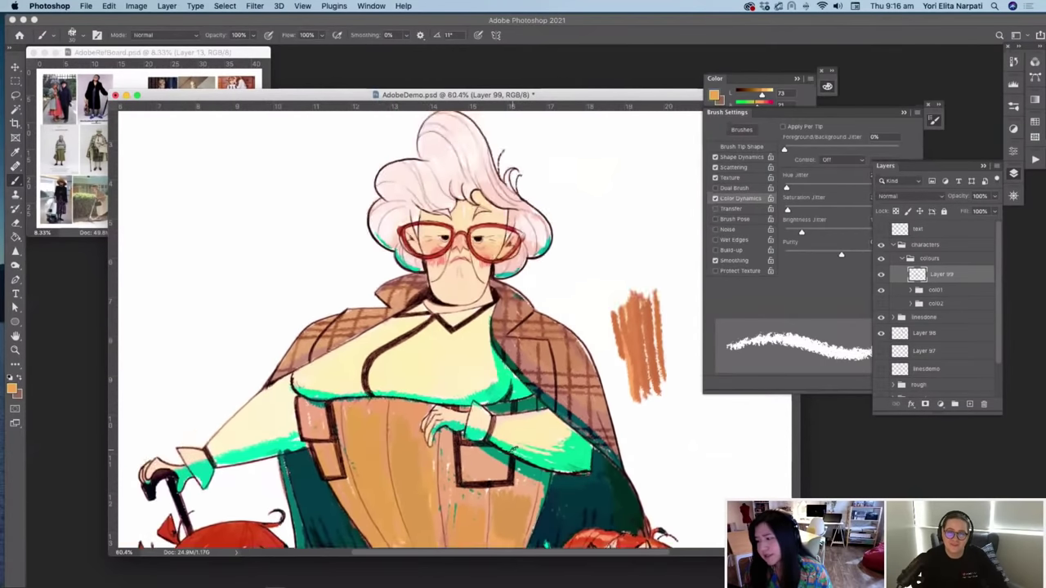
scroll(512, 448, "up", 4)
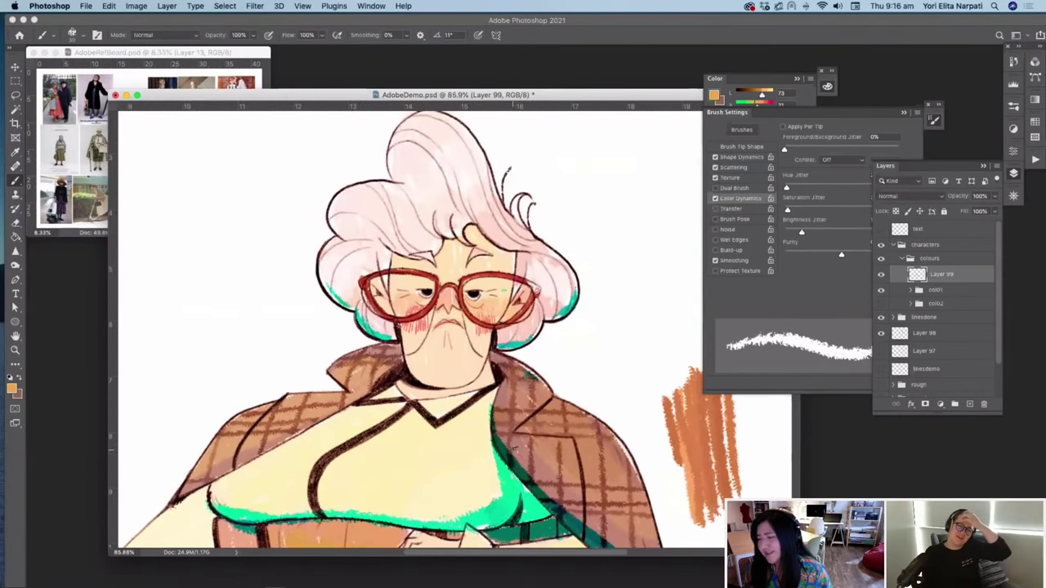
scroll(512, 447, "down", 5)
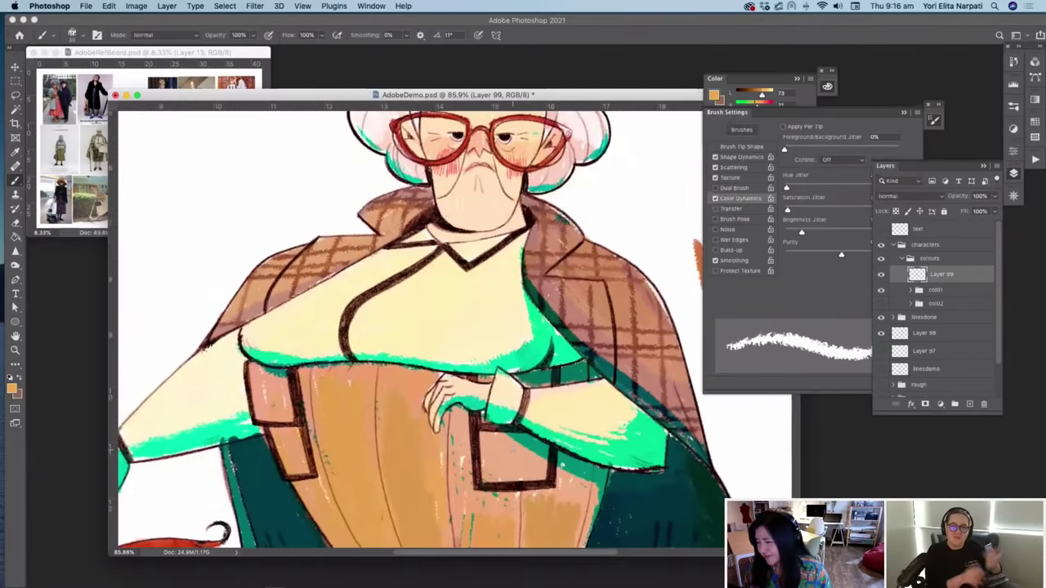
scroll(513, 447, "down", 5)
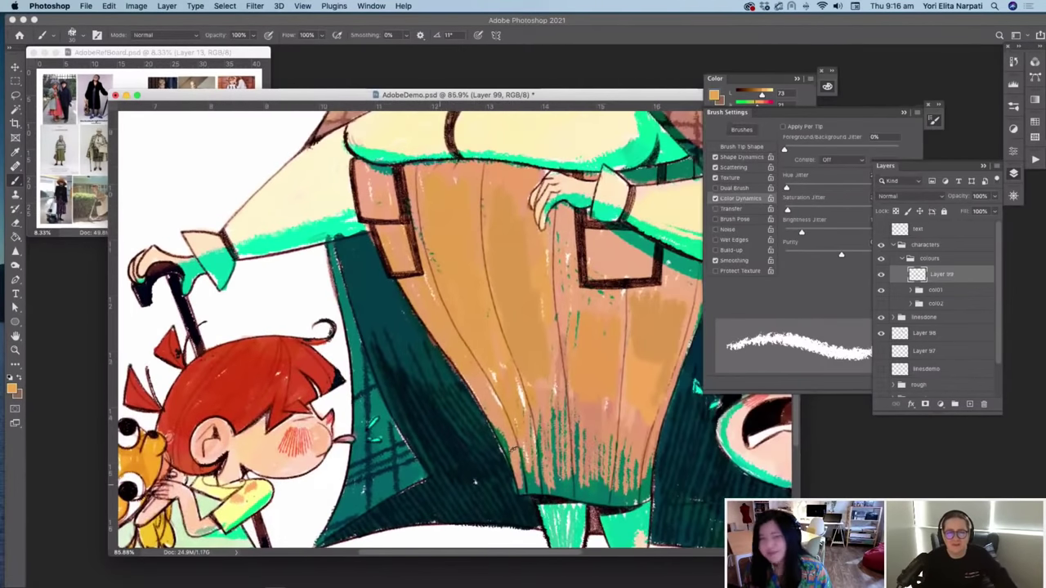
scroll(463, 482, "up", 2)
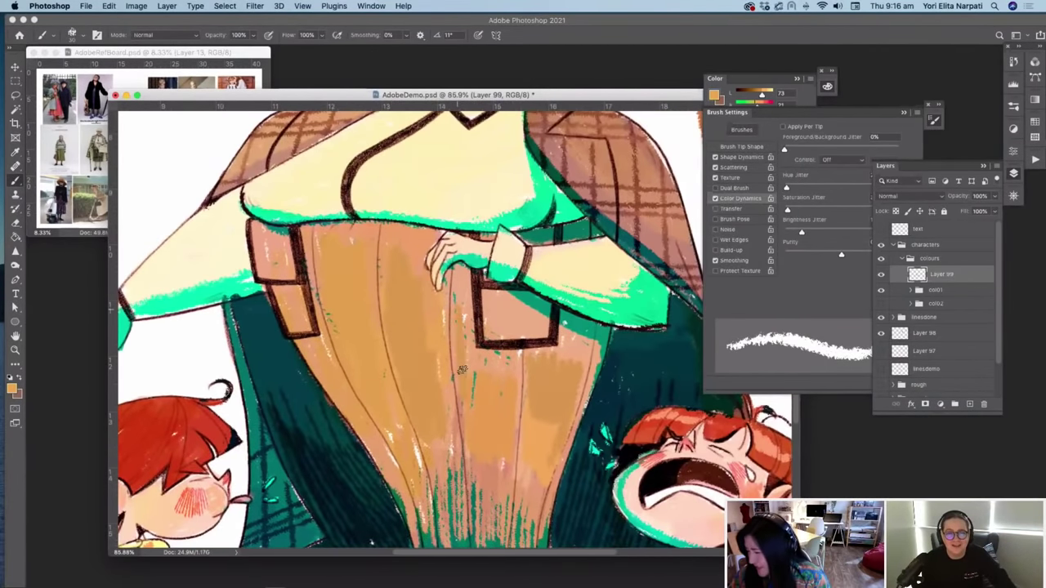
mouse_move(463, 355)
left_mouse_down()
mouse_move(492, 410)
mouse_move(506, 372)
mouse_move(511, 393)
mouse_move(493, 484)
mouse_move(472, 443)
mouse_move(477, 513)
left_mouse_up()
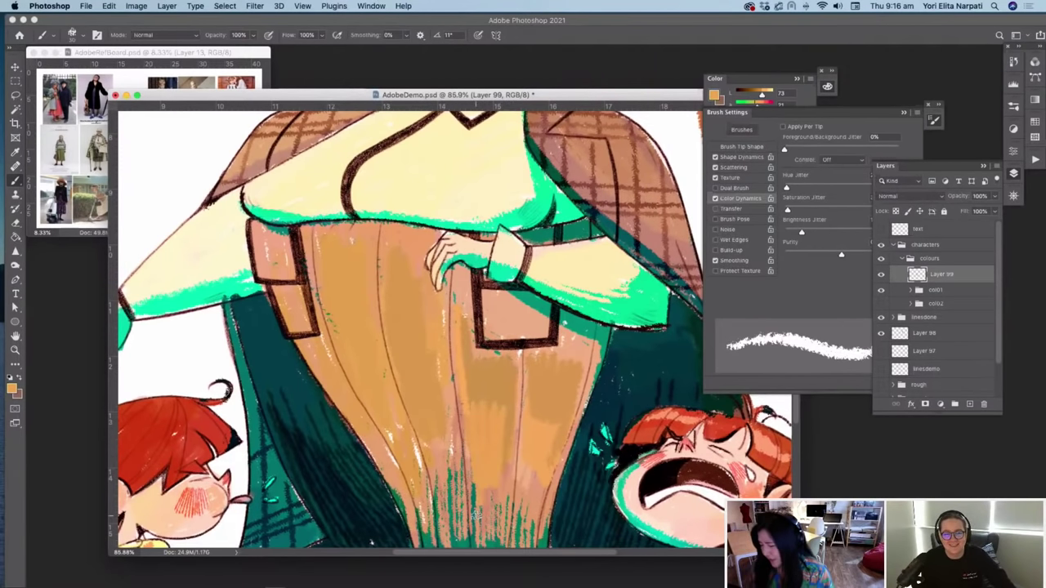
scroll(475, 514, "down", 5)
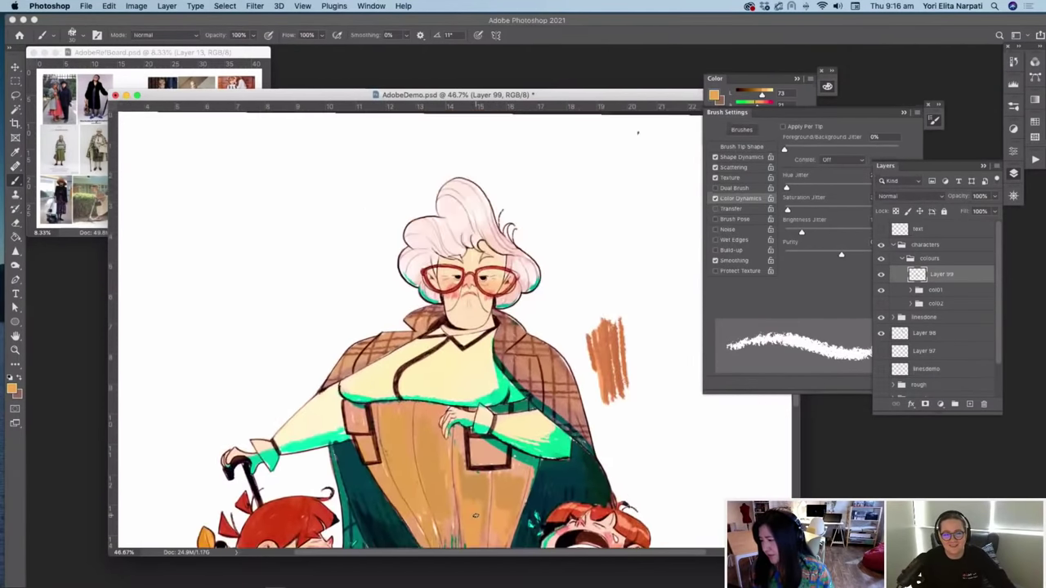
scroll(464, 333, "up", 2)
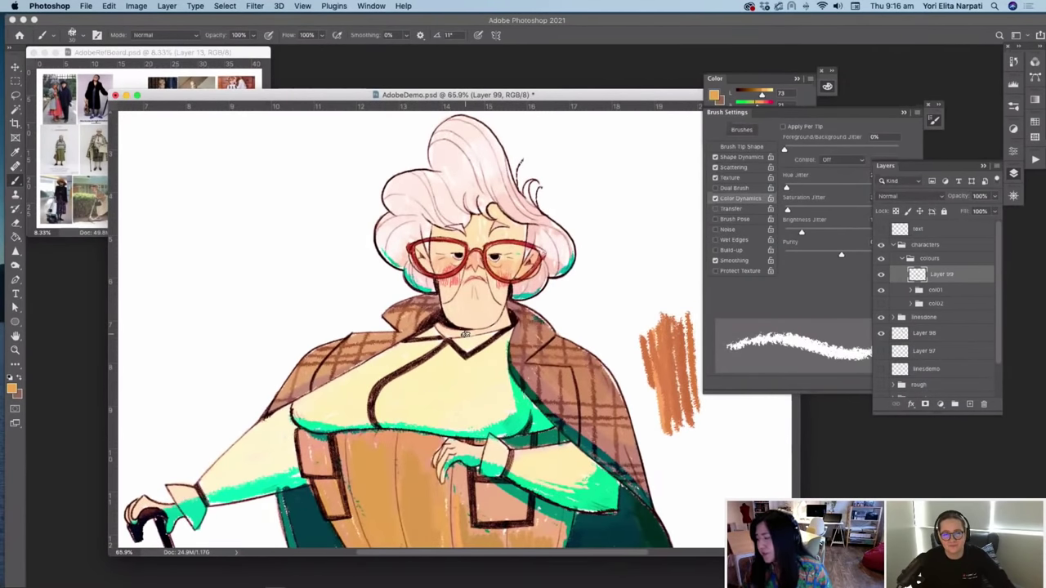
Step: Hide Layer 99, expand the col01 group and select its multiply layer
left_click(881, 276)
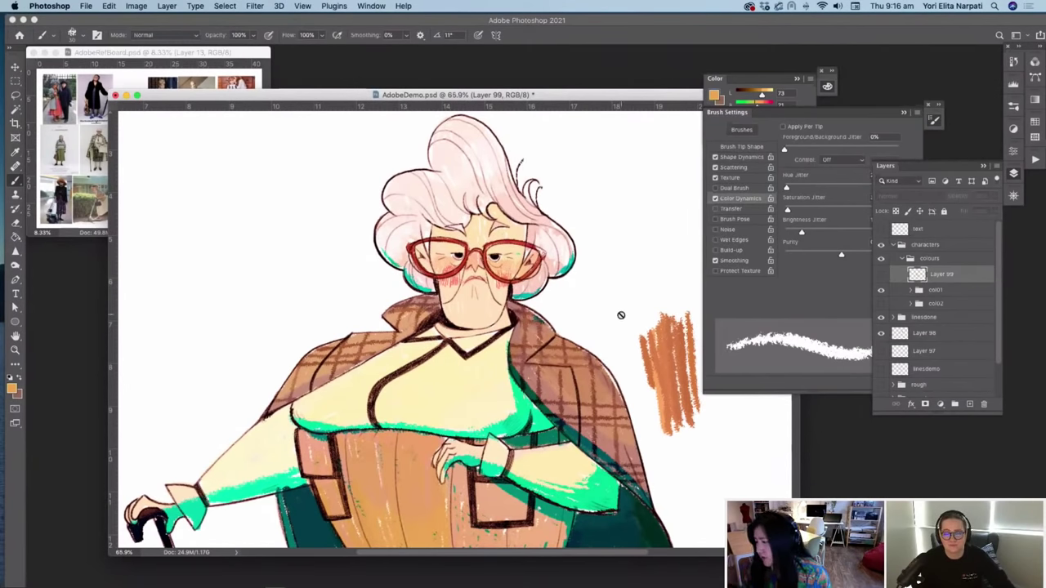
left_click(914, 290)
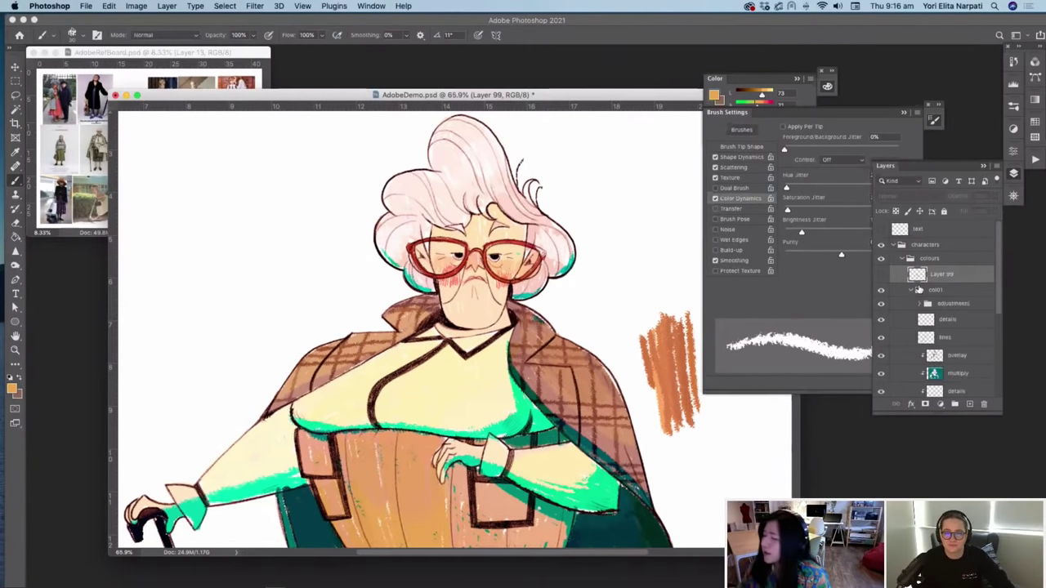
left_click(957, 369)
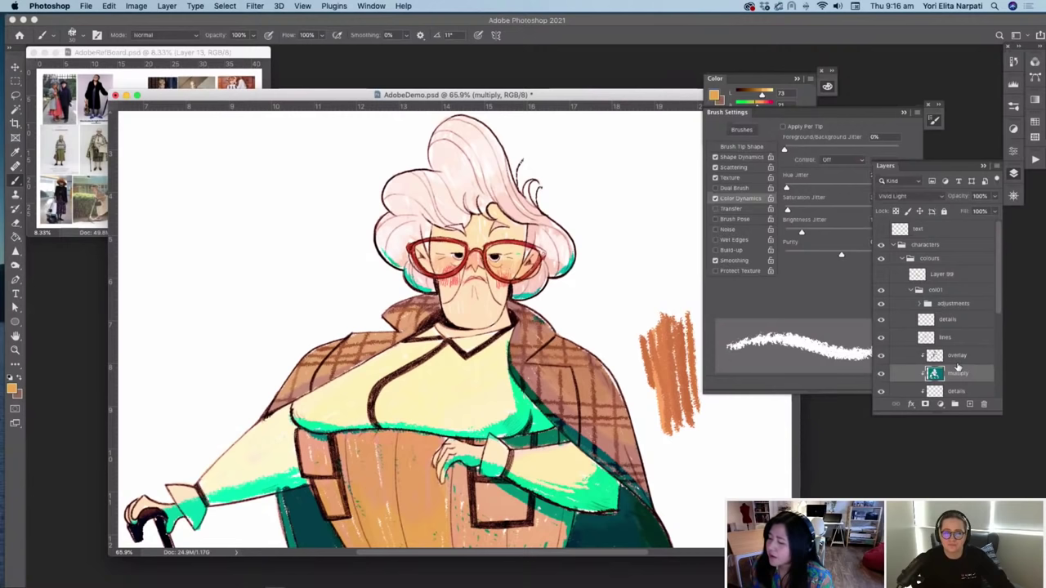
Step: Compare the characters with and without the multiply layer's teal shading, leaving the layer visible
left_click(881, 373)
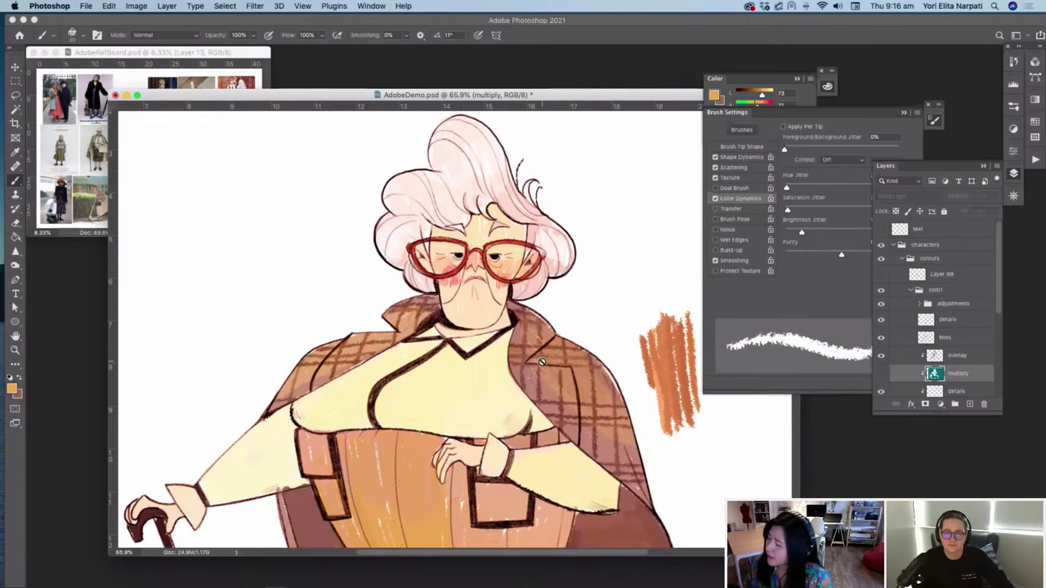
scroll(542, 361, "down", 3)
left_click(880, 373)
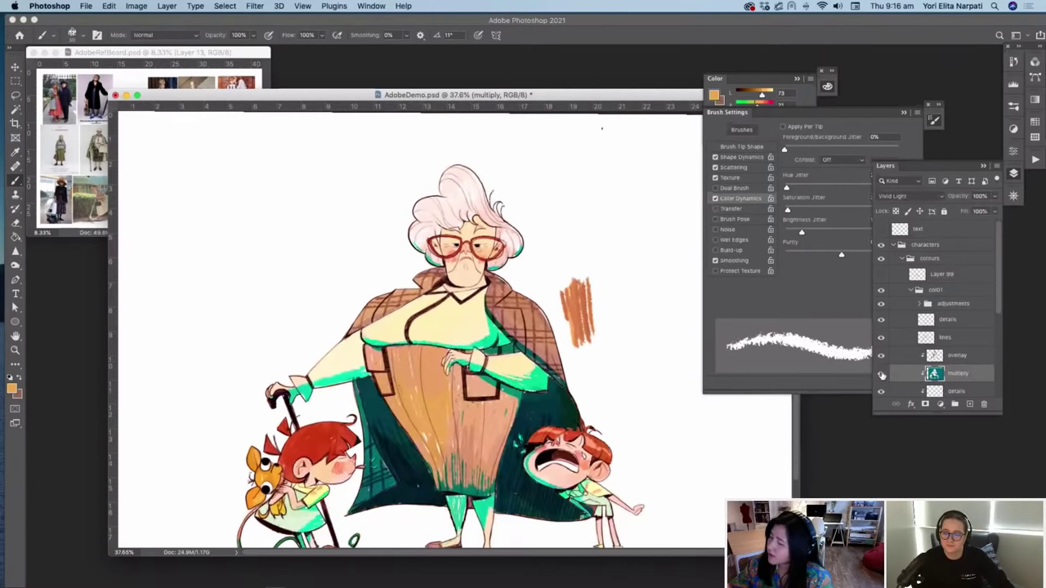
left_click(881, 374)
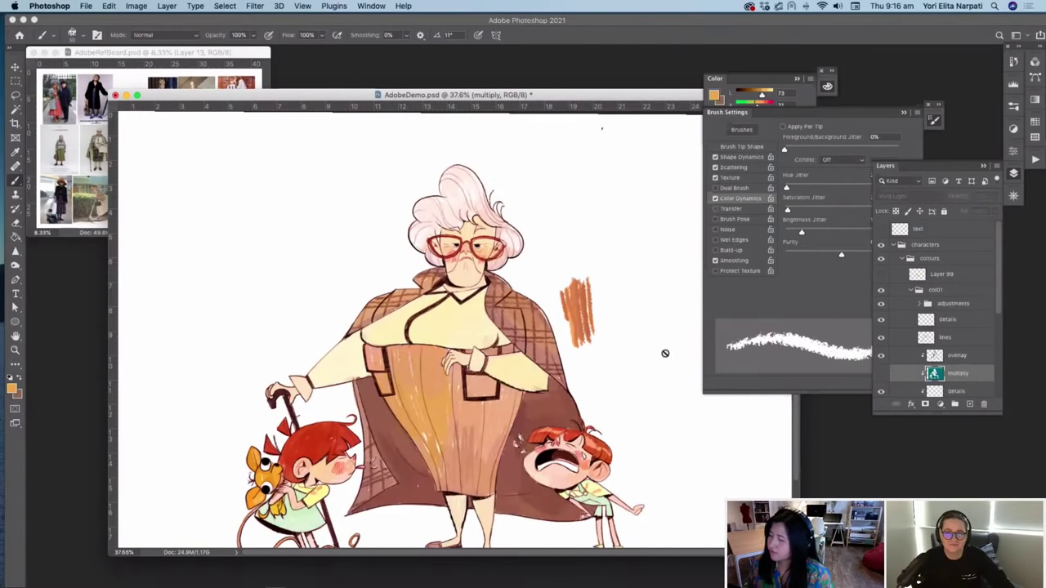
scroll(565, 350, "left", 2)
scroll(565, 350, "up", 3)
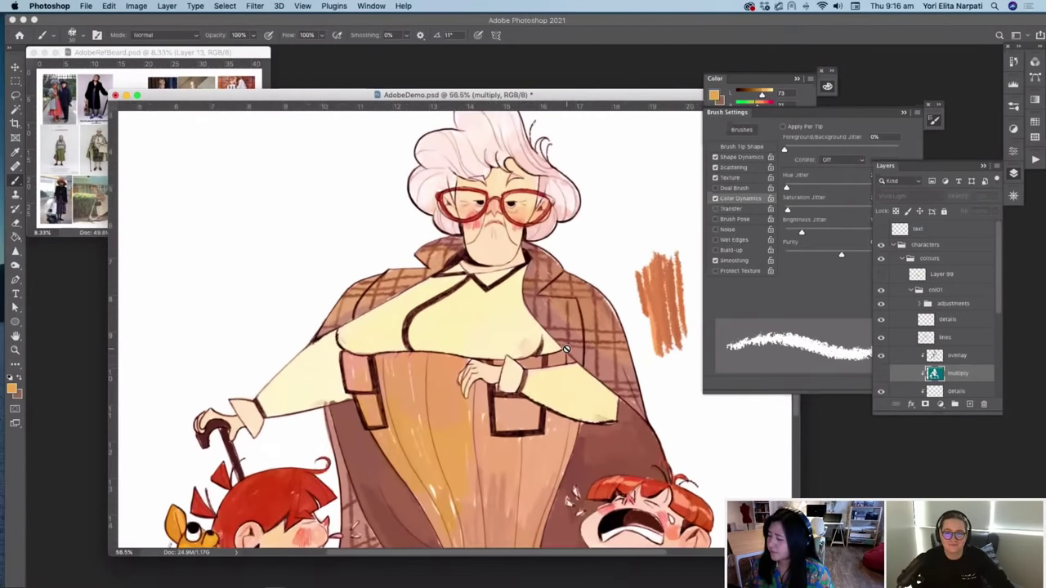
scroll(565, 349, "down", 3)
scroll(565, 350, "down", 3)
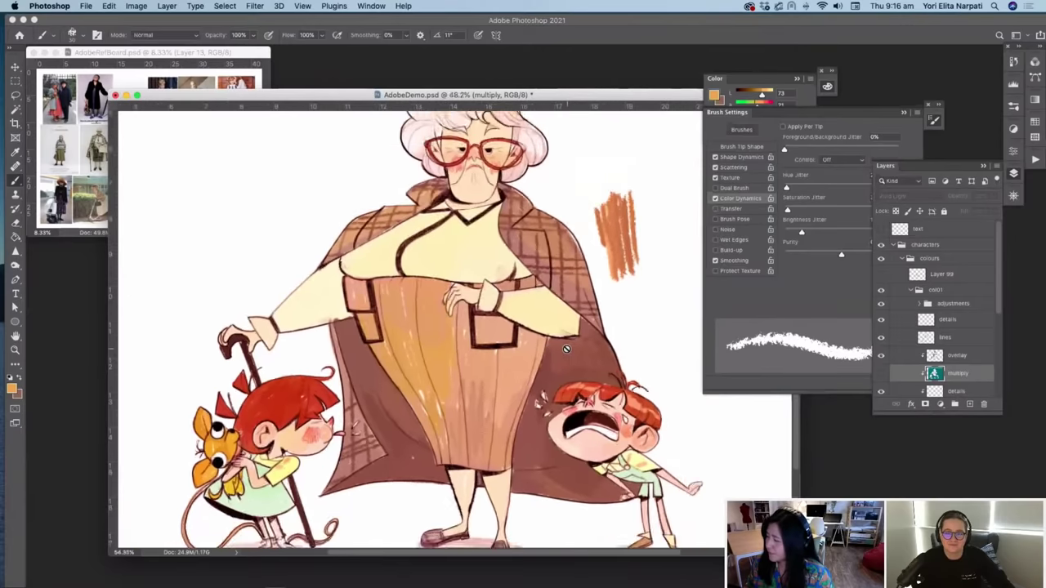
left_click(880, 375)
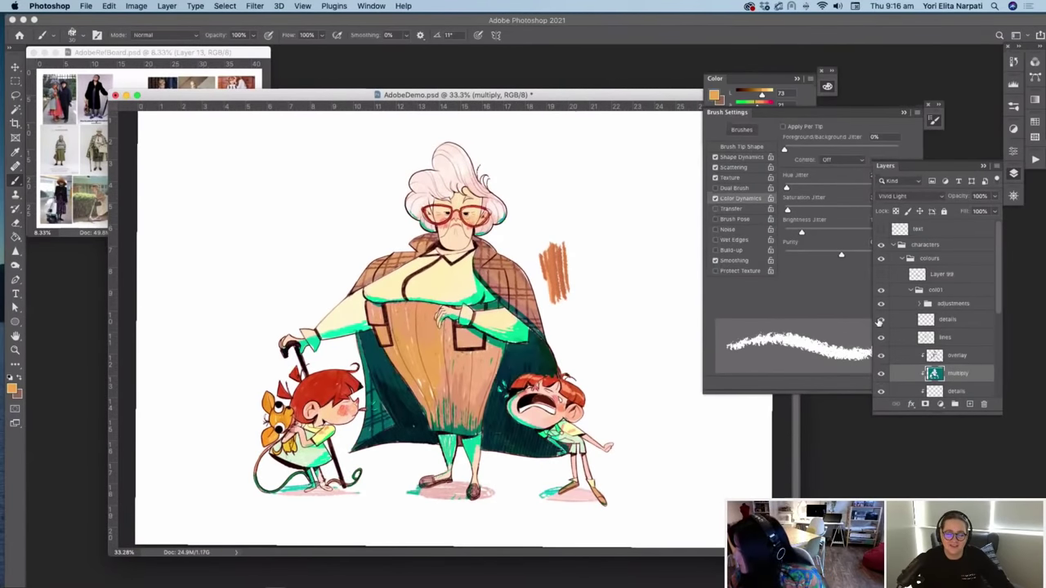
left_click(880, 321)
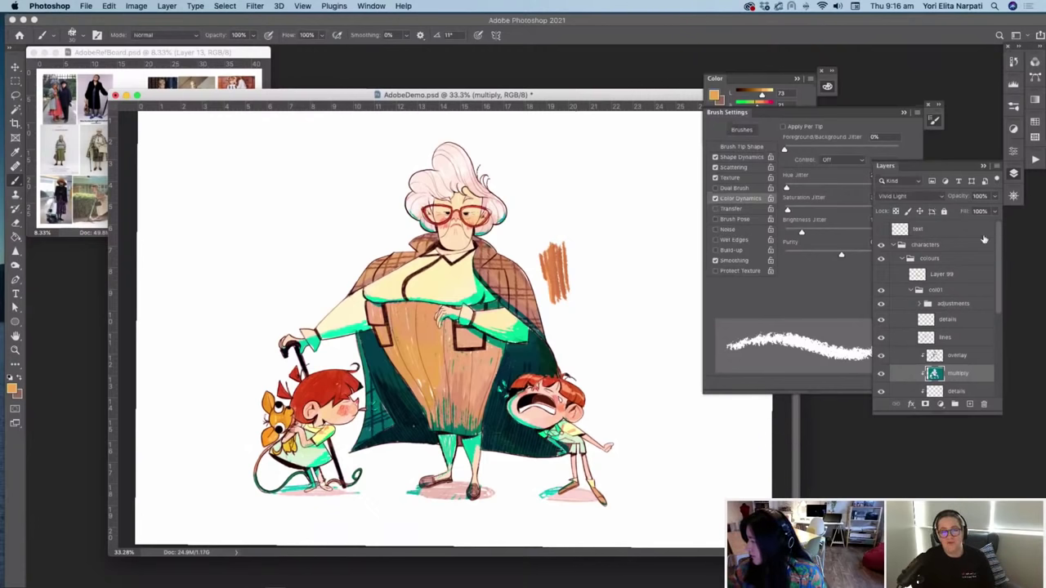
Step: Collapse the col01 group, show and select the col02 group, and hide the test strokes on Layer 98
left_click(913, 292)
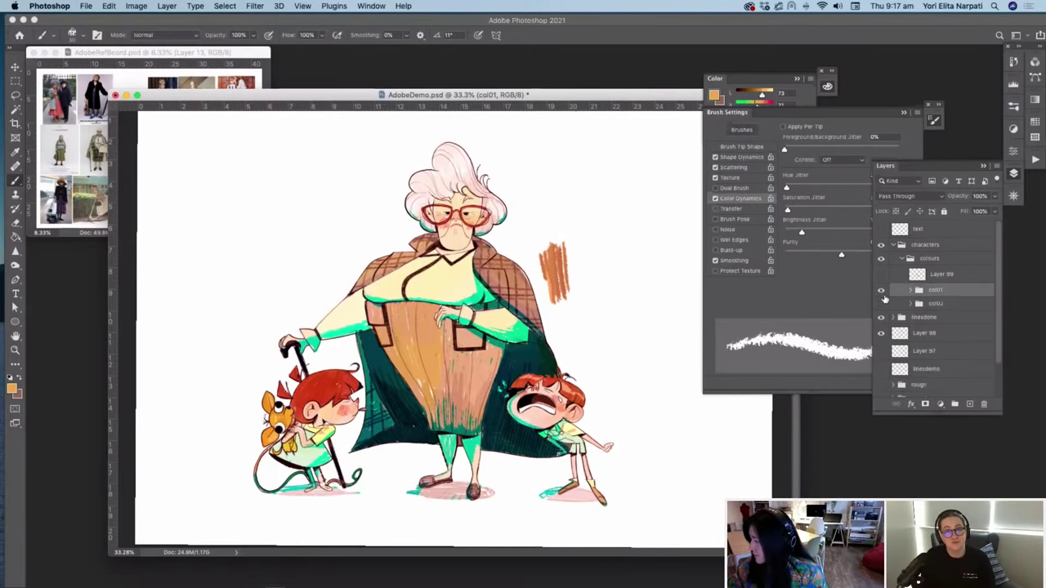
left_click(882, 304)
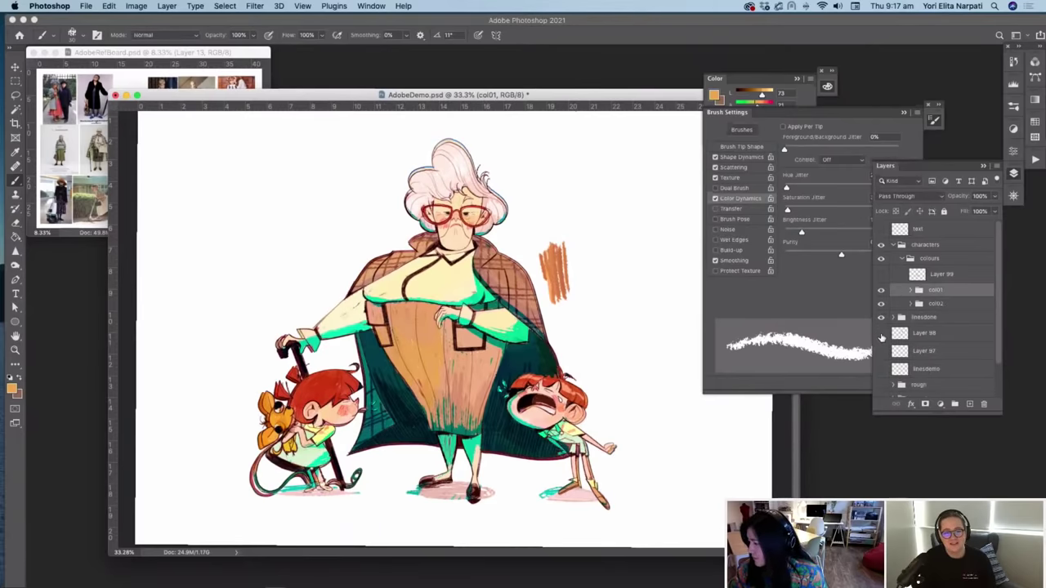
left_click(881, 334)
left_click(936, 303)
Step: Move the col01 characters right and the col02 characters left, and hide the linesdone group
left_click(15, 65)
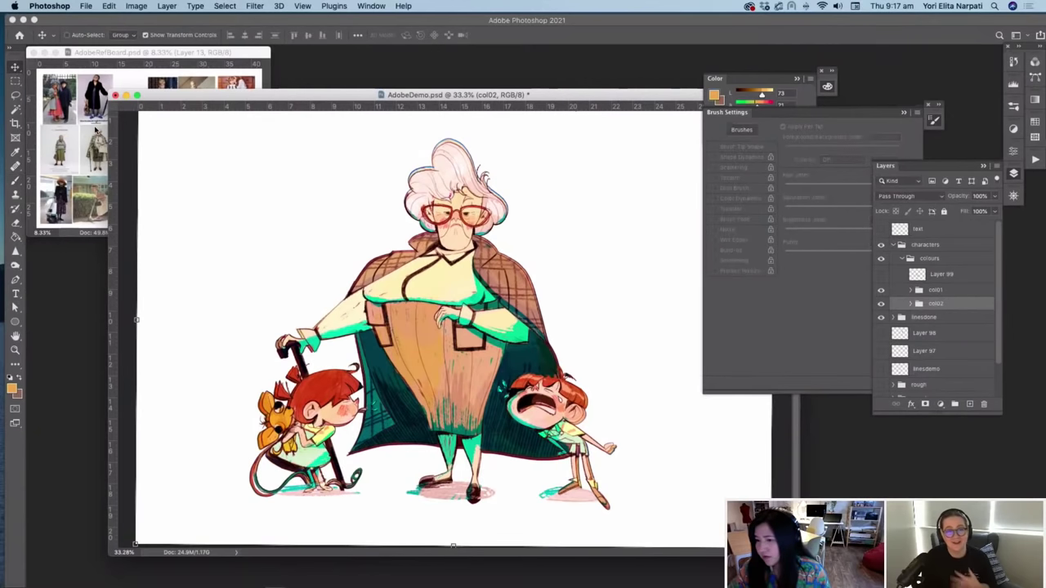
left_click(934, 290)
scroll(535, 449, "down", 3)
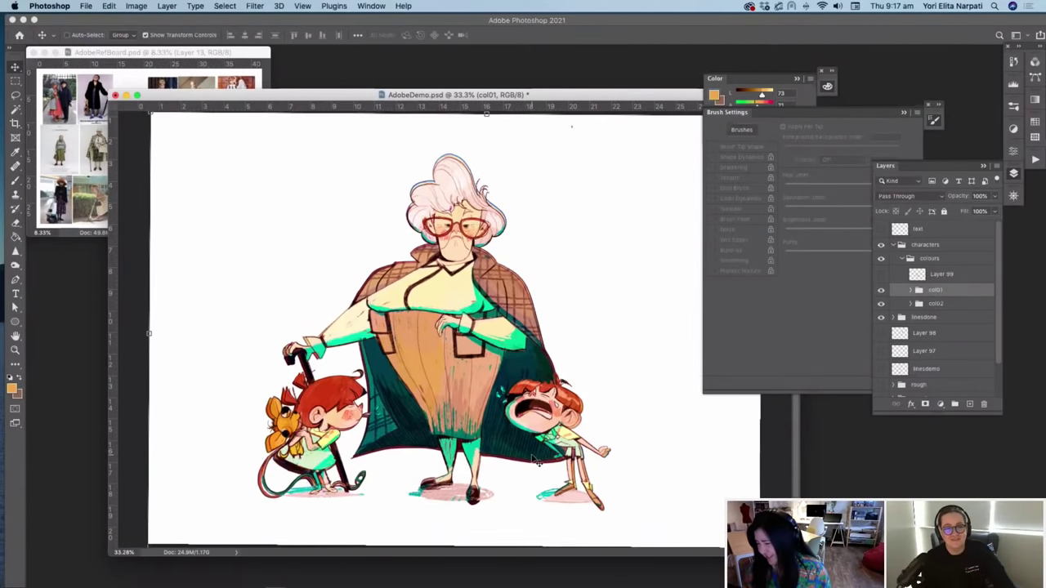
left_click_drag(448, 413, 572, 397)
left_click(937, 303)
left_click_drag(630, 436, 560, 438)
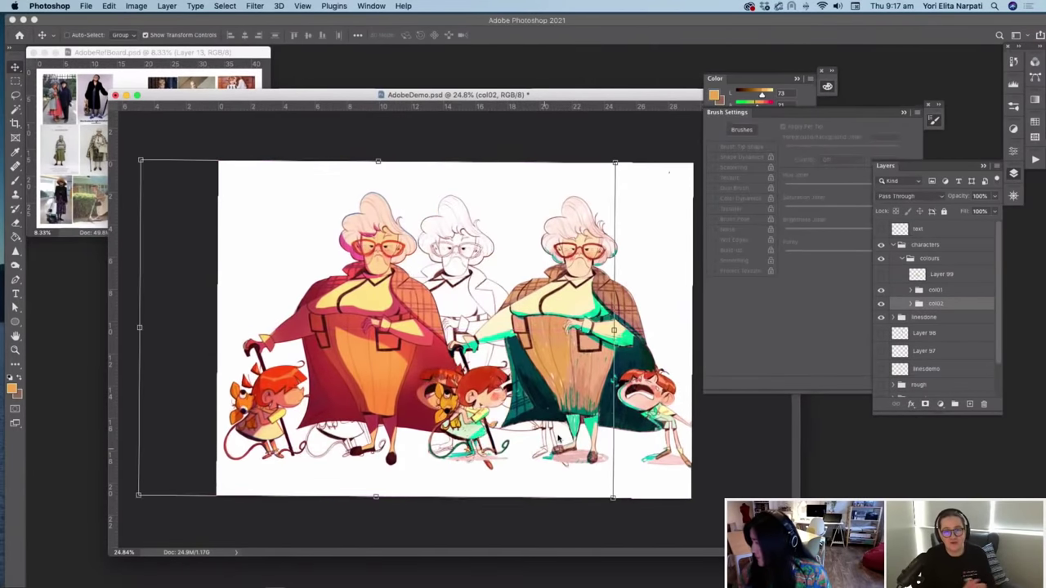
left_click(897, 323)
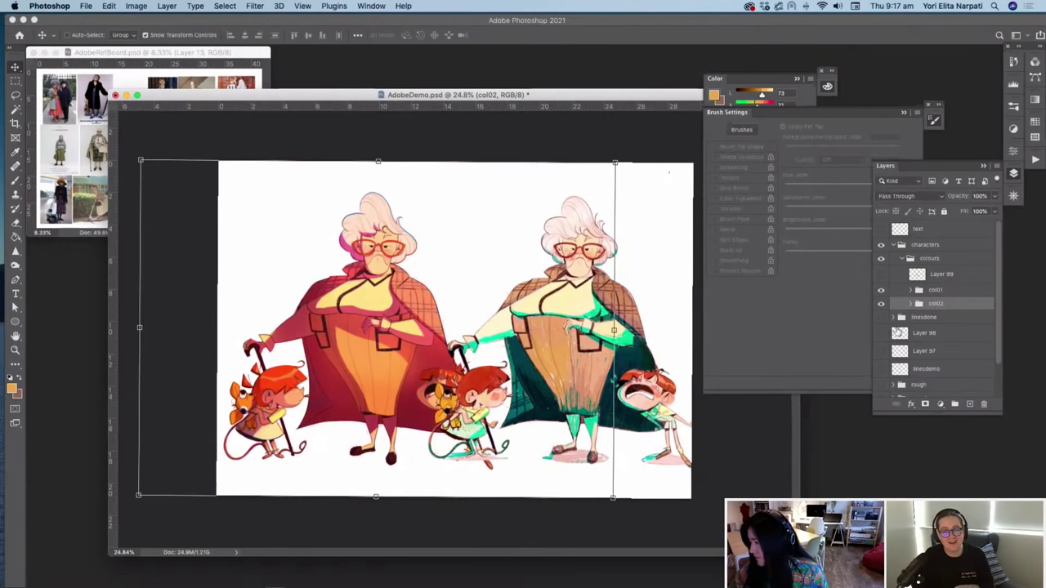
Step: Scale the col01 and col02 groups together to 85.56% and reposition them within the canvas
left_click(938, 292, "shift")
left_click_drag(139, 504, 235, 443)
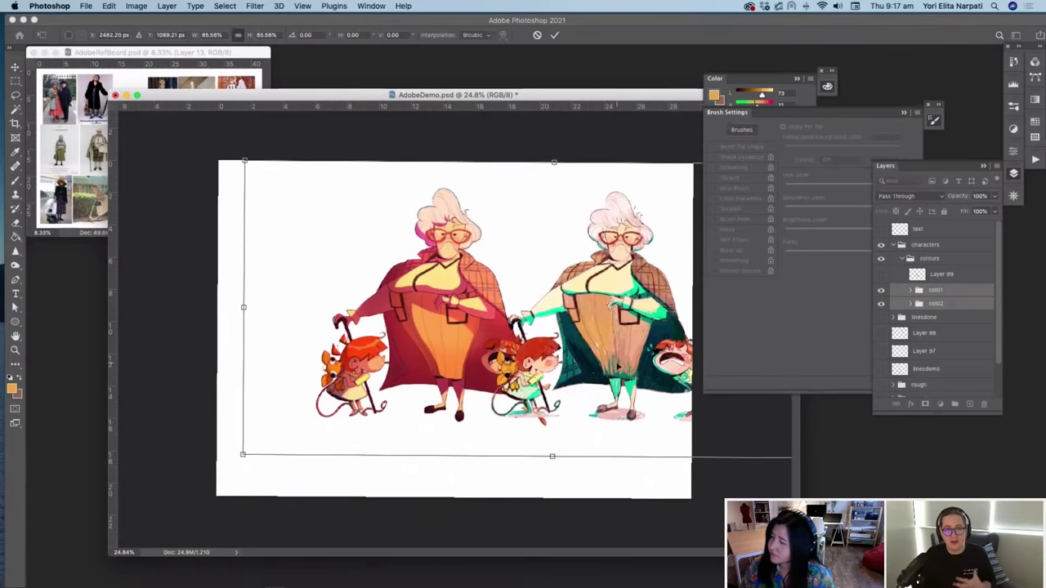
left_click_drag(618, 367, 552, 391)
key("Return")
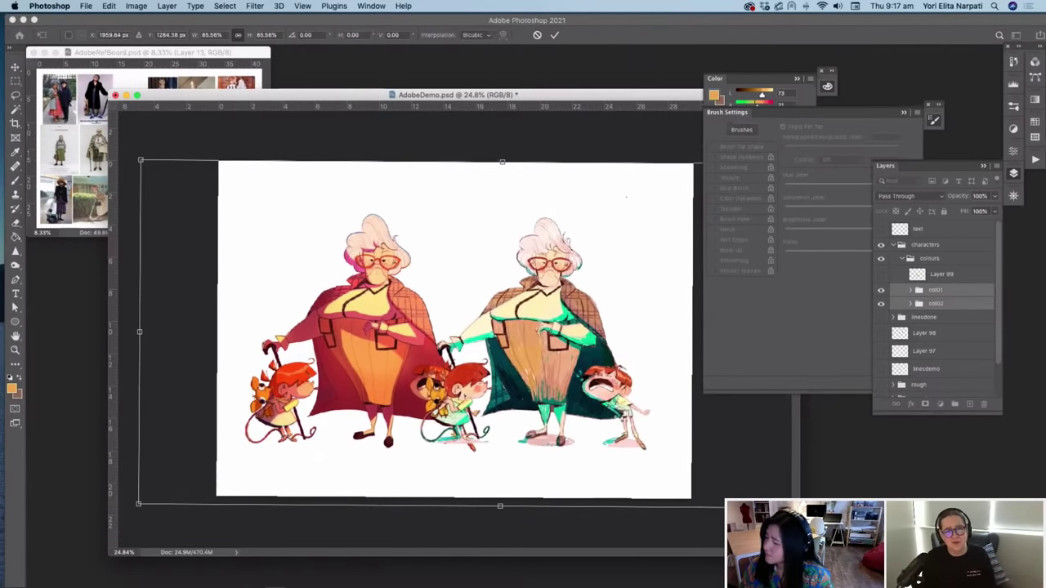
key("Return")
Step: Shift the col02 group further left and the col01 group further right so the two versions stop overlapping
left_click(619, 419)
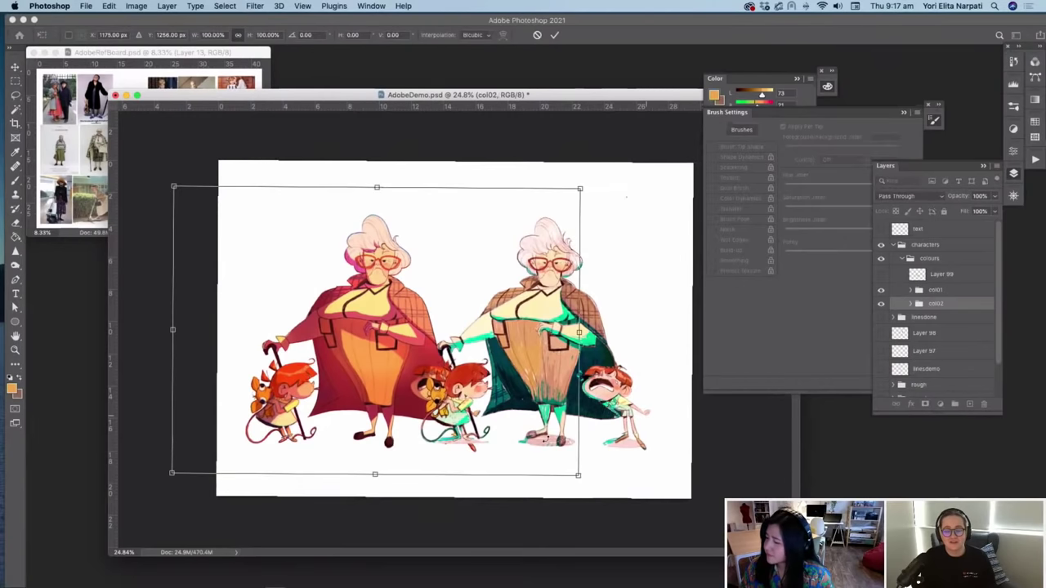
left_click_drag(545, 439, 531, 437)
left_click(939, 289)
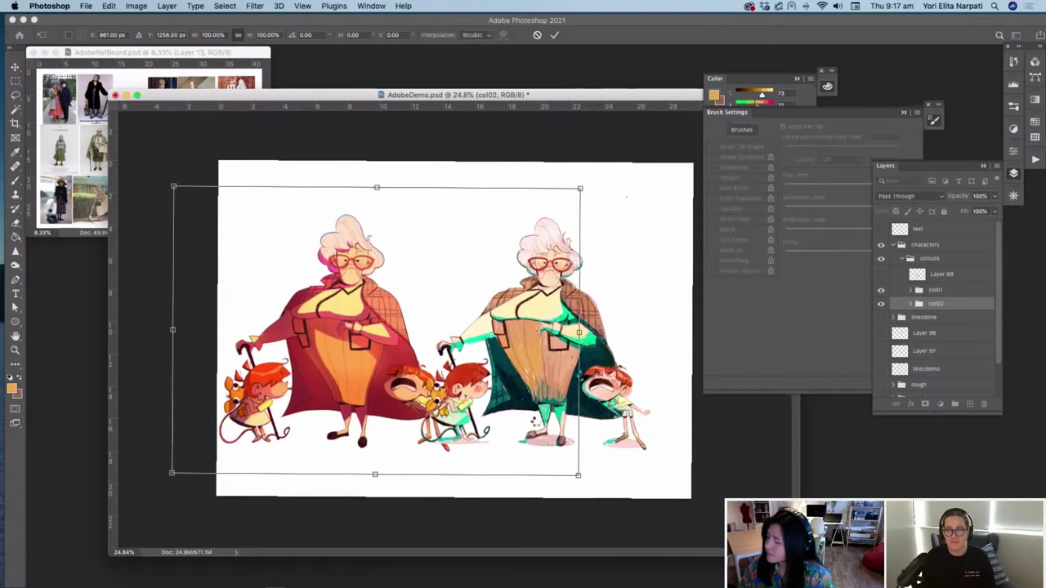
key("Return")
left_click(552, 426)
left_click_drag(553, 427, 577, 426)
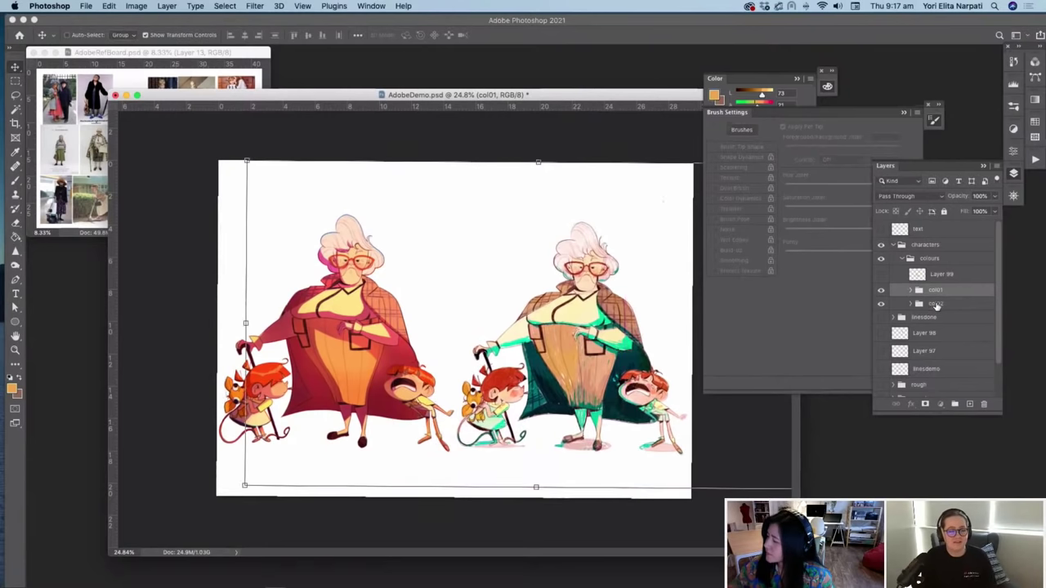
Step: Scale both colour groups together to 96.30% and centre them on the canvas
left_click(933, 303, "shift")
key("super+minus")
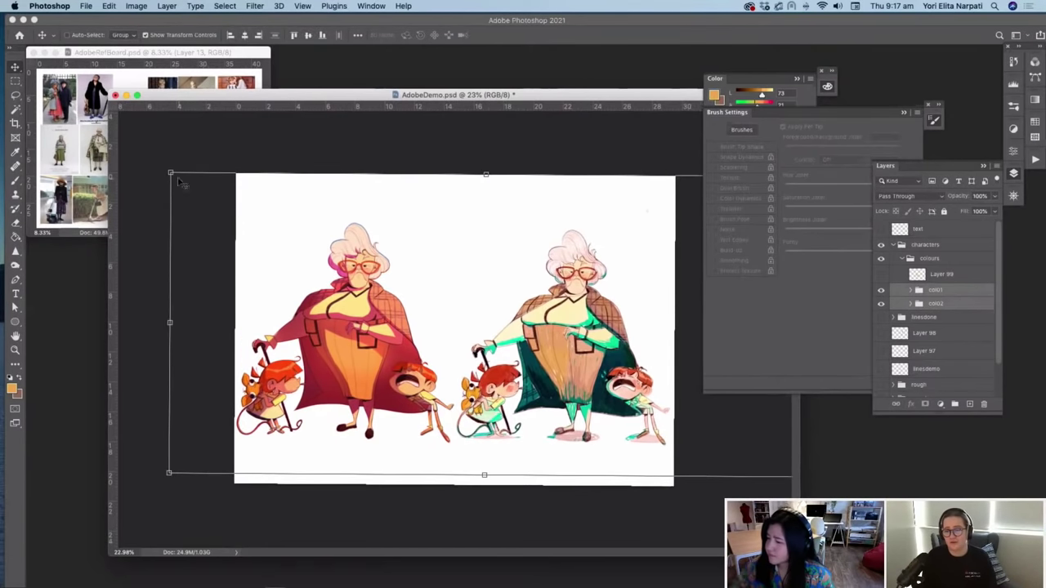
left_click_drag(164, 169, 194, 207)
left_click_drag(586, 422, 574, 415)
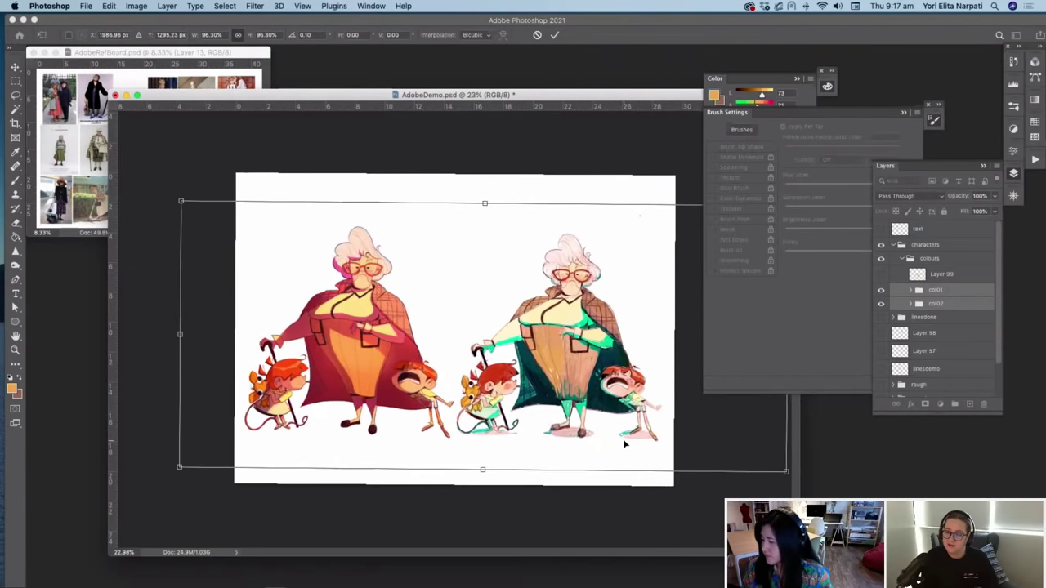
left_click_drag(623, 438, 627, 444)
key("Return")
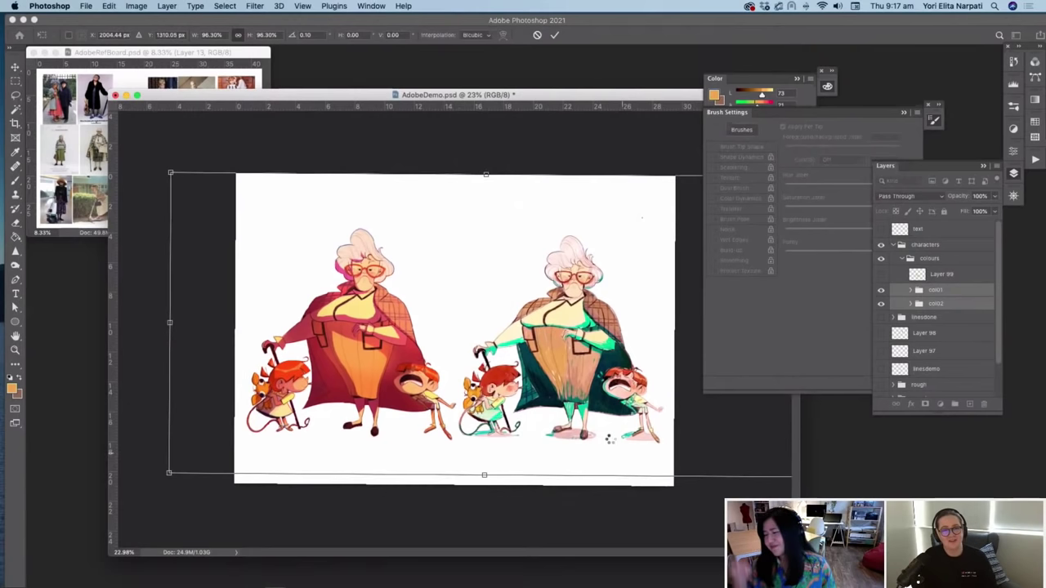
Step: Apply the scaling of both colour groups and collapse the Brush Settings, Layers and Color panels
key("Return")
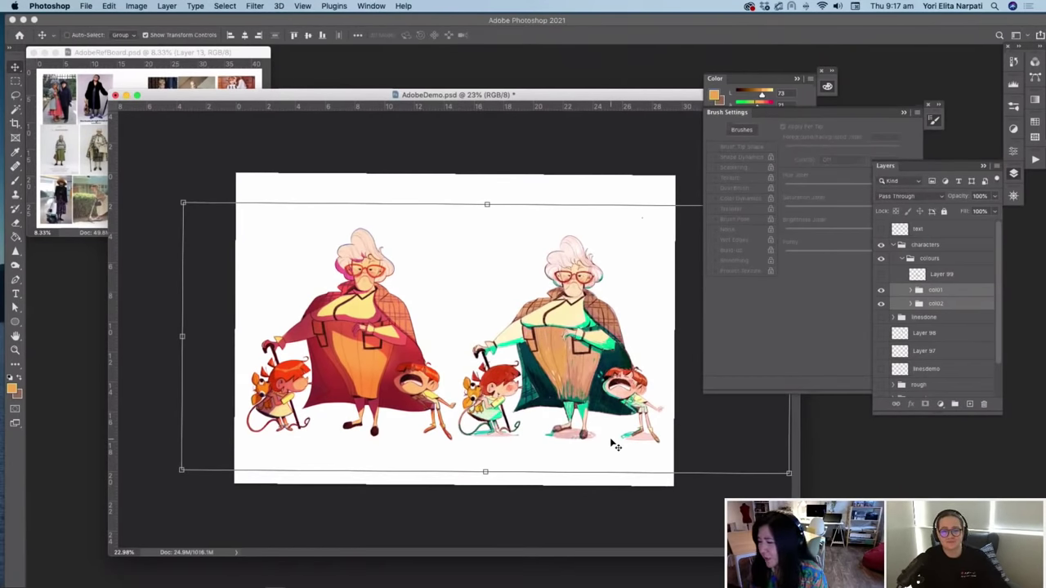
scroll(612, 443, "up", 3)
scroll(612, 443, "down", 1)
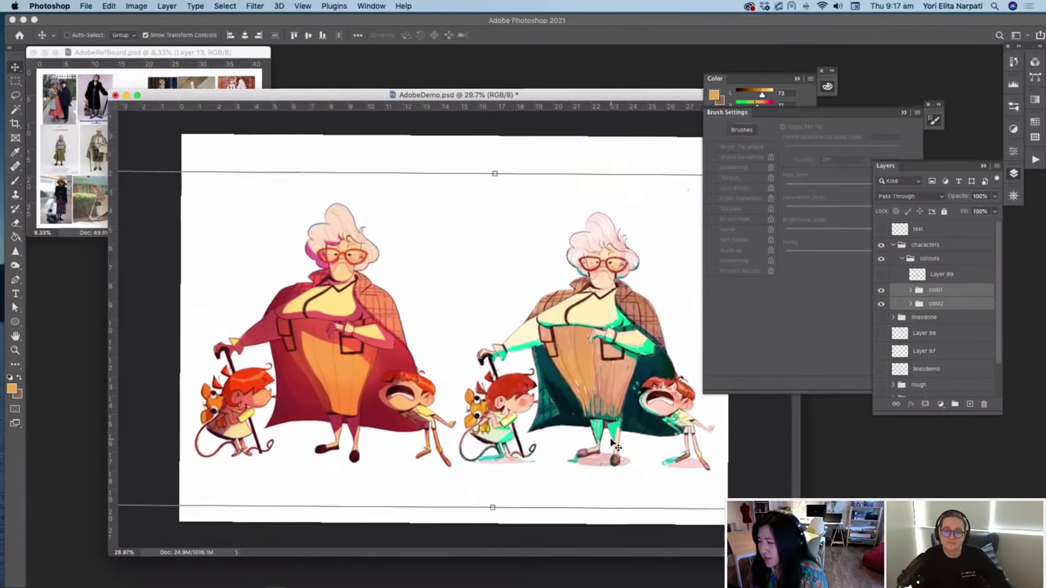
scroll(614, 445, "up", 2)
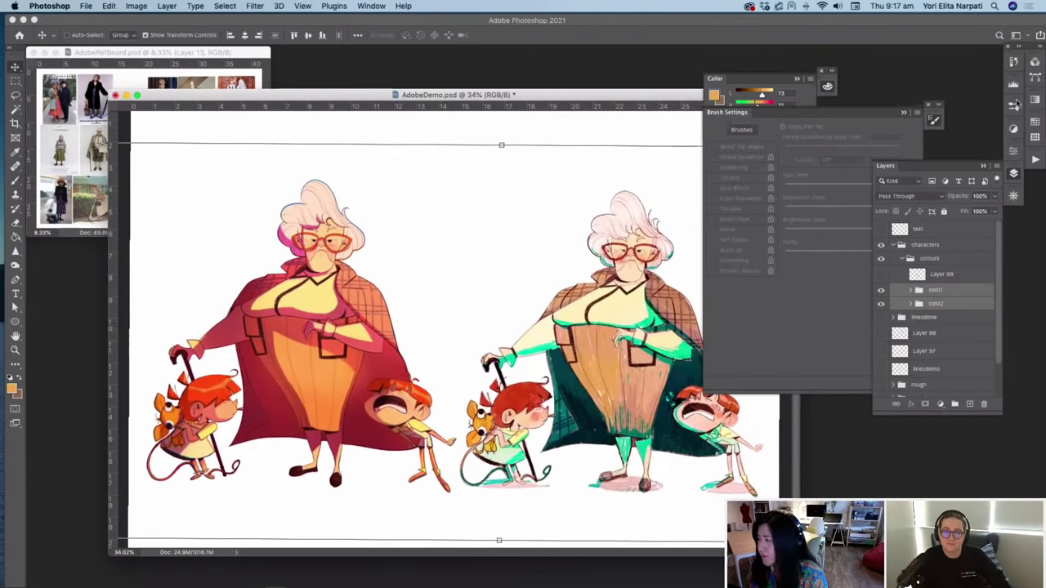
left_click(935, 121)
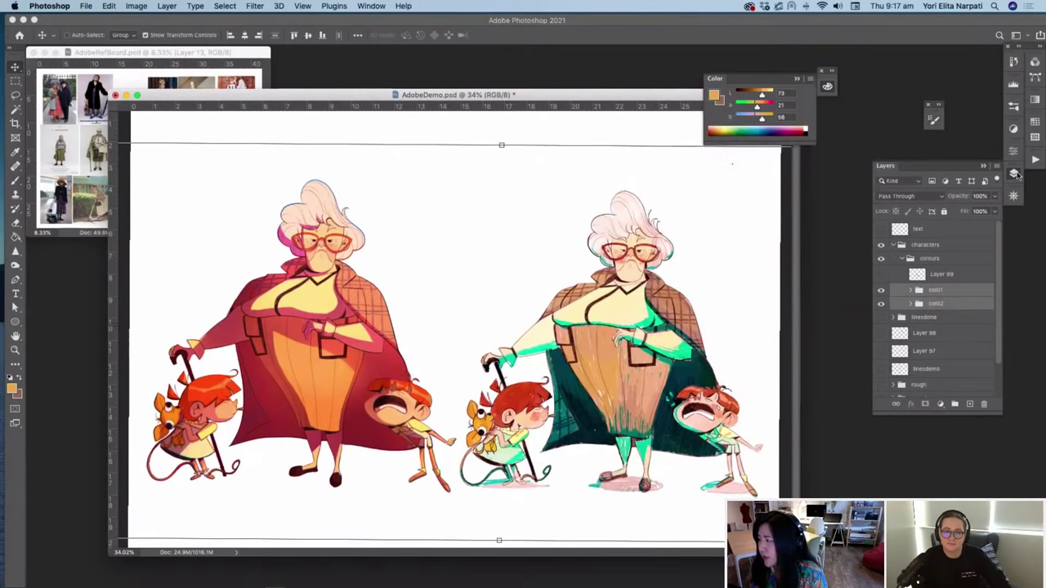
left_click(1014, 174)
left_click(829, 88)
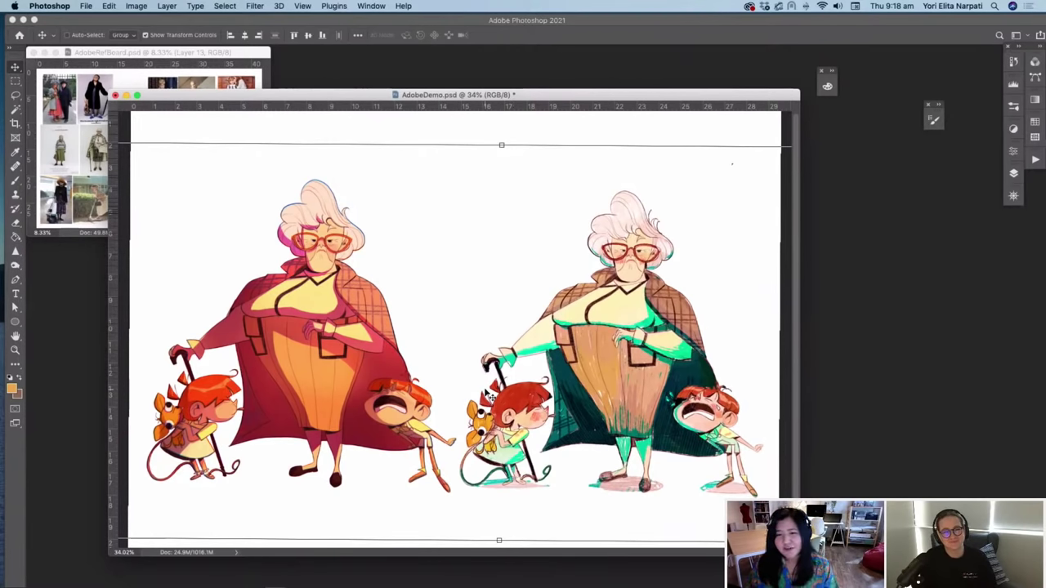
Step: Add a new layer above the col01 group and set the brush's foreground colour to red d41313
scroll(489, 397, "up", 5)
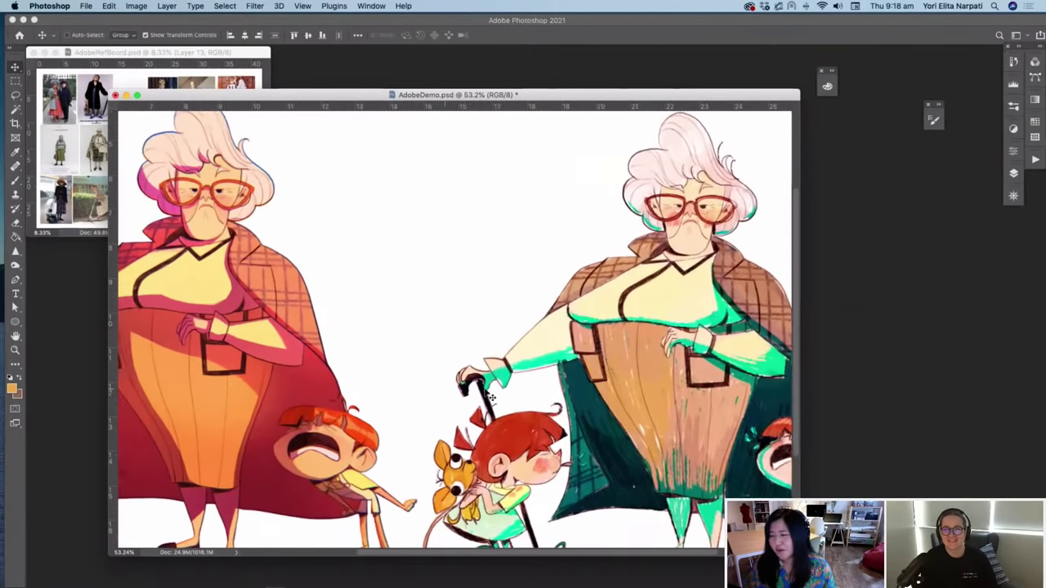
scroll(488, 394, "up", 4)
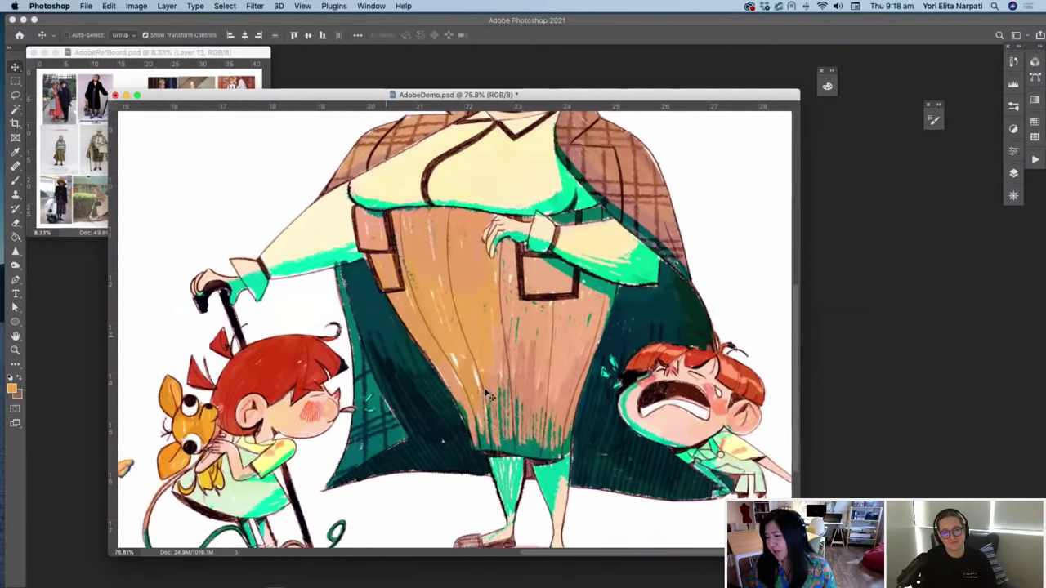
scroll(489, 396, "down", 3)
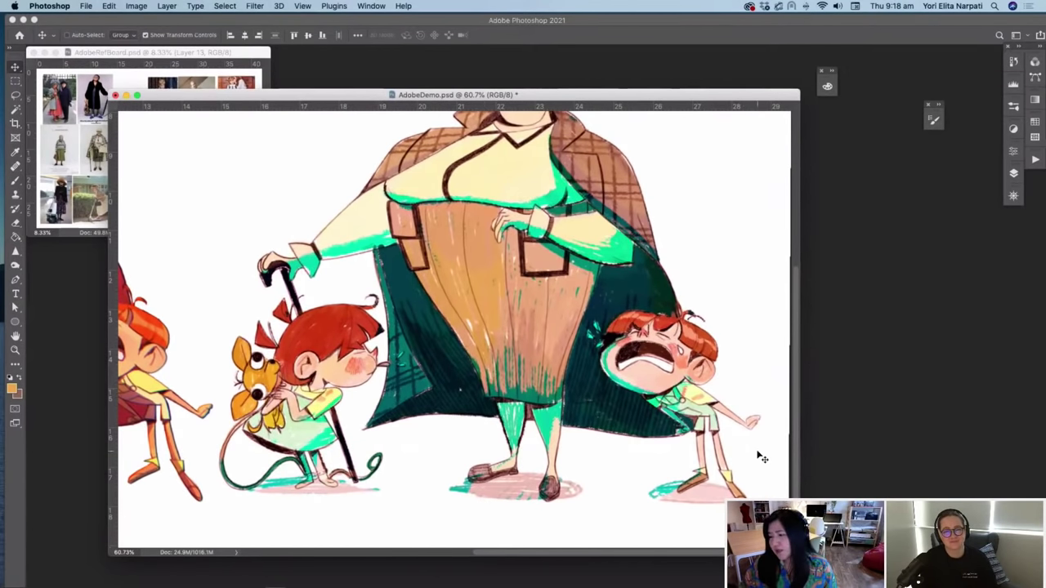
scroll(761, 457, "down", 5)
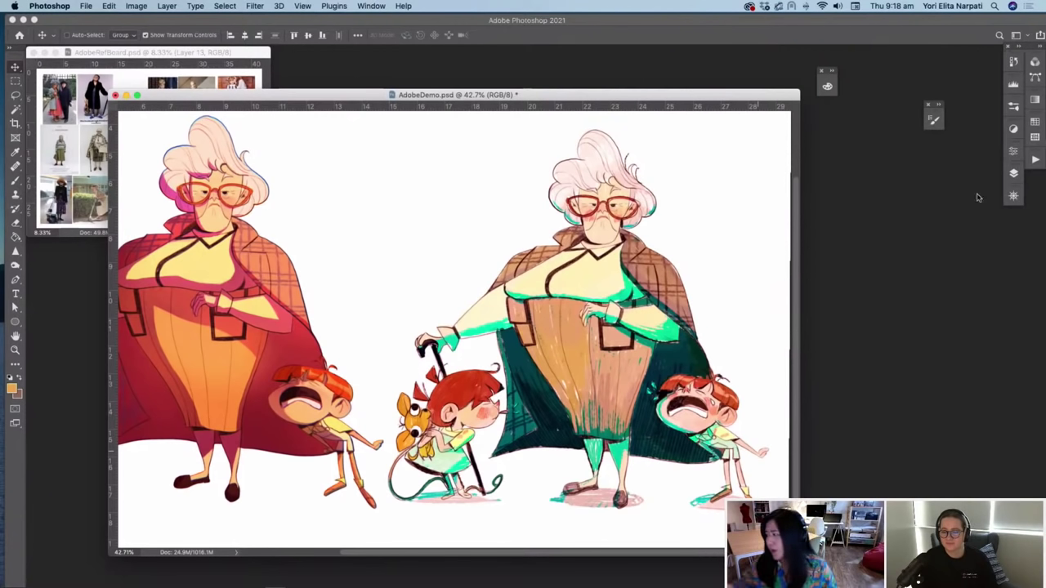
left_click(1014, 174)
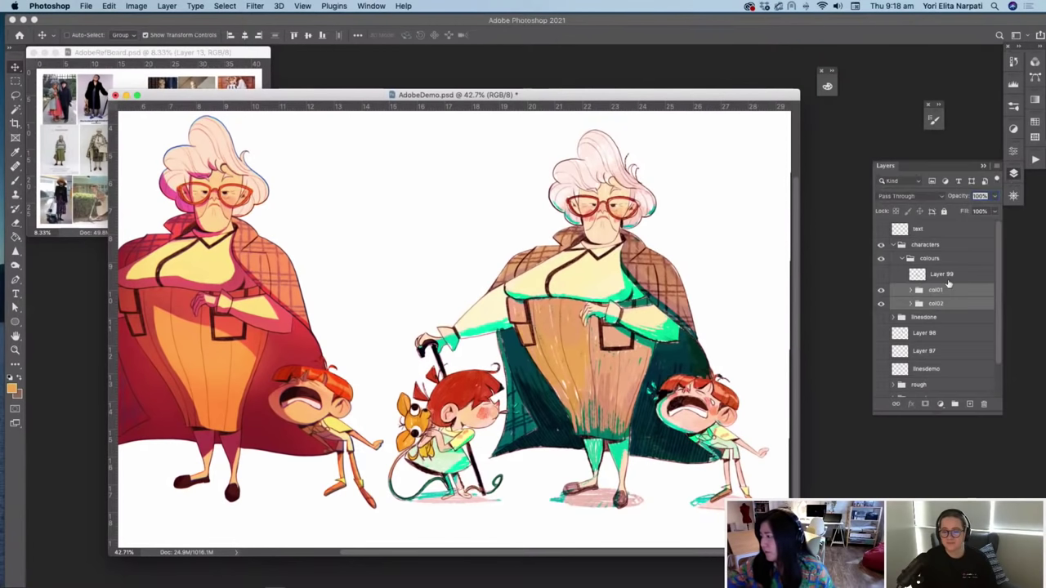
left_click(970, 404)
left_click(15, 180)
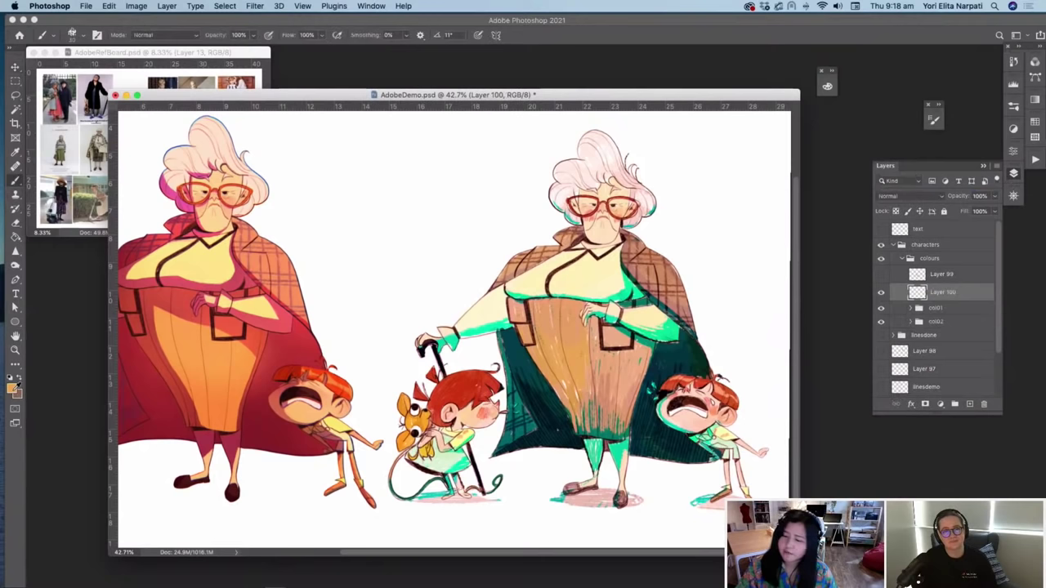
left_click(12, 387)
left_click(703, 331)
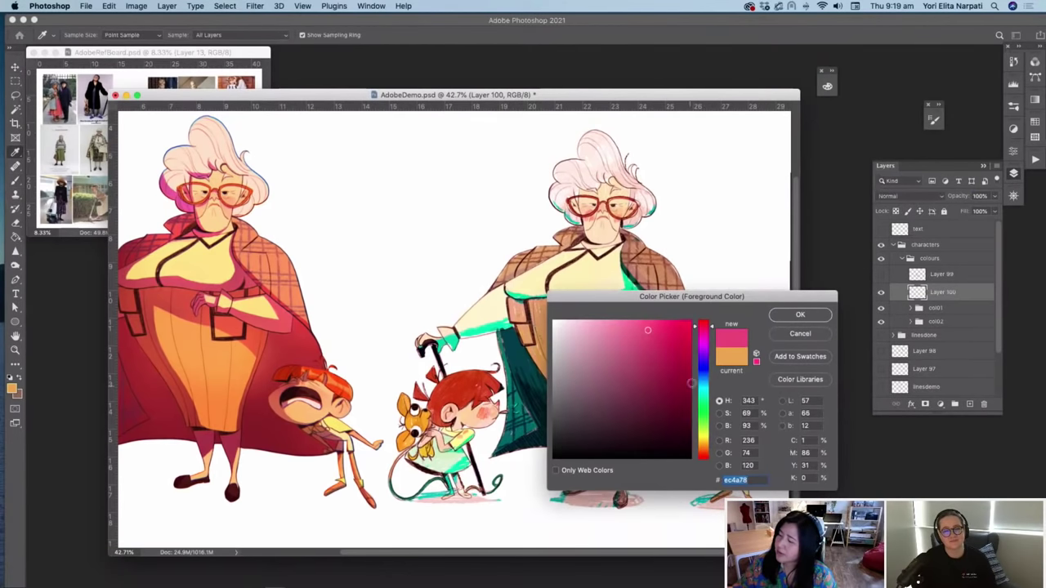
left_click(703, 458)
left_click(679, 343)
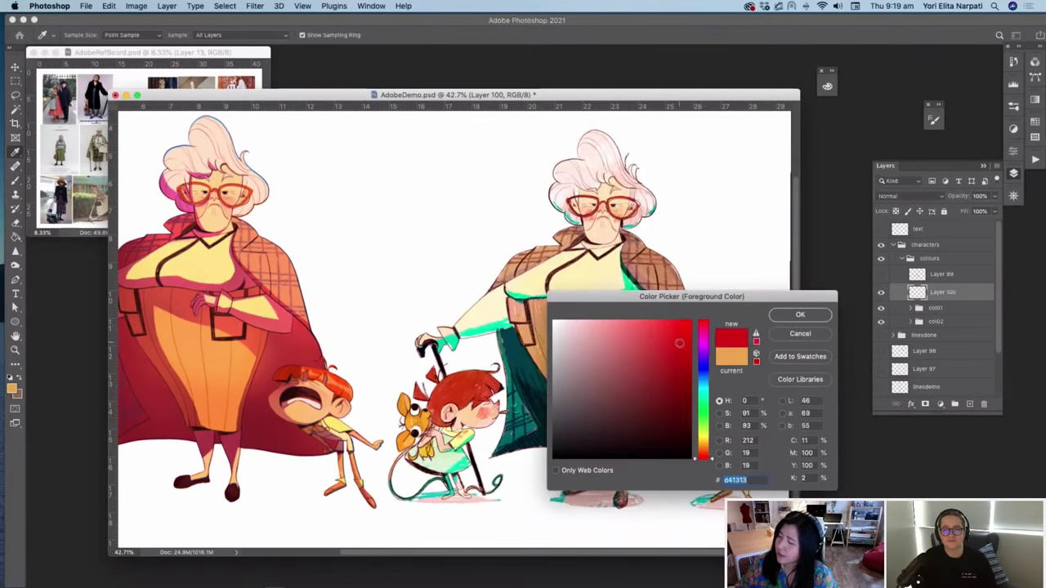
left_click(801, 315)
Step: Paint red gesture lines through the textured version's boy and girl and a vertical line along the nanny's full height, and hide that layer
left_click_drag(711, 400, 745, 495)
mouse_move(459, 376)
left_mouse_down()
mouse_move(440, 470)
mouse_move(449, 500)
left_mouse_up()
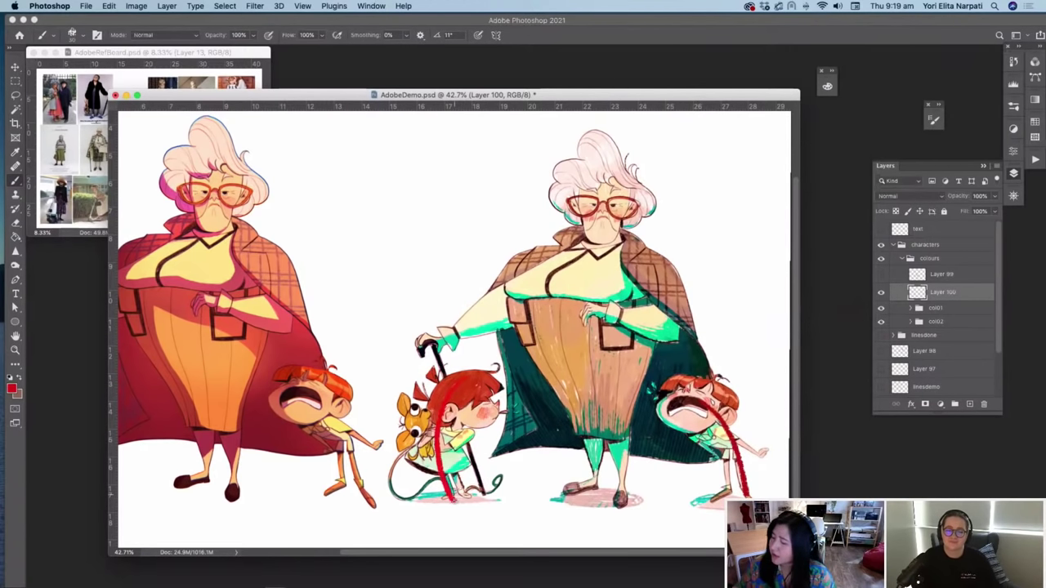
mouse_move(597, 150)
left_mouse_down()
mouse_move(602, 490)
mouse_move(592, 151)
mouse_move(613, 145)
left_mouse_up()
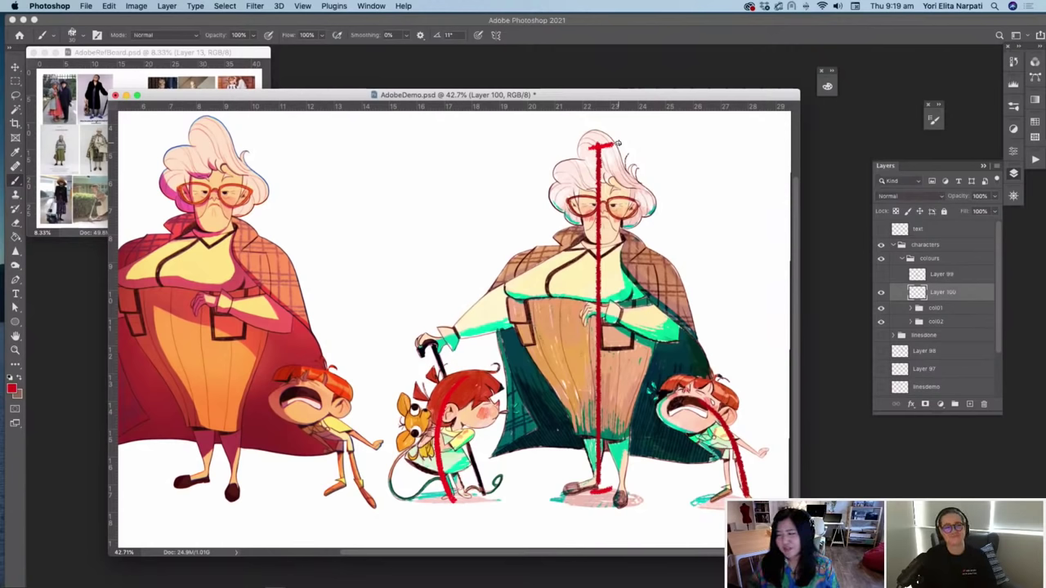
left_click(881, 292)
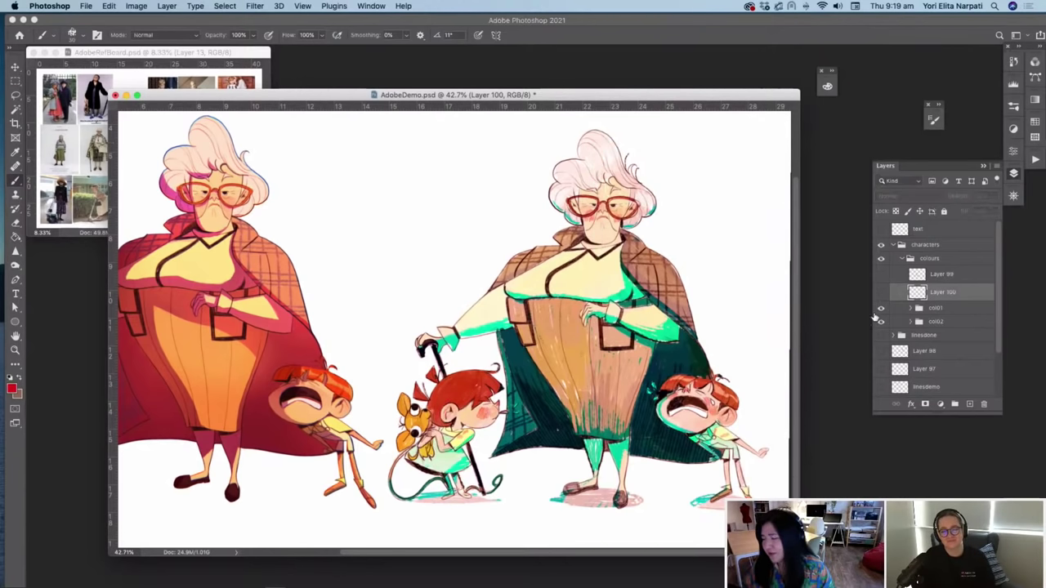
scroll(576, 327, "down", 2)
scroll(577, 328, "down", 2)
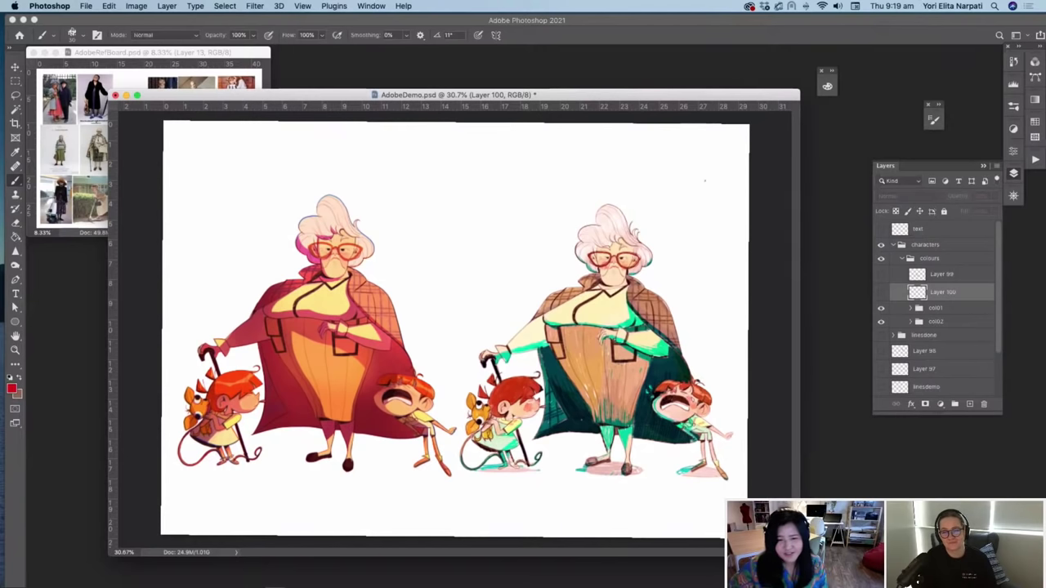
left_click_drag(409, 96, 421, 90)
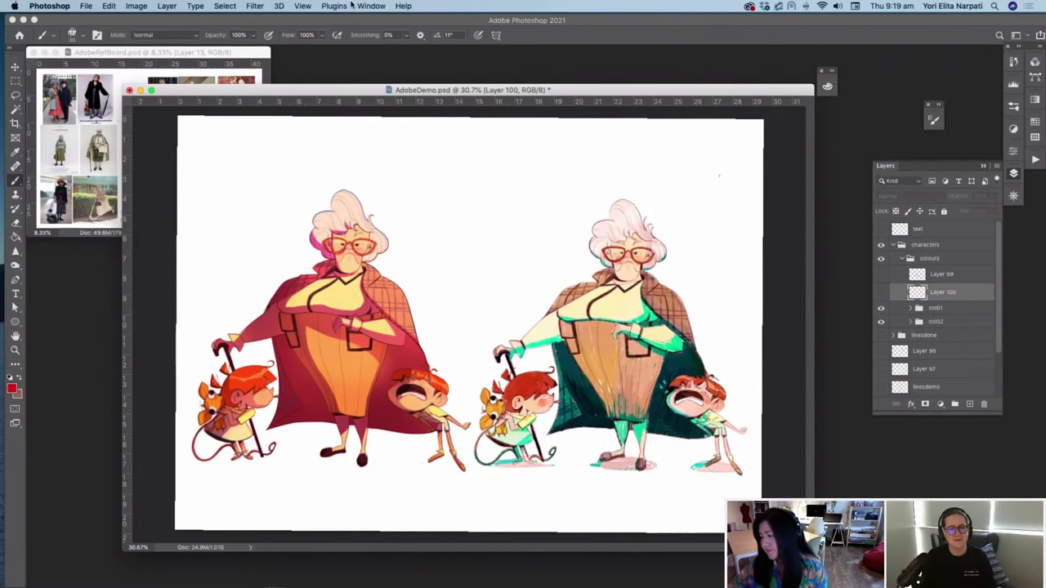
left_click_drag(323, 90, 315, 91)
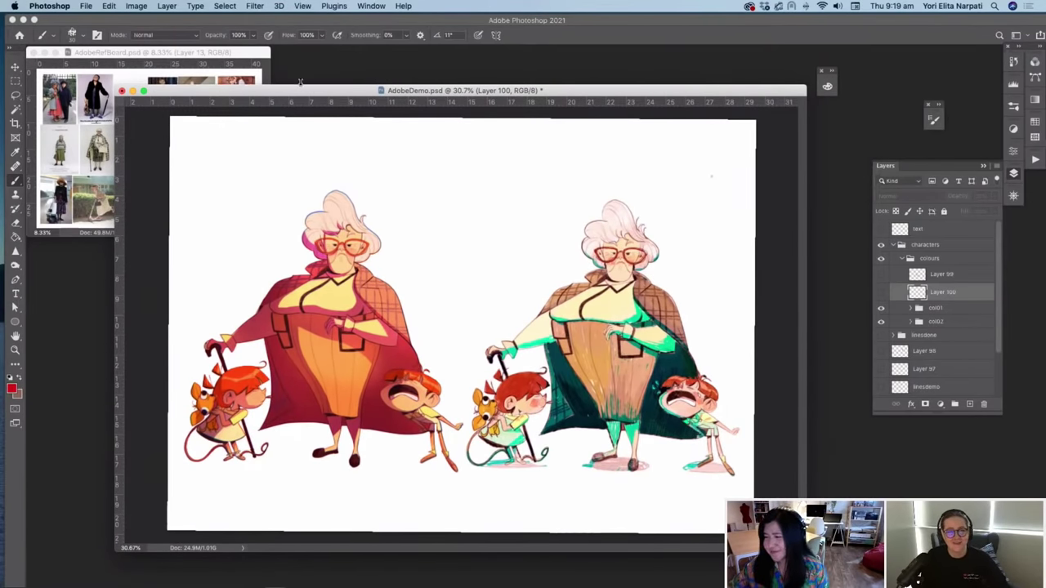
left_click_drag(302, 91, 307, 91)
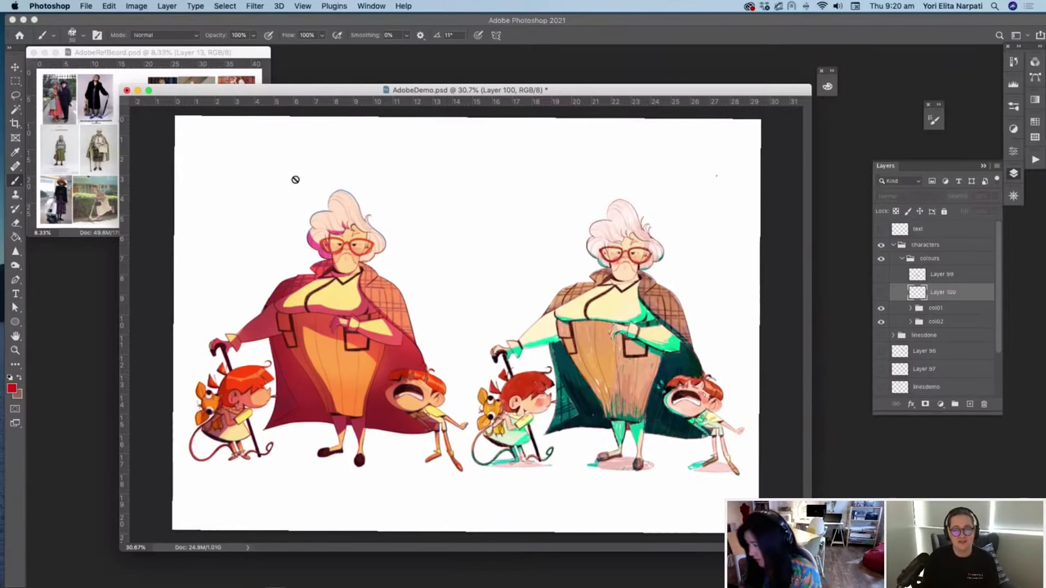
left_click_drag(623, 91, 609, 92)
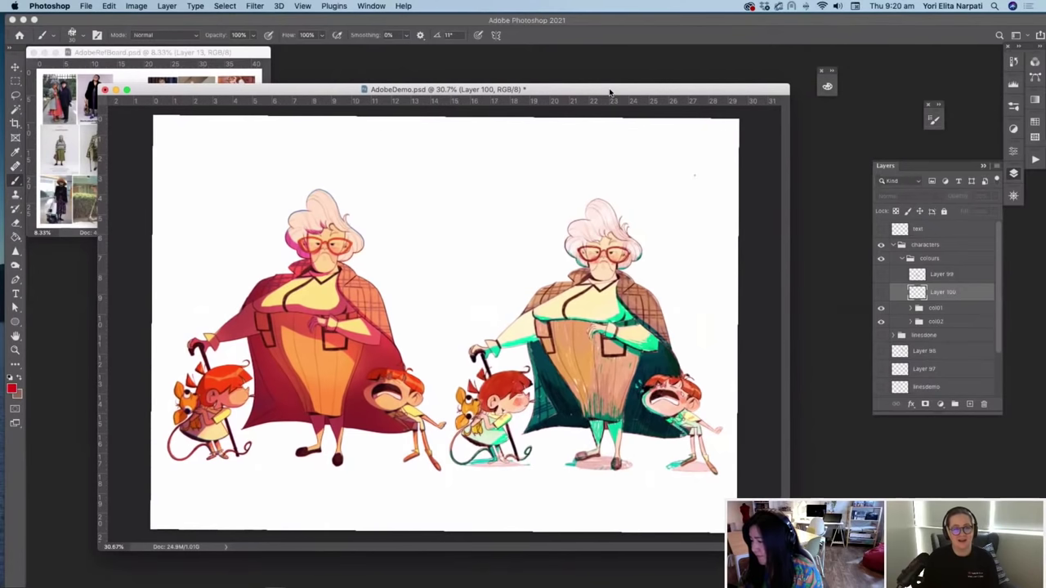